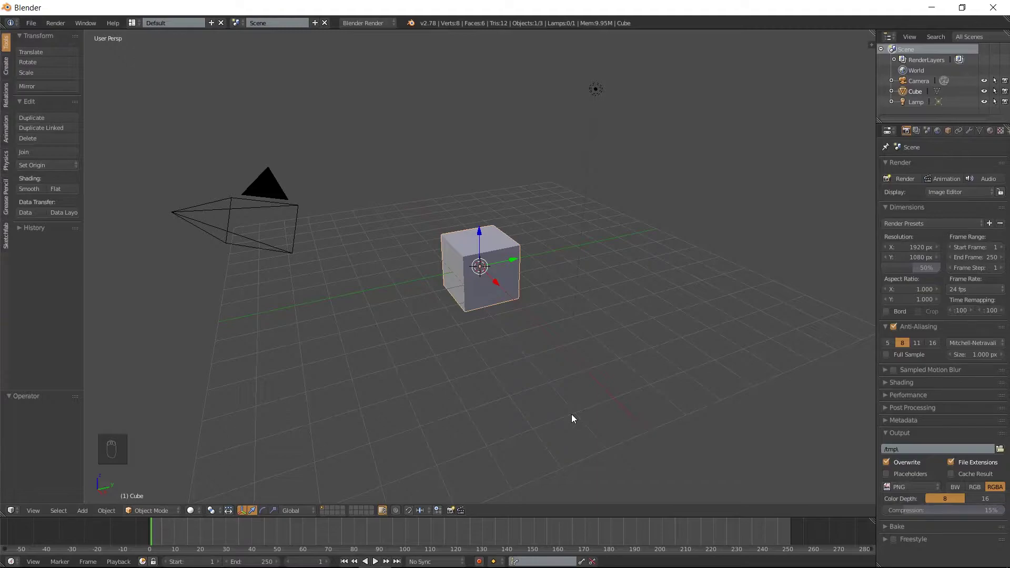
Switch the render engine to Cycles Render and scale the default cube up by a factor of 2
left_click(357, 23)
left_click(362, 59)
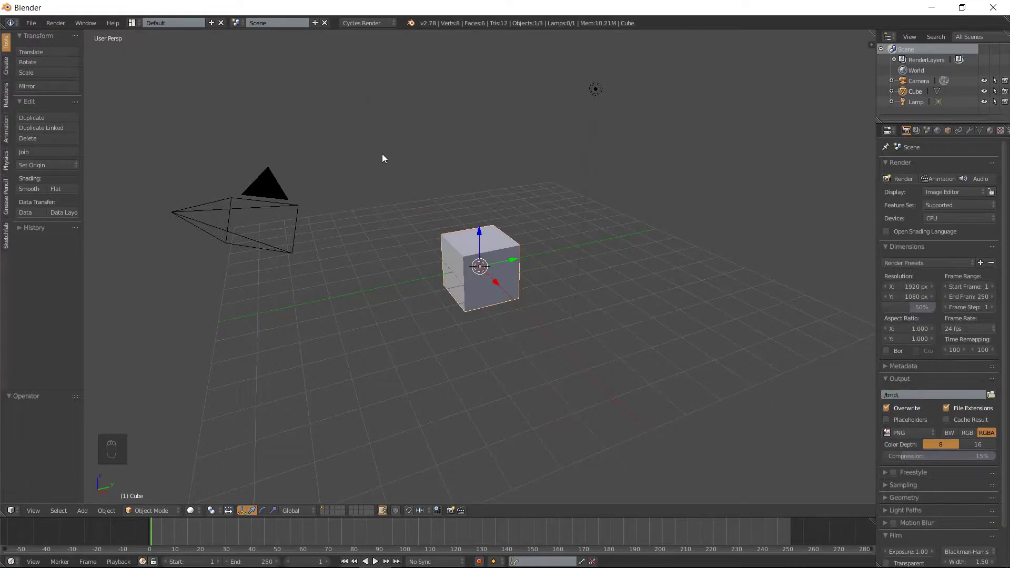
key("KP_5")
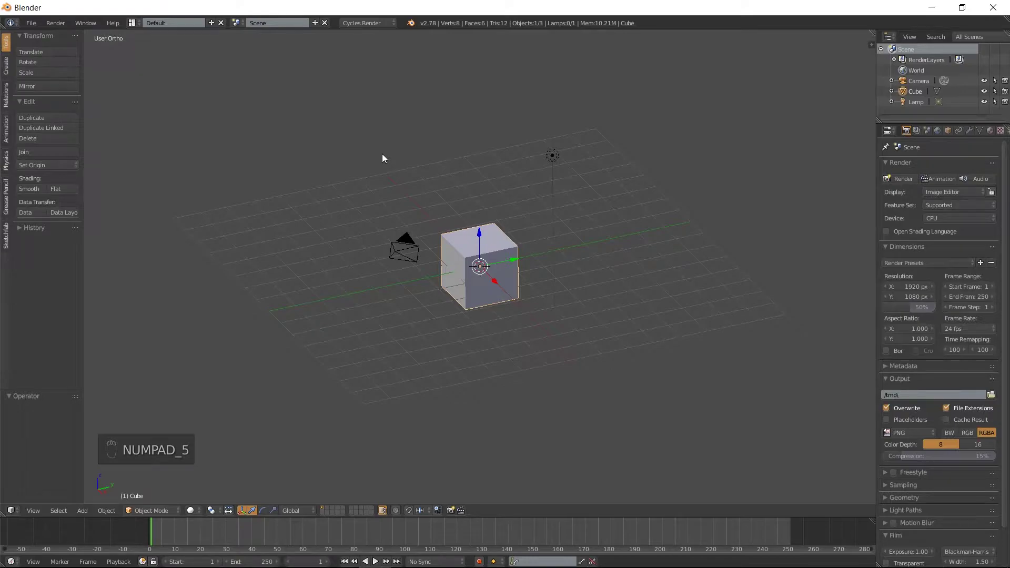
key("KP_1")
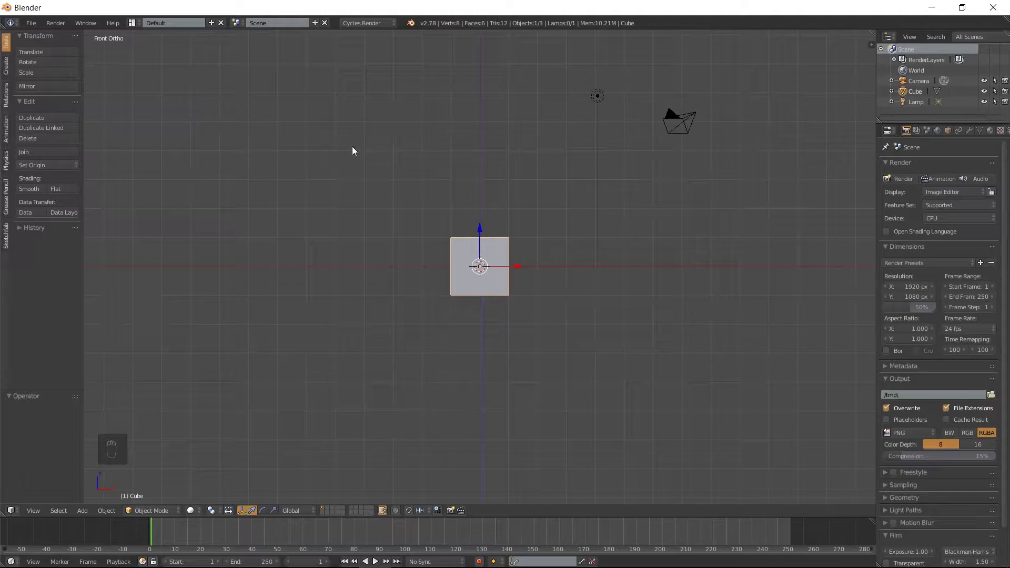
key("s")
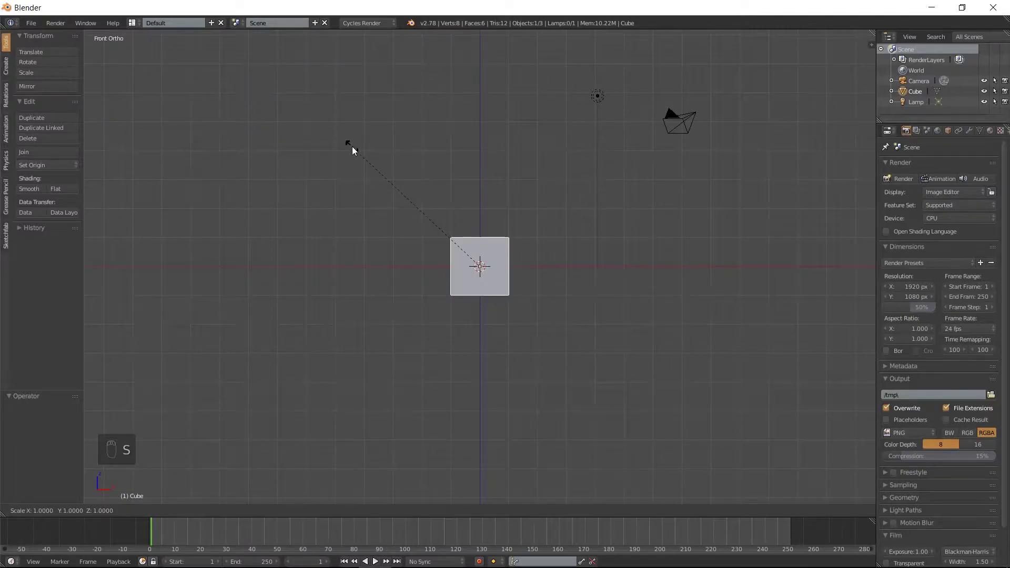
key("2")
key("Return")
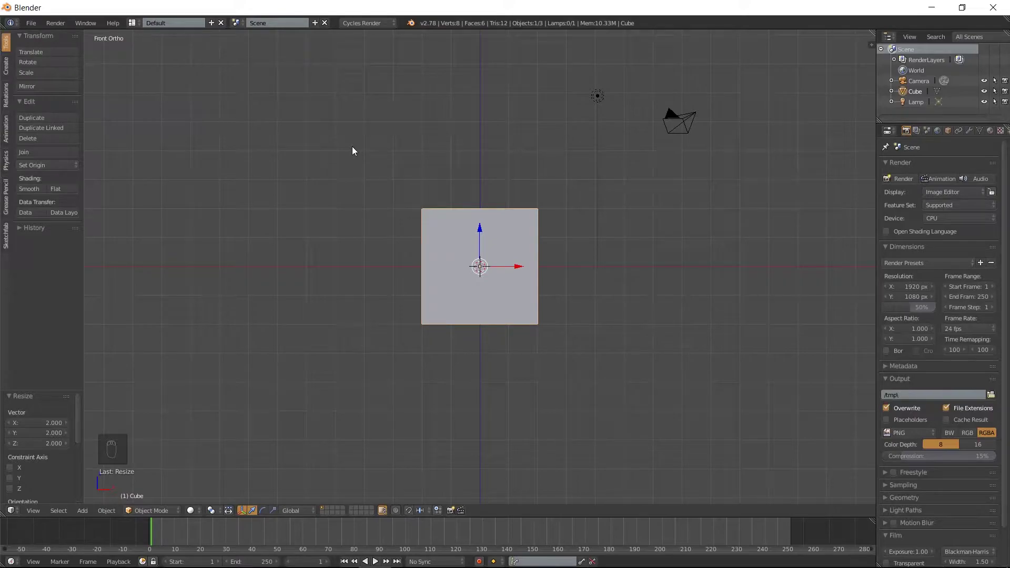
Edit the cube's mesh in face select mode and extrude its positive X side face 5 units along X
key("Tab")
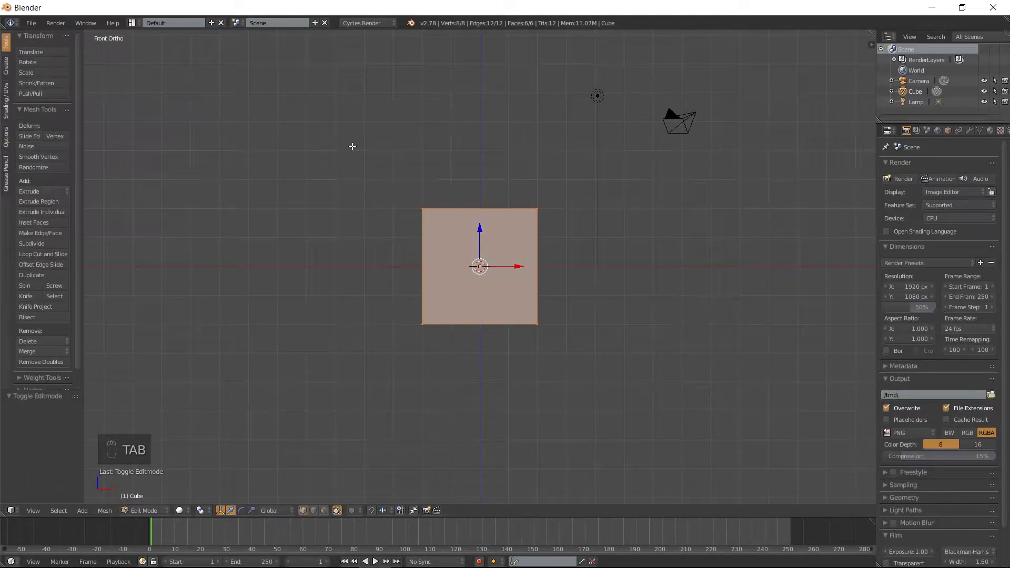
key("ctrl+Tab")
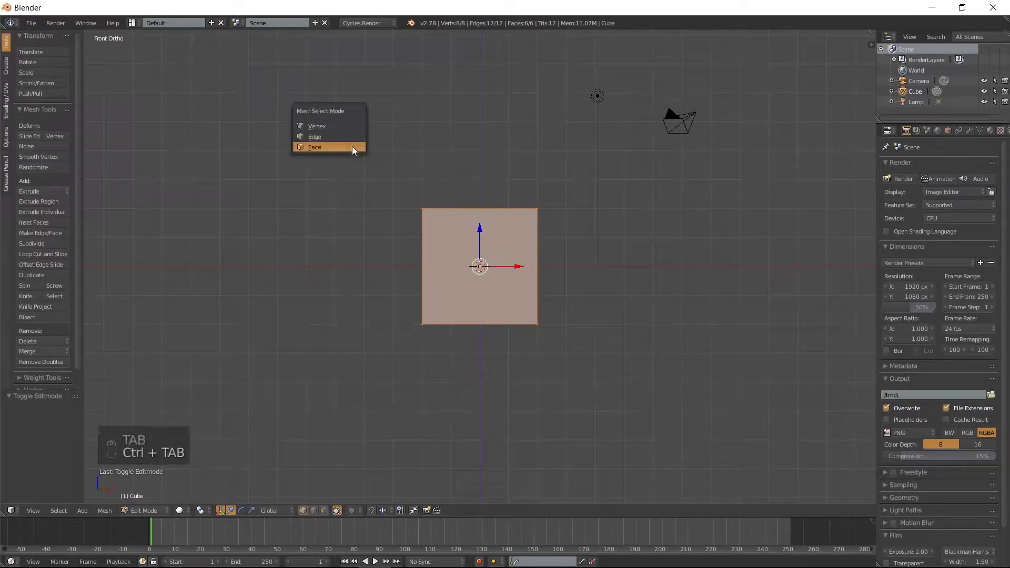
left_click(352, 146)
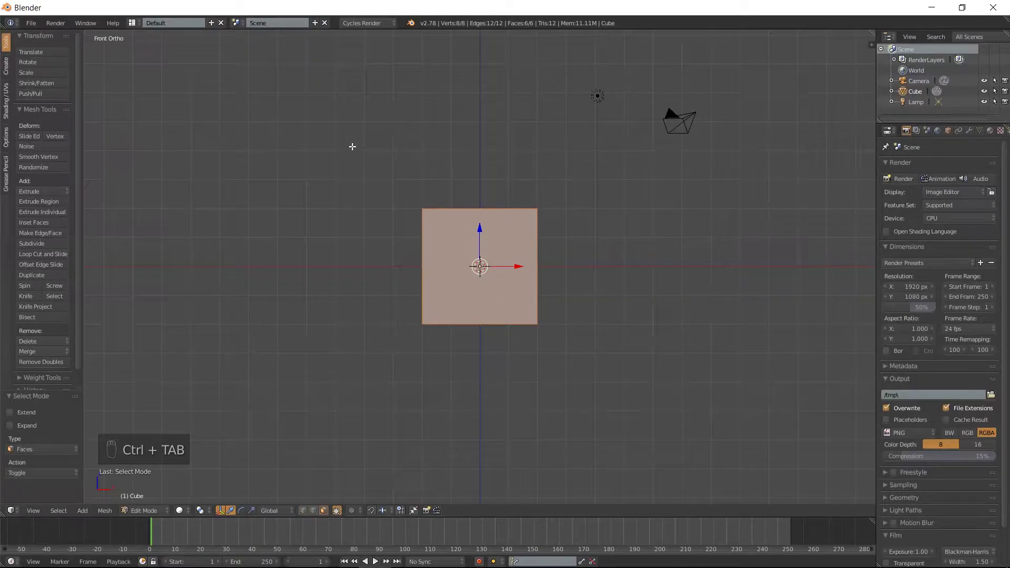
middle_click_drag(575, 232, 558, 247)
right_click(543, 246)
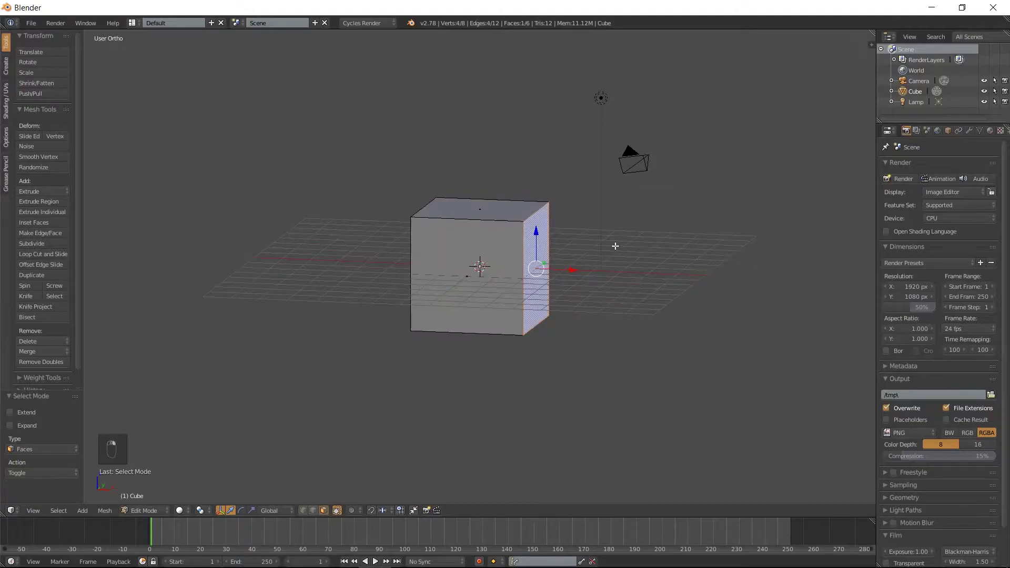
key("KP_1")
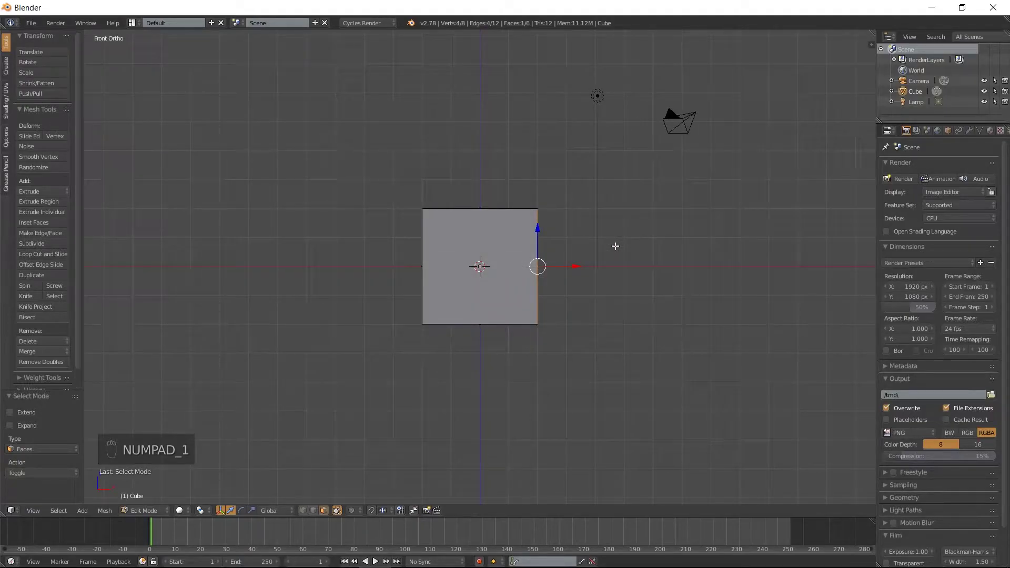
type("e")
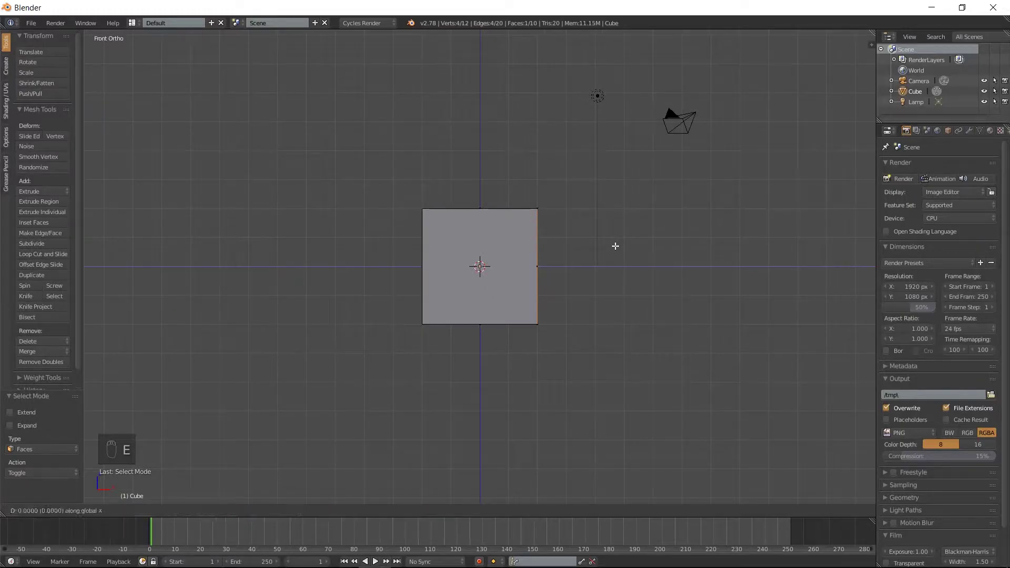
type("5")
key("Return")
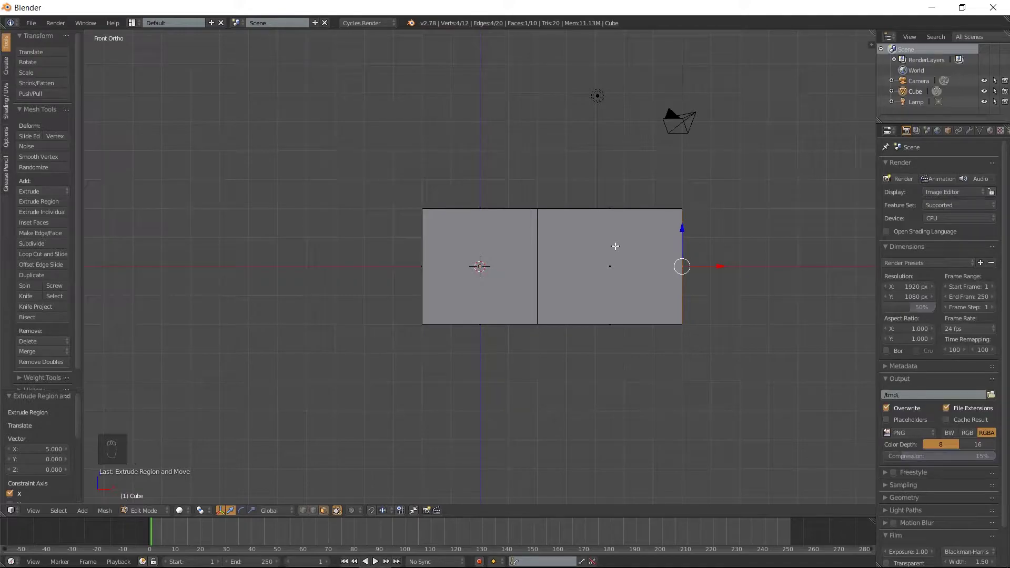
Extrude the top face of the newly added block 3 units upward to form the cab
middle_click_drag(625, 177, 623, 190)
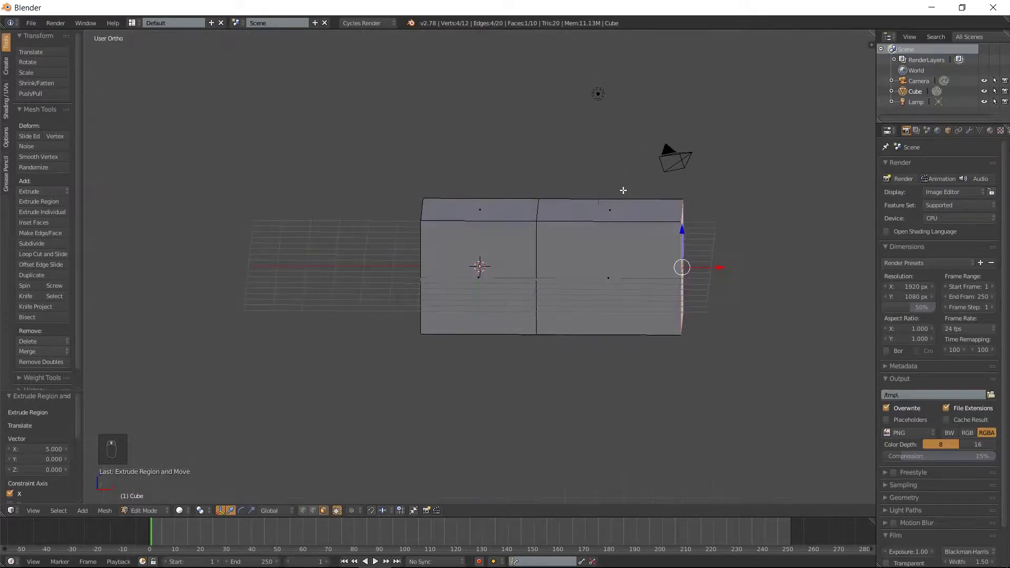
right_click(625, 210)
key("KP_1")
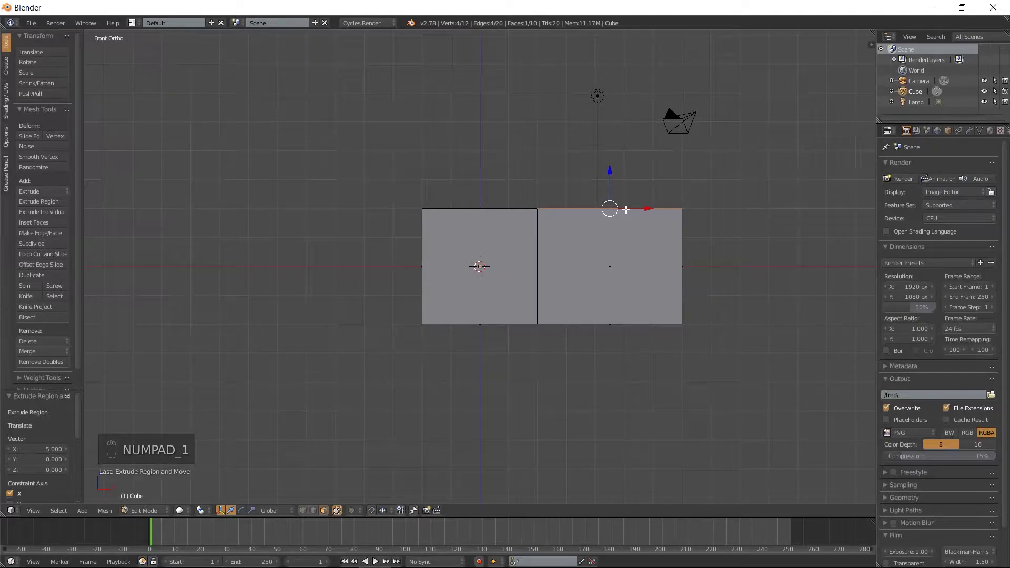
type("e")
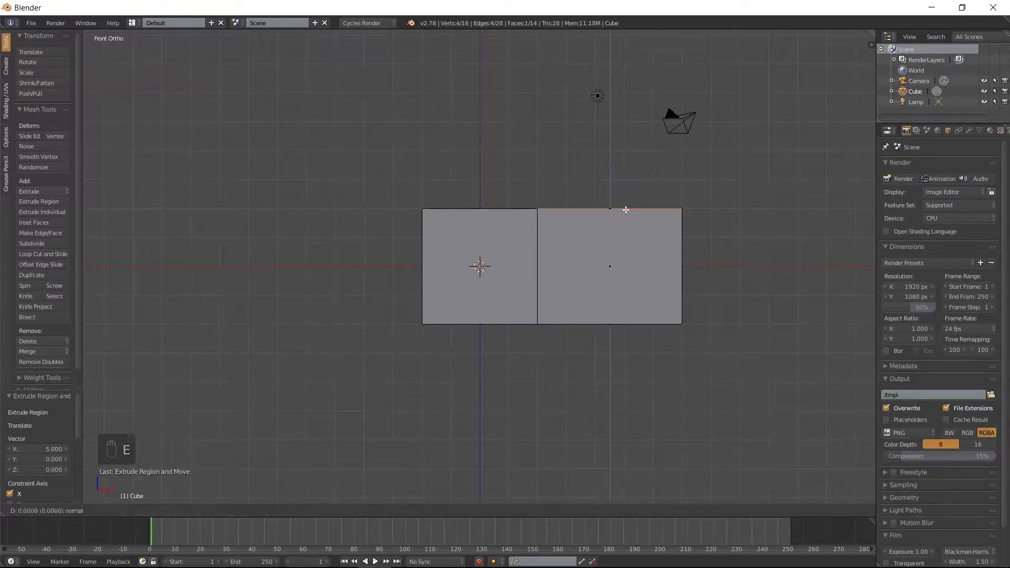
type("3")
key("Return")
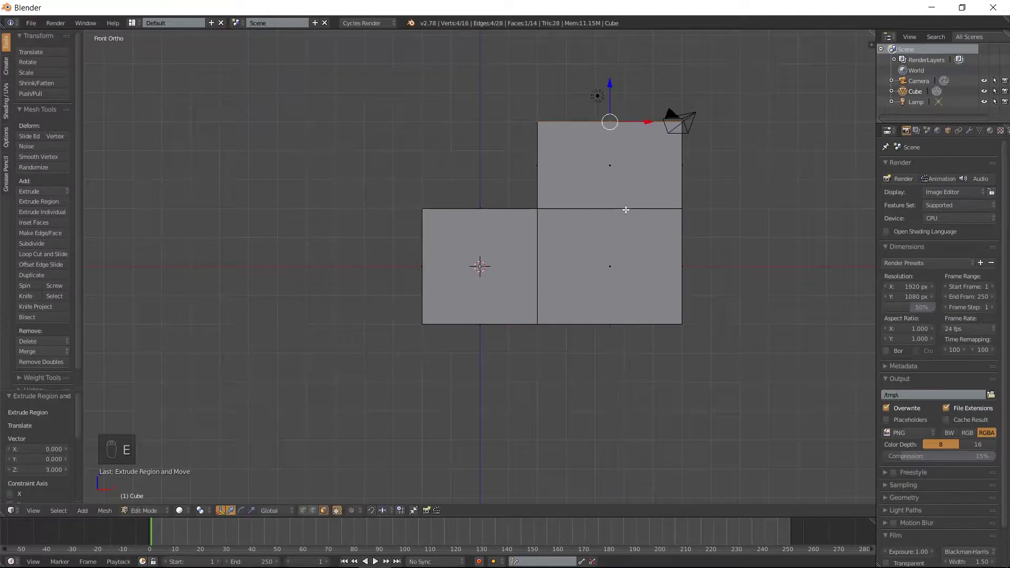
Extrude the upper and lower end faces behind the cab together 20 units along X
key("3")
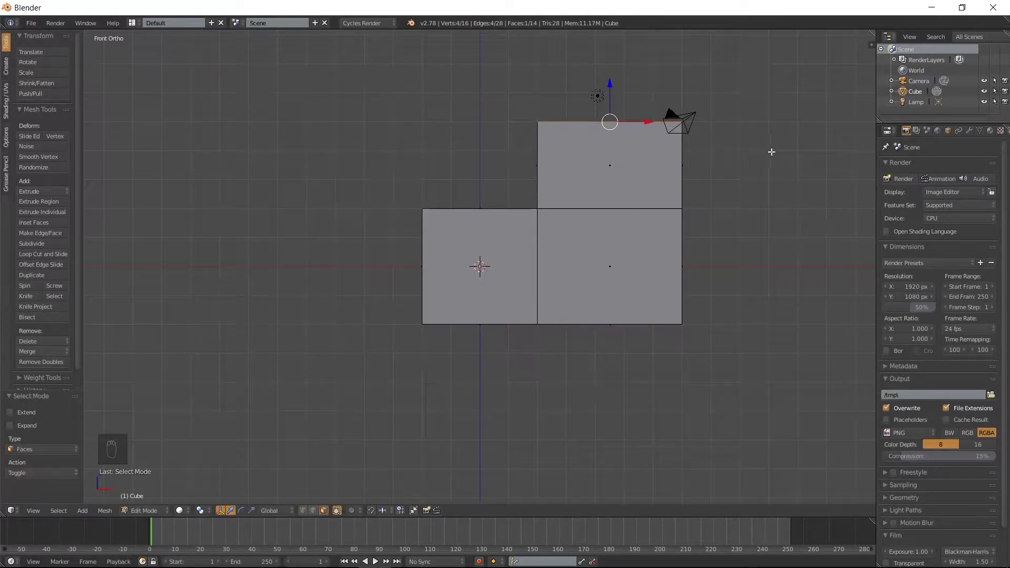
middle_click_drag(769, 134, 719, 151)
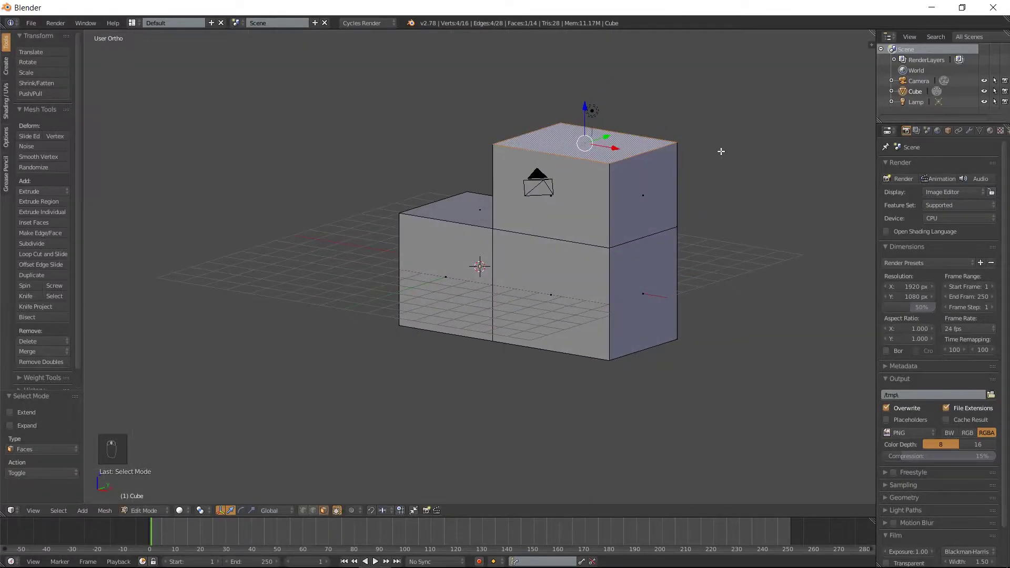
right_click(650, 192)
right_click(658, 280, "shift")
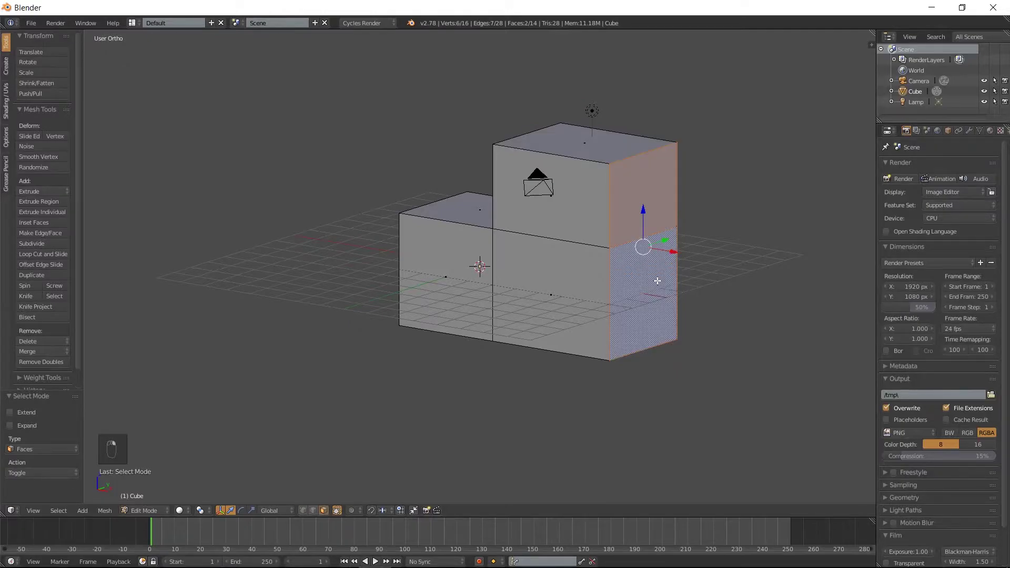
key("KP_1")
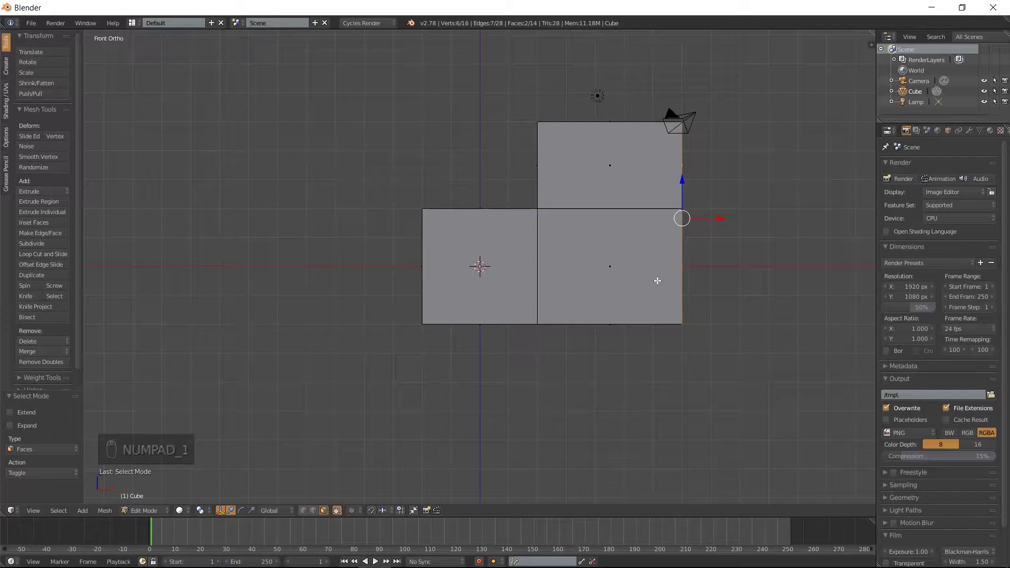
type("ex20")
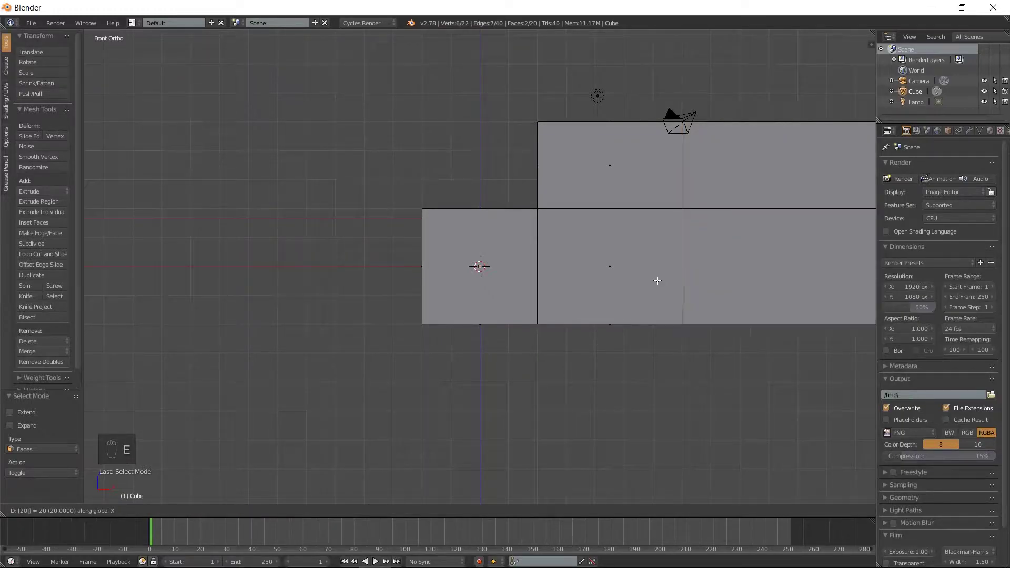
key("Return")
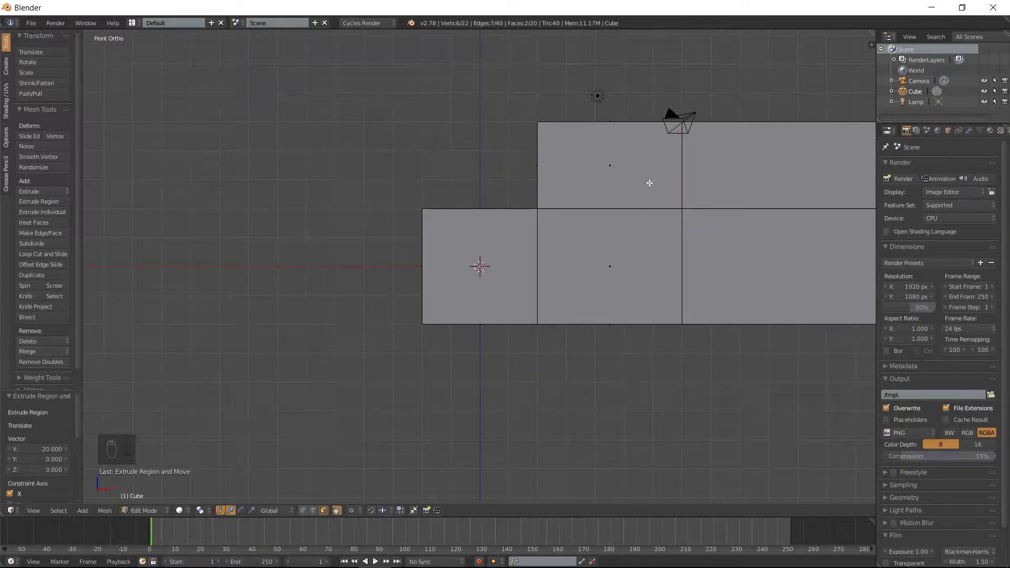
Extrude the top face of the long rear section 4 units upward to form the cargo box
middle_click_drag(781, 183, 775, 171)
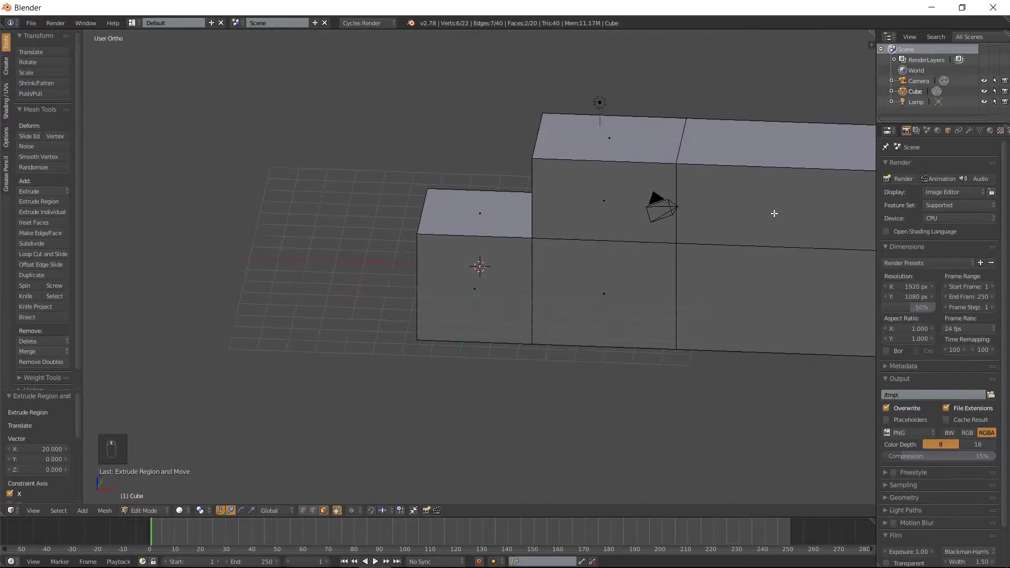
right_click(777, 131)
key("KP_1")
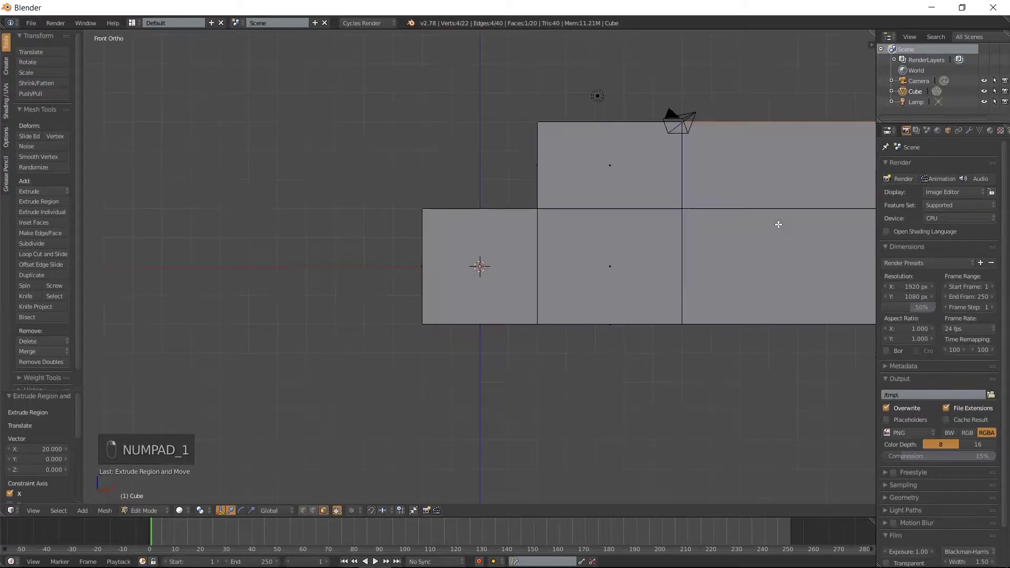
middle_click_drag(780, 304, 500, 332, "shift")
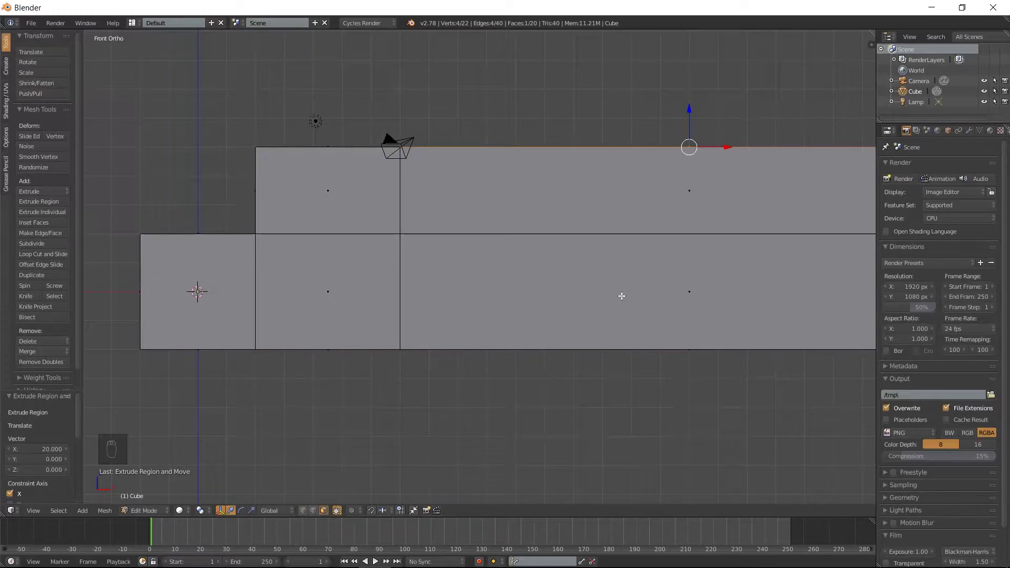
type("e4")
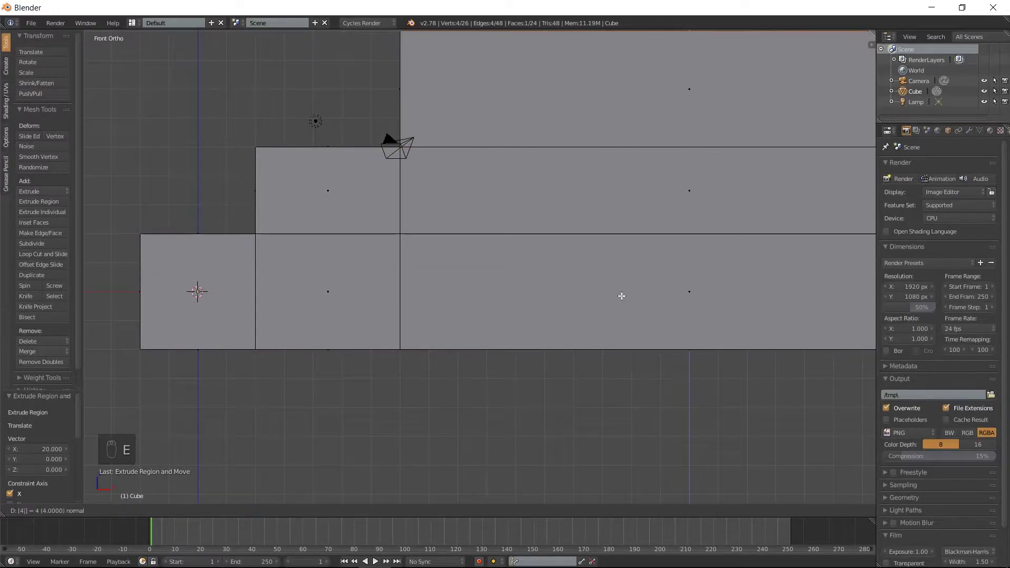
key("Return")
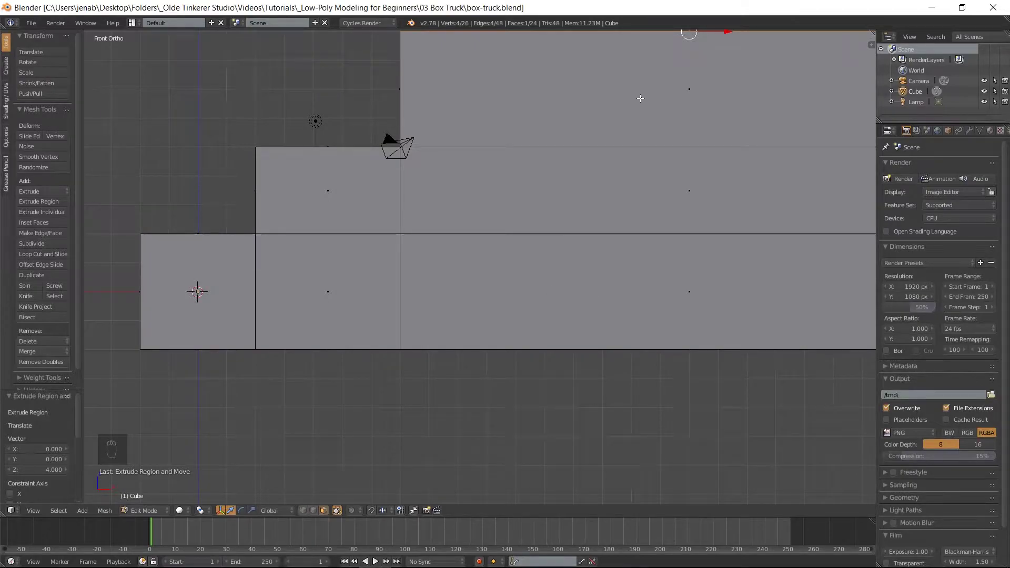
In edge select mode, lower the hood's front top edge about 0.965 units along Z to slope the hood
key("ctrl+Tab")
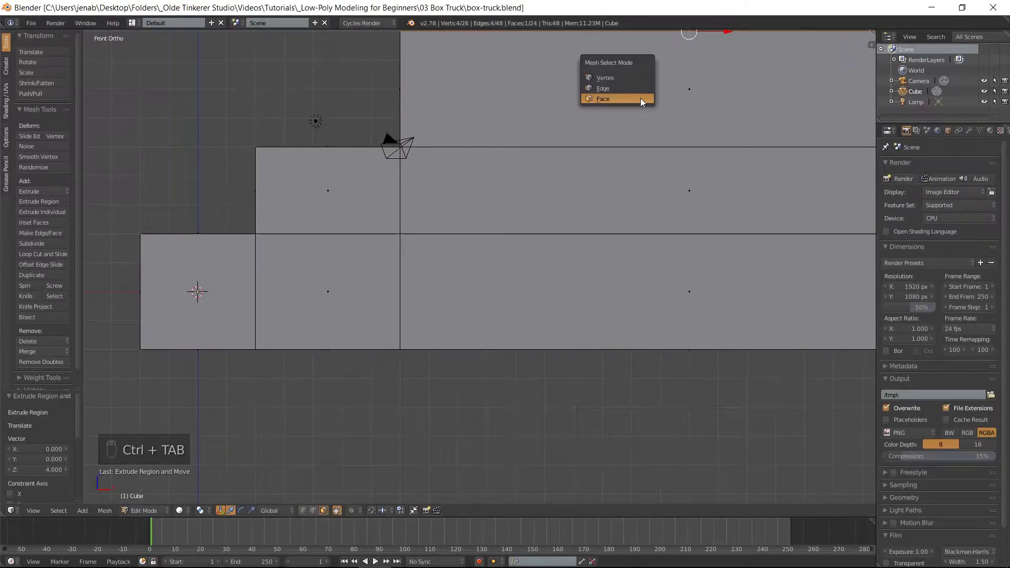
left_click(632, 92)
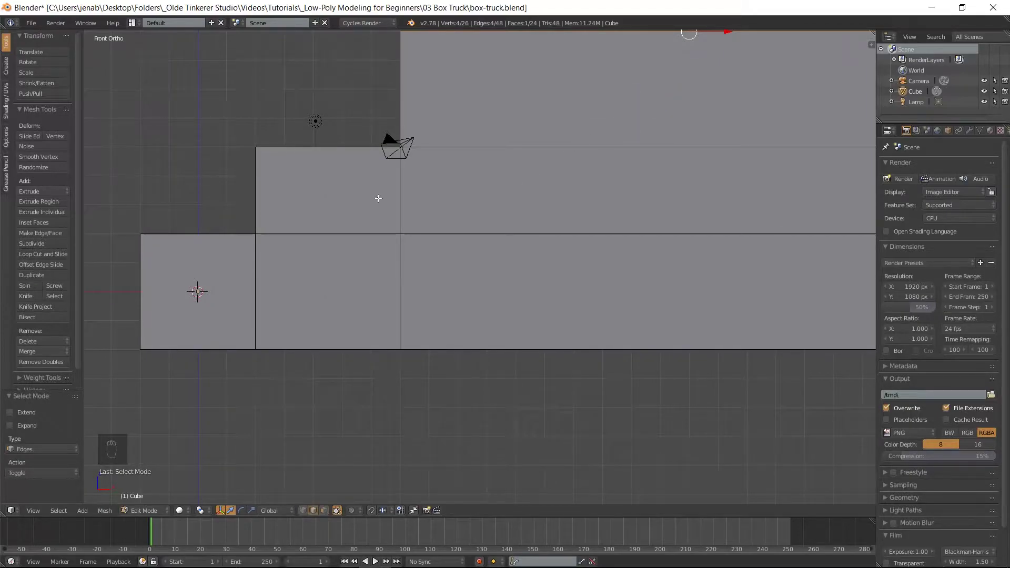
middle_click_drag(302, 190, 320, 210)
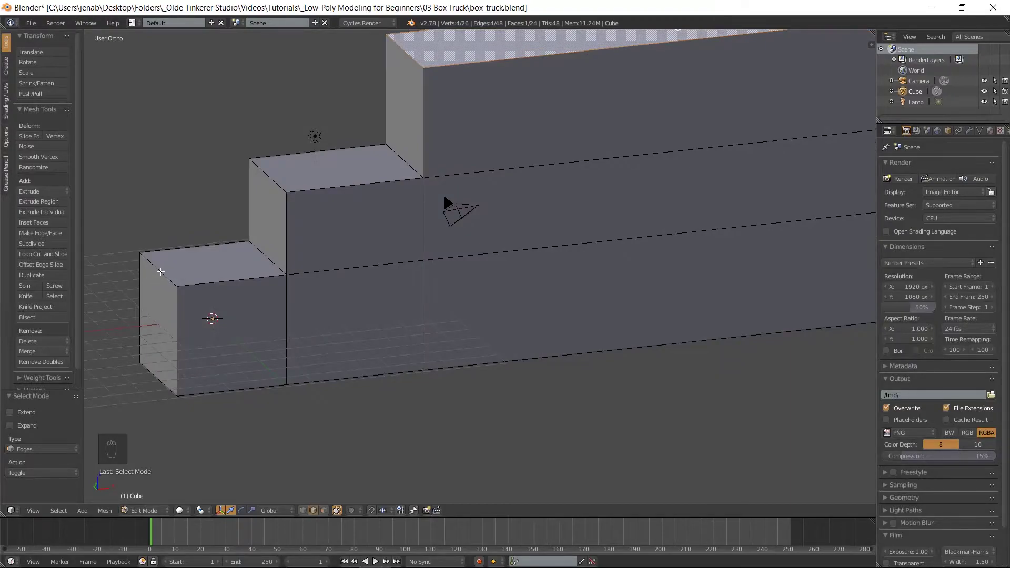
right_click(161, 272)
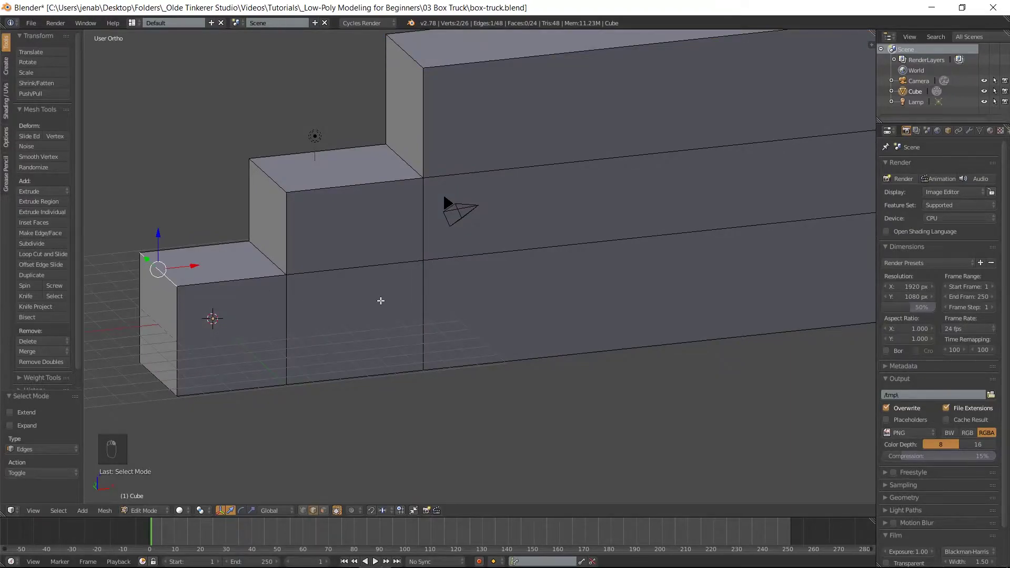
key("KP_1")
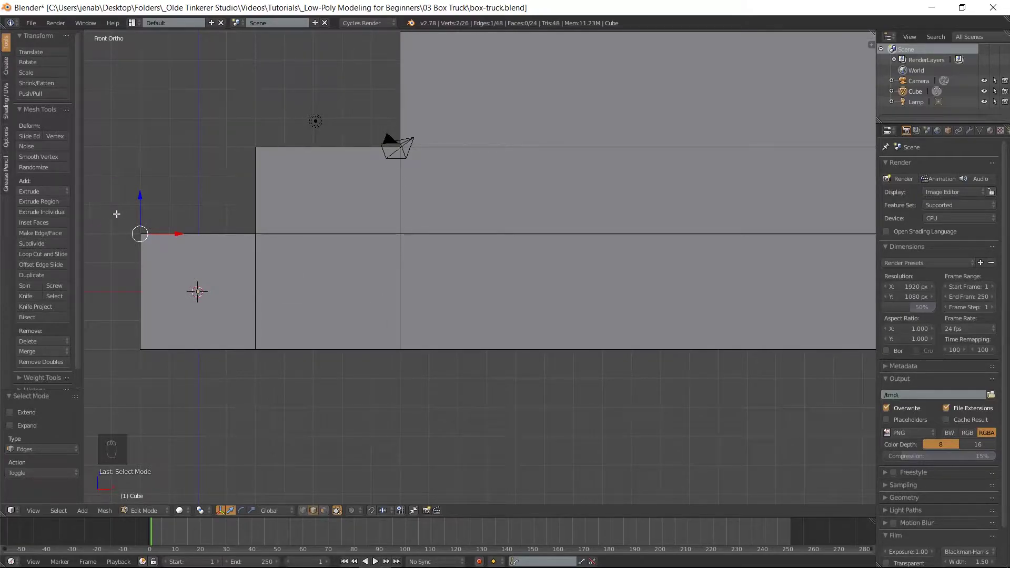
key("g")
key("z")
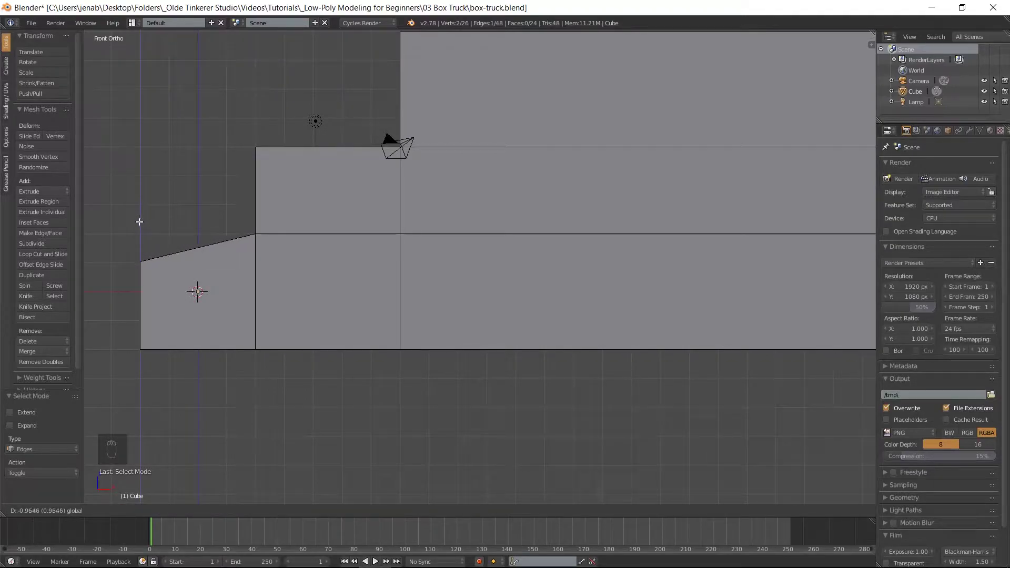
left_click(139, 222)
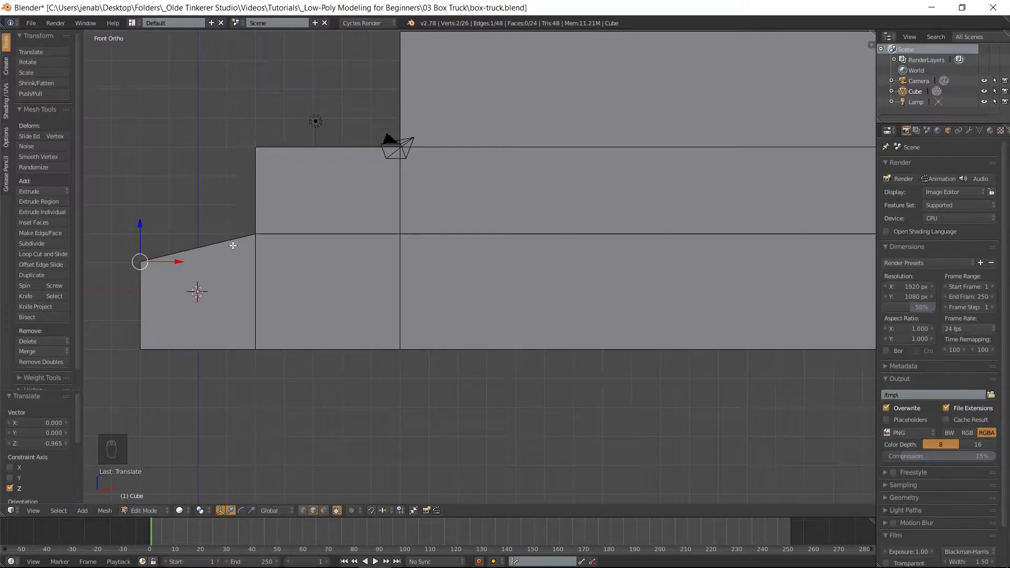
Bevel the top front edges of the hood, cab and cargo box together, about 0.156 wide with 6 segments
key("KP_7")
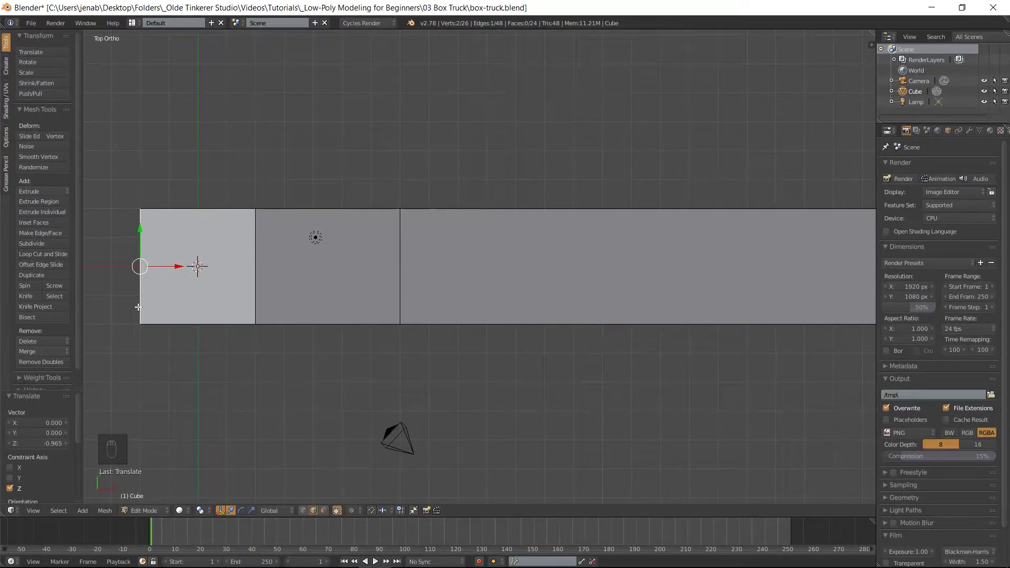
right_click(256, 277, "shift")
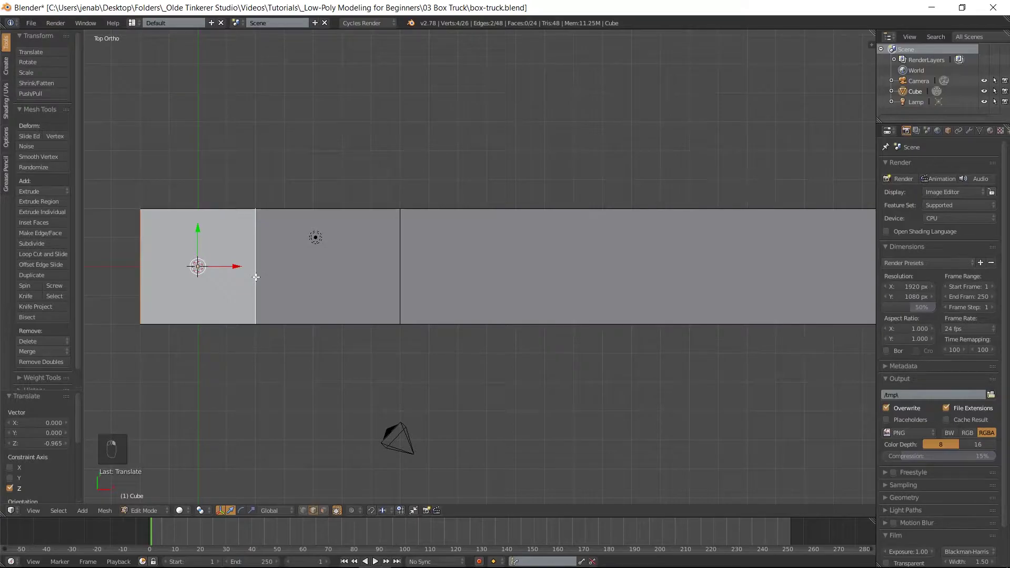
right_click(400, 272, "shift")
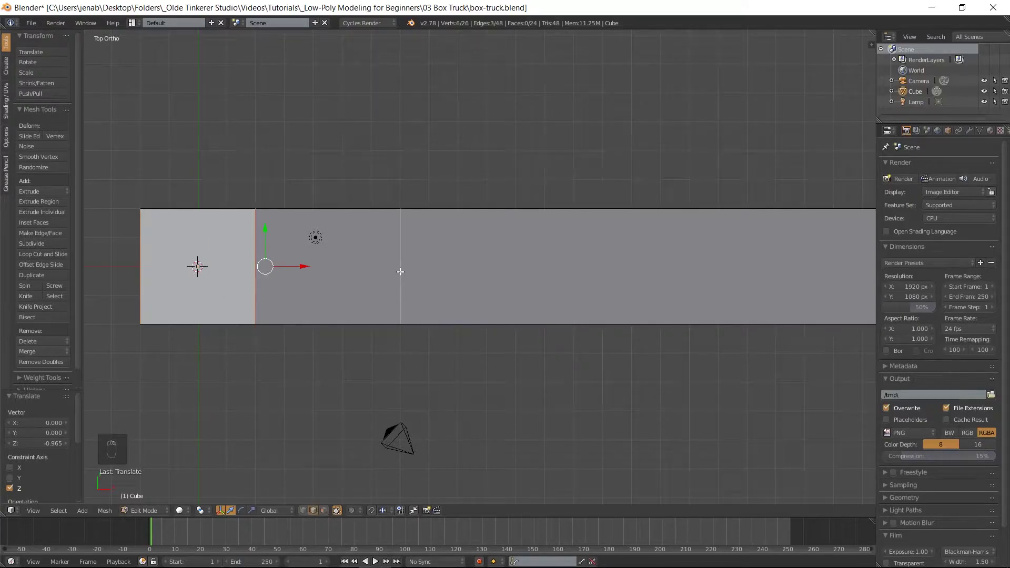
scroll(399, 271, "up", 4)
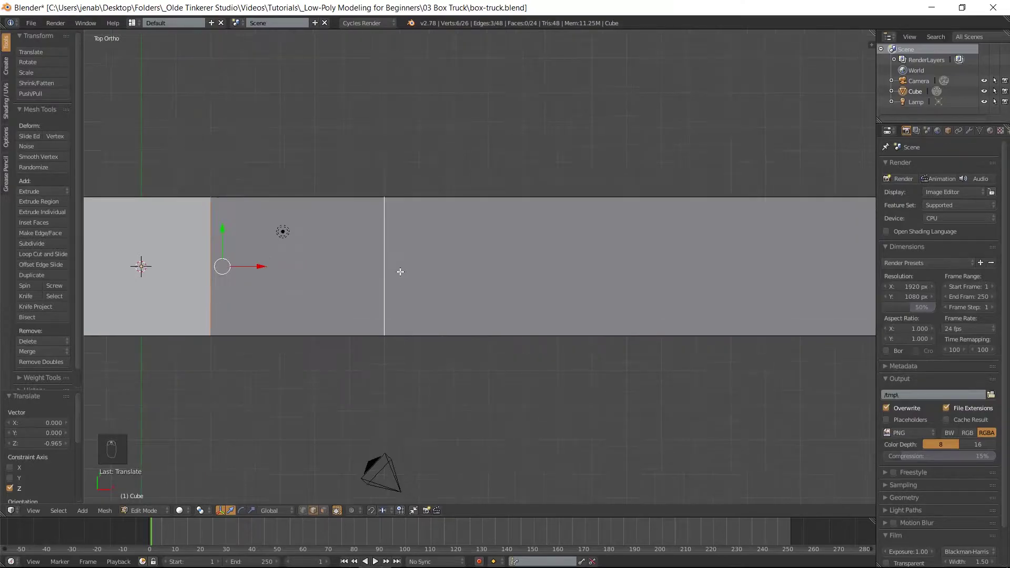
scroll(400, 271, "up", 1)
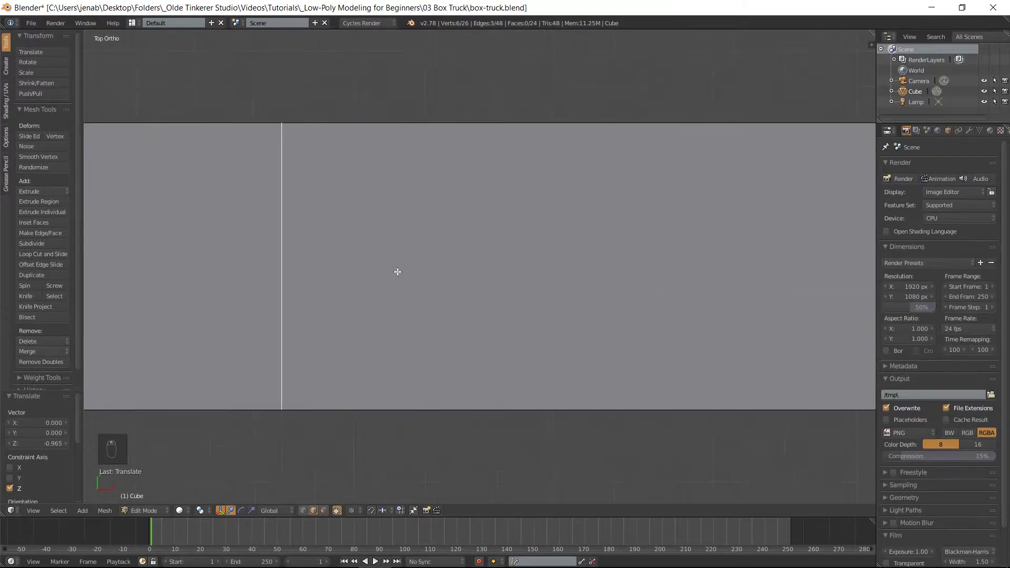
middle_click_drag(302, 221, 514, 248, "shift")
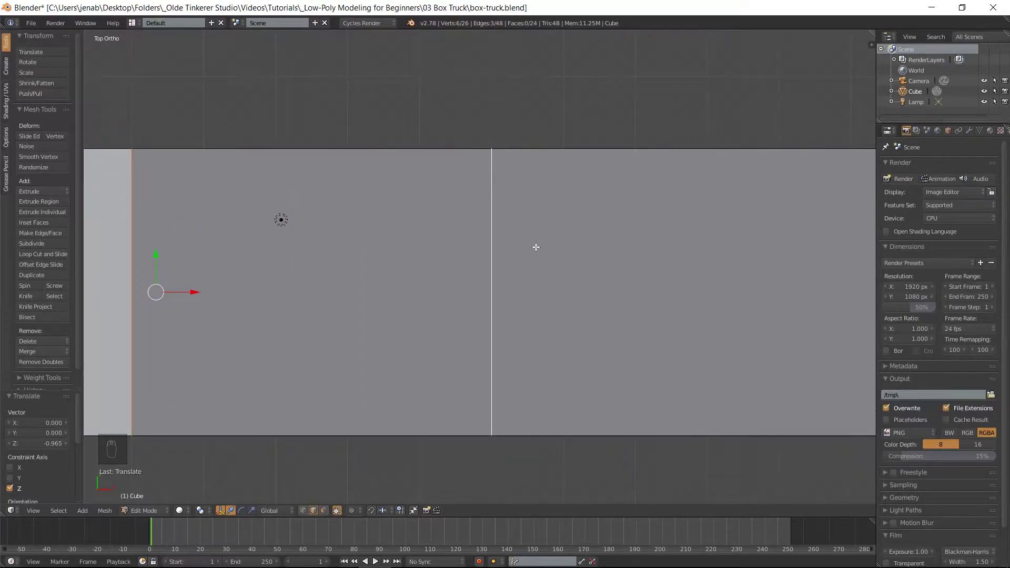
key("ctrl+b")
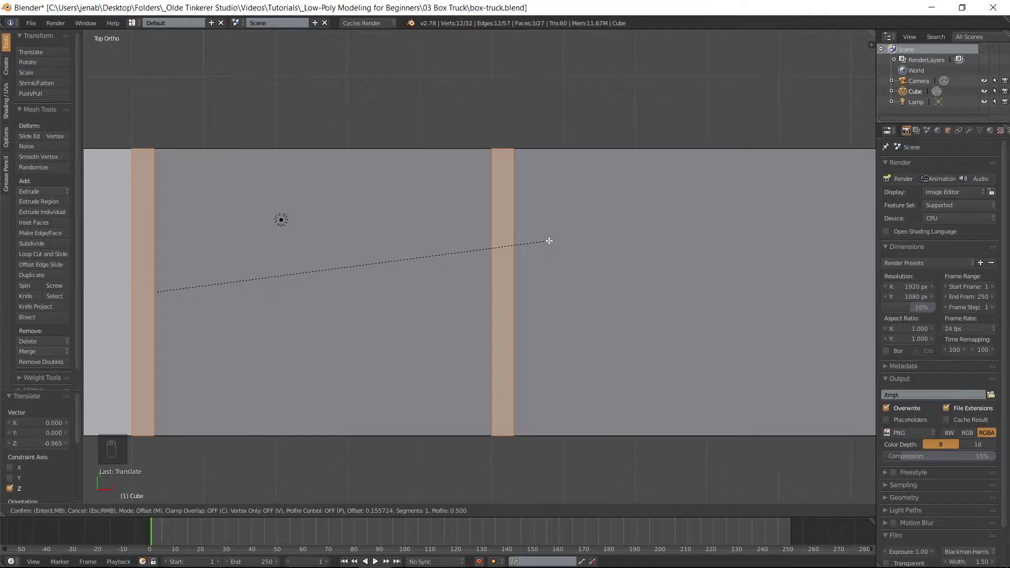
scroll(549, 241, "up", 4)
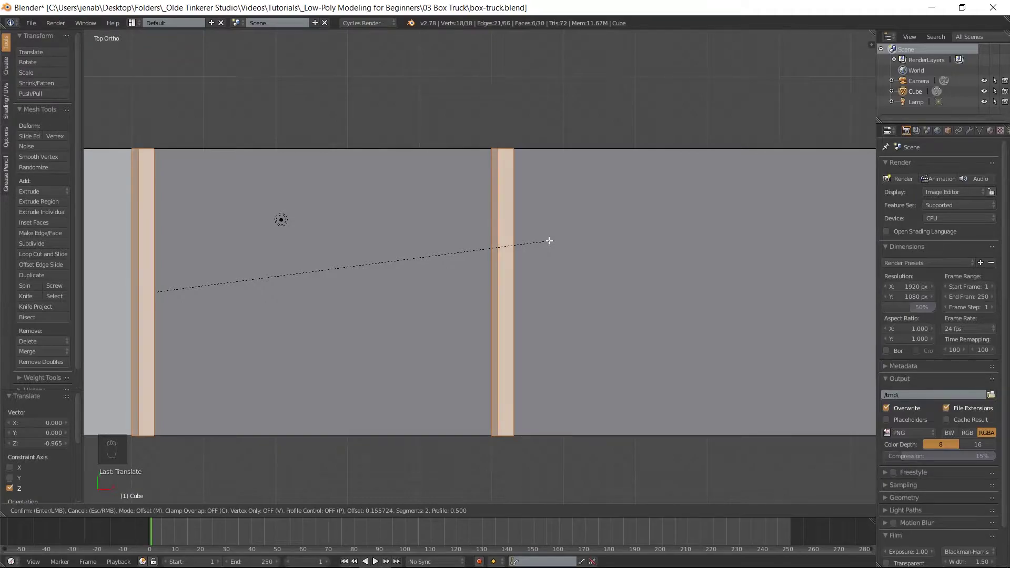
scroll(549, 240, "up", 1)
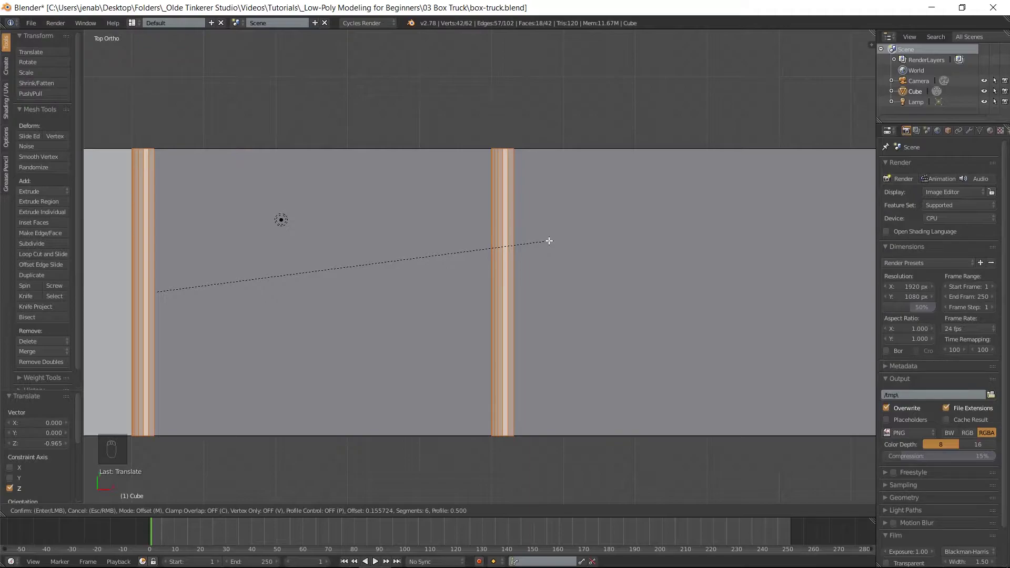
left_click(549, 241)
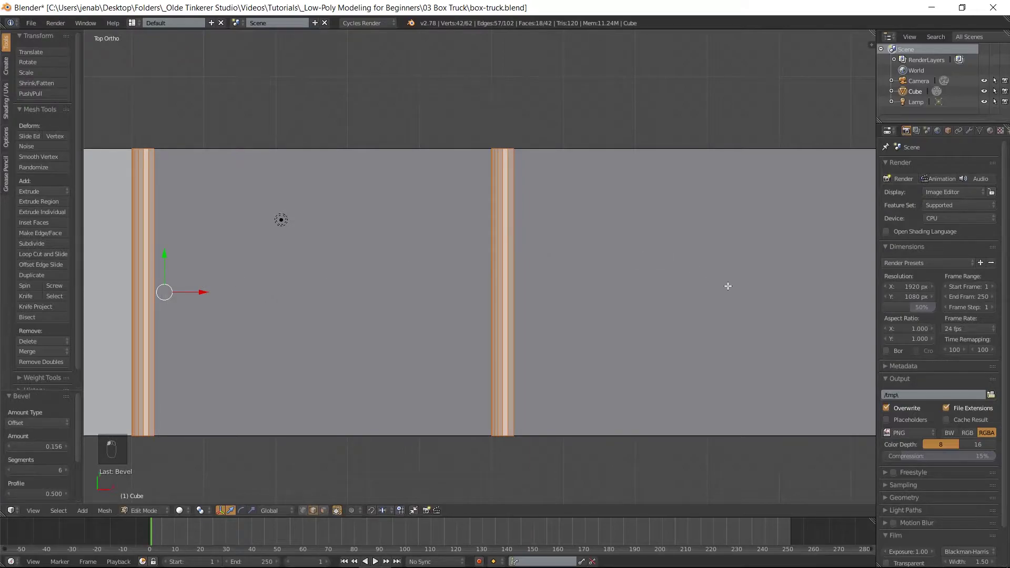
Bevel the cargo box's rear top edge about 0.163 wide with 6 segments
middle_click_drag(763, 217, 350, 230, "shift")
middle_click_drag(766, 255, 362, 265, "shift")
middle_click_drag(749, 275, 473, 282, "shift")
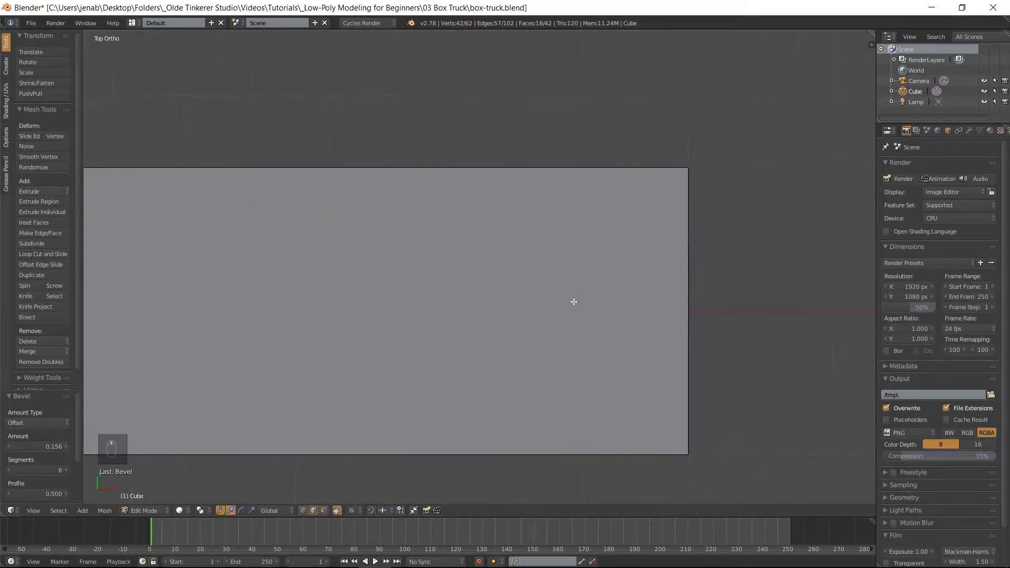
right_click(688, 311)
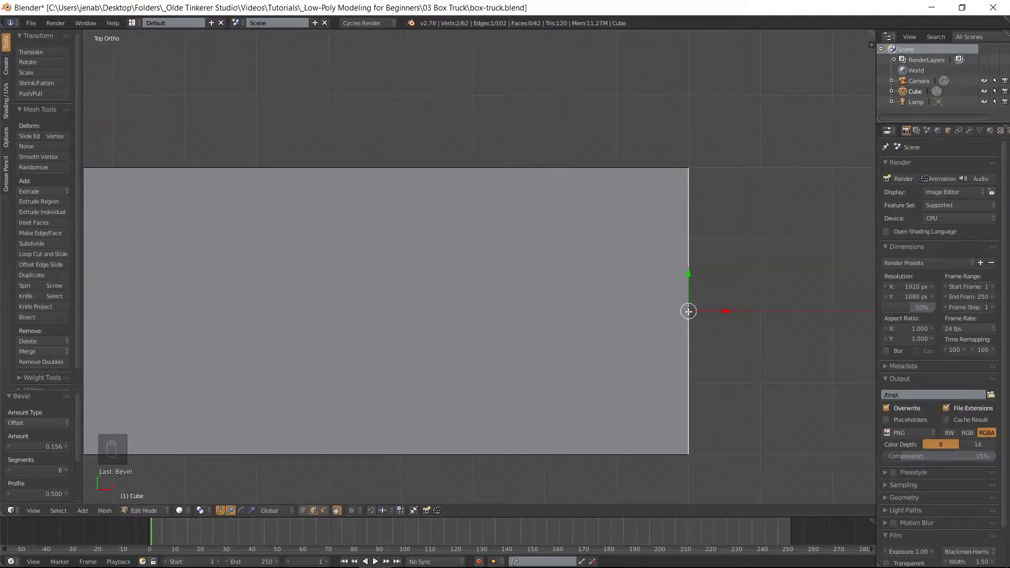
key("ctrl+b")
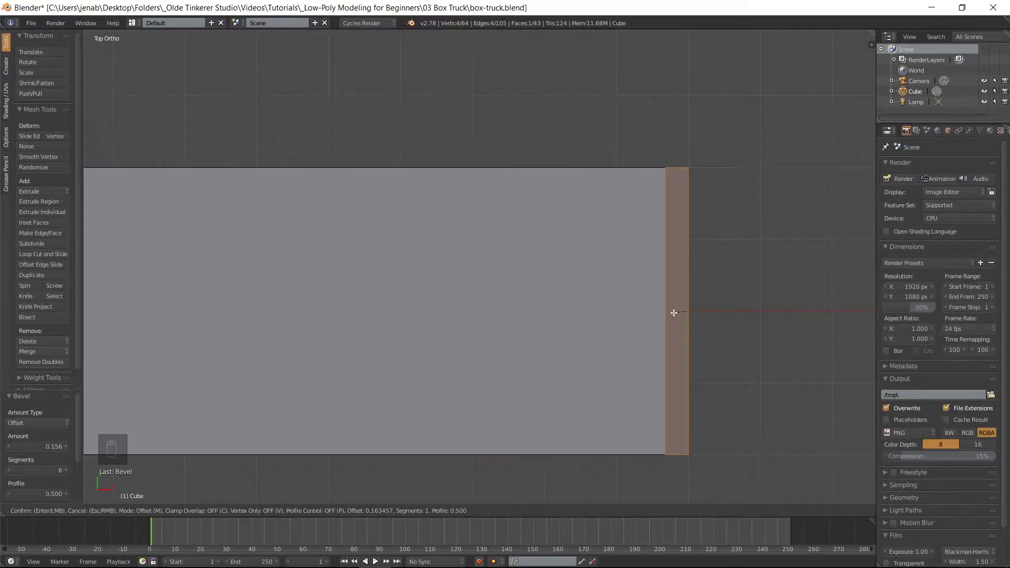
scroll(674, 313, "up", 4)
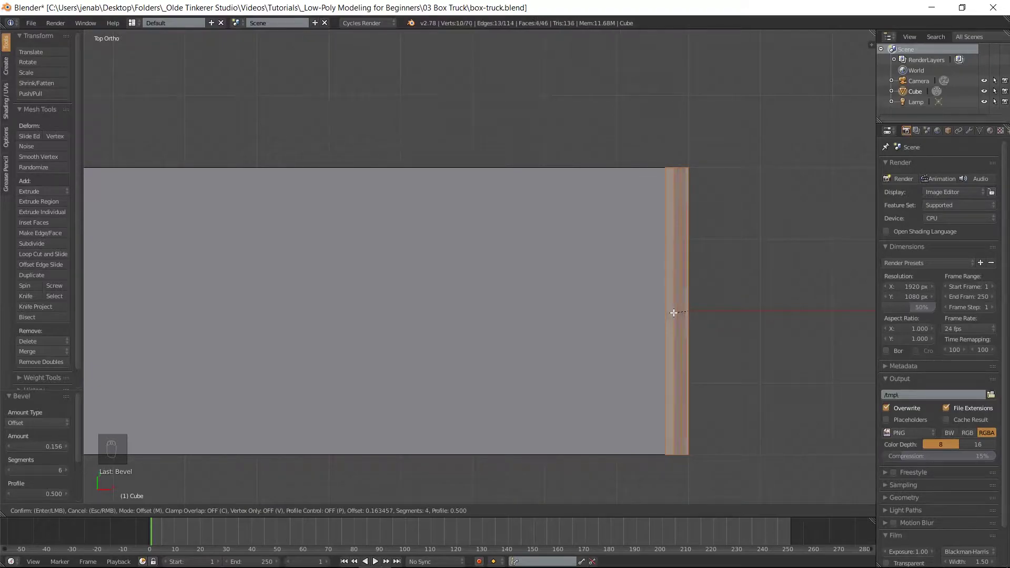
scroll(673, 313, "up", 1)
left_click(673, 313)
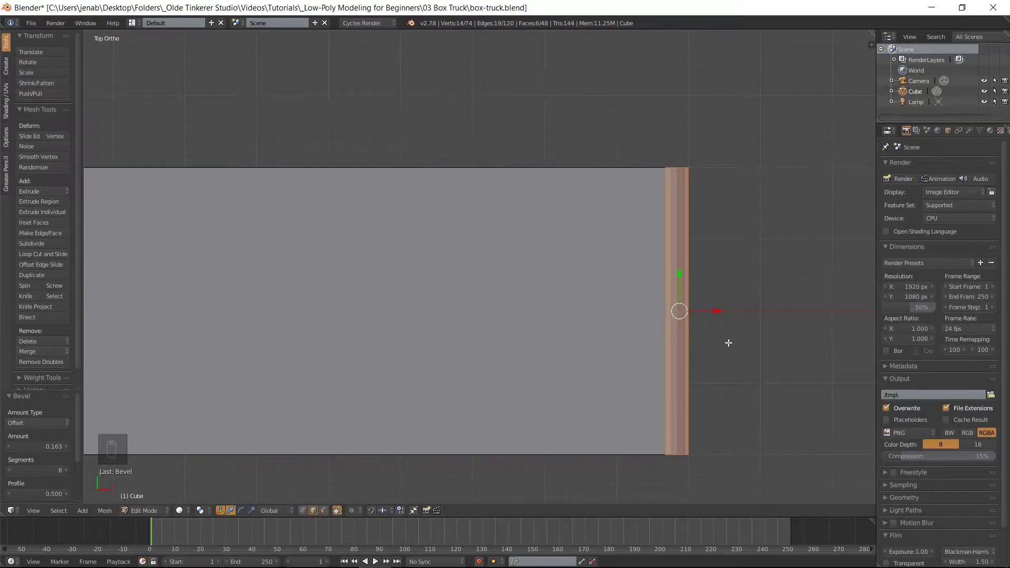
Select the whole truck mesh, scale it by 2 along Y to widen it, and clear the selection
scroll(648, 312, "down", 5)
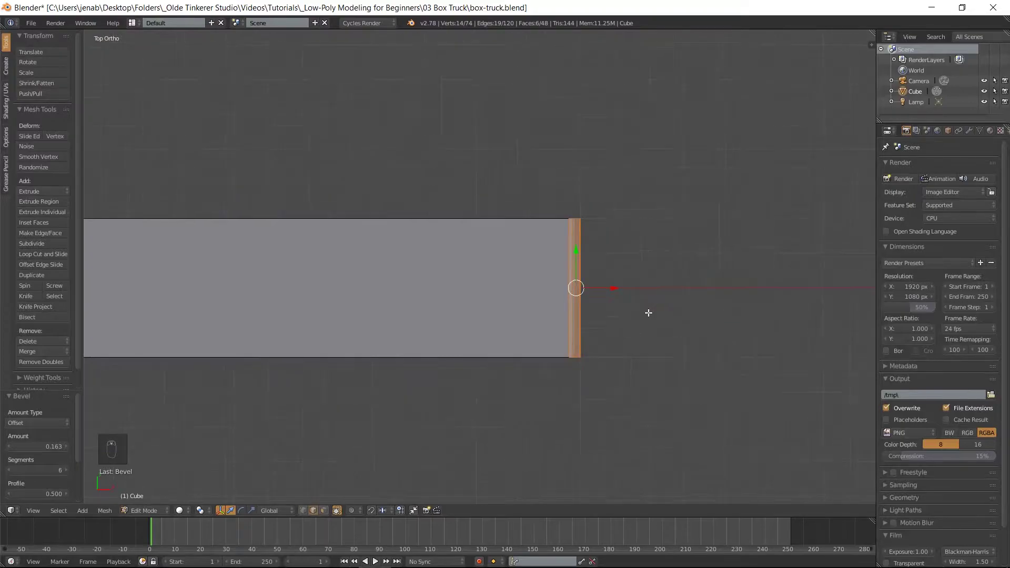
middle_click_drag(400, 310, 705, 323, "shift")
scroll(705, 323, "down", 1)
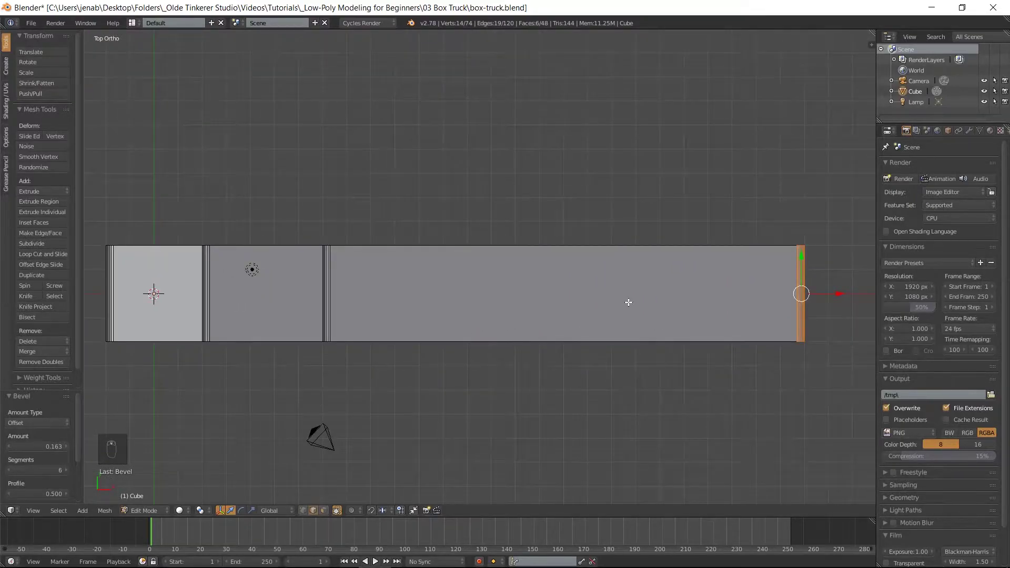
key("l")
key("l")
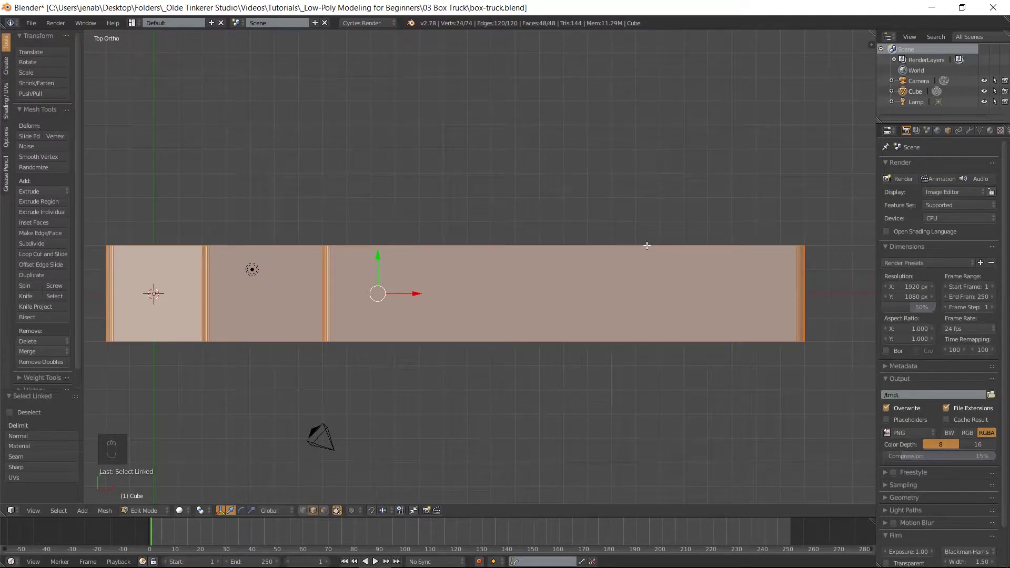
key("s")
key("y")
key("2")
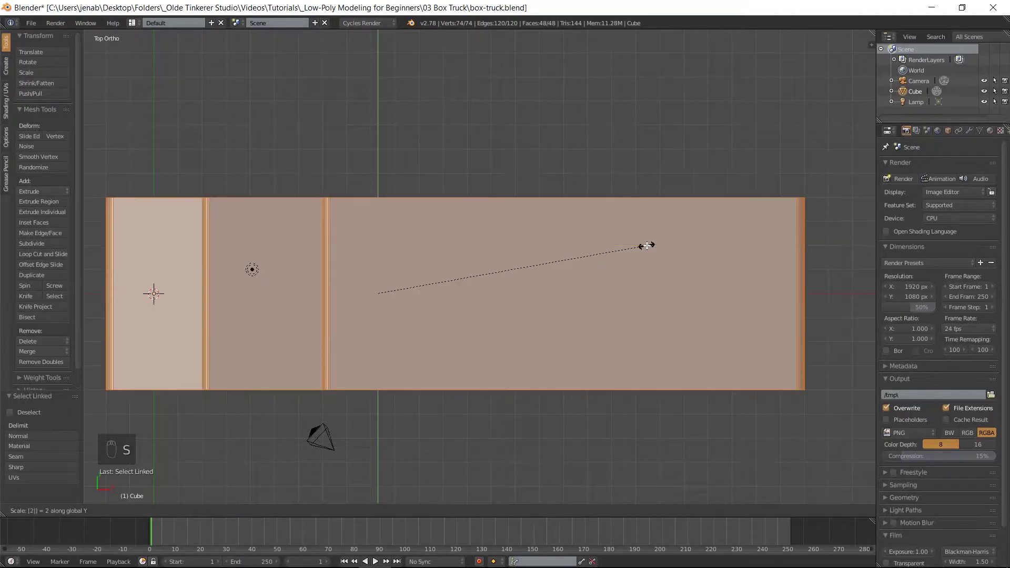
left_click(646, 245)
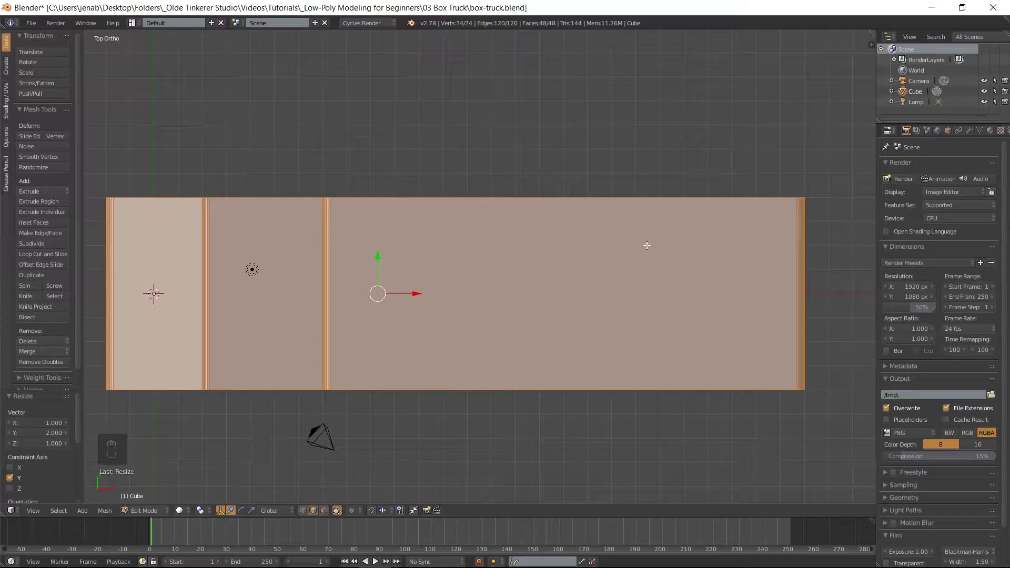
key("a")
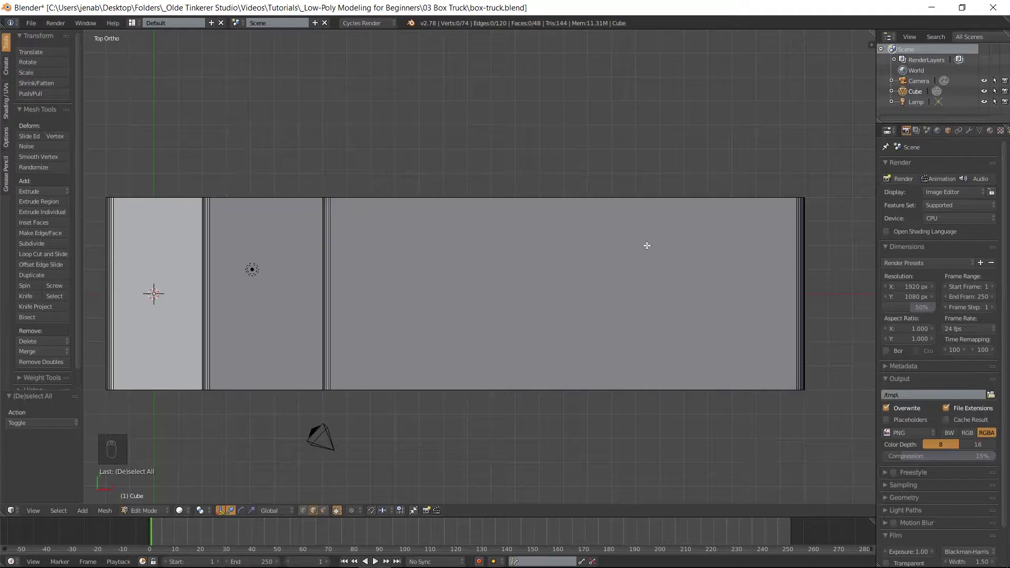
Add one horizontal loop cut across the truck's front face, slid about 0.68 toward its bottom edge
key("ctrl+KP_3")
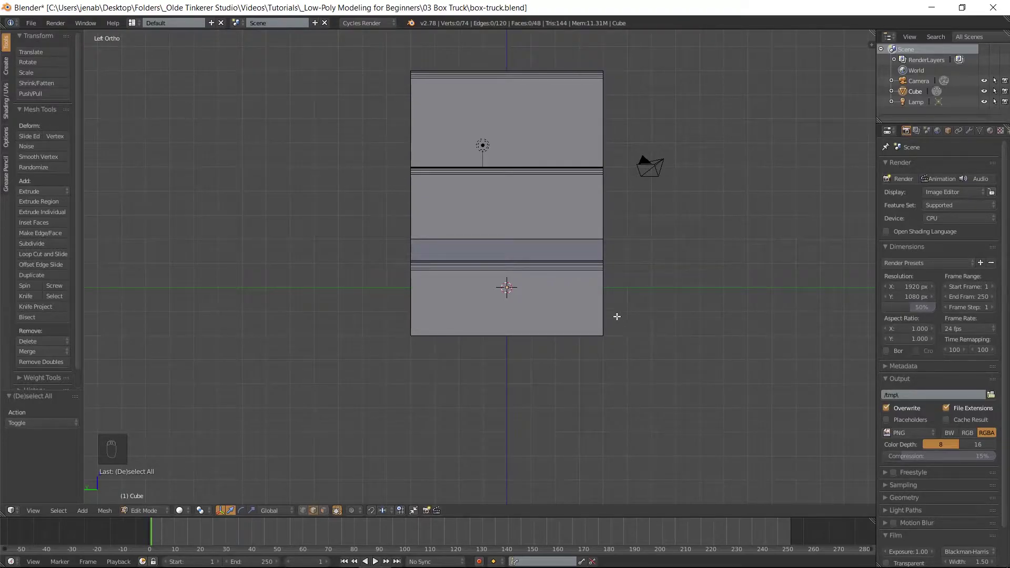
key("ctrl+r")
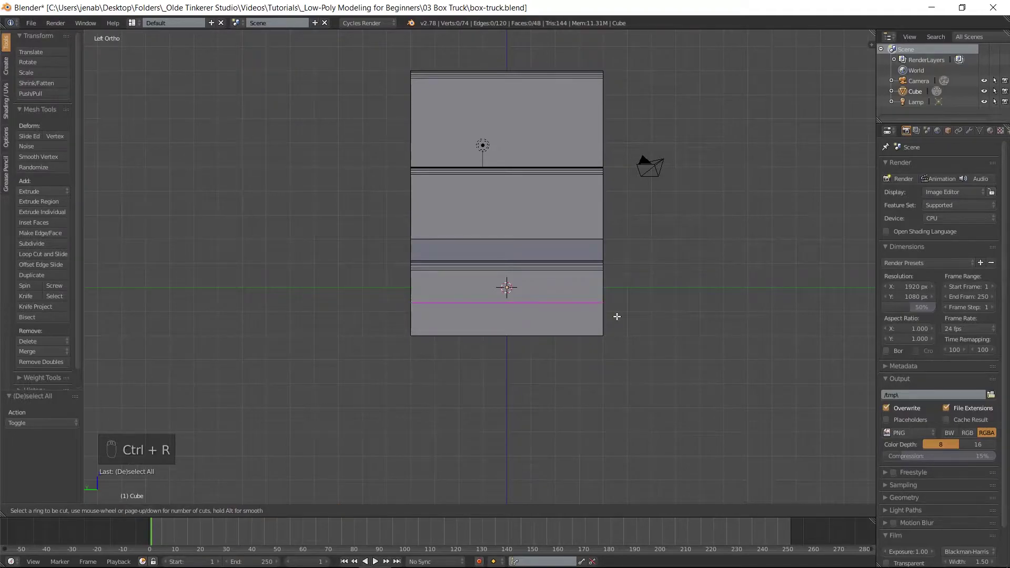
left_click(617, 316)
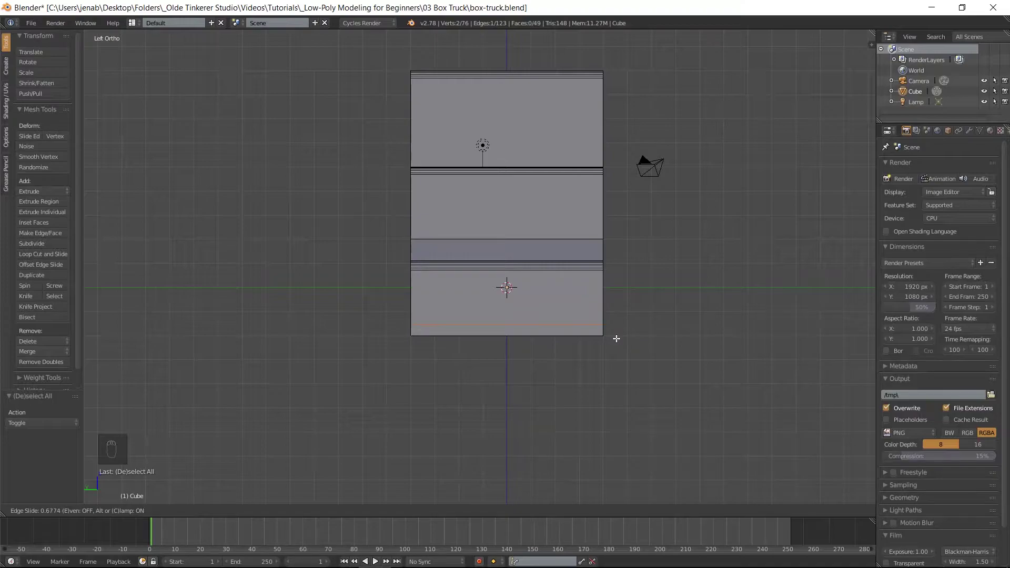
left_click(617, 338)
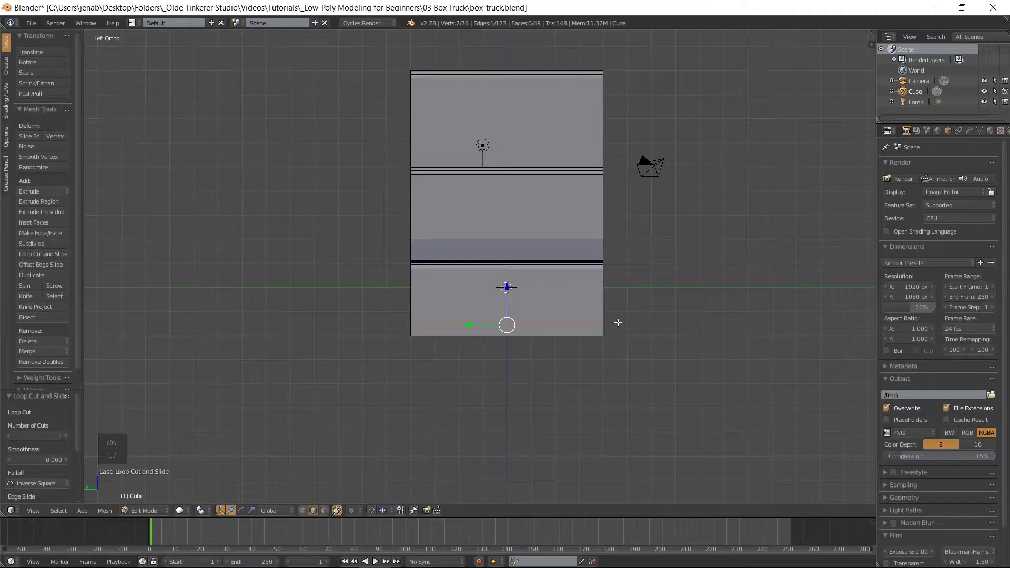
In face select mode, extrude the narrow bottom strip of the front face -0.3 along X to form the bumper
key("ctrl+Tab")
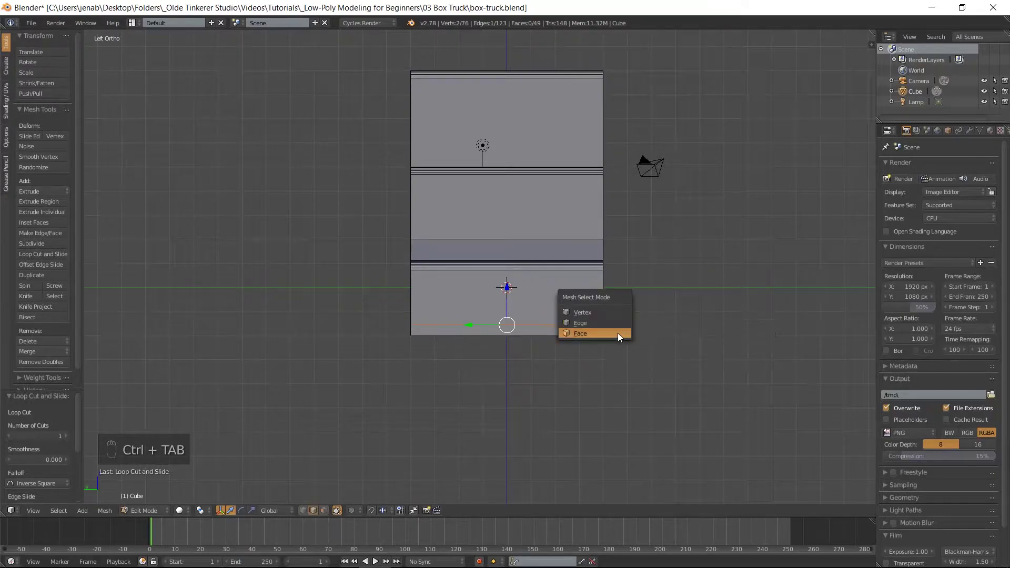
left_click(618, 335)
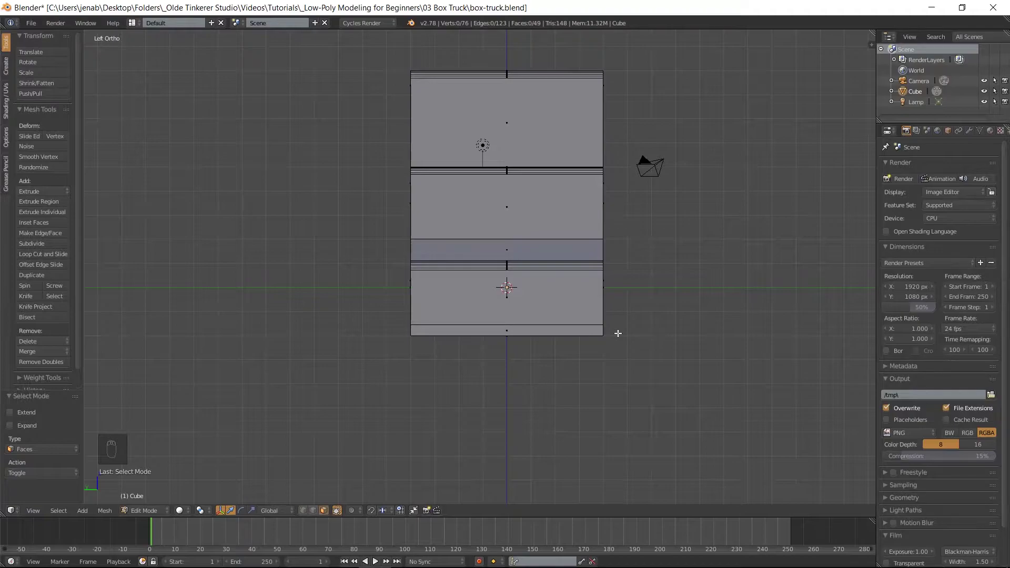
right_click(536, 330)
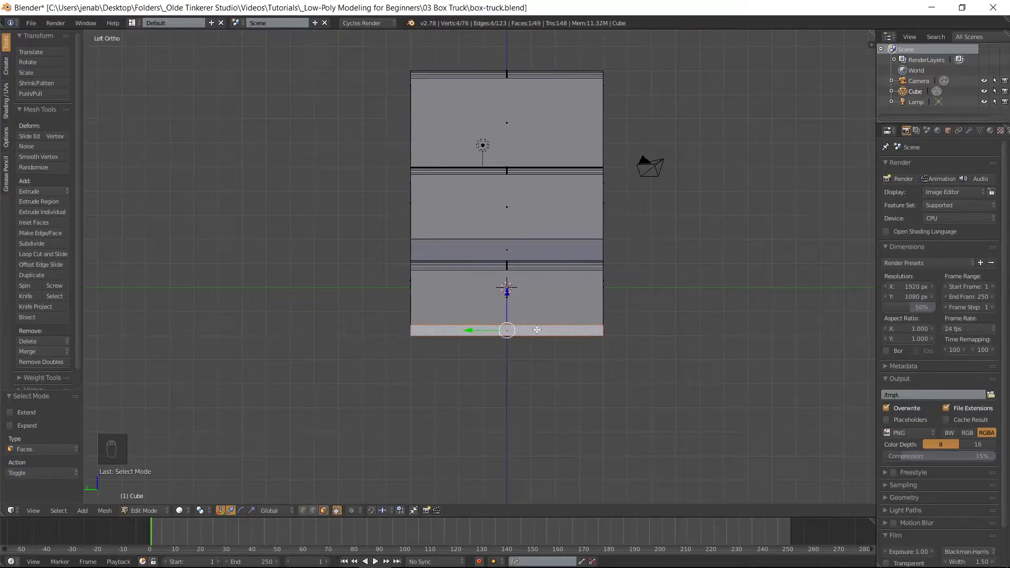
key("KP_1")
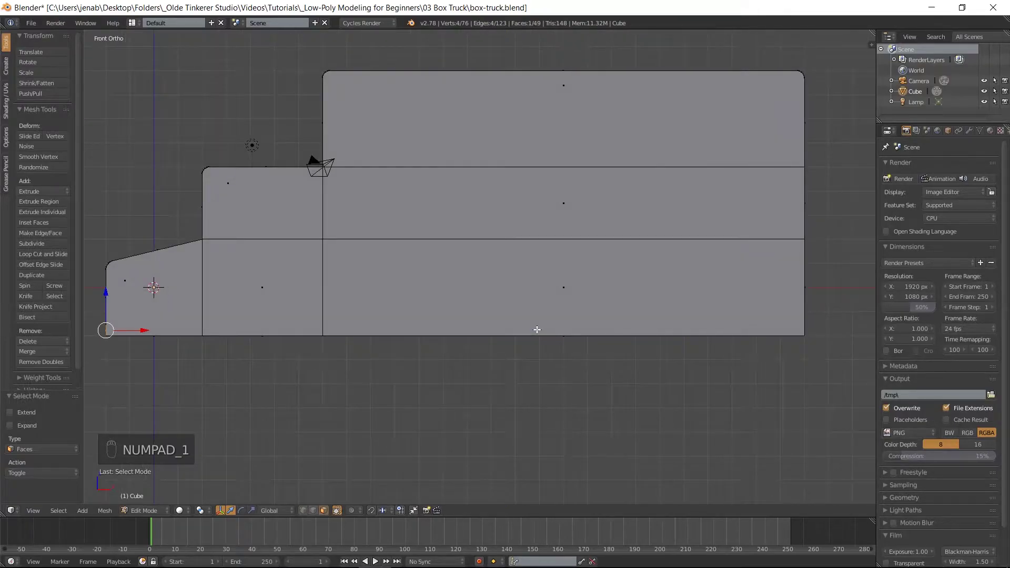
middle_click_drag(457, 288, 601, 328, "shift")
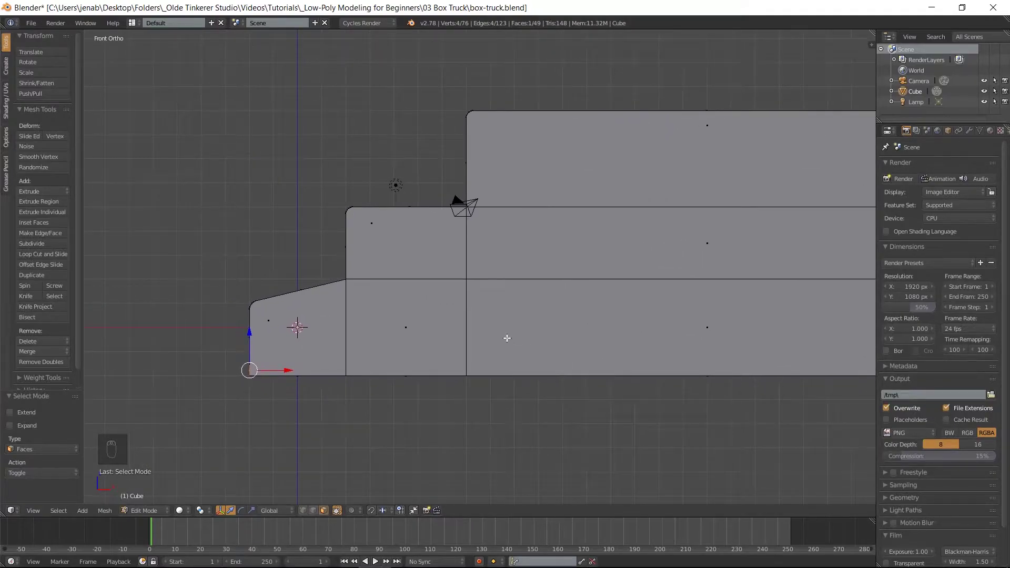
key("e")
key("x")
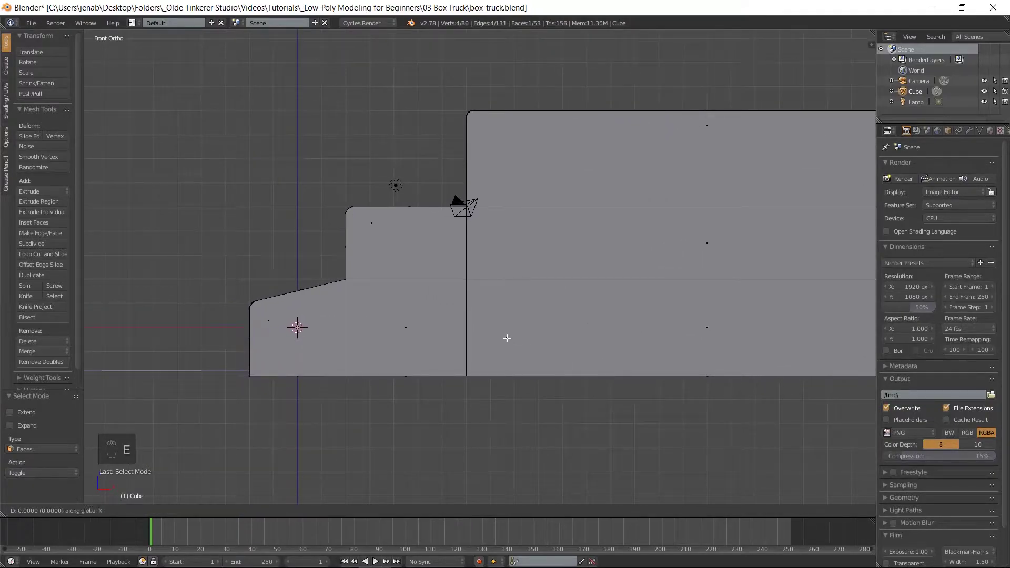
type("-.3")
key("Return")
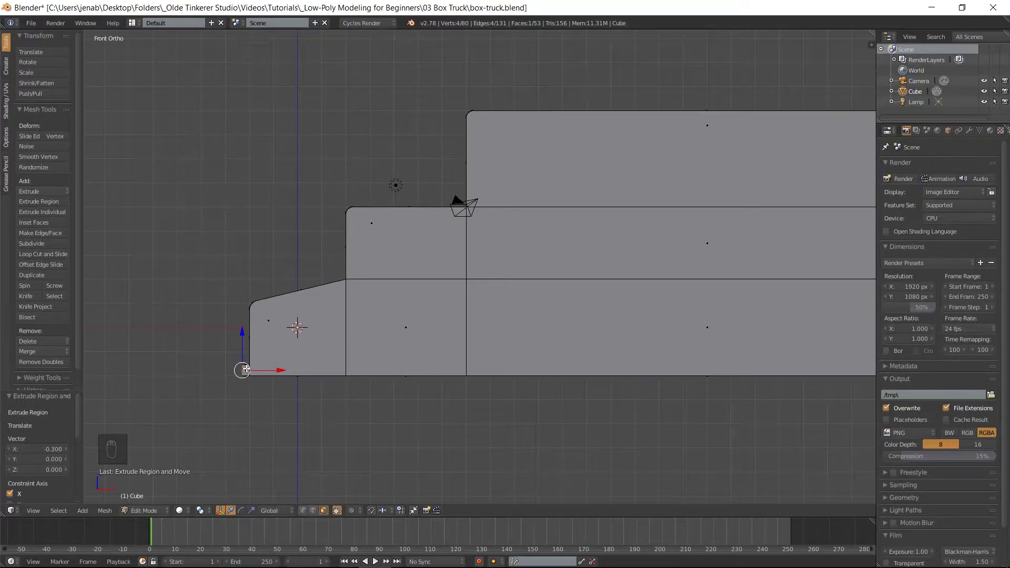
Extrude the bumper's end face on the negative Y side by -0.3 along Y, past the truck body
left_click_drag(242, 370, 246, 370)
key("ctrl+KP_3")
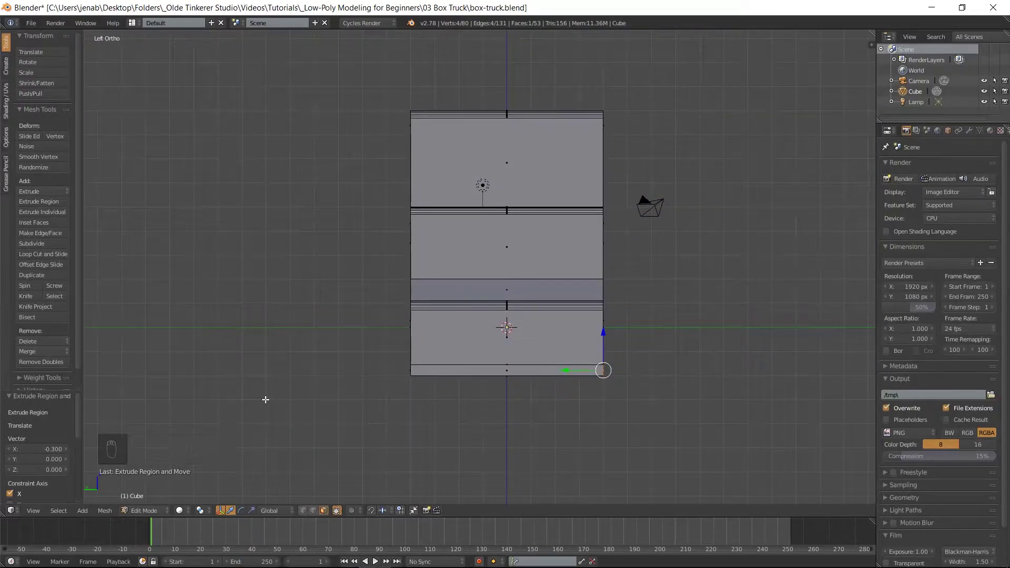
key("e")
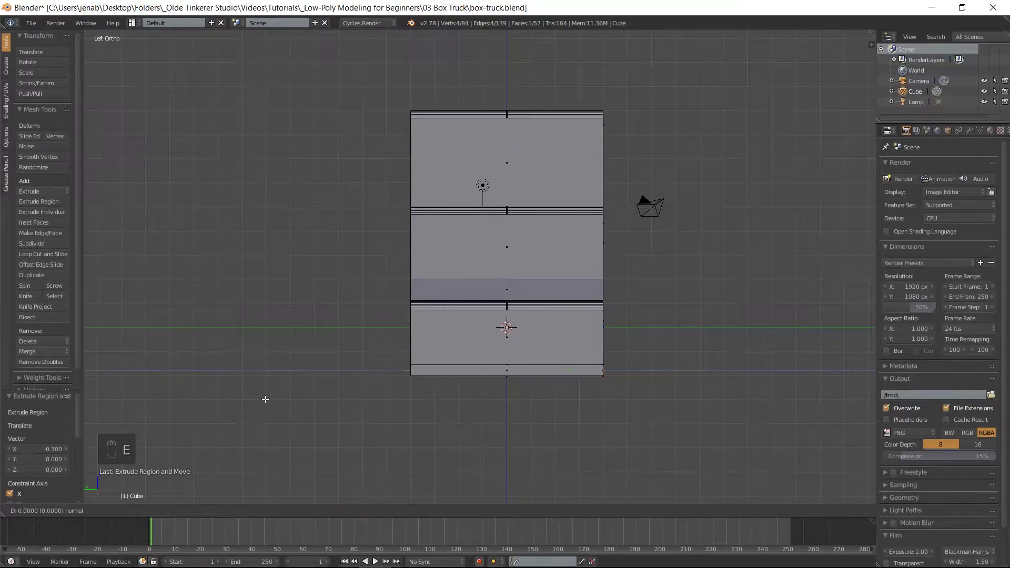
key("y")
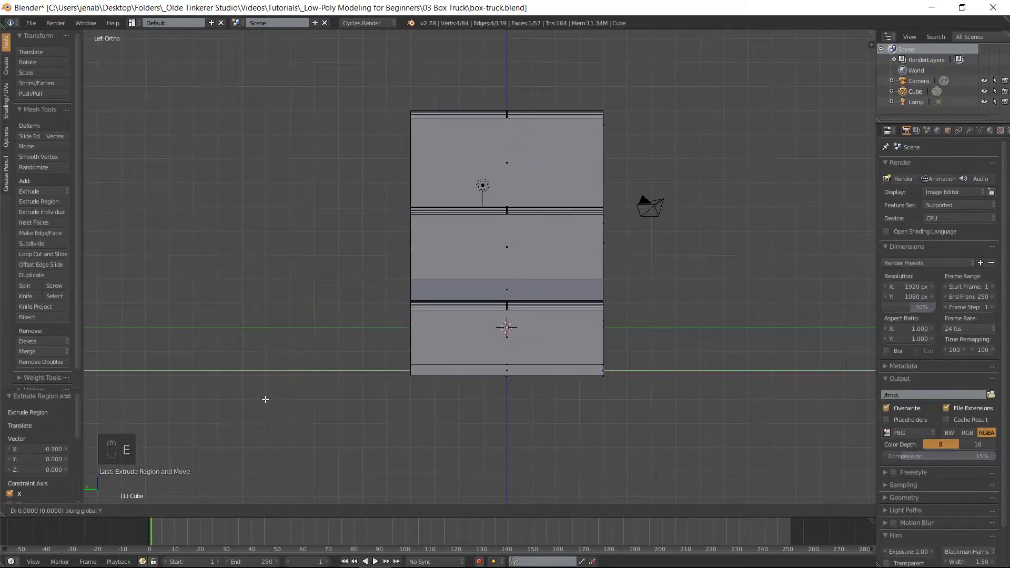
left_click(266, 400)
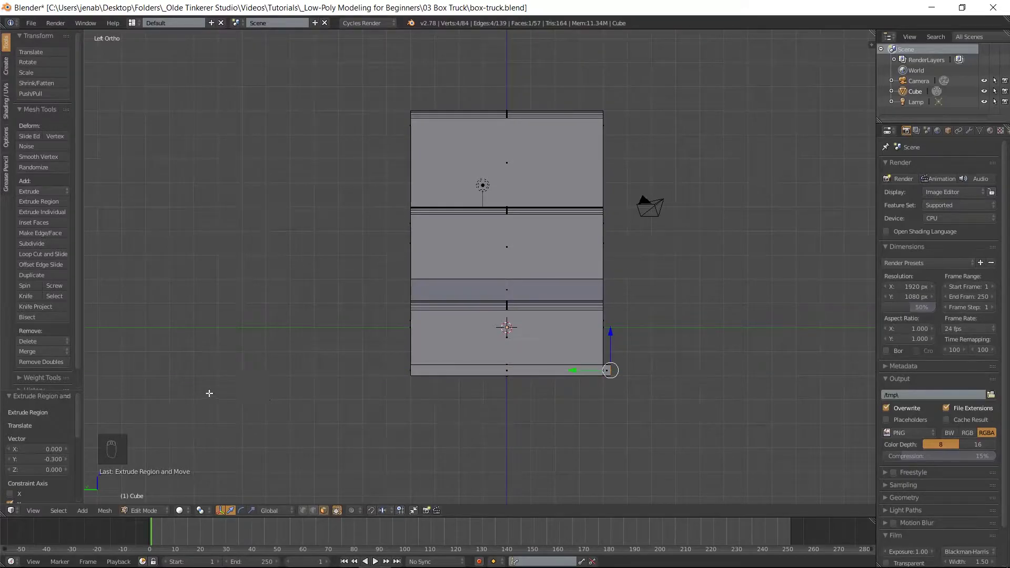
Extrude the bumper's opposite end face, on the positive Y side, by 0.3 along Y
middle_click_drag(374, 322, 397, 333)
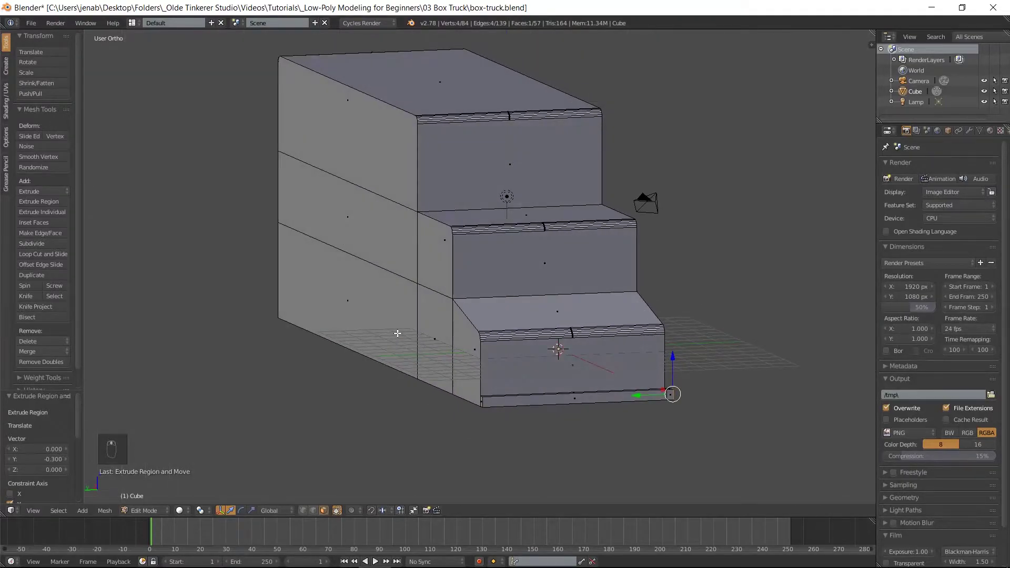
right_click(481, 401)
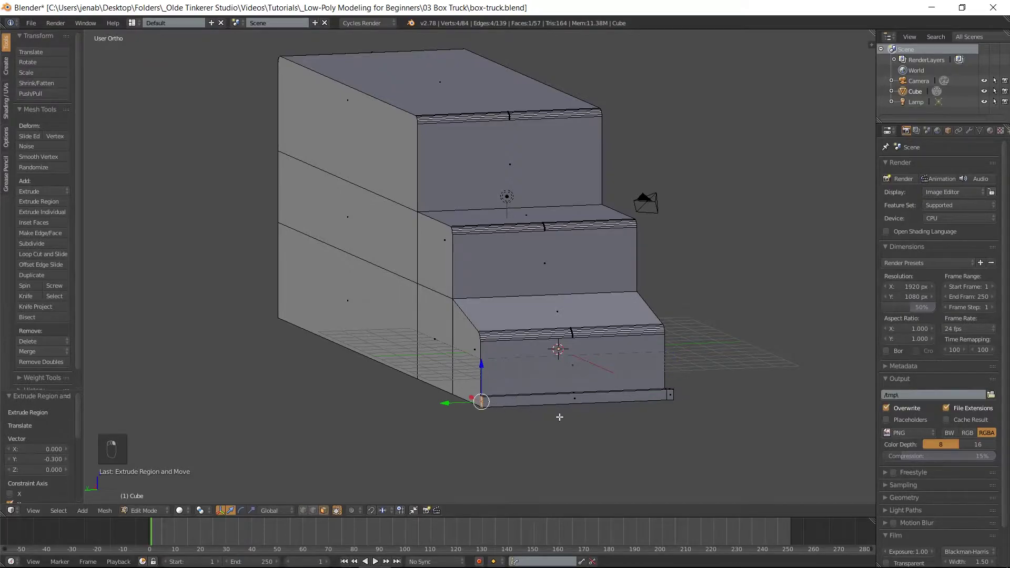
key("ctrl+KP_3")
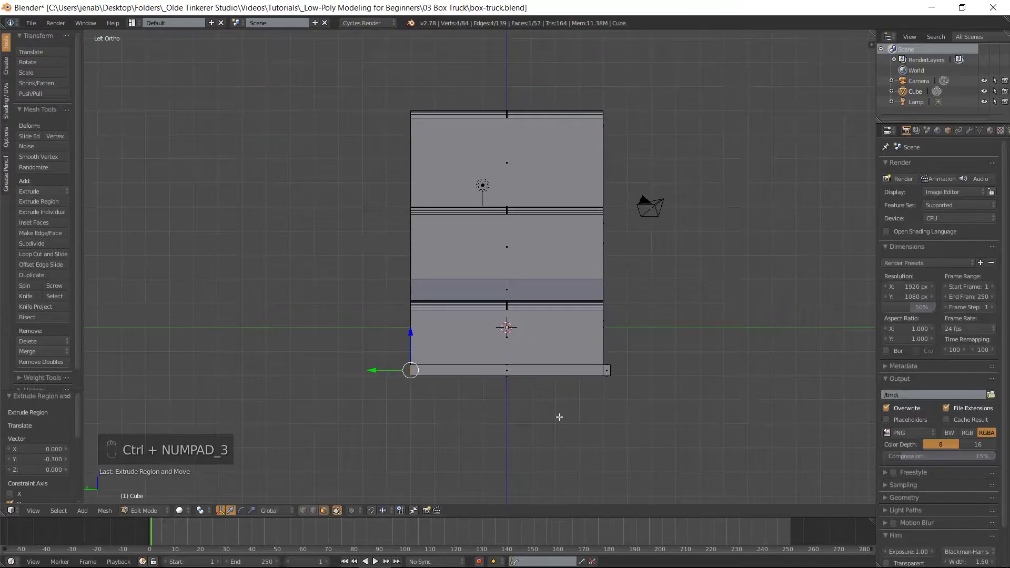
type("e")
type(".3")
key("Return")
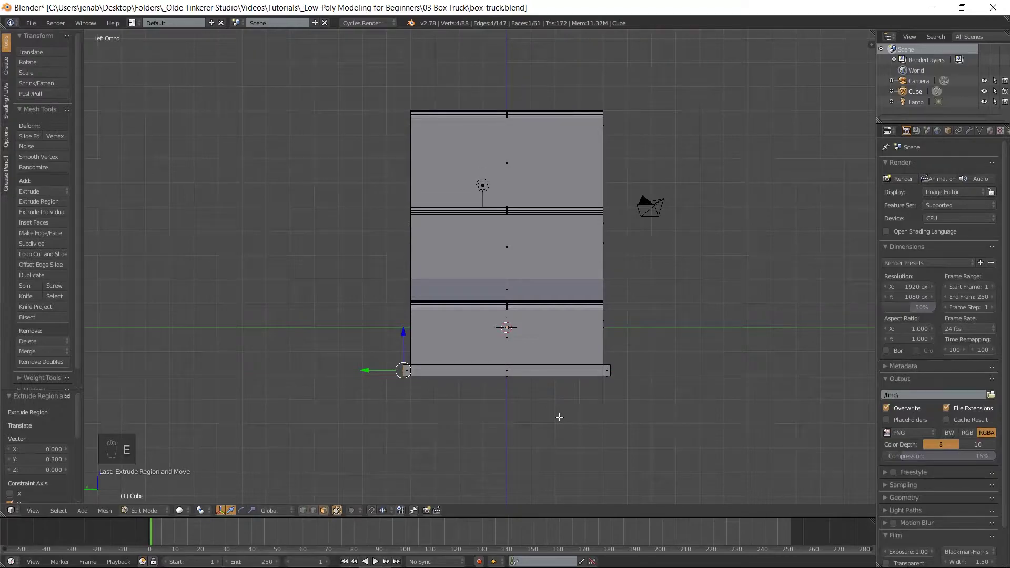
Select the rear-facing faces of both bumper end extensions and extrude them 0.5 along X to wrap around the truck's sides
middle_click_drag(541, 336, 705, 350)
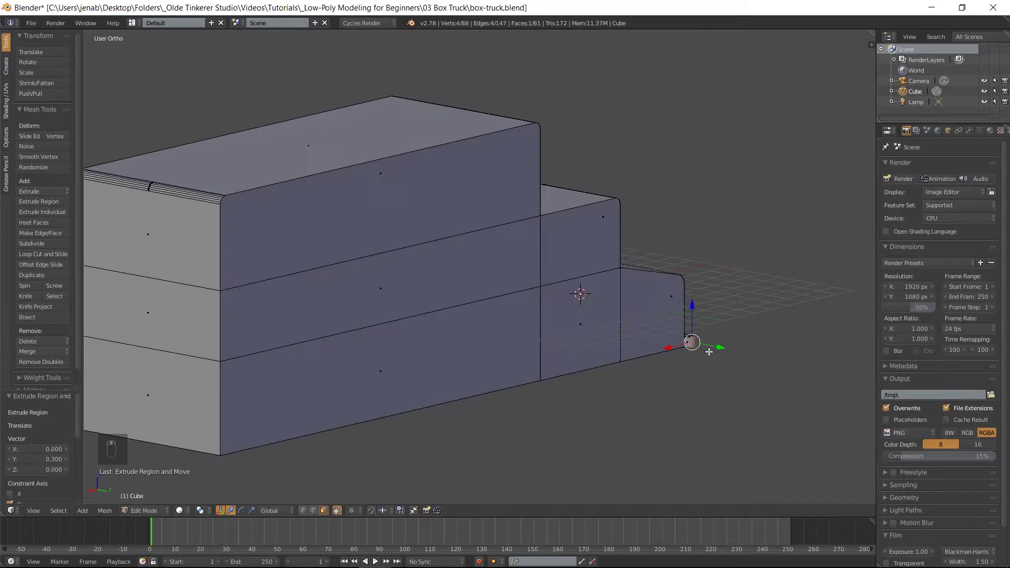
middle_click_drag(715, 328, 359, 339)
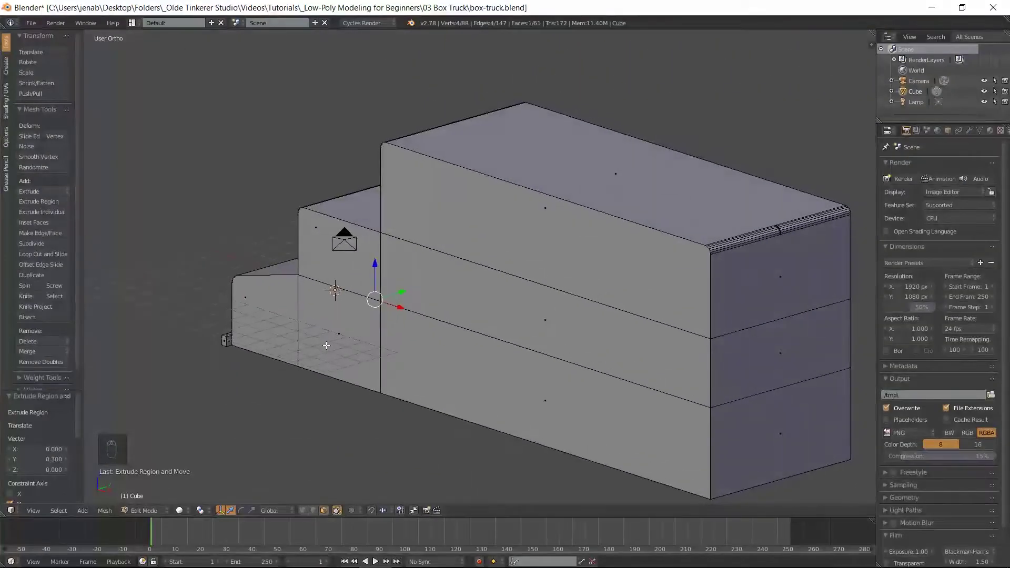
left_click(229, 340, "shift")
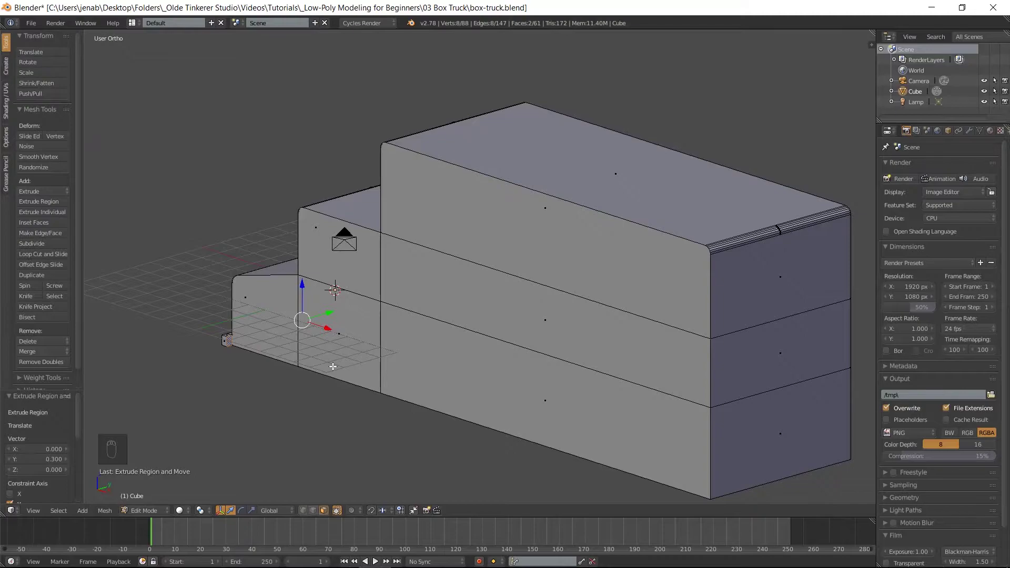
key("KP_1")
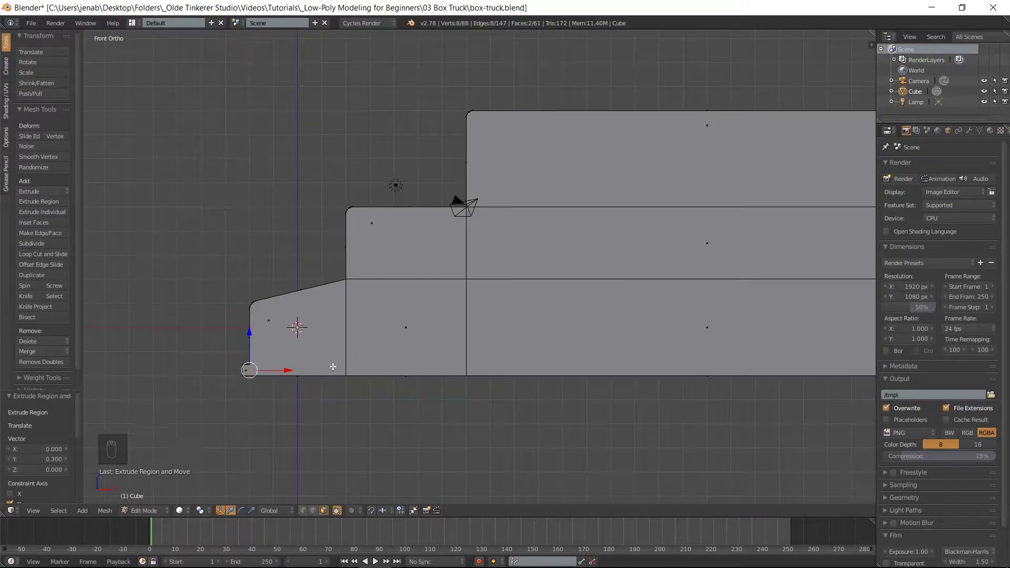
type("e")
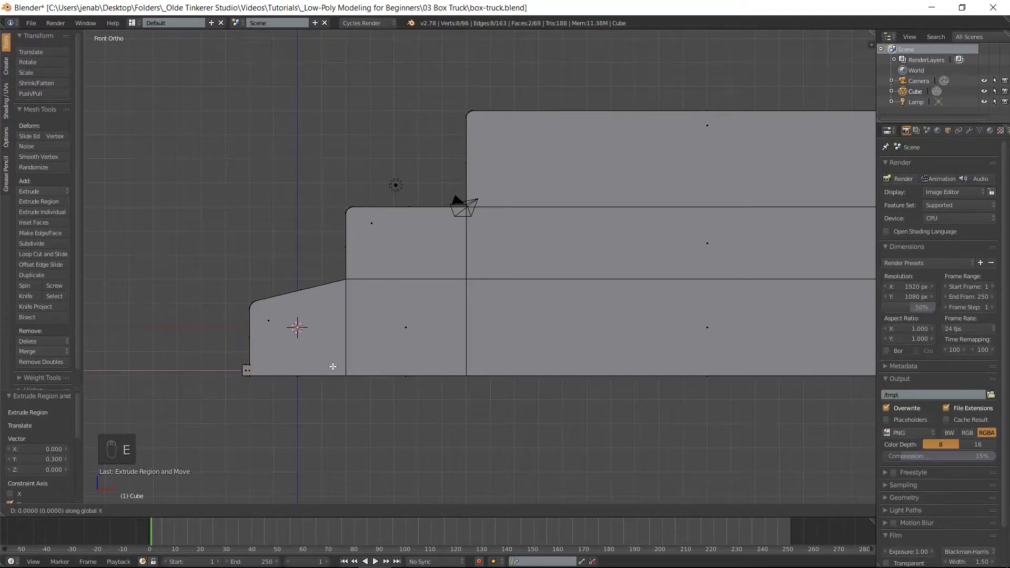
type(".5")
key("Return")
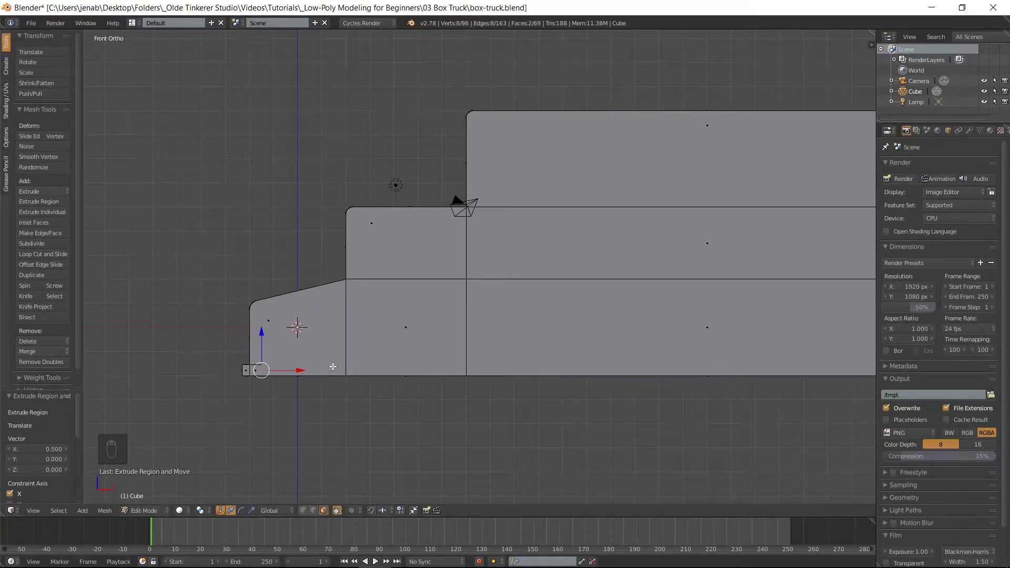
In edge select mode, select the bumper's two outer vertical front edges and bevel them about 0.074 wide with 4 segments
key("ctrl+Tab")
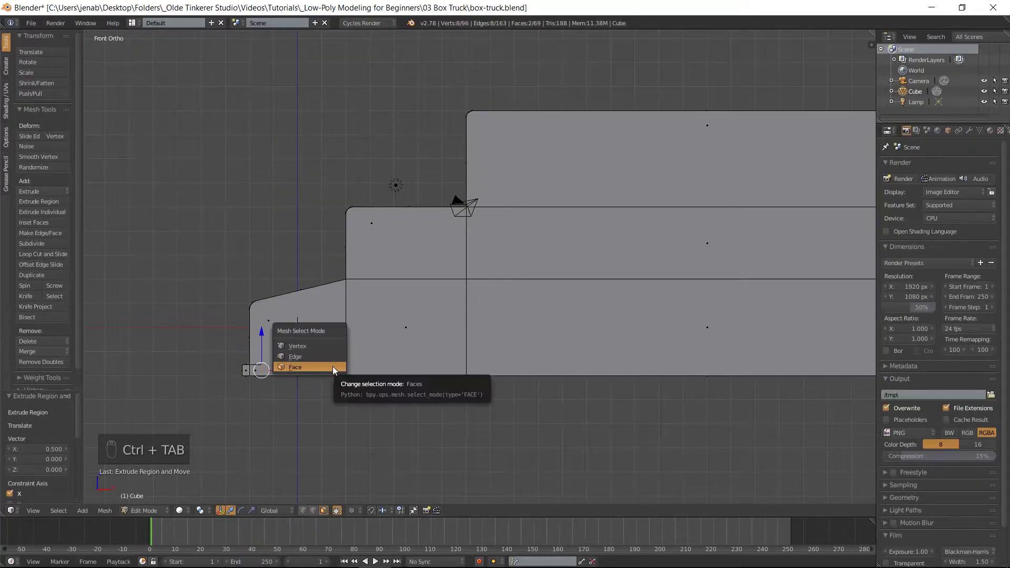
left_click(323, 352)
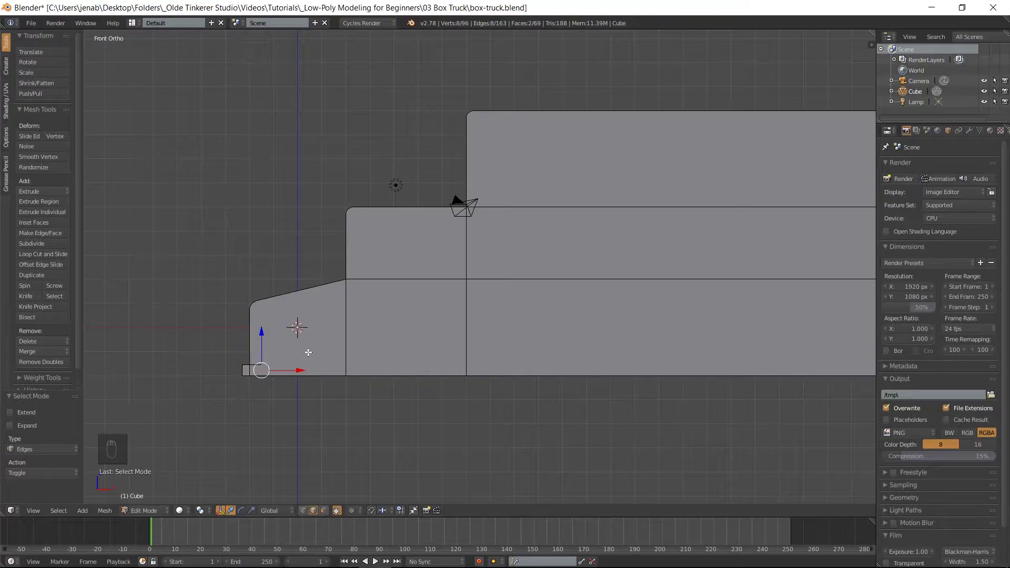
scroll(251, 399, "up", 3)
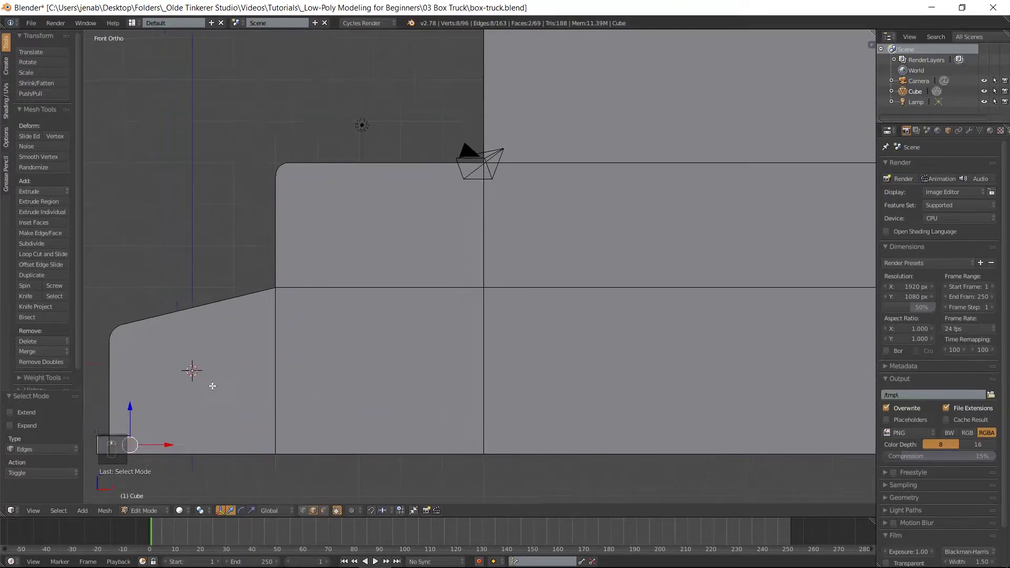
middle_click_drag(185, 388, 627, 305, "shift")
middle_click_drag(472, 338, 510, 361)
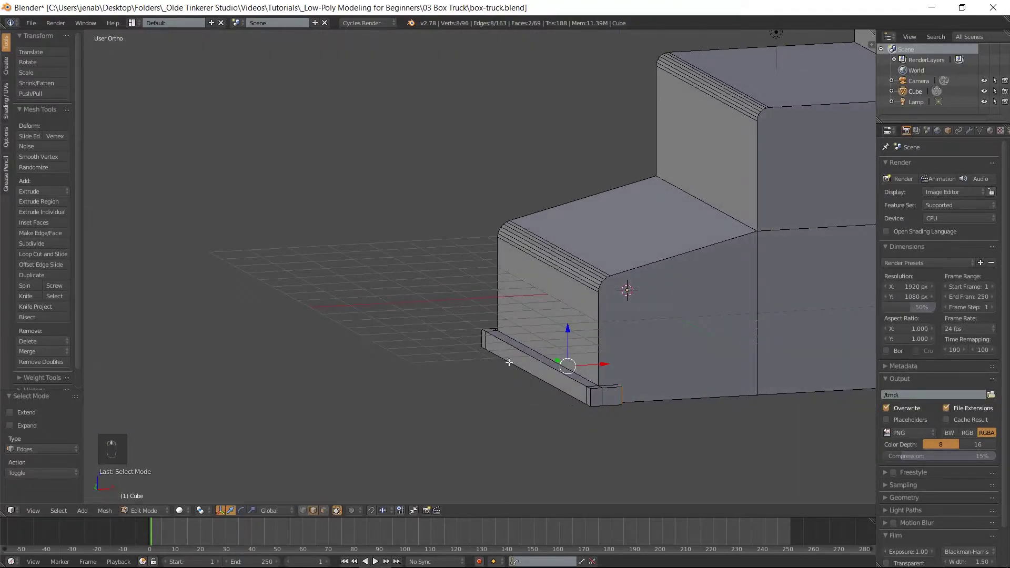
left_click(589, 396)
middle_click_drag(495, 399, 634, 402)
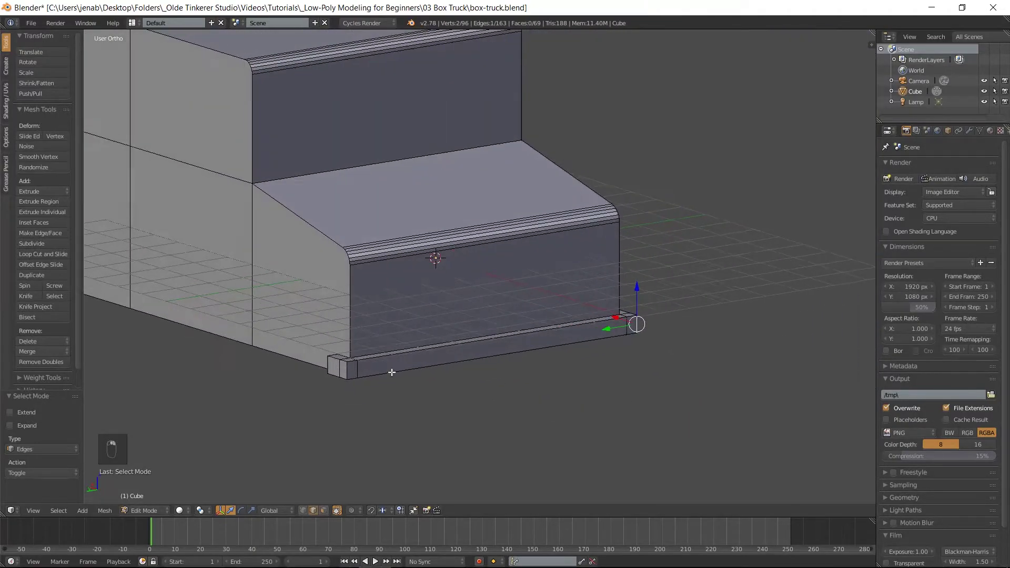
left_click(347, 370, "shift")
key("KP_7")
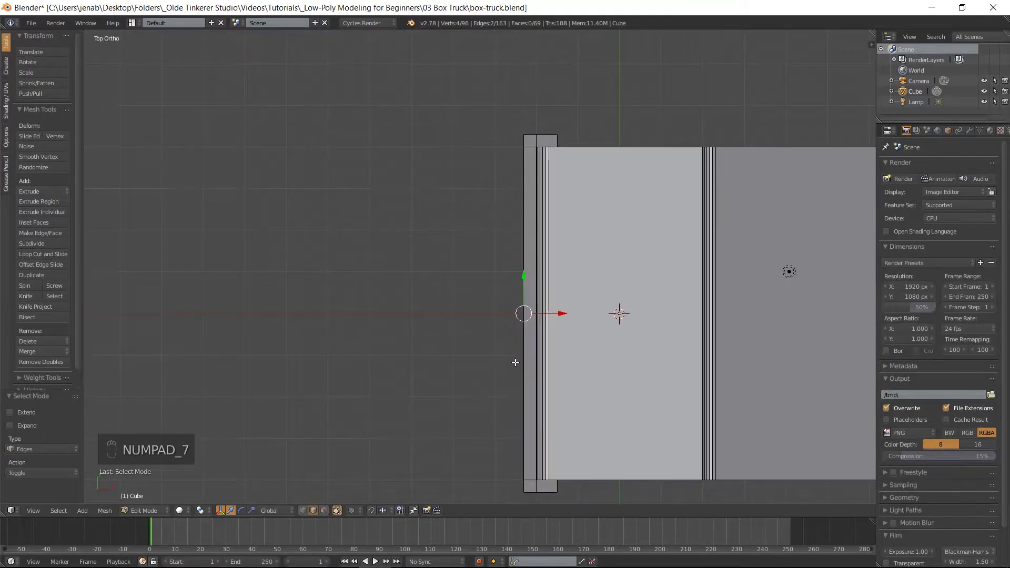
middle_click_drag(561, 187, 363, 171, "shift")
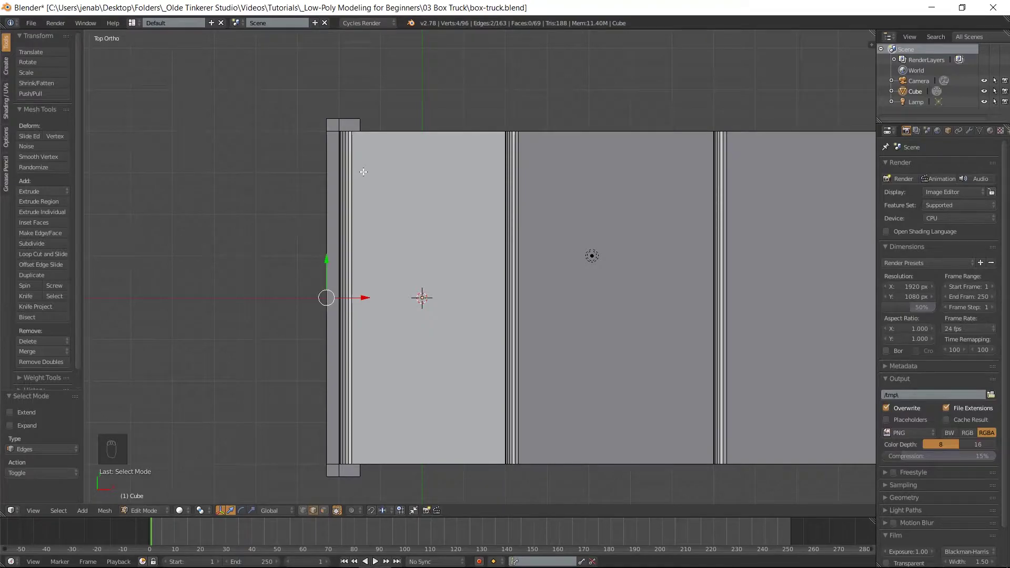
scroll(363, 171, "up", 3)
middle_click_drag(309, 126, 388, 293, "shift")
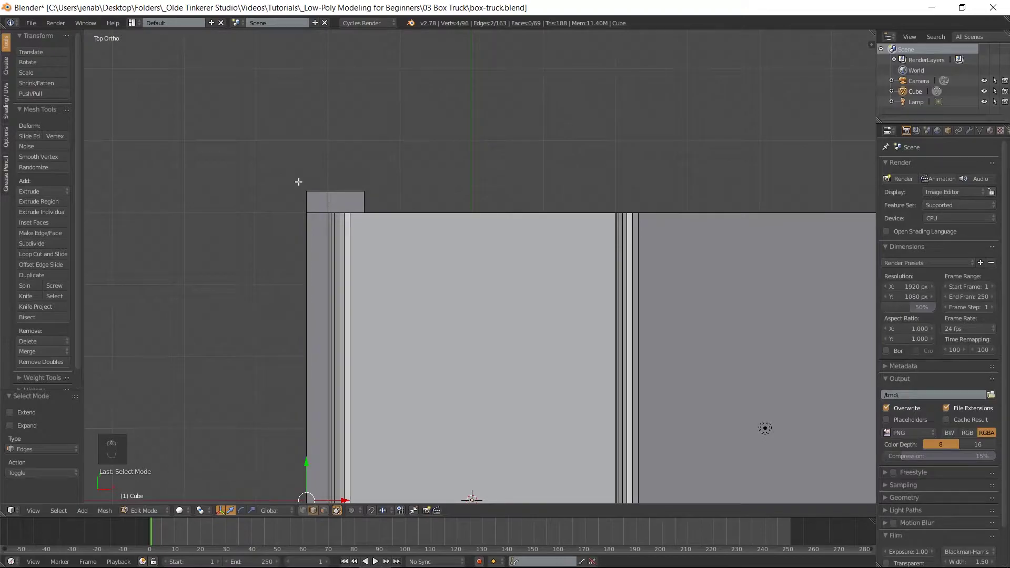
key("ctrl+b")
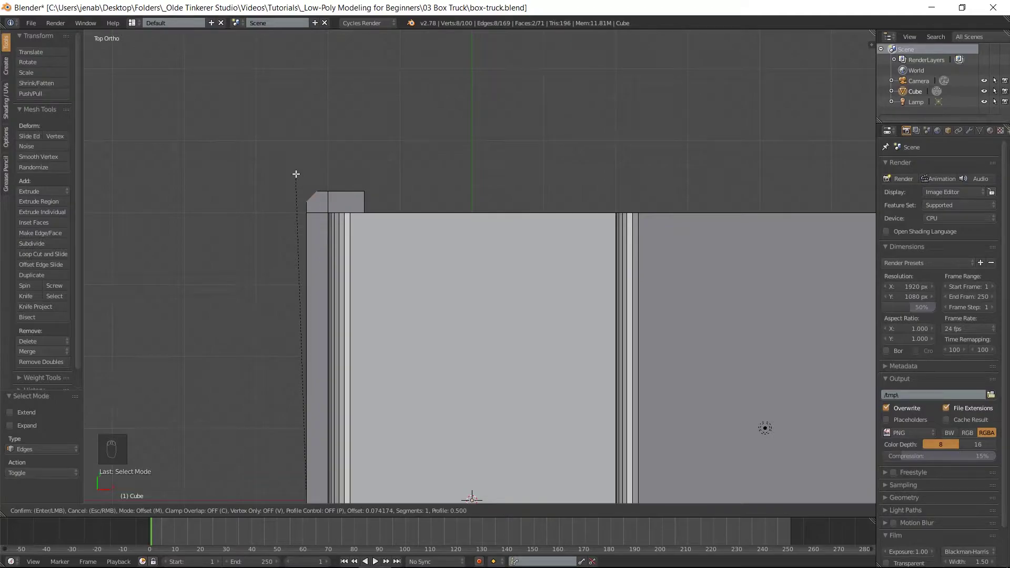
scroll(297, 174, "up", 2)
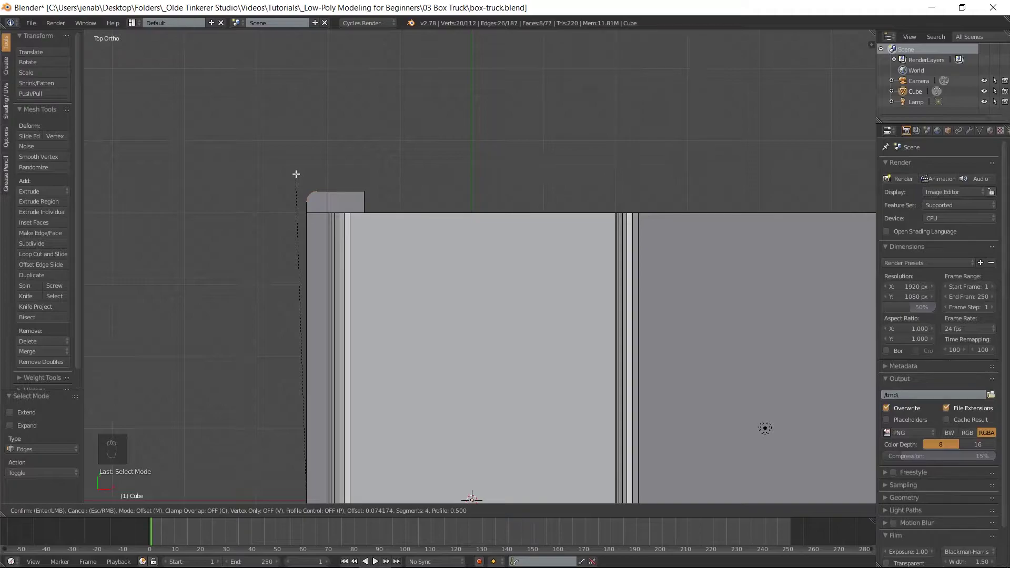
left_click(297, 174)
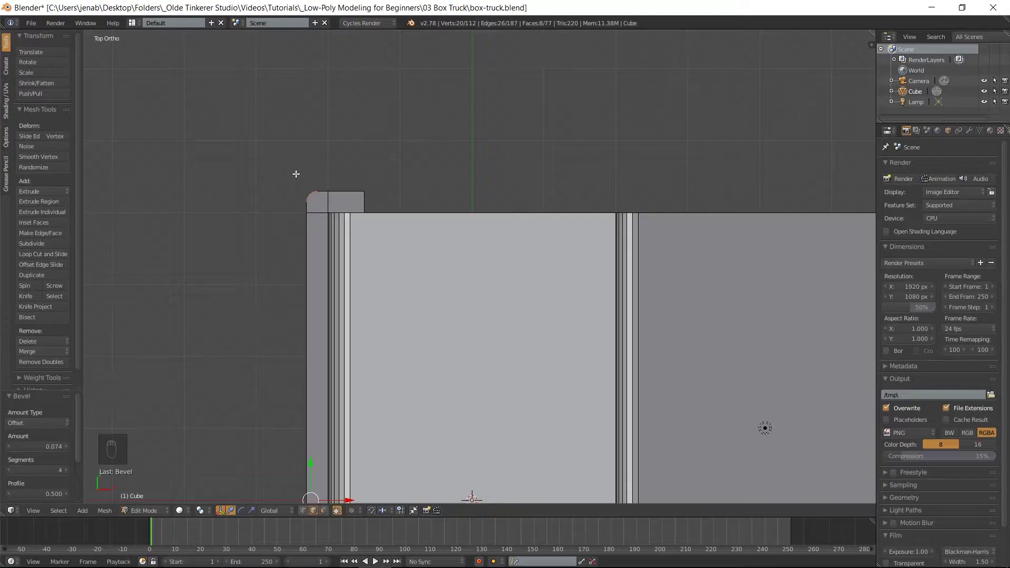
Add a cube to the truck mesh and move it about -3.438 along X, in front of the truck
key("KP_1")
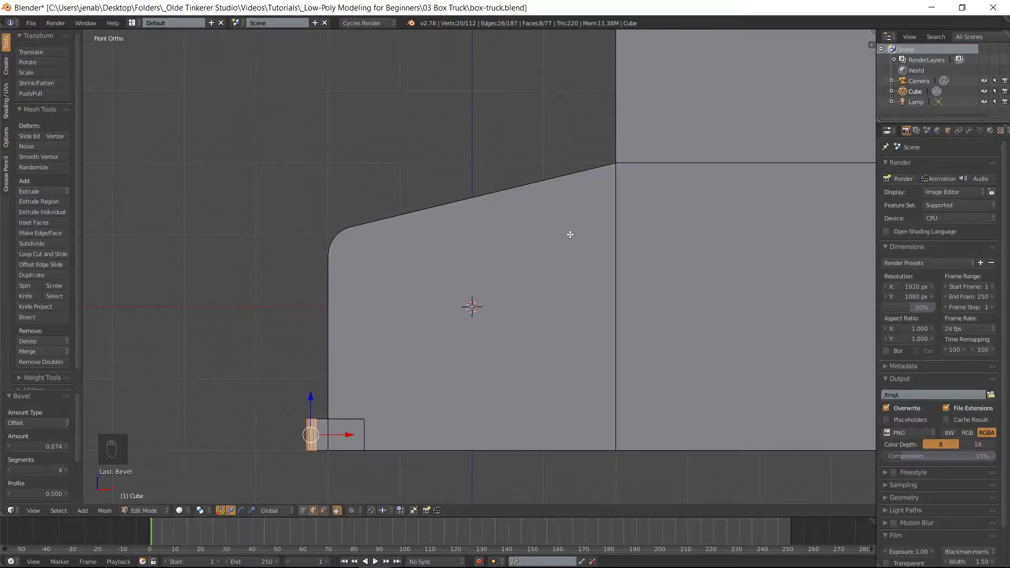
key("shift+a")
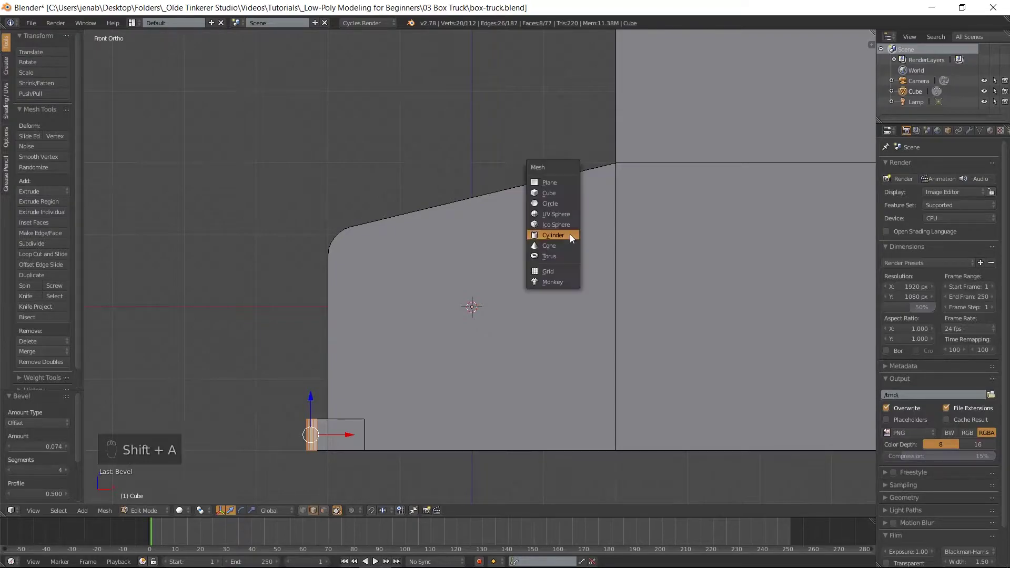
left_click(560, 192)
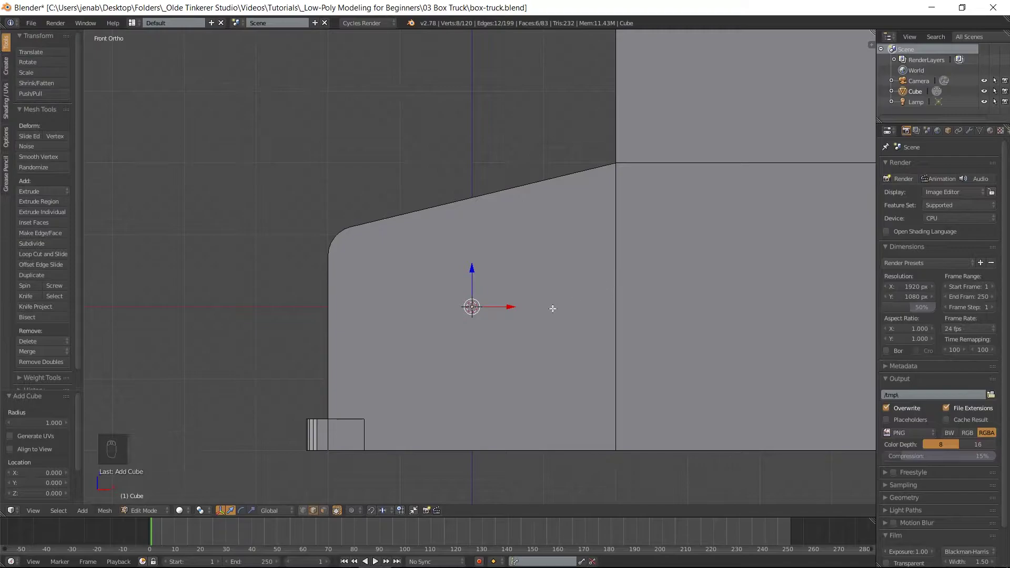
key("g")
key("x")
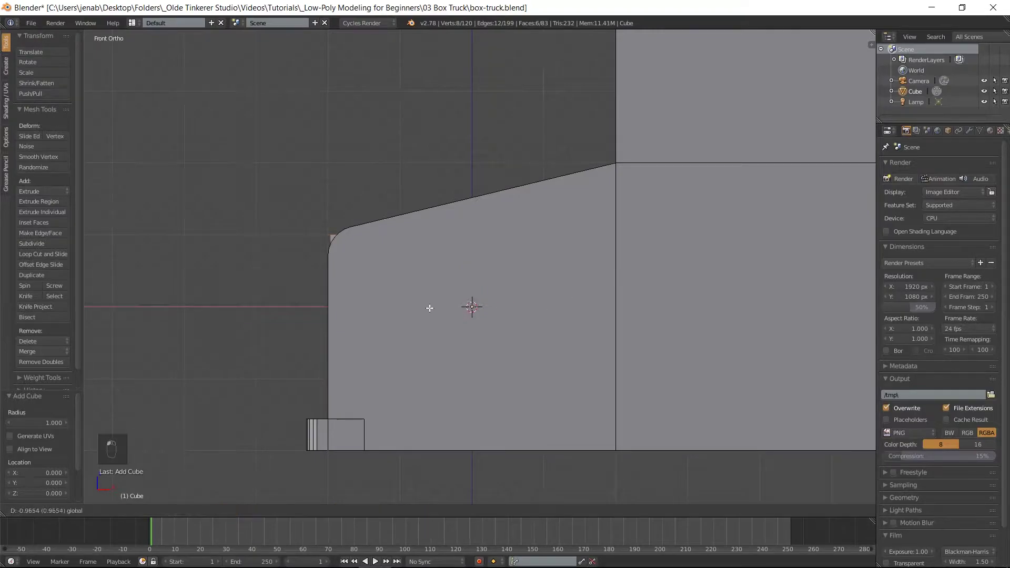
left_click(265, 307)
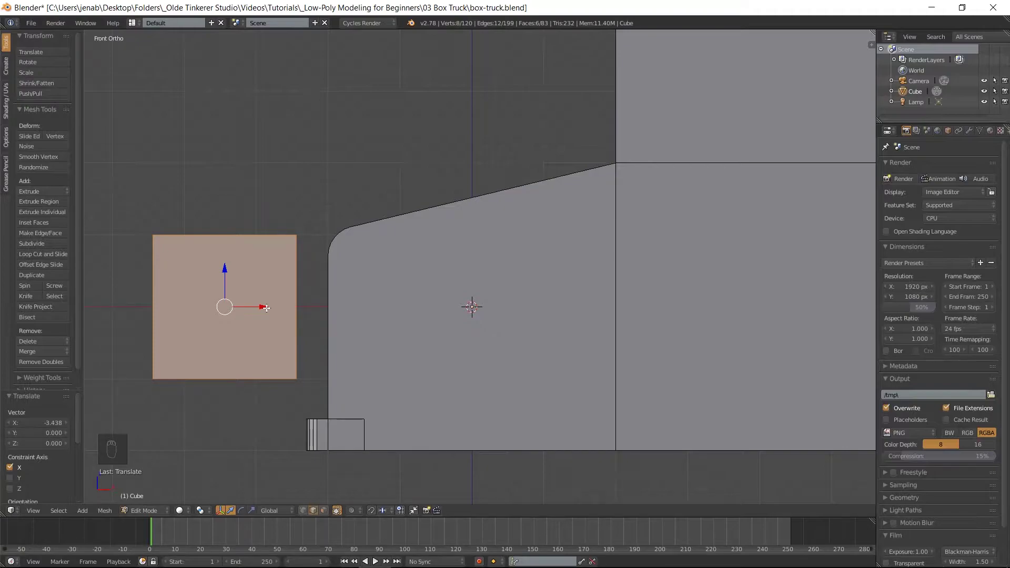
Scale the new cube to 0.1 along X and 0.3 along Y to form a thin, narrow plate
type("sx.1")
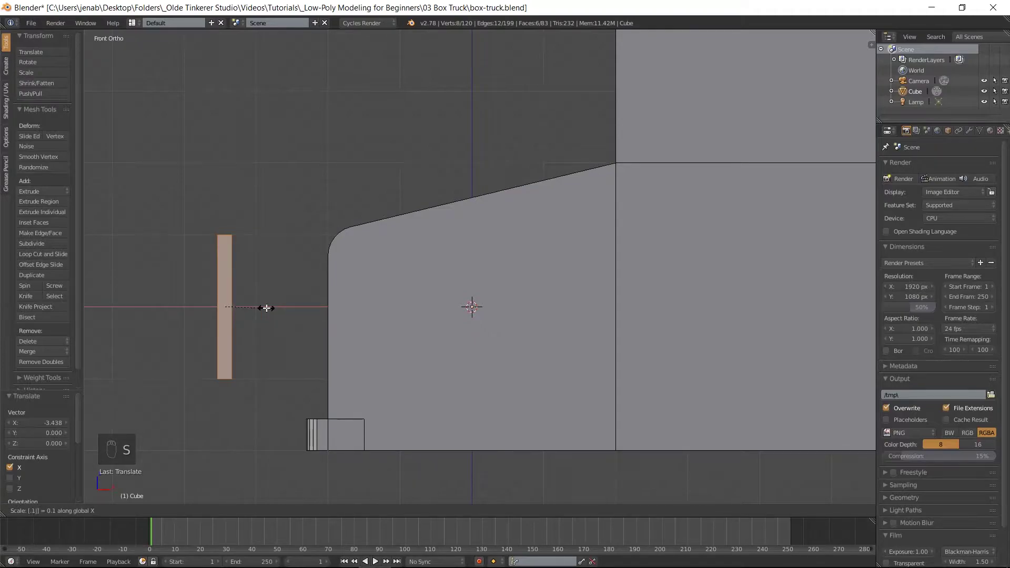
key("Return")
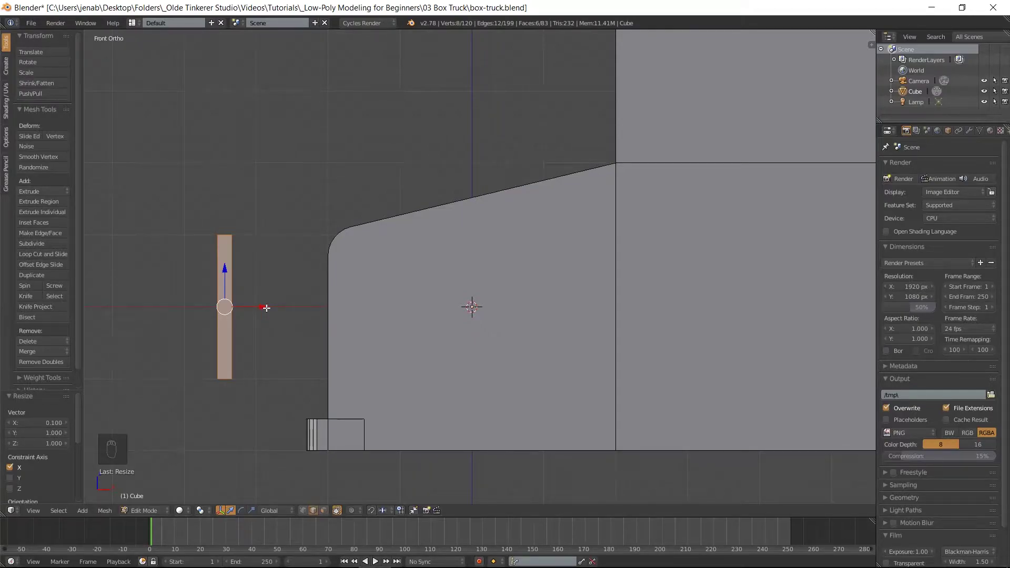
key("ctrl+KP_3")
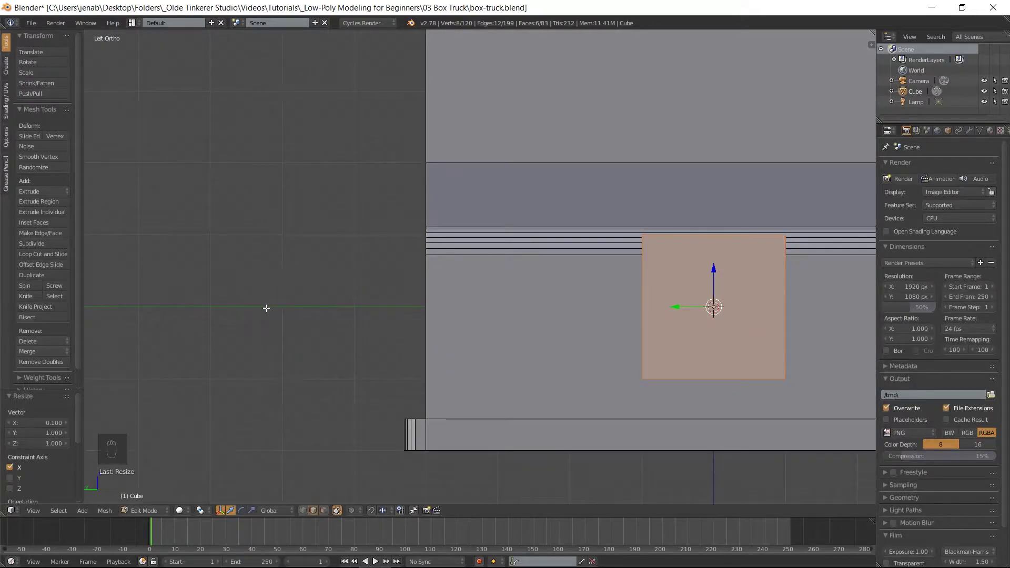
type("sy")
type(".3")
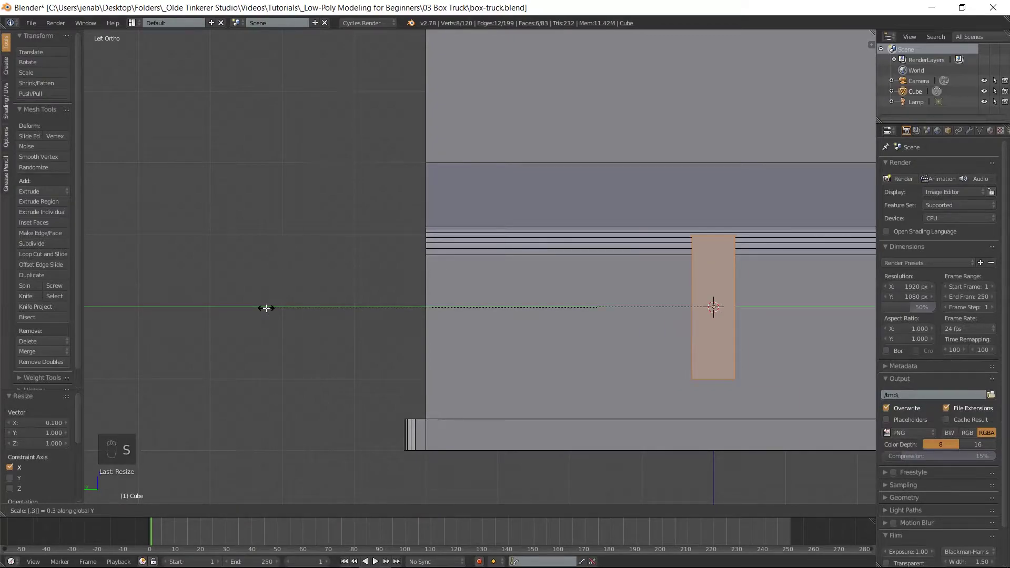
key("Return")
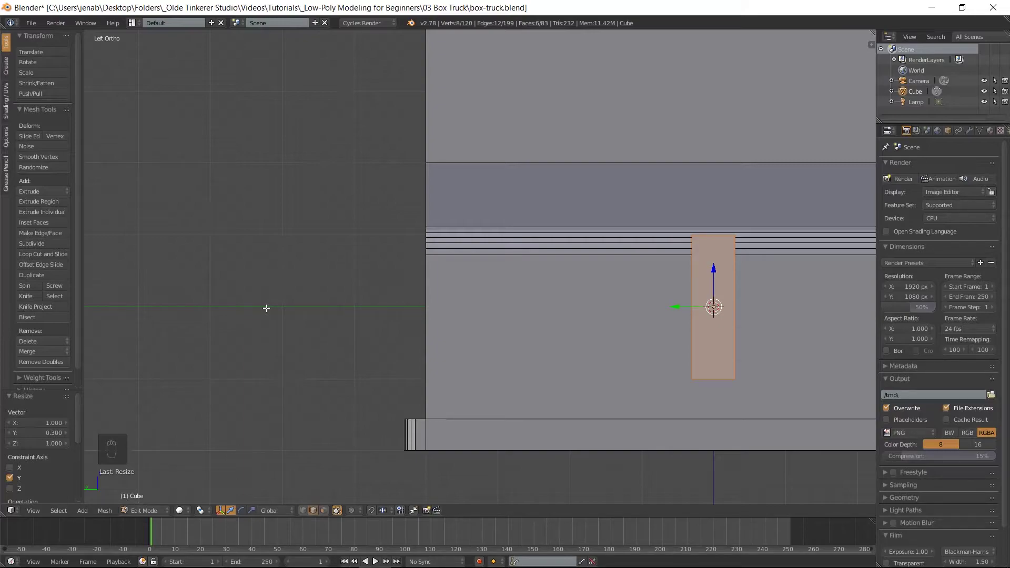
Scale the thin plate to 0.7 along Z and cut it with two horizontal edge loops
type("sz.7")
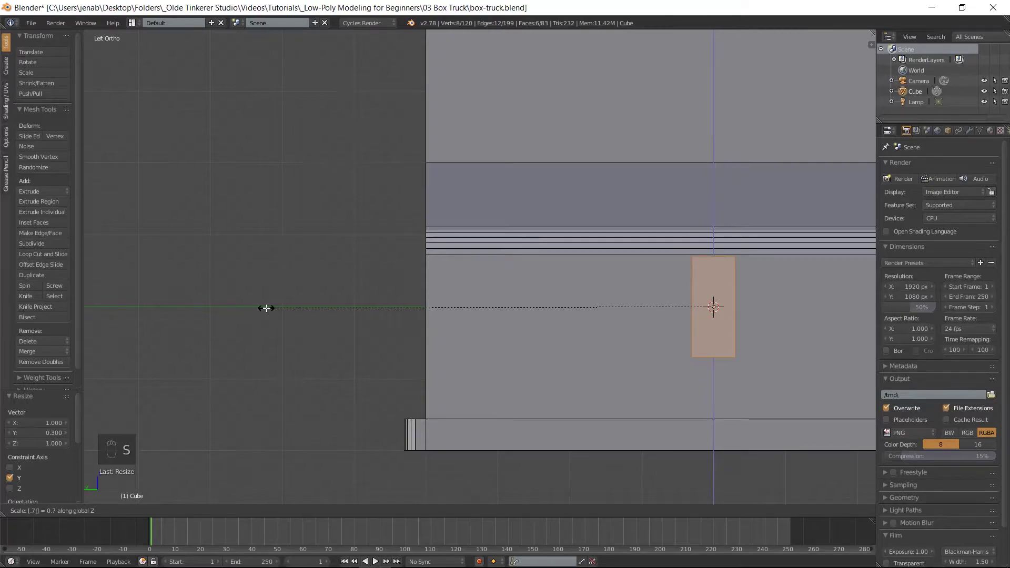
key("Return")
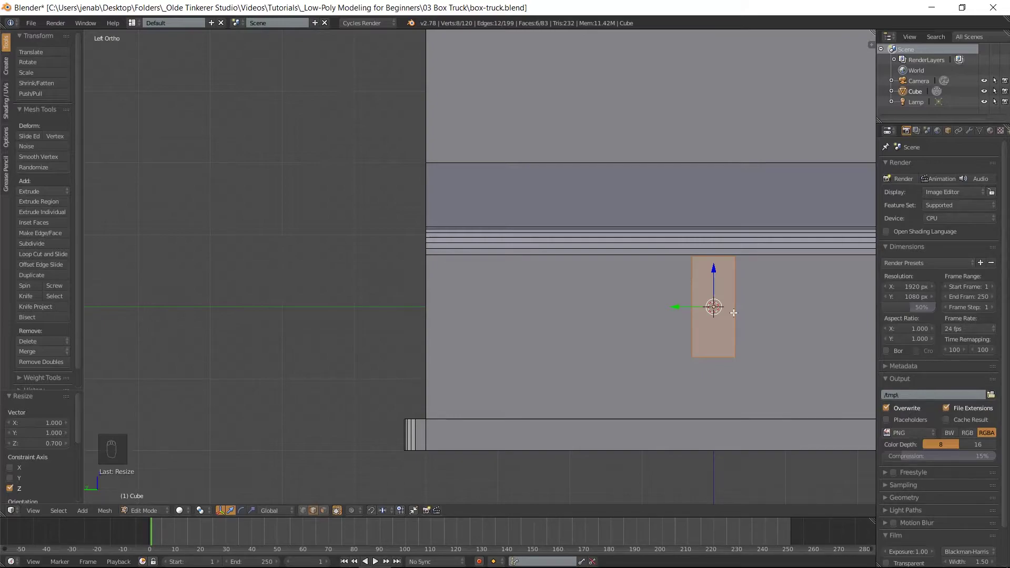
key("ctrl+r")
scroll(733, 313, "up", 1)
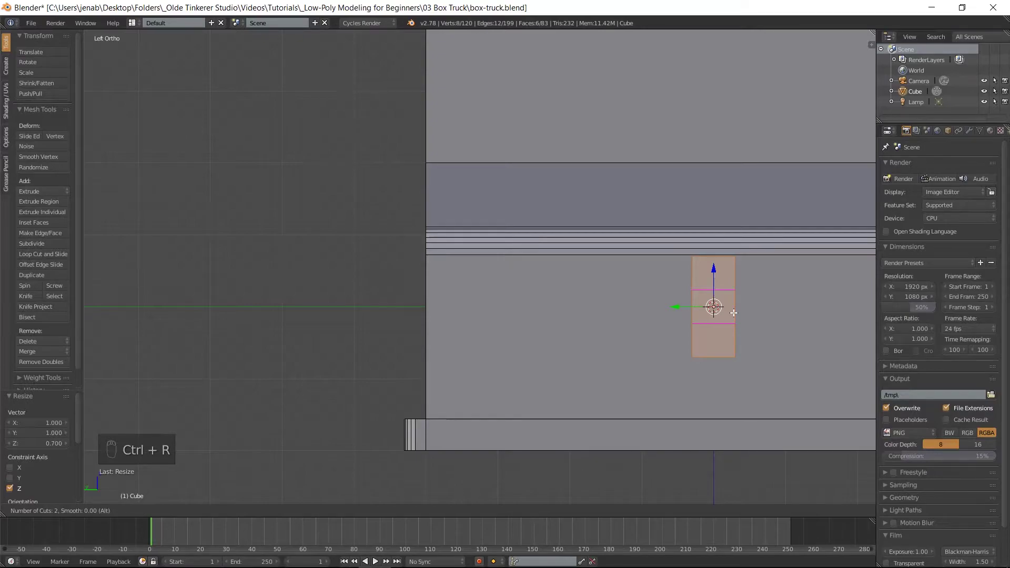
left_click(734, 313)
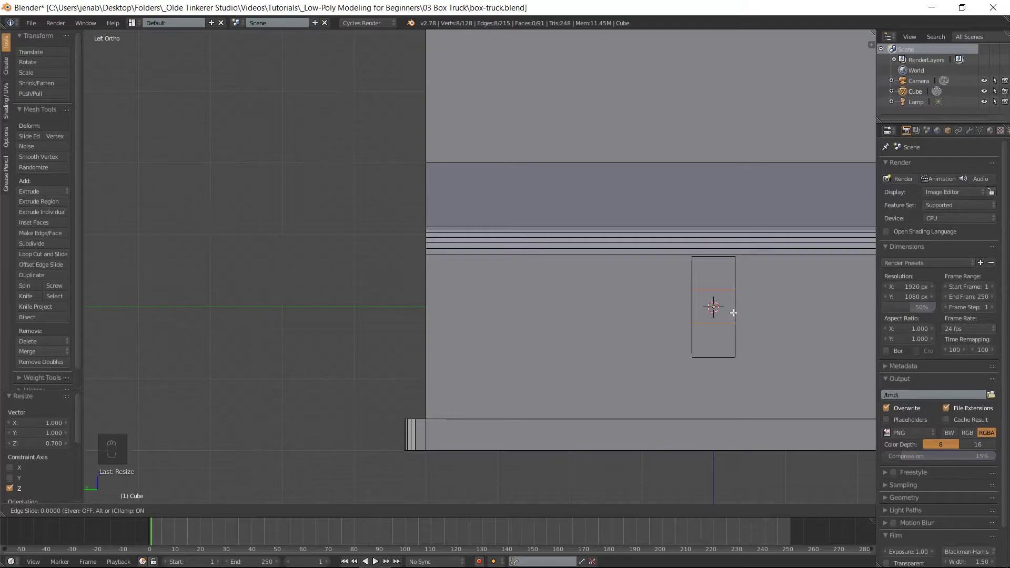
Scale the two new edge loops along Z so they sit close together at the plate's middle
key("s")
key("z")
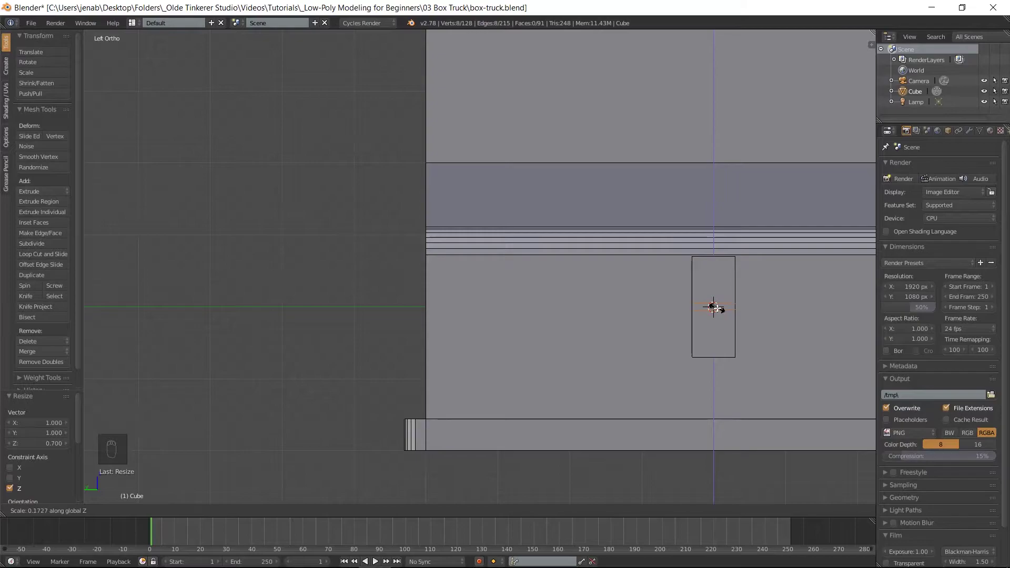
key("Escape")
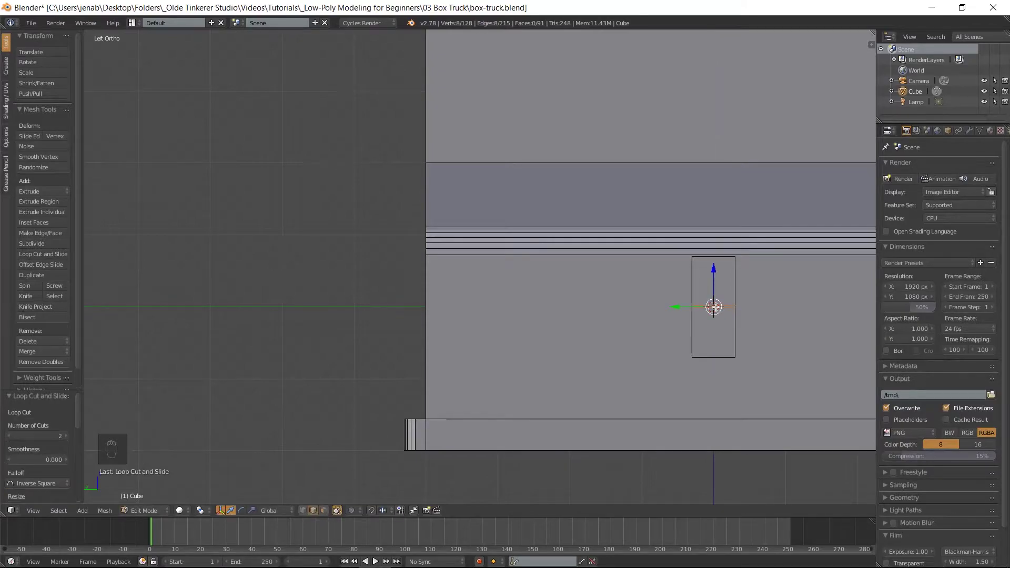
In face select mode, select the plate's upper and lower large front faces and inset them 0.05
key("ctrl+Tab")
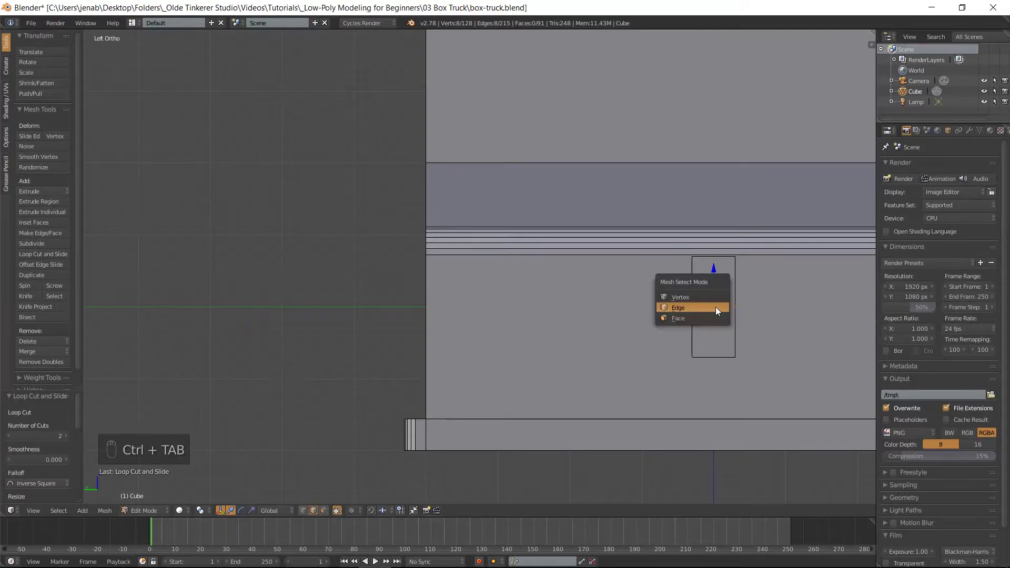
left_click(714, 314)
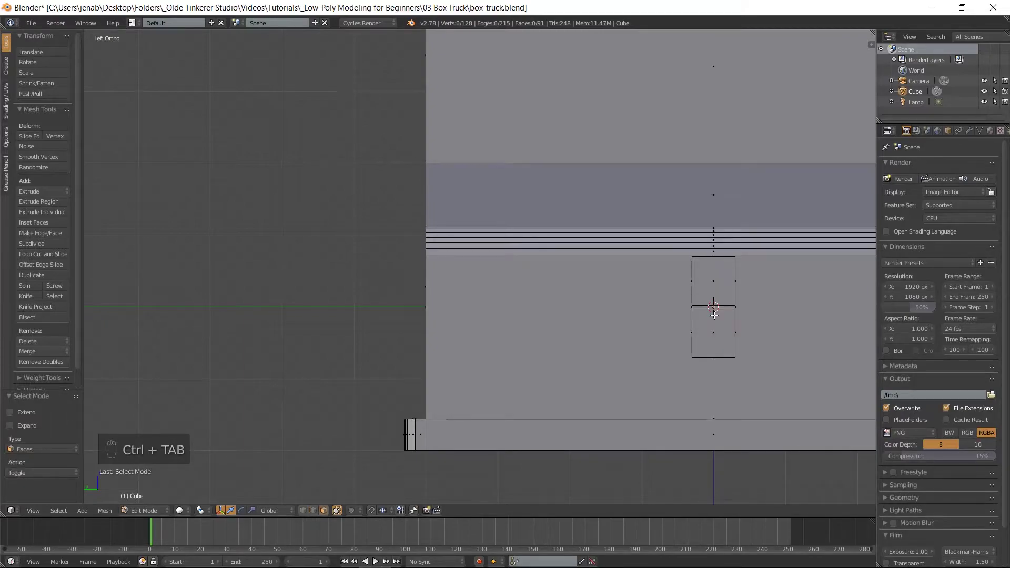
right_click(714, 283)
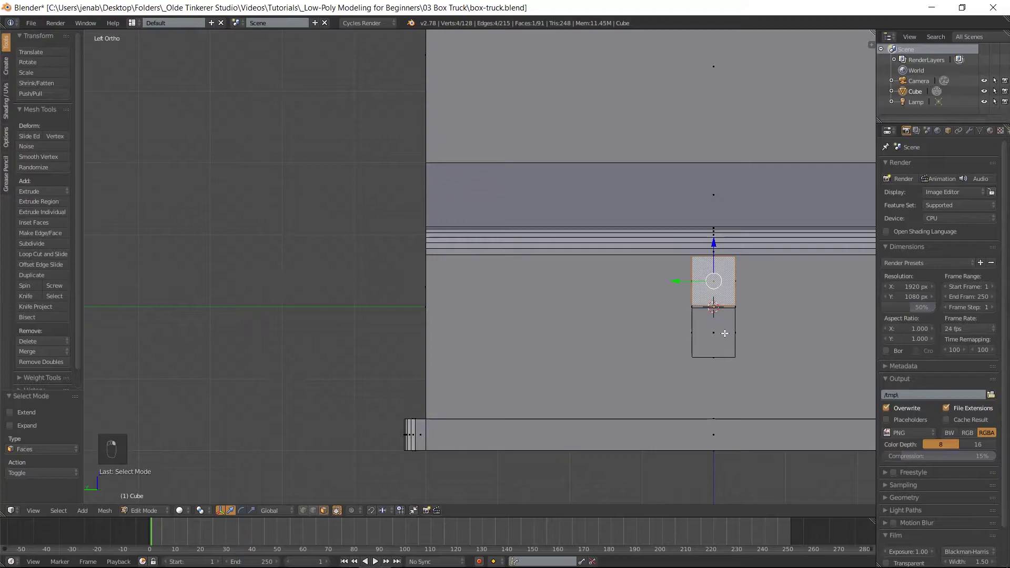
right_click(722, 333, "shift")
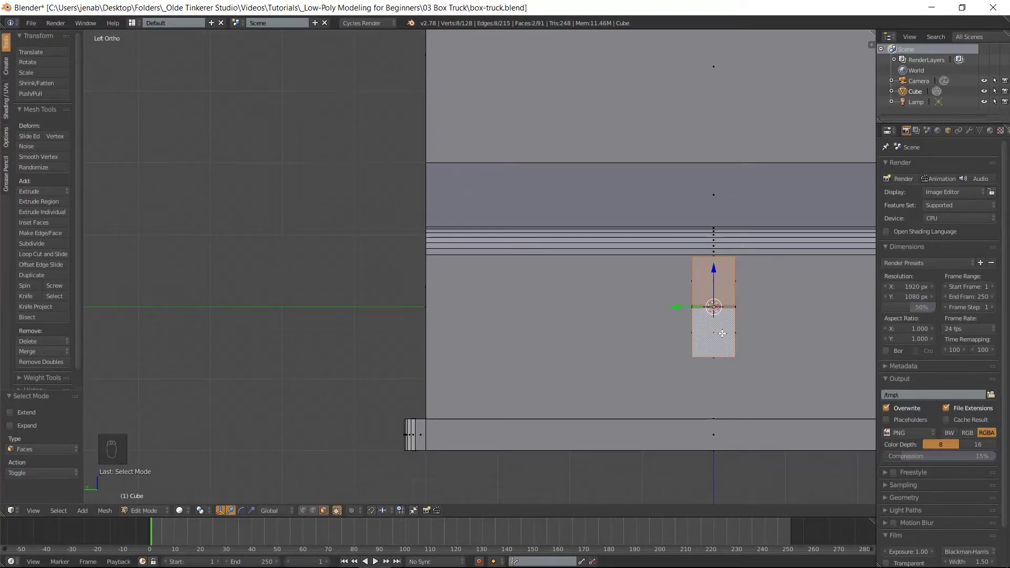
type("i.05")
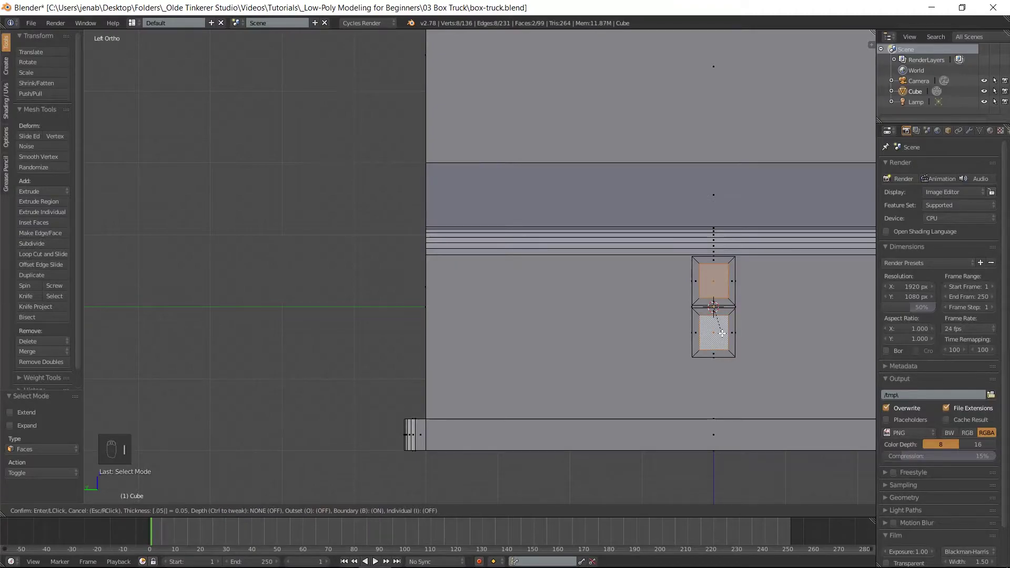
key("Return")
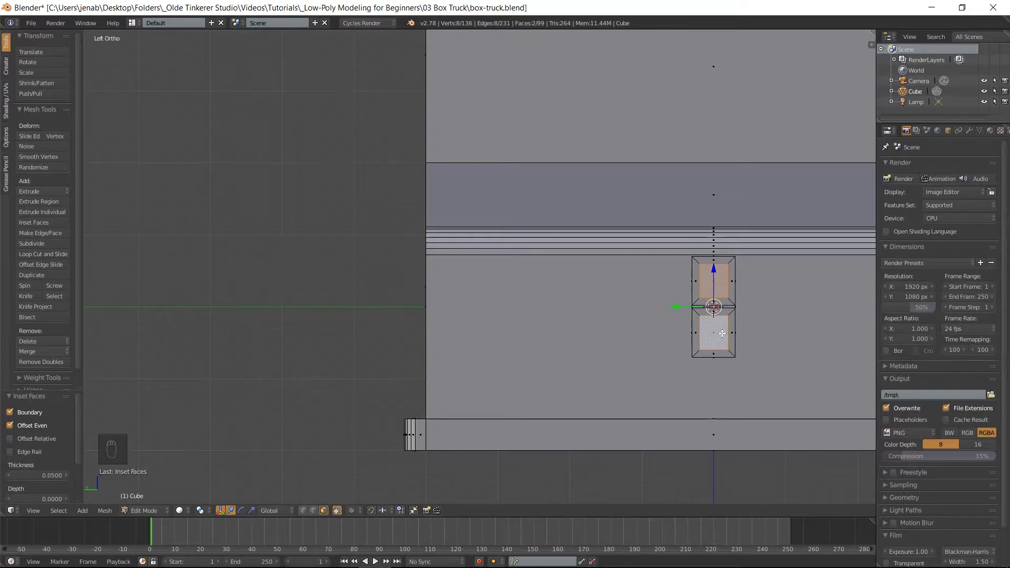
Extrude the two inset faces 0.1 along X into the plate to form recessed headlight panels
key("KP_1")
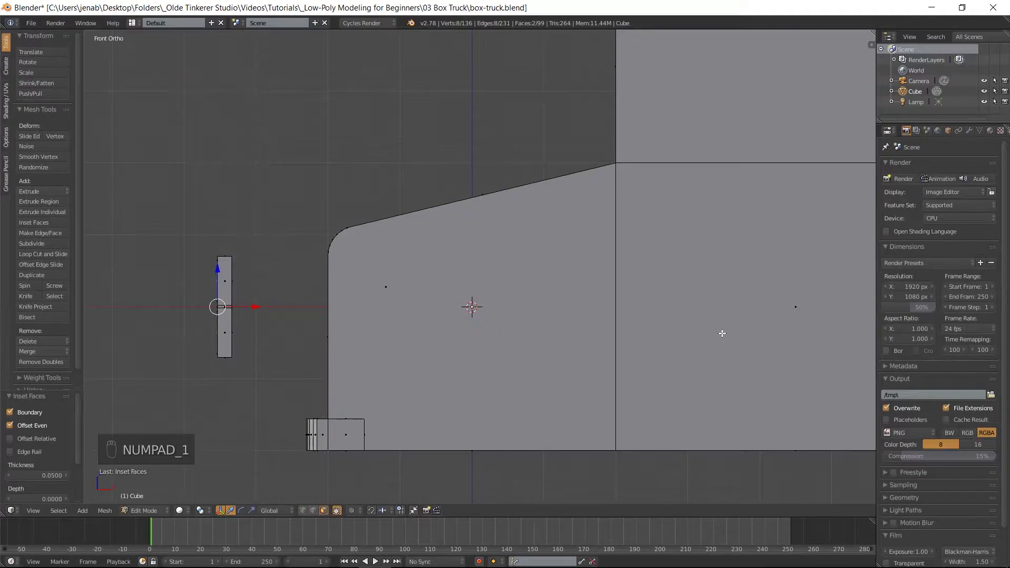
key("z")
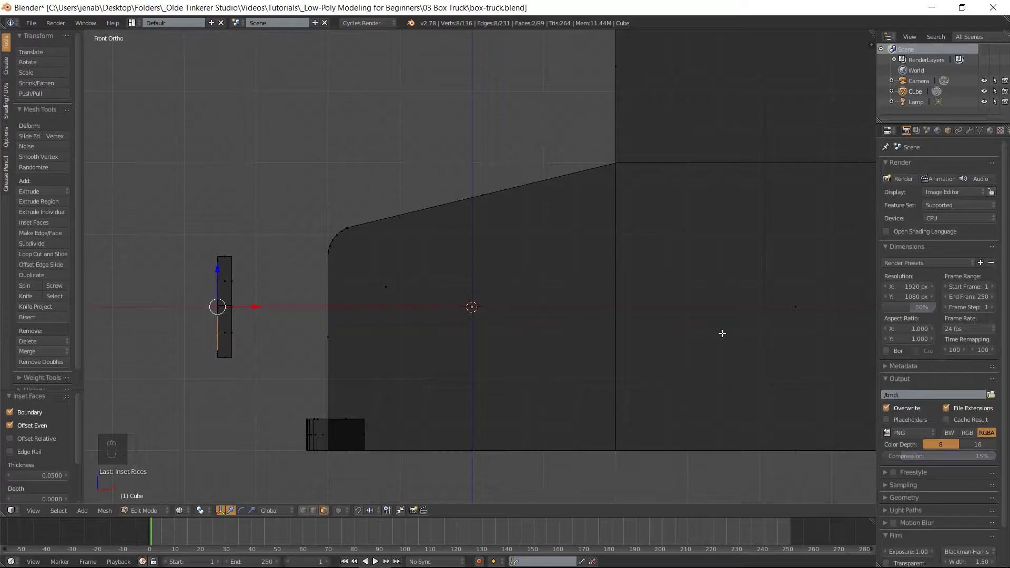
key("e")
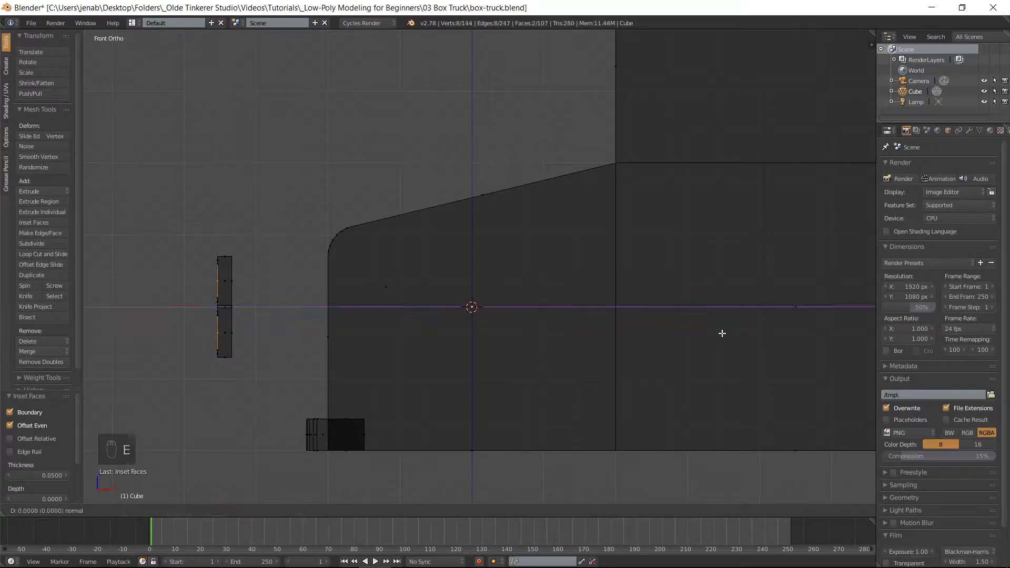
type(".1")
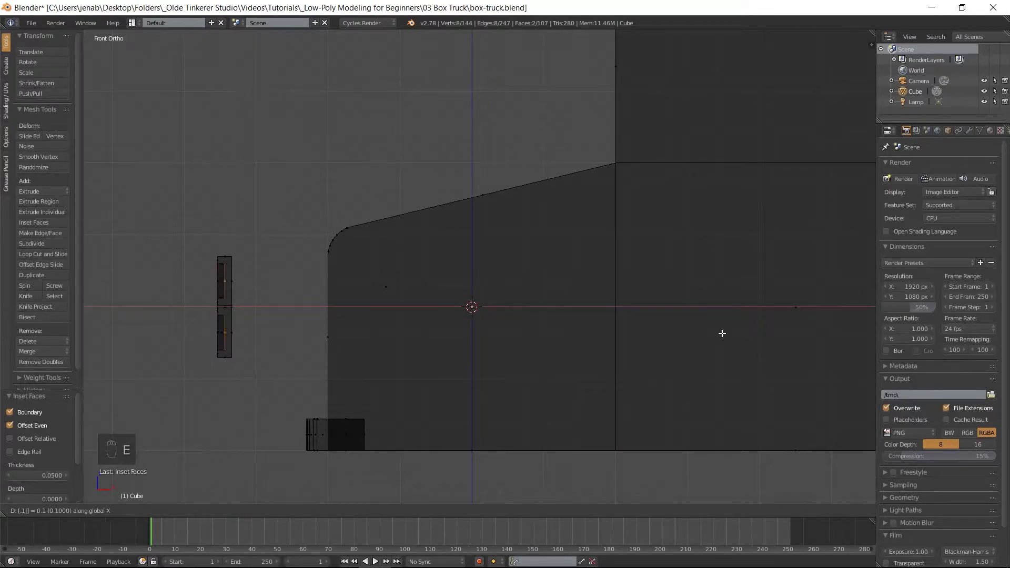
key("Return")
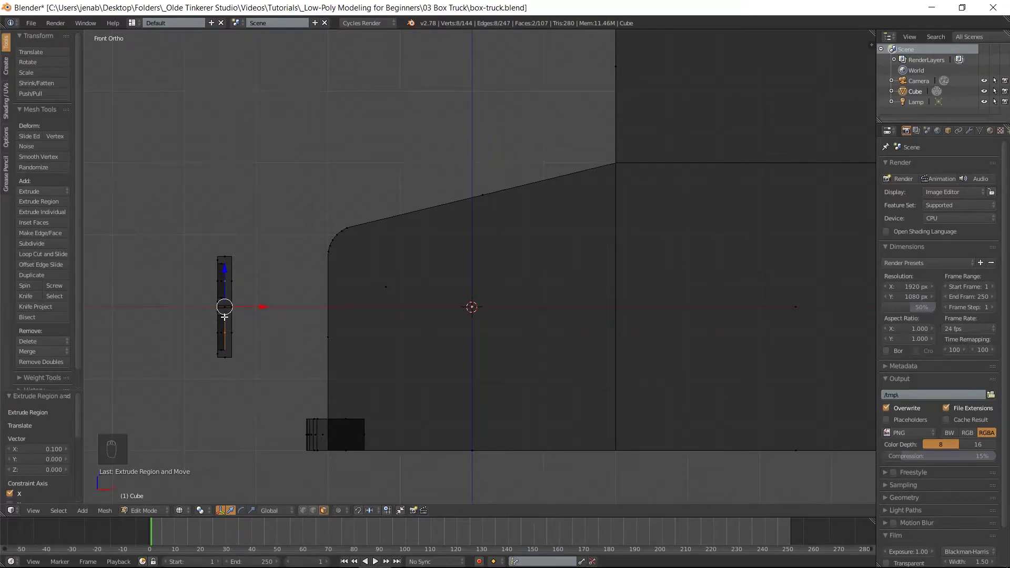
Select the whole linked headlight and move it about 1.404 along X, partly into the truck's front face
key("l")
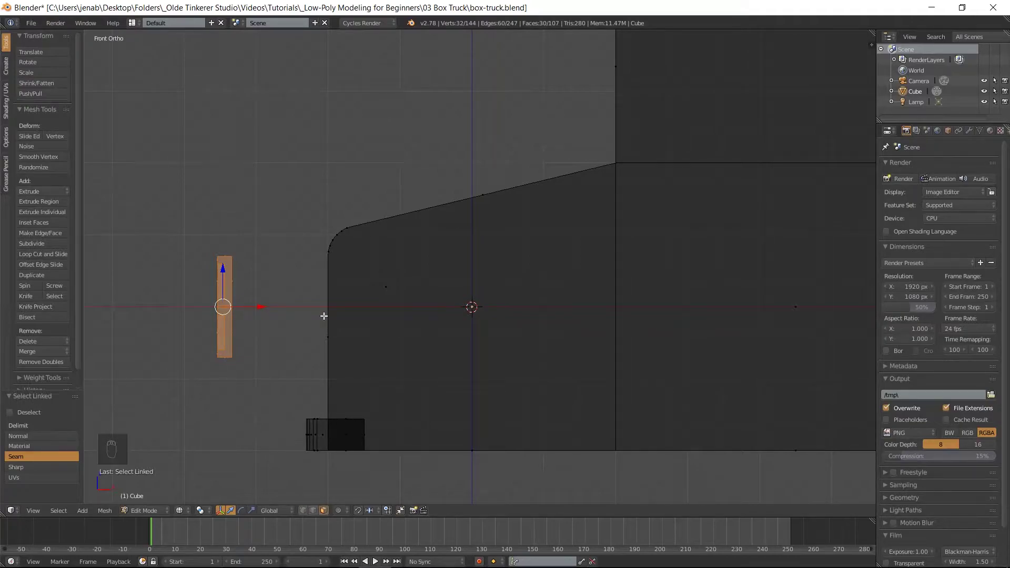
left_click_drag(257, 306, 358, 307)
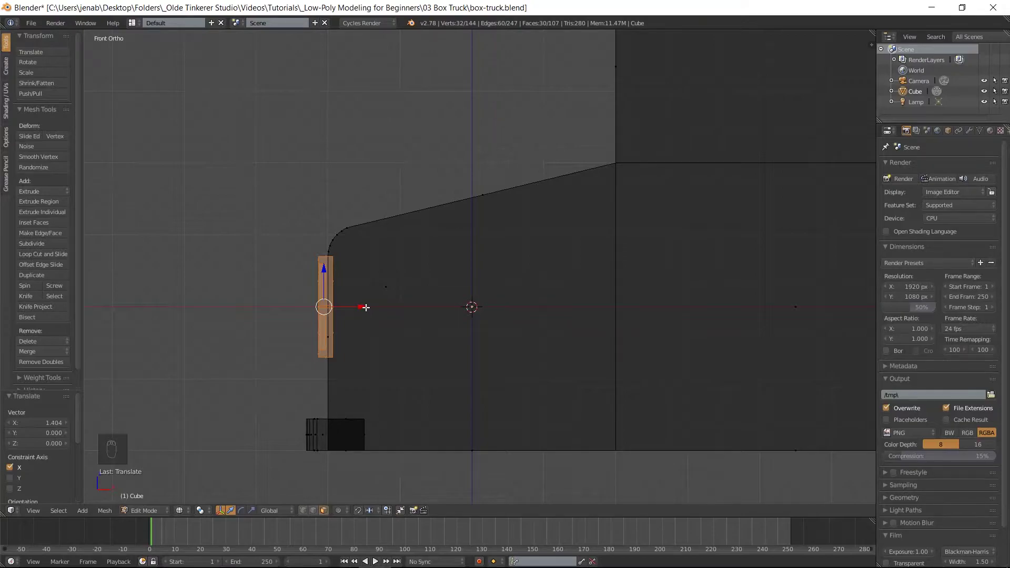
key("z")
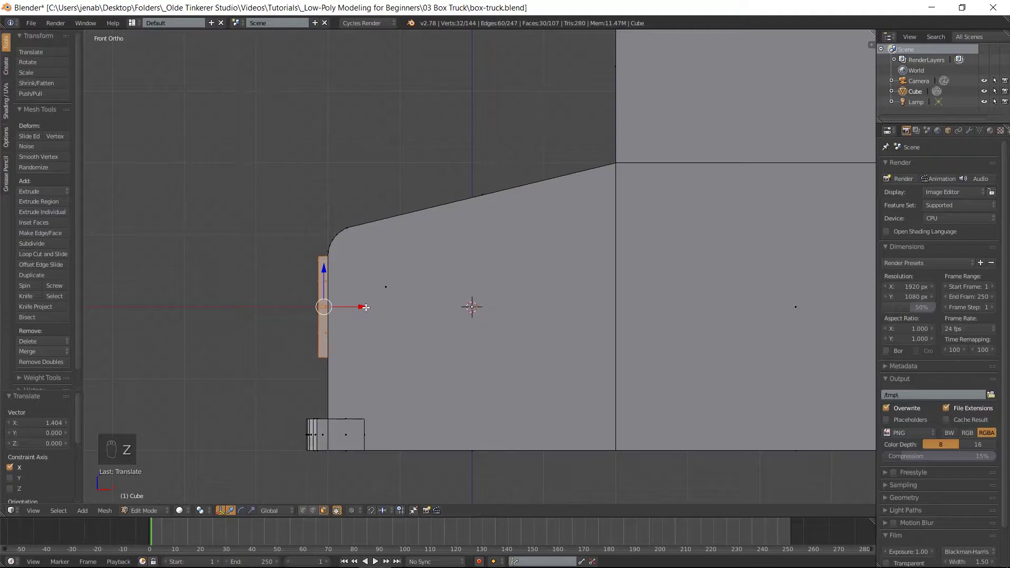
Move the headlight about -3.525 along Y to one side of the truck's front and lower it about 0.197 along Z
key("ctrl+KP_3")
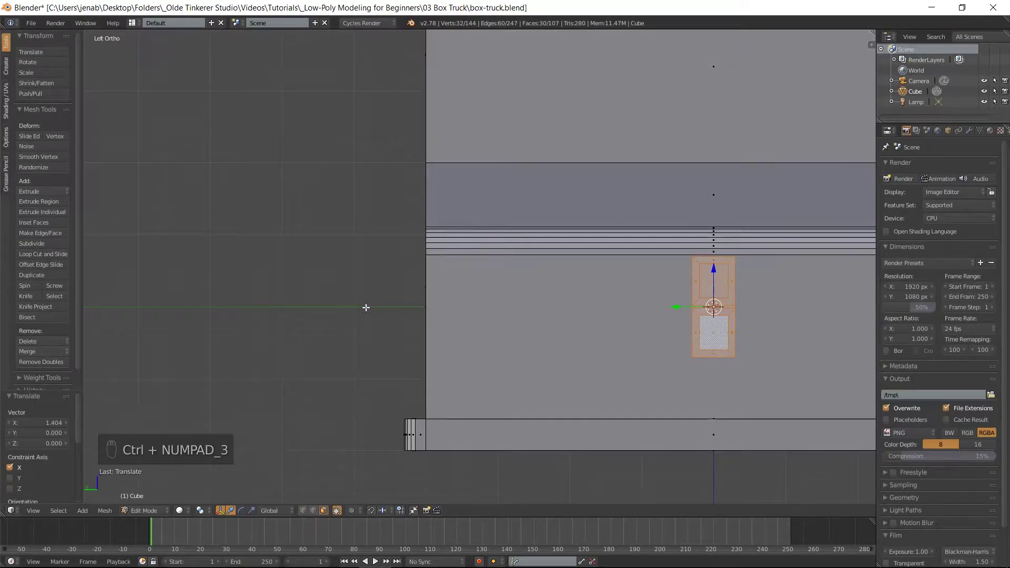
middle_click_drag(596, 286, 356, 290, "shift")
key("g")
key("y")
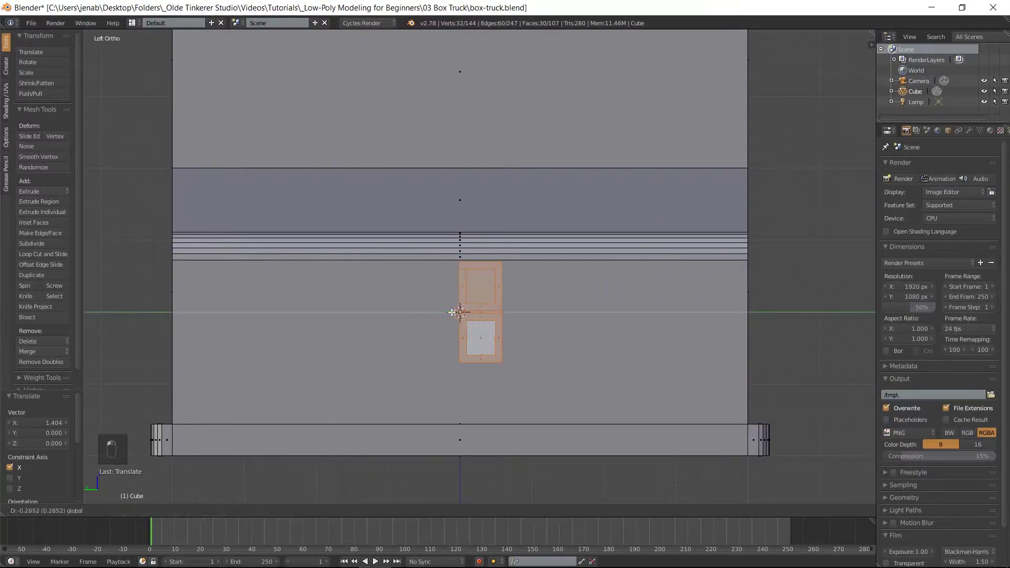
left_click(677, 318)
key("g")
key("z")
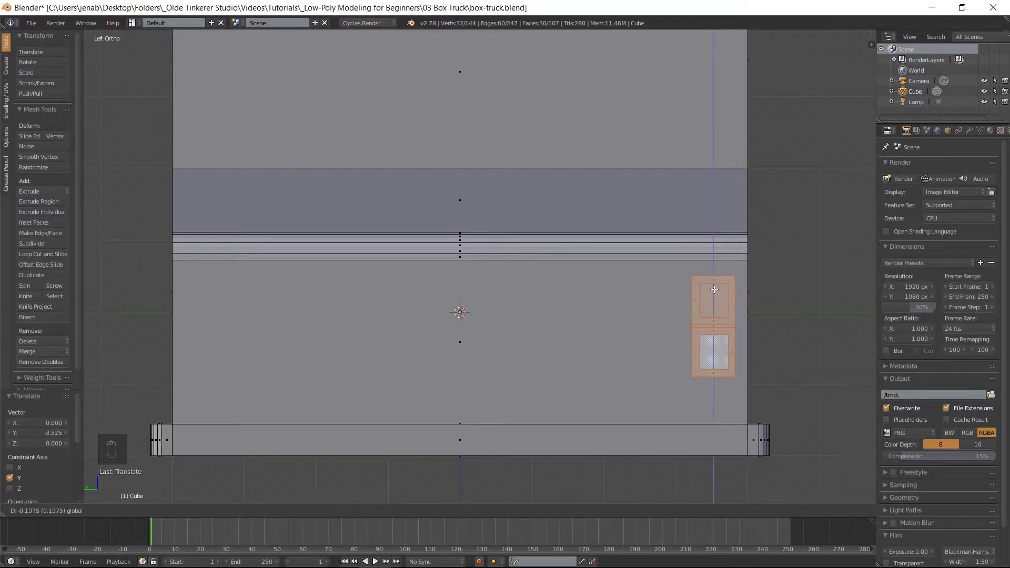
left_click(714, 289)
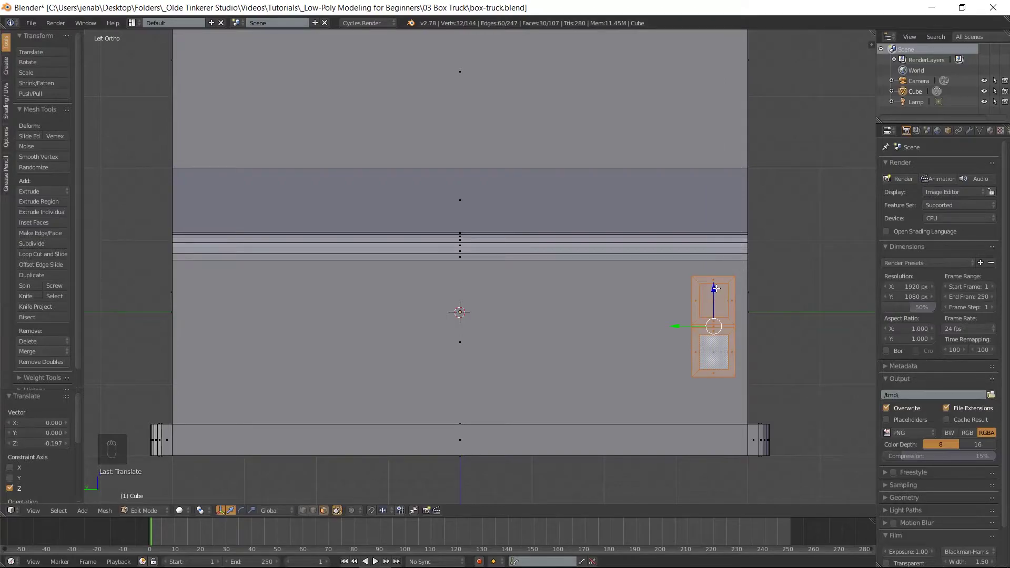
Duplicate the headlight and move the copy about 7.021 along Y to the opposite side of the truck's front
key("shift+d")
left_click(716, 289)
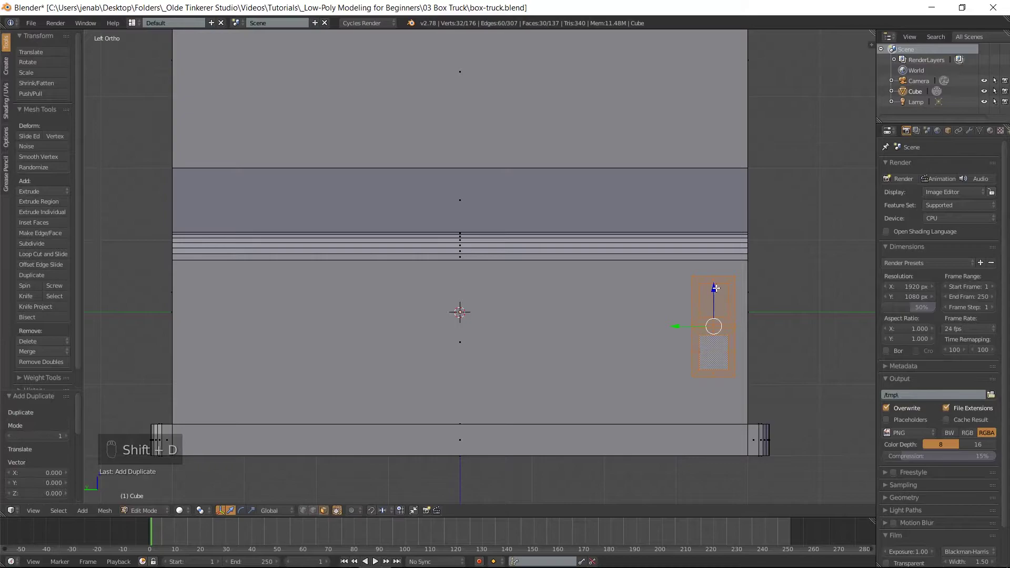
left_click_drag(676, 327, 173, 317)
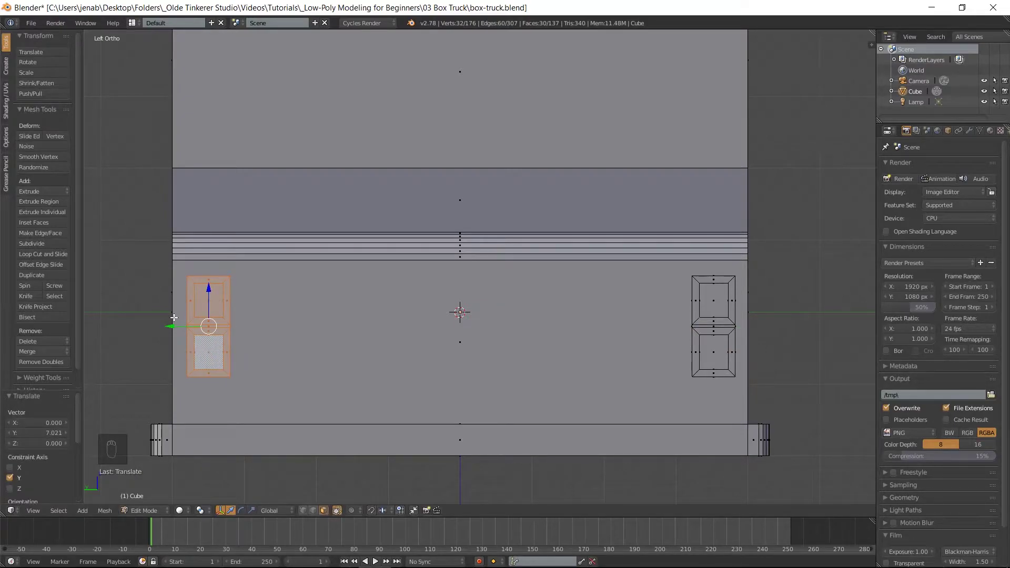
Add another cube to the truck mesh and move it about -3.467 along X, in front of the truck
key("shift+a")
left_click(361, 294)
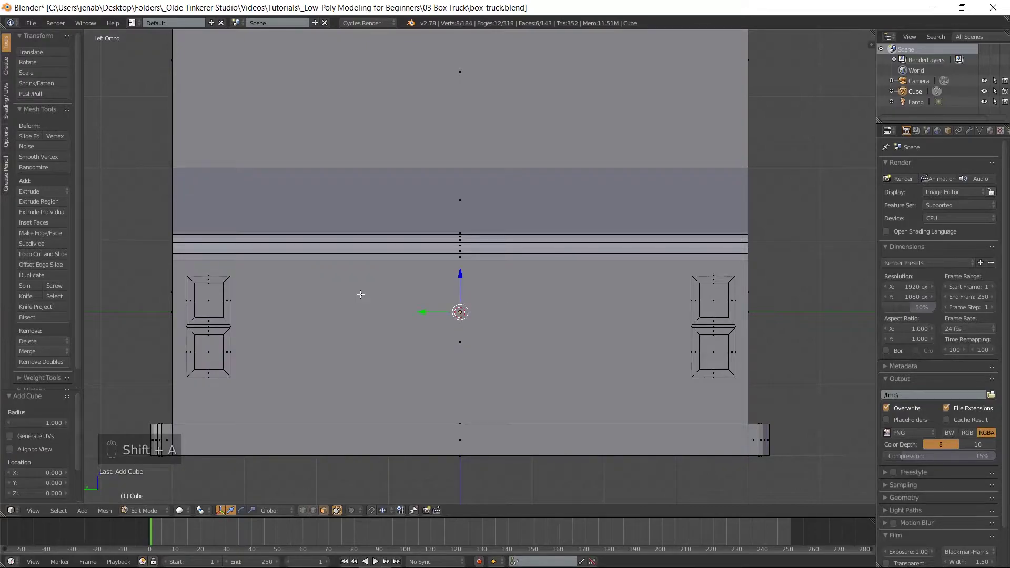
key("KP_1")
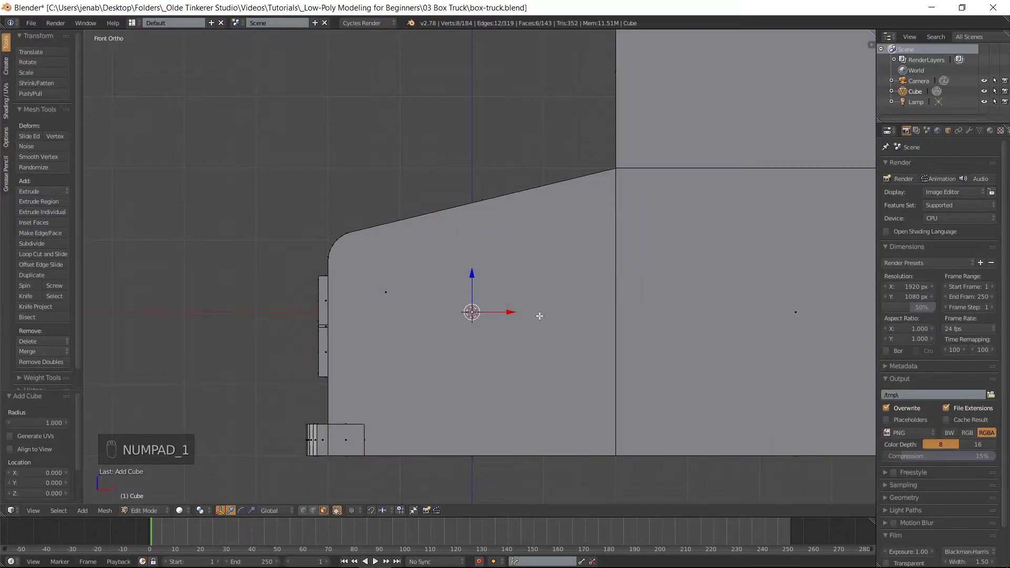
key("g")
key("x")
left_click(264, 315)
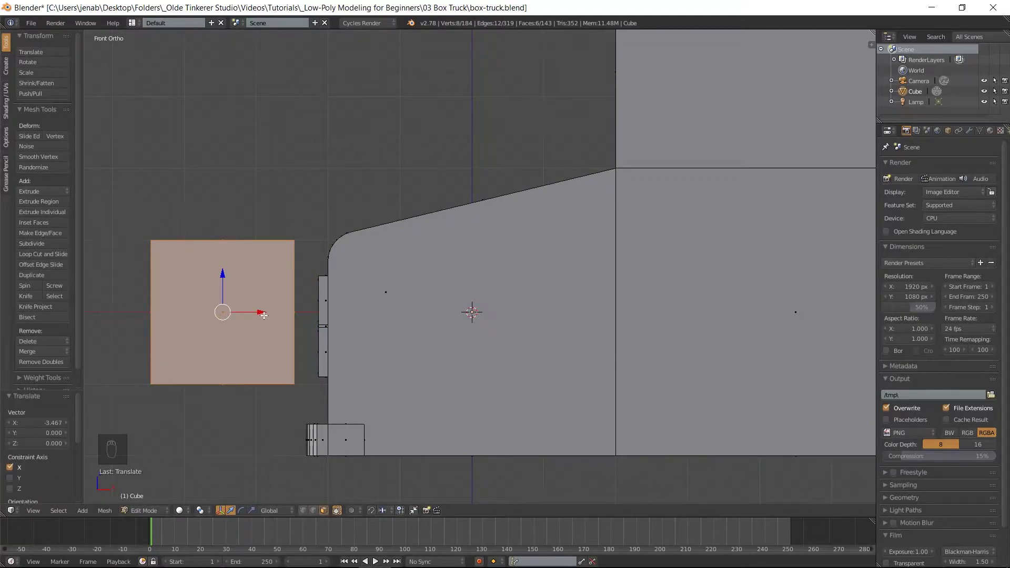
Scale the new cube by 0.1 along X and 0.05 along Y into a thin upright bar
type("sx")
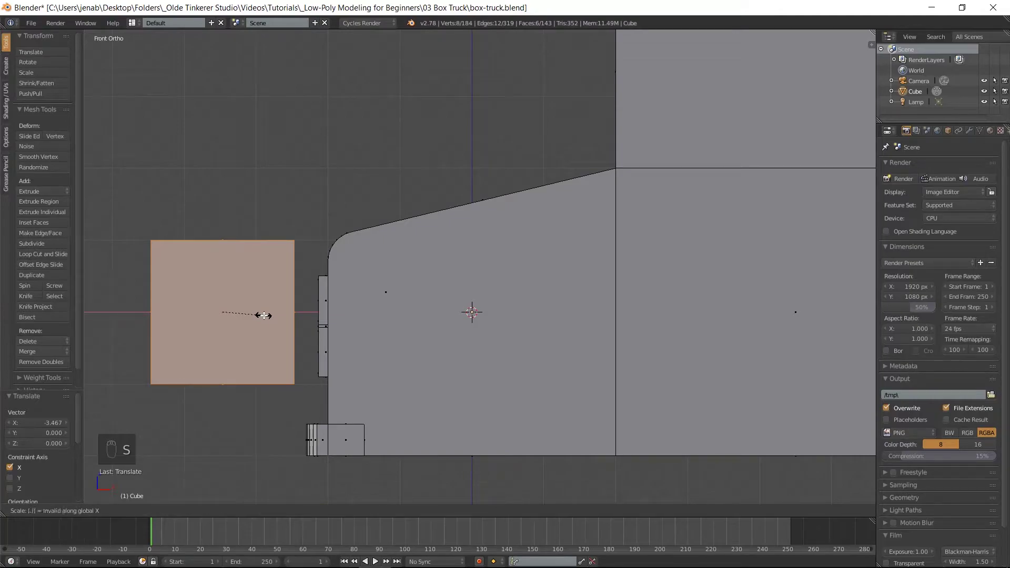
type(".1")
left_click(264, 314)
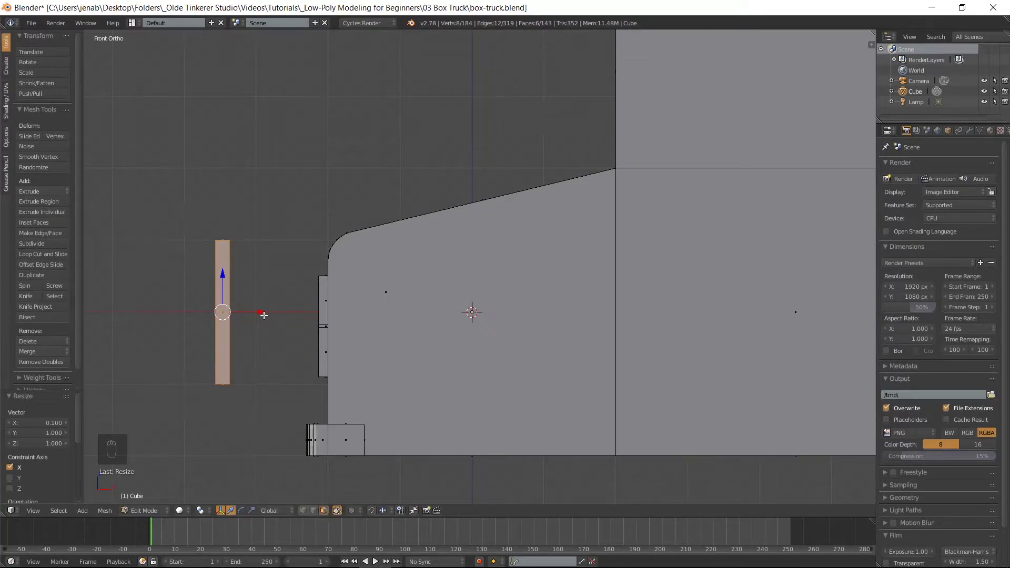
key("ctrl+KP_3")
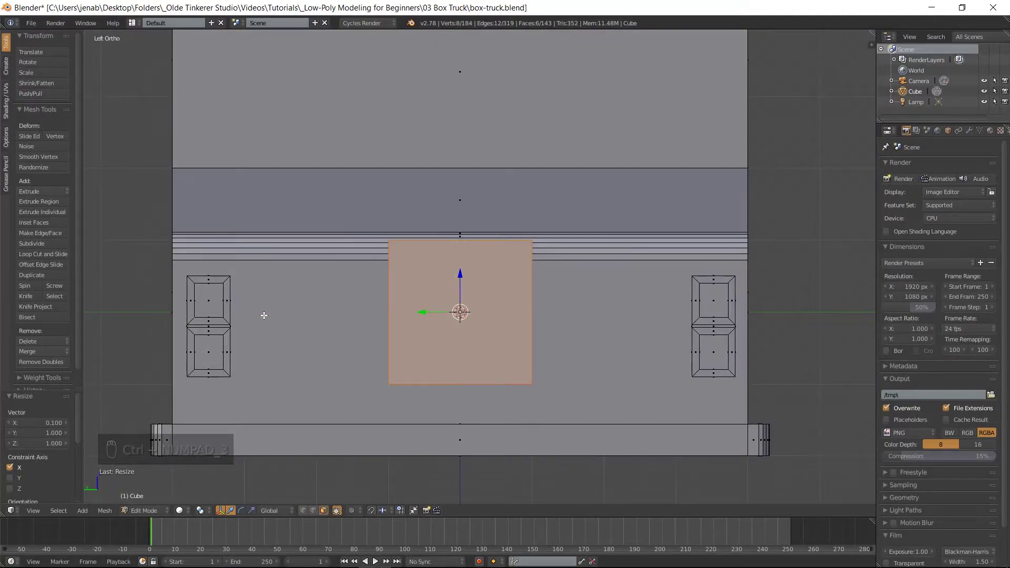
type("sy")
type(".05")
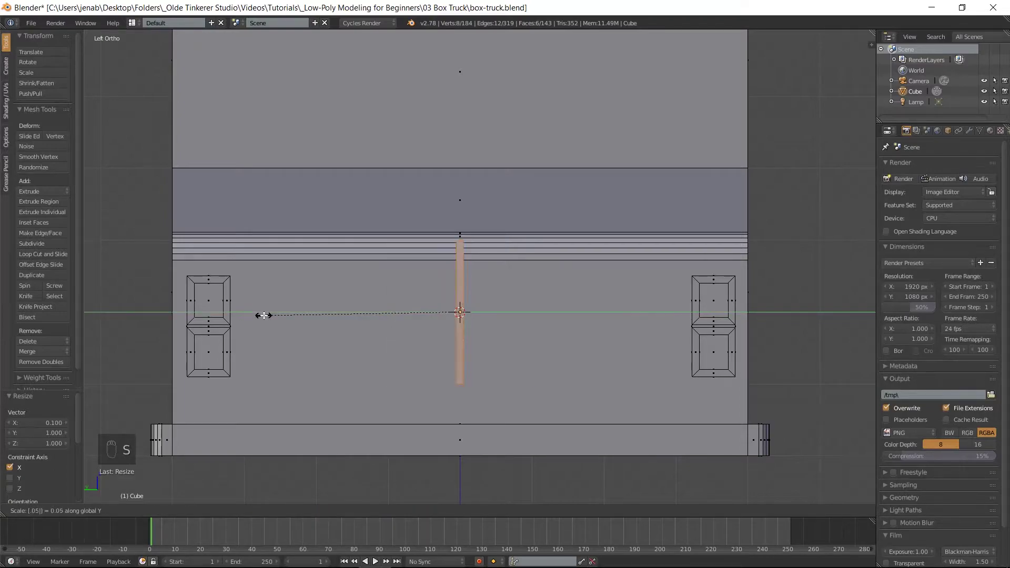
key("Return")
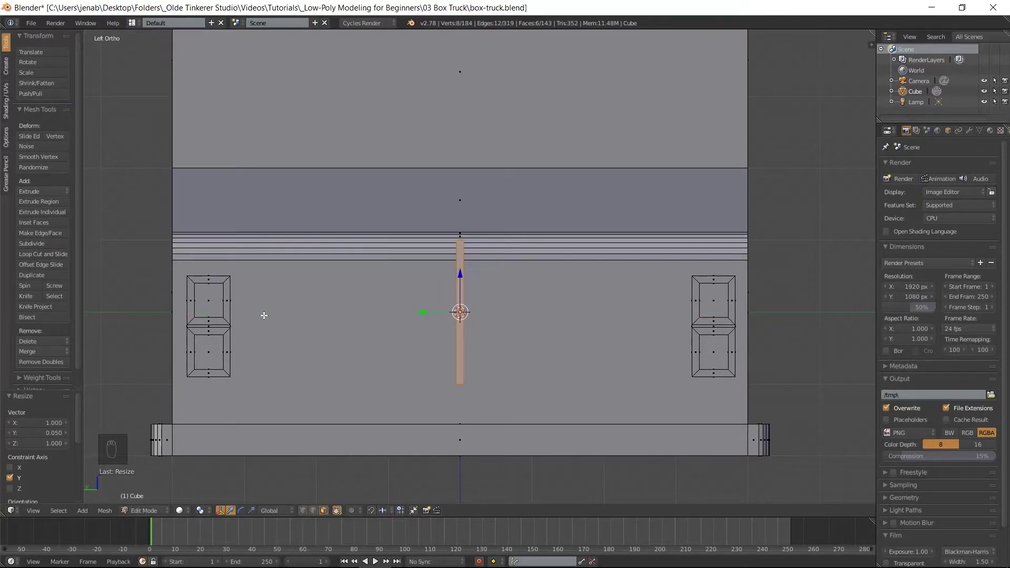
Scale the bar by 0.7 along Z and lower it about 0.205 along Z to align with the headlights
type("sz.7")
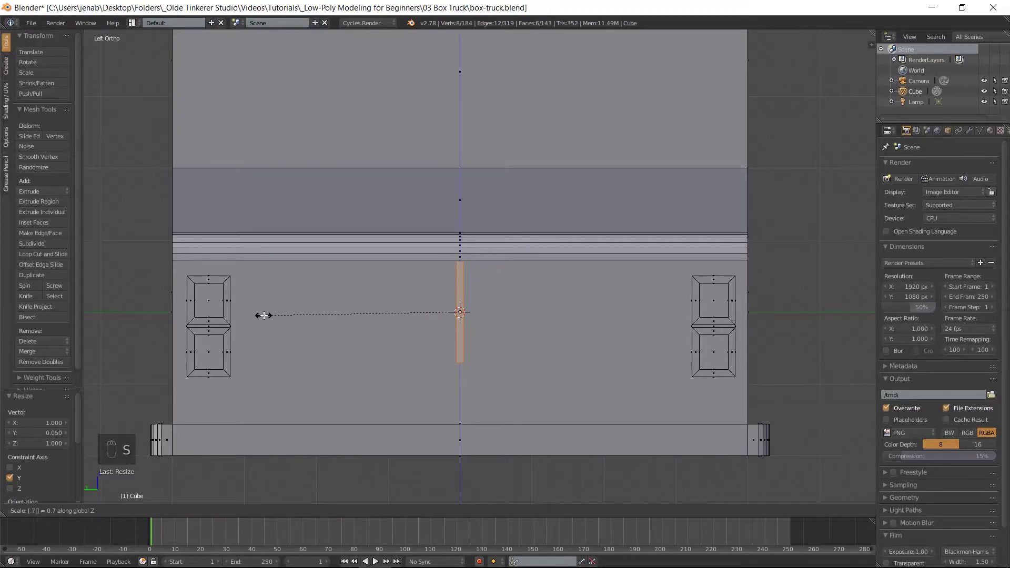
key("Return")
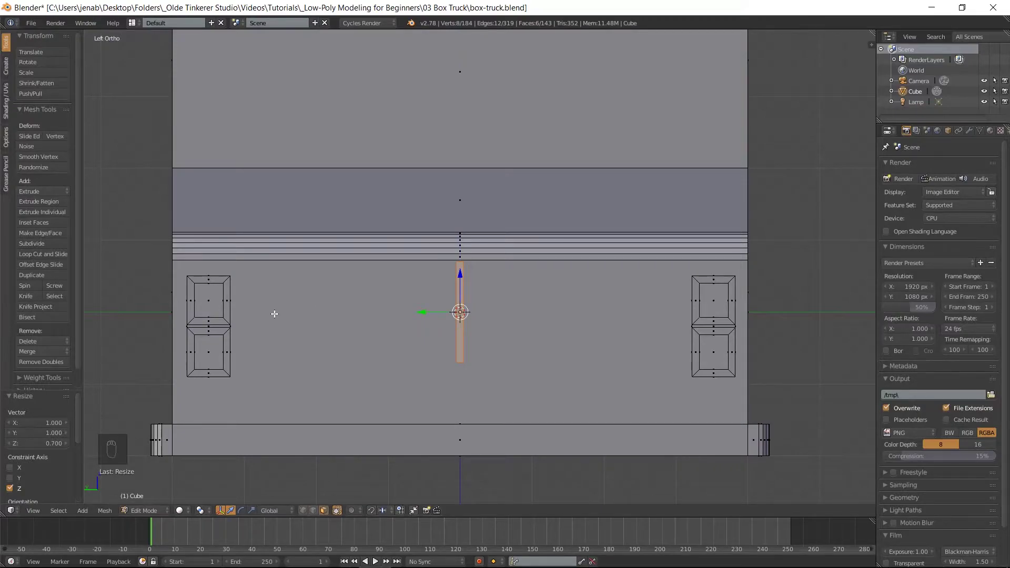
left_click_drag(460, 275, 460, 289)
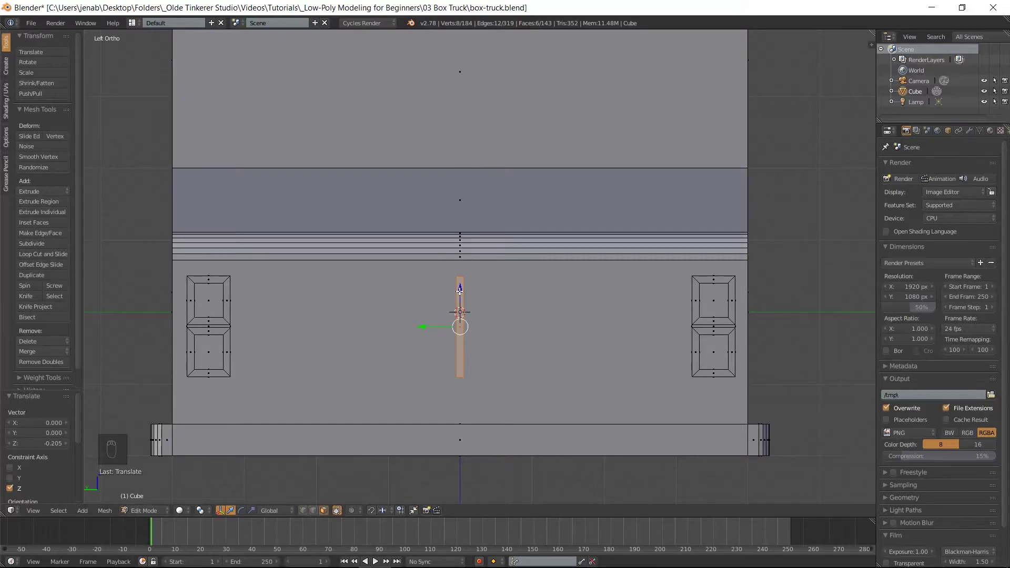
Duplicate the grille bar twice, offsetting the first copy about -0.549 and the second a further -0.585 or so along Y
key("shift+d")
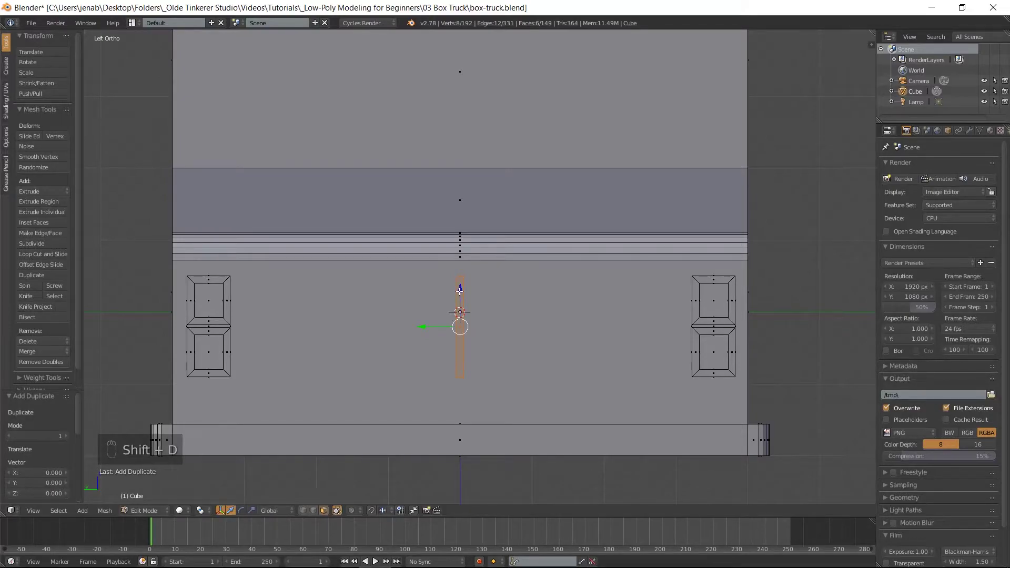
left_click_drag(421, 328, 461, 328)
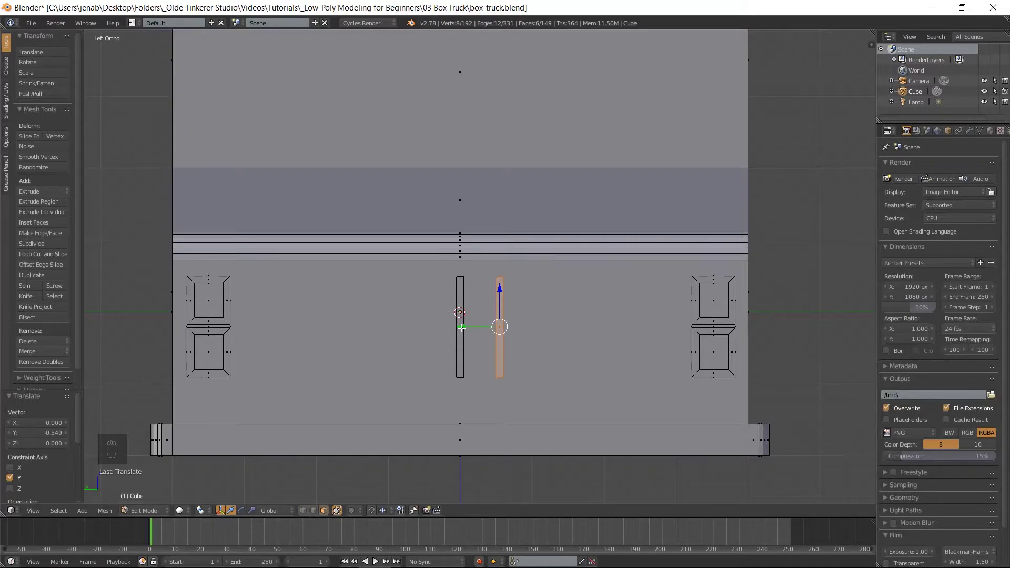
key("shift+d")
key("y")
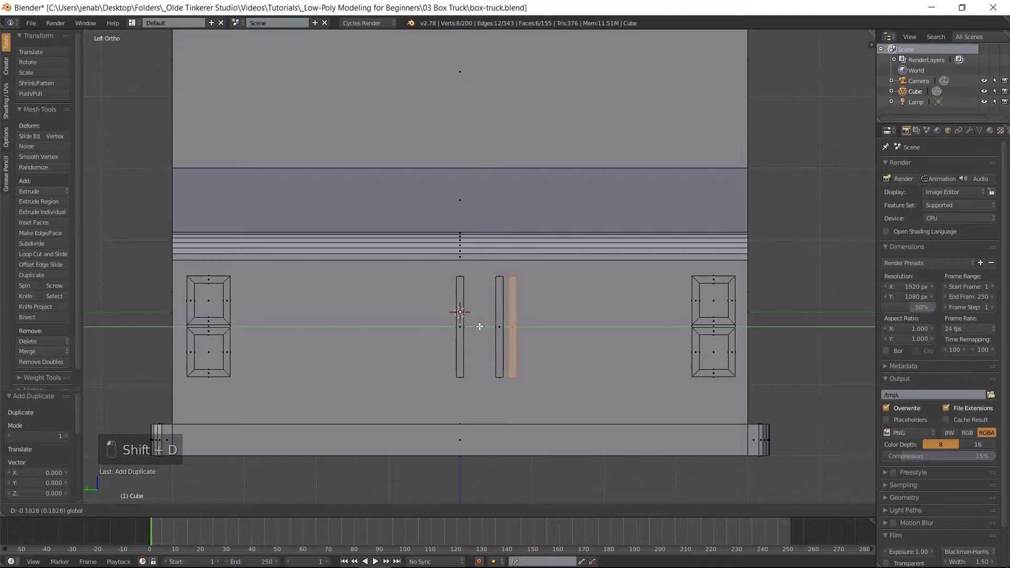
left_click(504, 324)
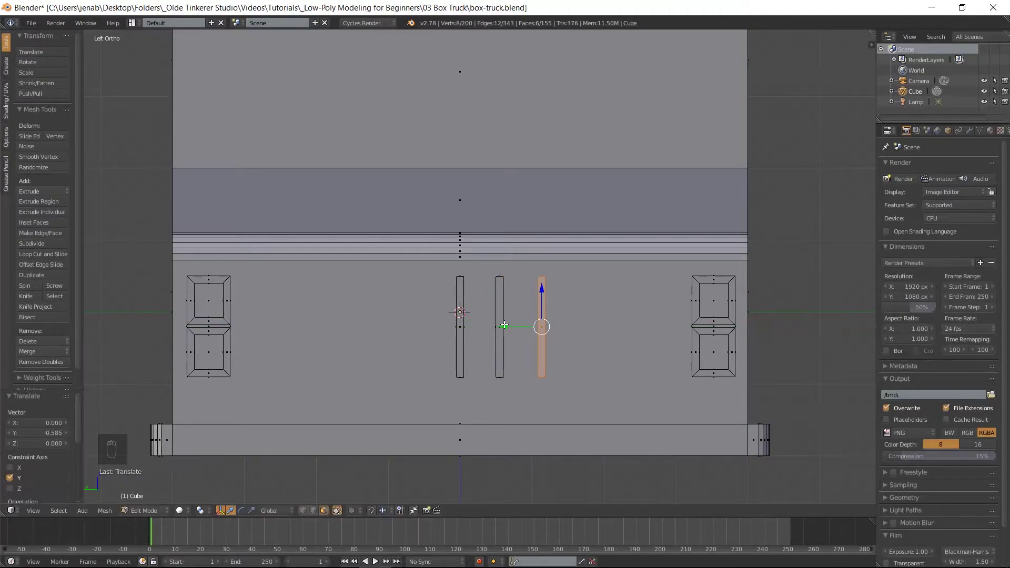
Add three more evenly spaced copies of the bar along negative Y up to the headlight, offsetting the last about -0.607
key("shift+d")
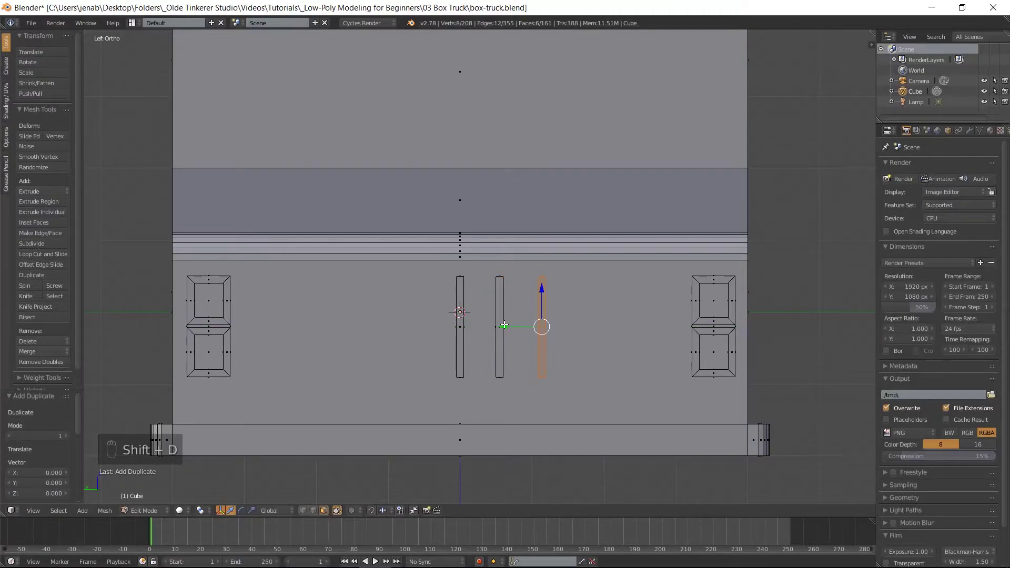
left_click_drag(503, 326, 541, 323)
left_click(543, 323)
key("shift+d")
right_click(541, 324)
left_click_drag(546, 326, 584, 322)
key("shift+d")
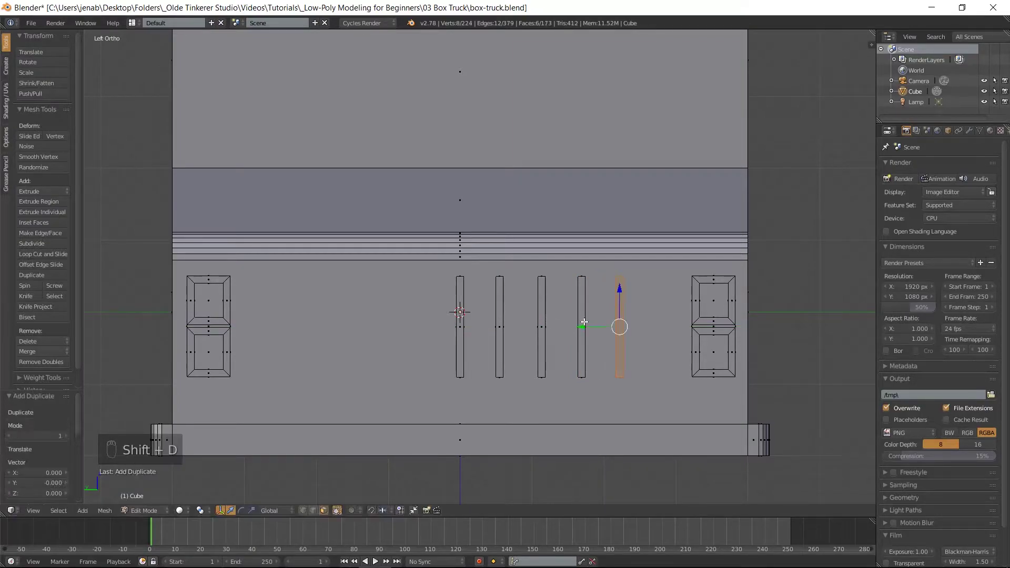
left_click_drag(580, 327, 625, 321)
left_click(625, 322)
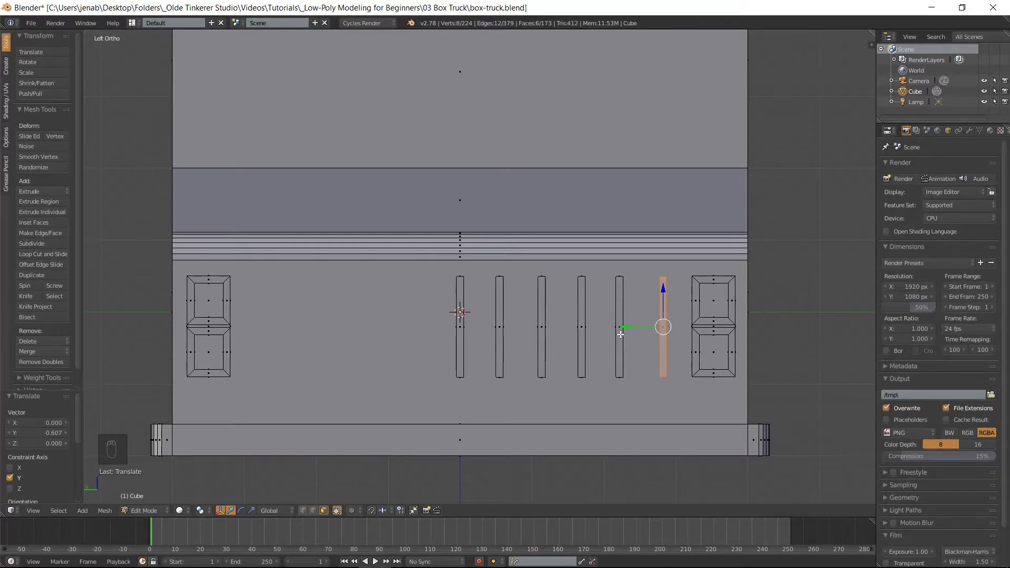
Select the five bars beside the centre bar, duplicate them and move the copies about 3.262 along Y to the opposite side
key("l")
key("l")
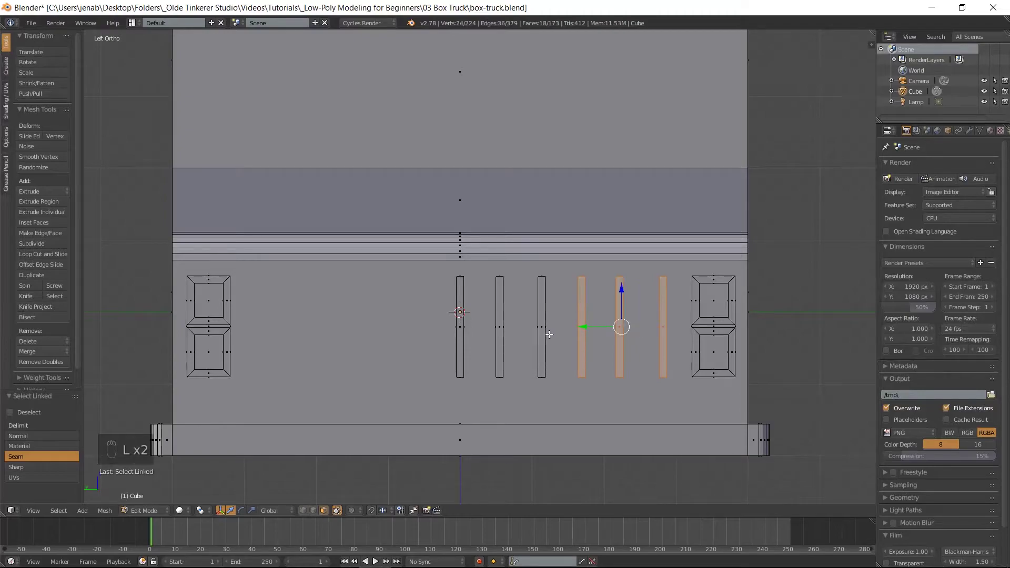
key("l")
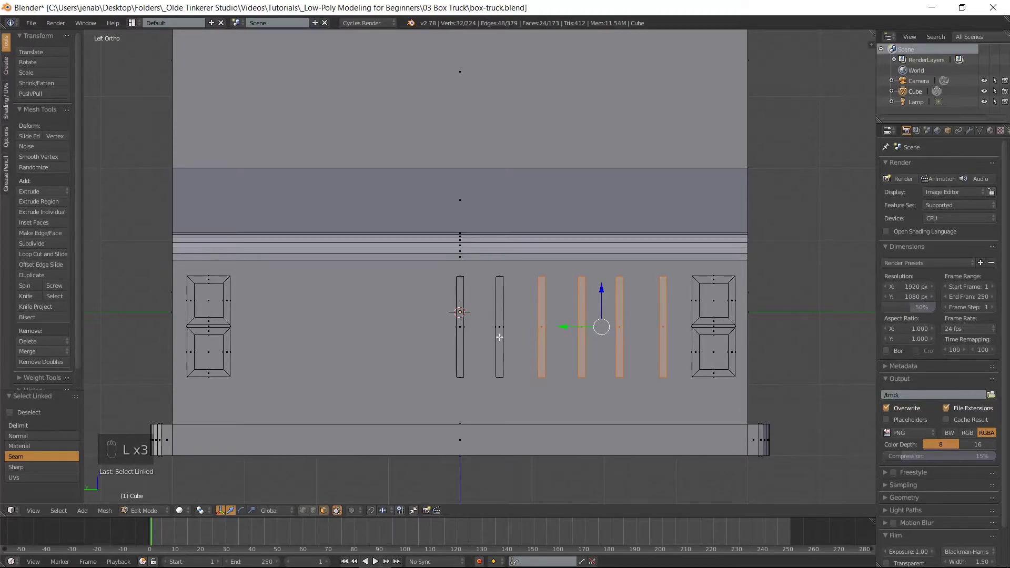
key("l")
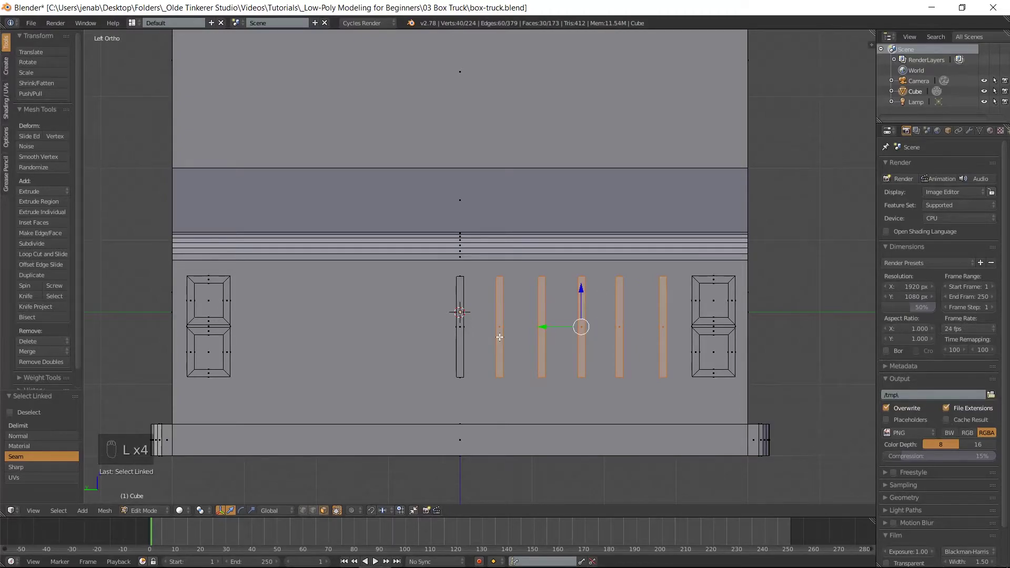
key("shift+d")
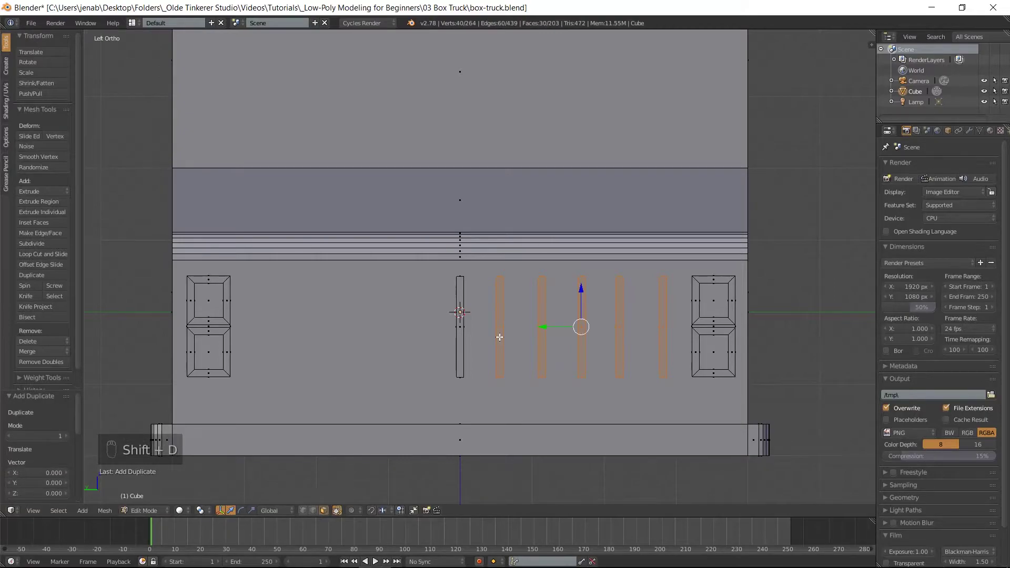
left_click_drag(540, 326, 306, 331)
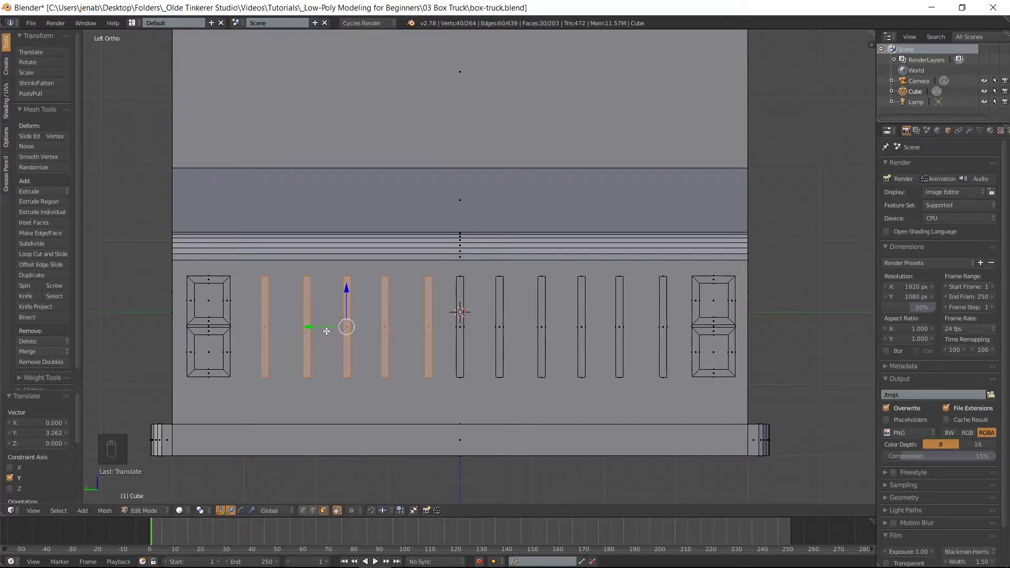
Duplicate only the centre vertical bar in place and rotate the copy 90° into a horizontal bar
key("a")
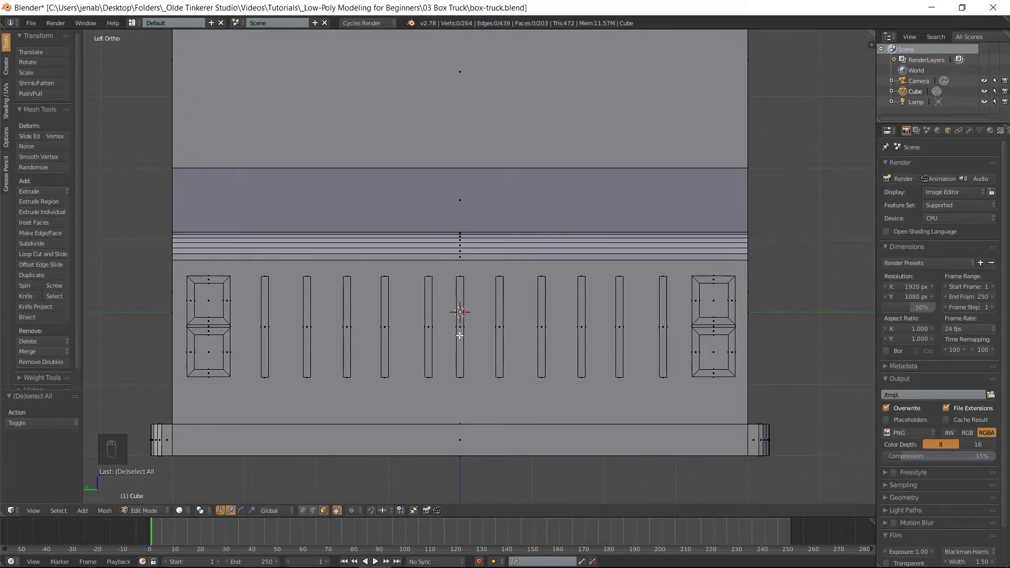
key("l")
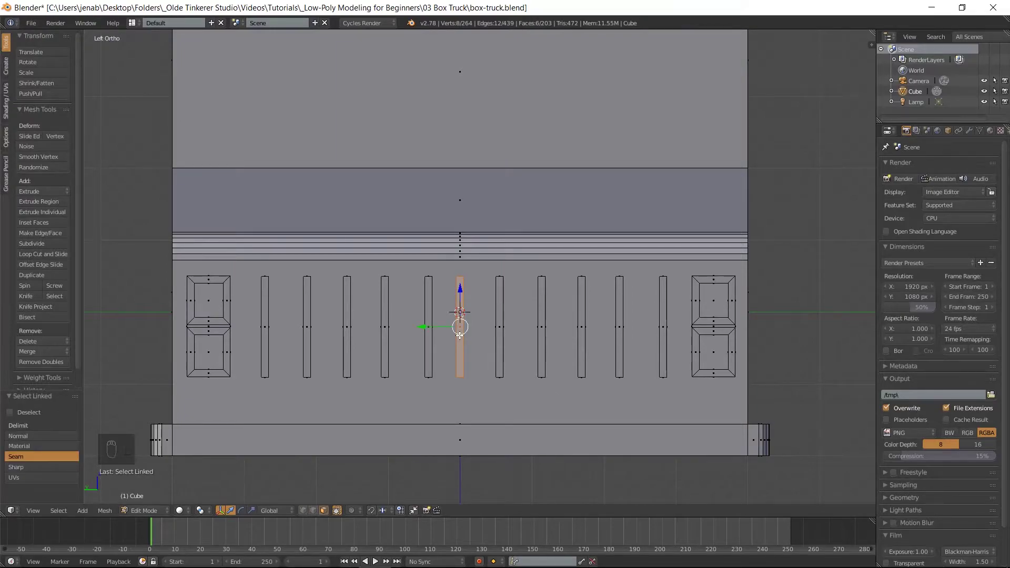
key("shift+d")
right_click(460, 335)
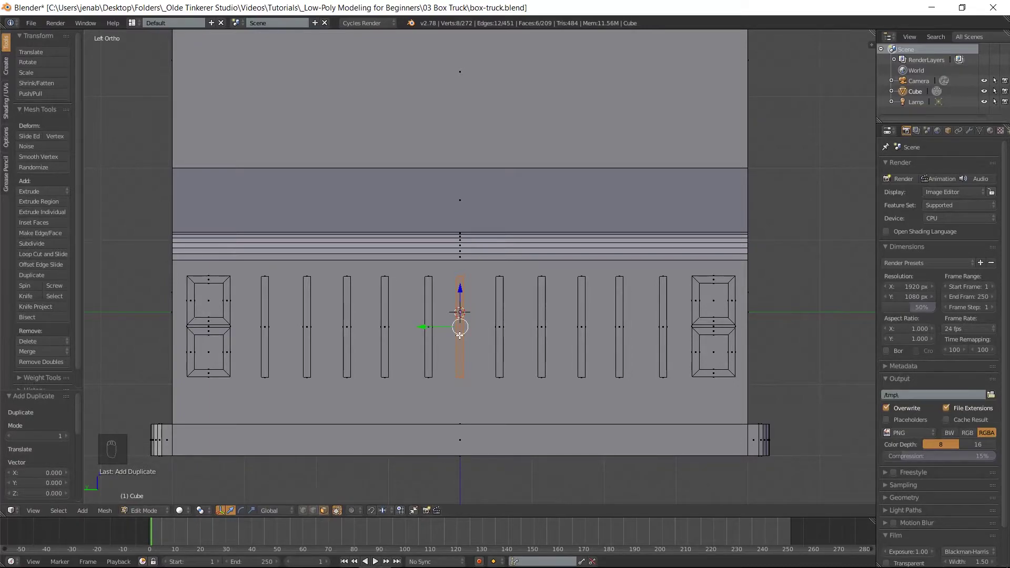
key("r")
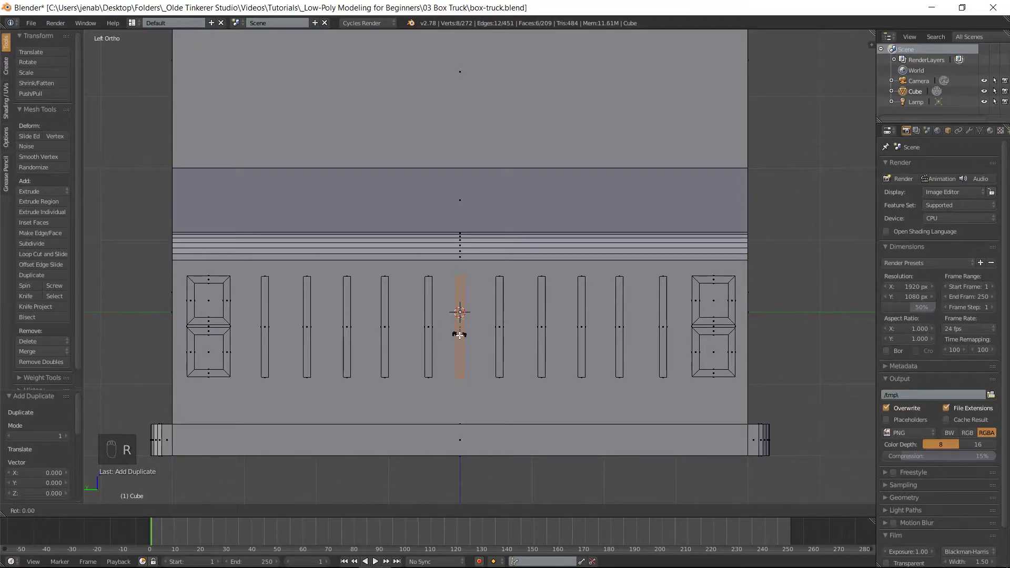
key("9")
key("0")
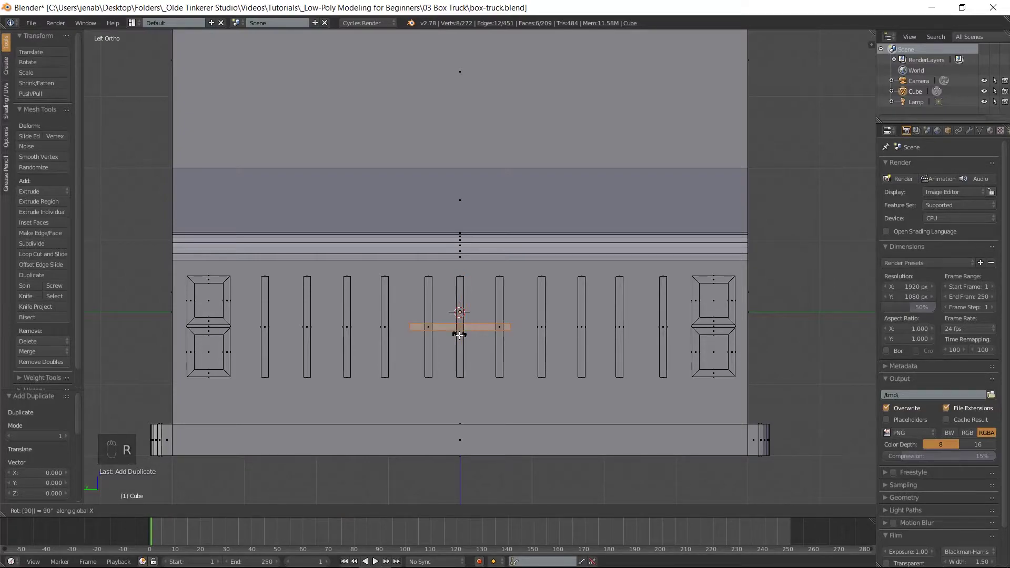
key("Return")
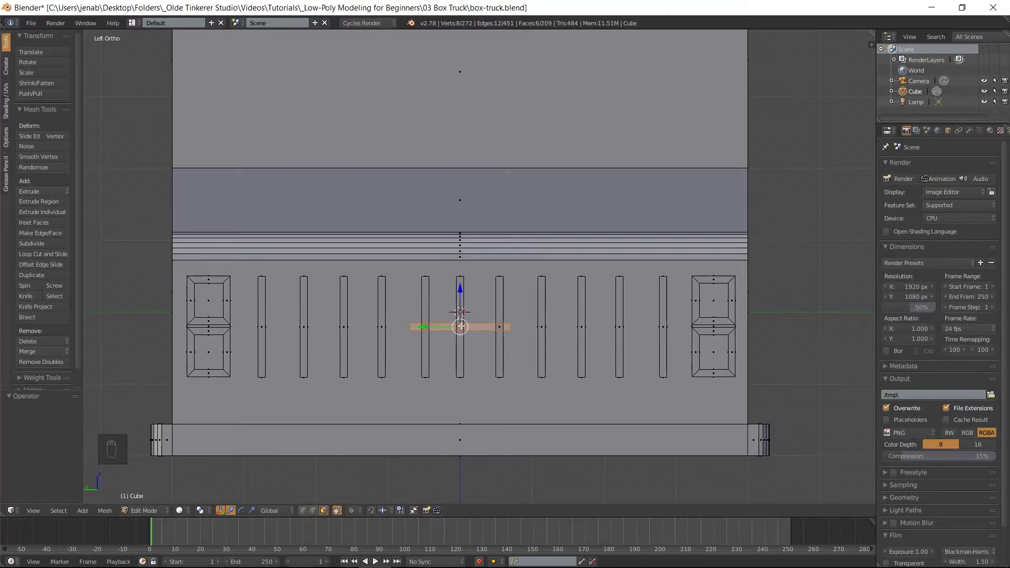
Scale the horizontal bar by 4.05 along Y and nudge it along Y so it spans all the vertical bars
type("s")
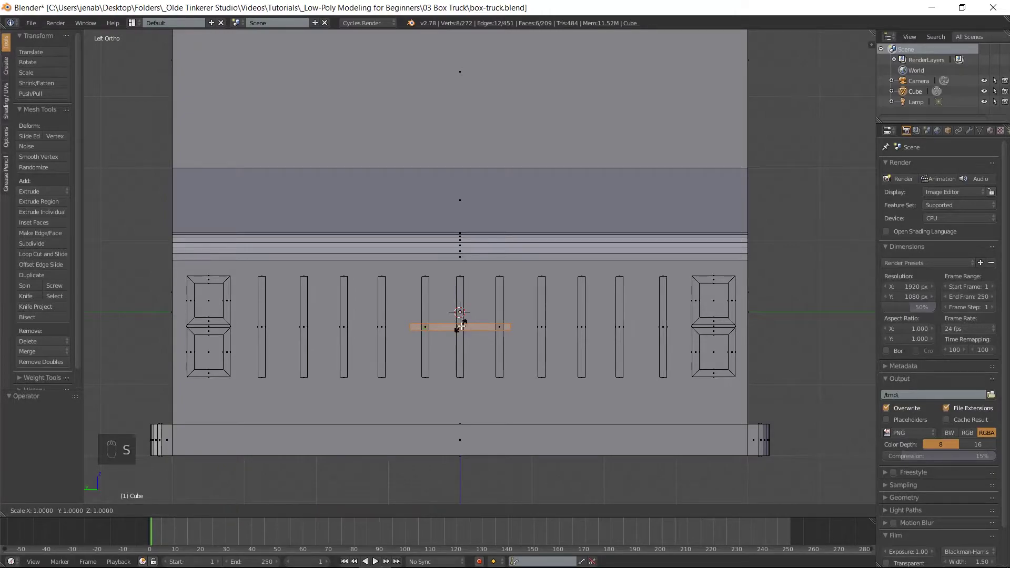
type("y4.05")
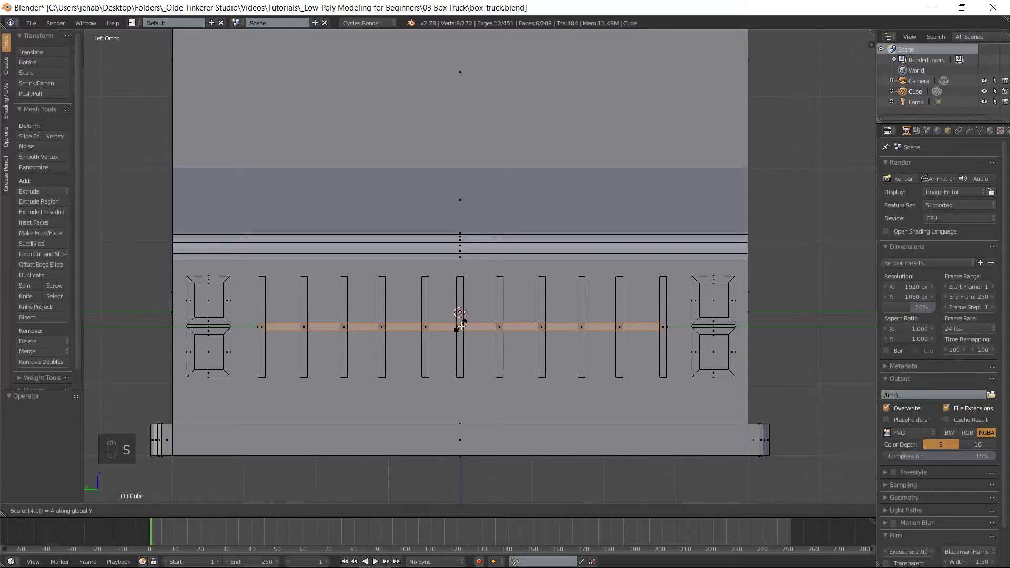
left_click(461, 326)
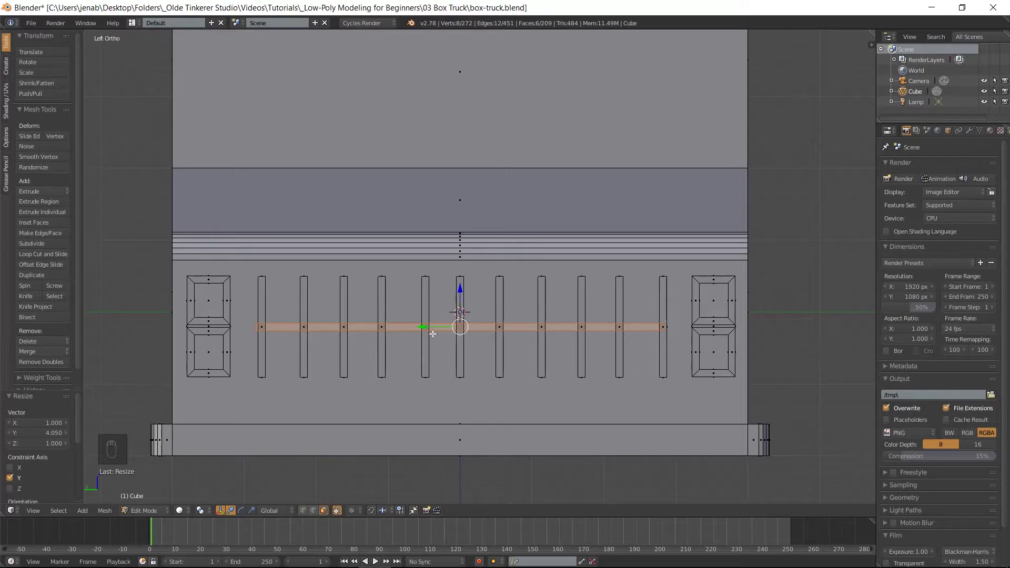
left_click_drag(421, 328, 424, 326)
Duplicate the horizontal bar about 0.644 up along Z, and duplicate that copy about -1.287 along Z to the grille's lower edge
key("shift+d")
right_click(424, 327)
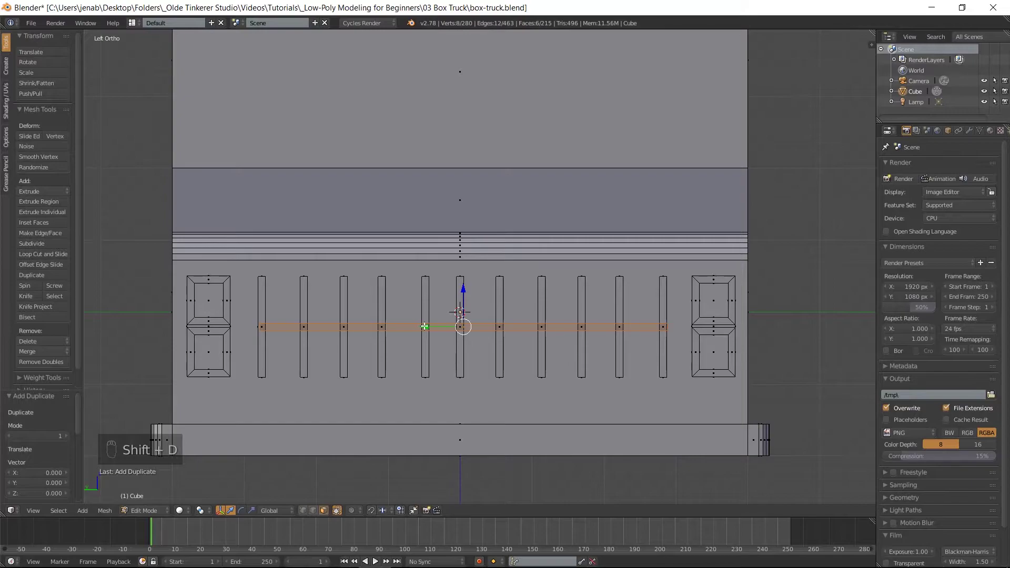
left_click_drag(463, 289, 468, 245)
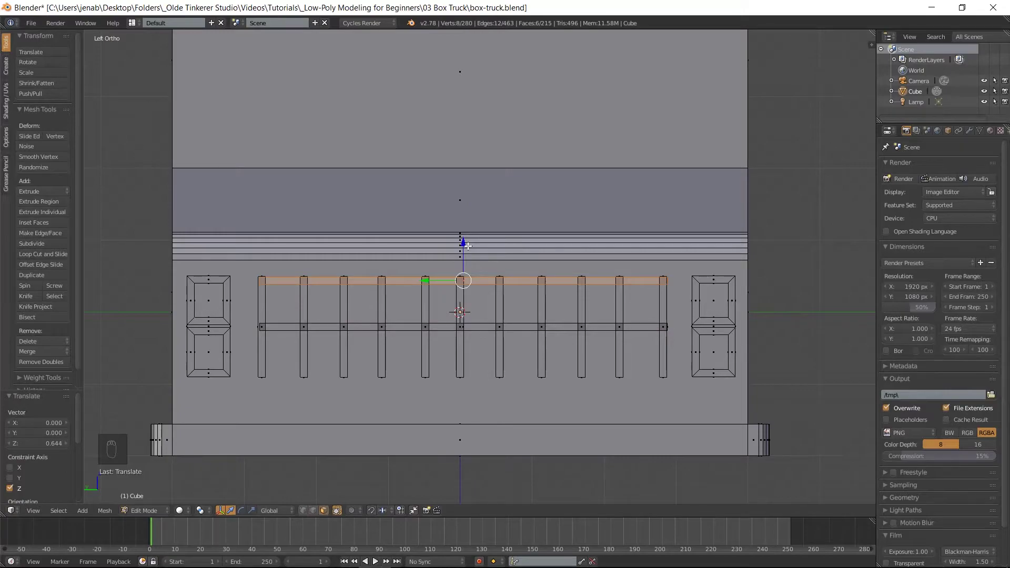
key("shift+d")
right_click(467, 246)
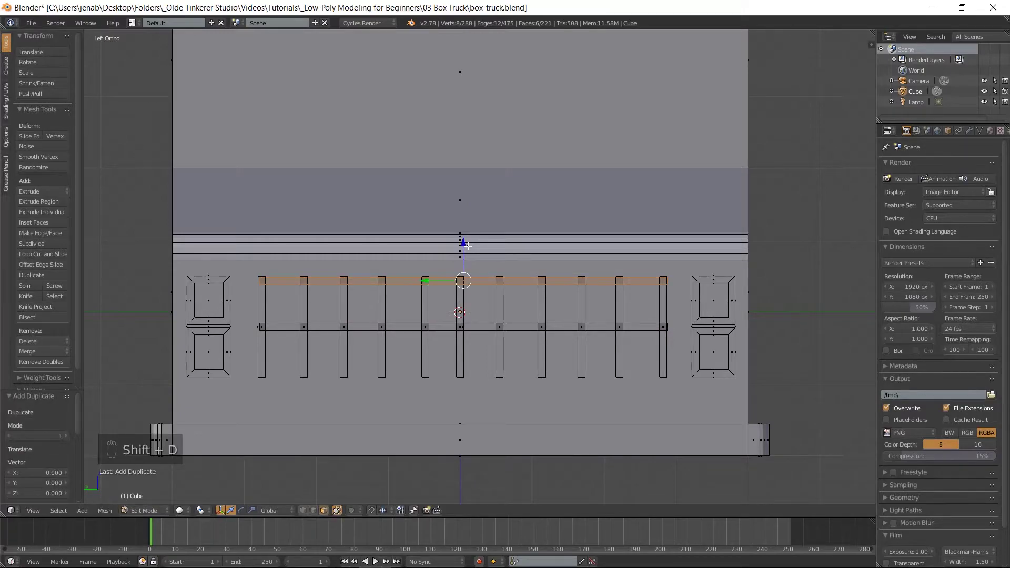
left_click_drag(463, 243, 465, 333)
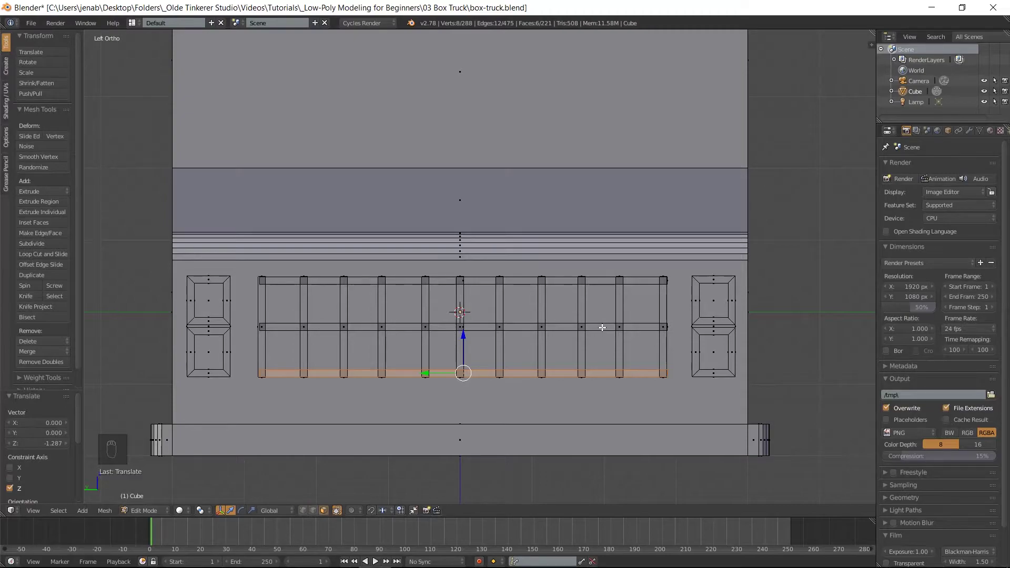
Select all horizontal and vertical grille bars and move them along X onto the cab's front, in line with the headlights, raised about 0.007 along Z
key("l")
key("l")
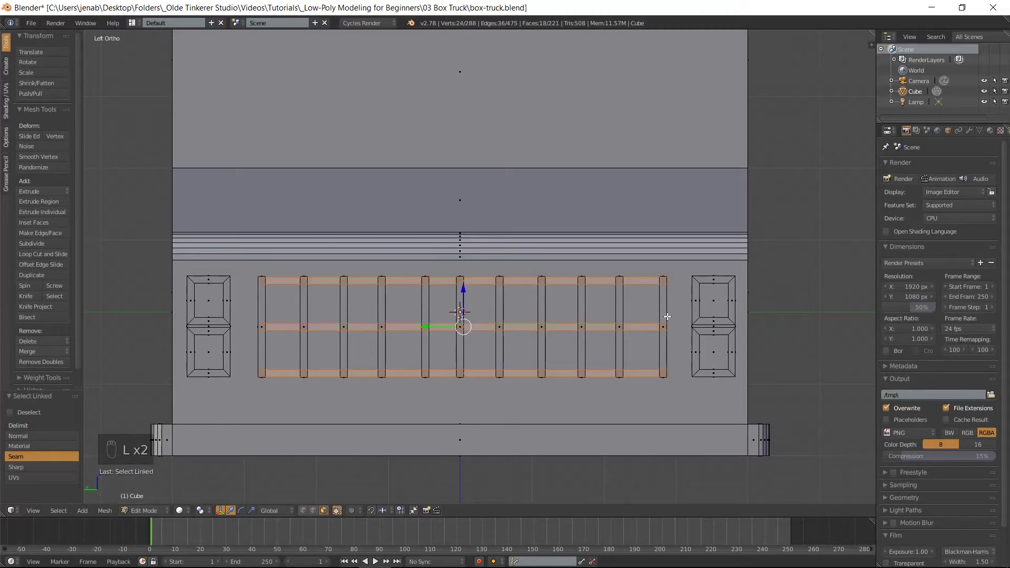
key("l")
key("l")
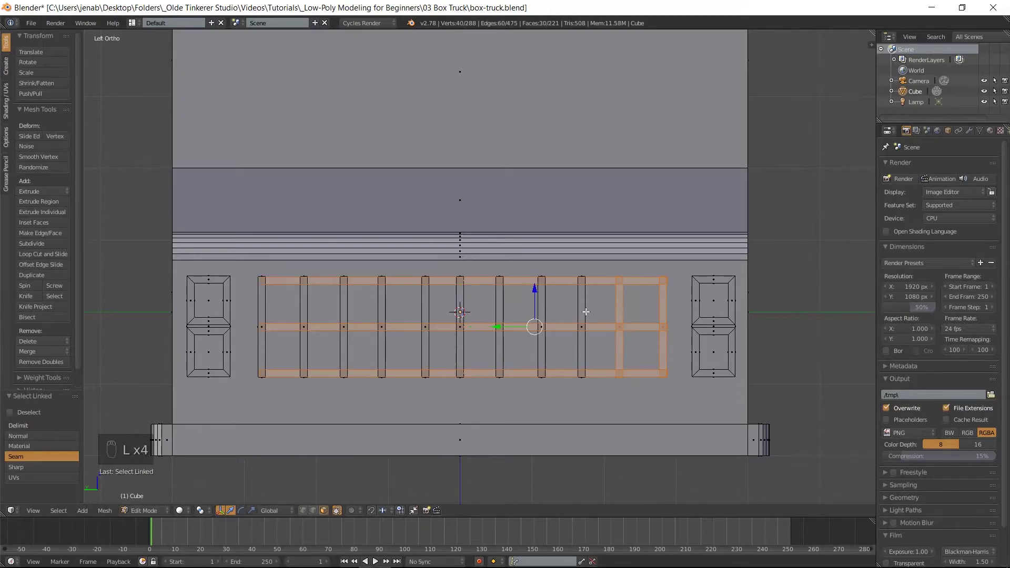
key("l")
key("l")
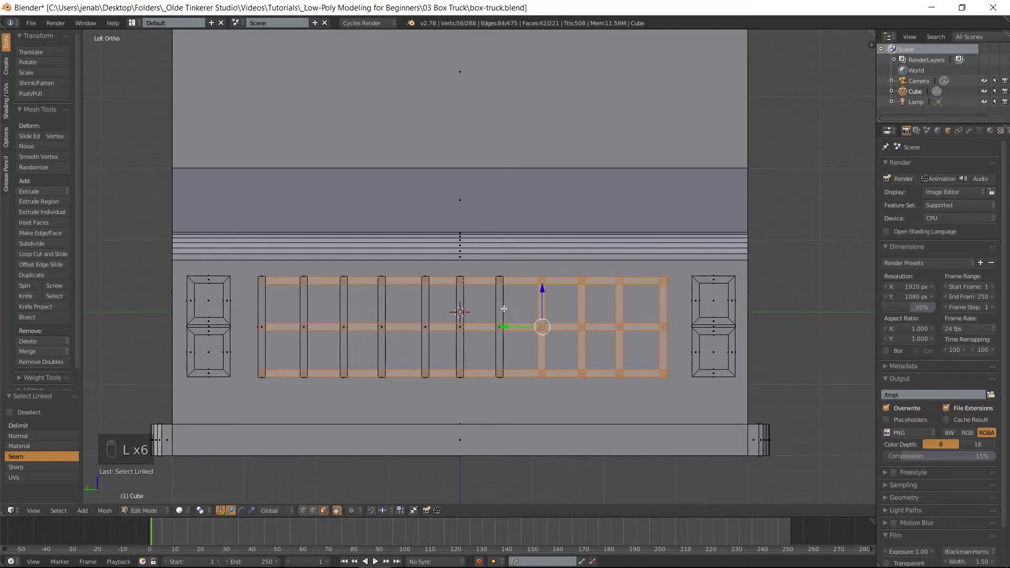
key("l")
key("l")
key("l")
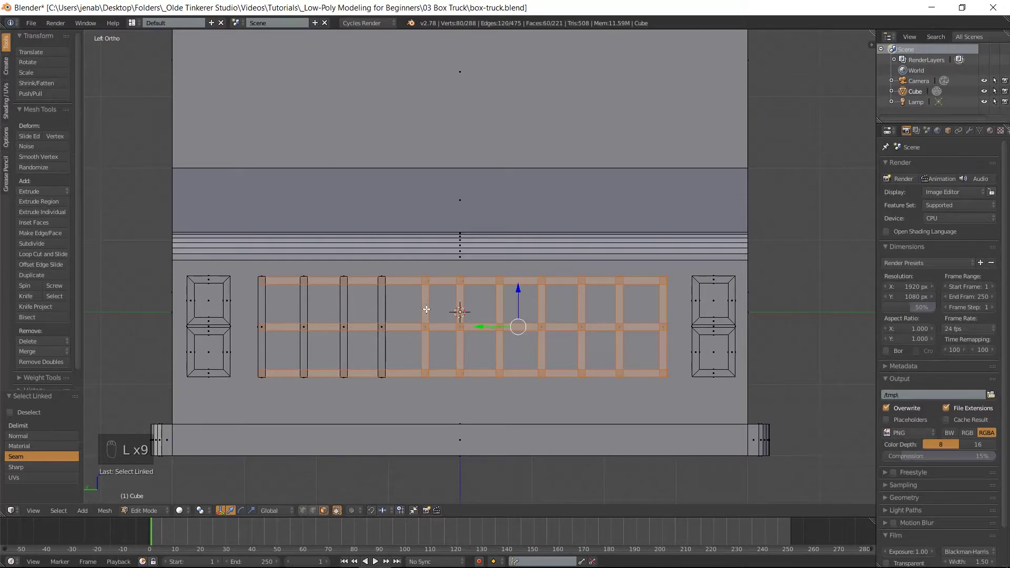
key("l")
key("l")
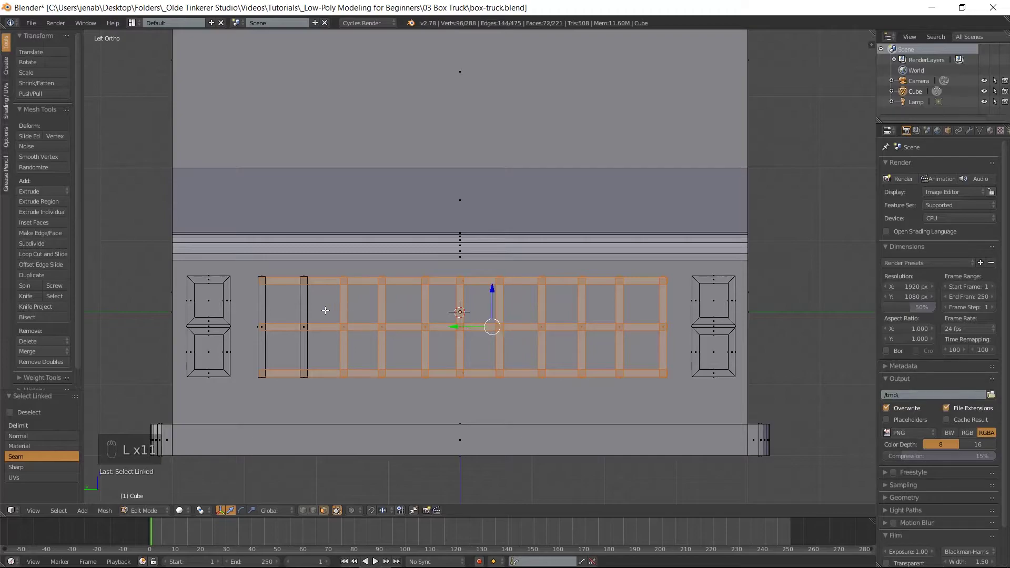
key("l")
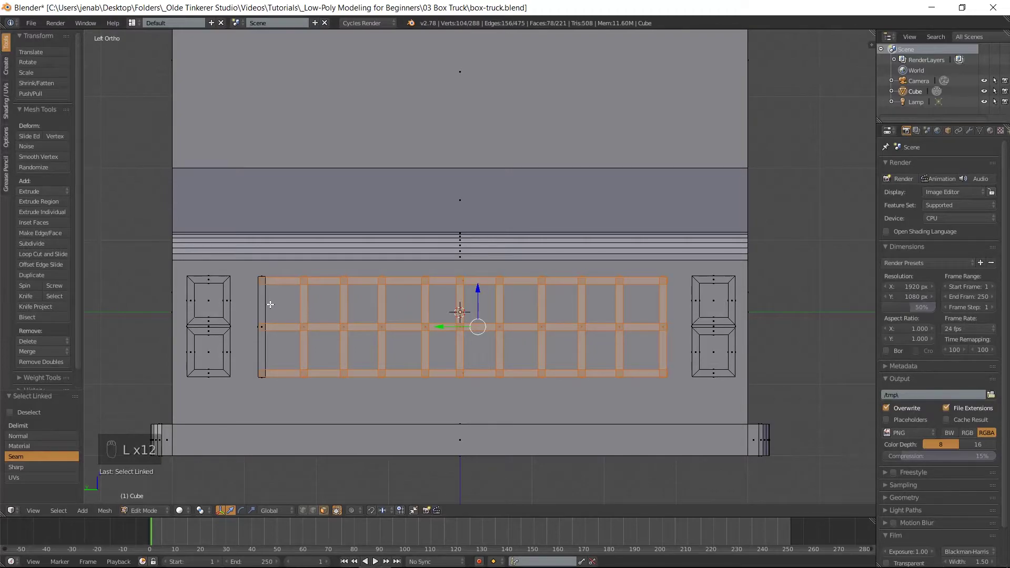
key("l")
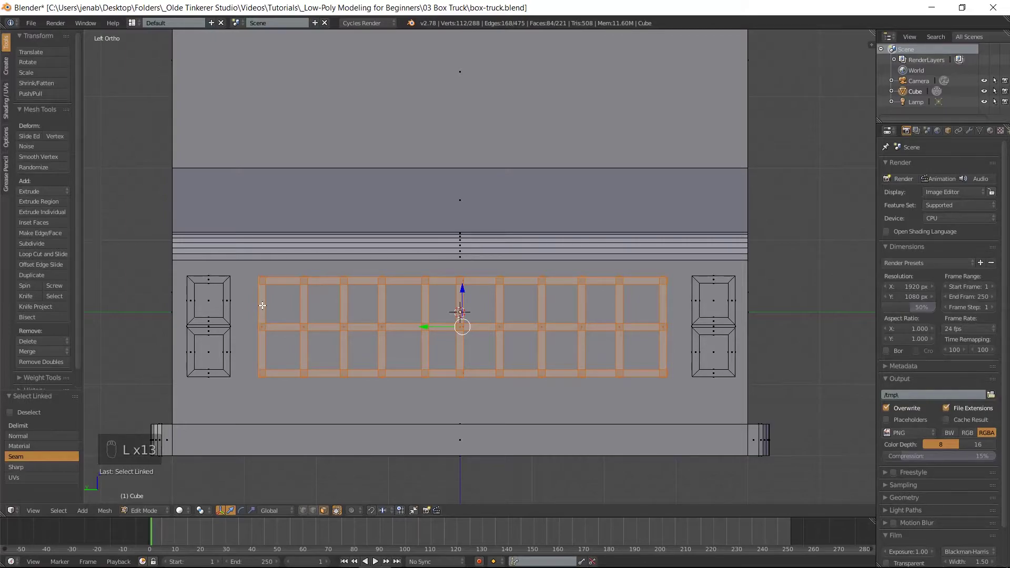
key("KP_1")
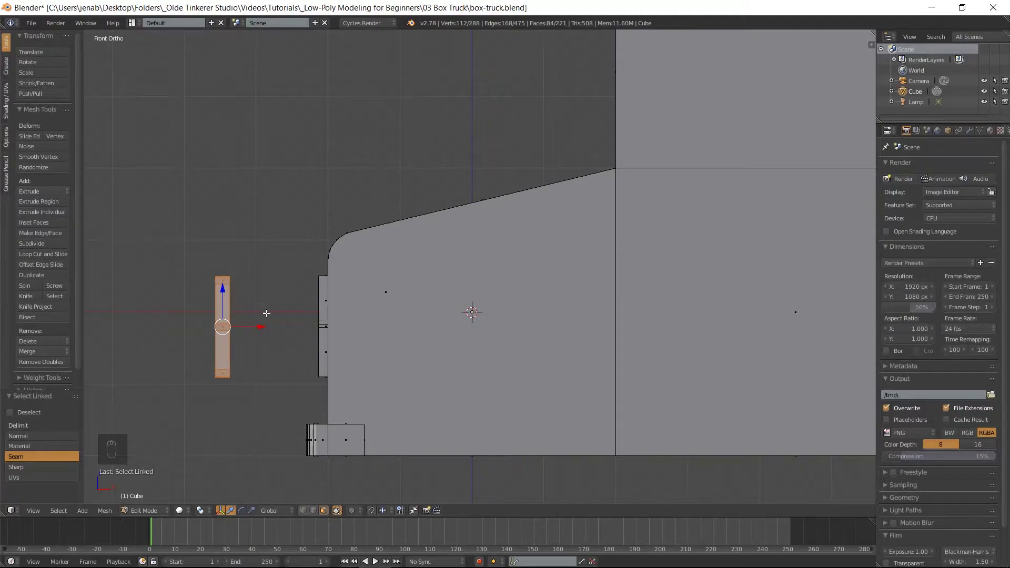
left_click_drag(259, 326, 354, 323)
left_click_drag(324, 288, 325, 288)
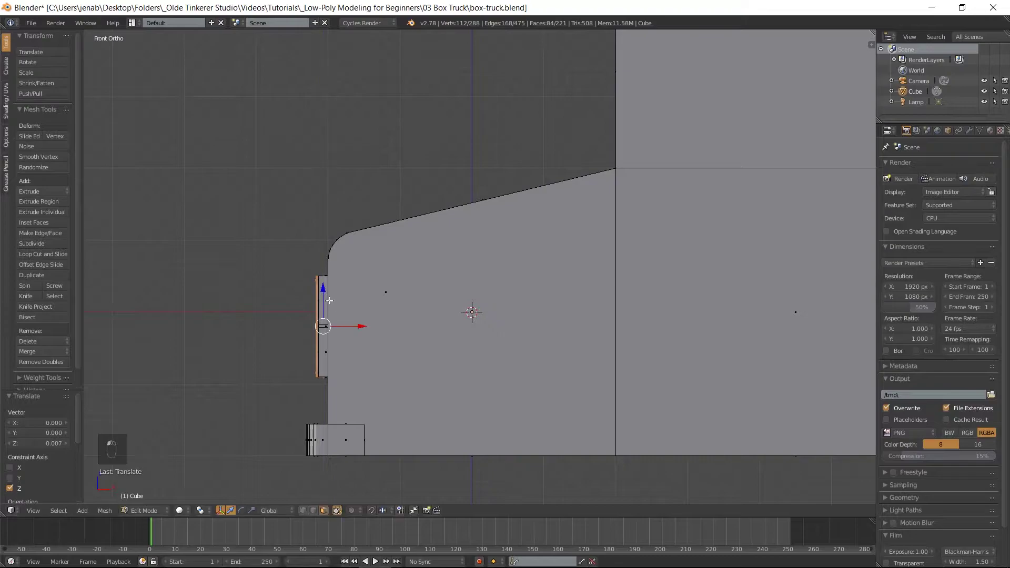
left_click_drag(359, 326, 361, 326)
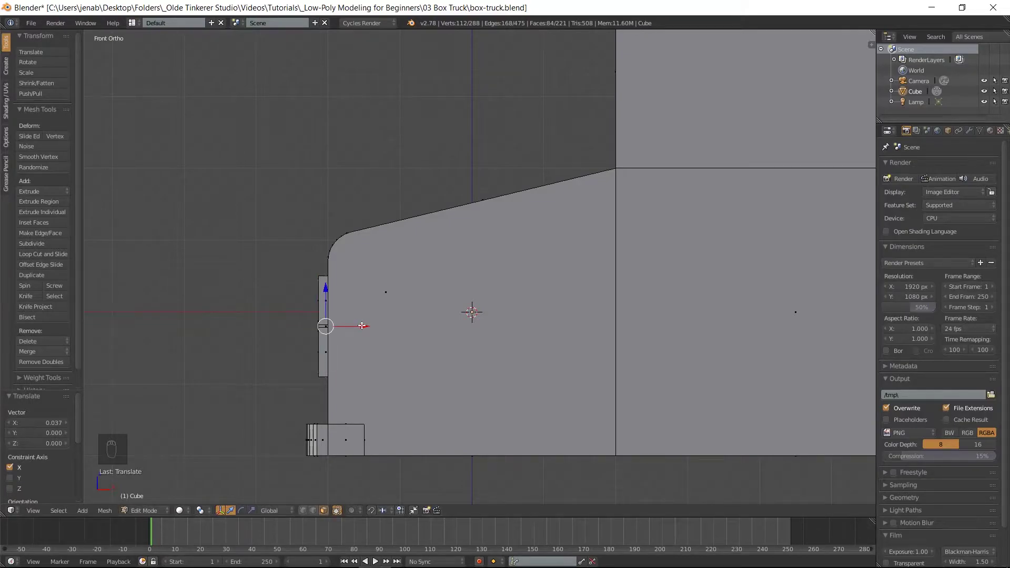
Select the hood's top face with its rounded front bevel faces, inset them together by 0.03 and clear the selection
key("ctrl+KP_3")
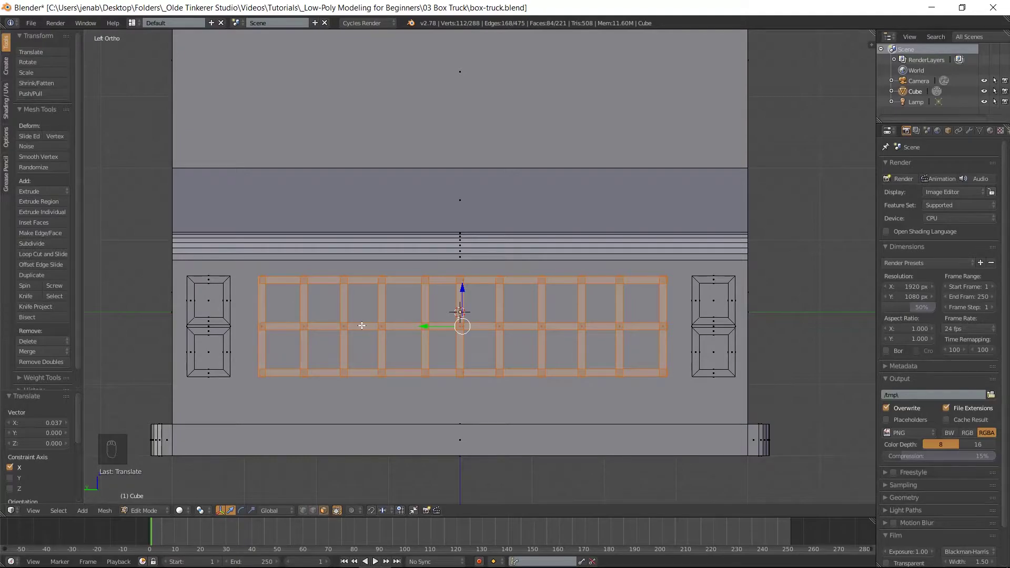
middle_click_drag(462, 209, 462, 242)
right_click(462, 242)
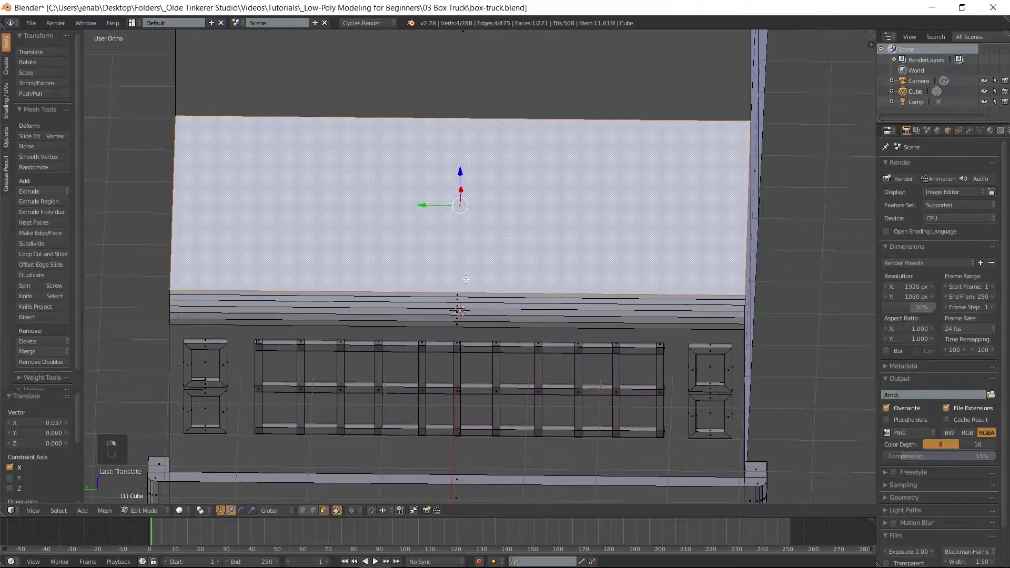
right_click(463, 294, "shift")
right_click(463, 301, "shift")
right_click(463, 308, "shift")
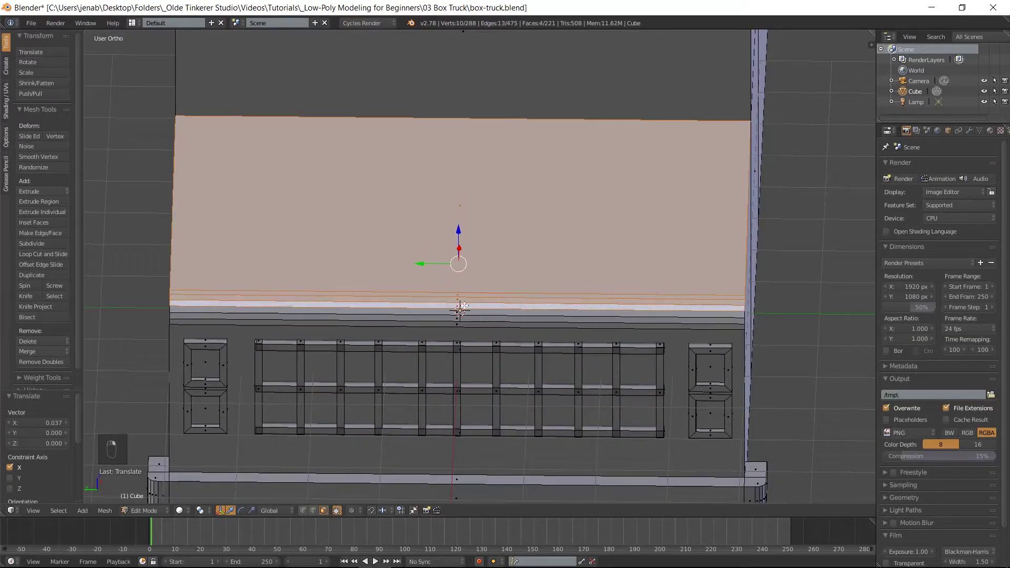
right_click(463, 313, "shift")
right_click(470, 322, "shift")
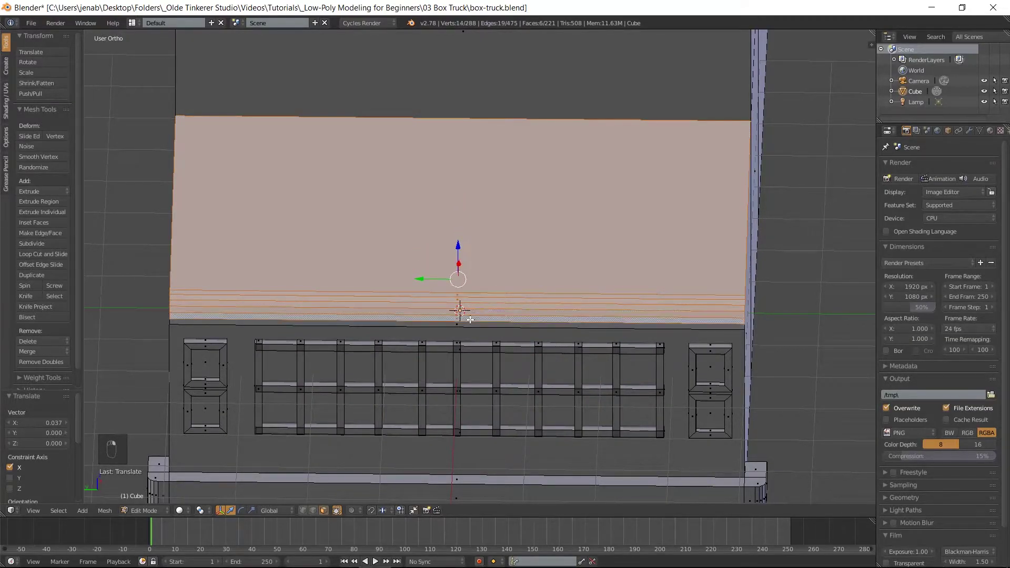
right_click(468, 325, "shift")
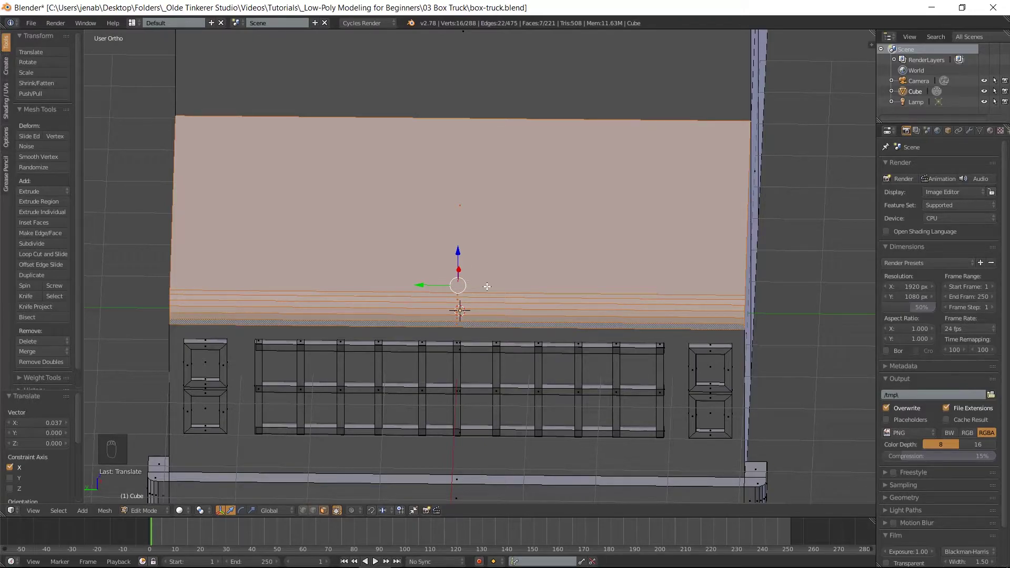
key("i")
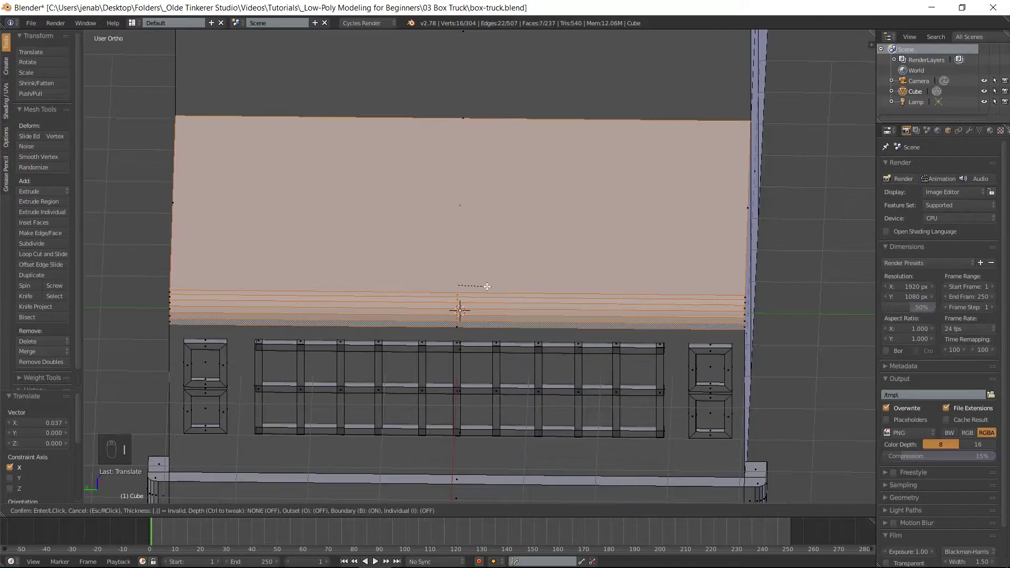
key("Return")
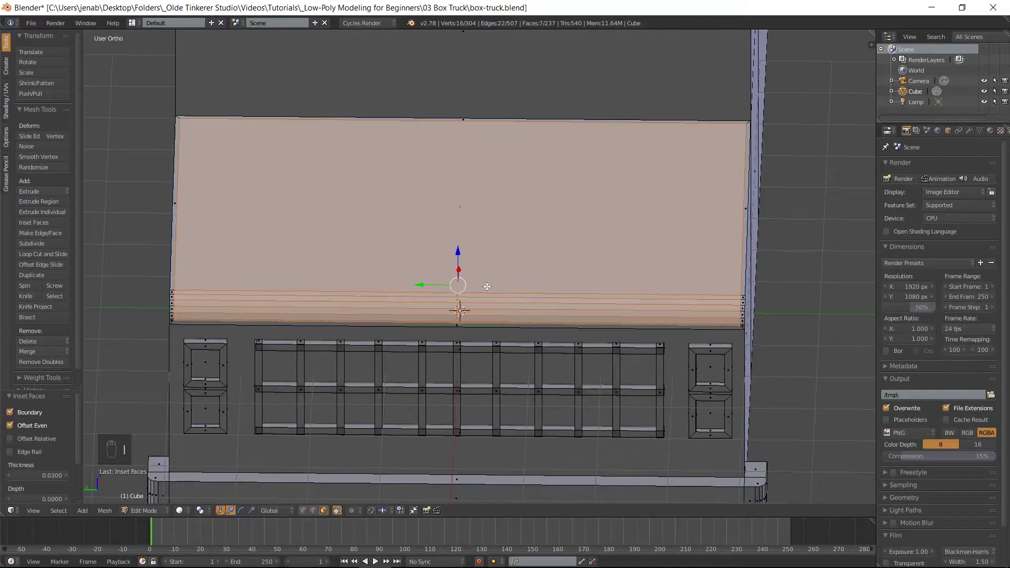
key("ctrl+z")
key("a")
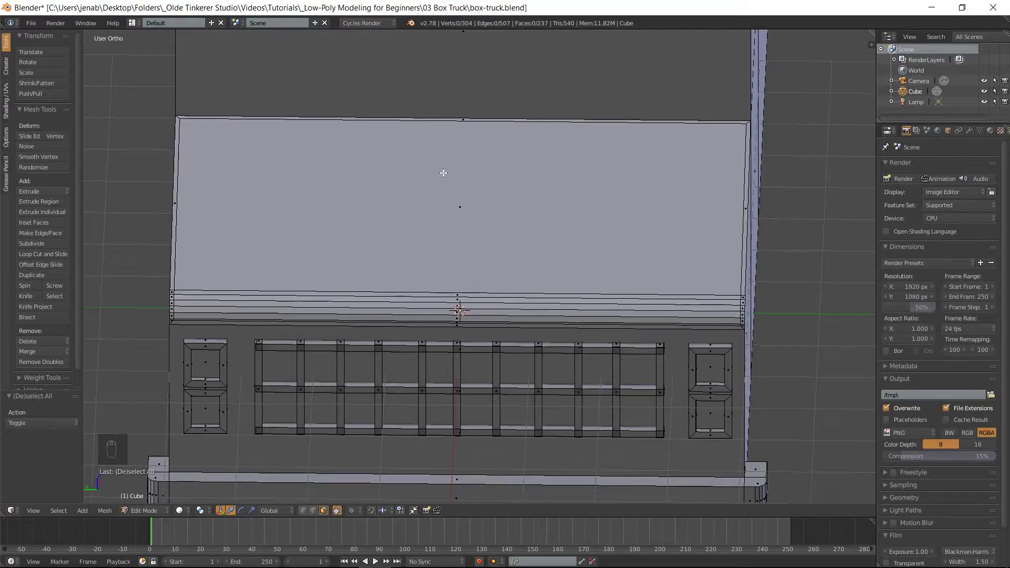
Inset the windshield face above the hood by 0.08
middle_click_drag(430, 171, 467, 361, "shift")
right_click(492, 224)
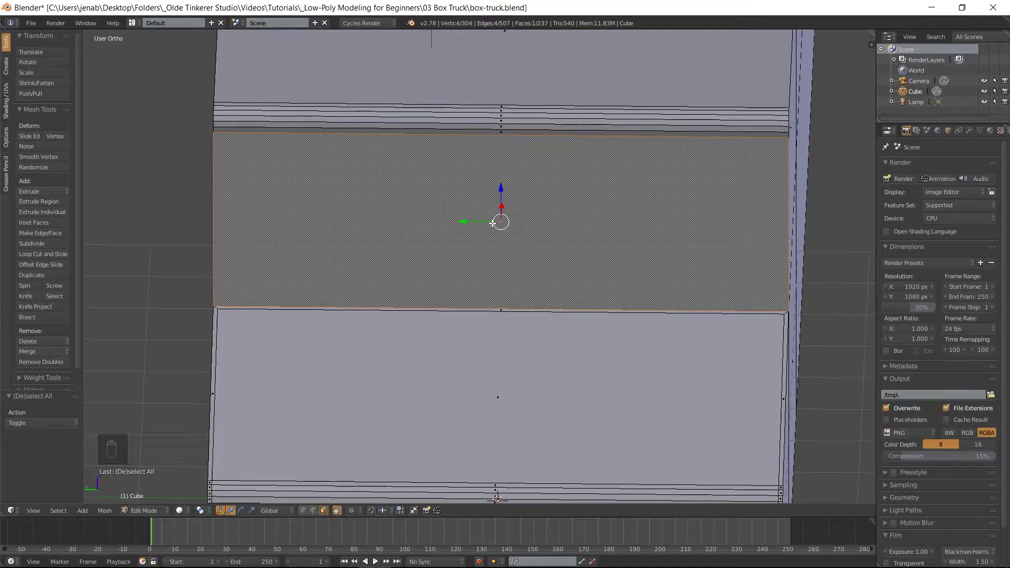
type("i.08")
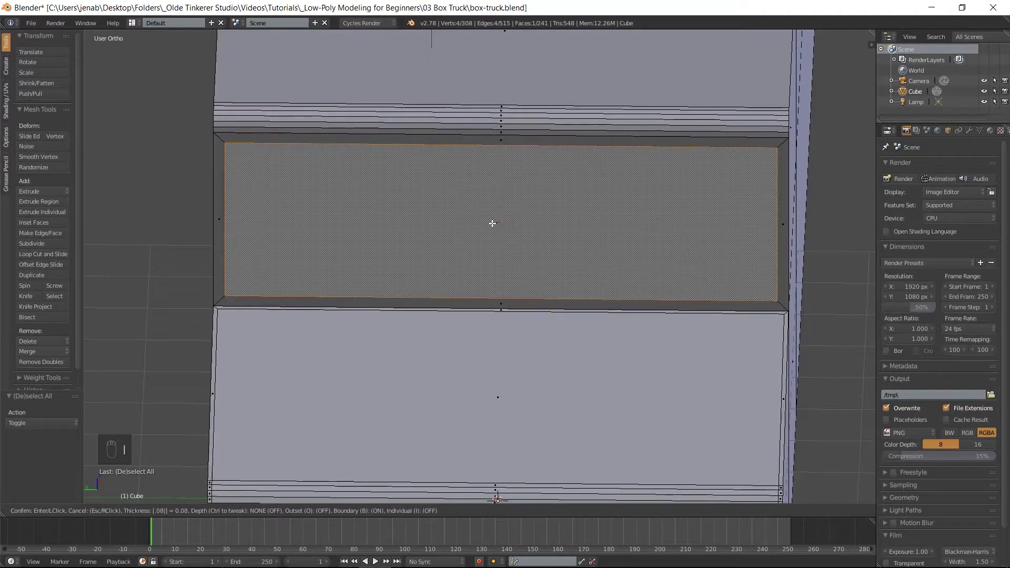
key("Return")
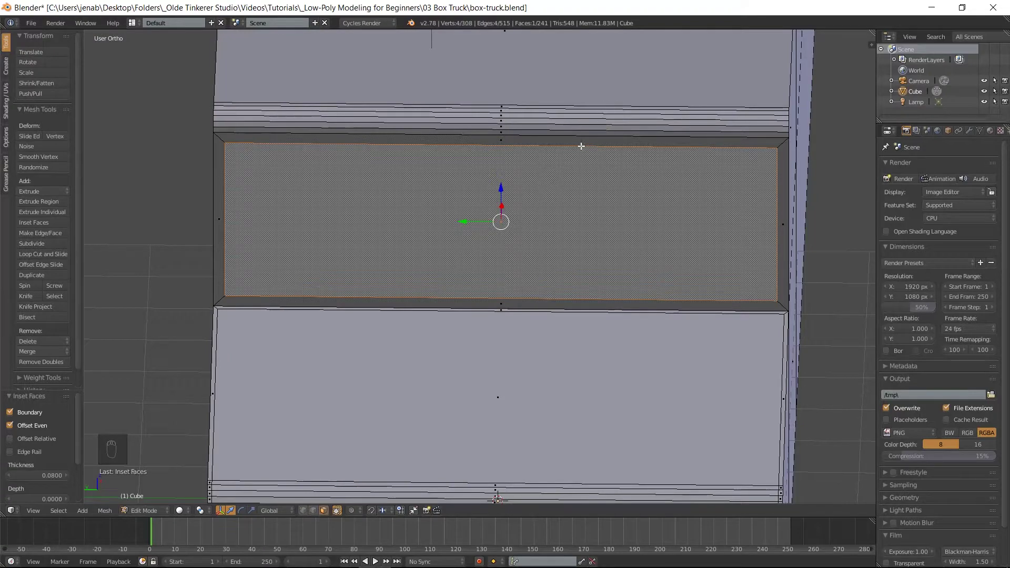
Slope the windshield back by moving its upper inset strip and the roof's rounded front faces about 0.524 along X, and clear the selection
right_click(536, 139)
right_click(525, 128, "shift")
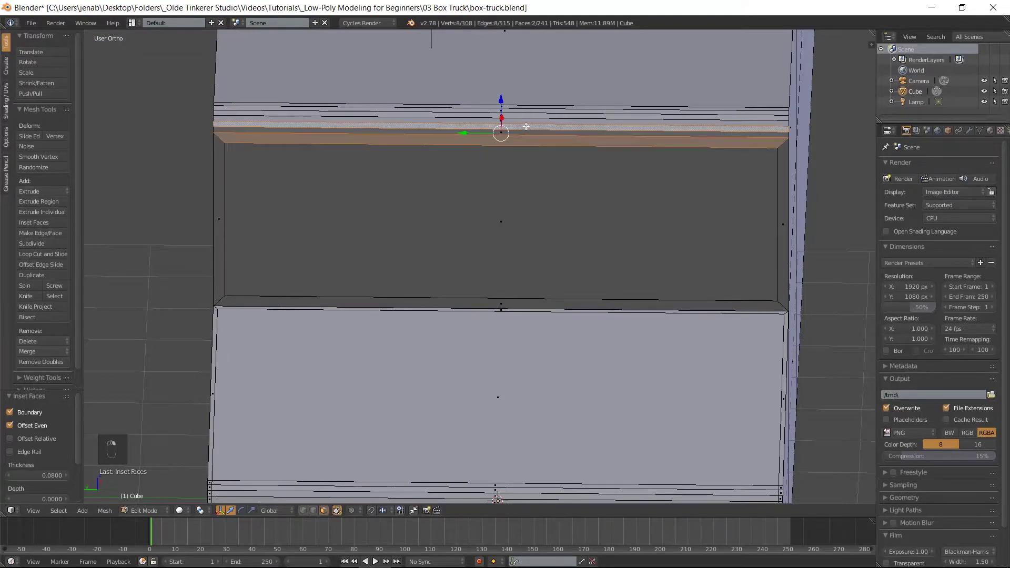
right_click(525, 118, "shift")
right_click(525, 113, "shift")
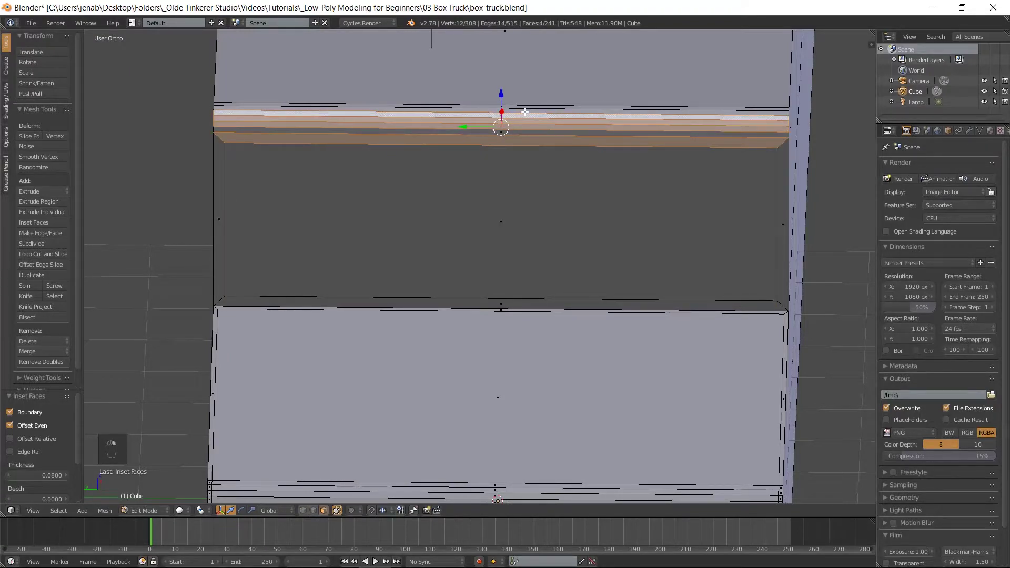
right_click(525, 109, "shift")
right_click(525, 108, "shift")
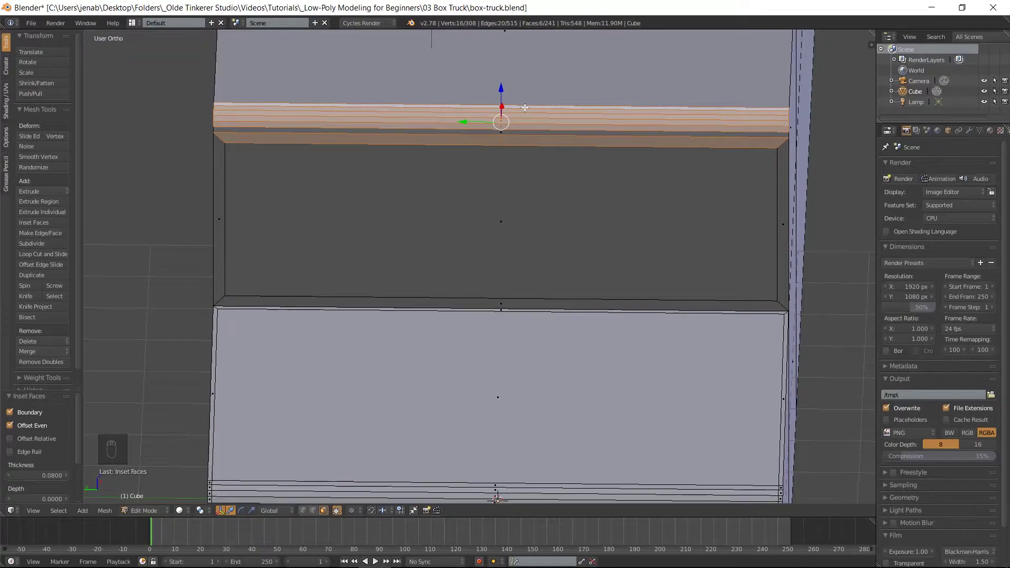
right_click(519, 133, "shift")
key("KP_1")
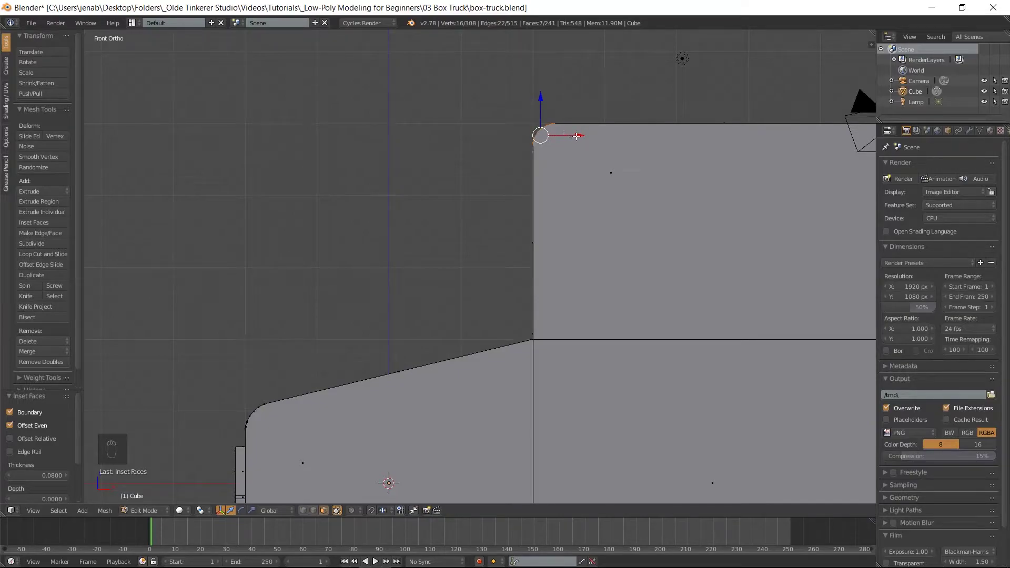
scroll(576, 135, "up", 2)
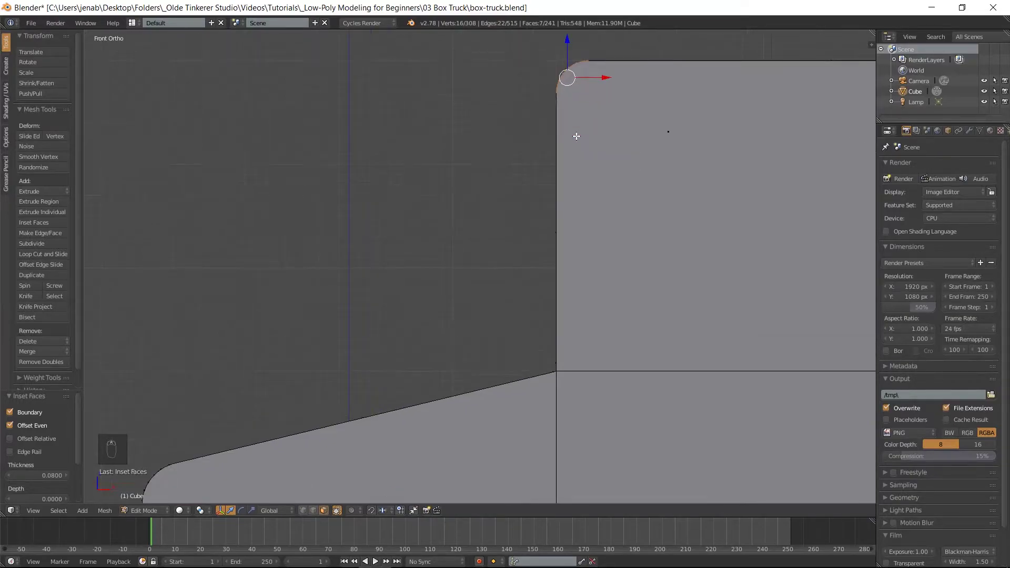
middle_click_drag(602, 129, 454, 285, "shift")
scroll(453, 284, "down", 1)
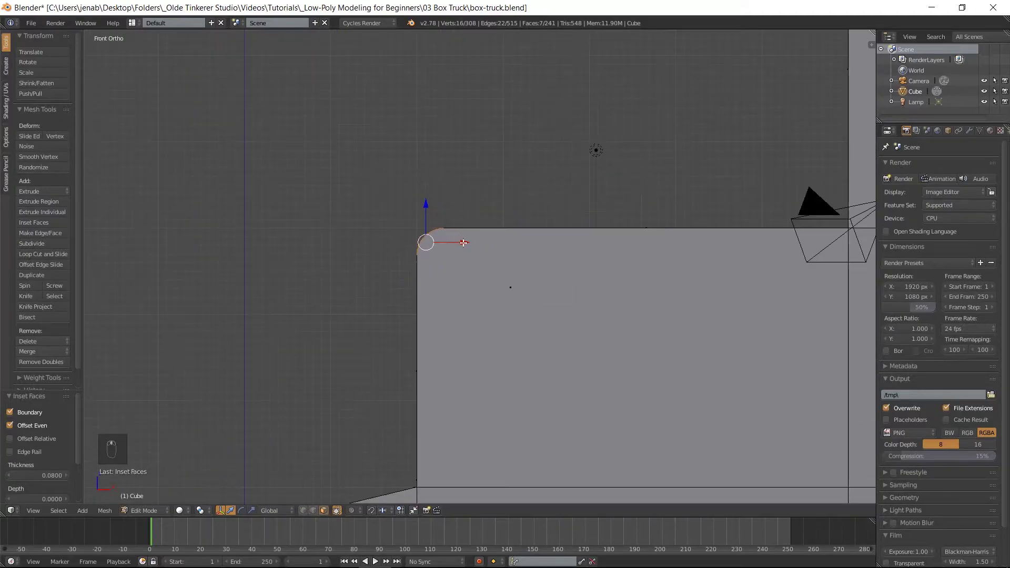
left_click(462, 242)
left_click_drag(463, 243, 508, 239)
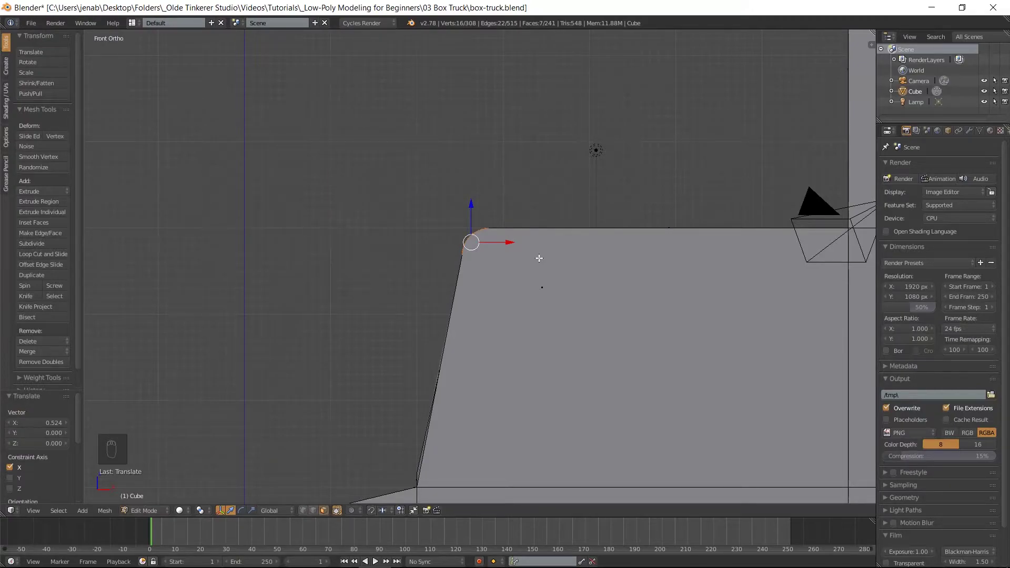
key("a")
Select the upper and lower cab side faces on both sides of the truck and inset them by 0.1 as doors
scroll(584, 291, "down", 4)
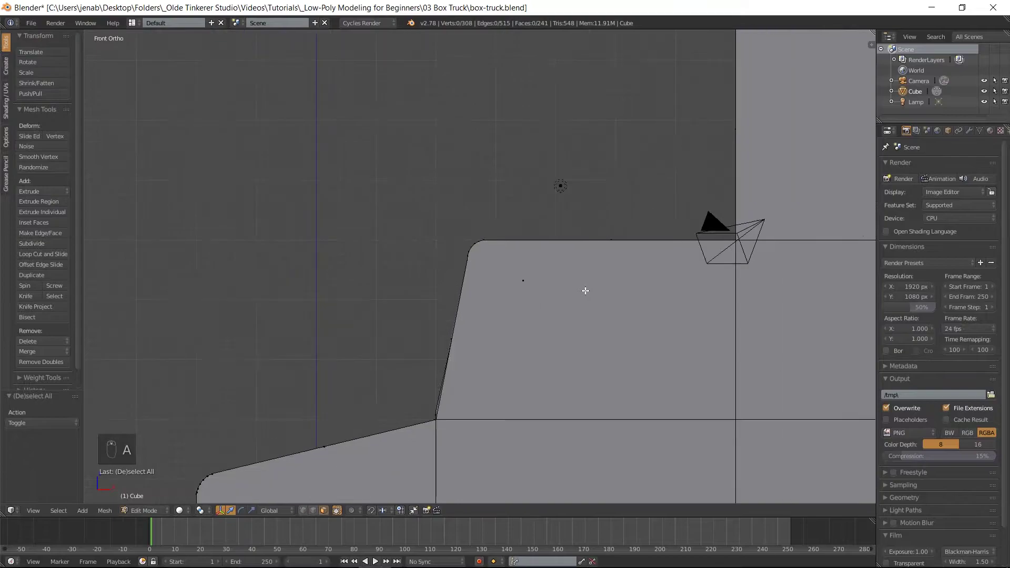
middle_click_drag(581, 314, 503, 221, "shift")
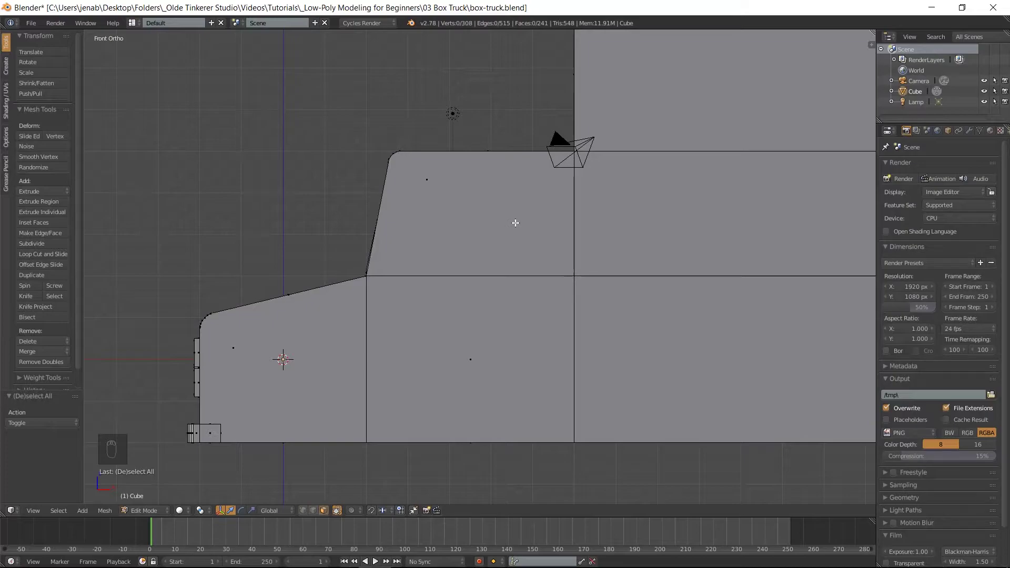
right_click(468, 218)
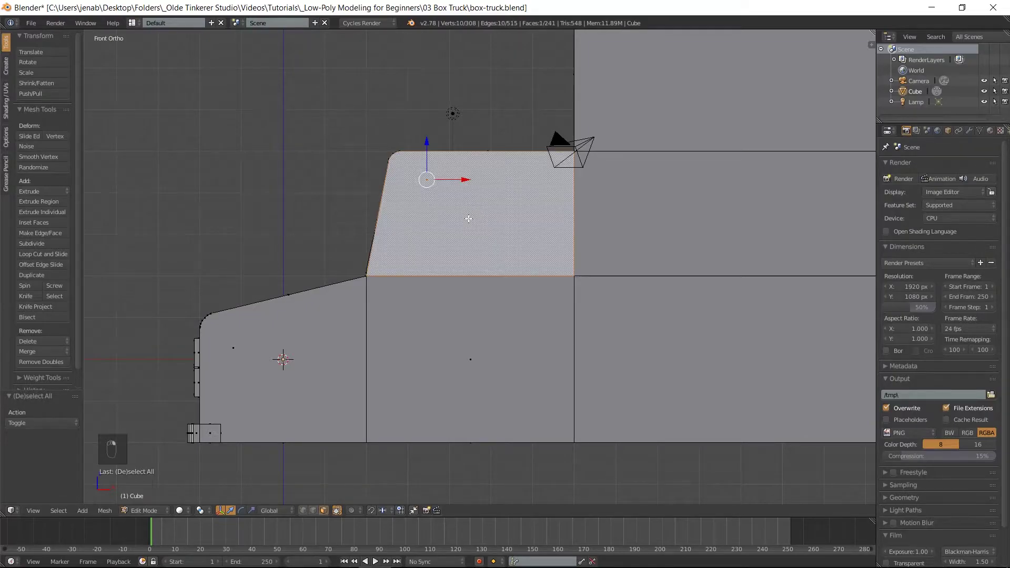
right_click(477, 329, "shift")
middle_click_drag(435, 326, 406, 326)
right_click(375, 248, "shift")
right_click(377, 341, "shift")
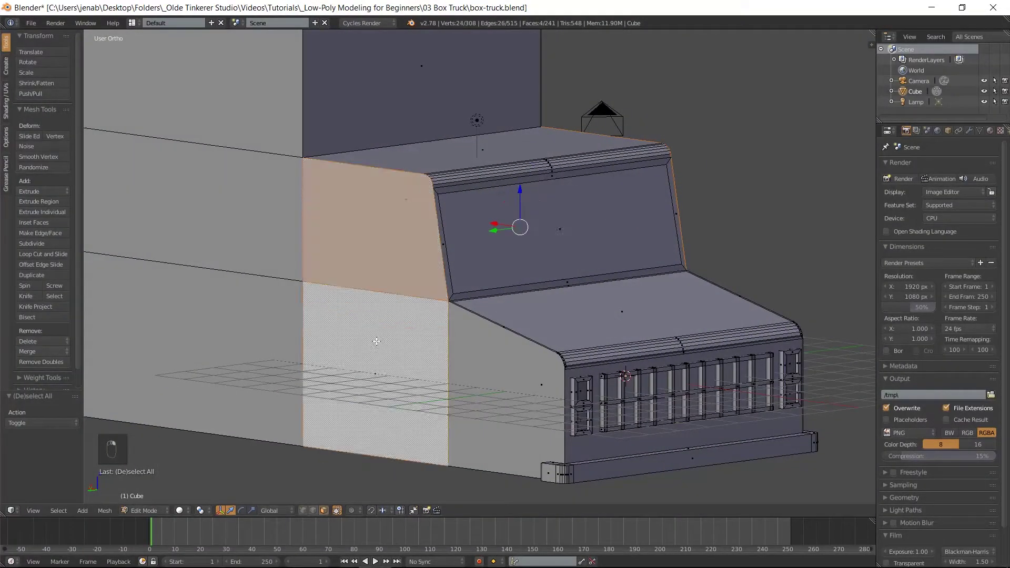
middle_click_drag(593, 323, 416, 322)
key("KP_1")
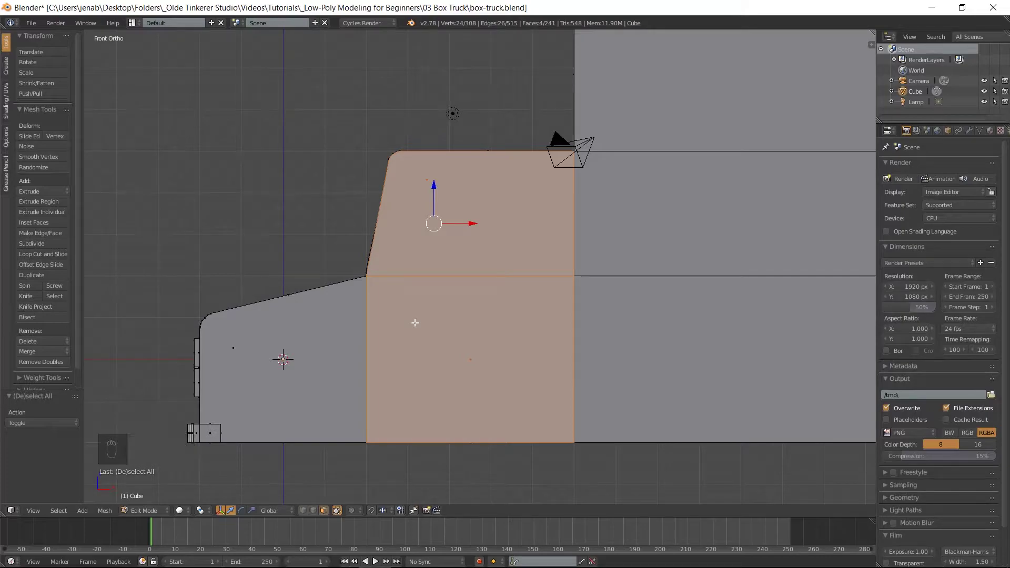
type("i")
type(".1")
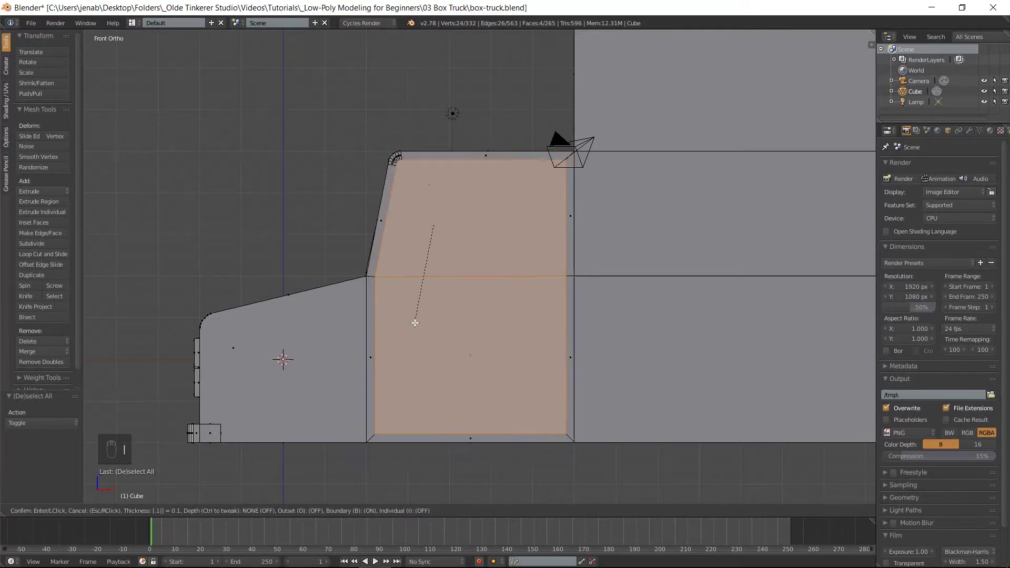
key("Return")
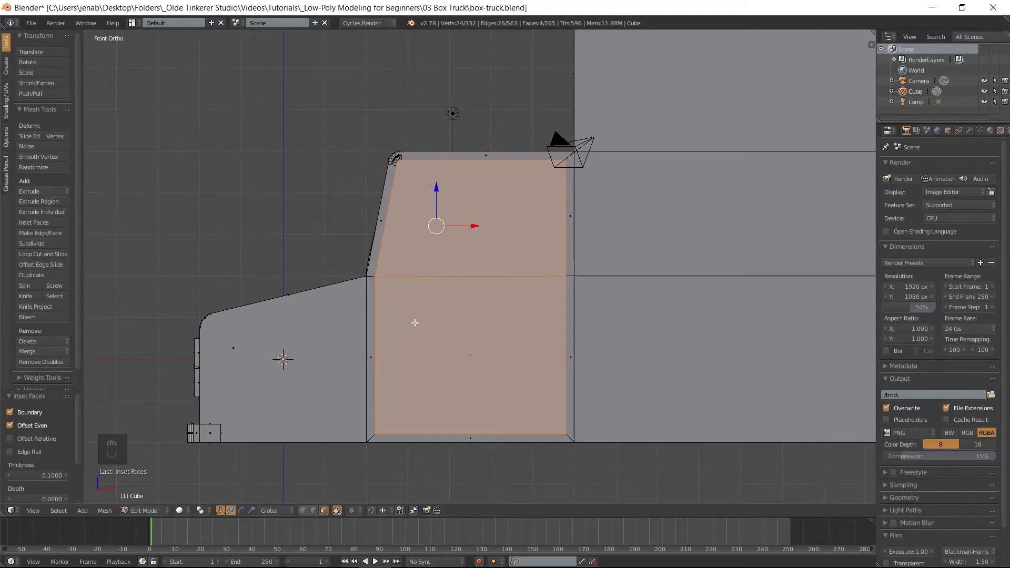
Add a cube for a door handle and move it about -3.526 along X, in front of the truck
key("shift+a")
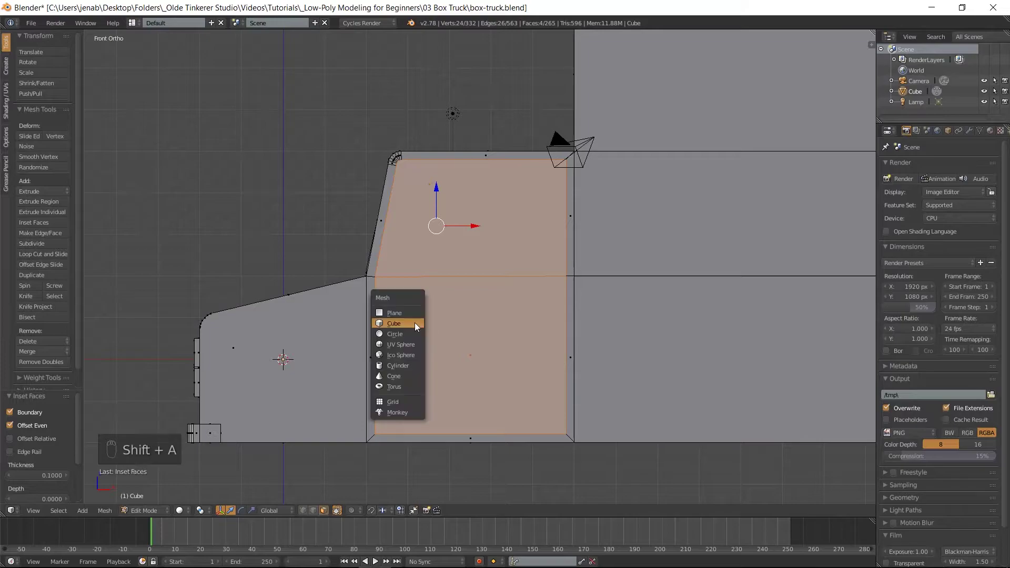
left_click(414, 323)
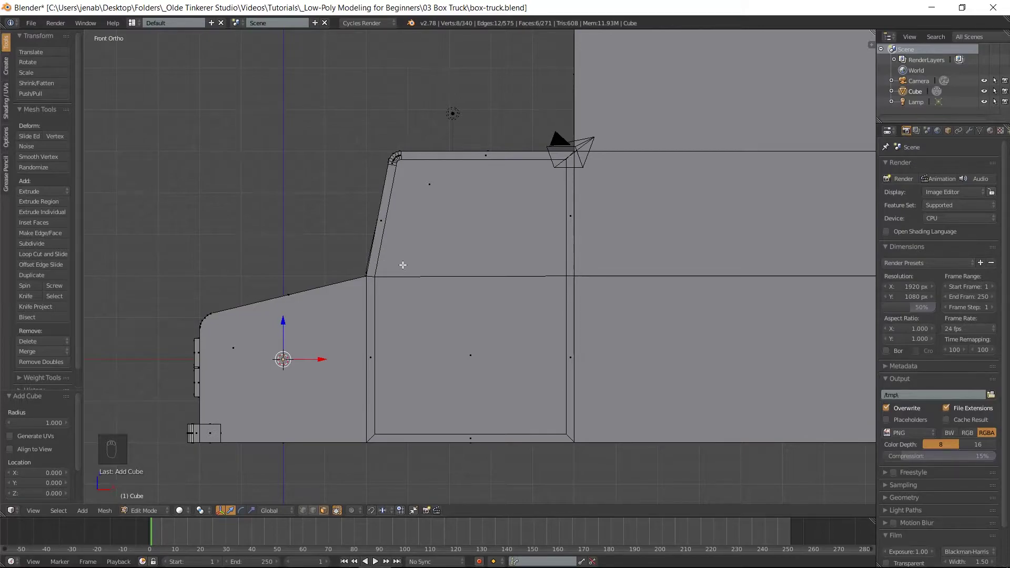
left_click_drag(322, 359, 175, 360)
middle_click_drag(299, 334, 441, 286, "shift")
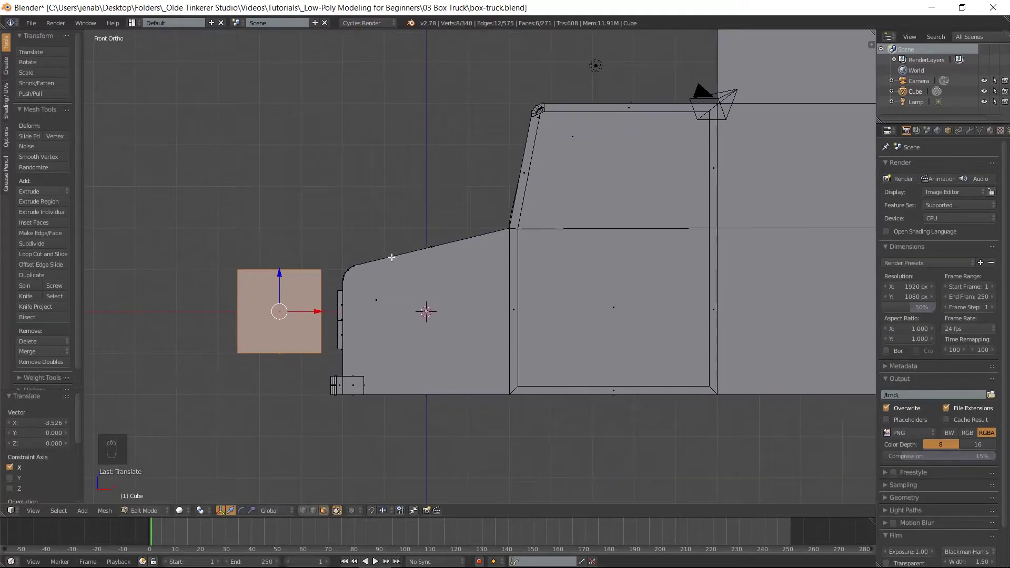
Scale the new cube to 0.7 along X, 0.3 along Z and 0.1 along Y to form a flat handle block
type("sx.7")
key("Return")
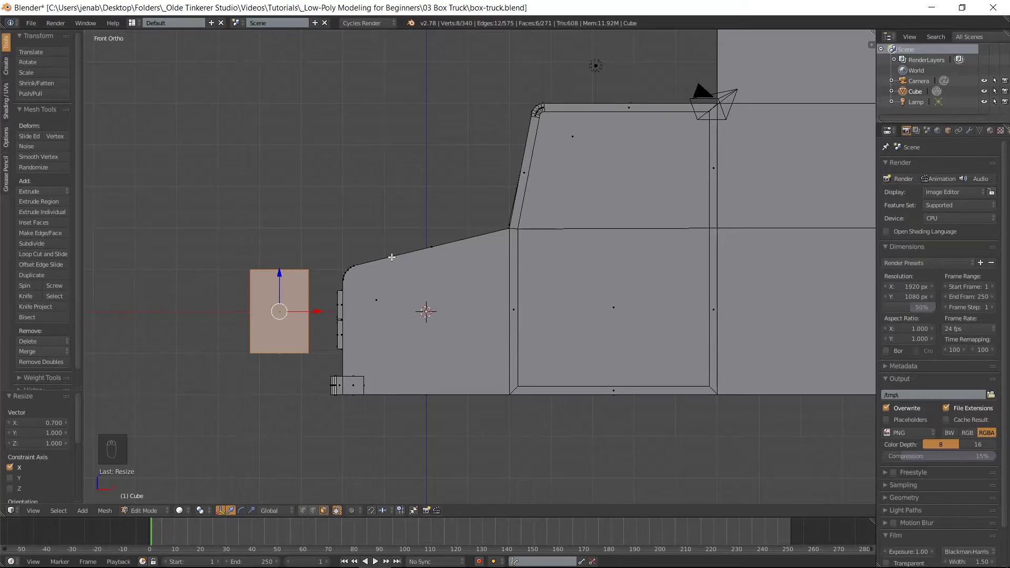
type("sz.3")
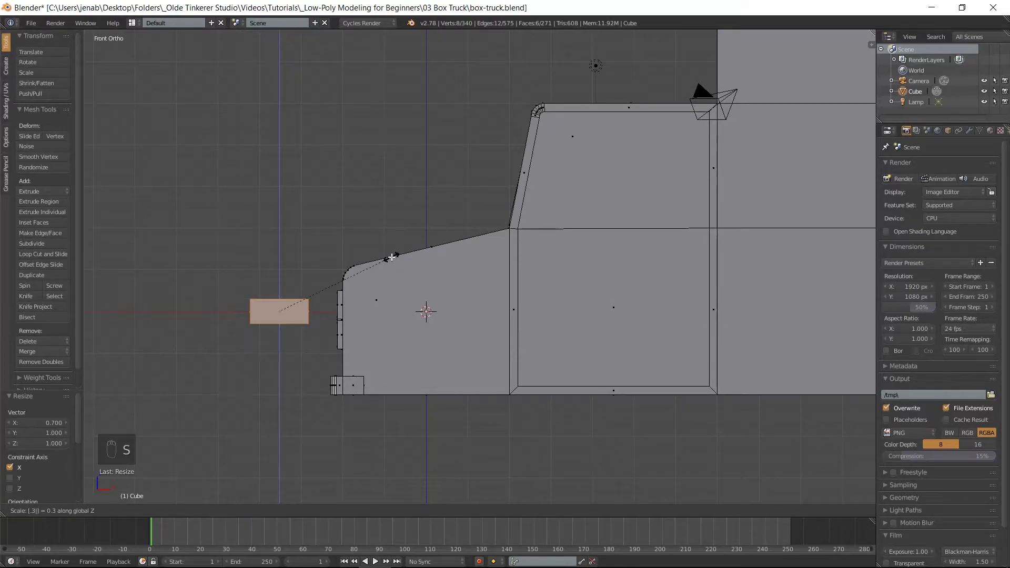
key("Return")
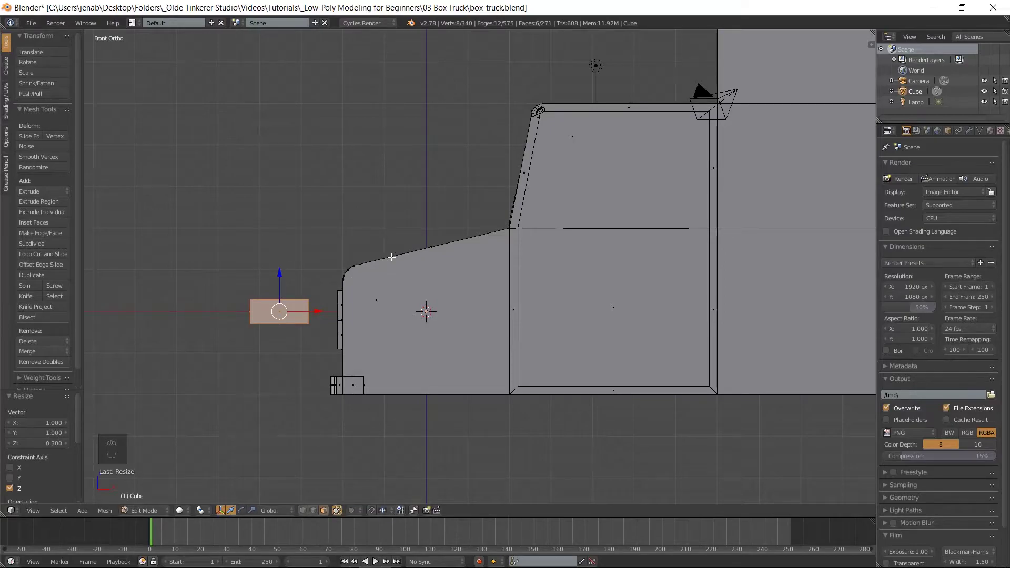
key("ctrl+KP_3")
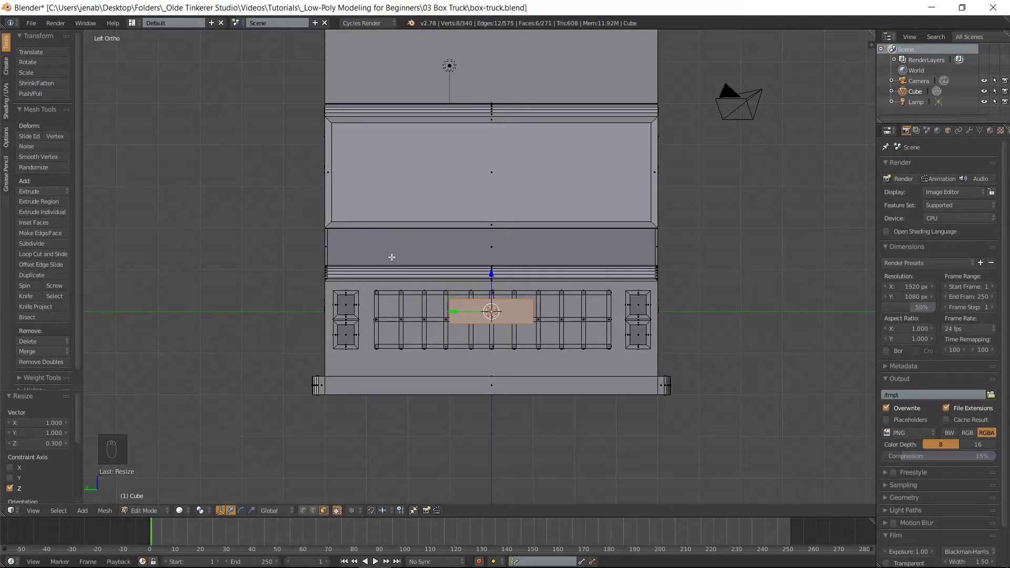
type("sy")
type(".1")
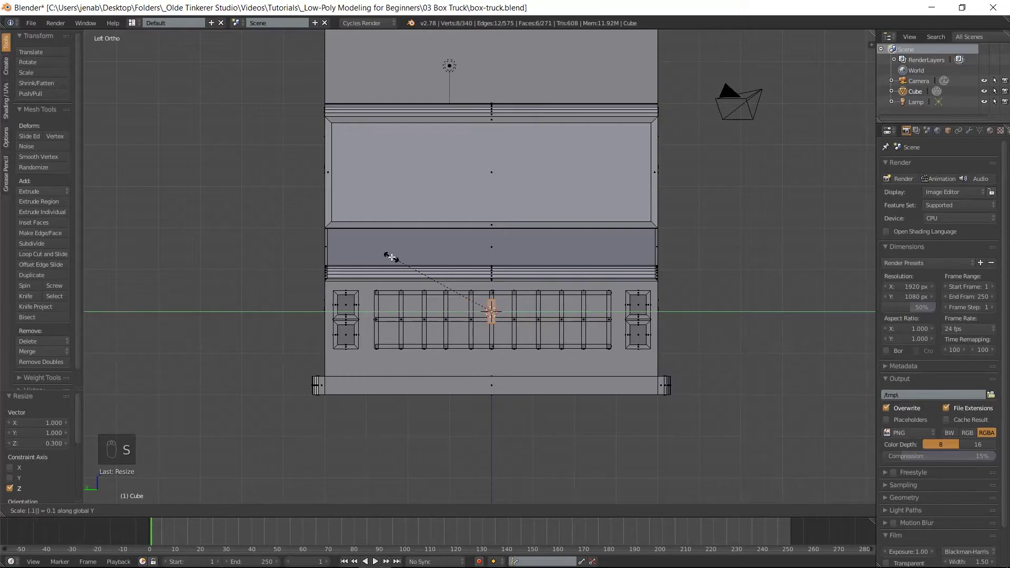
key("Return")
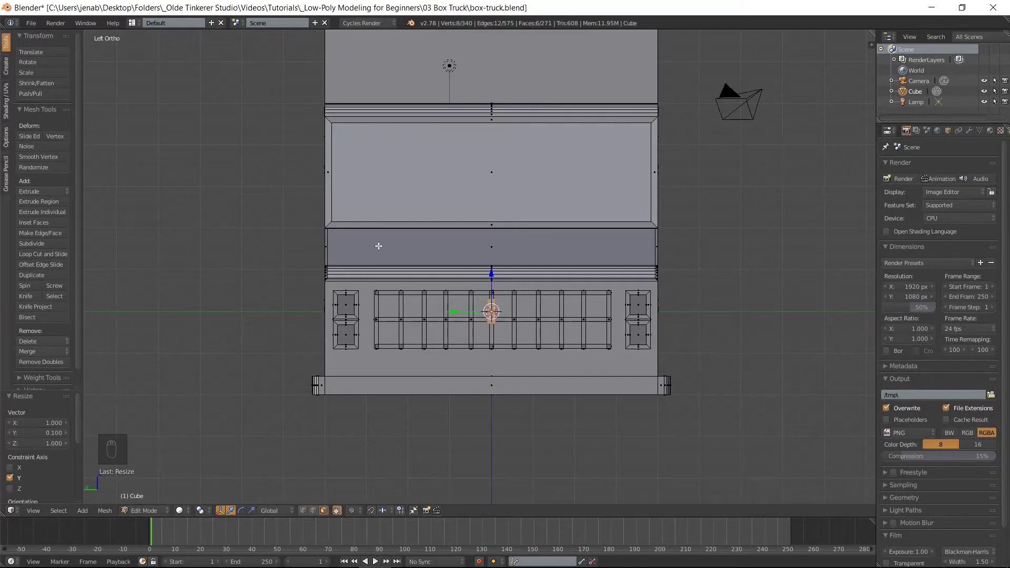
Select the handle block's lower outer edge in edge mode and move it about -0.053 along Y to slant the outer face
key("ctrl+Tab")
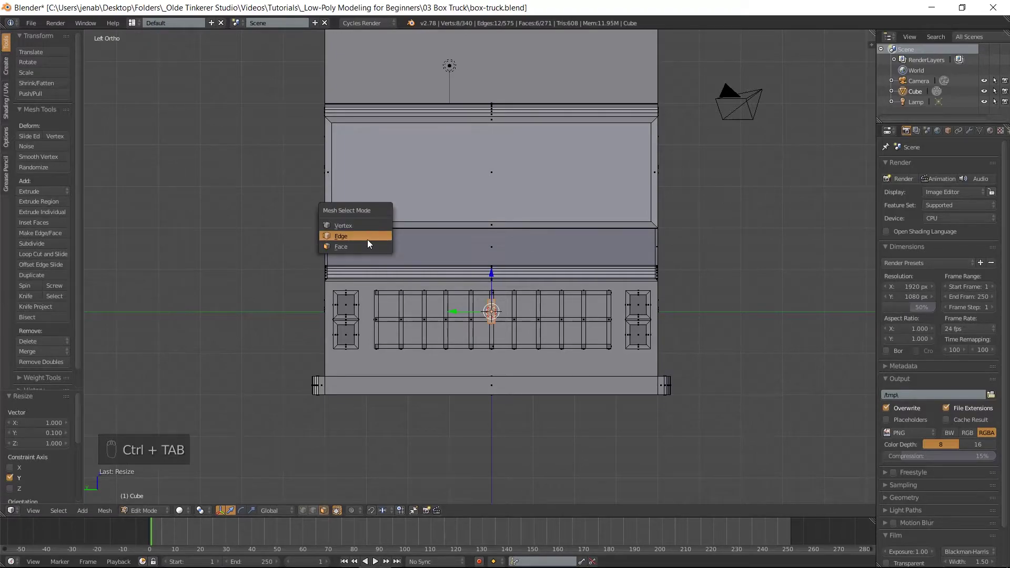
left_click(367, 240)
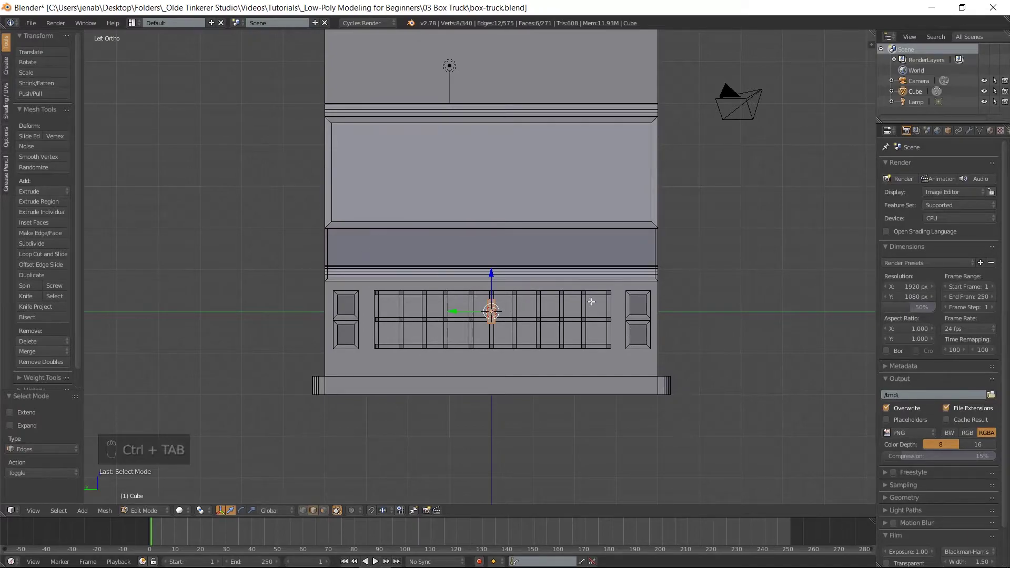
middle_click_drag(597, 299, 558, 318)
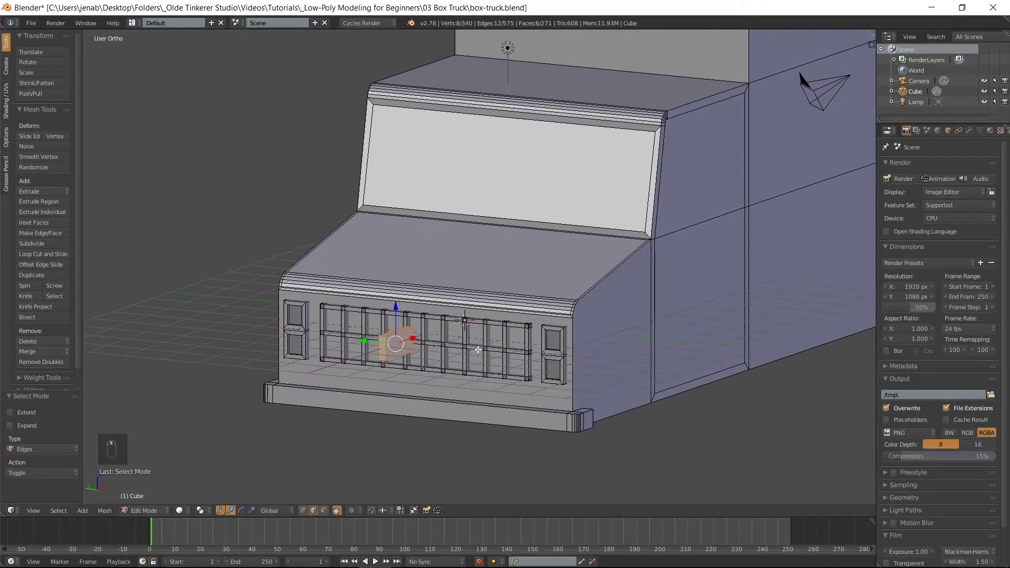
right_click(404, 355)
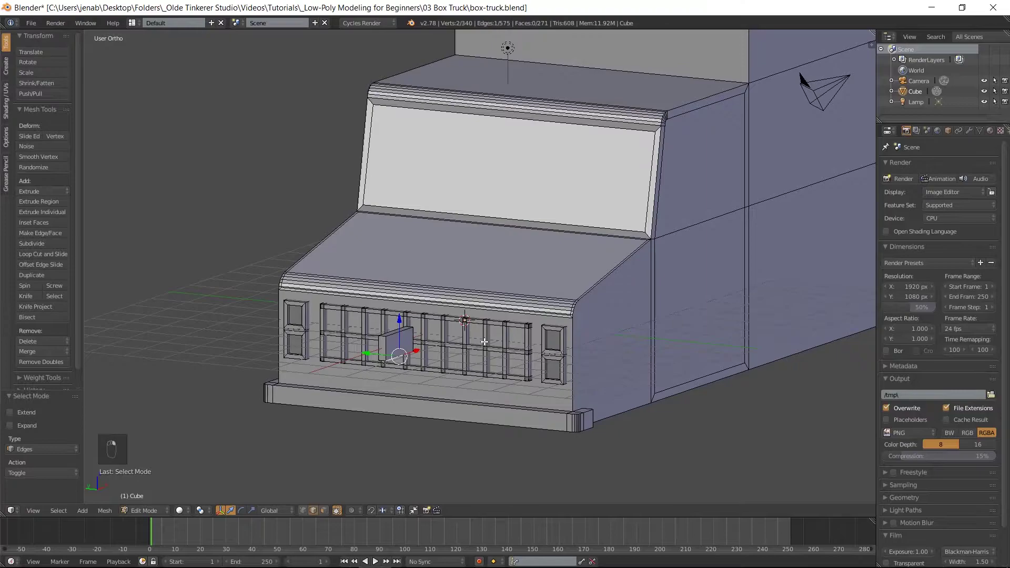
key("ctrl+KP_3")
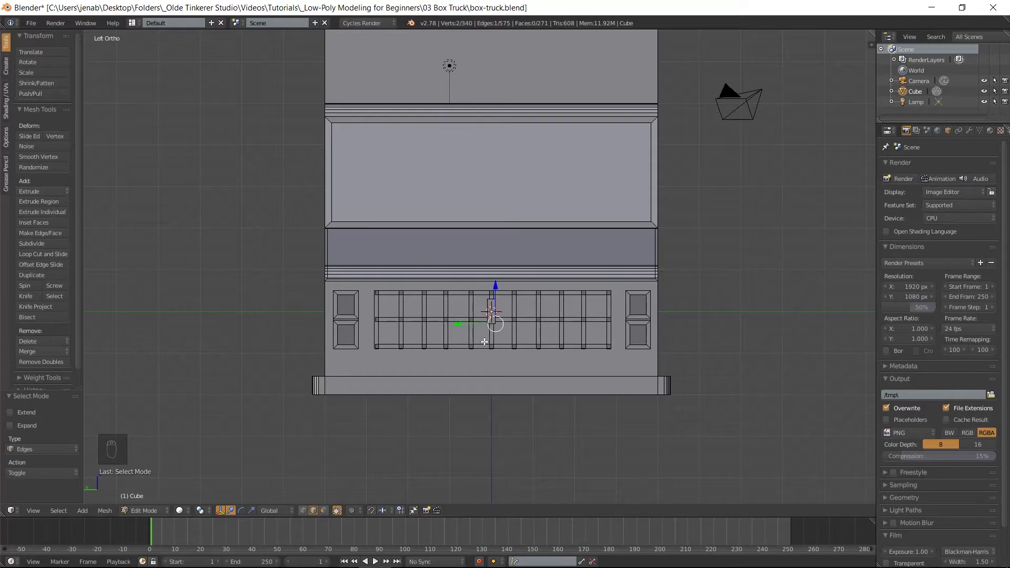
scroll(484, 342, "up", 2)
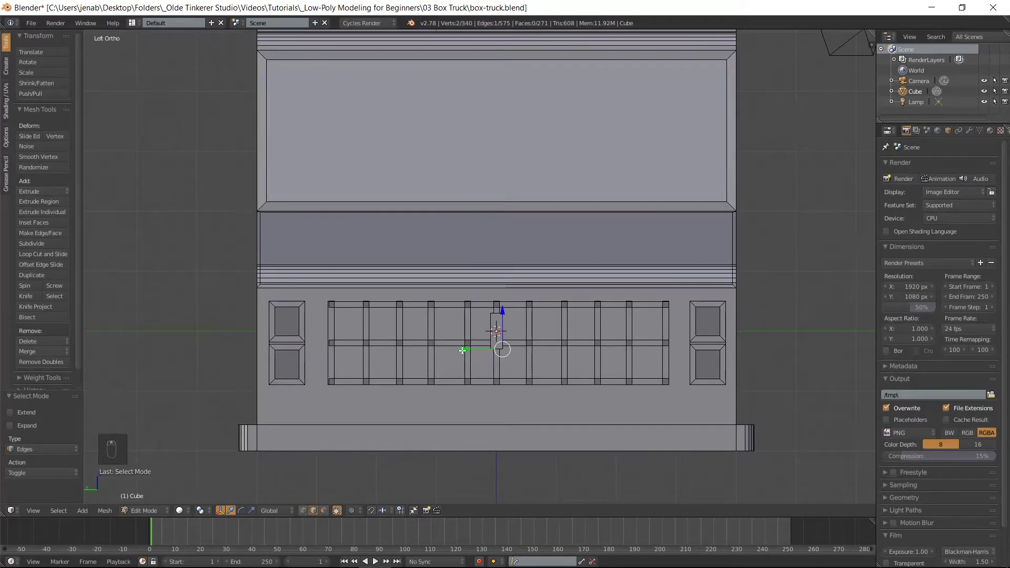
left_click_drag(463, 350, 465, 350)
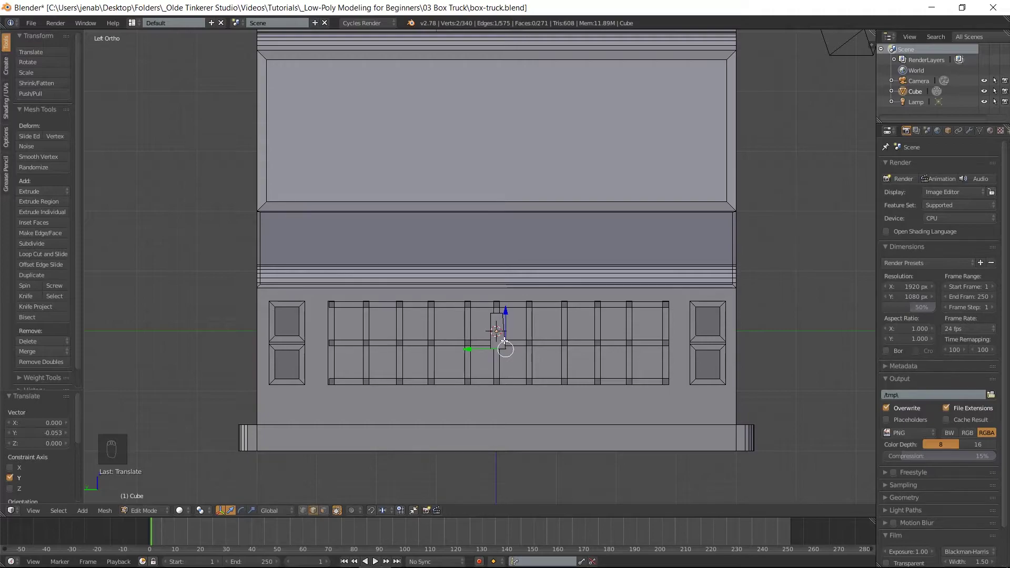
Select the whole linked handle block and scale it uniformly by 0.5
key("l")
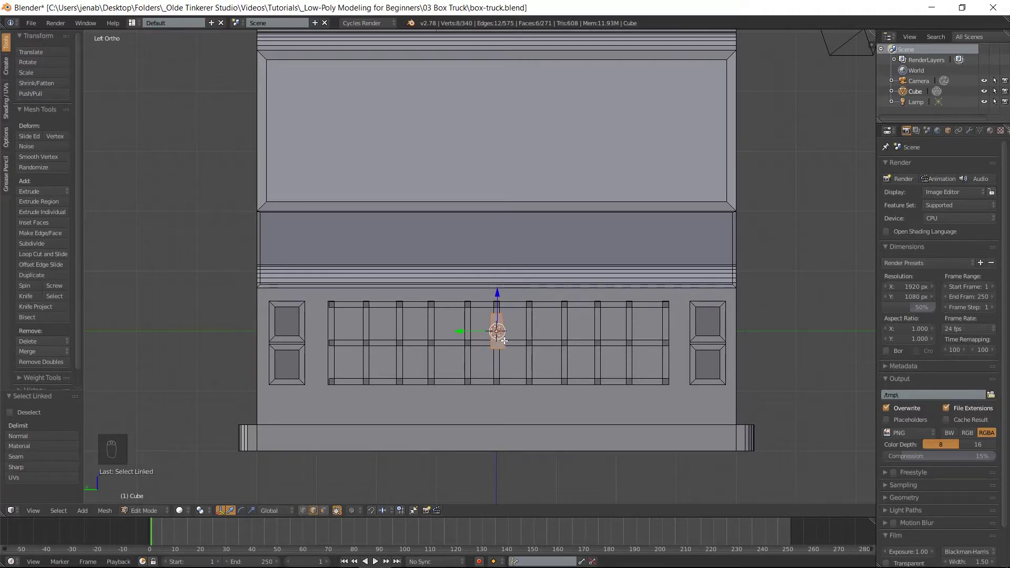
type("s.5")
key("Return")
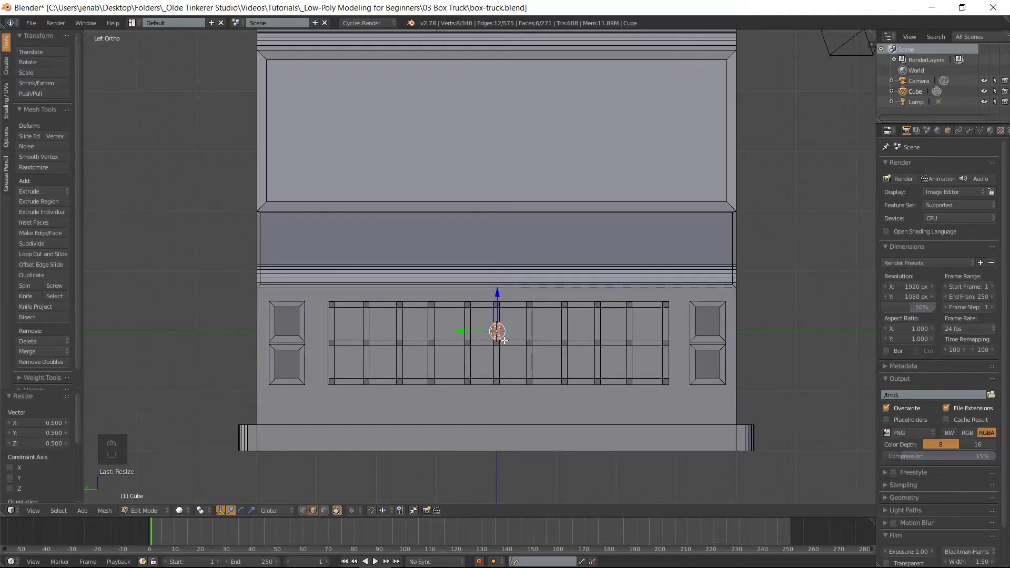
Move the handle about -4.037 along Y, back along X and 1.431 up along Z onto the lower door panel's upper rear corner
key("g")
key("y")
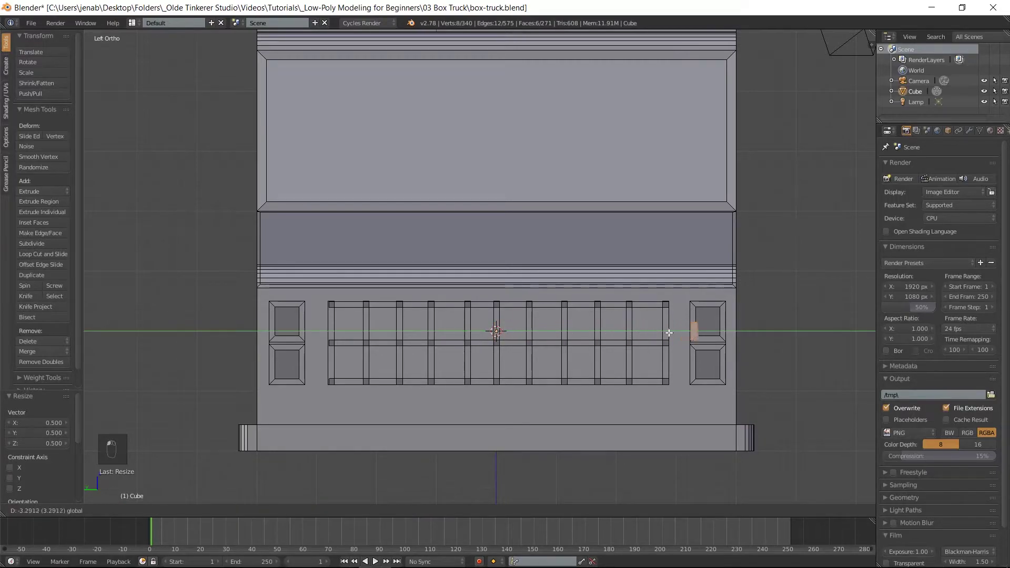
left_click(703, 331)
key("KP_1")
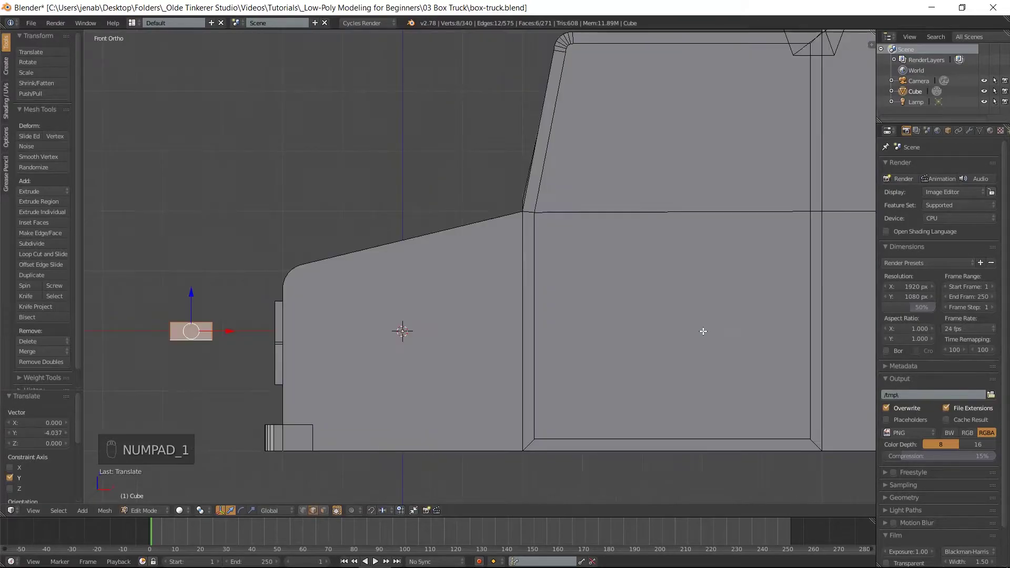
left_click_drag(232, 332, 759, 212)
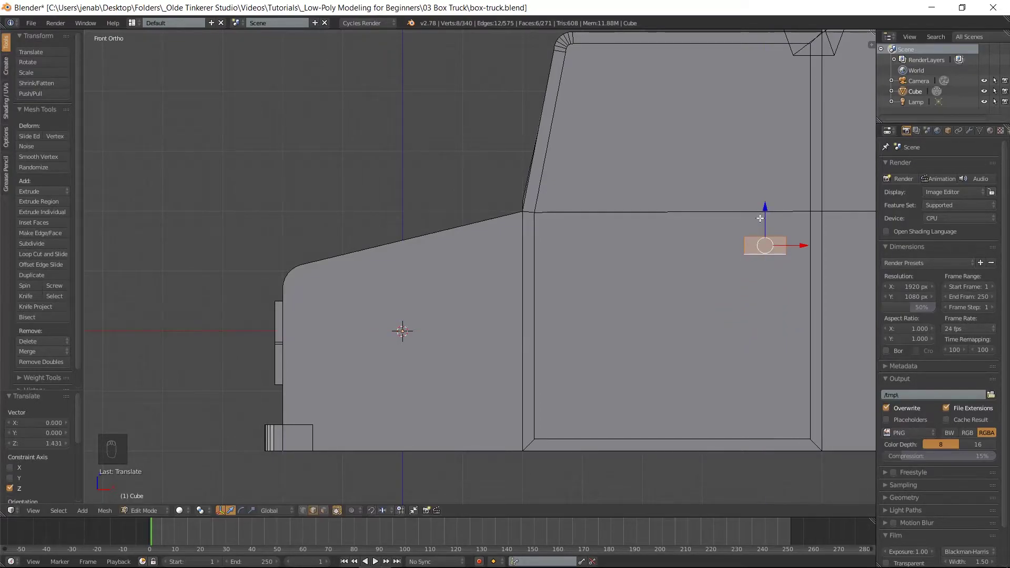
middle_click_drag(661, 275, 774, 277)
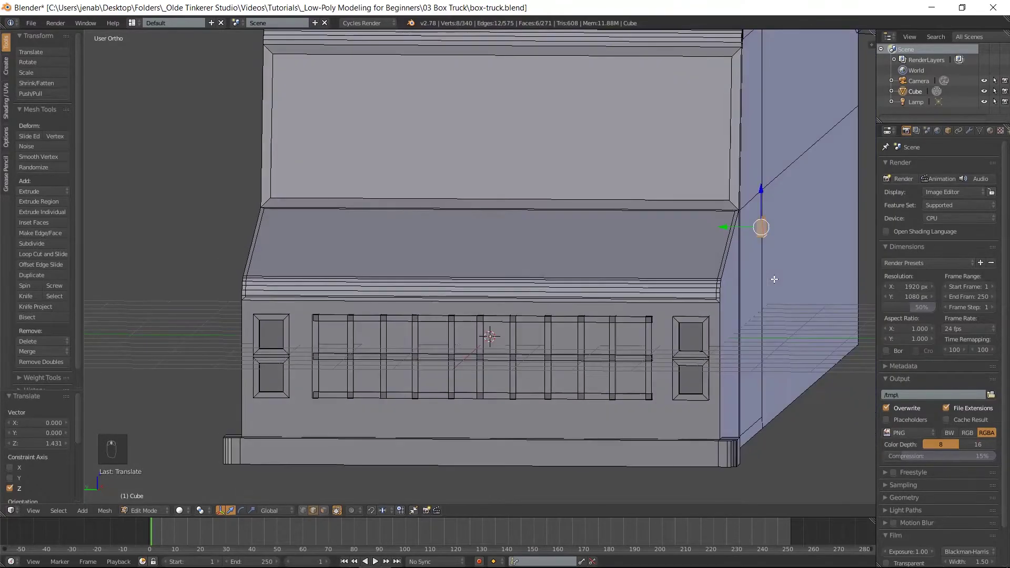
key("ctrl+KP_3")
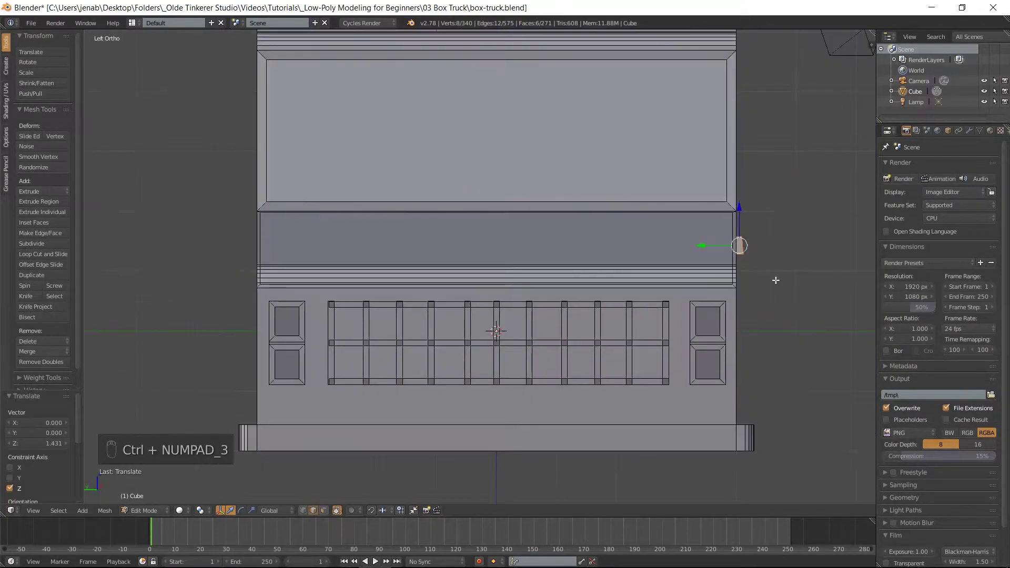
key("z")
scroll(771, 284, "up", 1)
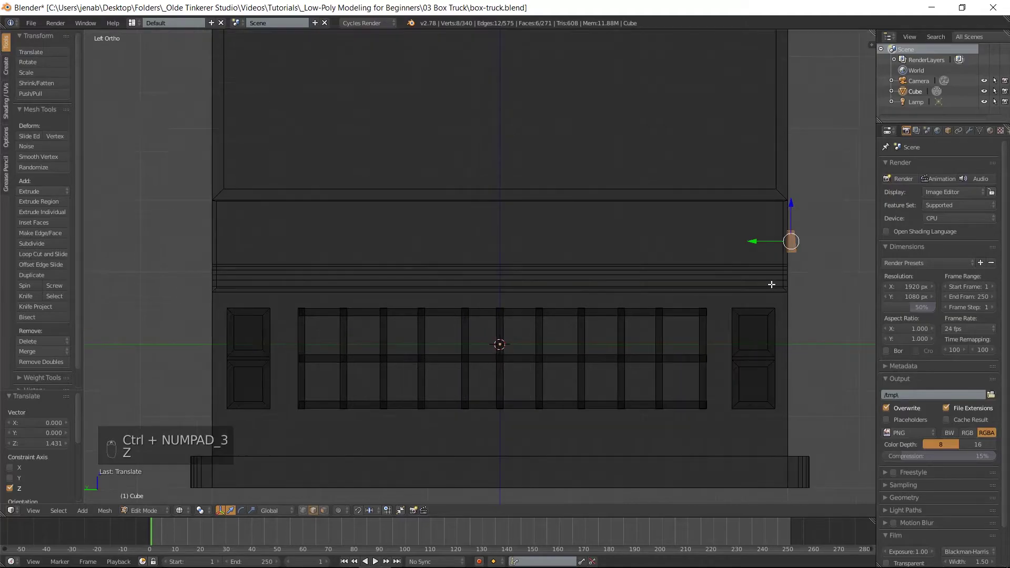
key("z")
scroll(771, 284, "down", 2)
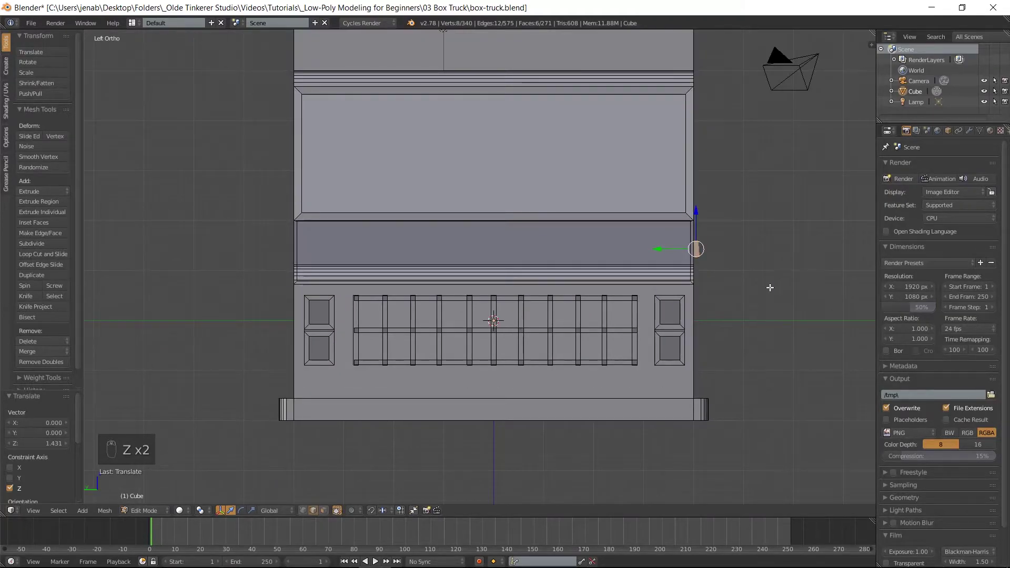
Duplicate the door handle, rotate the copy 180° about Z and move it about 8.078 along Y to the opposite door
key("shift+d")
right_click(770, 288)
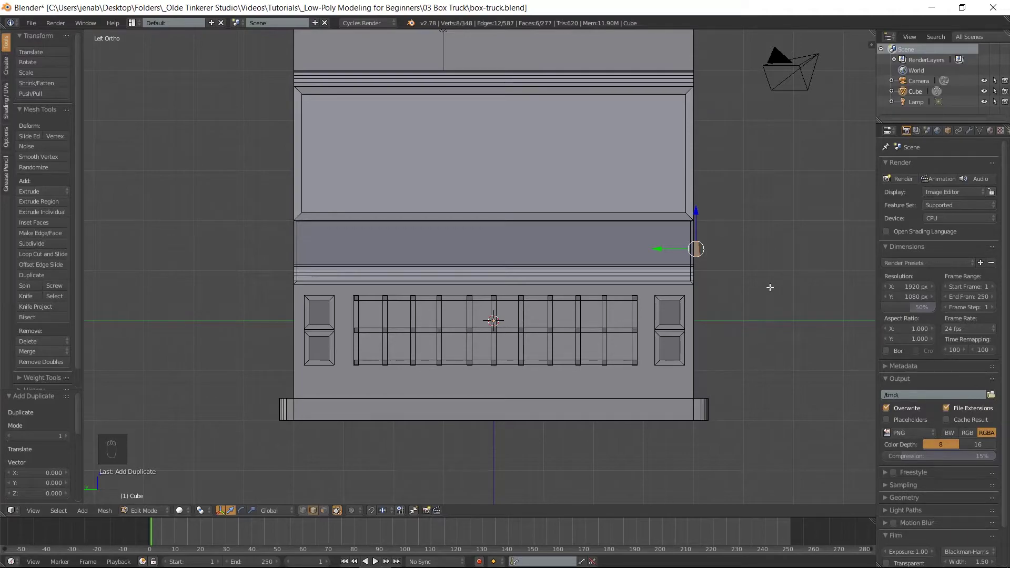
type("rz180")
left_click(770, 288)
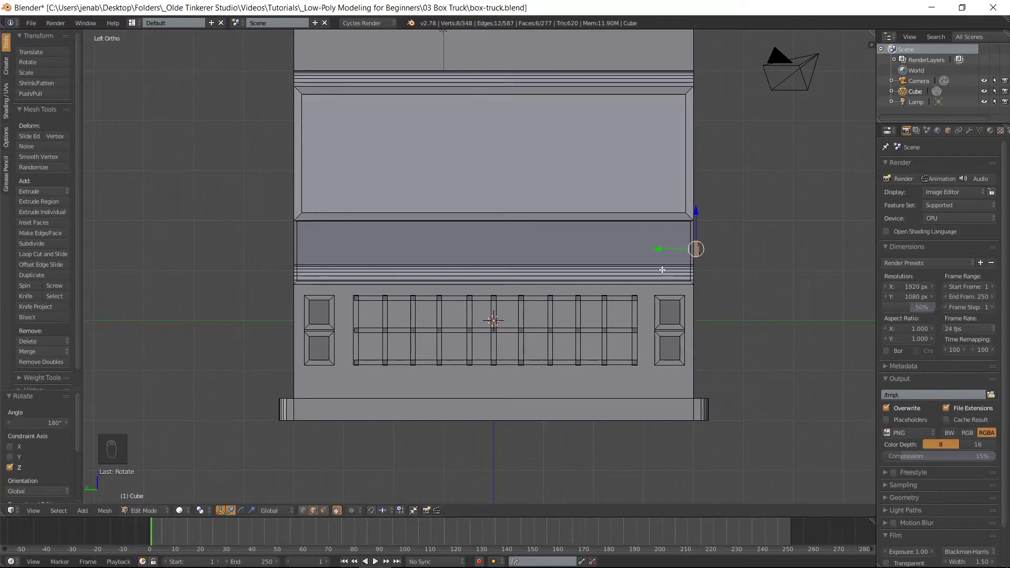
left_click_drag(658, 249, 253, 262)
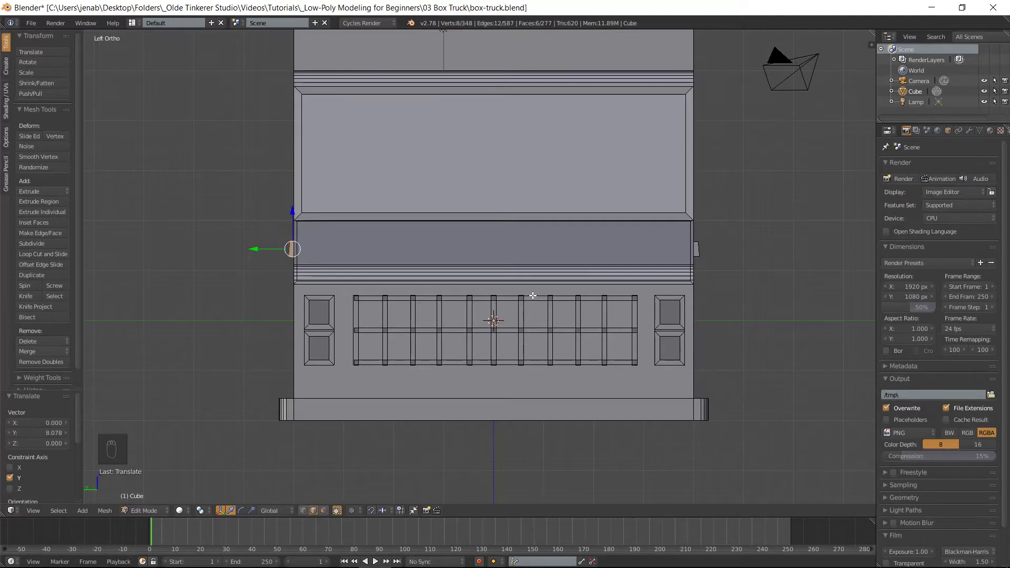
Select the upper and lower door faces on both sides of the cab in face mode and inset them by 0.03
key("ctrl+Tab")
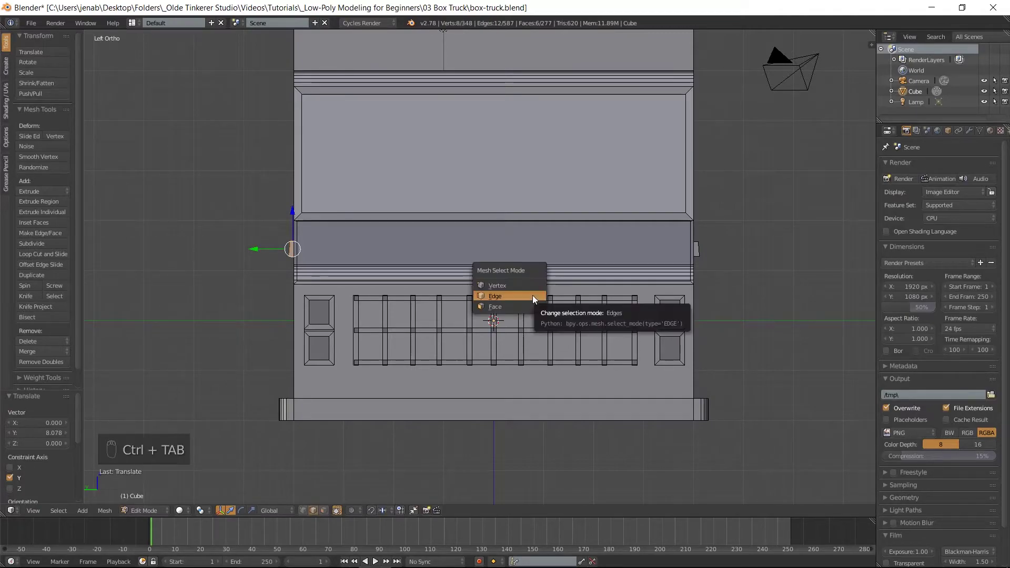
left_click(525, 309)
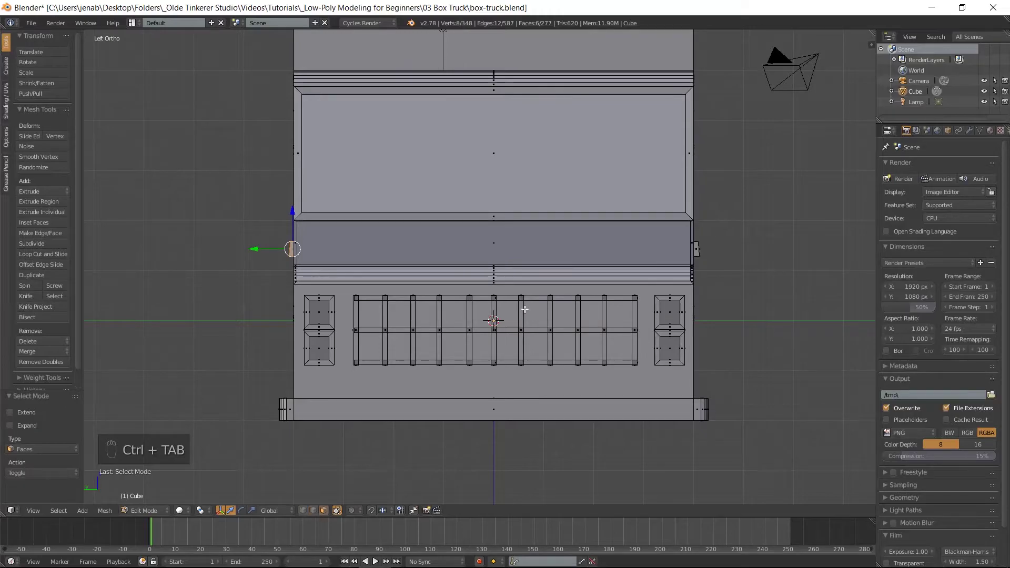
middle_click_drag(722, 279, 745, 214)
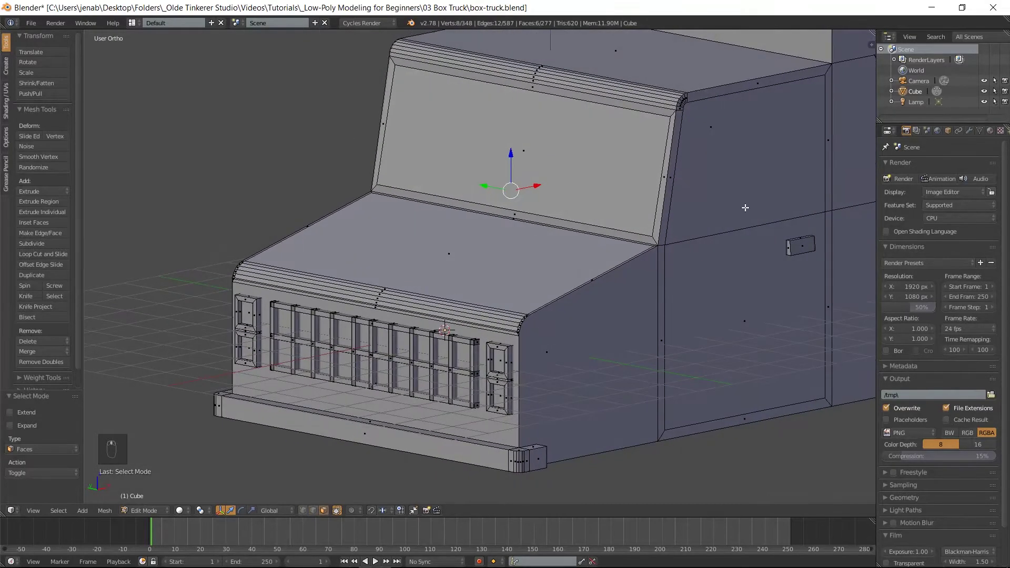
right_click(745, 214)
right_click(728, 297, "shift")
middle_click_drag(496, 300, 581, 295)
right_click(300, 201)
right_click(298, 288, "shift")
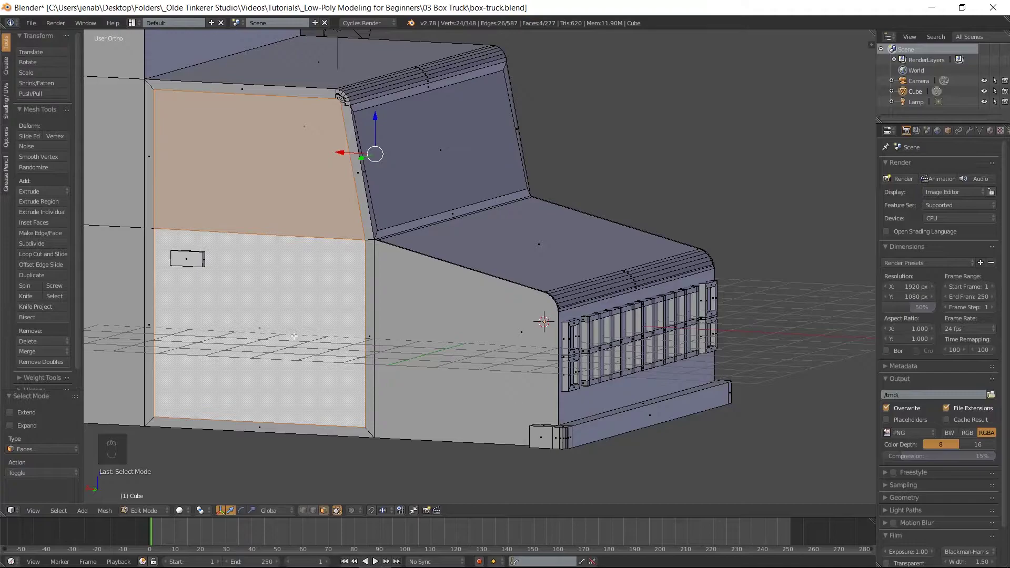
type("i.03")
key("Return")
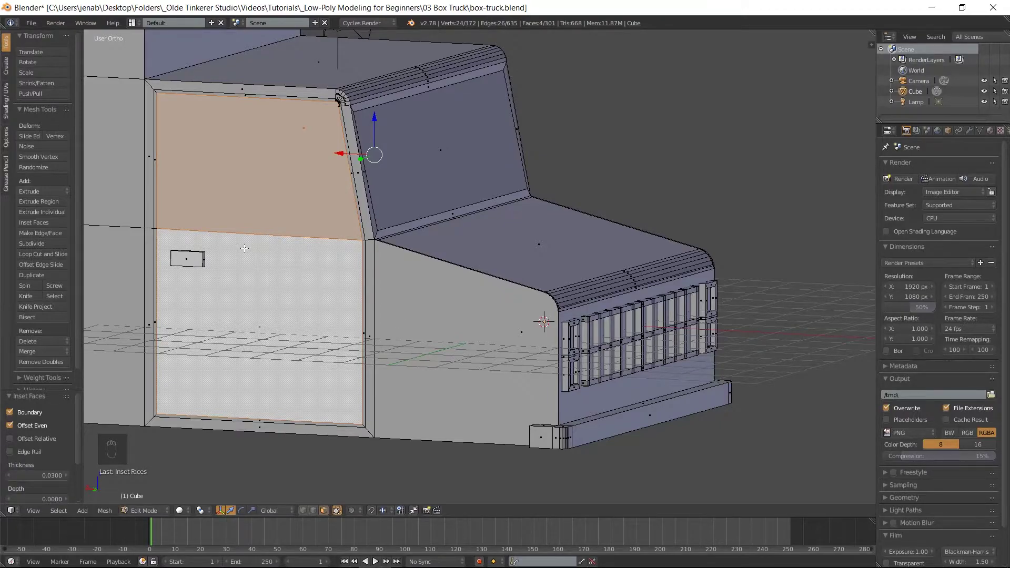
Select the three stacked side faces of the cargo box on both sides and inset them by 0.1
middle_click_drag(226, 245, 480, 238)
middle_click_drag(697, 194, 215, 269, "shift")
right_click(505, 116)
right_click(509, 170, "shift")
right_click(569, 370, "shift")
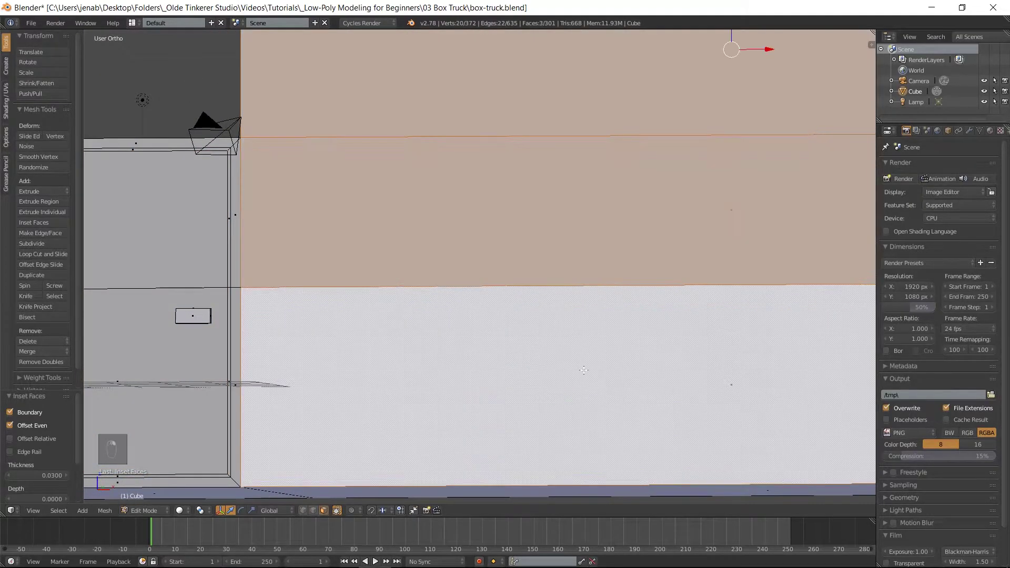
middle_click_drag(719, 340, 571, 357)
right_click(446, 129, "shift")
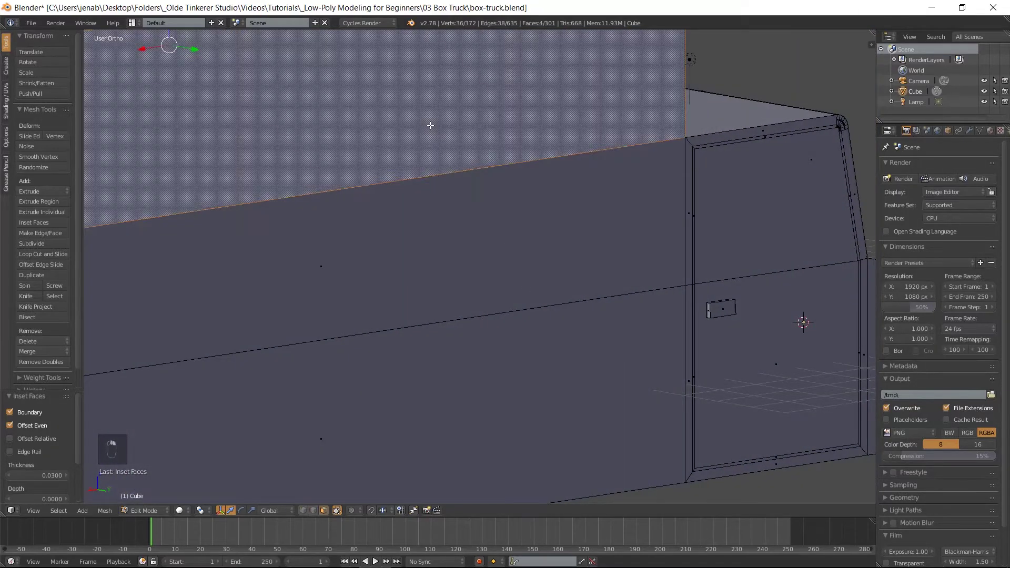
right_click(457, 235, "shift")
right_click(497, 369, "shift")
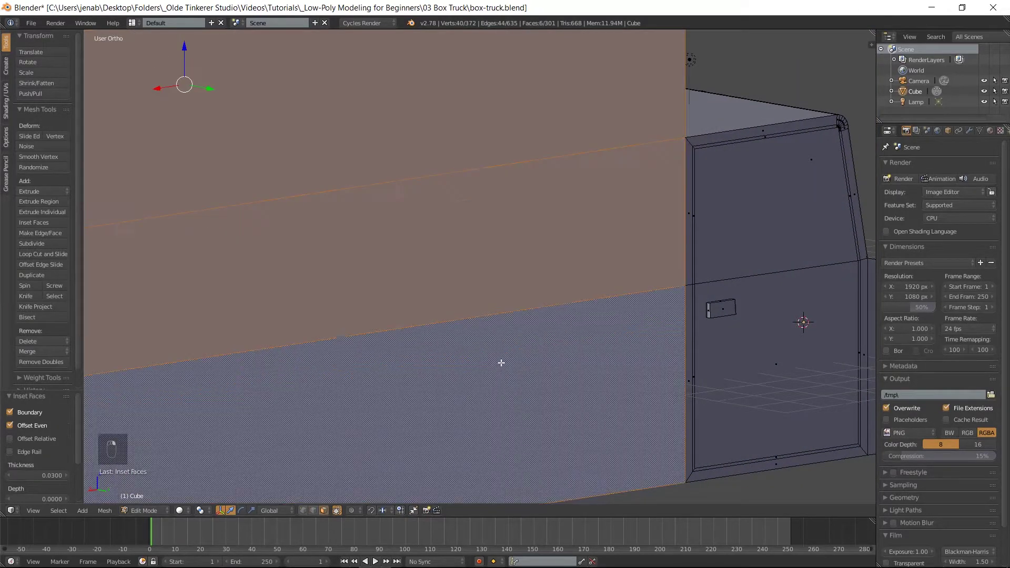
scroll(535, 283, "down", 3)
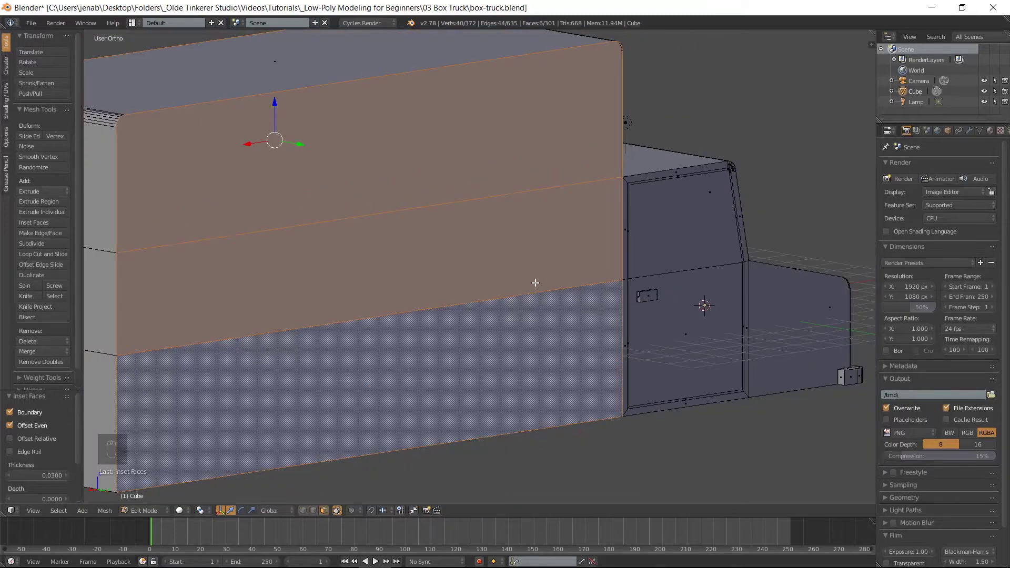
type("i")
type(".1")
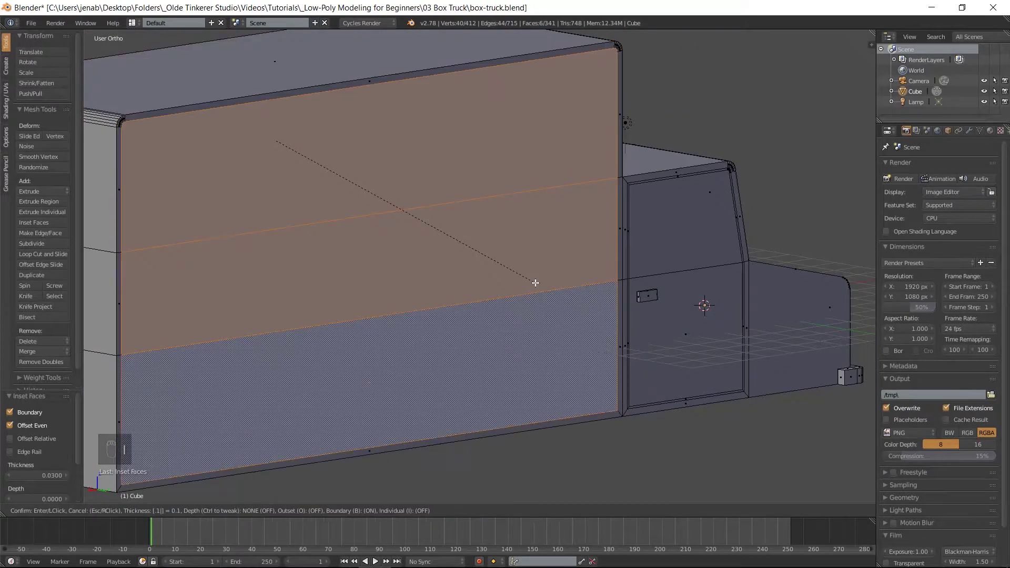
key("Return")
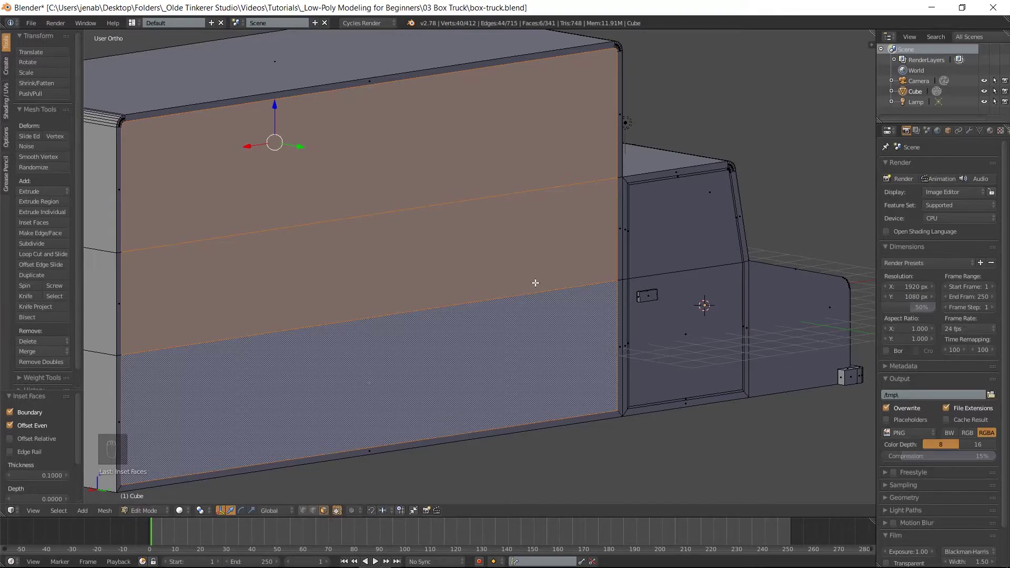
Select the cargo box's roof face and inset it by 0.1
key("KP_7")
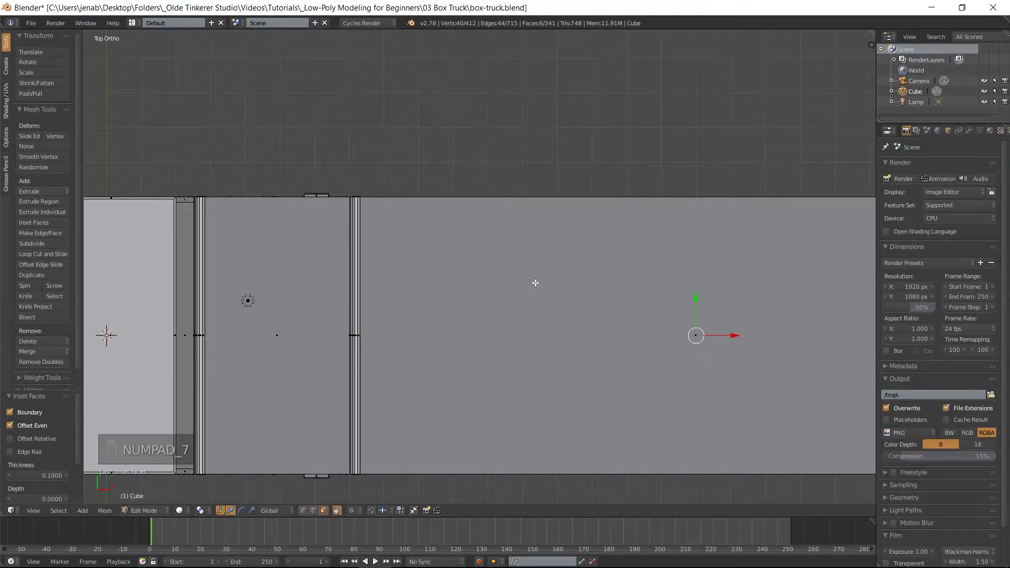
right_click(523, 264)
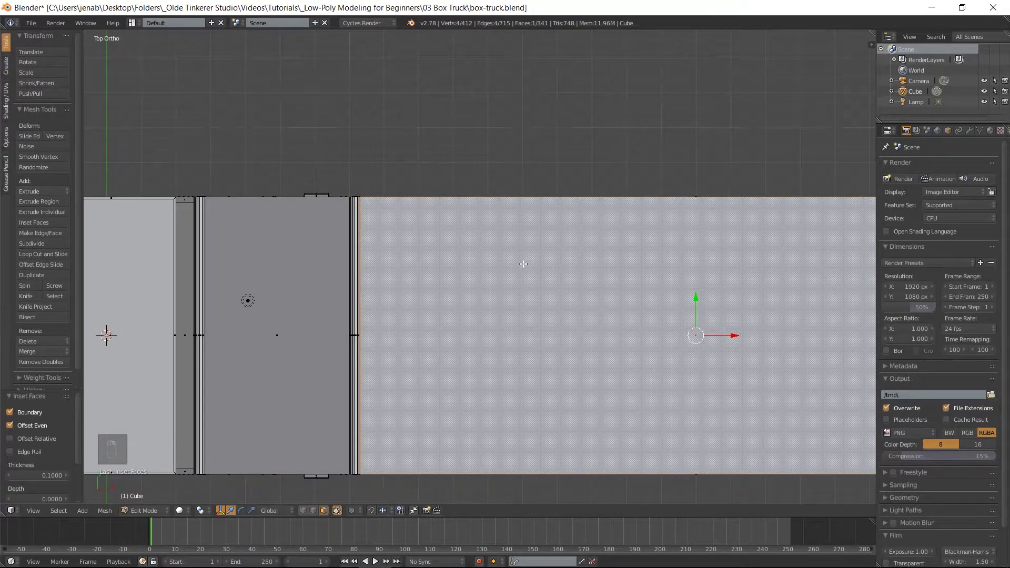
key("i")
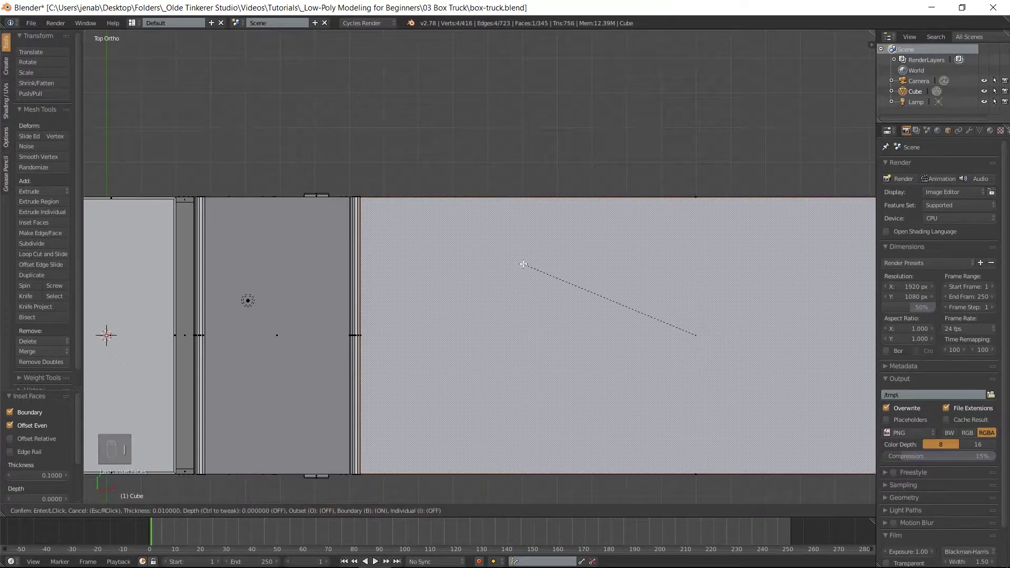
key("Return")
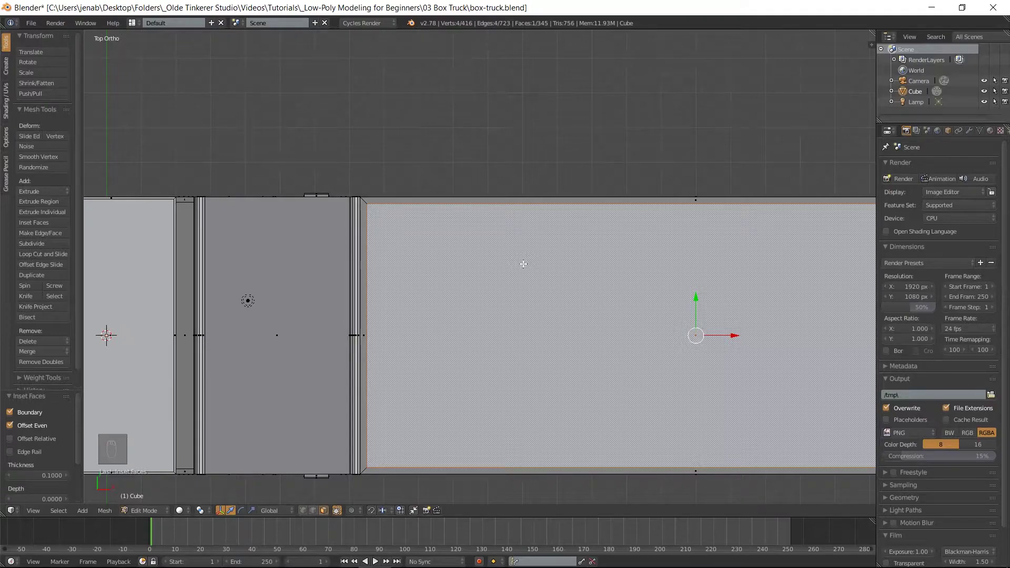
In edge mode, add one horizontal loop cut around the truck's lower body and slide it down level with the bumper's top edge
key("KP_3")
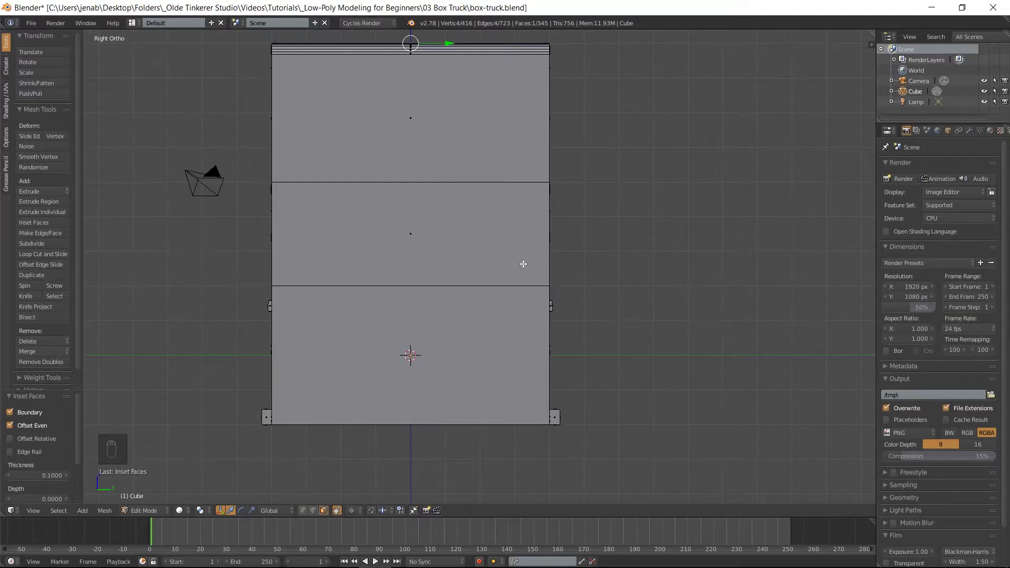
key("ctrl+Tab")
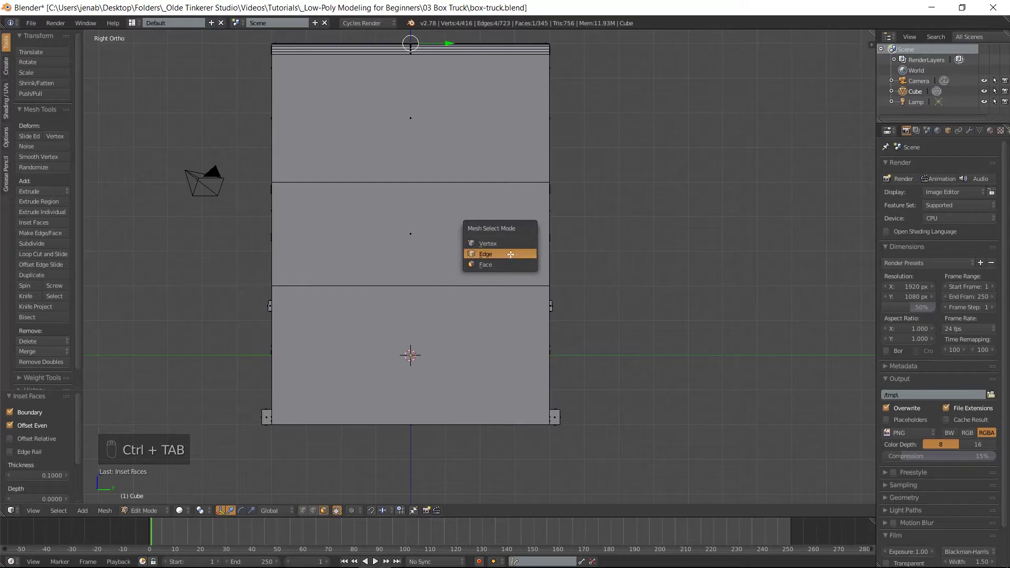
left_click(510, 254)
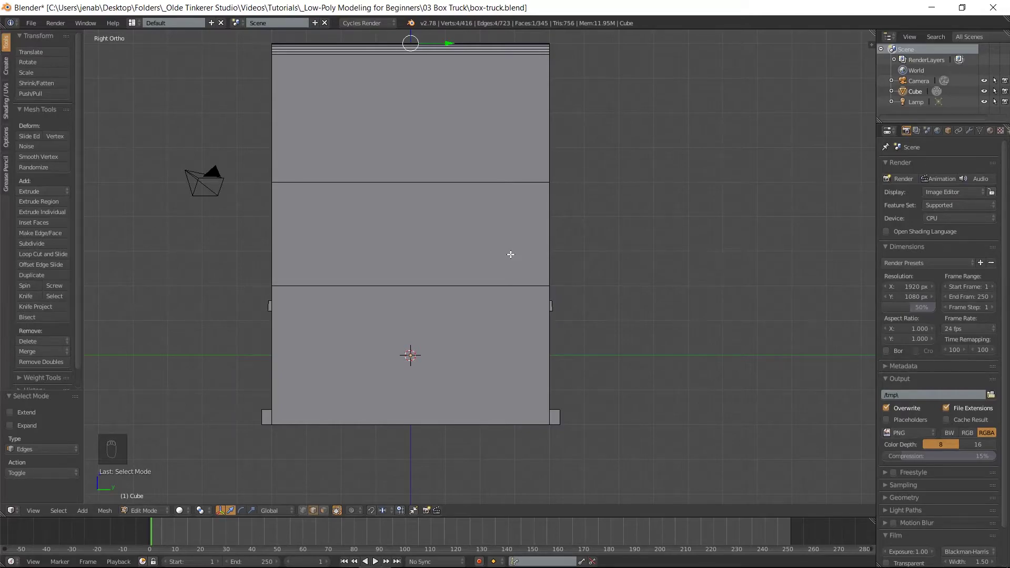
key("ctrl+r")
left_click(547, 362)
left_click_drag(547, 362, 547, 417)
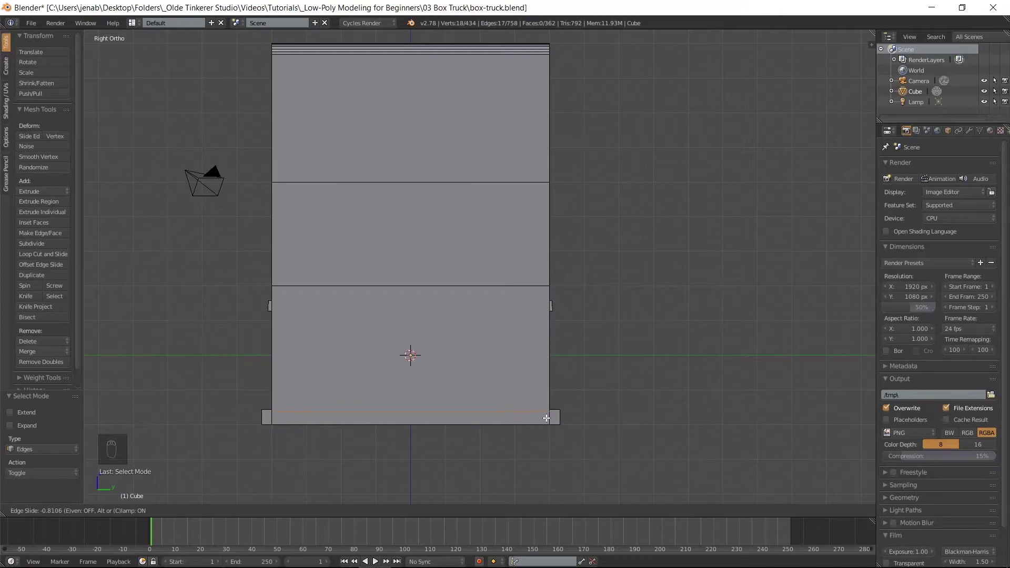
left_click_drag(546, 419, 546, 417)
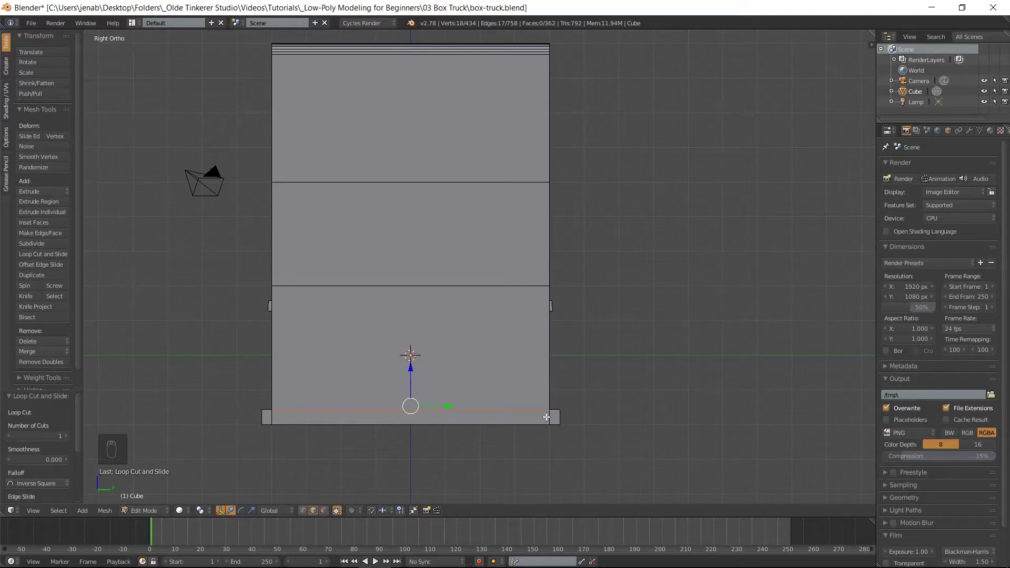
Select the narrow bottom strip face on the cargo box's rear in face mode and extrude it 0.3 along X as a rear bumper
key("ctrl+Tab")
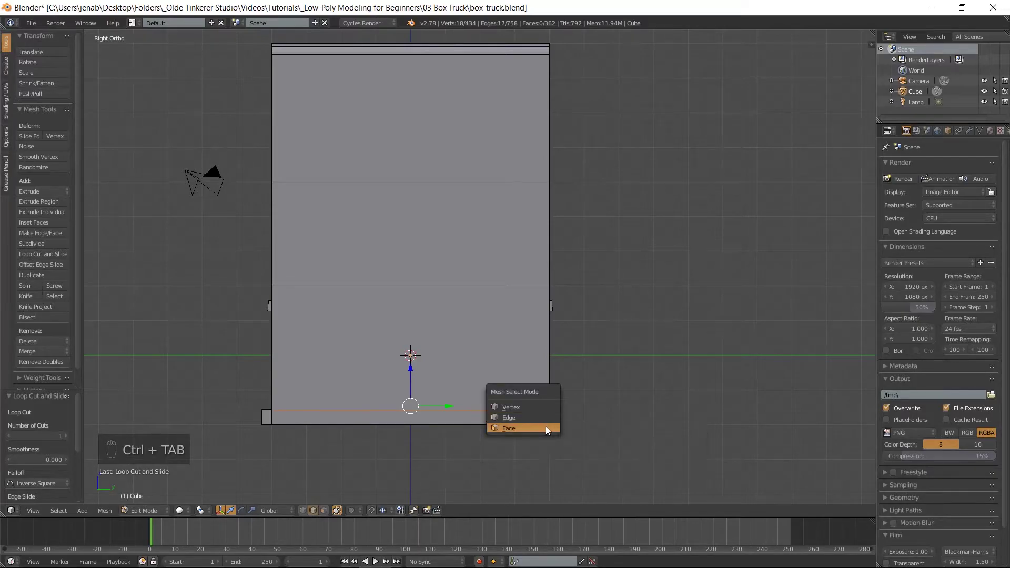
left_click(545, 429)
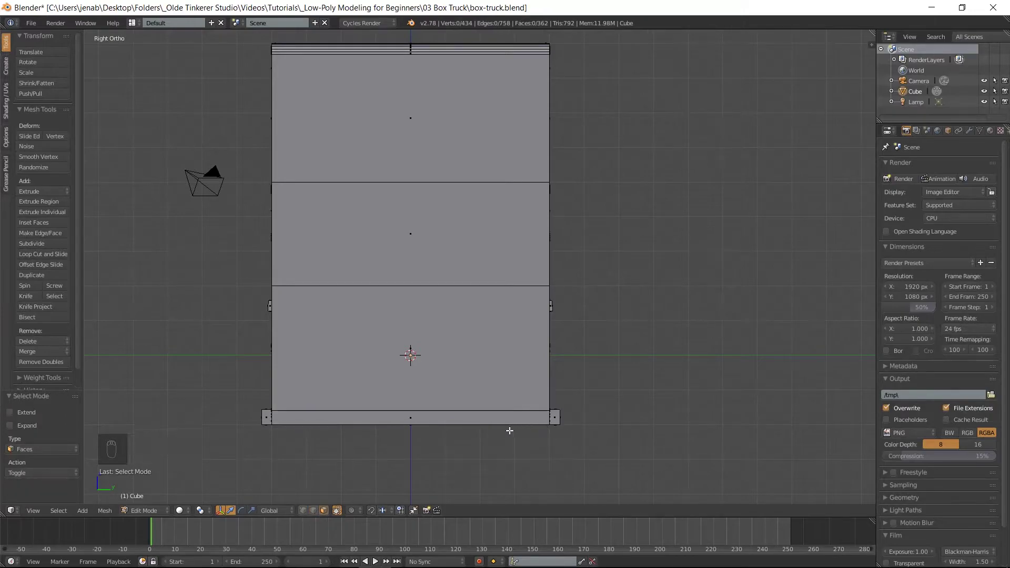
right_click(477, 417)
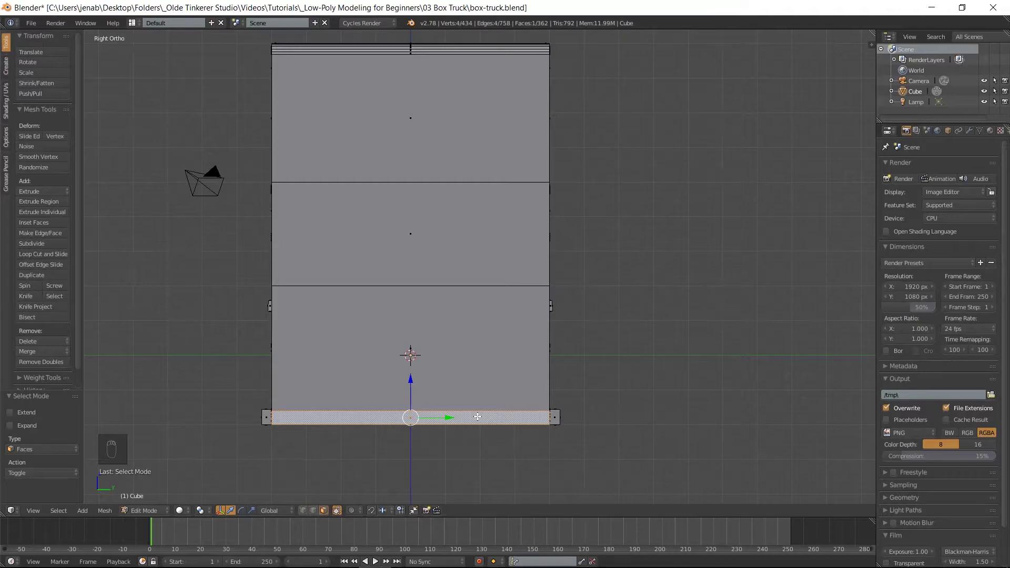
key("KP_1")
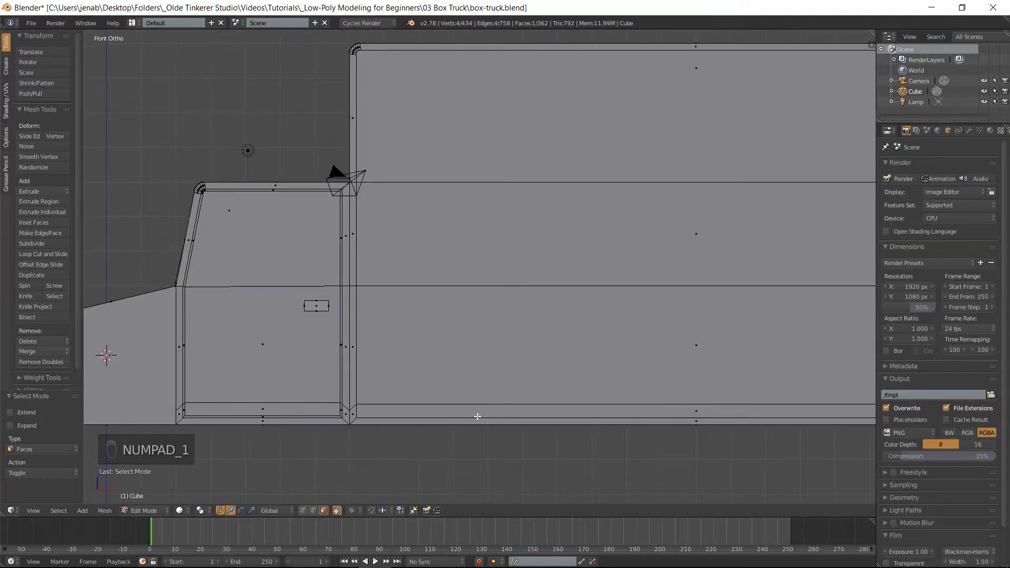
middle_click_drag(748, 309, 338, 314, "shift")
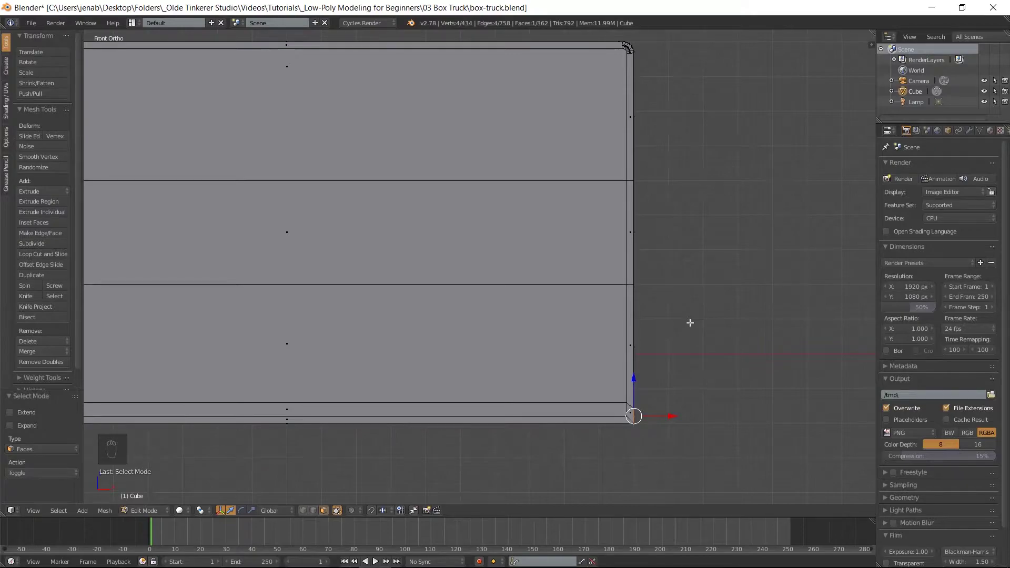
type("e")
type(".3")
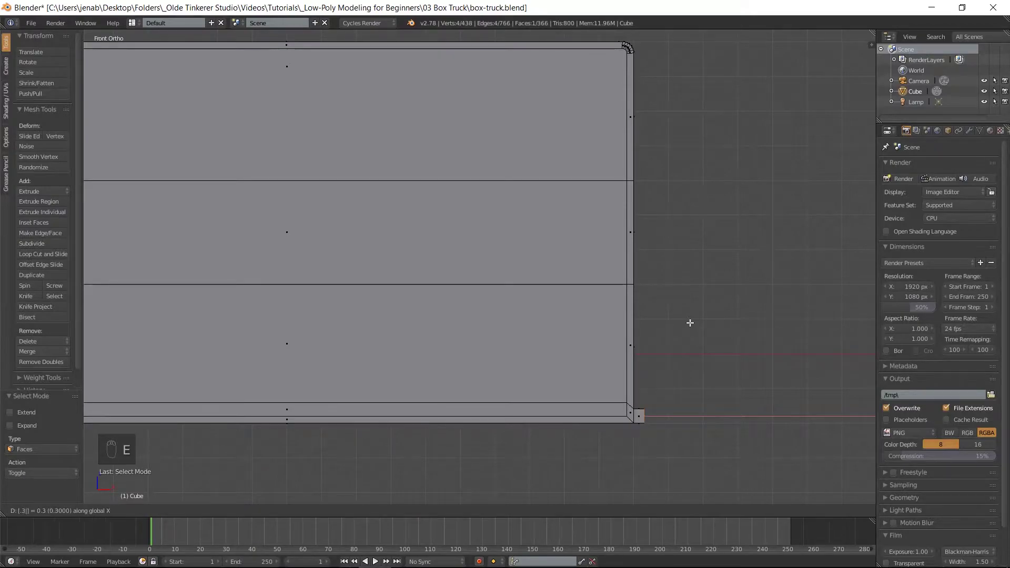
key("Return")
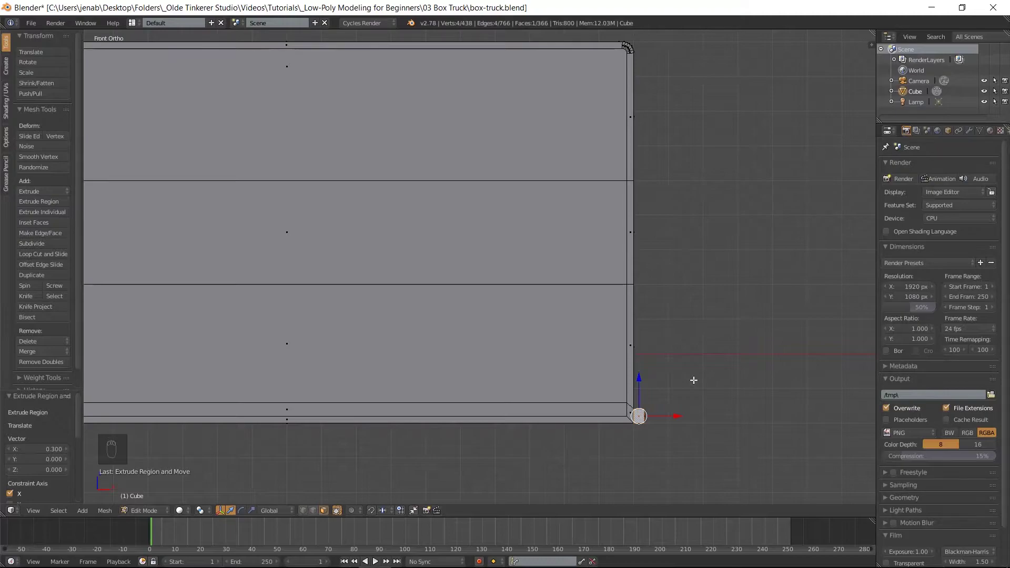
Extrude the rear bumper's end face on the negative Y side by -0.3 along Y
key("KP_3")
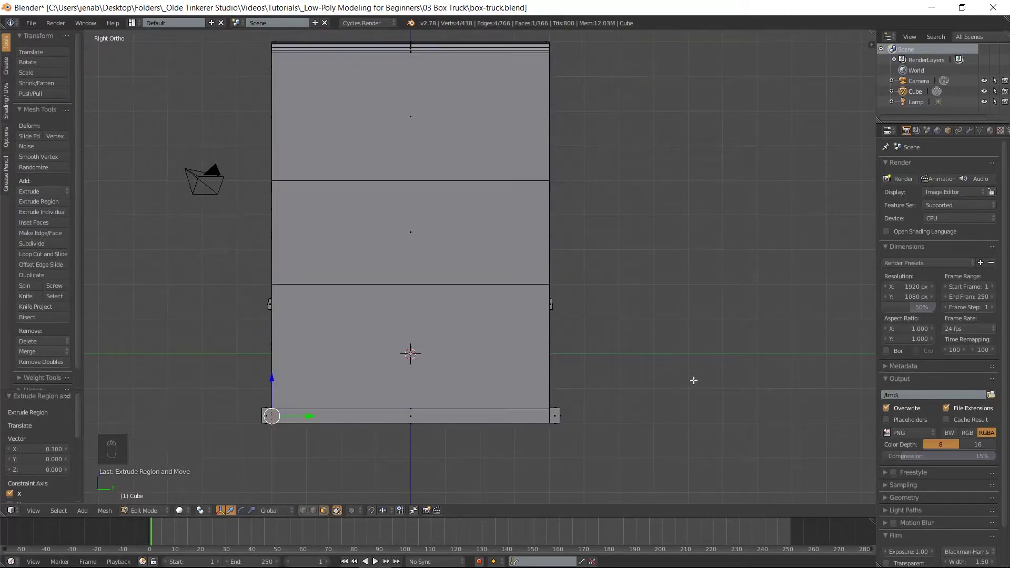
type("e")
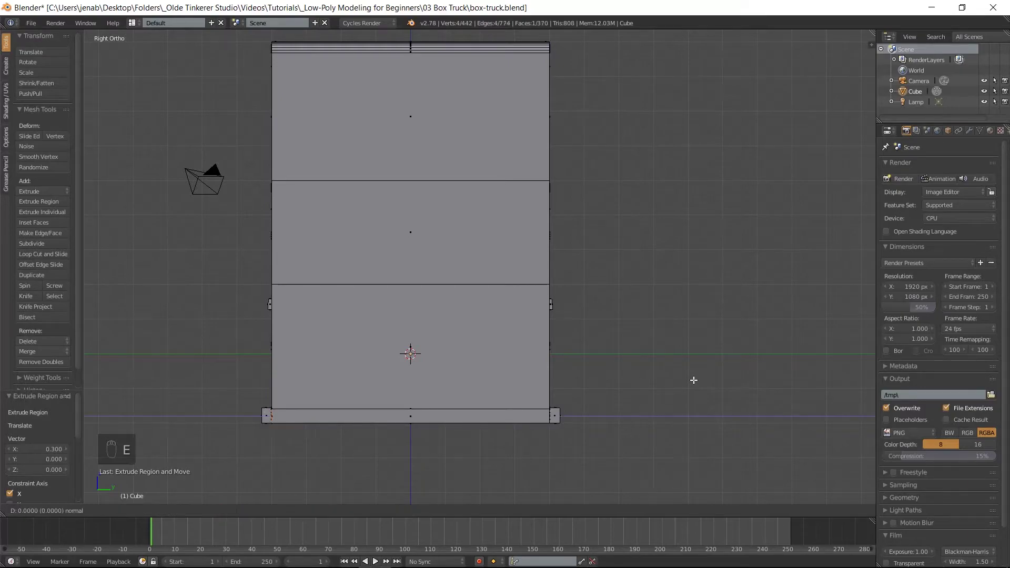
type("-.3")
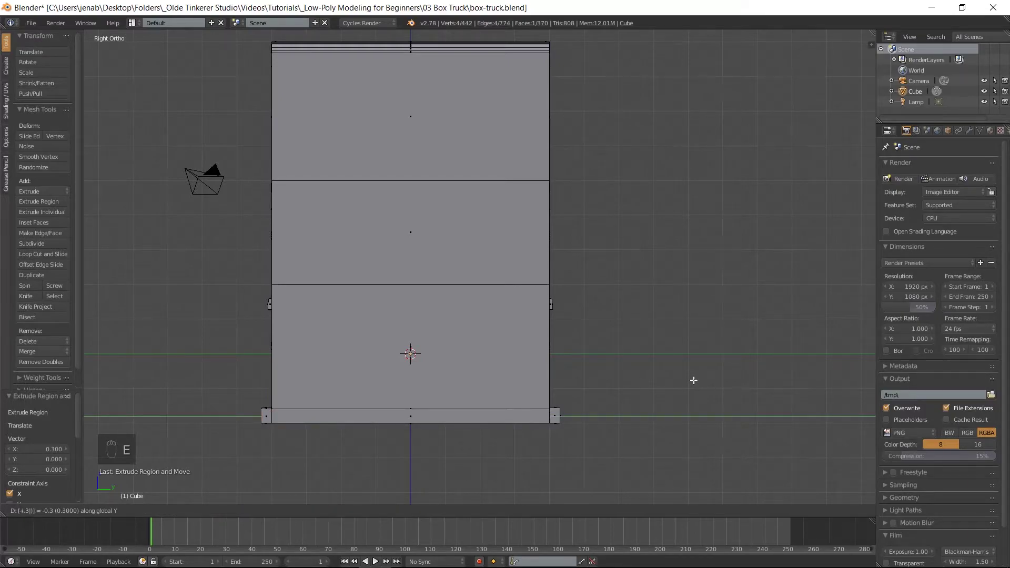
key("Return")
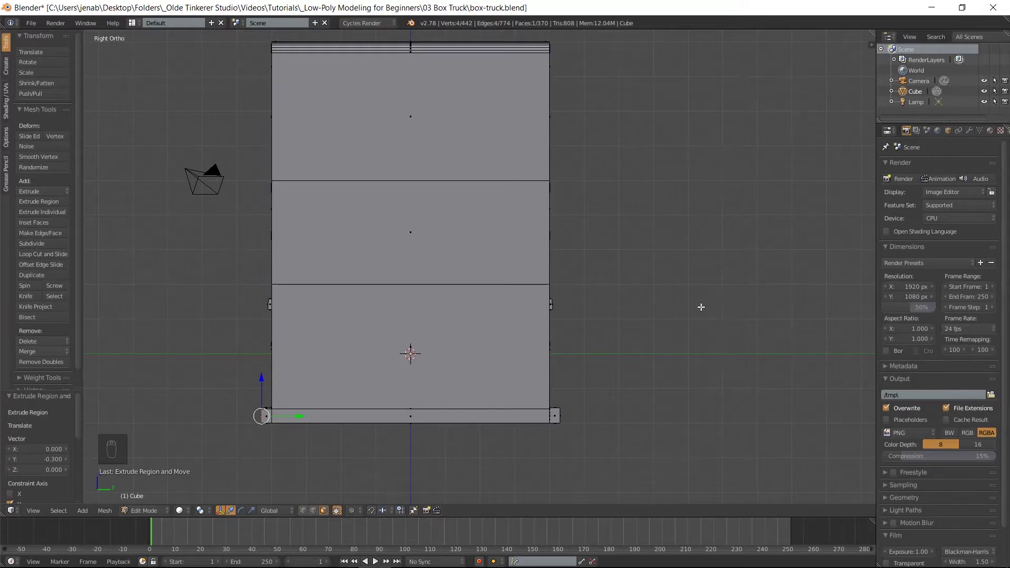
Select the rear bumper's opposite end face and extrude it 0.3 along Y
middle_click_drag(701, 306, 652, 325)
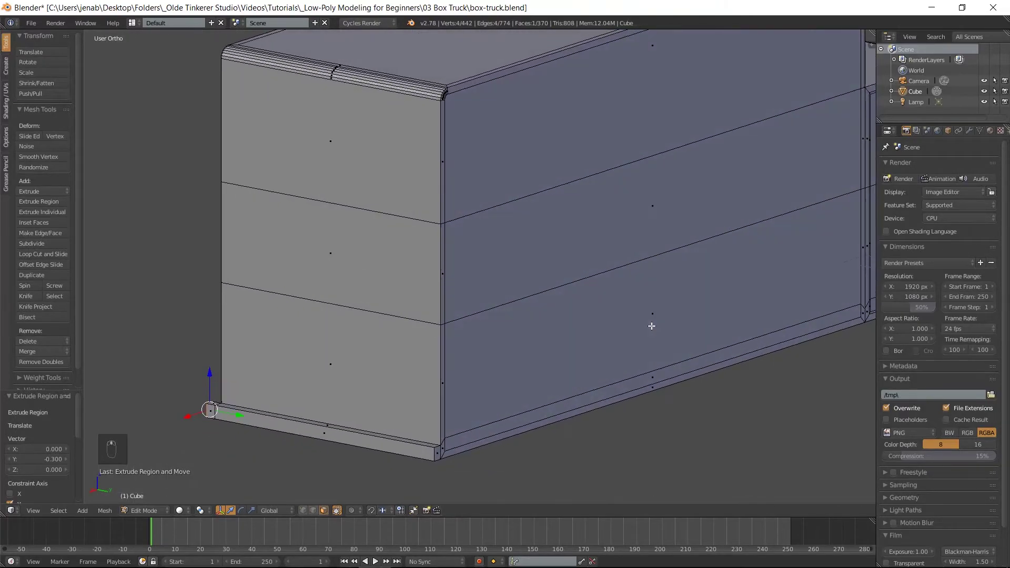
right_click(438, 455)
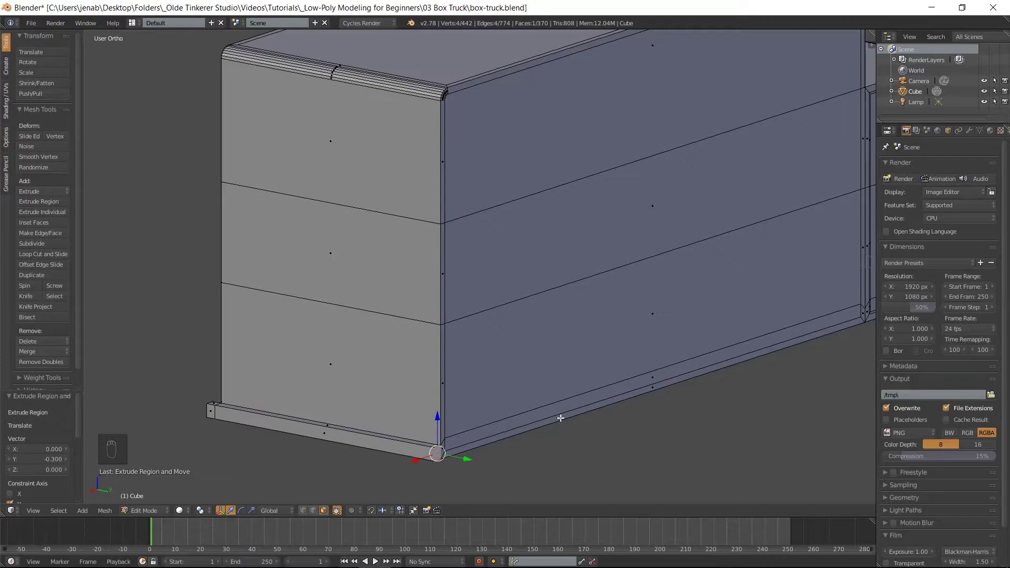
key("KP_3")
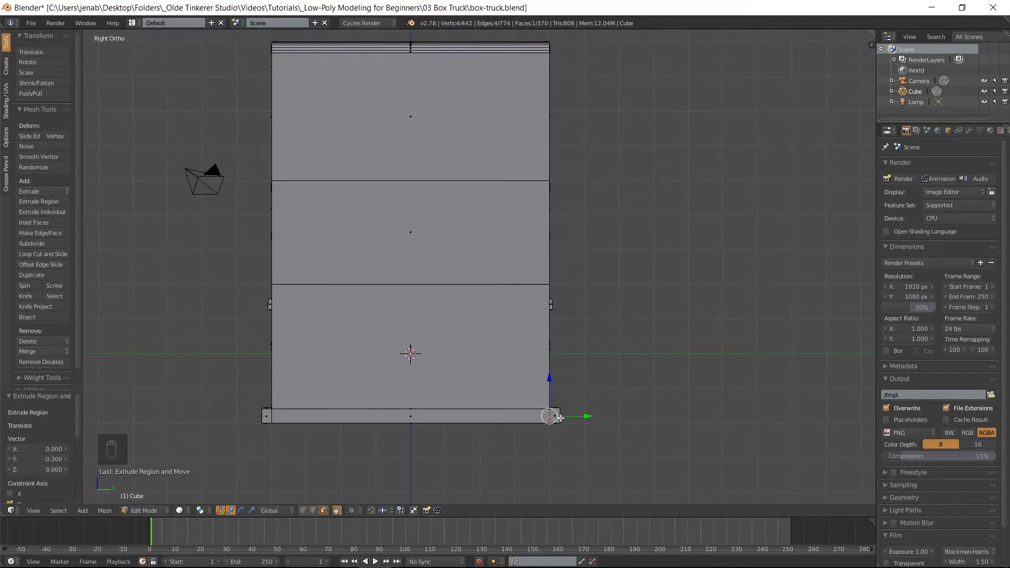
type("e")
type(".3")
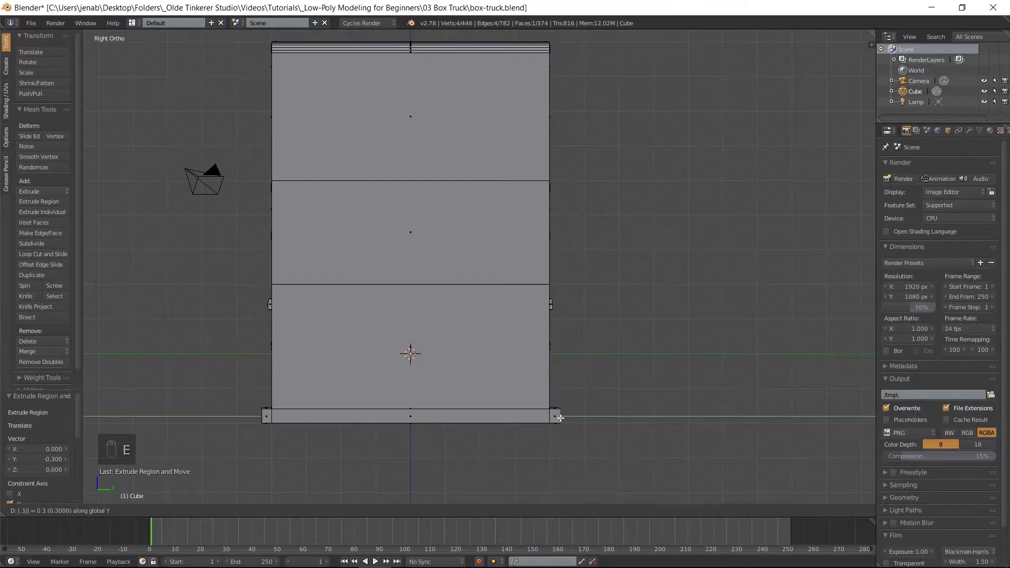
left_click(560, 417)
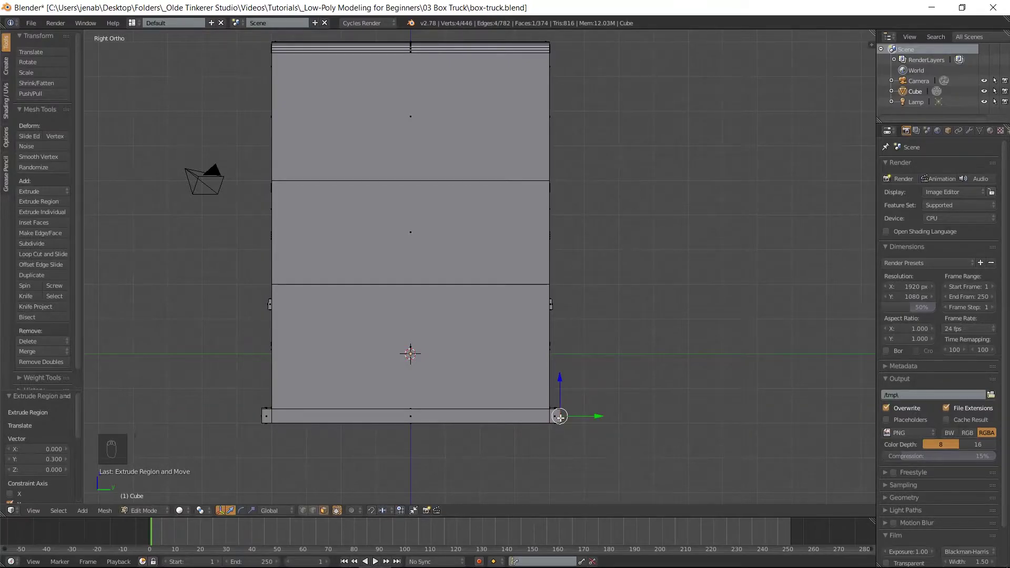
Select the forward-facing faces at both overhanging ends of the rear bumper and extrude them -2 along X along the cargo box sides
middle_click_drag(638, 286, 440, 306)
mouse_move(333, 391)
middle_mouse_down()
mouse_move(592, 393)
mouse_move(727, 371)
middle_mouse_up()
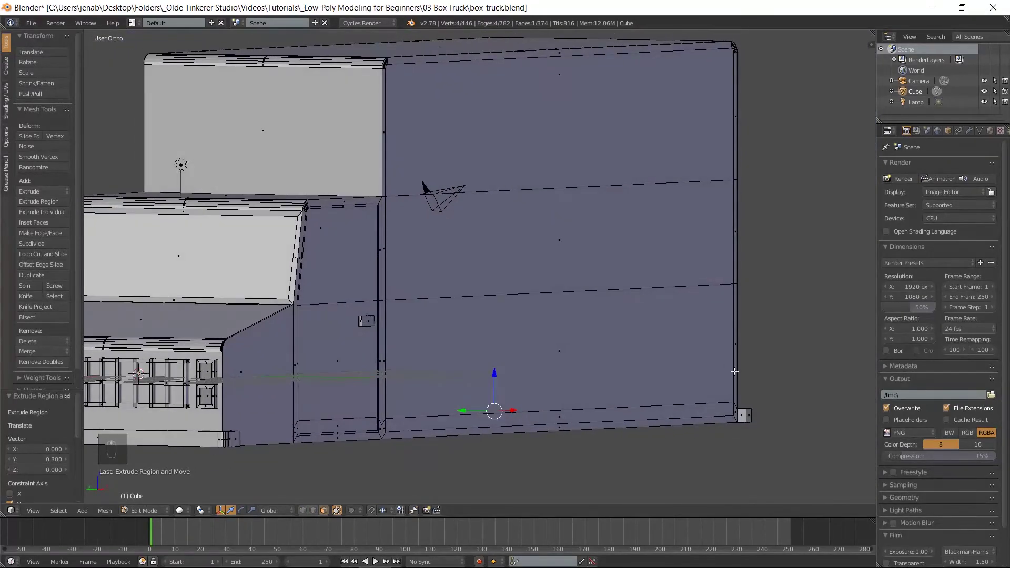
right_click(742, 415, "shift")
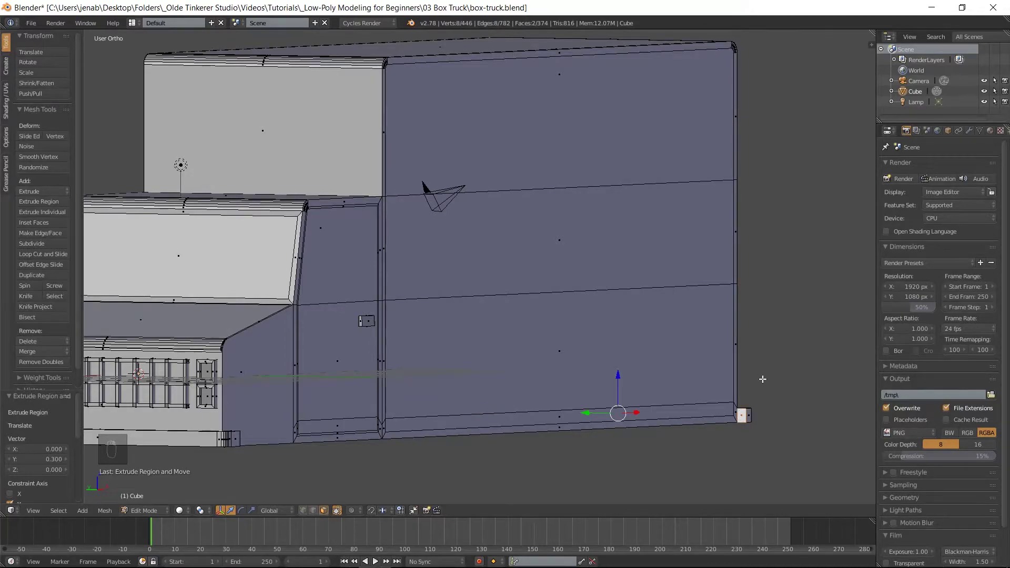
key("KP_1")
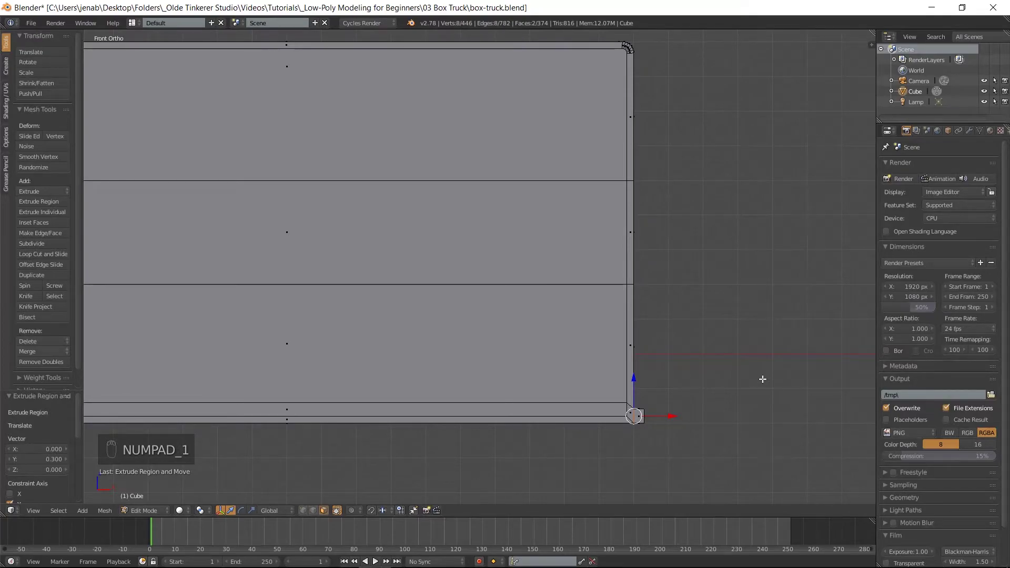
key("e")
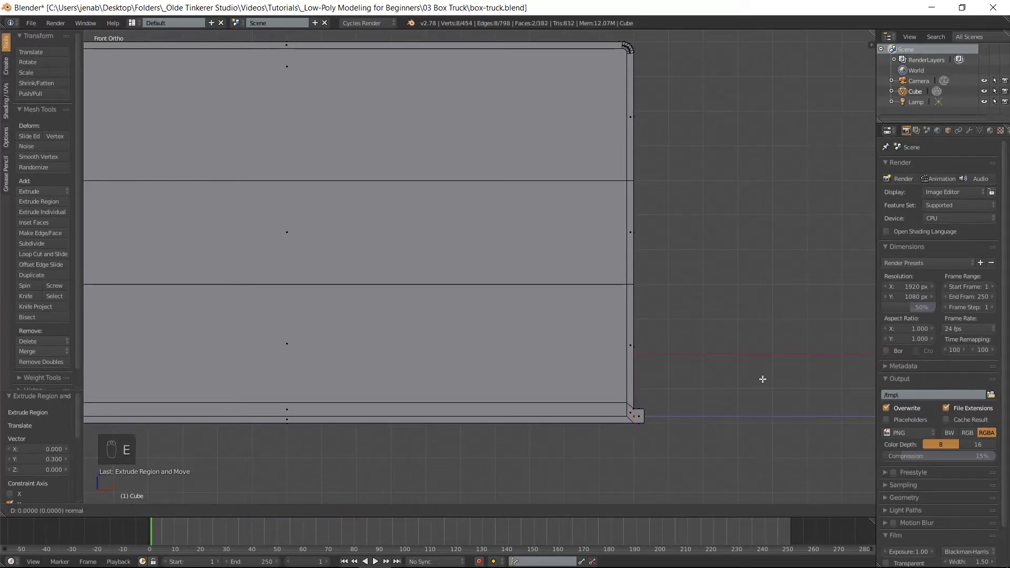
type("-2")
key("Return")
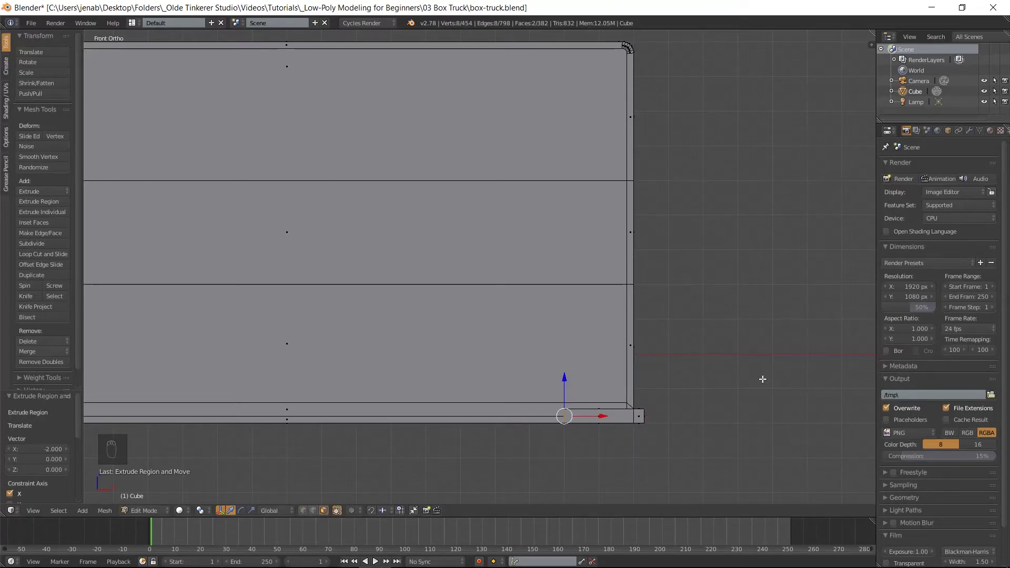
In edge mode, select the rear bumper's two outer vertical corner edges and bevel them by about 0.081 with 4 segments
key("ctrl+Tab")
left_click(750, 367)
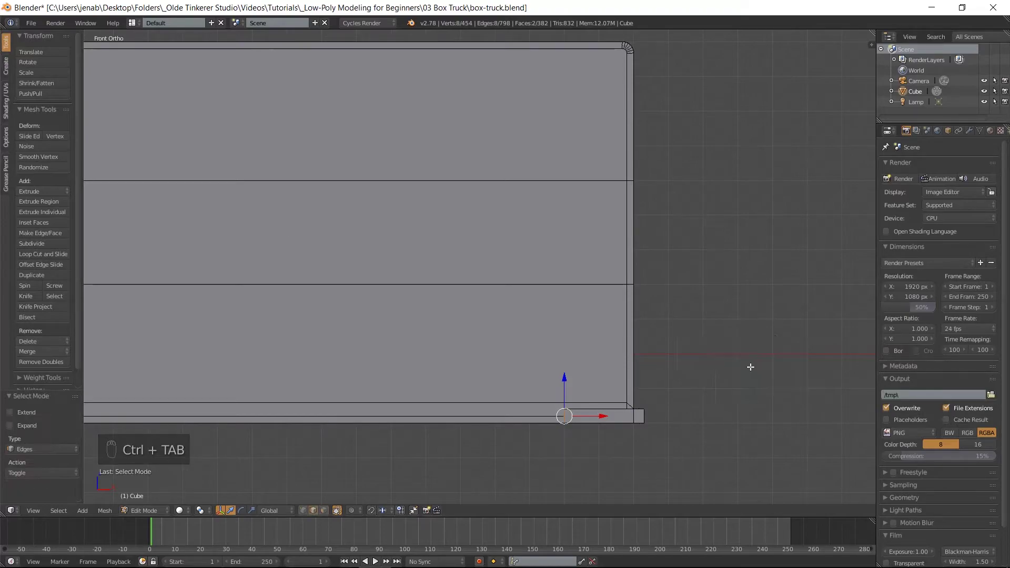
middle_click_drag(692, 367, 561, 433)
right_click(516, 447)
middle_click_drag(655, 396, 506, 446)
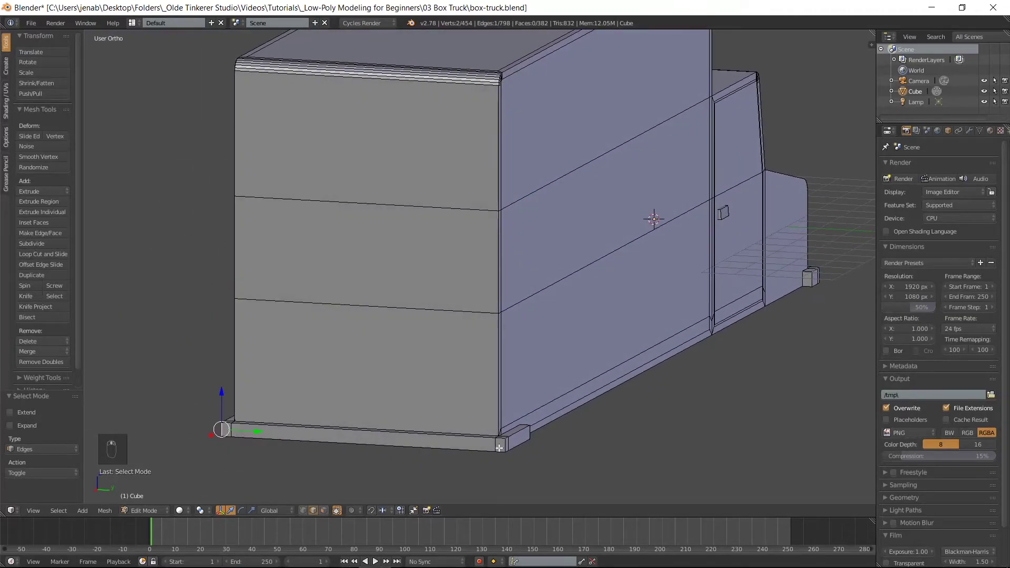
right_click(506, 447, "shift")
key("KP_7")
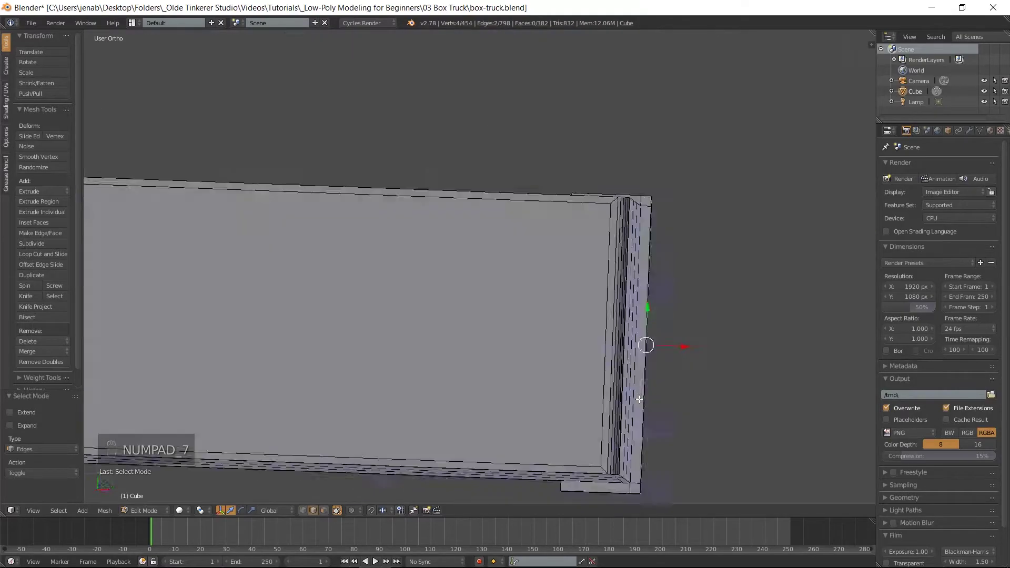
scroll(687, 308, "up", 4)
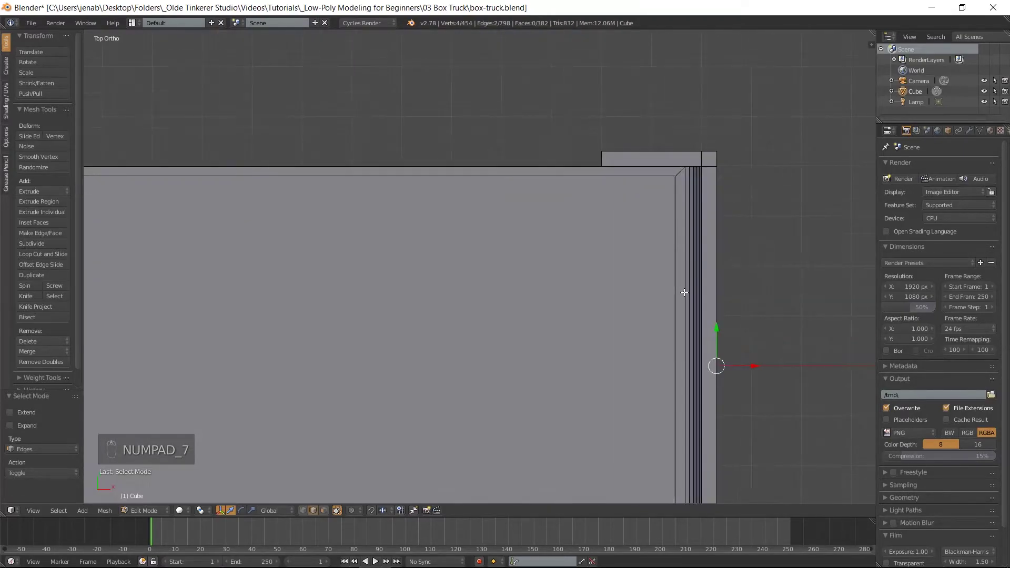
middle_click_drag(696, 216, 403, 311, "shift")
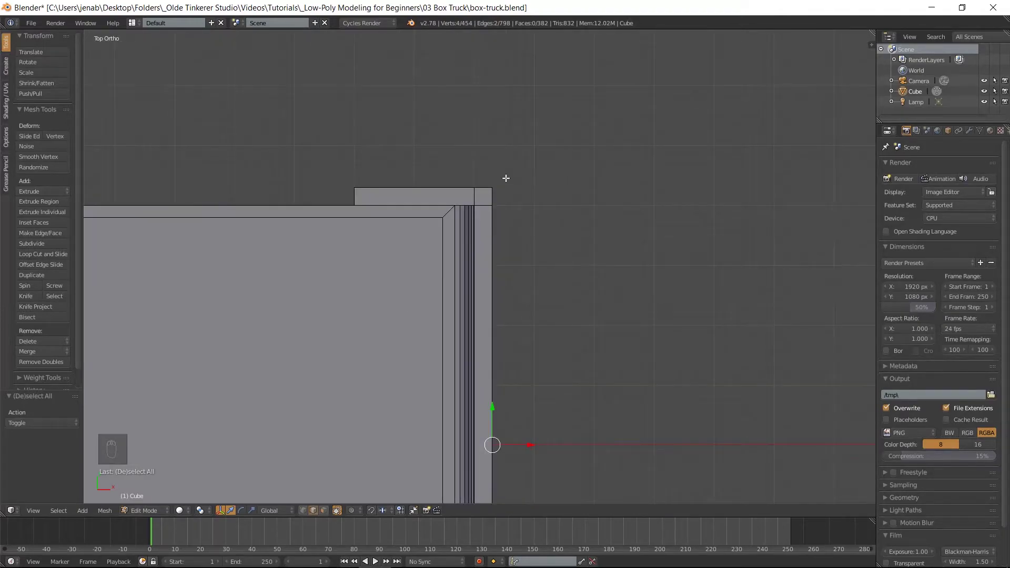
key("ctrl+b")
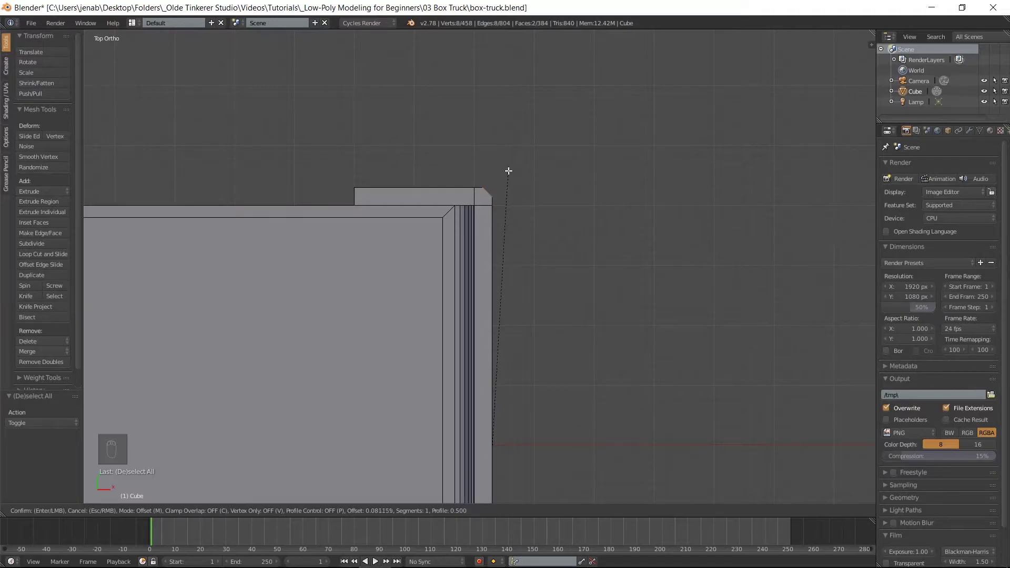
scroll(509, 171, "up", 1)
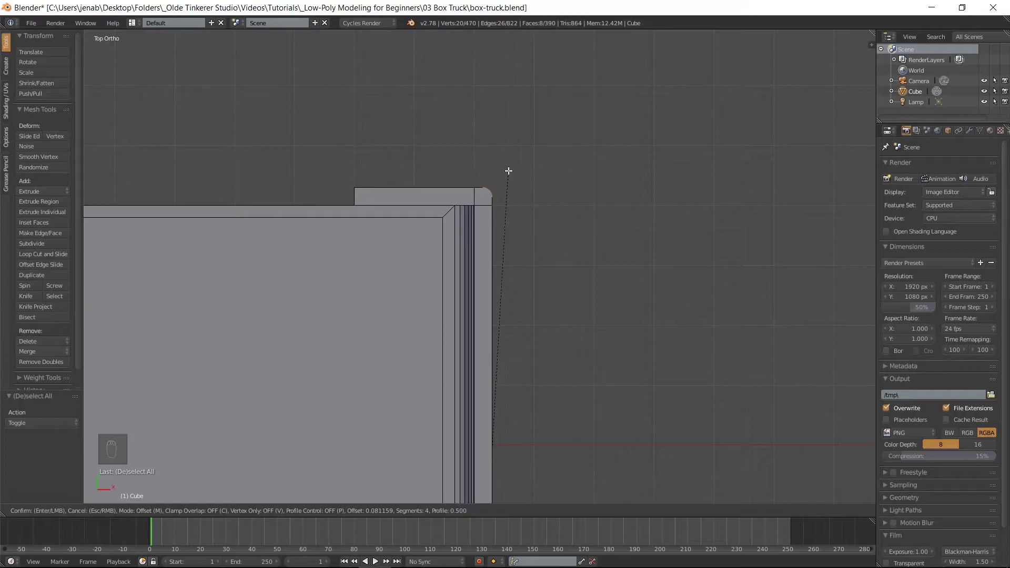
left_click(508, 171)
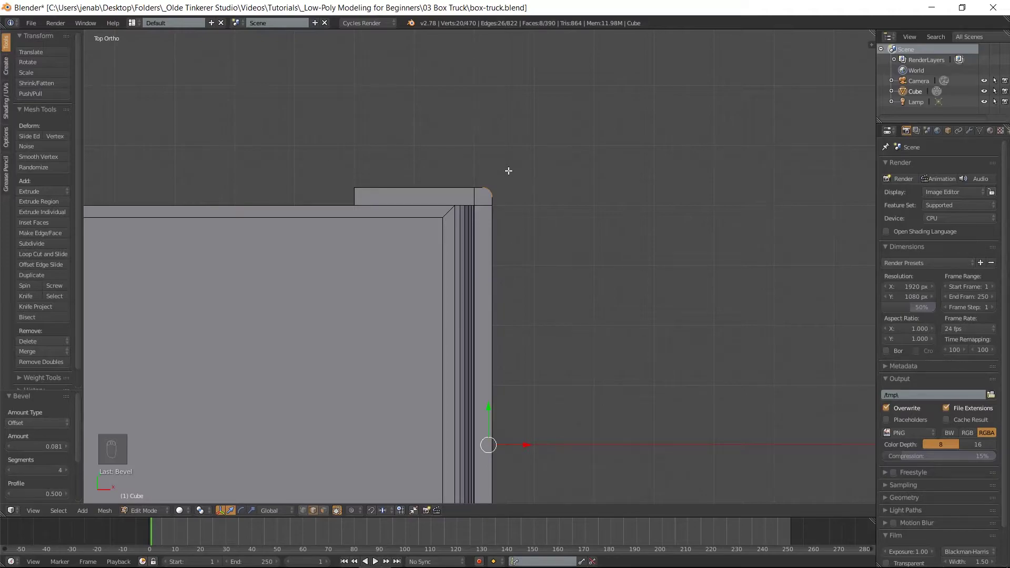
In face mode, select the cargo box's three large rear faces and inset them by 0.08, followed by a second inset of 0.1
key("KP_3")
scroll(440, 244, "down", 4)
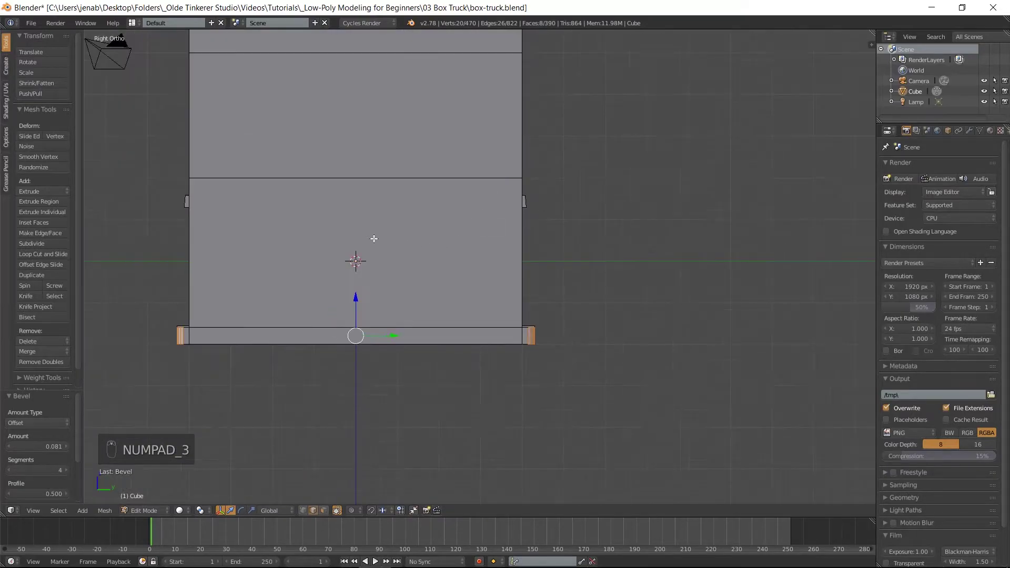
middle_click_drag(367, 246, 442, 252, "shift")
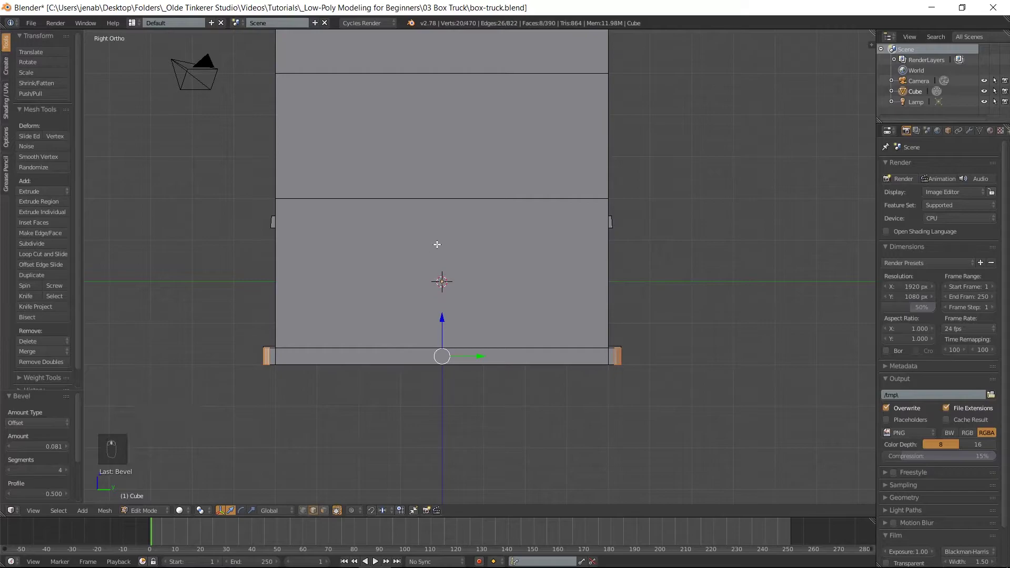
key("ctrl+Tab")
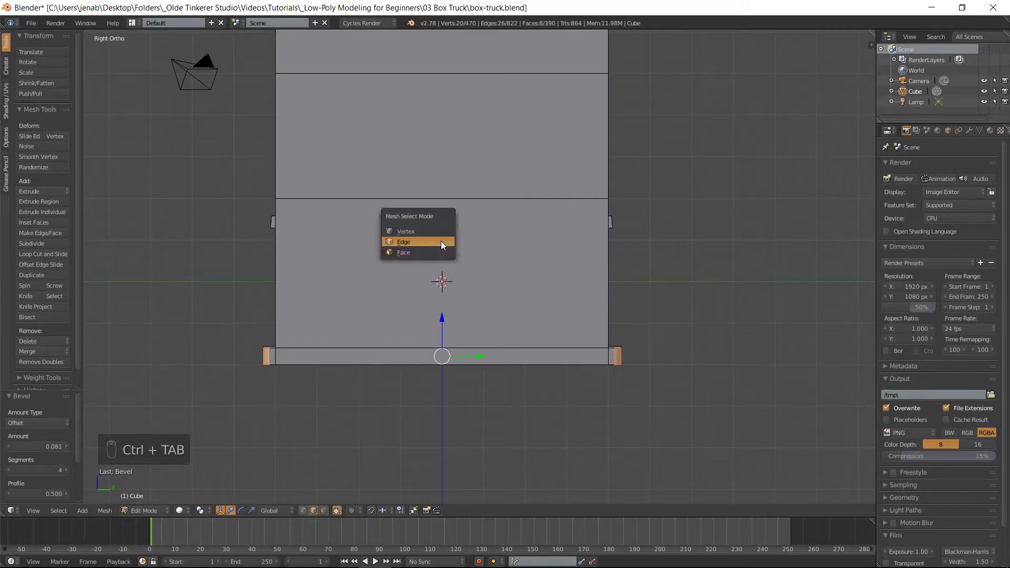
left_click(439, 250)
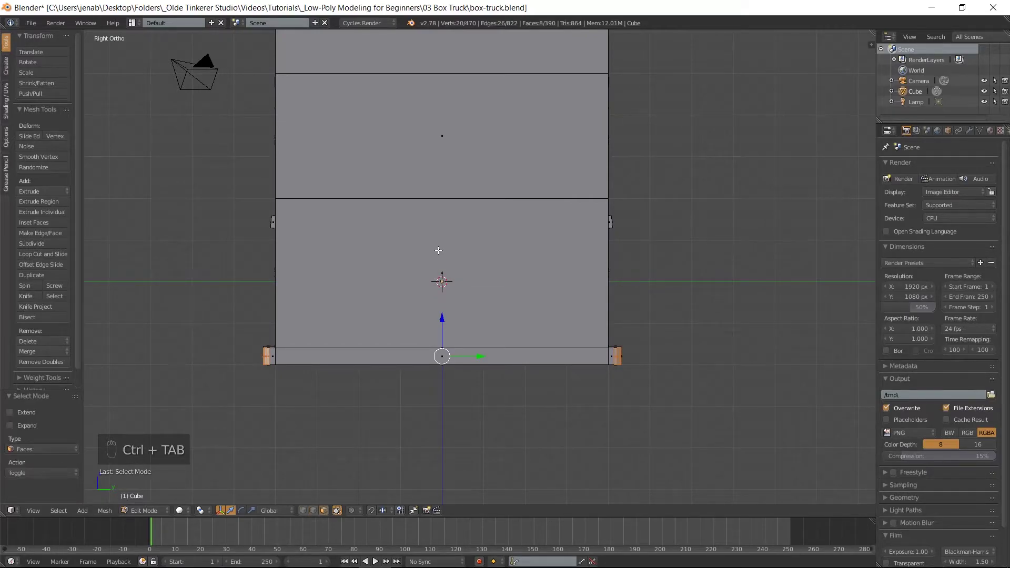
middle_click_drag(451, 195, 453, 277, "shift")
right_click(453, 112)
right_click(449, 220, "shift")
right_click(446, 327, "shift")
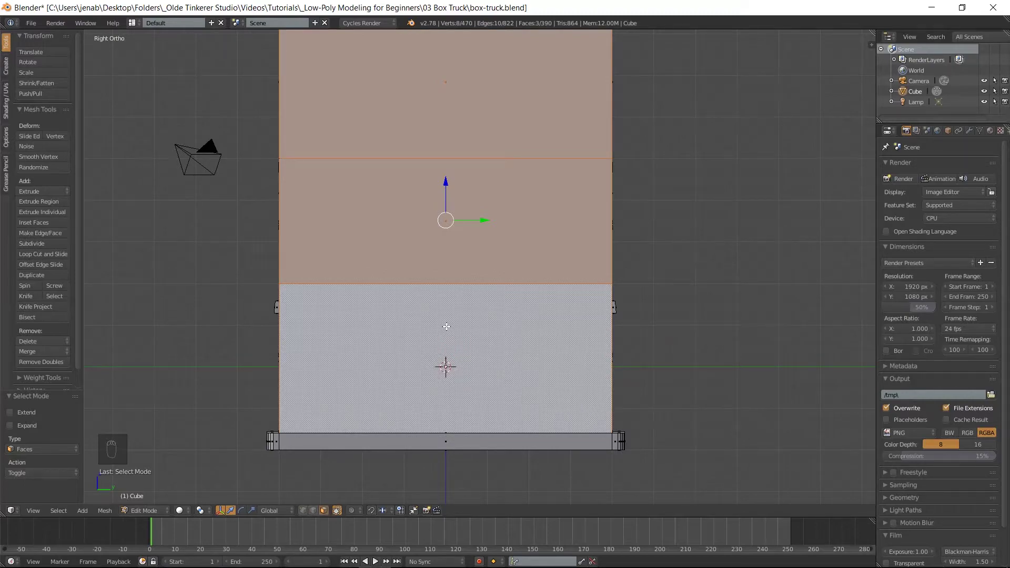
key("i")
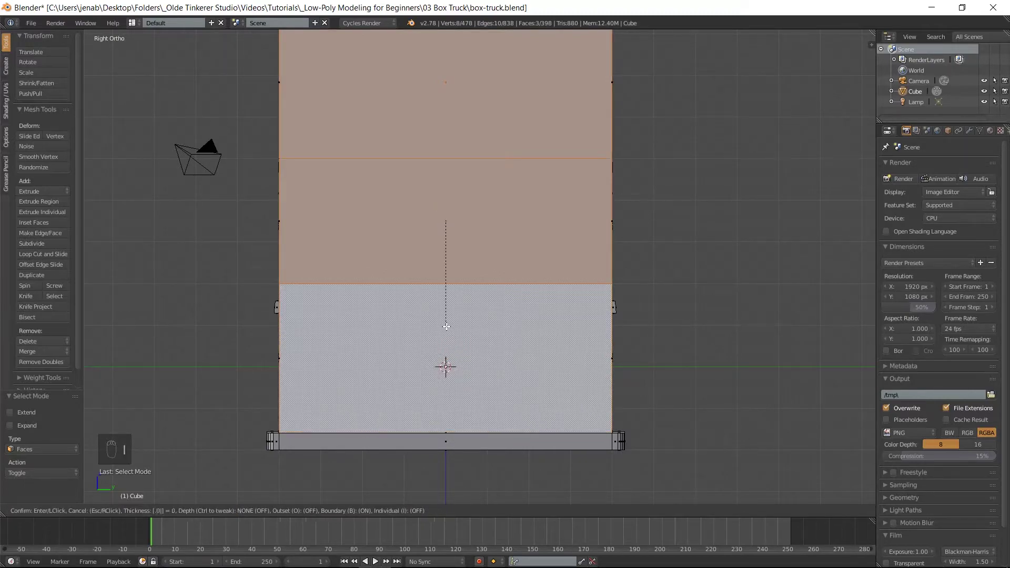
key("Return")
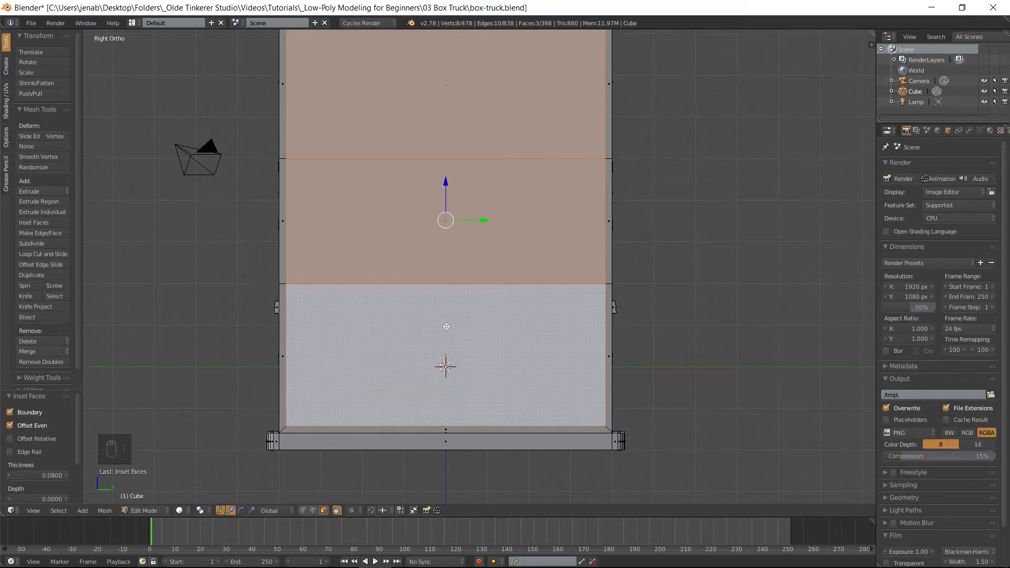
key("i")
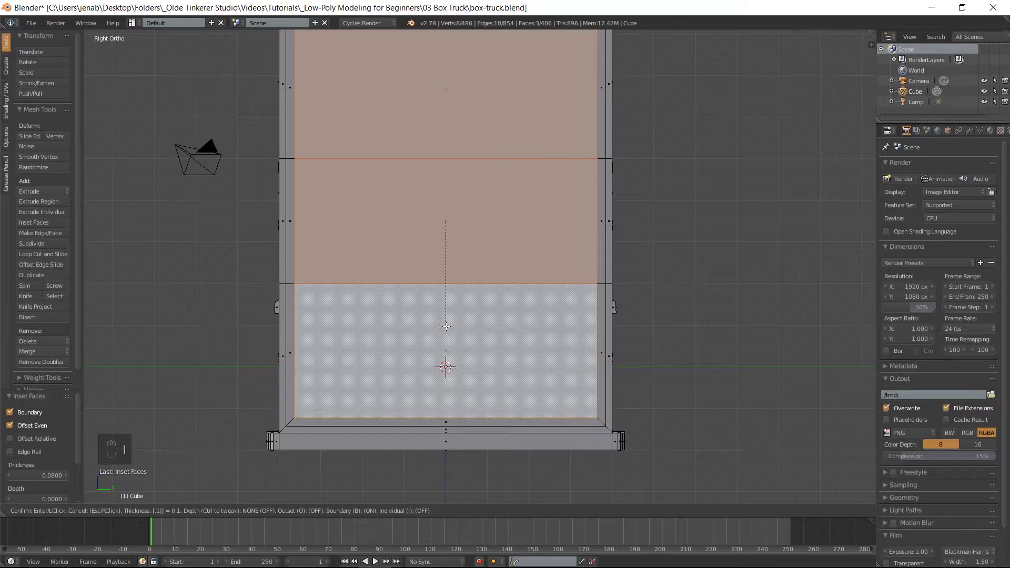
key("Return")
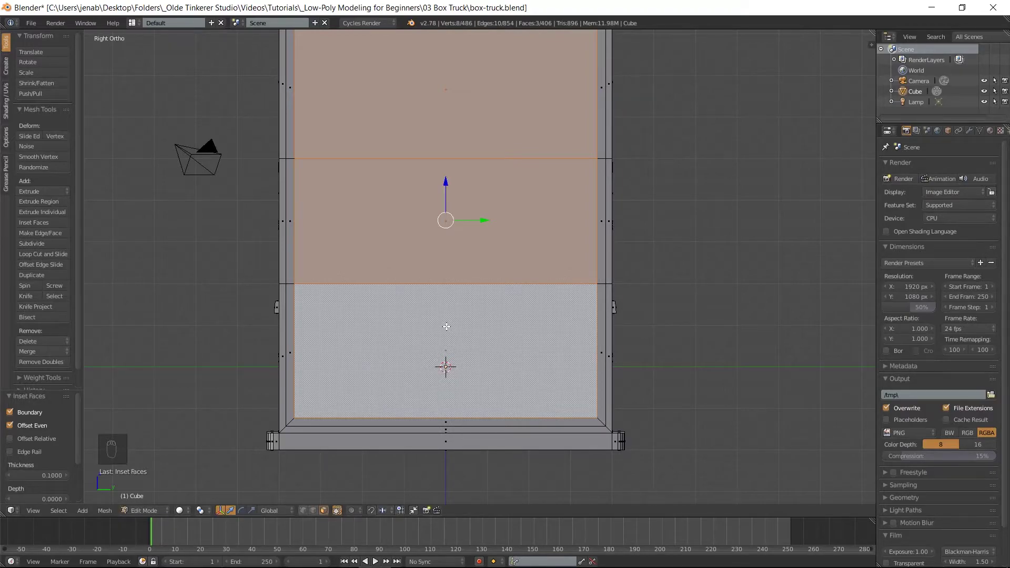
Add a cube to the mesh and move it about 28.9 along X, just behind the cargo box
key("KP_1")
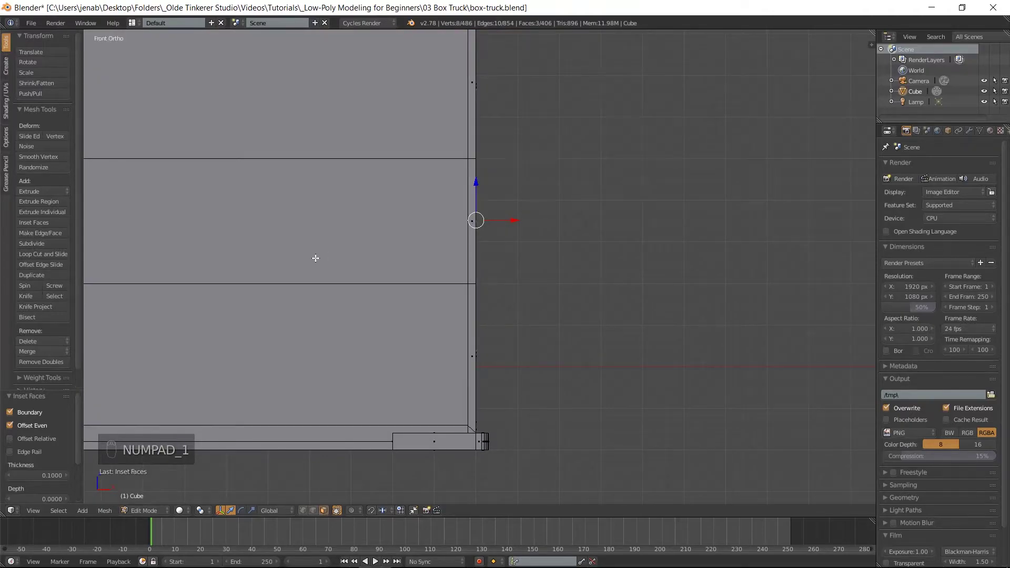
key("shift+a")
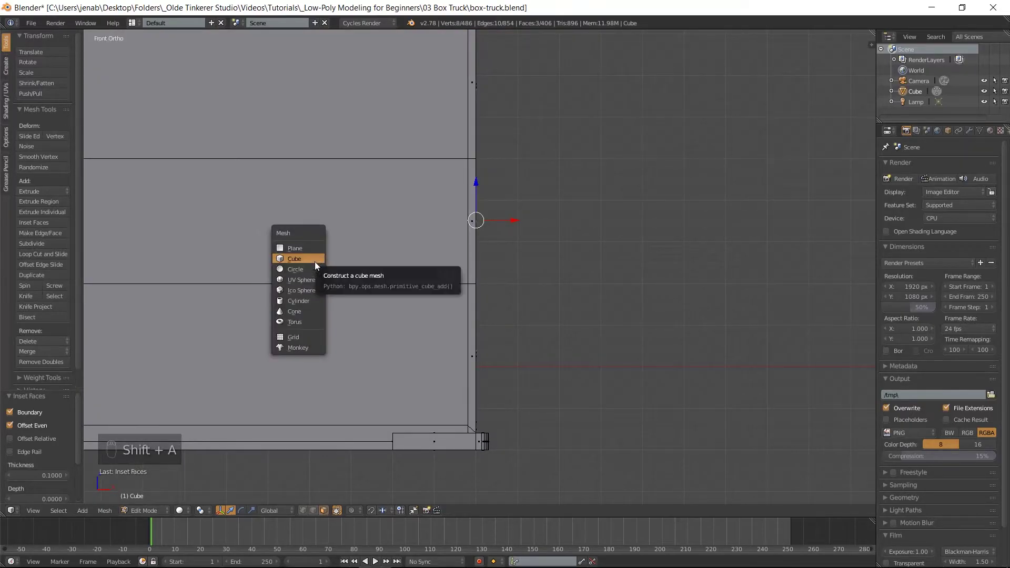
left_click(310, 261)
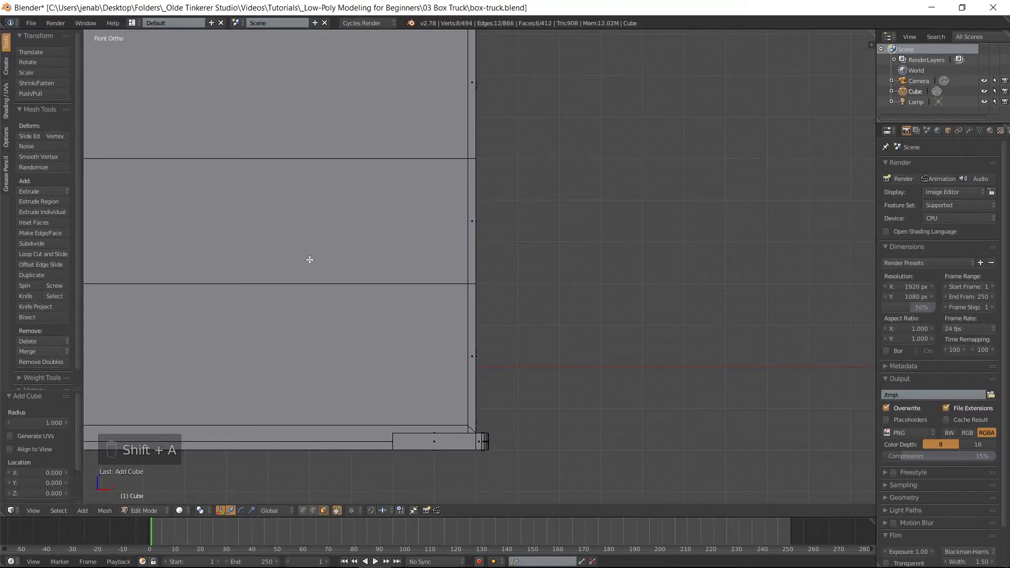
scroll(342, 251, "down", 3)
middle_click_drag(289, 241, 559, 259, "shift")
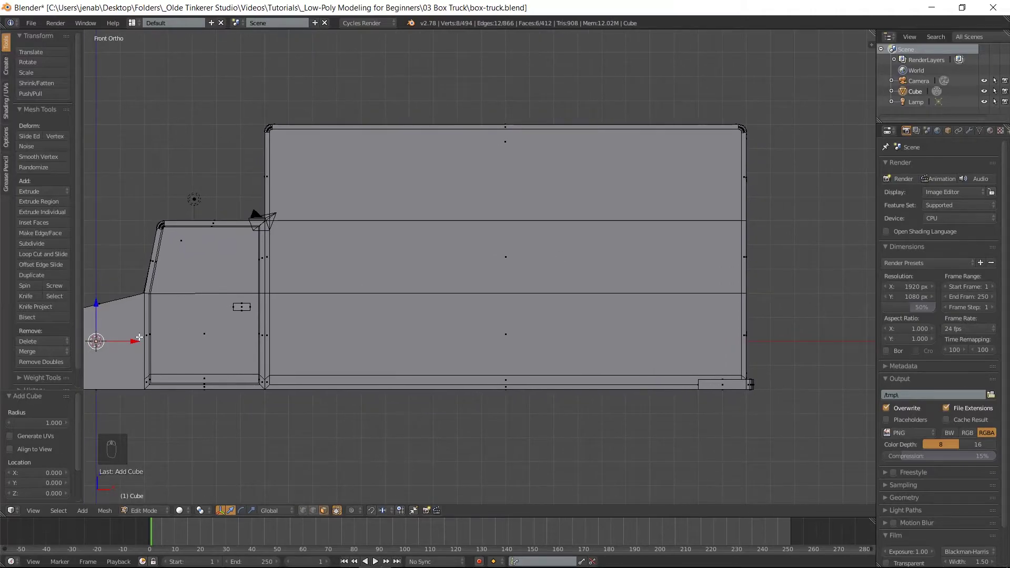
left_click_drag(139, 337, 833, 321)
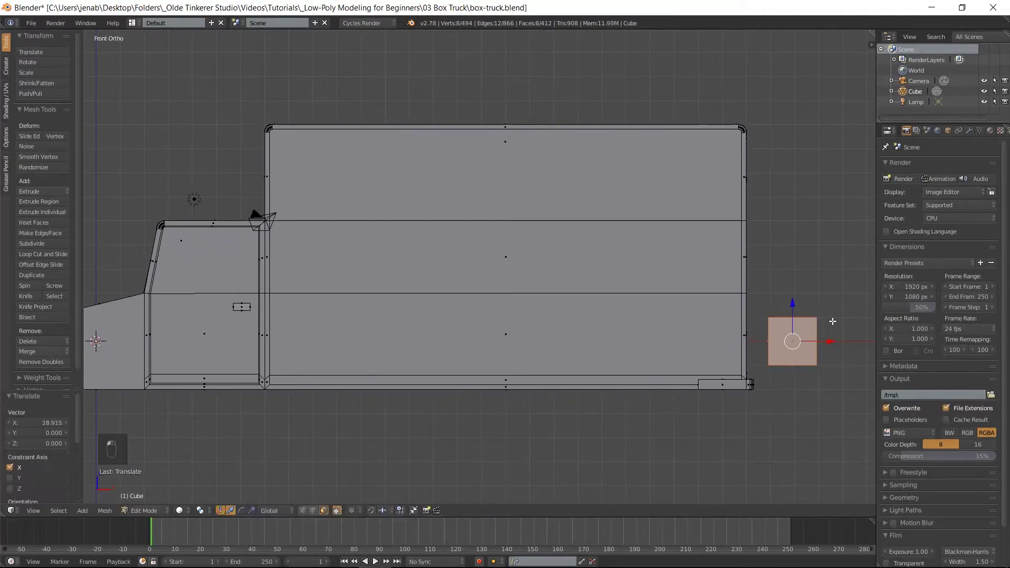
Scale the new cube to 0.2 along X and 0.7 along Y
middle_click_drag(810, 295, 549, 281, "shift")
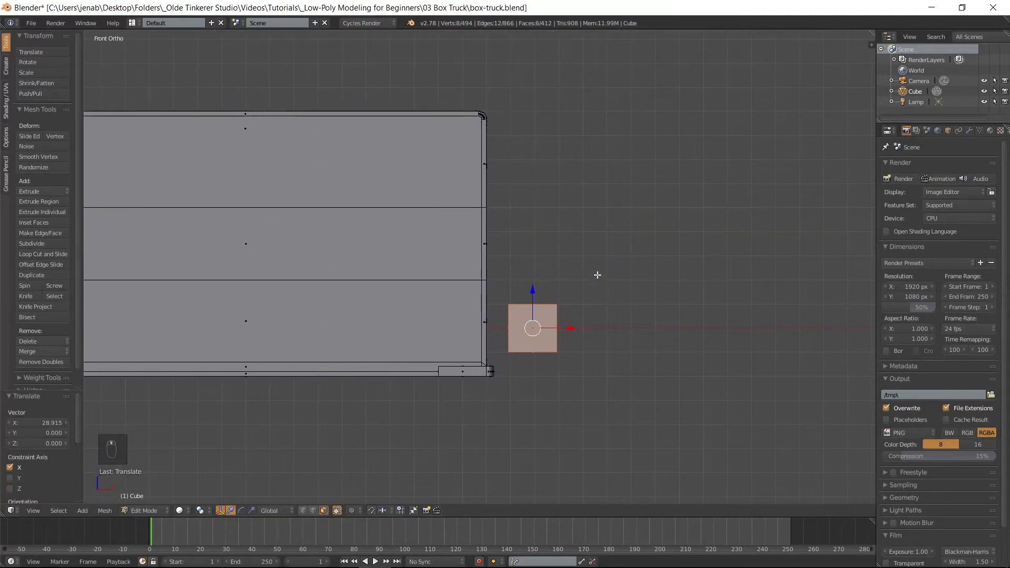
scroll(647, 263, "up", 2)
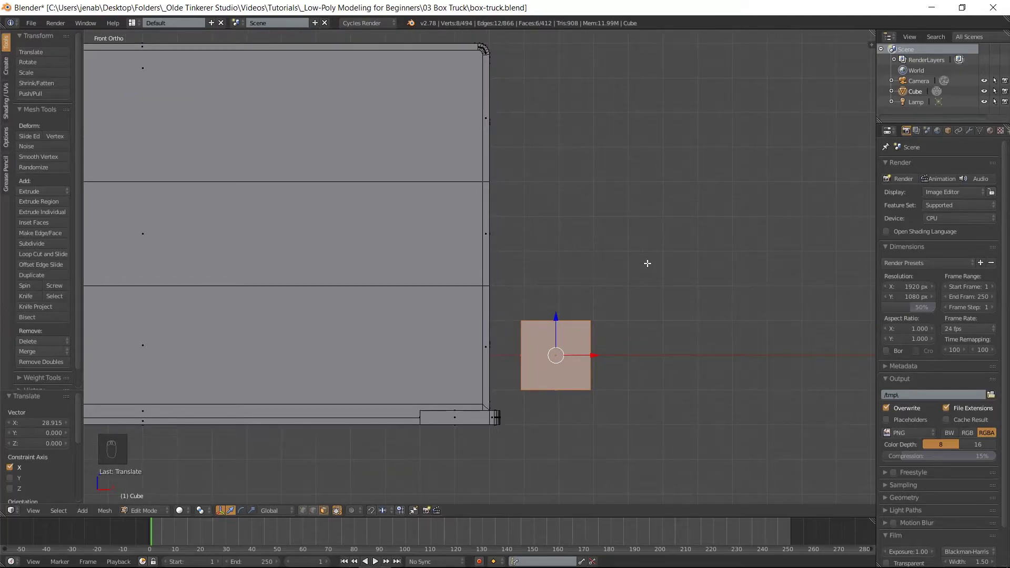
type("sx")
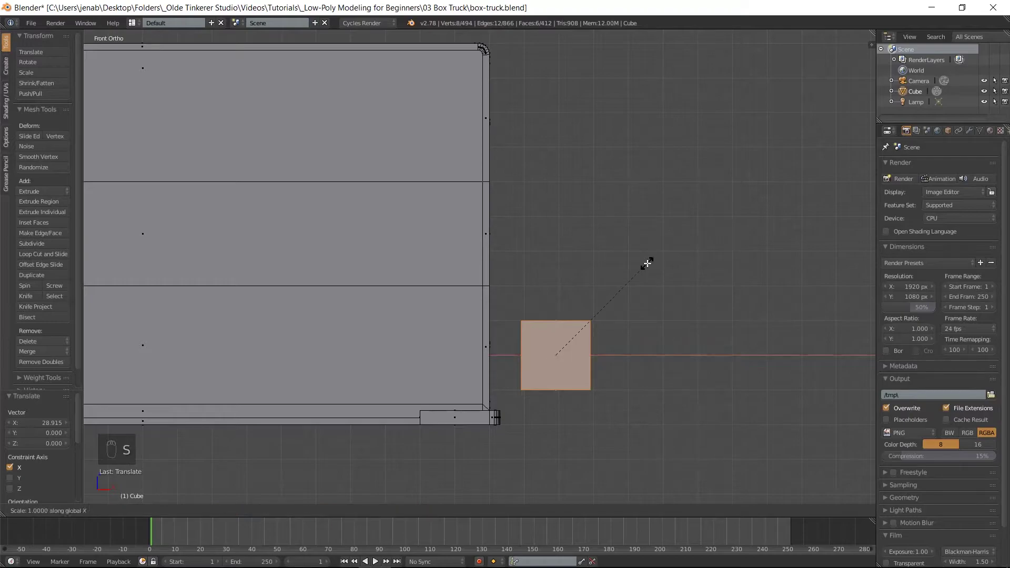
type(".2")
key("Return")
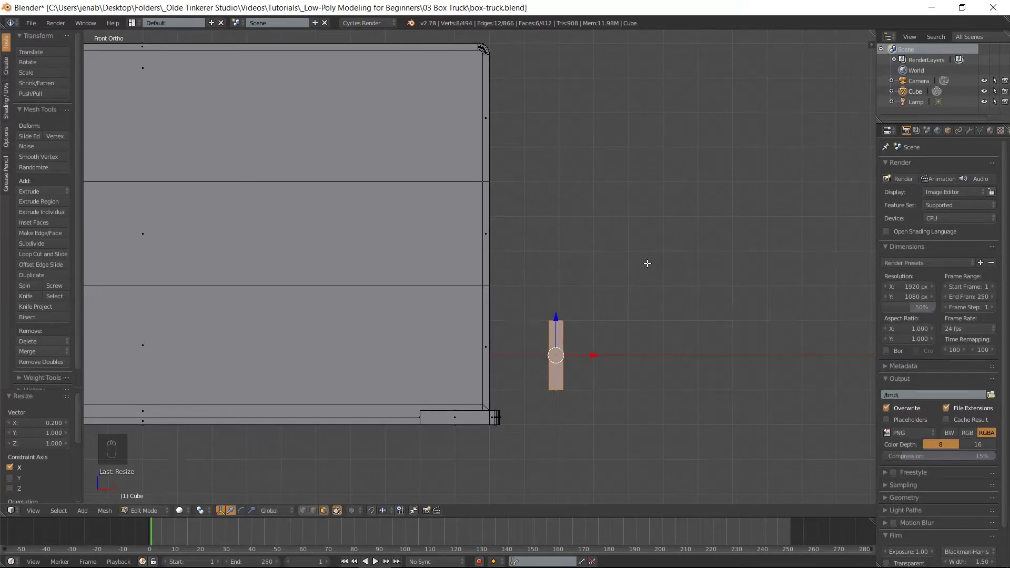
key("KP_3")
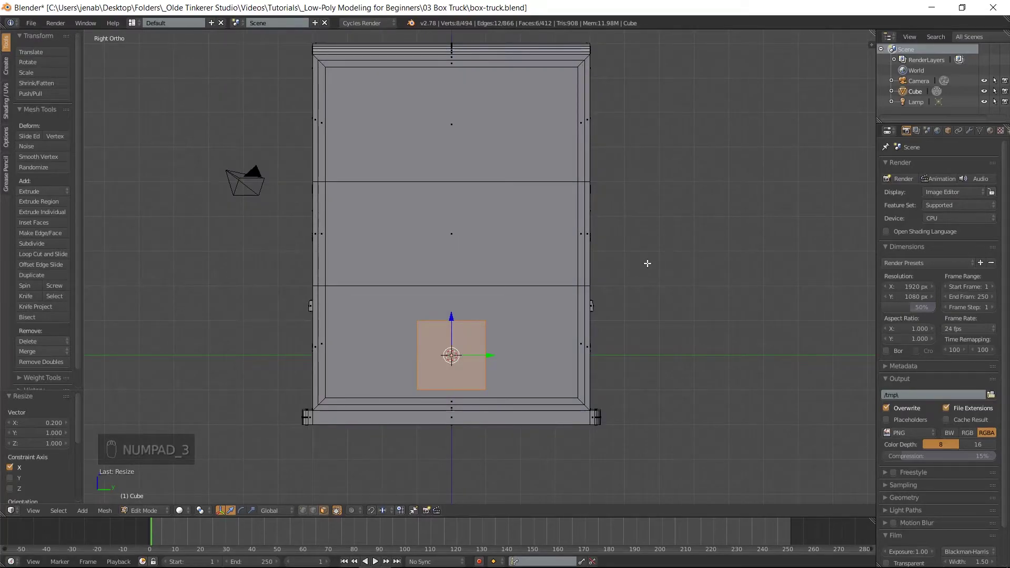
key("s")
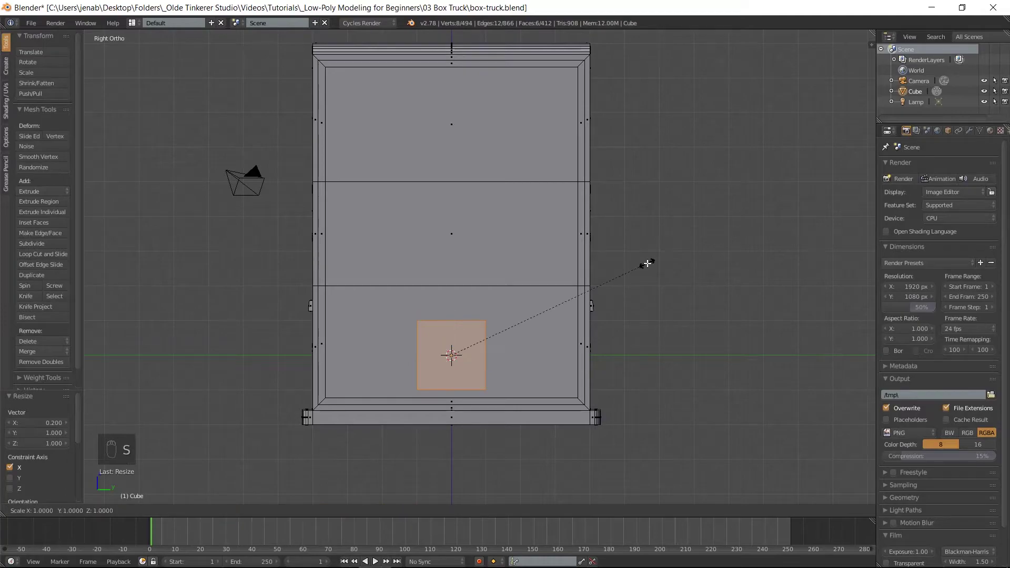
type("y.7")
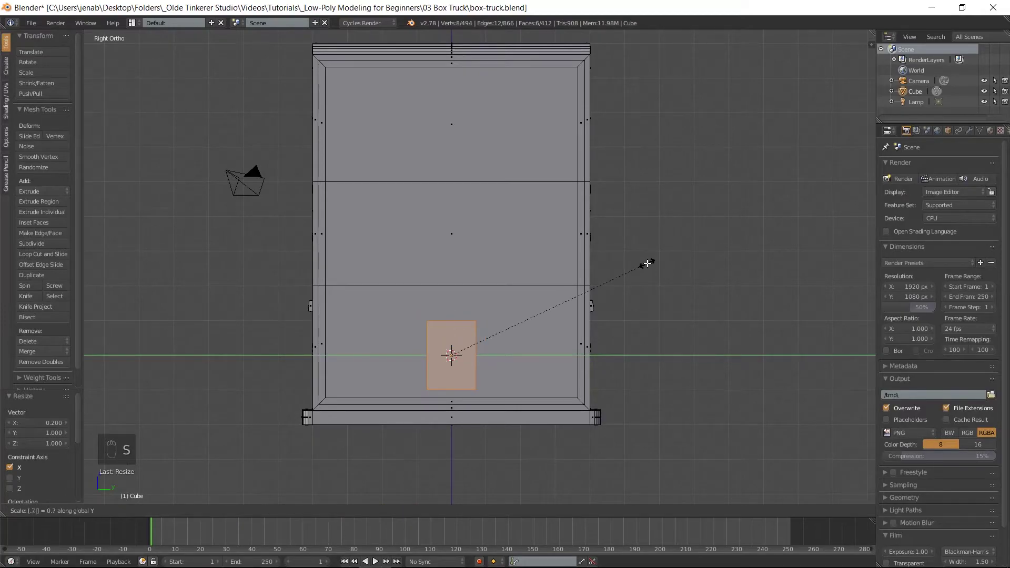
key("Return")
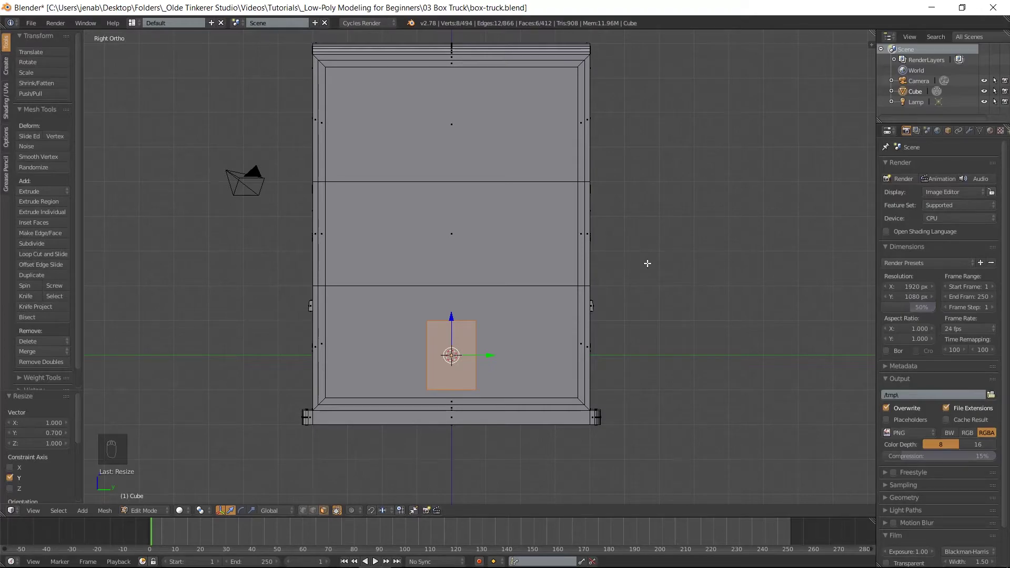
Scale the new cube behind the cargo box to 0.2 along Z
key("s")
type("z")
type(".2")
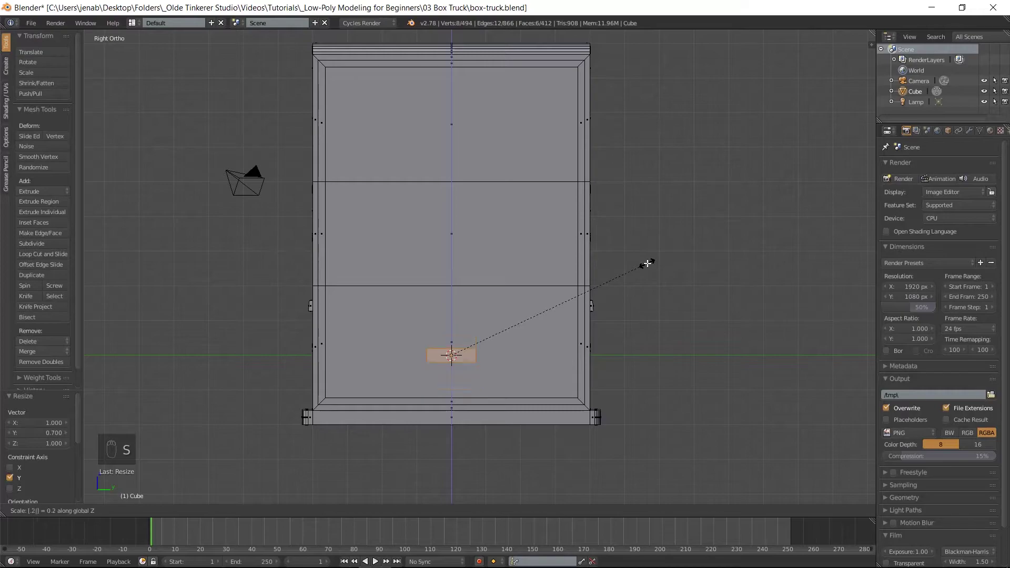
key("Return")
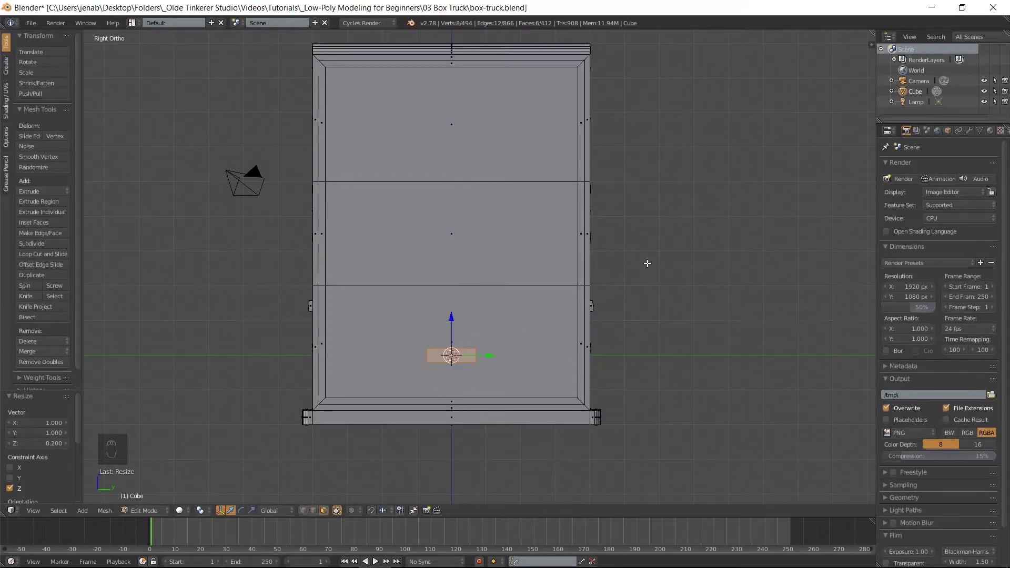
Extrude the small bar's end face on the positive Y side outward by 0.2
middle_click_drag(623, 299, 525, 348)
right_click(425, 372)
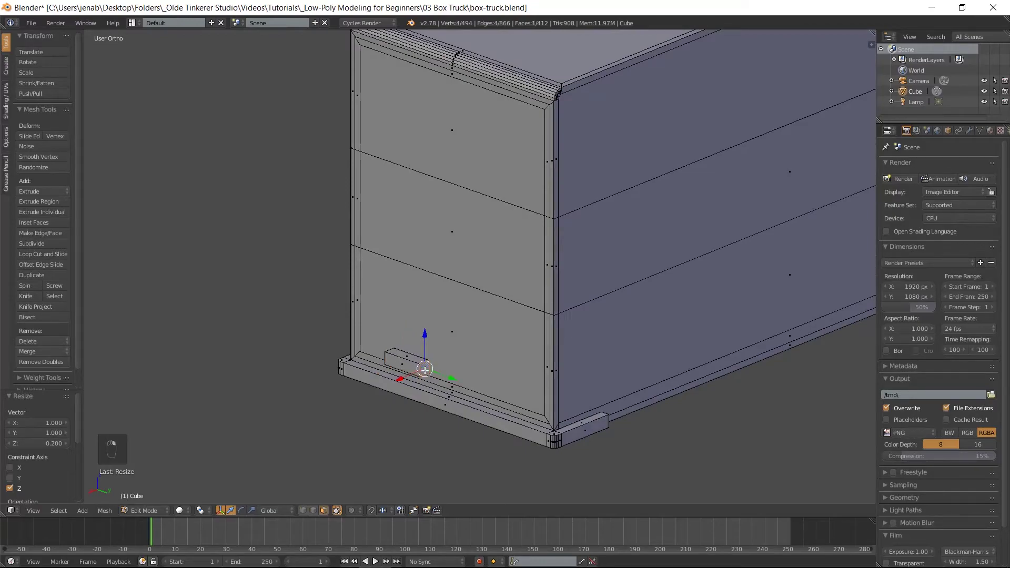
key("KP_3")
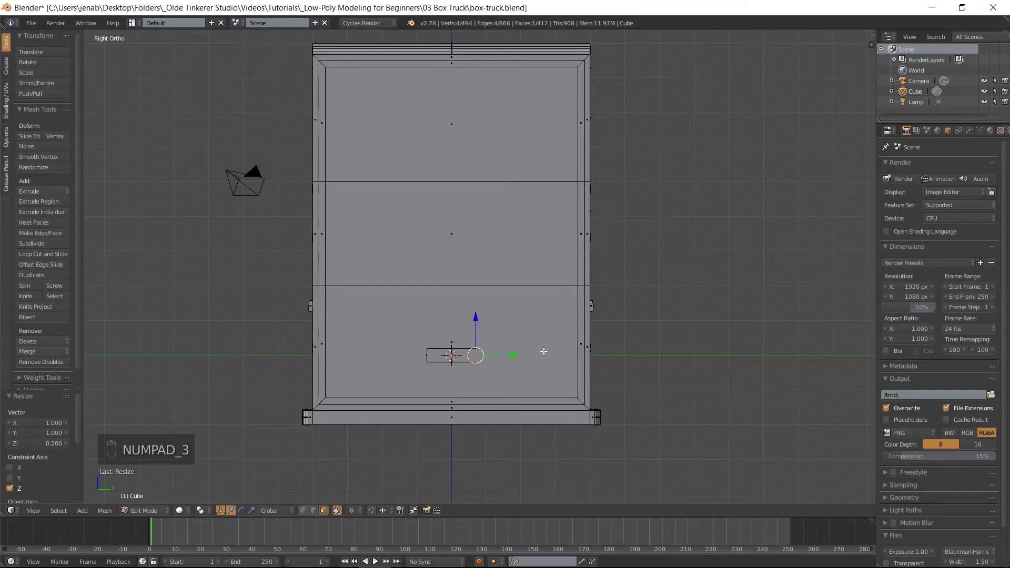
type("e")
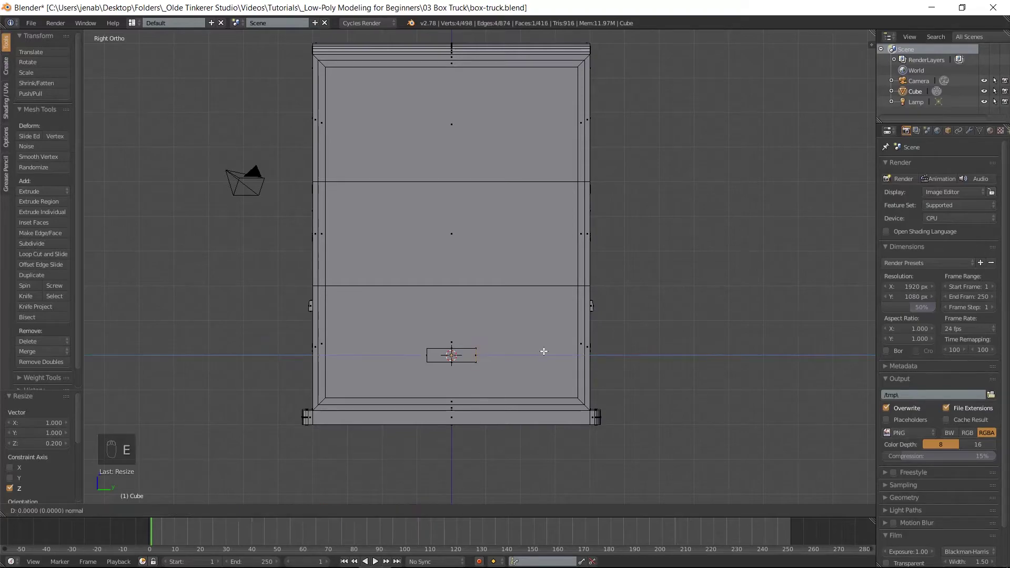
type(".2")
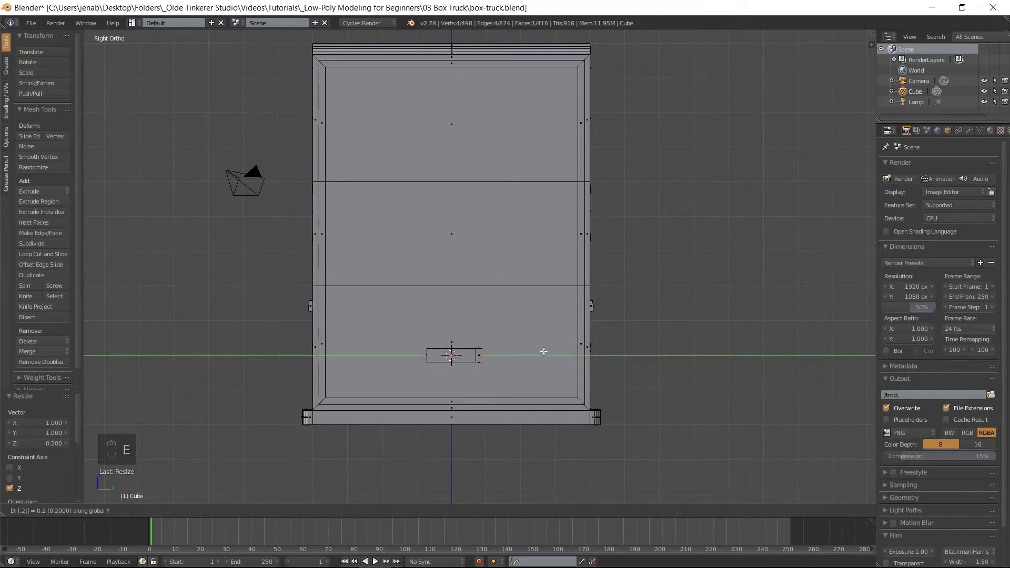
key("Return")
Extrude the bar's opposite end face by -0.2 along Y
middle_click_drag(387, 333, 417, 347)
right_click(458, 369)
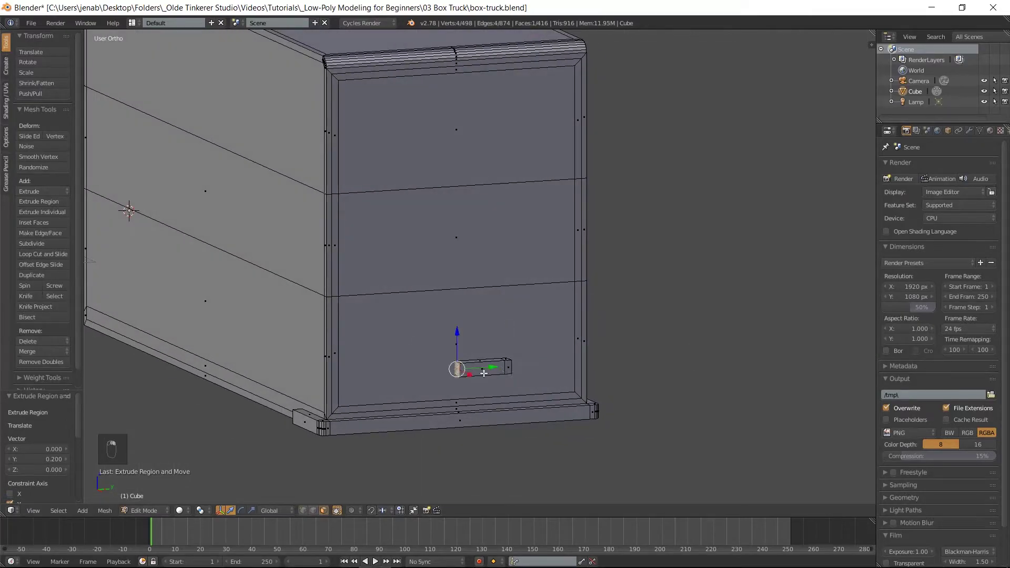
key("KP_3")
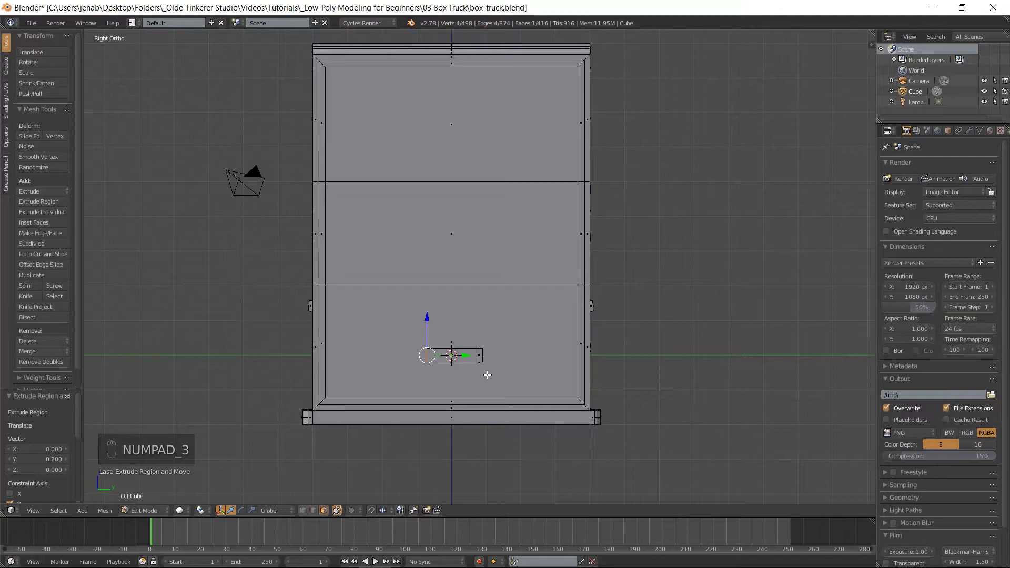
type("e")
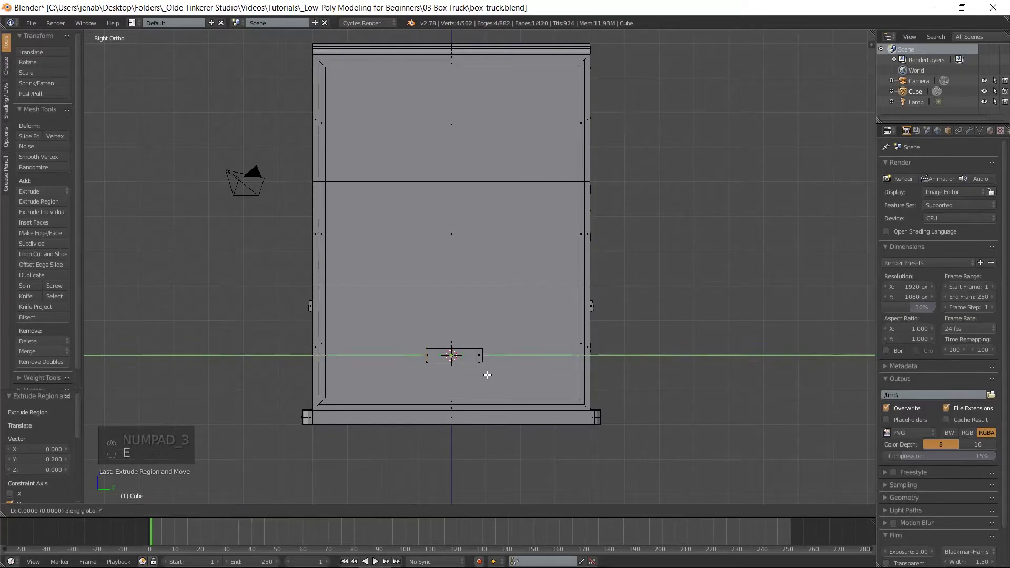
type("-0.2")
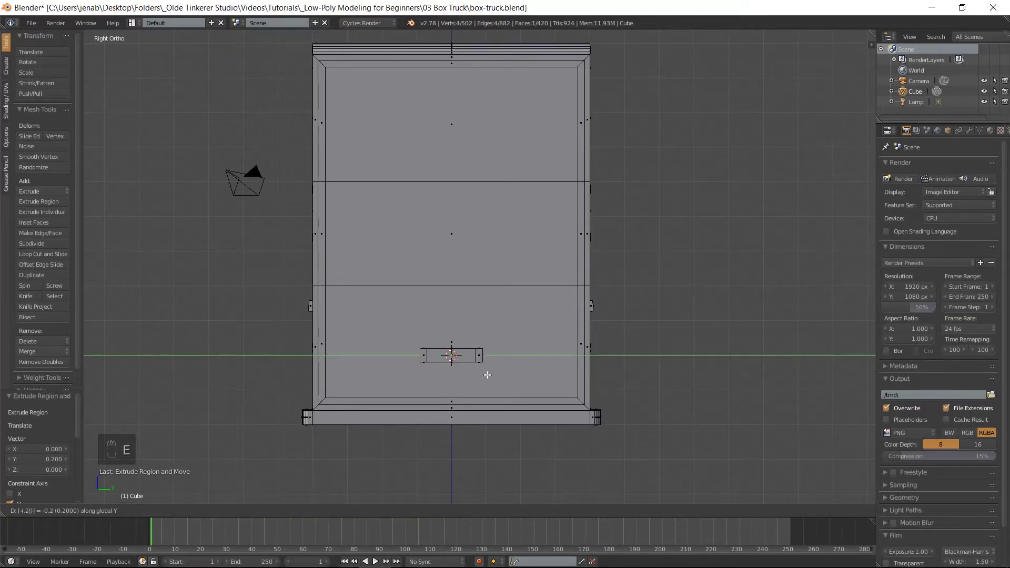
key("Return")
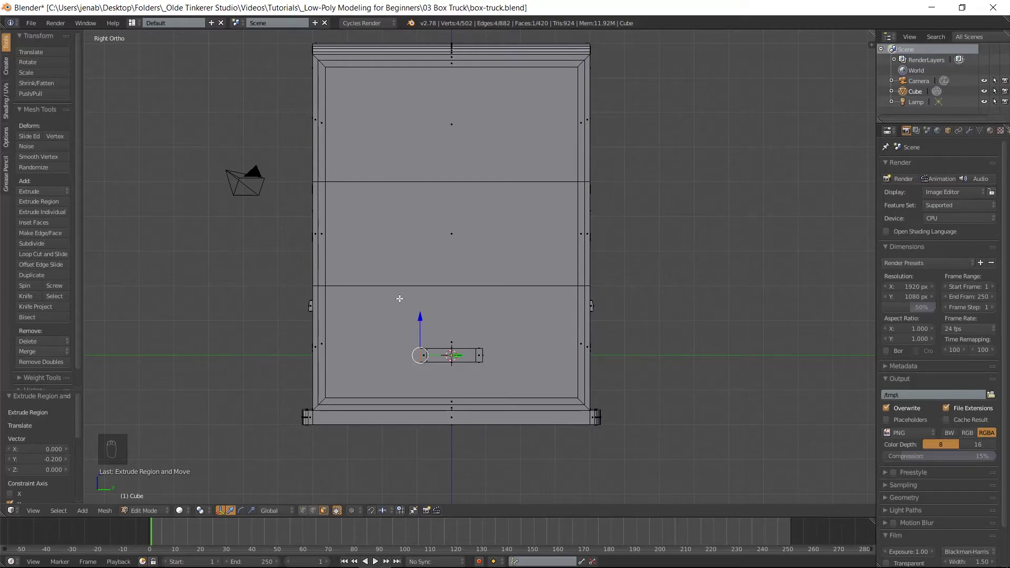
Select the two end segments' faces that point at the cargo box and extrude them by -0.4 along X to form handle legs
middle_click_drag(435, 335, 308, 352)
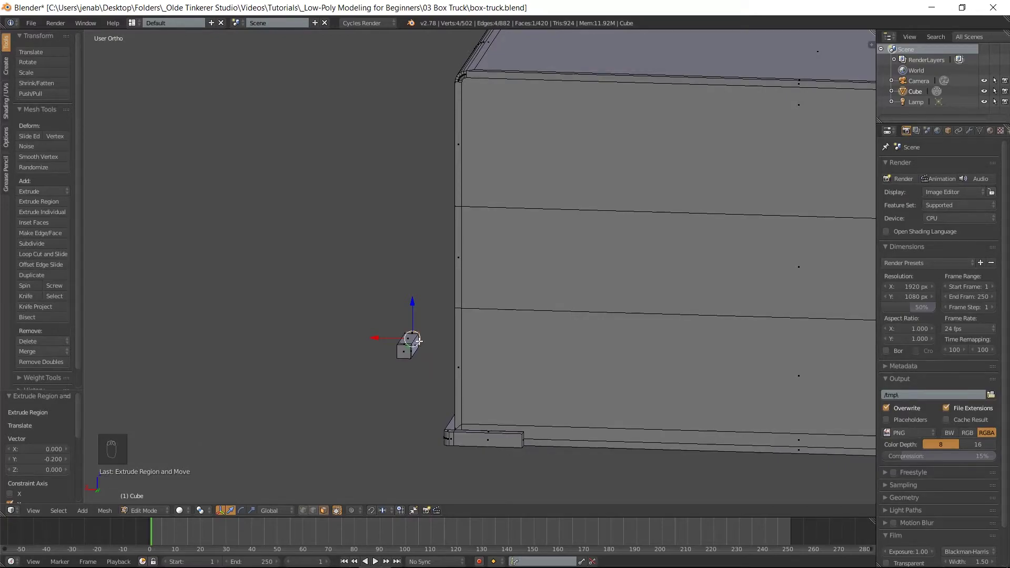
middle_click_drag(415, 343, 418, 346)
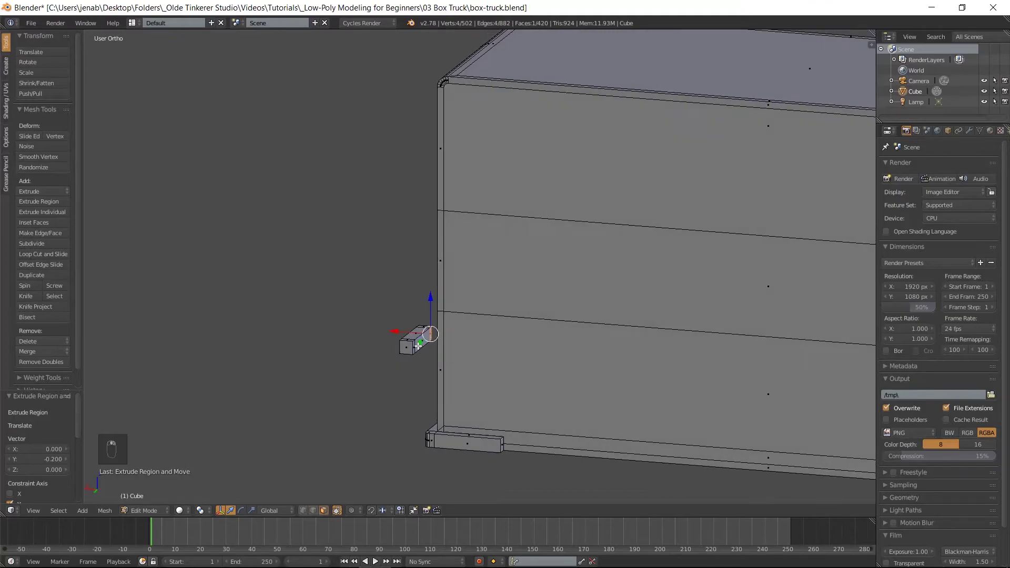
right_click(414, 345, "shift")
key("KP_1")
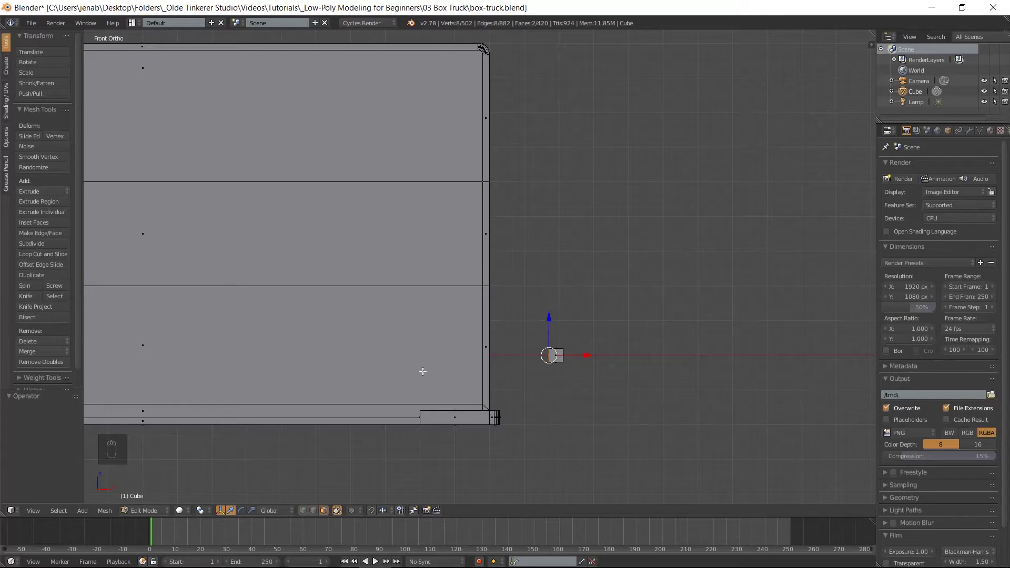
key("e")
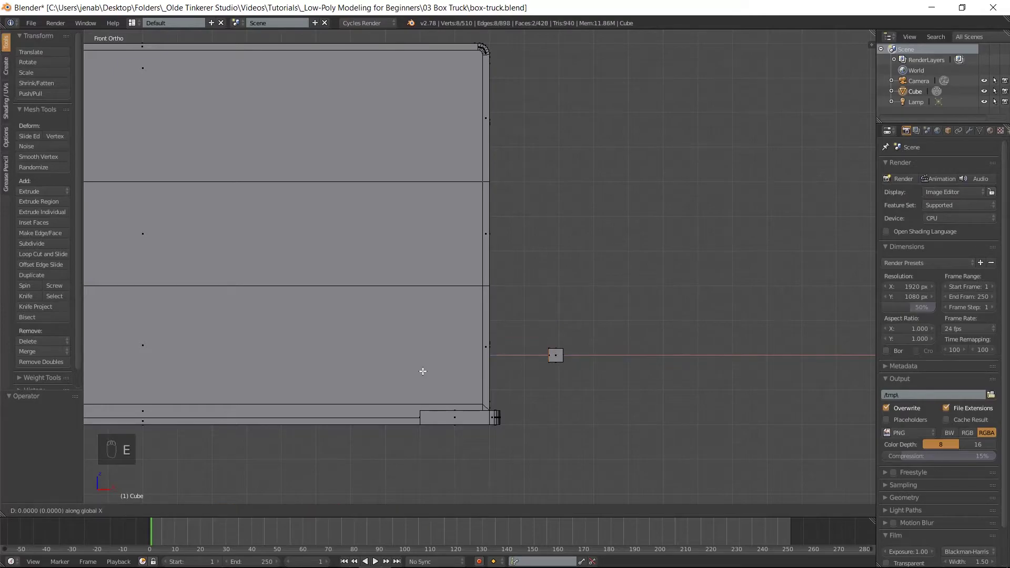
type("-.4")
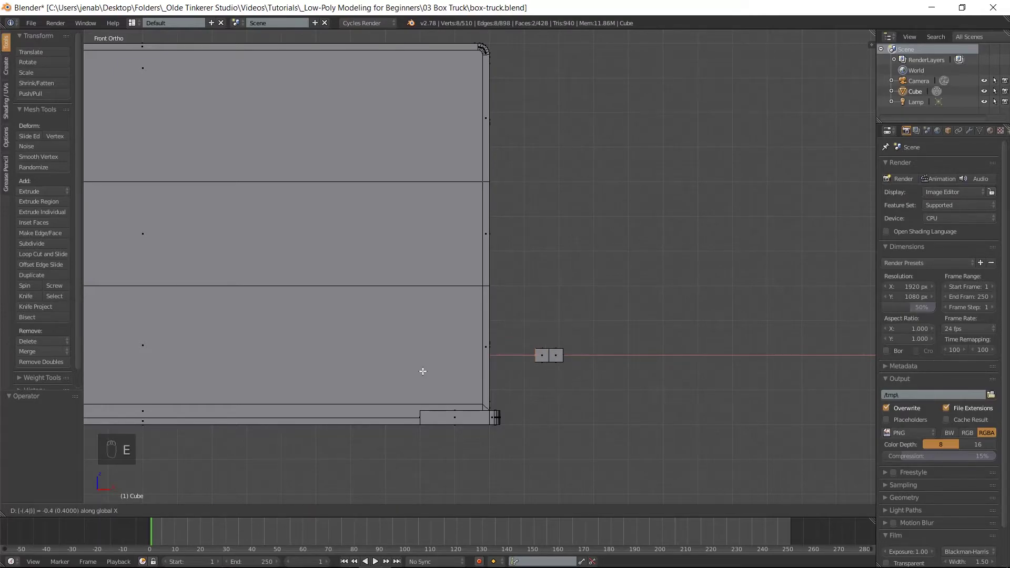
left_click(423, 372)
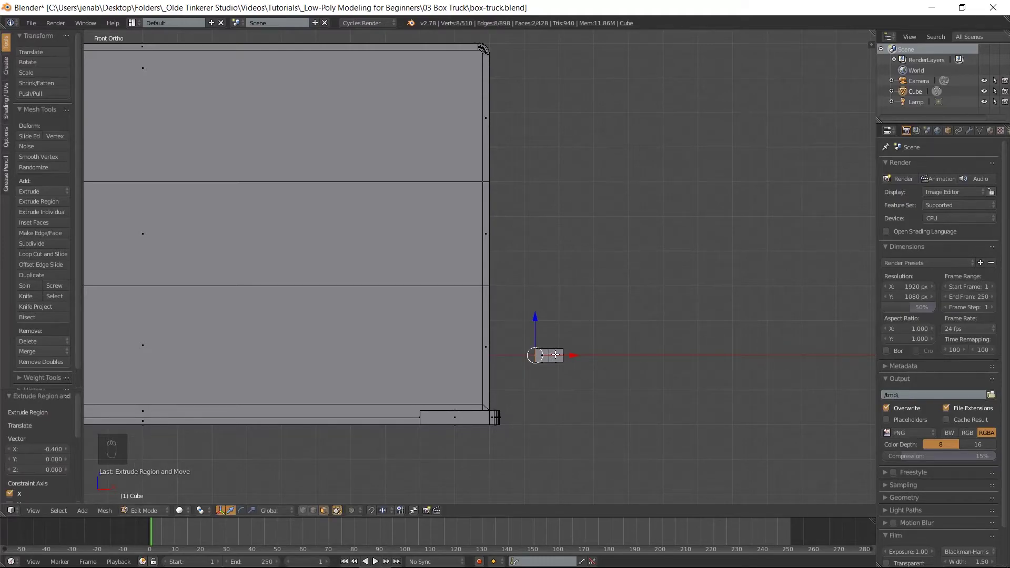
Select the whole linked handle, move it about -1.456 along X against the rear door, and raise it slightly along Z
key("l")
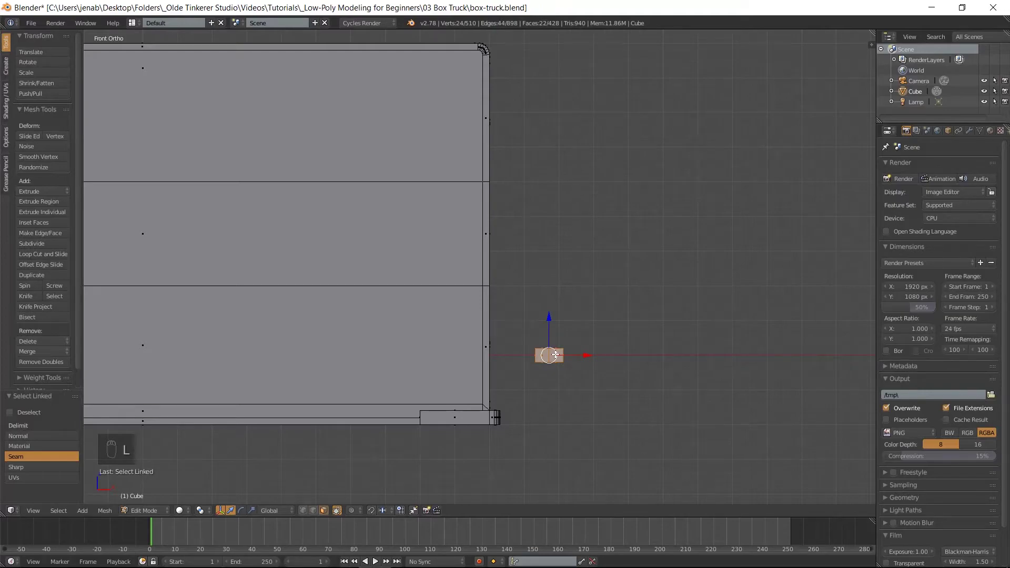
left_click_drag(590, 356, 540, 366)
middle_click_drag(570, 341, 452, 385)
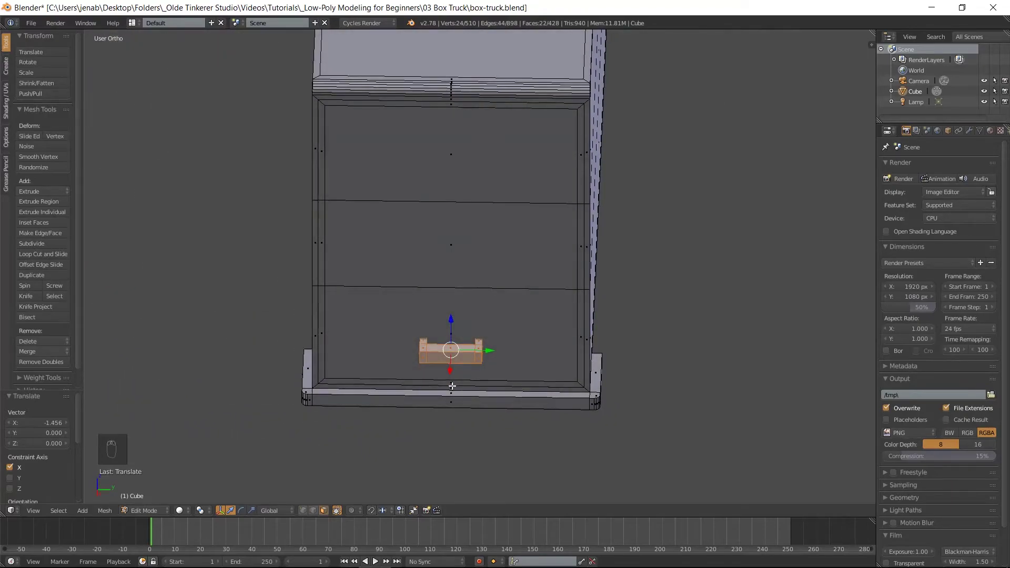
key("KP_3")
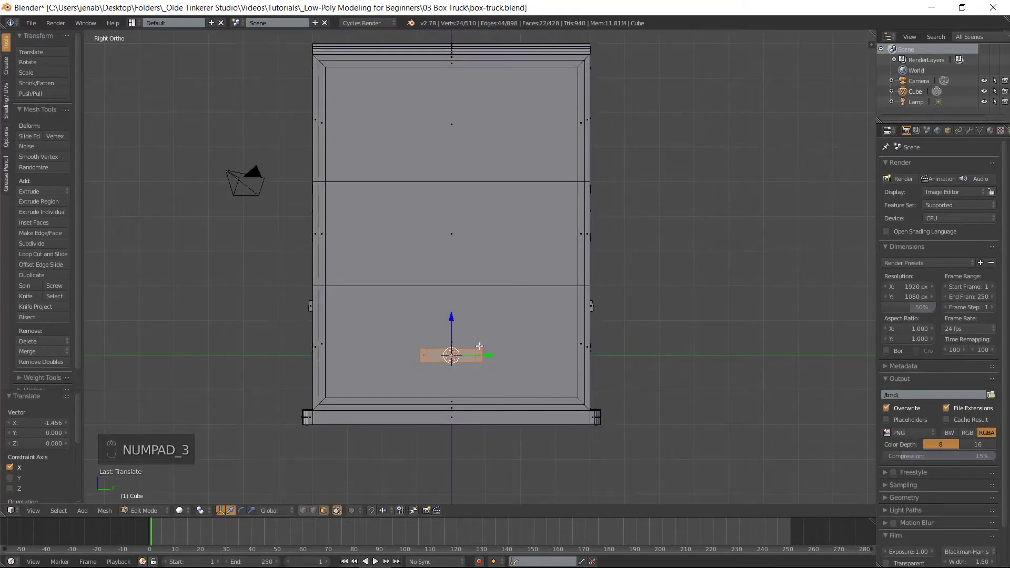
left_click_drag(451, 318, 452, 311)
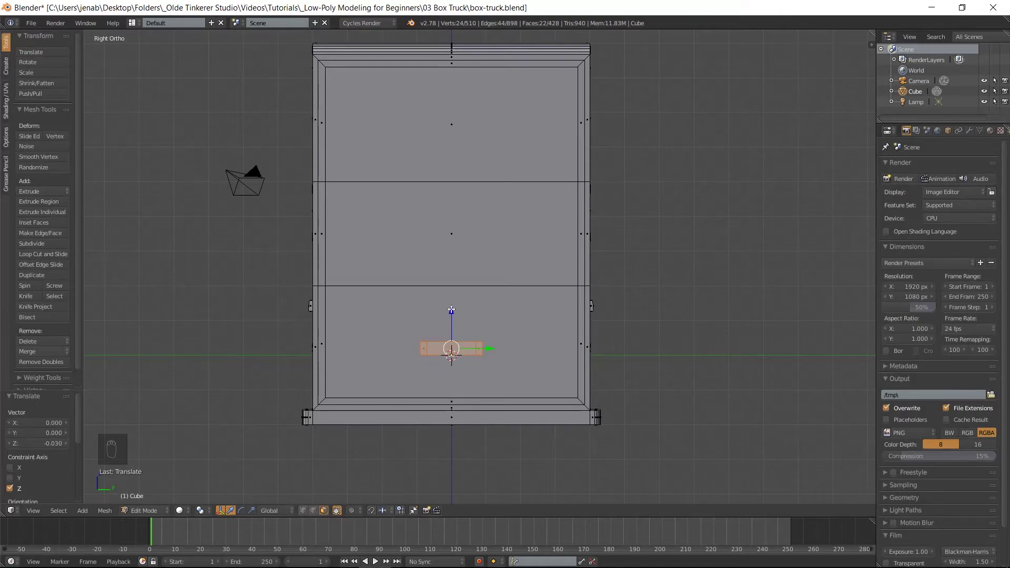
Select only the two linked headlight pieces at the truck's front and duplicate them in place
key("ctrl+KP_3")
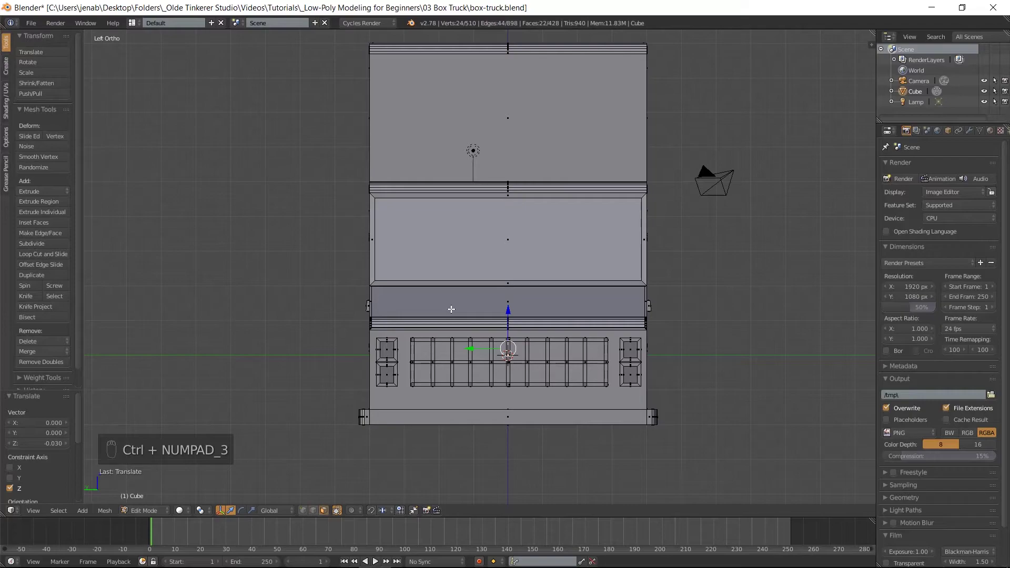
key("l")
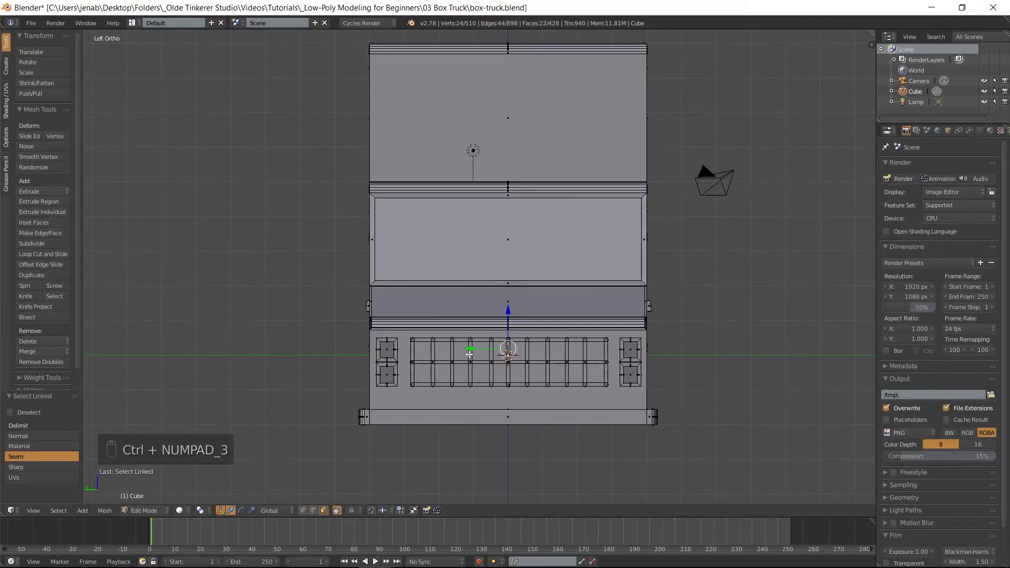
key("a")
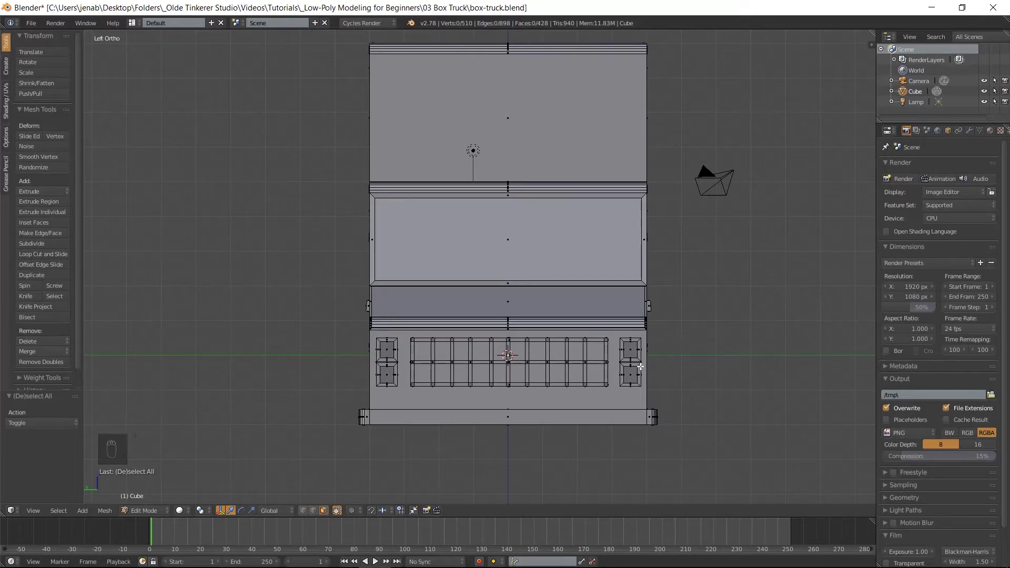
key("l")
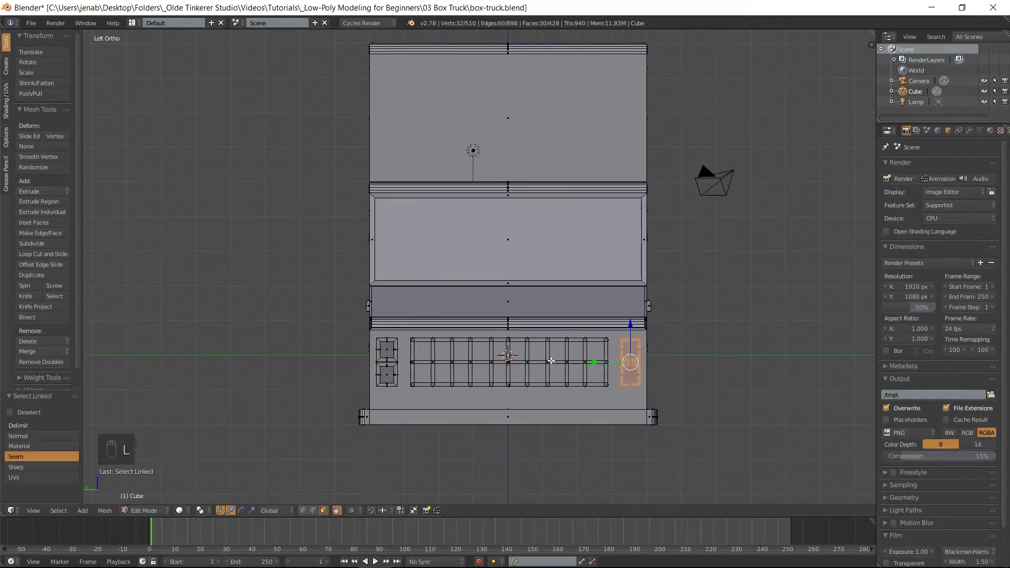
key("l")
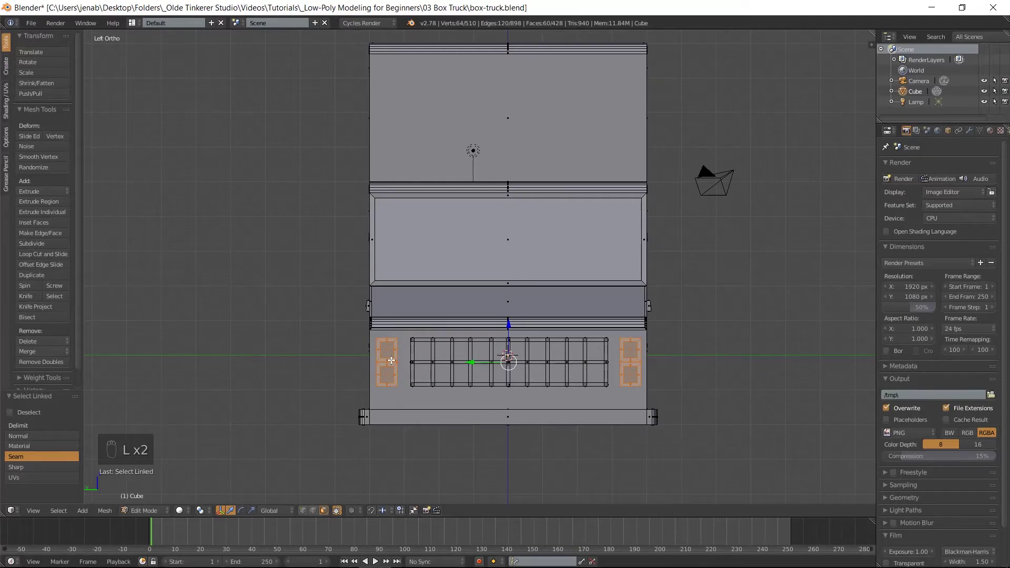
key("shift+d")
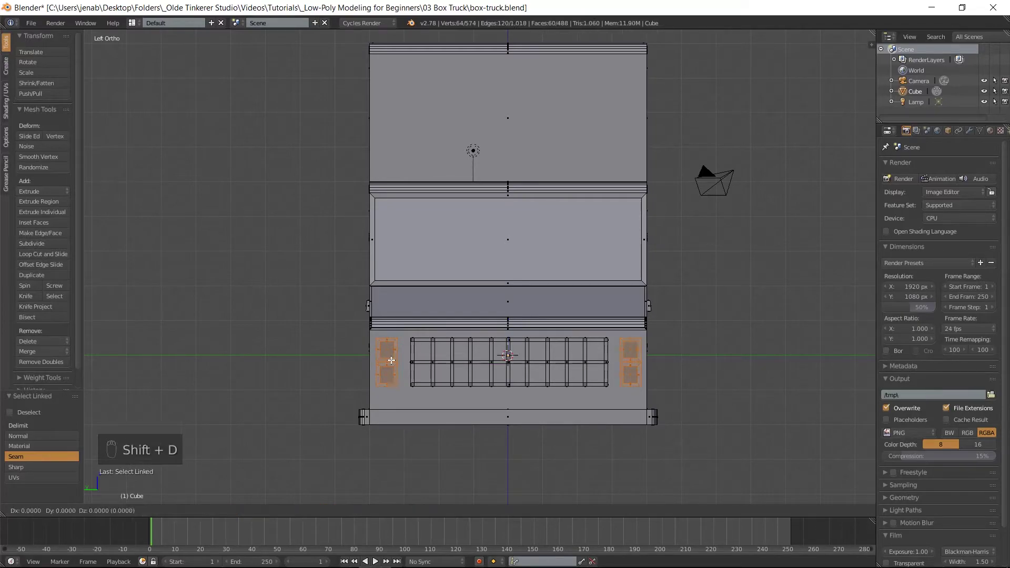
right_click(391, 360)
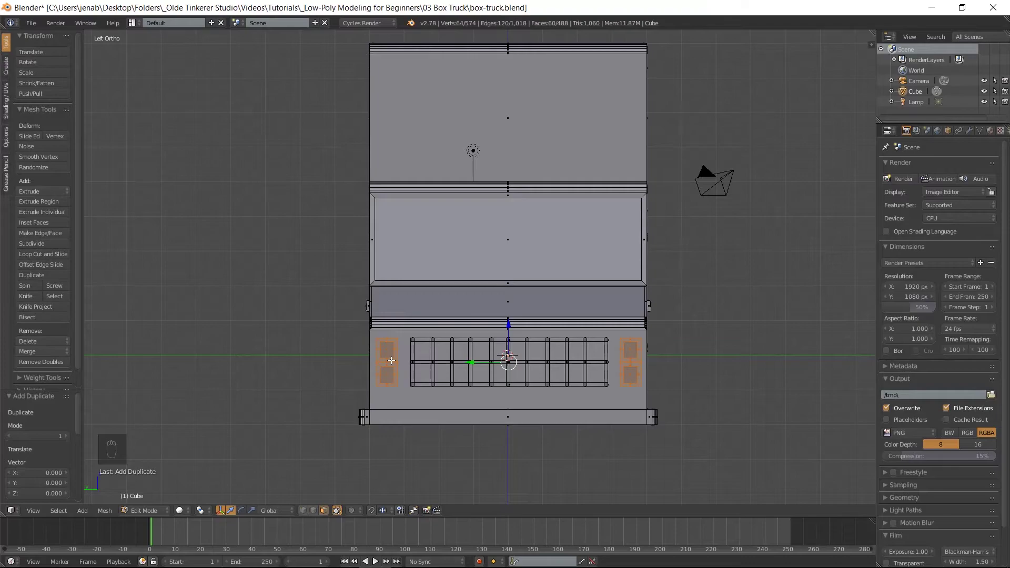
Rotate the duplicated headlights 180° around the Z axis
type("rz")
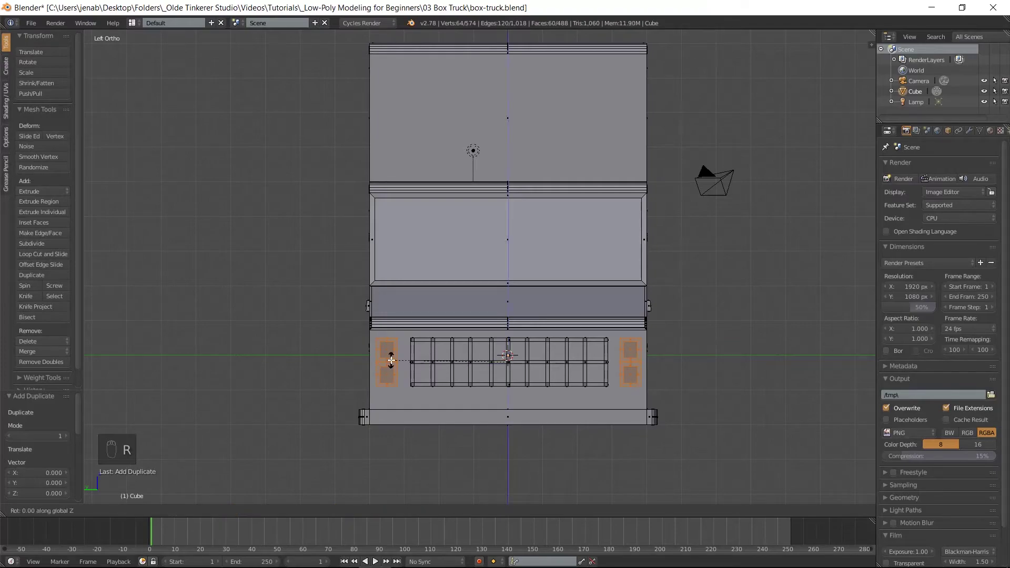
type("180")
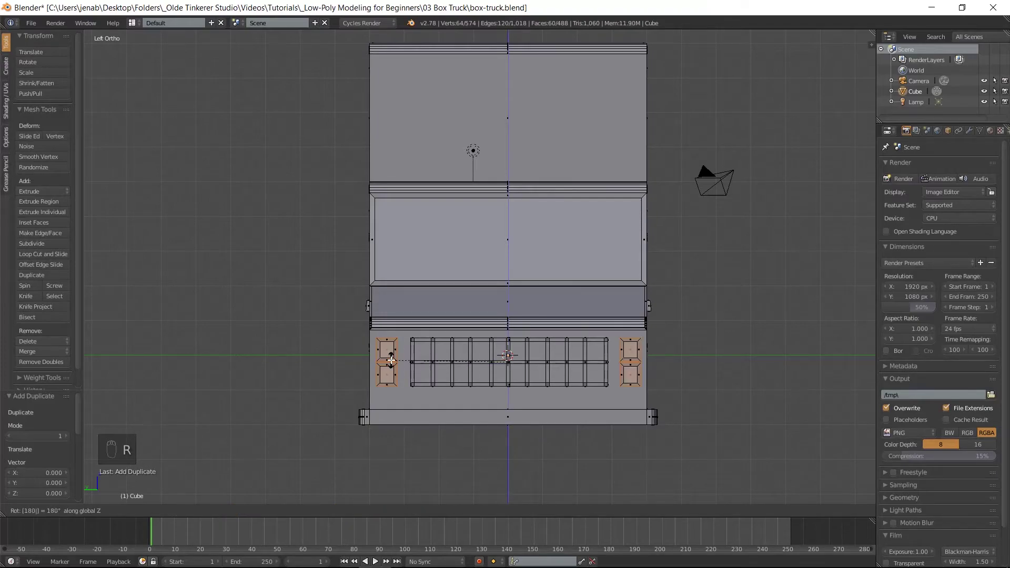
key("Return")
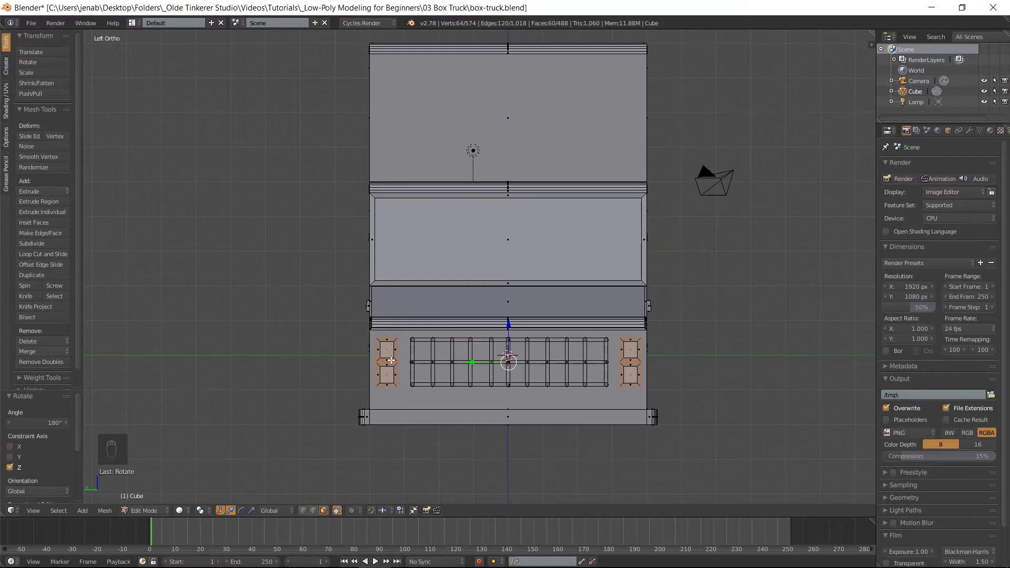
Move the duplicated lights about 29.2 along X to the cargo box's rear and fine-tune their X position against the rear face
key("KP_1")
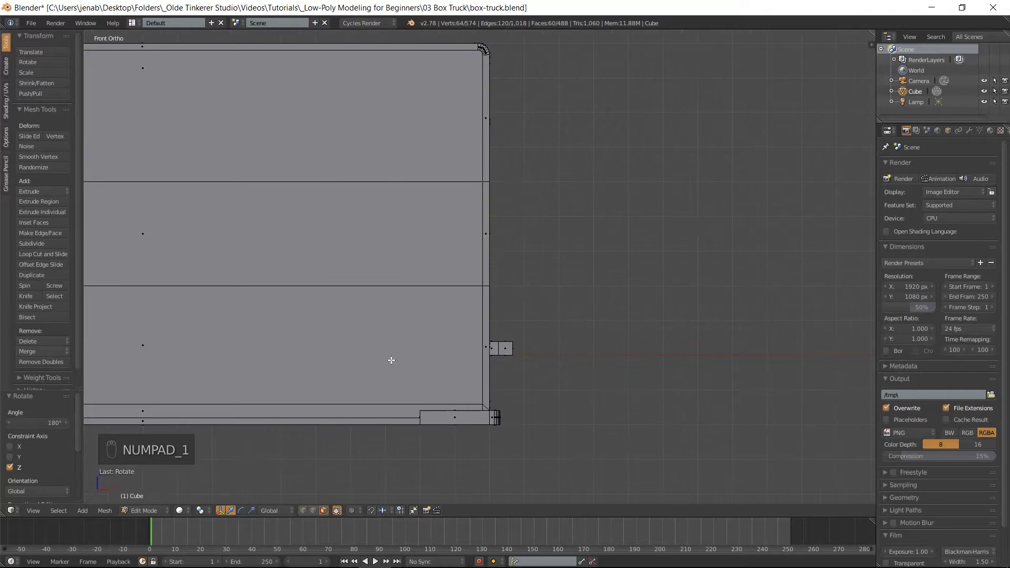
scroll(392, 360, "down", 3)
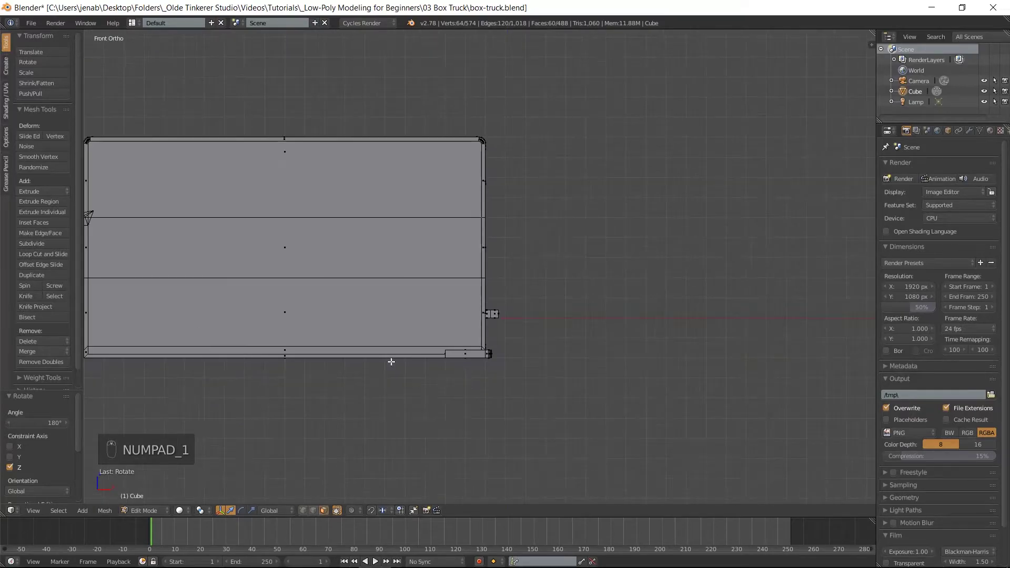
scroll(247, 332, "left", 5, "ctrl")
left_click_drag(160, 345, 738, 361)
scroll(738, 361, "up", 3)
middle_click_drag(771, 342, 474, 309, "shift")
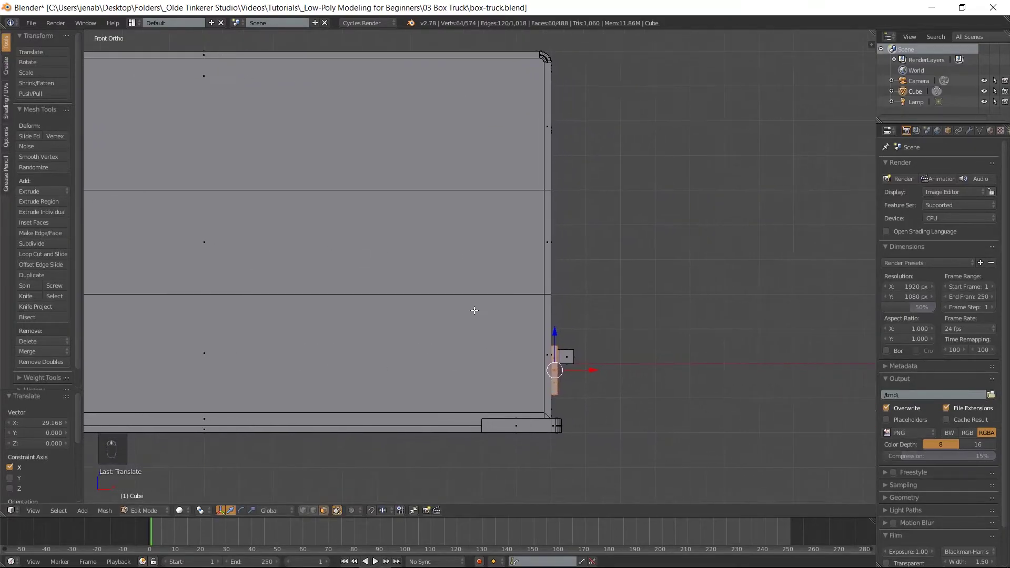
key("g")
key("x")
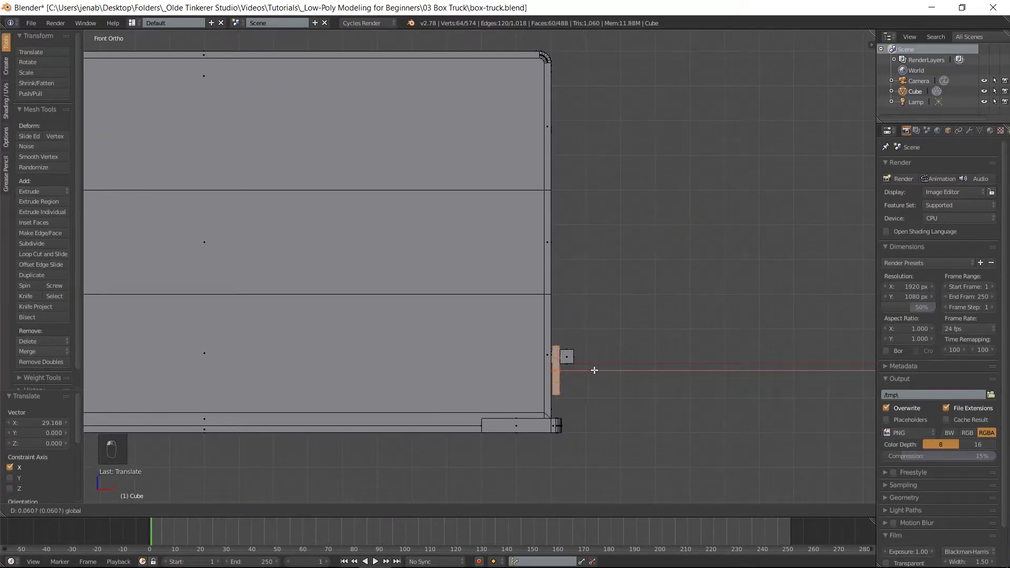
Seat the tail lights against the truck's rear along X and inset the three large rear faces by 0.3
left_click_drag(593, 372, 592, 372)
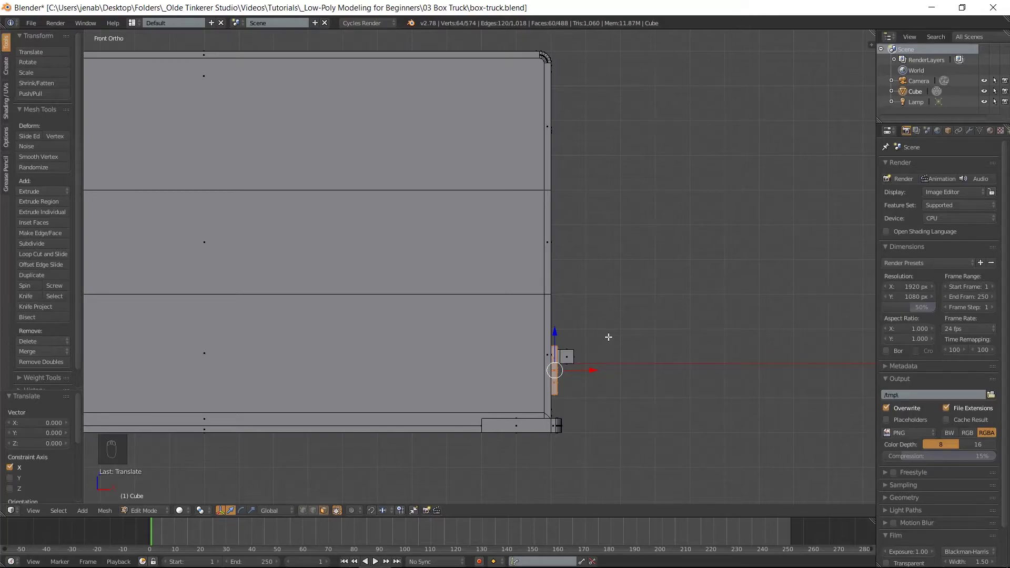
key("KP_3")
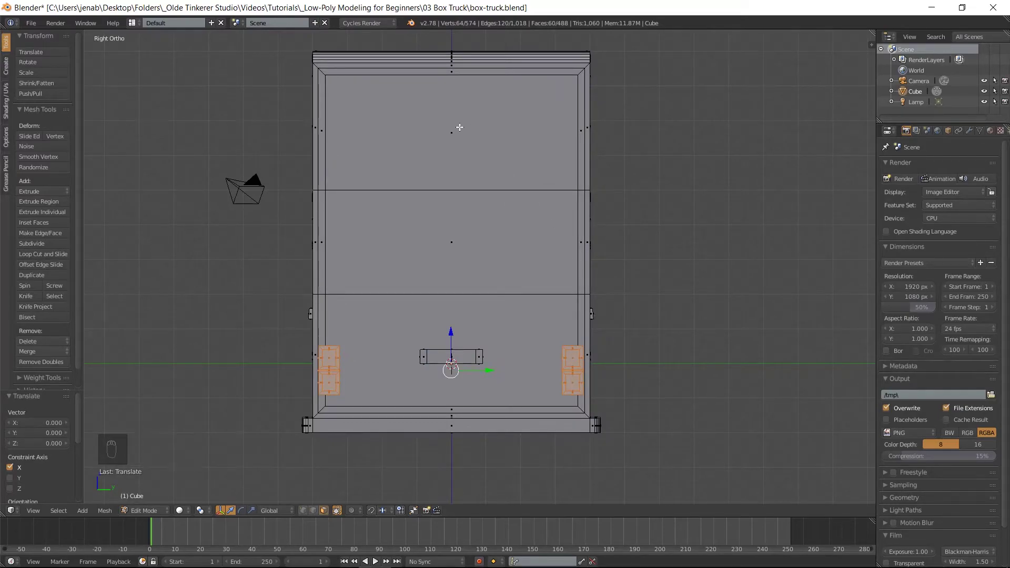
left_click(460, 129)
left_click(468, 248, "shift")
left_click(486, 318, "shift")
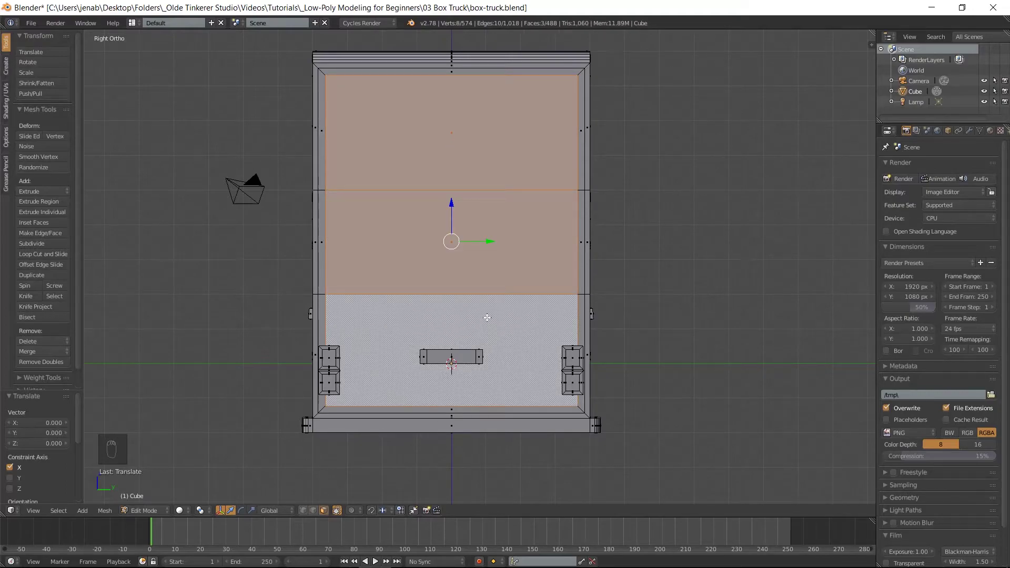
type("i")
type("0.3")
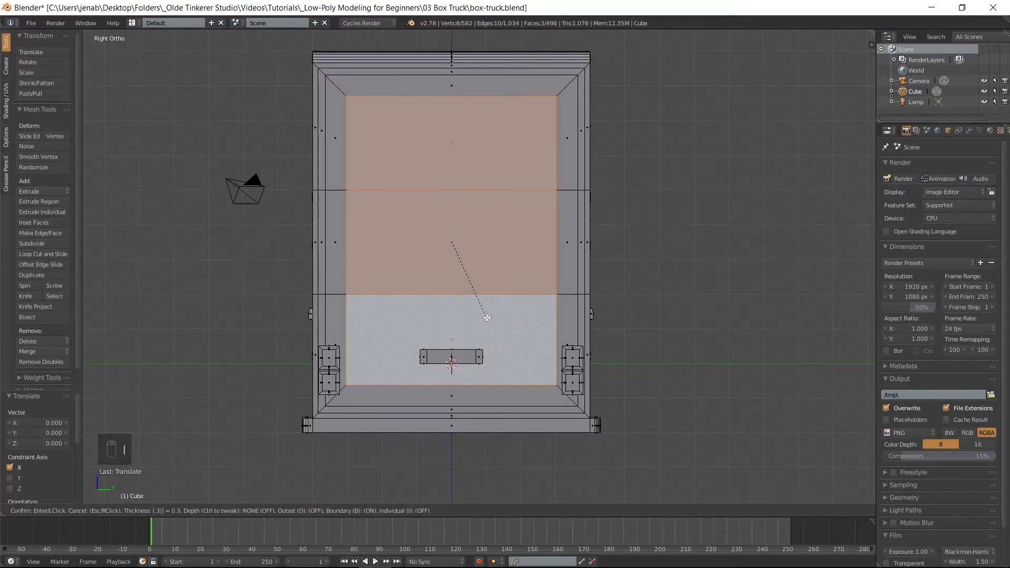
key("Return")
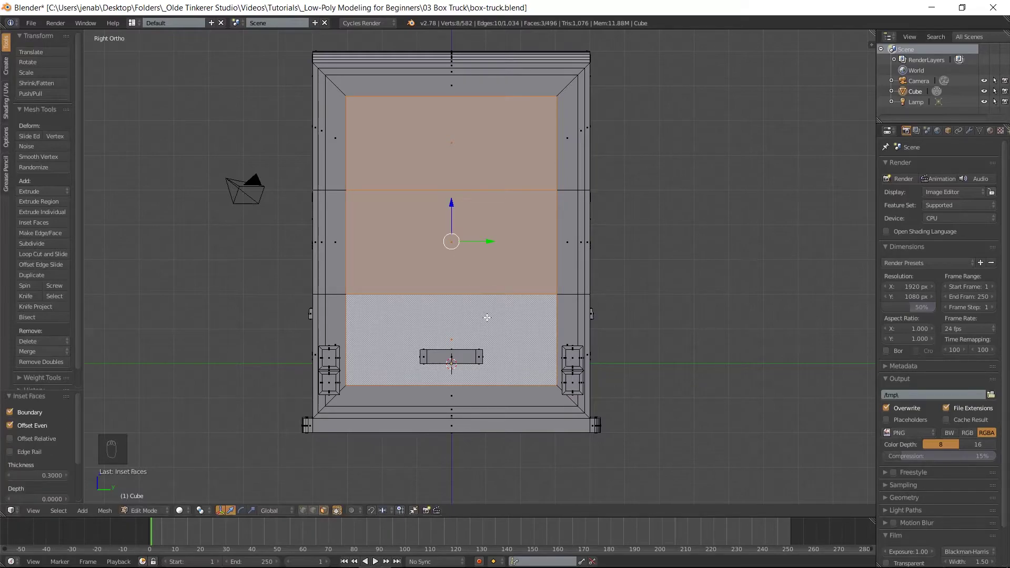
Select the whole tail light on the negative Y side and scale it to 0.6 along Y
key("a")
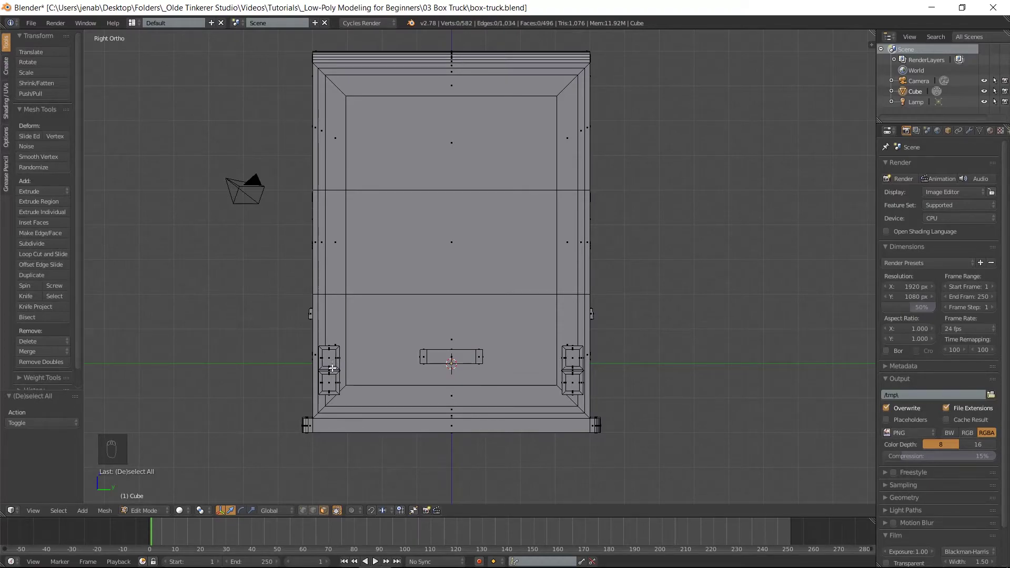
key("l")
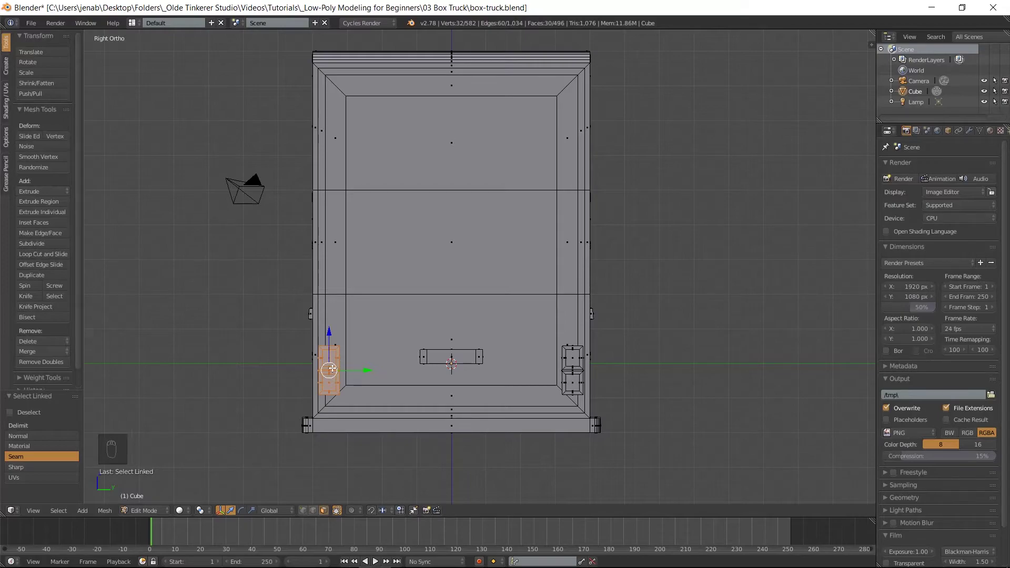
key("s")
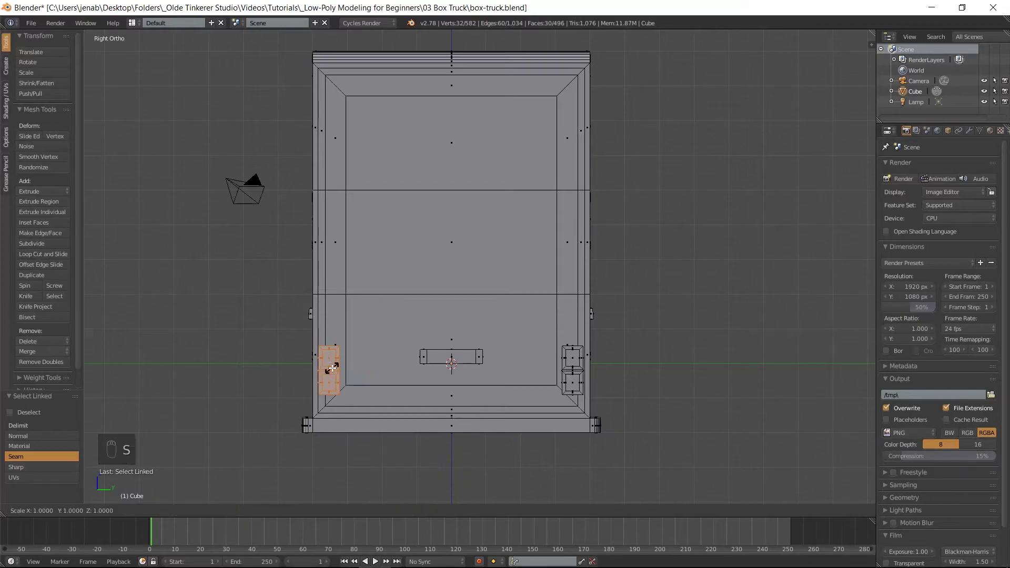
type("y.6")
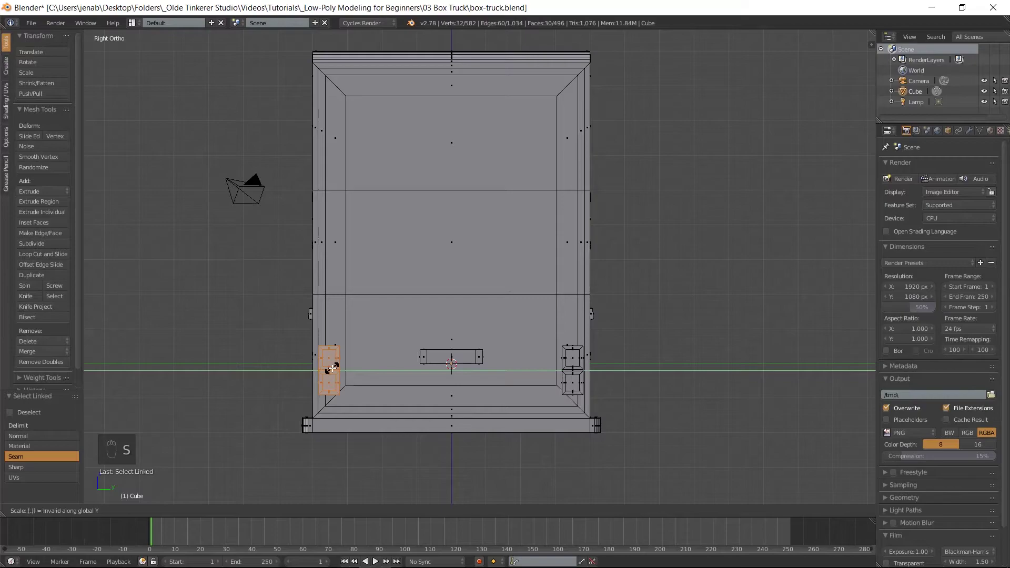
key("Return")
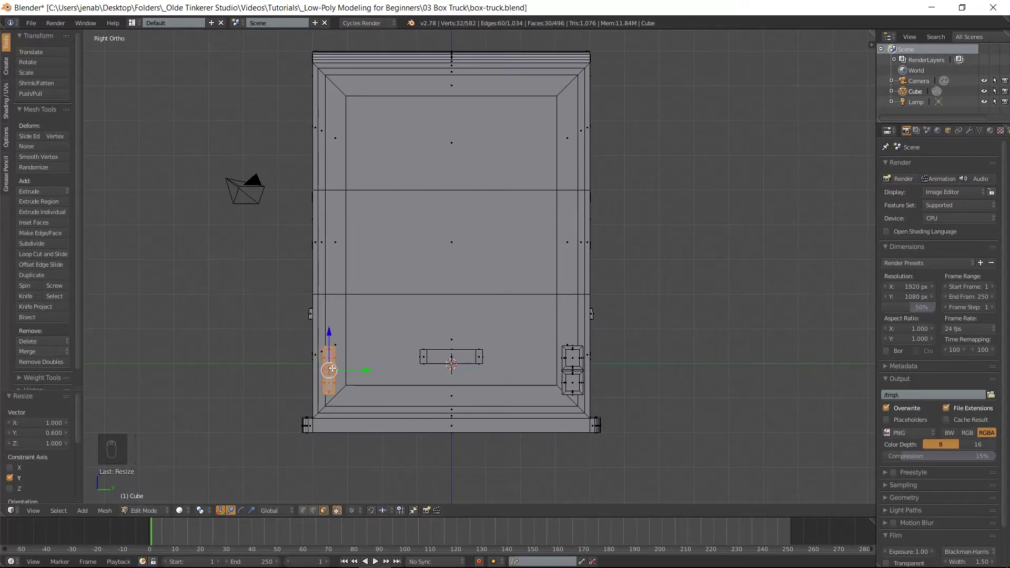
Select the whole tail light on the positive Y side and narrow it to 0.6 along Y
key("a")
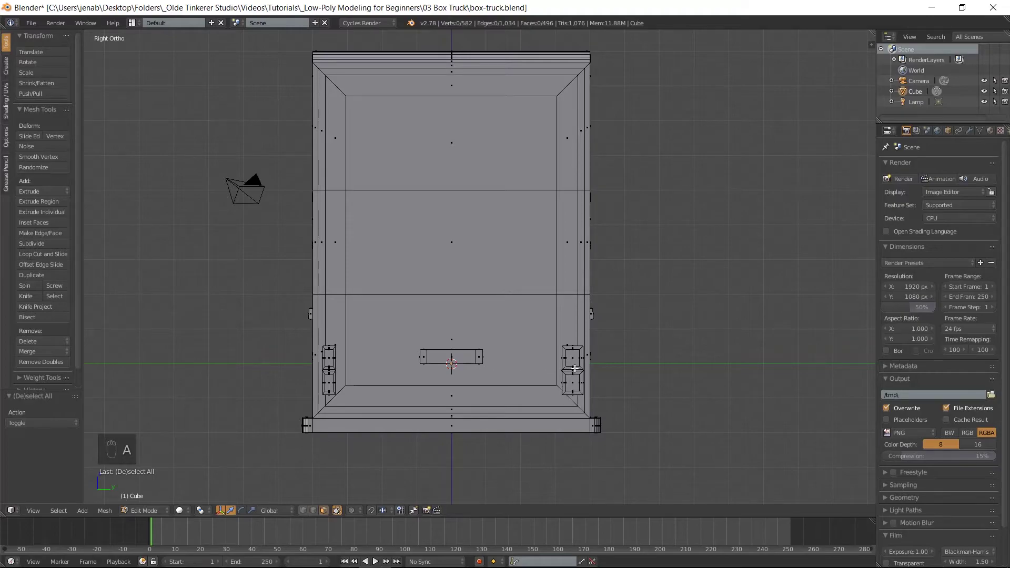
key("l")
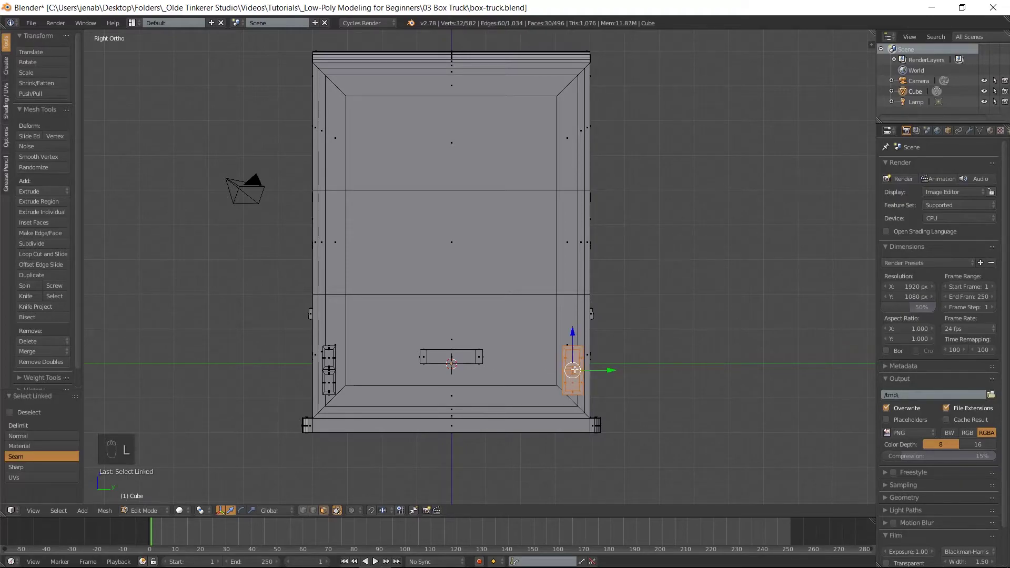
type("sy")
type(".6")
left_click(573, 370)
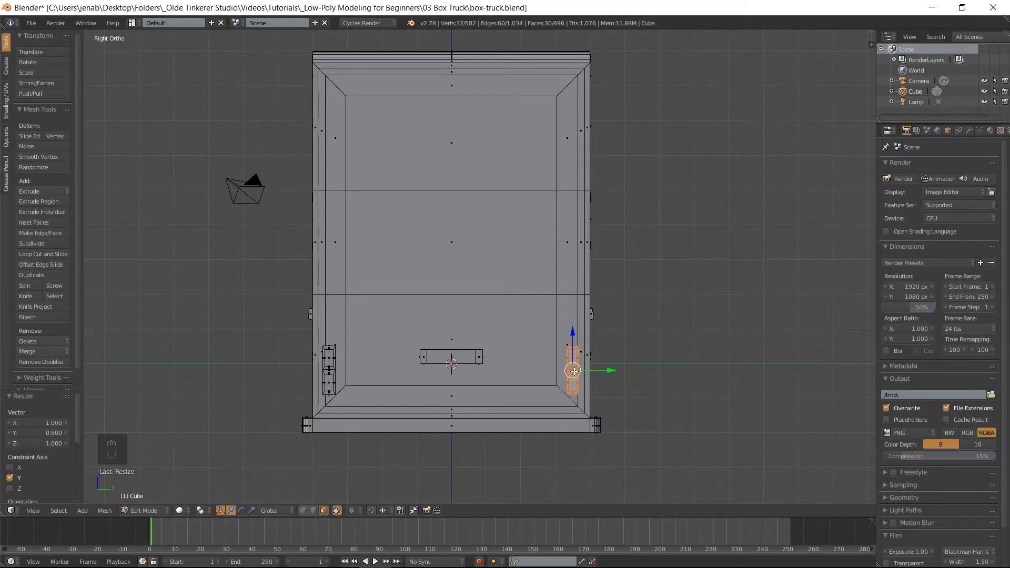
Switch to edge selection and add two centred loop cuts across the cab's slanted windshield pillar
key("KP_1")
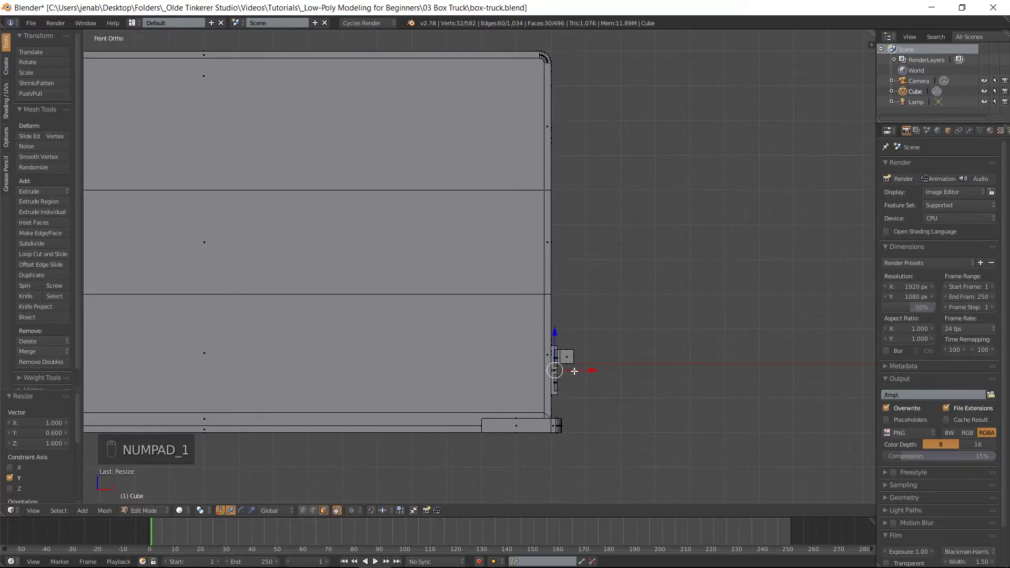
key("ctrl+Tab")
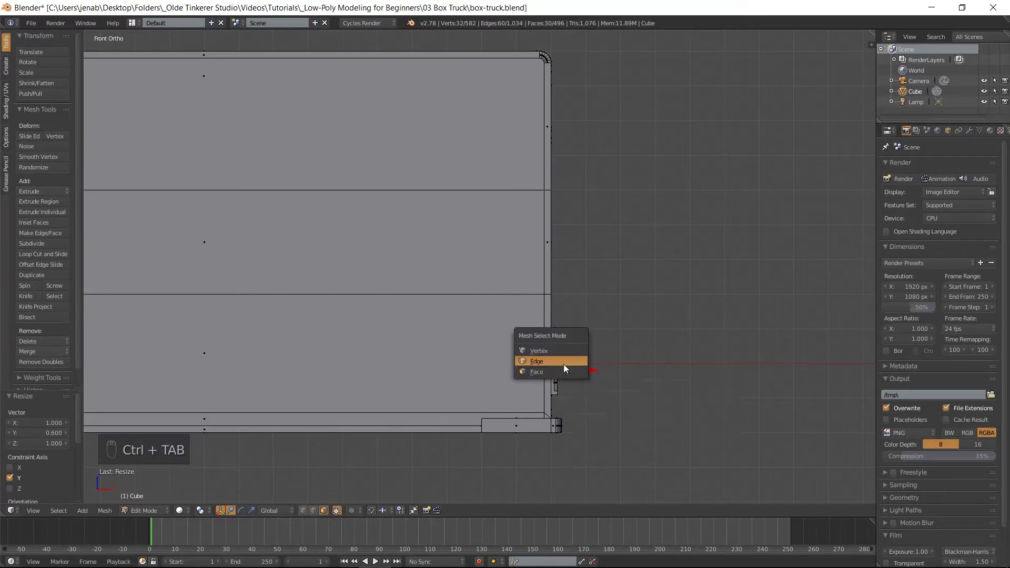
left_click(559, 364)
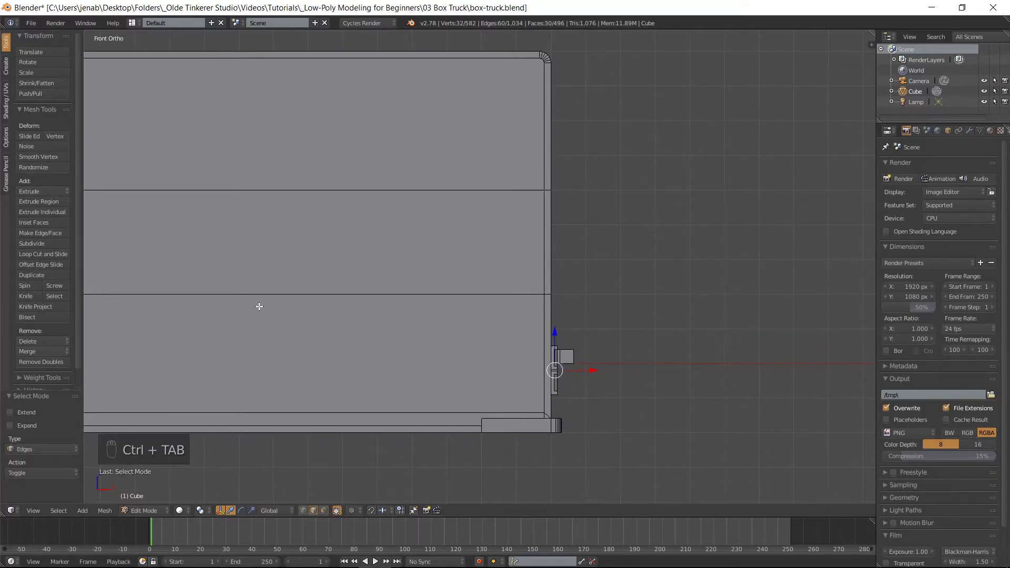
middle_click_drag(259, 304, 630, 316, "shift")
middle_click_drag(151, 283, 423, 283, "shift")
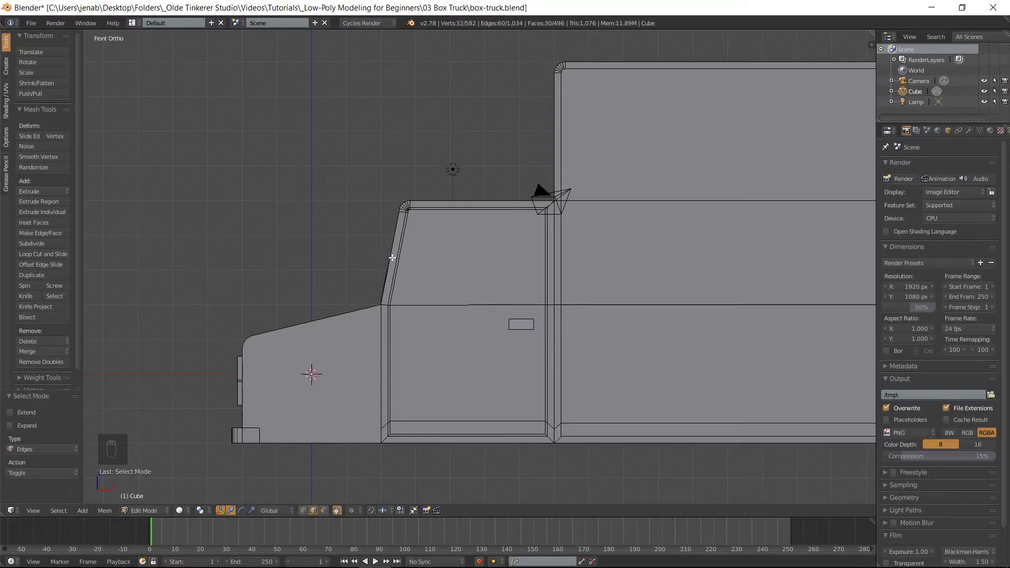
key("ctrl+r")
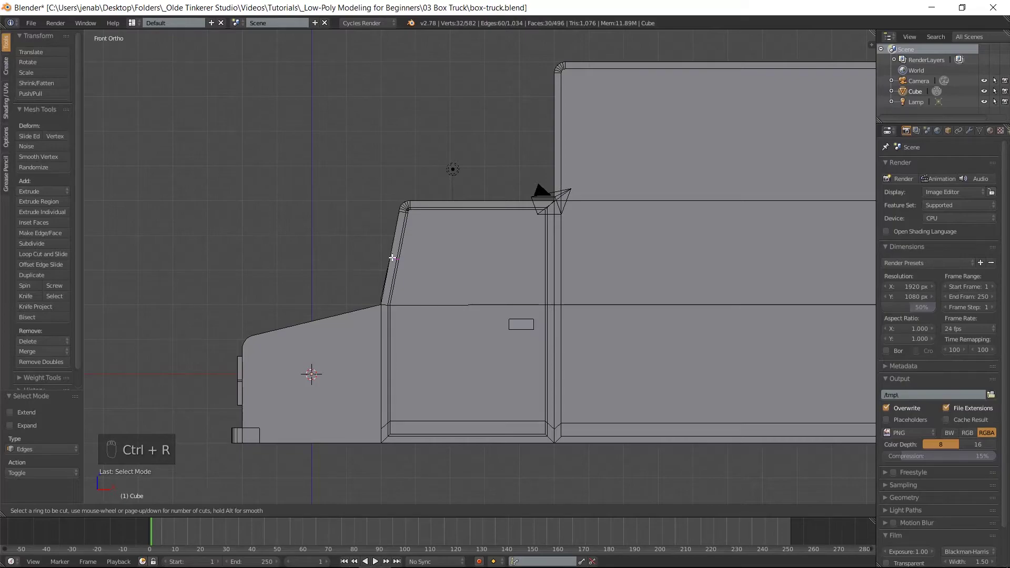
scroll(392, 258, "up", 1)
left_click(392, 257)
right_click(392, 257)
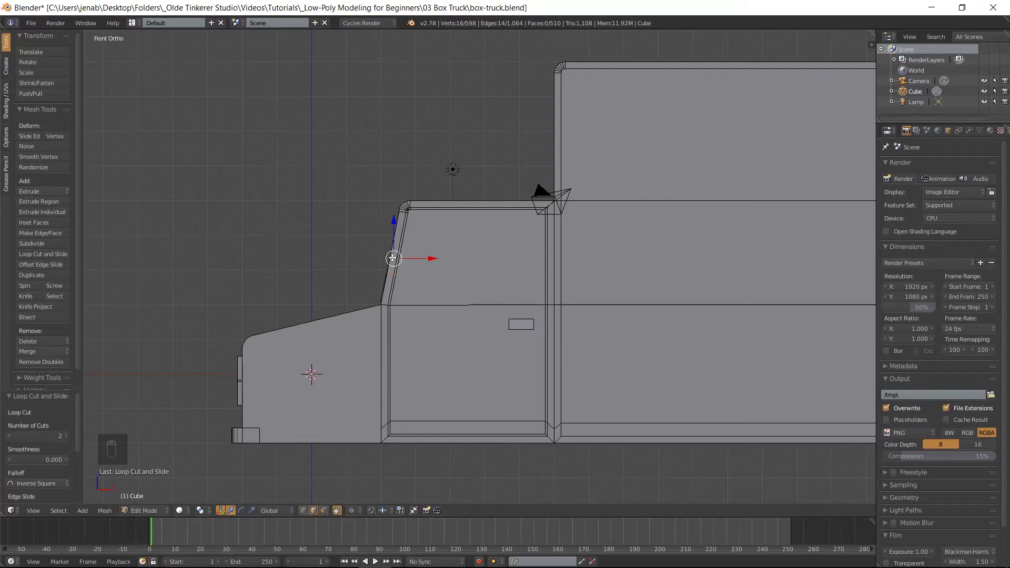
Add two more evenly spaced loop cuts between the existing pair on the windshield pillar
key("ctrl+r")
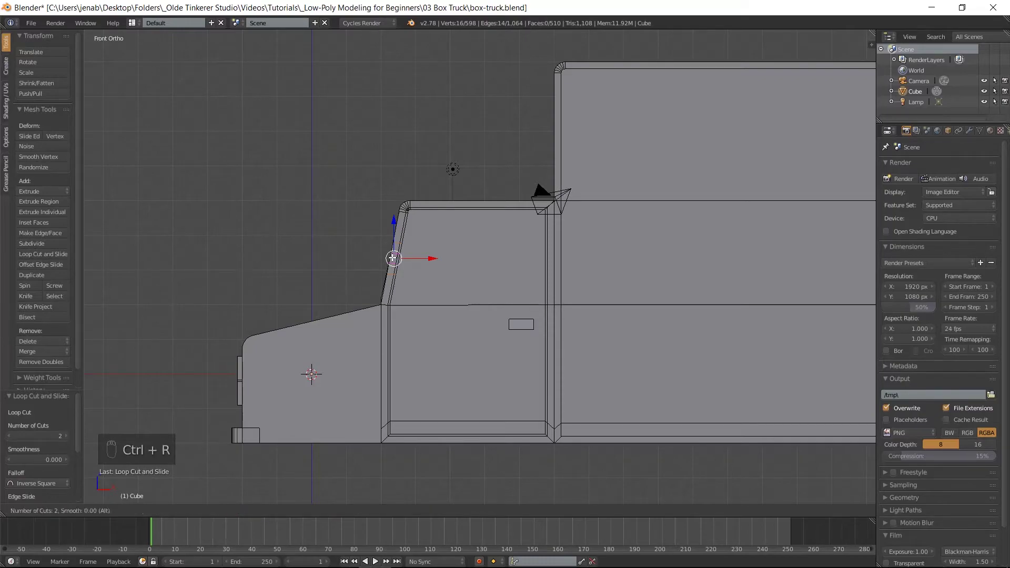
left_click(393, 258)
left_click(393, 258)
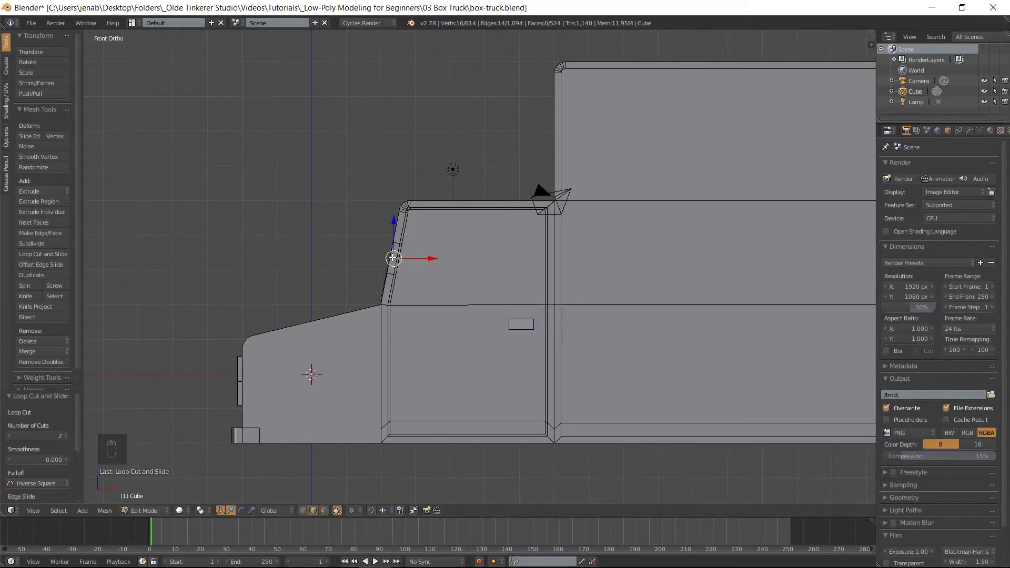
Select the two small pillar side faces on the negative Y side and extrude them -0.5 along Y as mirror arms
key("ctrl+Tab")
left_click(372, 267)
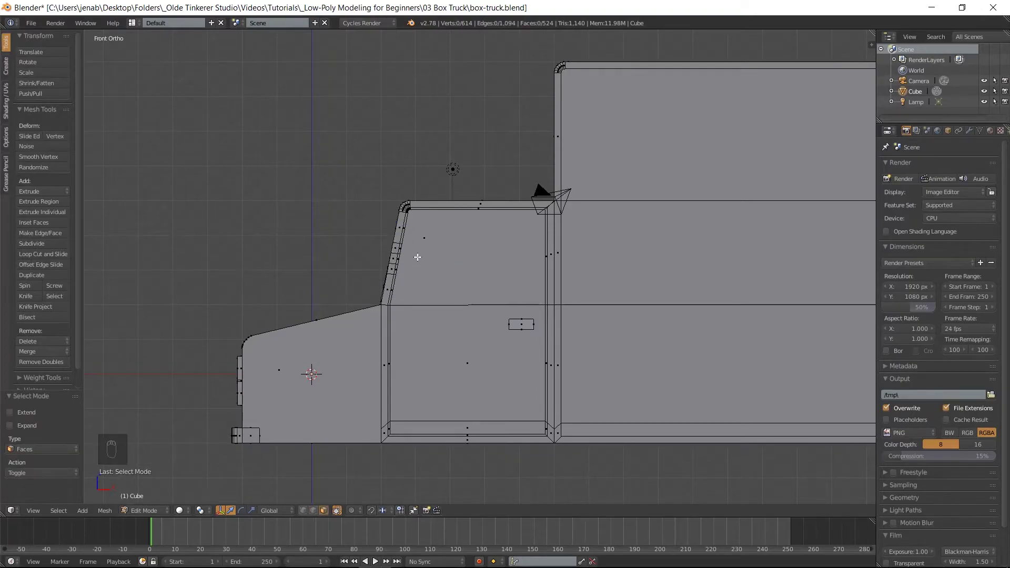
right_click(394, 249)
key("ctrl+KP_3")
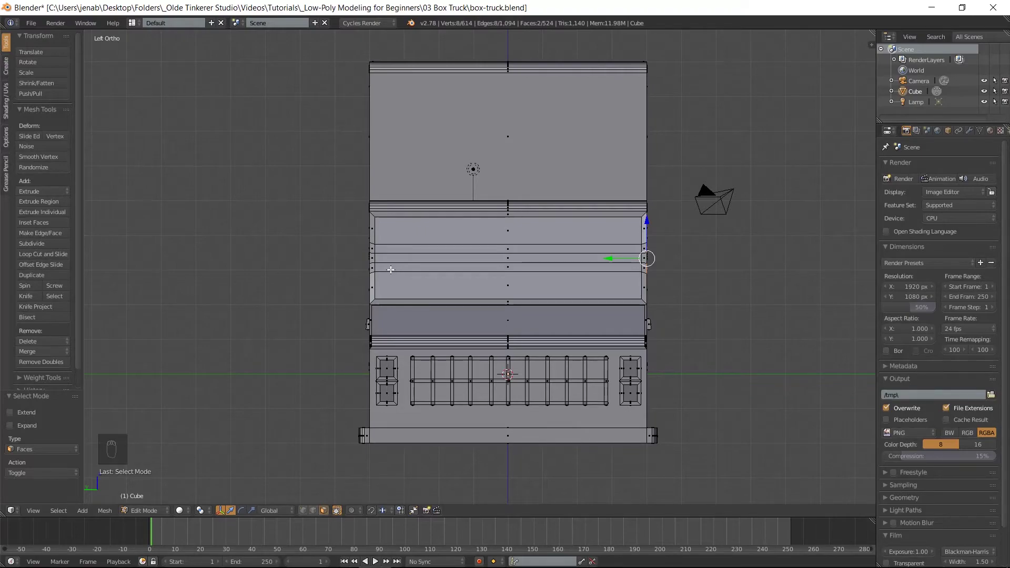
key("e")
key("y")
type("-.5")
key("Return")
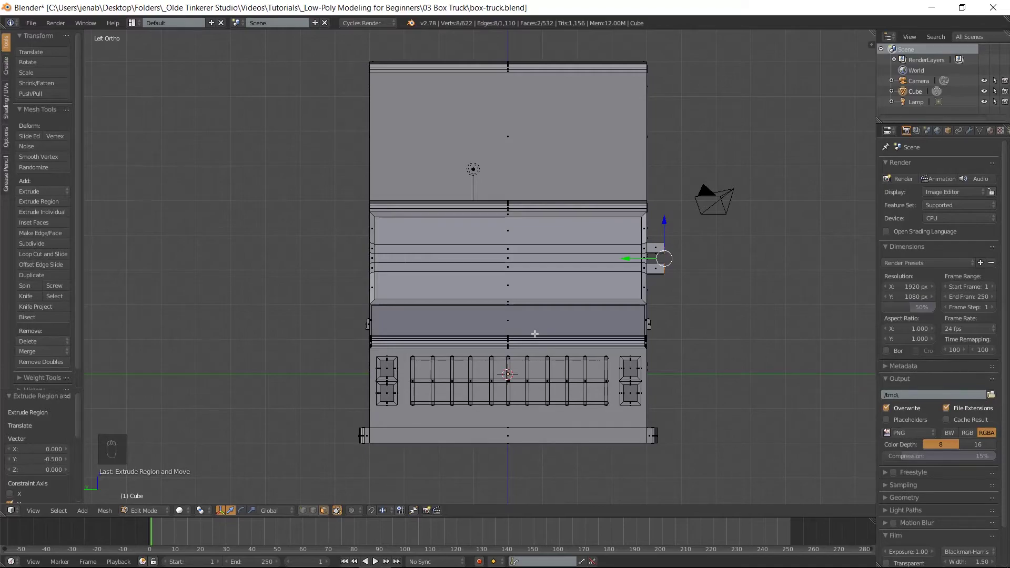
Select the matching two small pillar faces on the opposite side and extrude them 0.5 along Y
key("ctrl+KP_1")
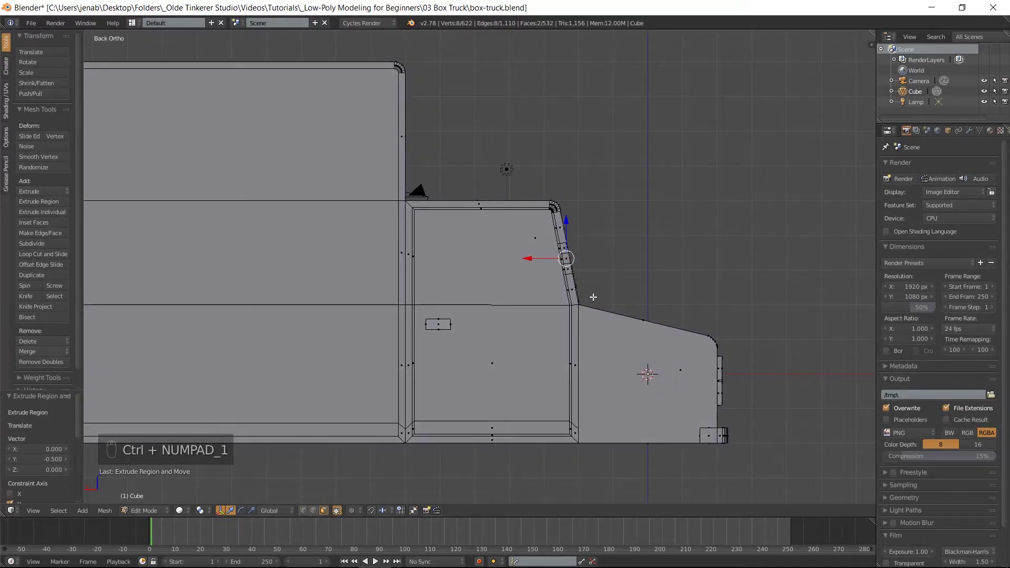
left_click(565, 249)
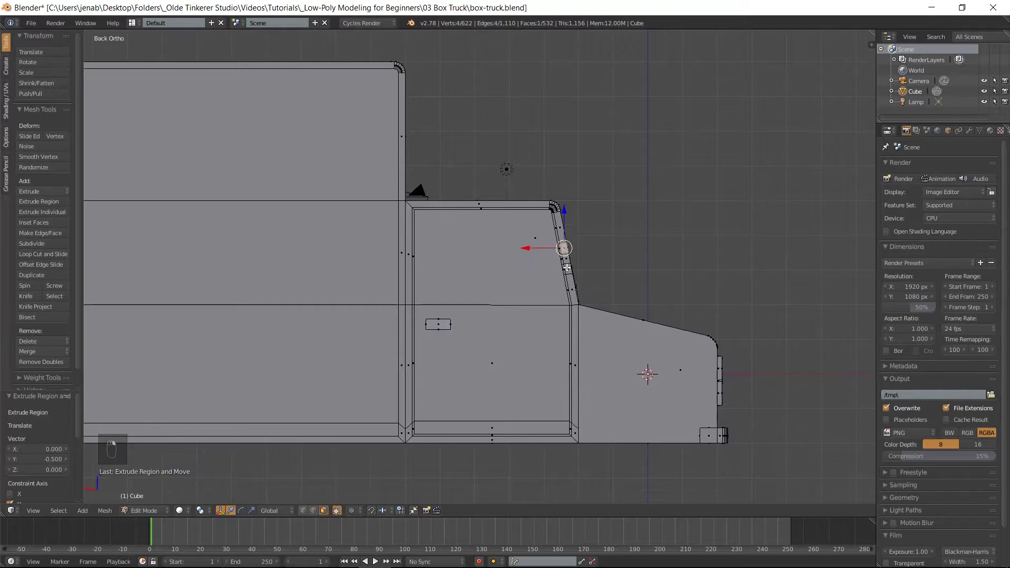
left_click(568, 269)
key("ctrl+KP_3")
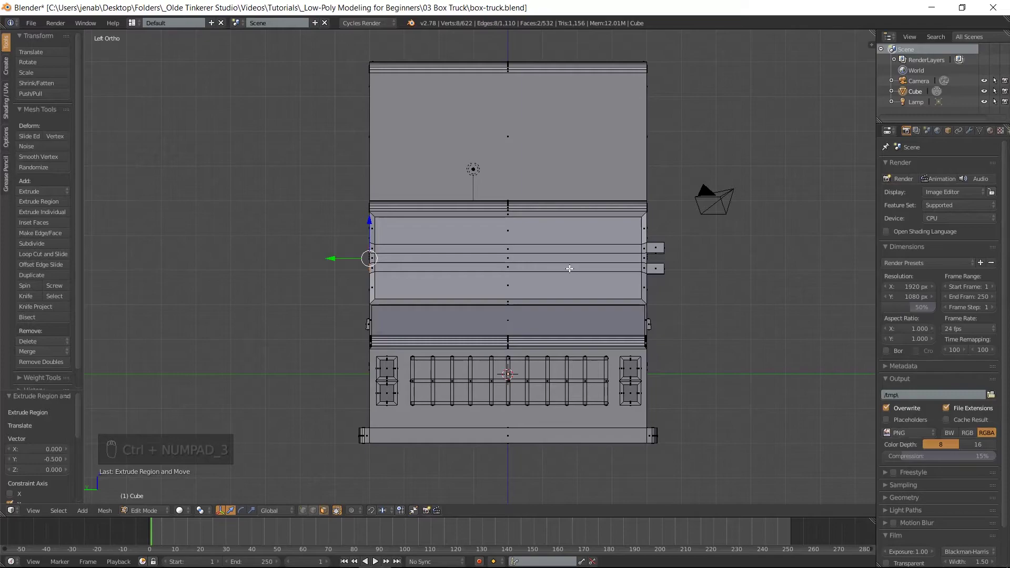
type("e")
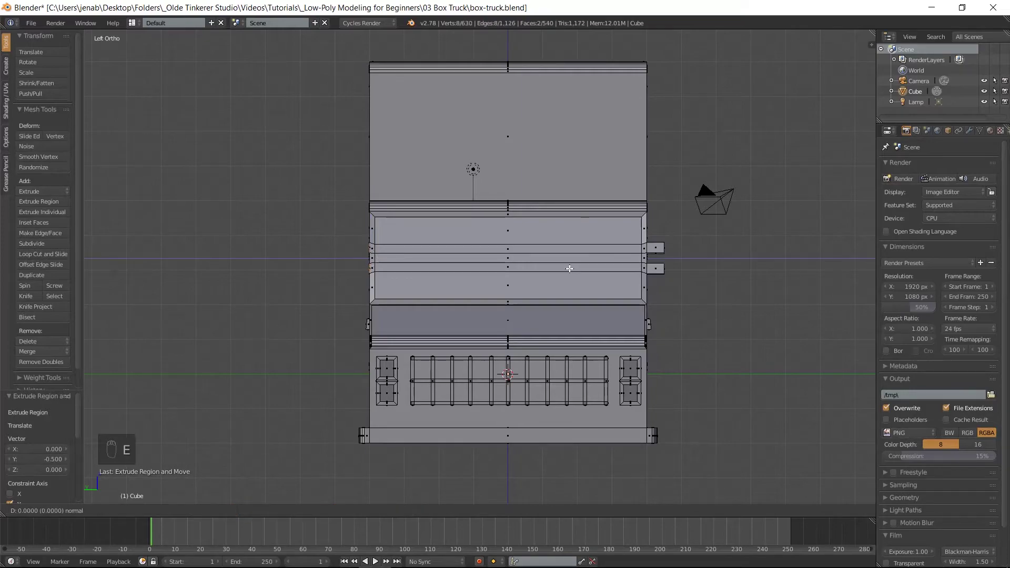
type(".5")
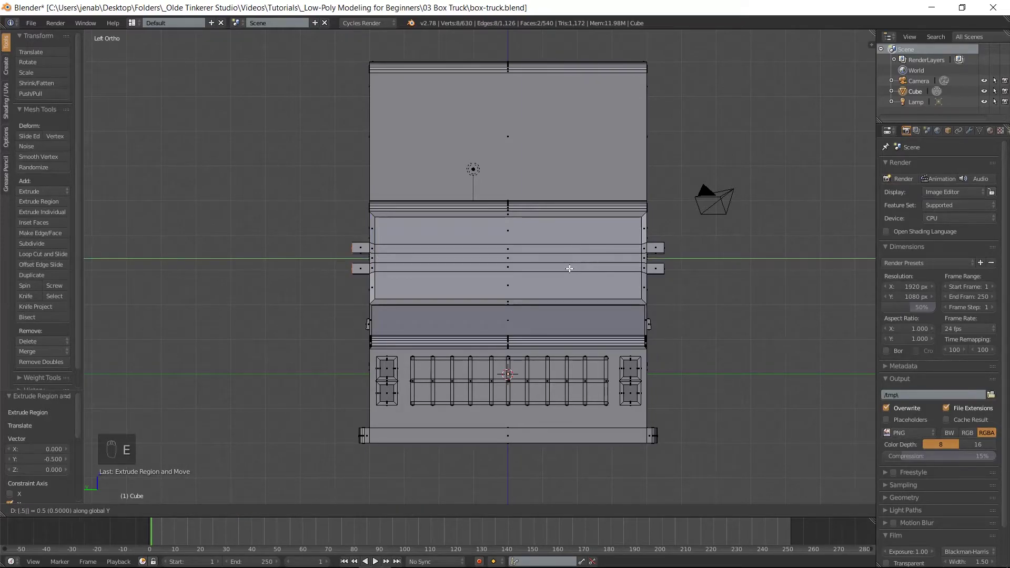
key("Return")
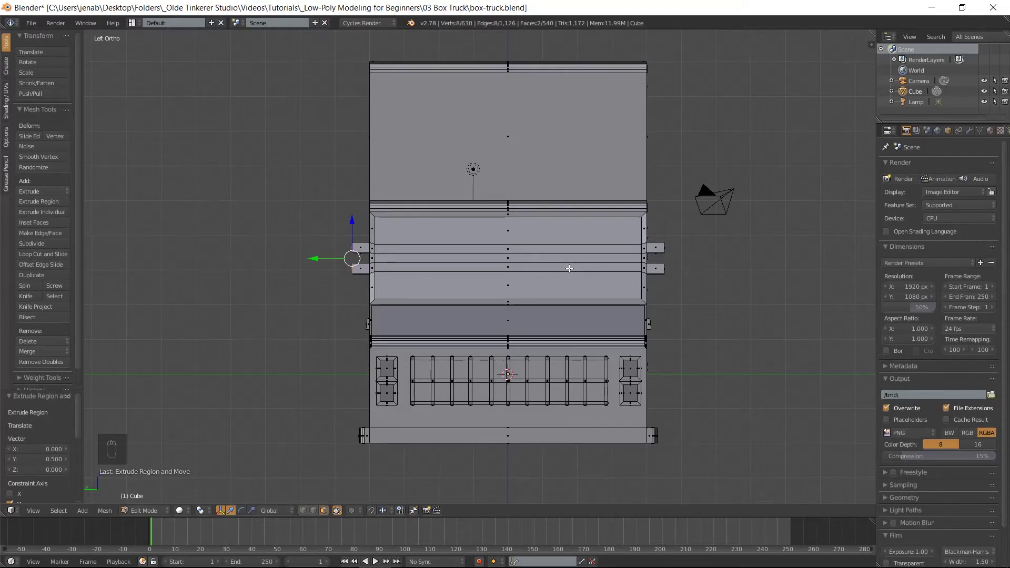
Add a cube to the mesh from the front view and move it along X to the cab door
key("KP_1")
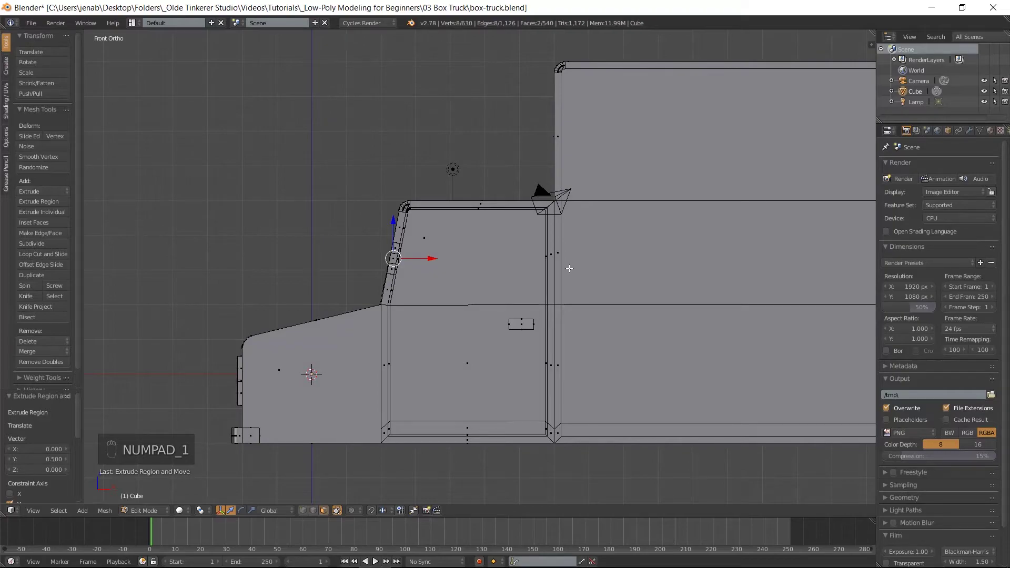
key("shift+a")
left_click(569, 268)
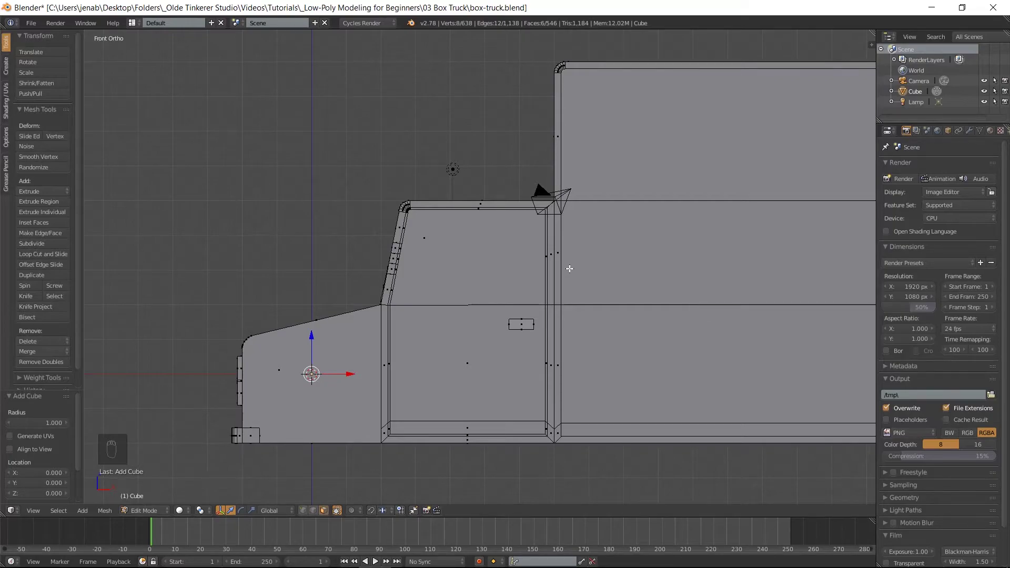
key("g")
key("x")
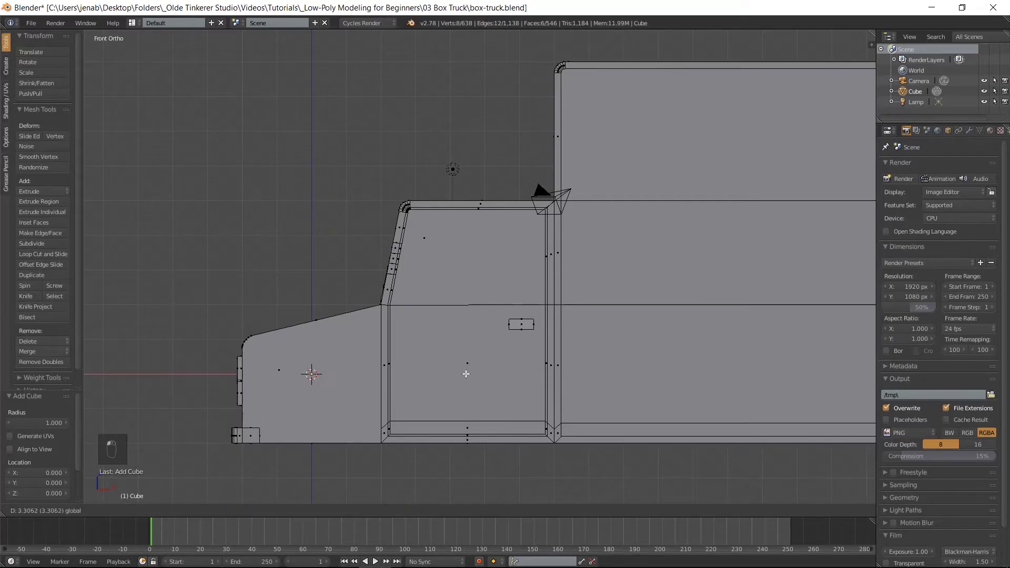
left_click_drag(465, 374, 471, 374)
Move the cube about -6.58 along Y outside the cab, shift it along X, and raise it about 3.41 to window height
middle_click_drag(424, 346, 508, 363)
left_click_drag(449, 382, 619, 411)
key("KP_1")
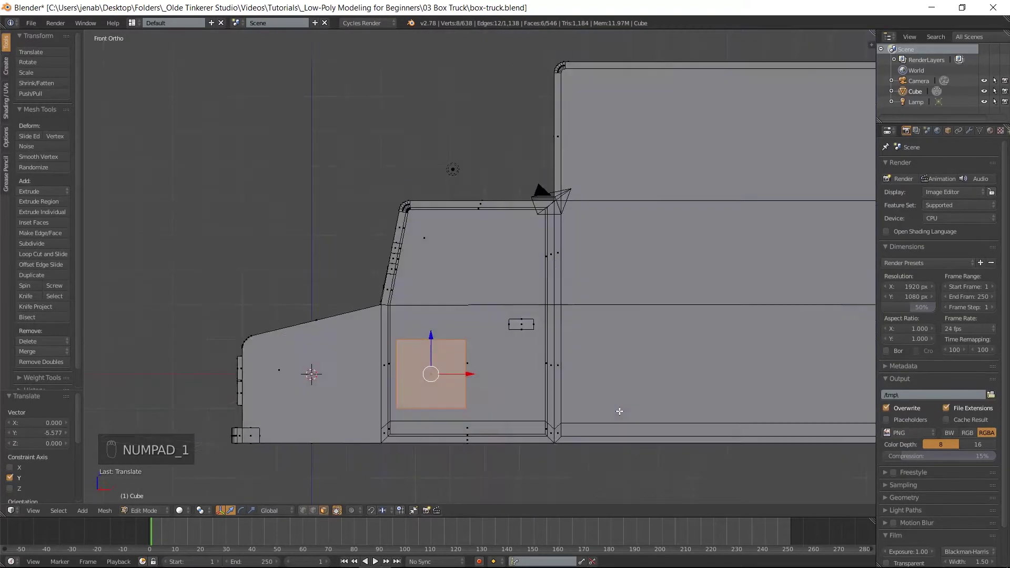
left_click_drag(468, 374, 513, 374)
left_click_drag(487, 339, 488, 220)
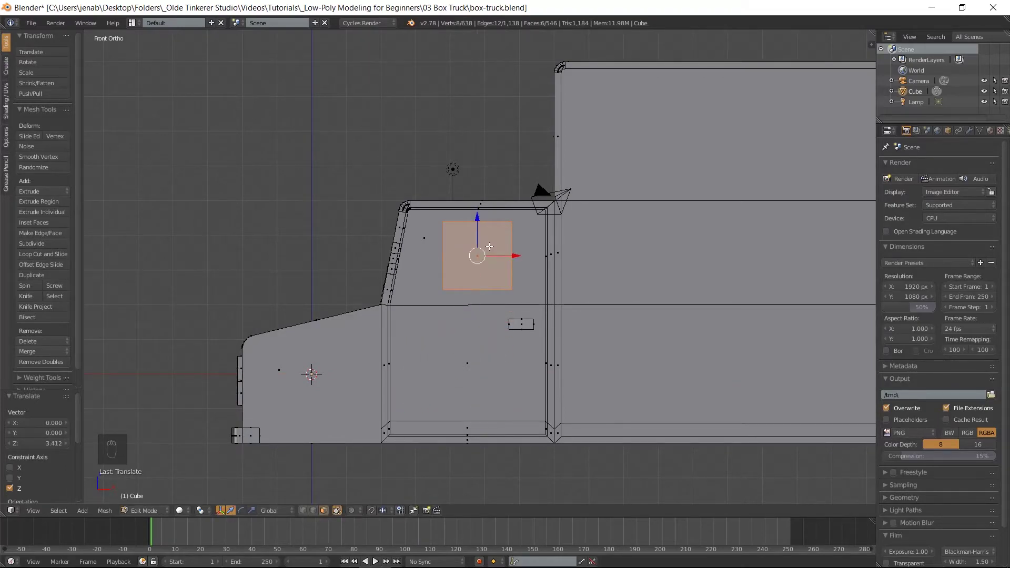
Scale the mirror cube by 0.1 along X and by 0.3 along Y
type("sx.1")
key("Return")
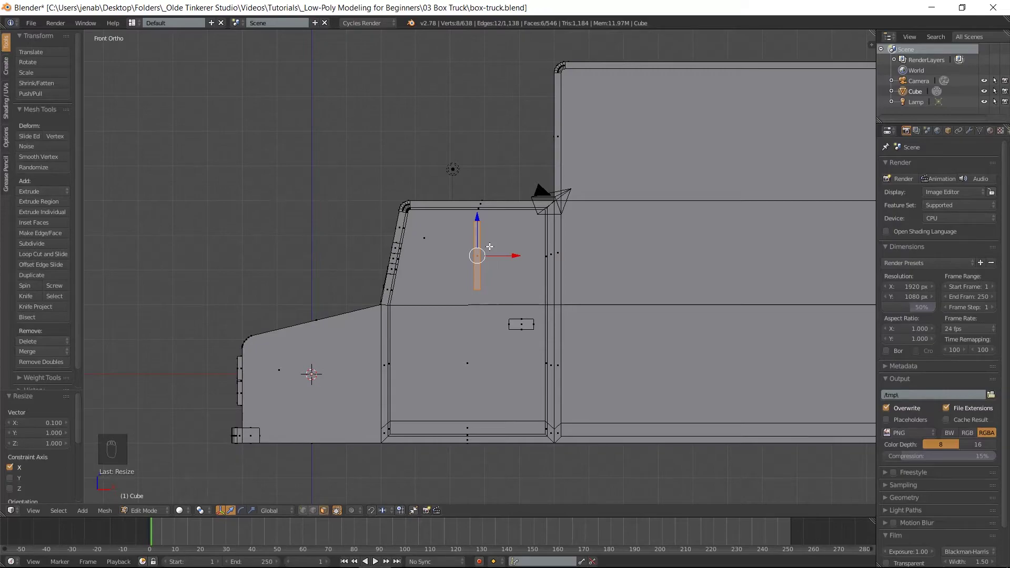
key("KP_3")
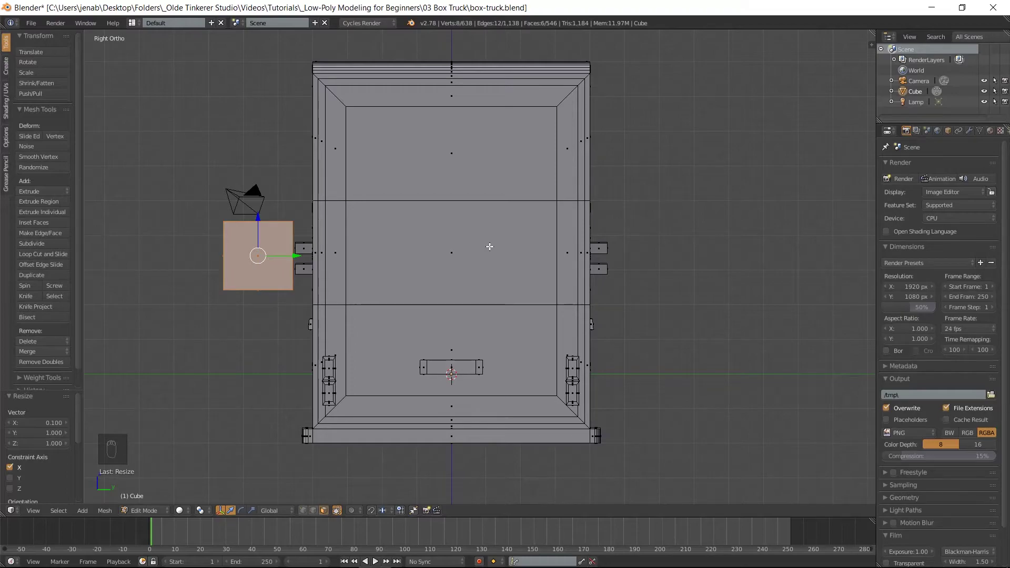
type("sy")
type(".3")
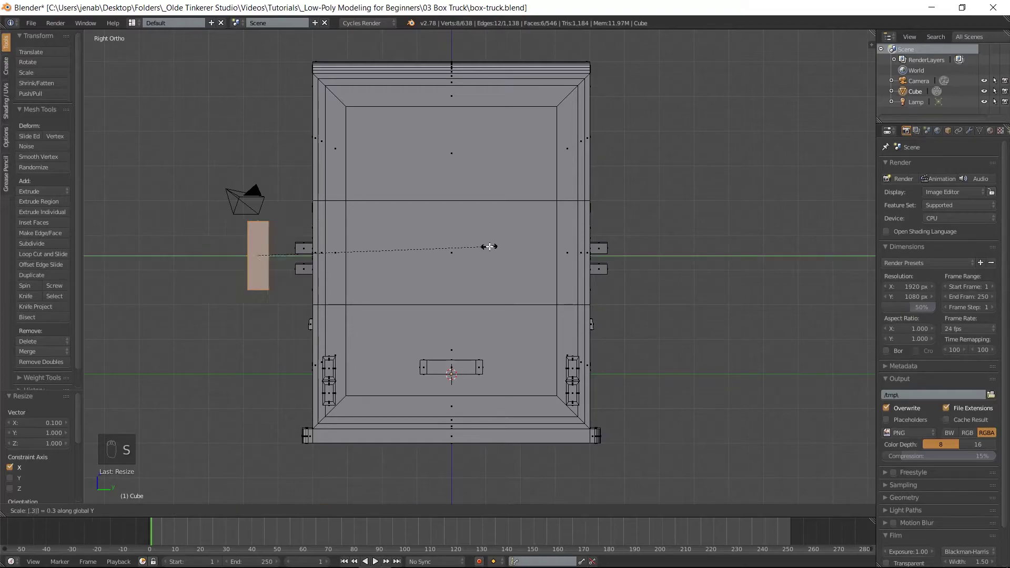
key("Return")
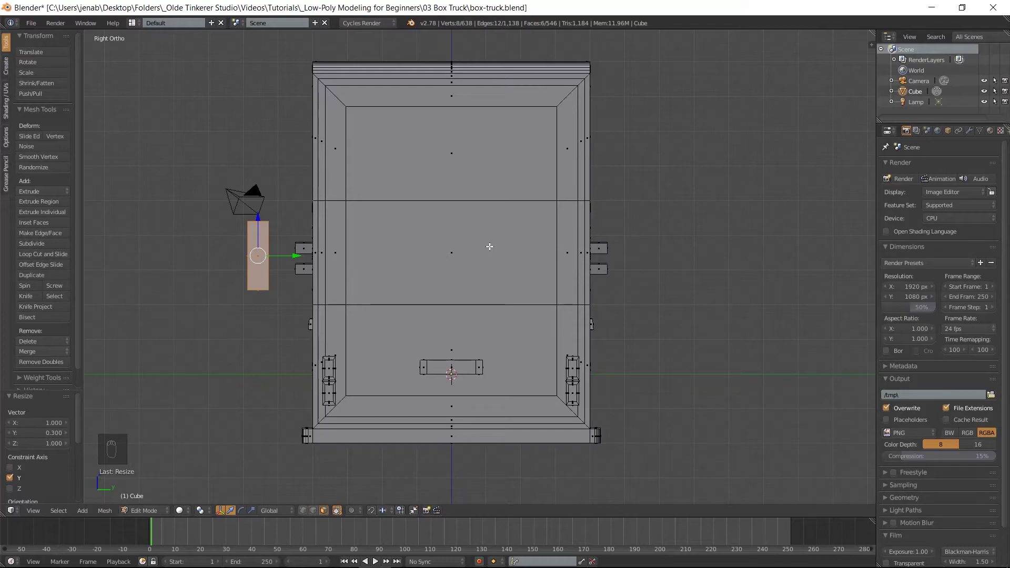
Add one horizontal loop cut around the mirror block and slide it down by about 0.4
key("ctrl+Tab")
left_click(481, 233)
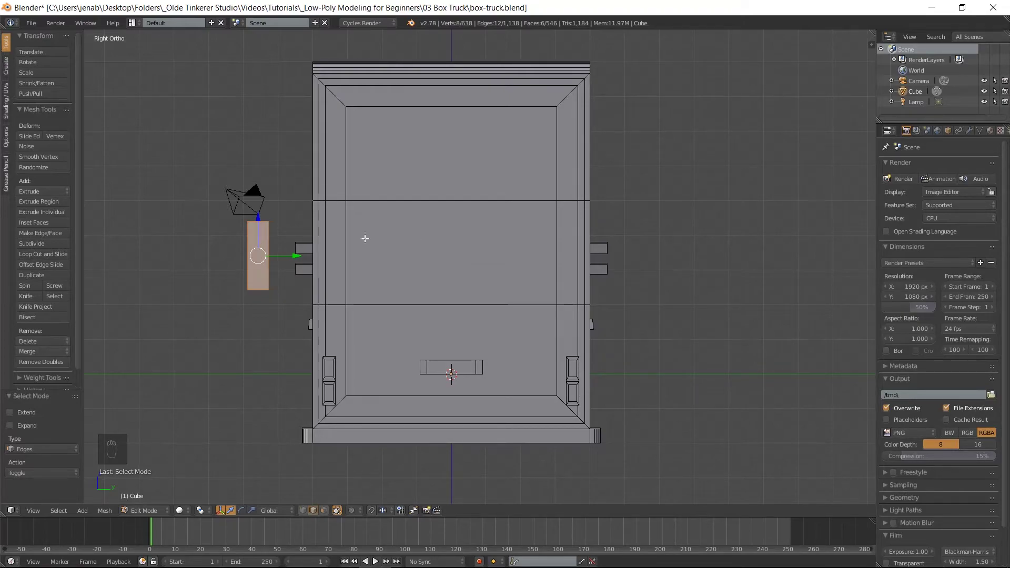
key("ctrl+r")
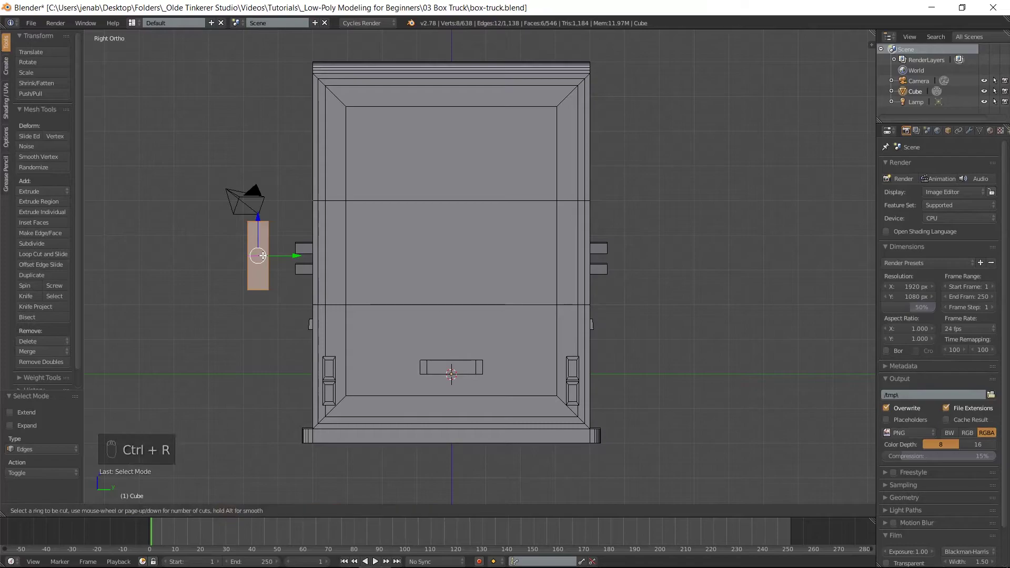
left_click(263, 255)
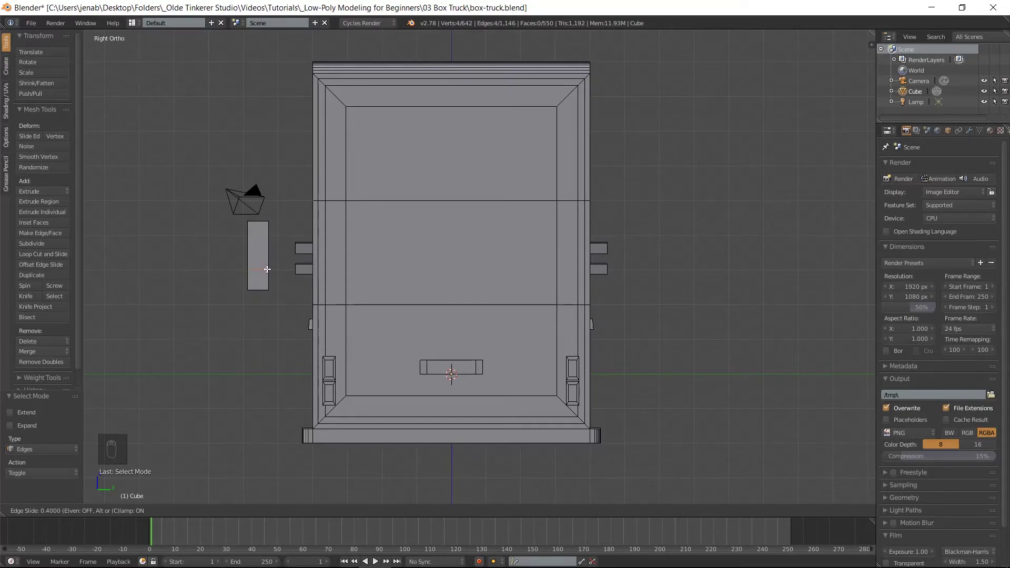
left_click(267, 269)
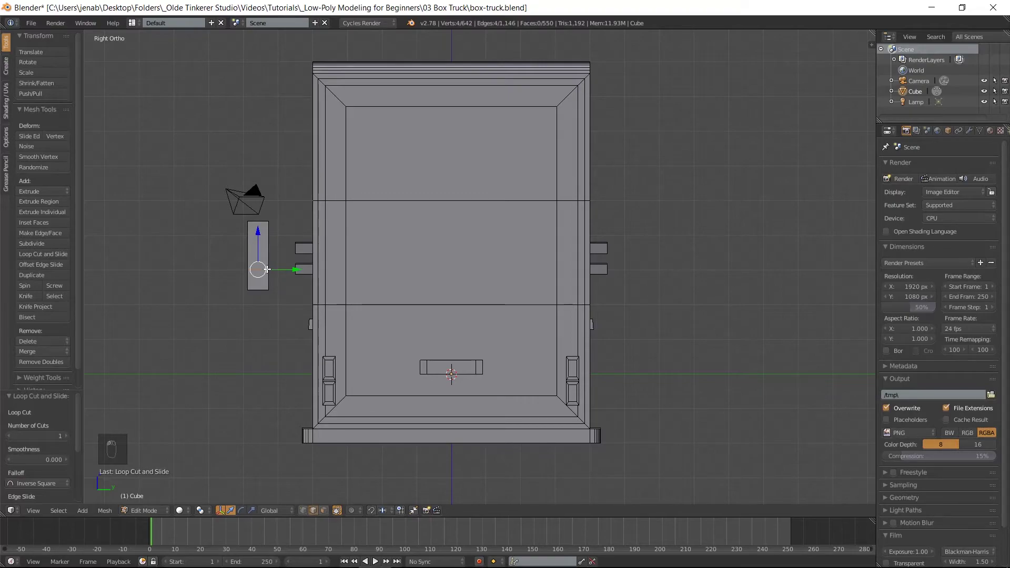
Inset the mirror block's upper and lower rear-facing faces together by 0.05 and save the file
key("ctrl+Tab")
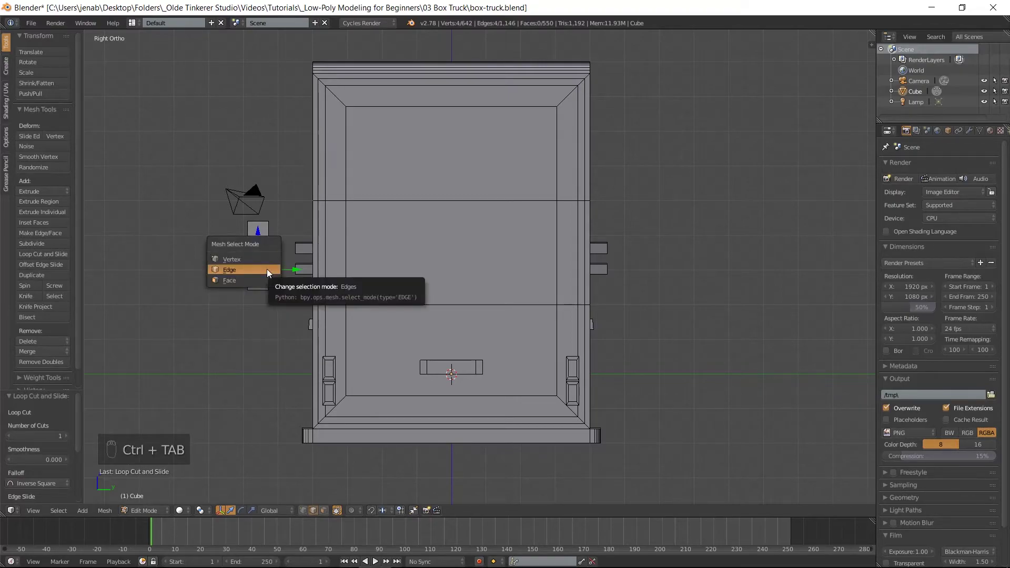
left_click(265, 278)
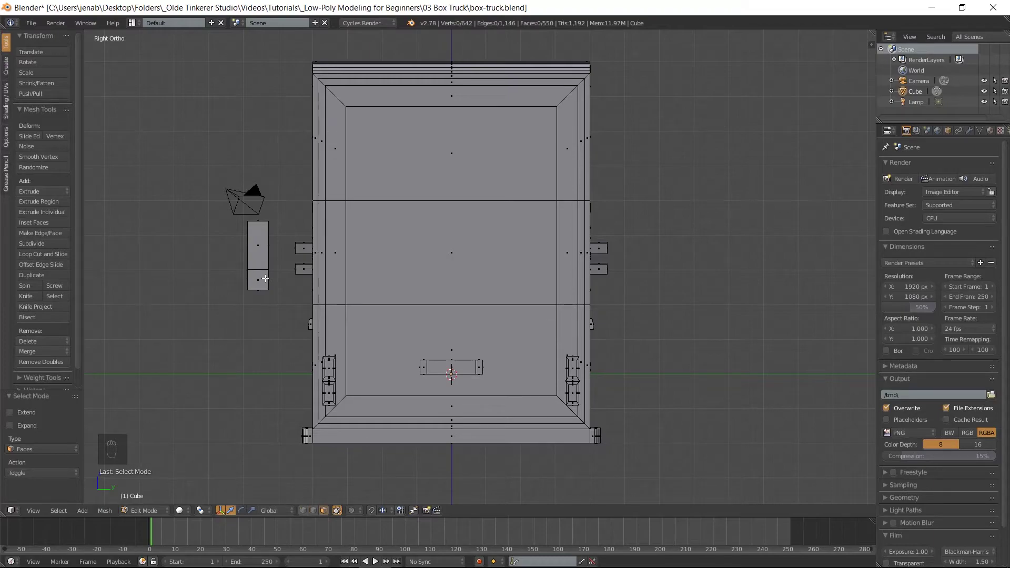
right_click(258, 270)
right_click(257, 277, "shift")
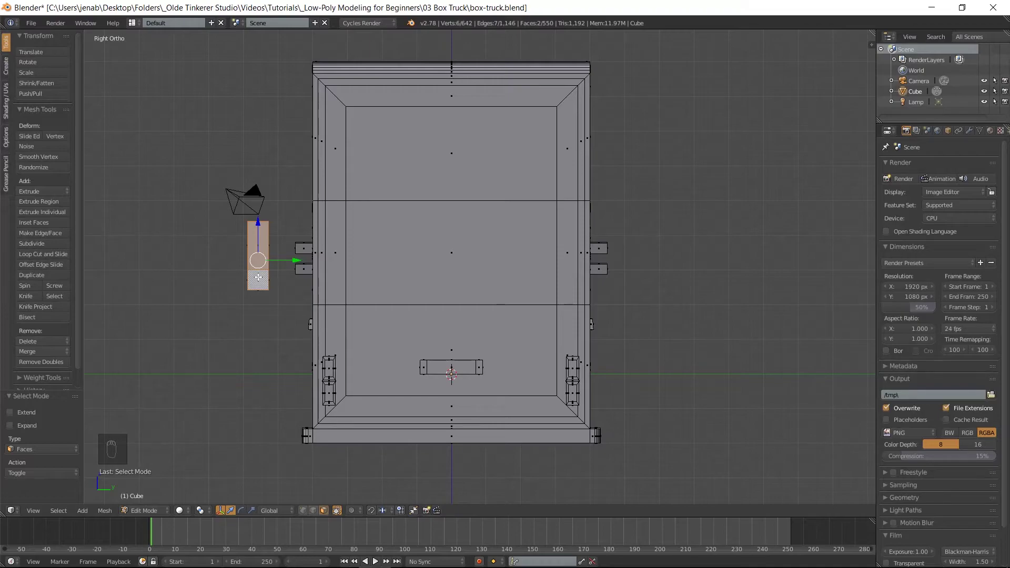
type("i.05")
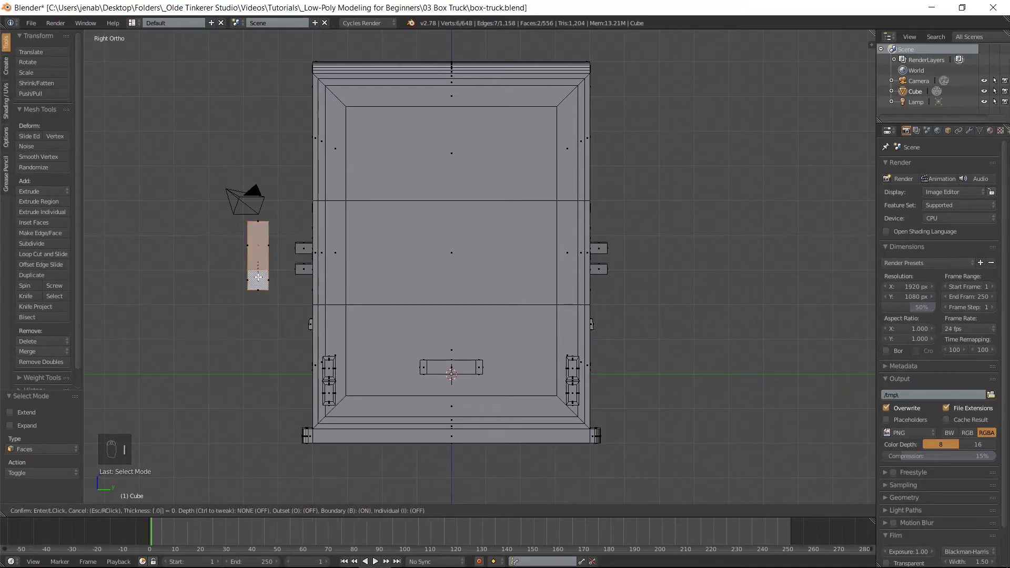
key("Return")
key("ctrl+s")
Add one vertical loop cut midway along each of the two mirror arms on the mirror block's side
key("ctrl+Tab")
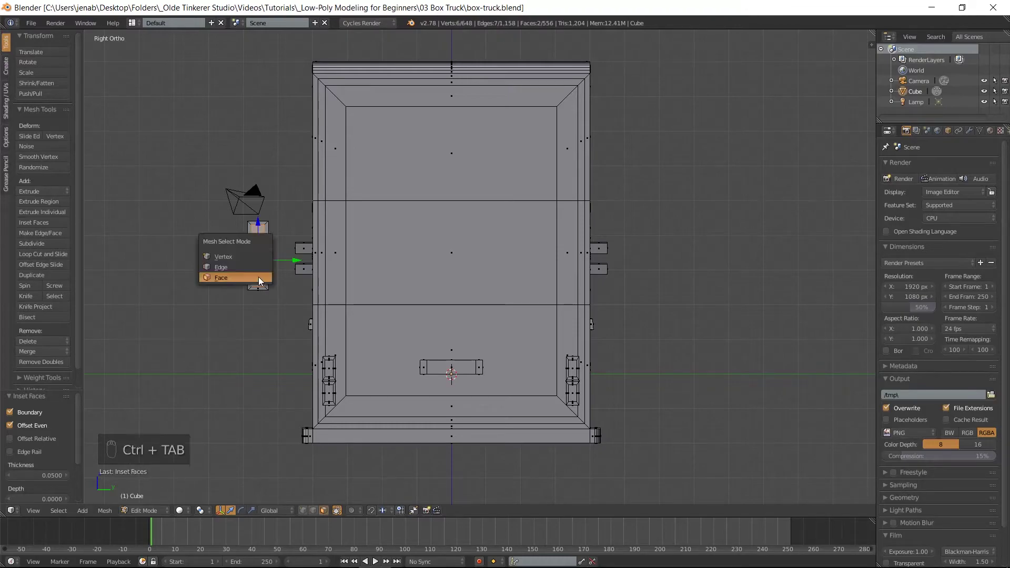
left_click(255, 268)
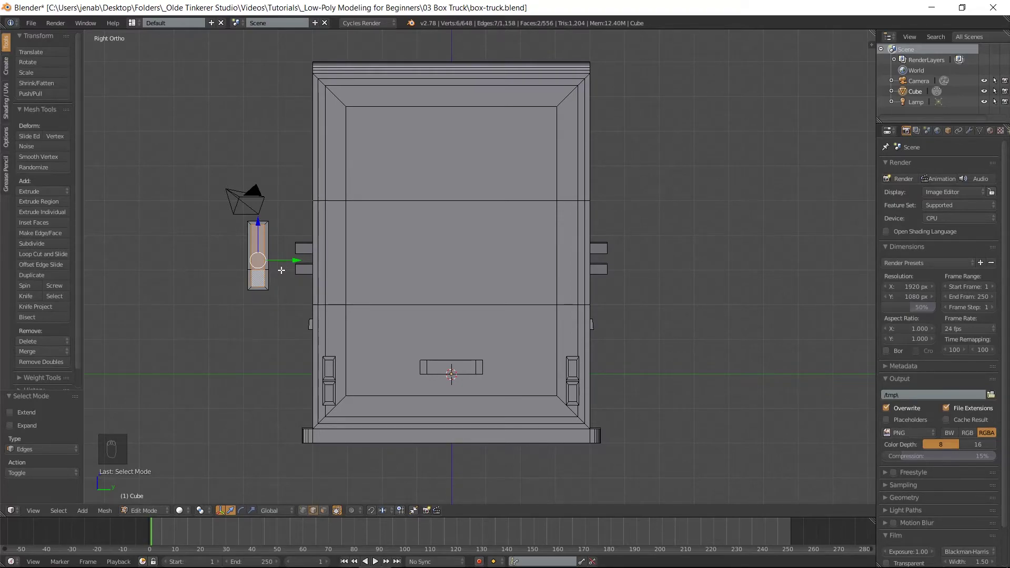
middle_click_drag(192, 284, 428, 298)
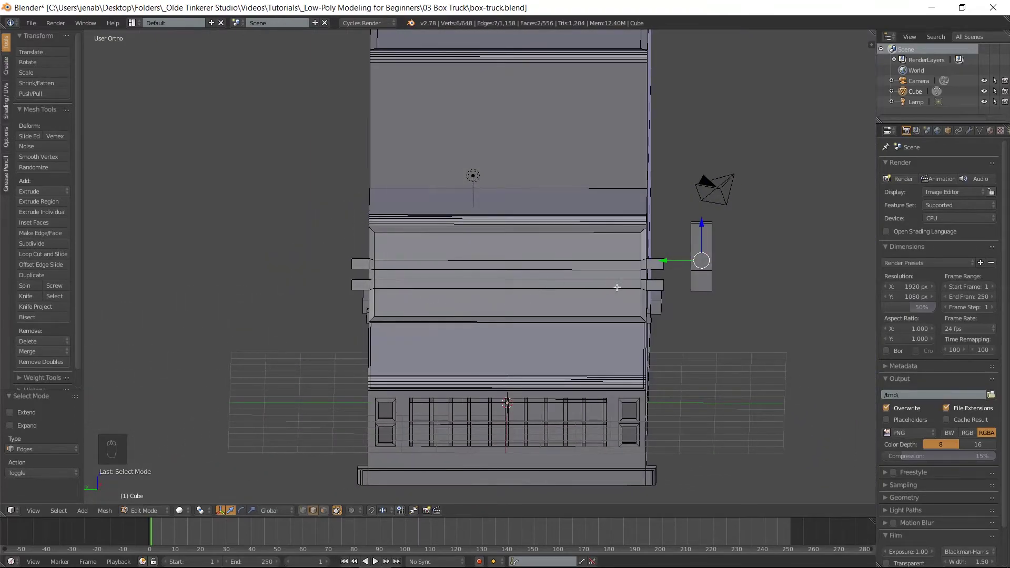
key("ctrl+KP_3")
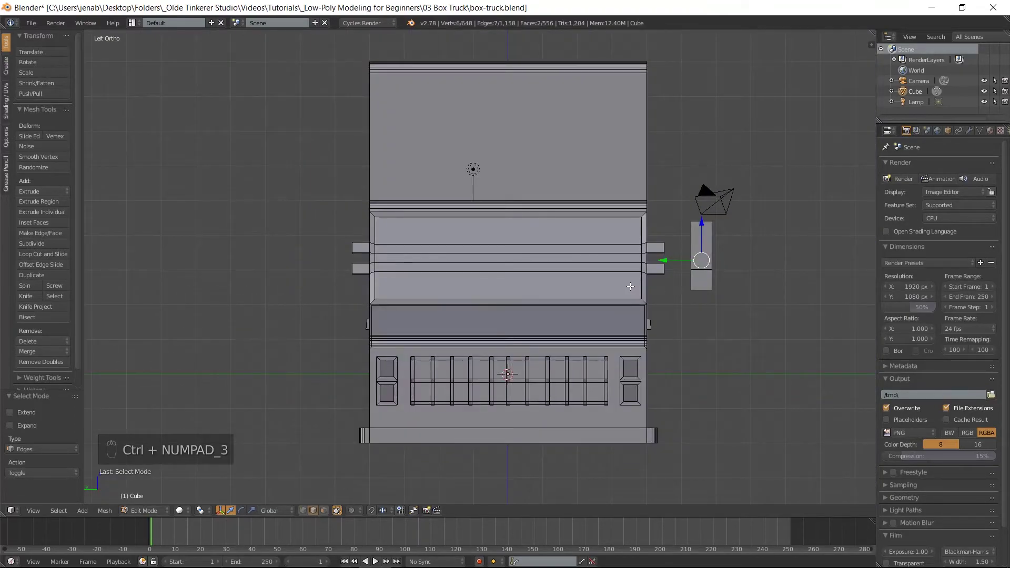
key("ctrl+r")
left_click(656, 261)
left_click(655, 267)
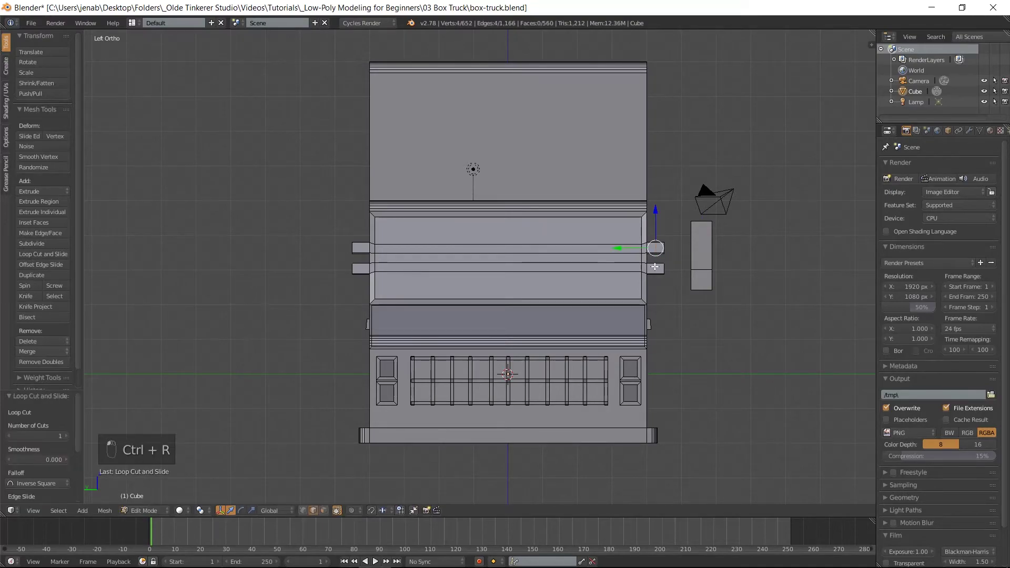
key("ctrl+r")
left_click(655, 268)
left_click(654, 271)
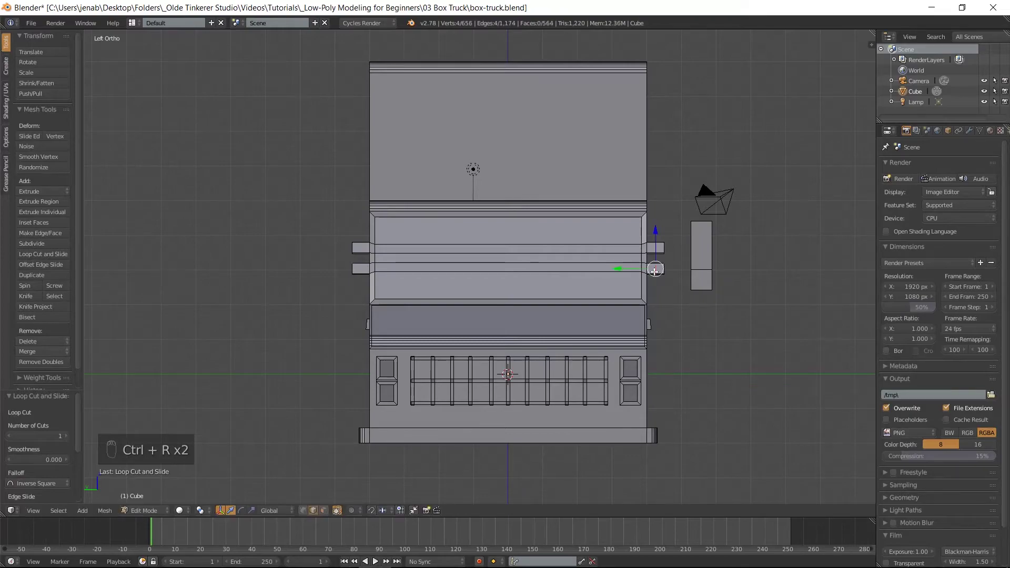
Add one vertical loop cut midway along each of the two mirror arms on the opposite side of the cab
key("ctrl+r")
left_click(359, 269)
left_click(360, 269)
key("ctrl+r")
left_click(359, 250)
left_click(359, 250)
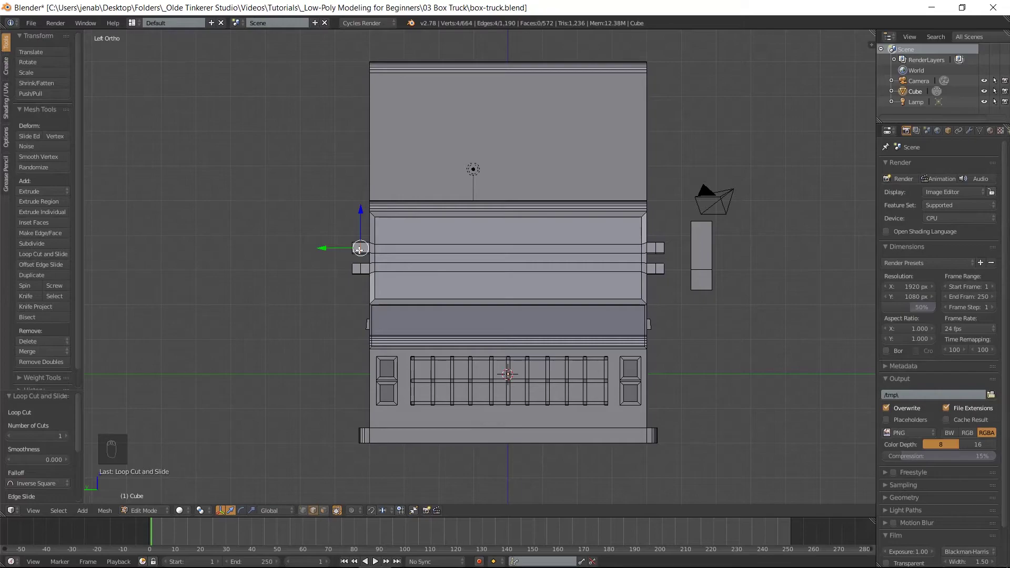
Select the whole mirror block and move it about 1.03 along Y and about -2.08 along X to the mirror arms
key("ctrl+Tab")
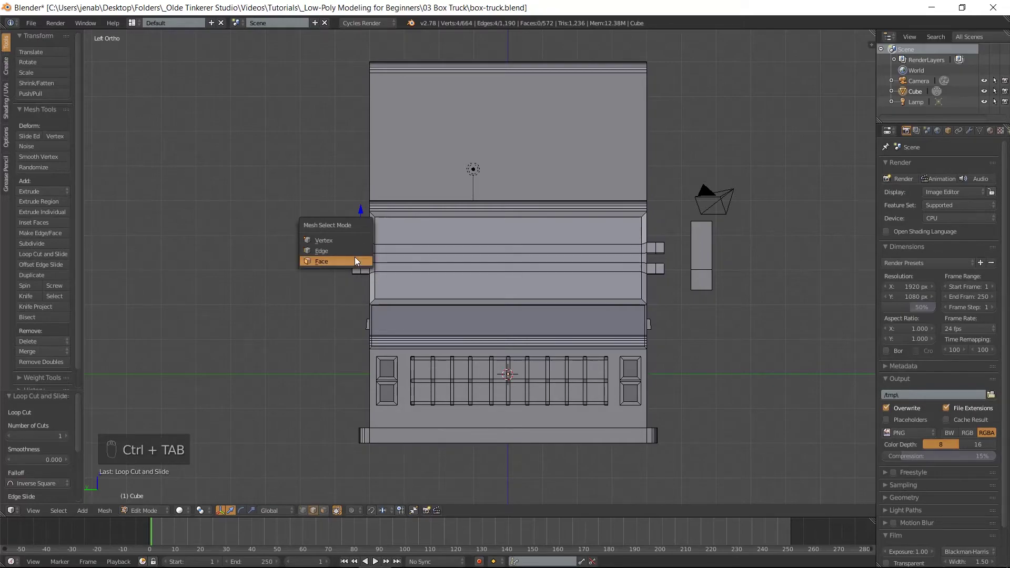
left_click(355, 258)
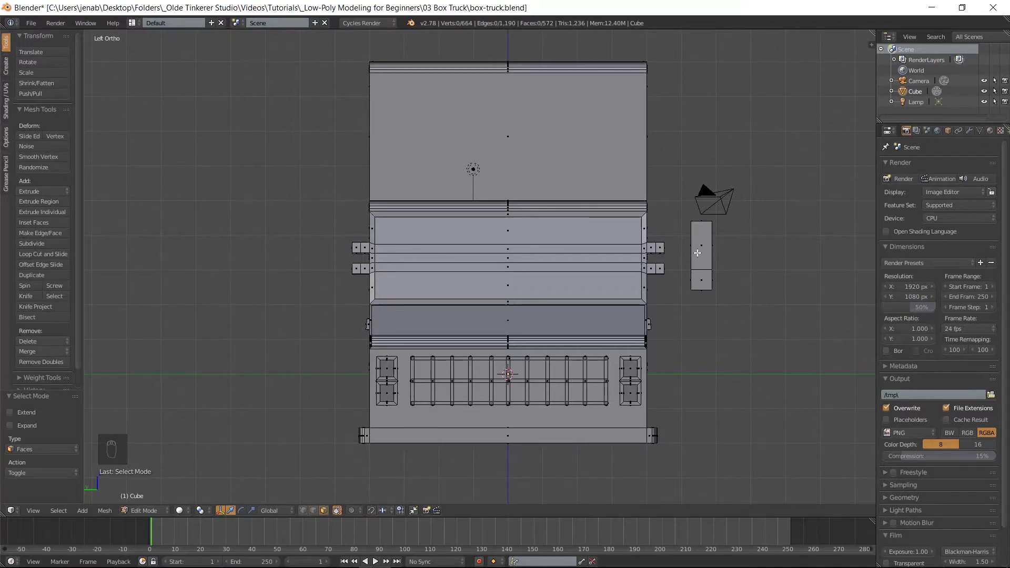
key("l")
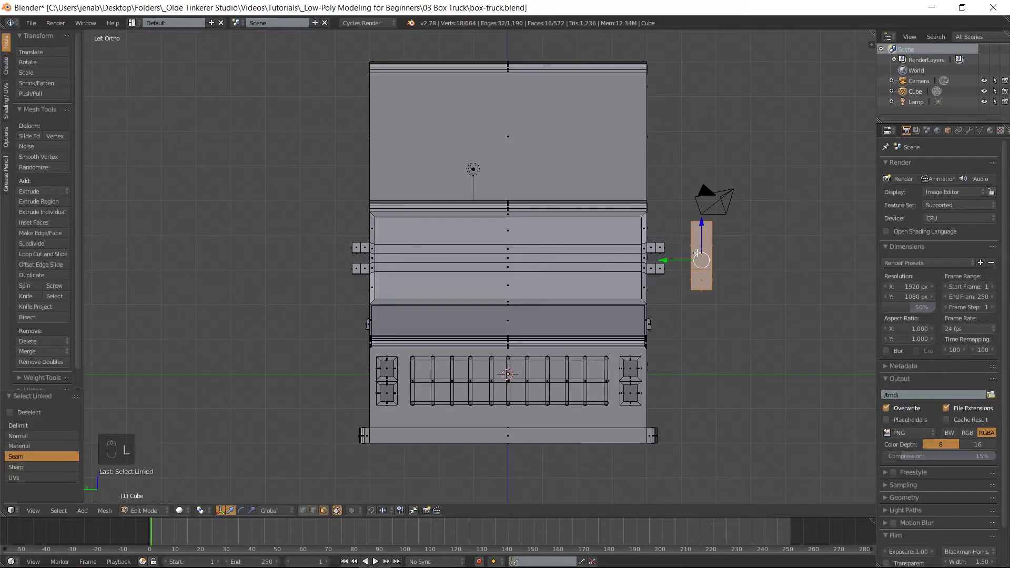
left_click_drag(664, 260, 631, 263)
middle_click_drag(631, 263, 616, 282)
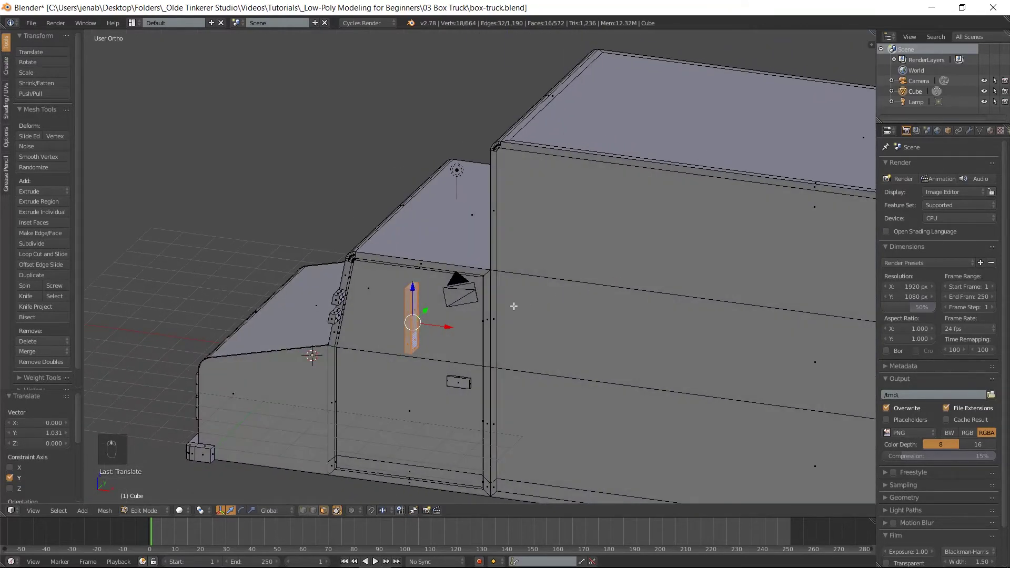
key("KP_1")
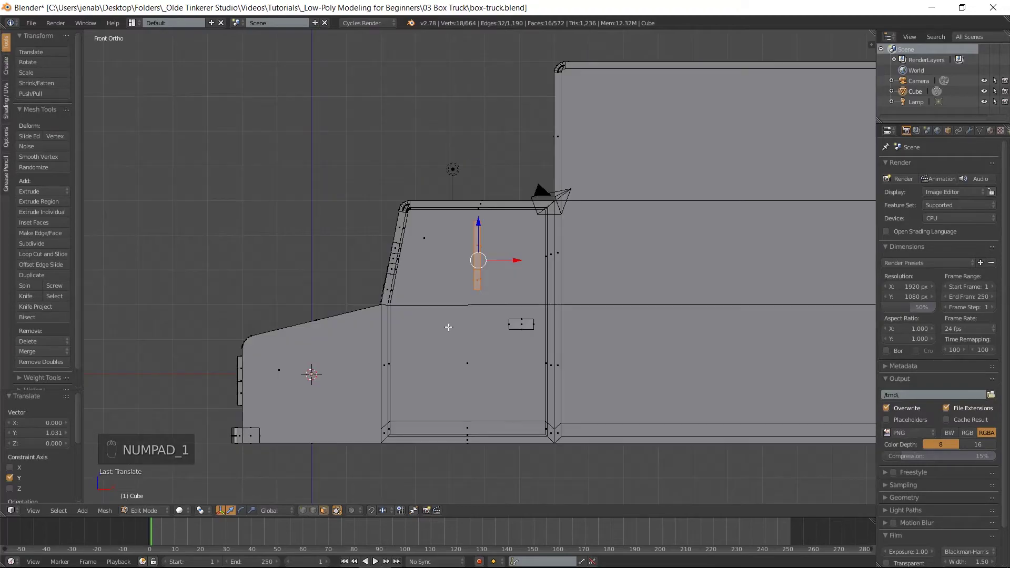
left_click_drag(515, 260, 444, 262)
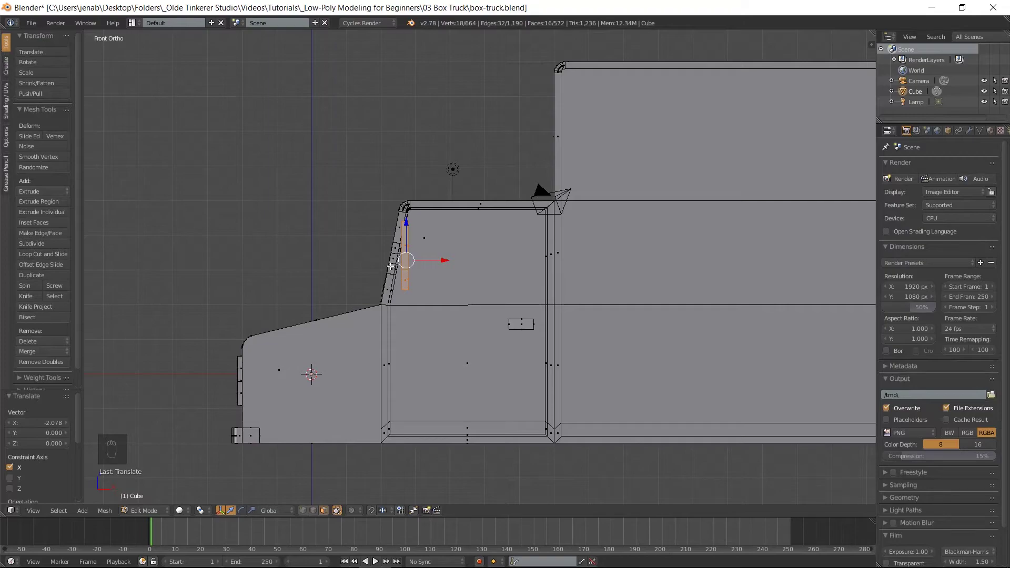
Extrude the rear face of the upper mirror arm's outer segment about 0.11 along X into the mirror block
scroll(390, 267, "up", 5)
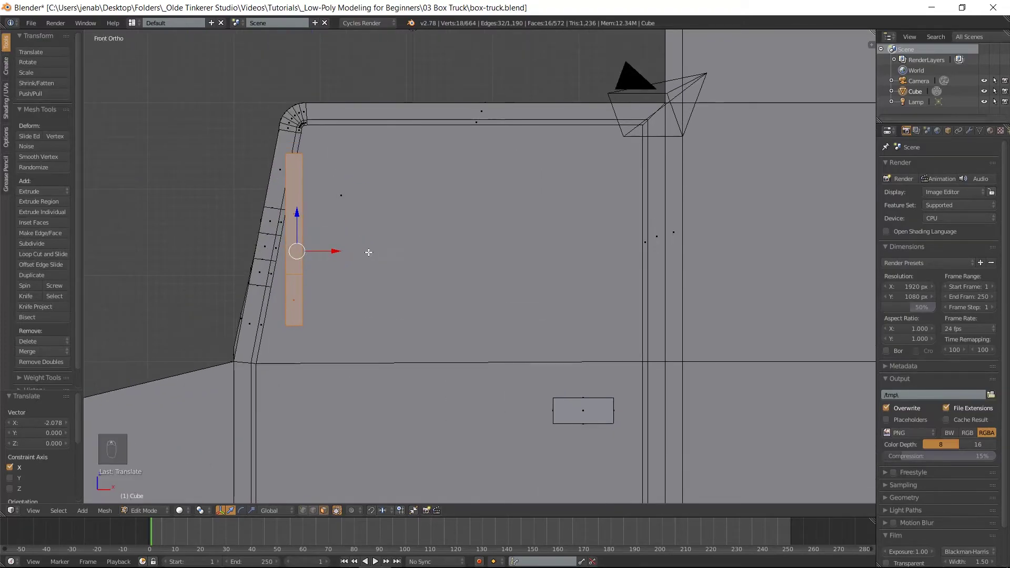
key("a")
middle_click_drag(300, 247, 286, 249)
right_click(218, 260)
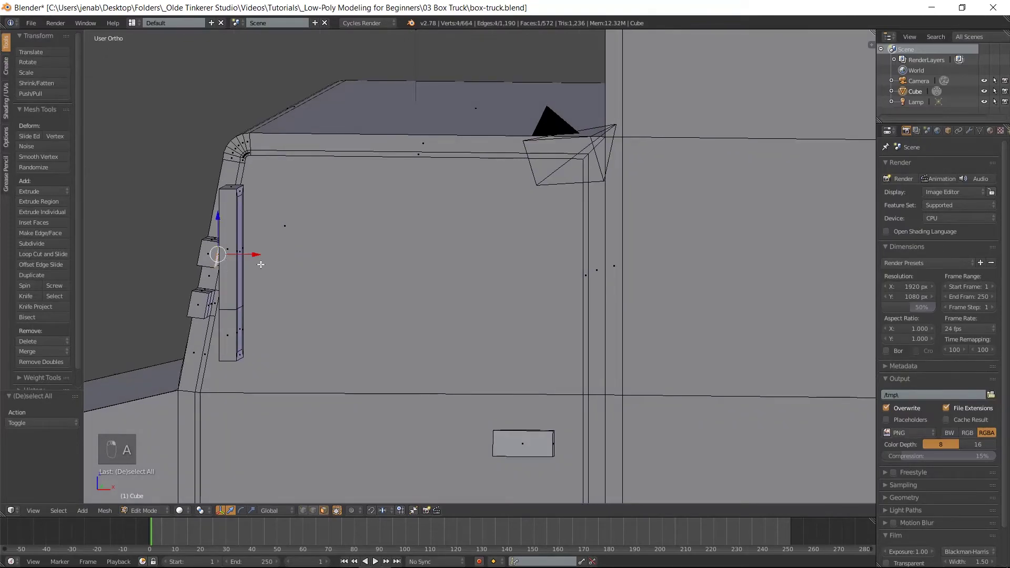
key("KP_1")
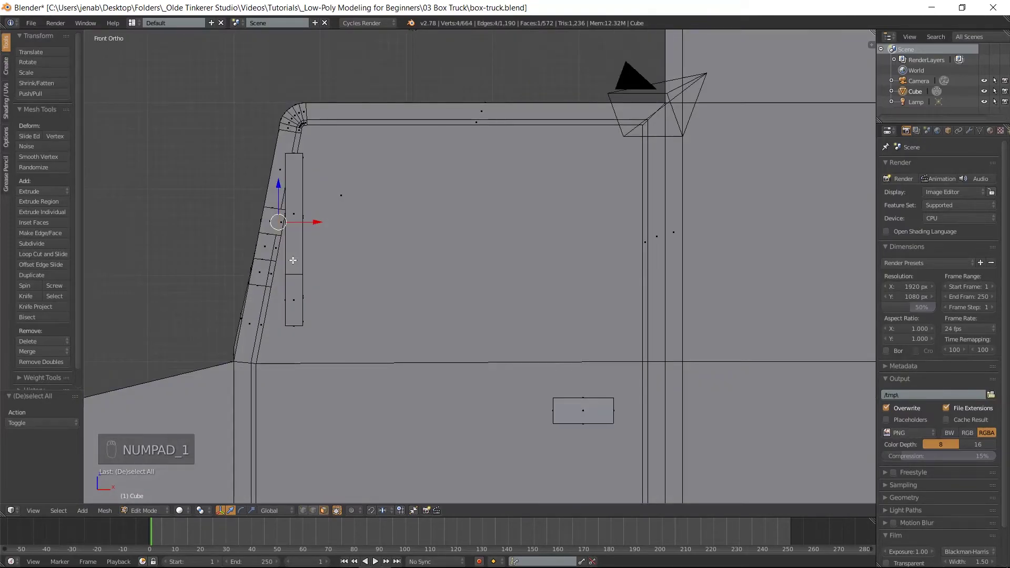
key("e")
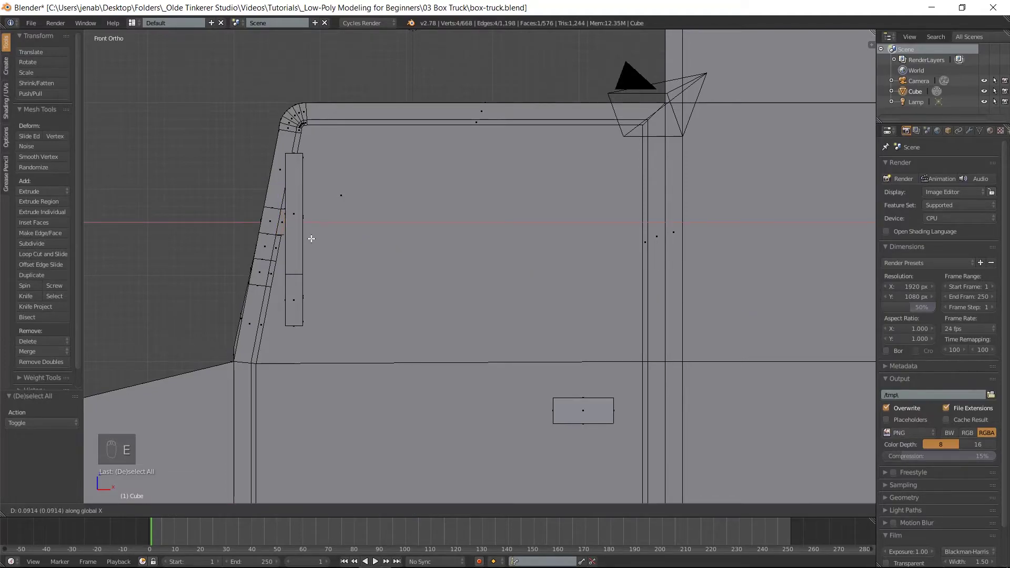
left_click(312, 239)
Extrude the rear face of the lower mirror arm's outer segment about 0.25 along X into the mirror block
middle_click_drag(273, 295, 231, 312)
right_click(182, 325)
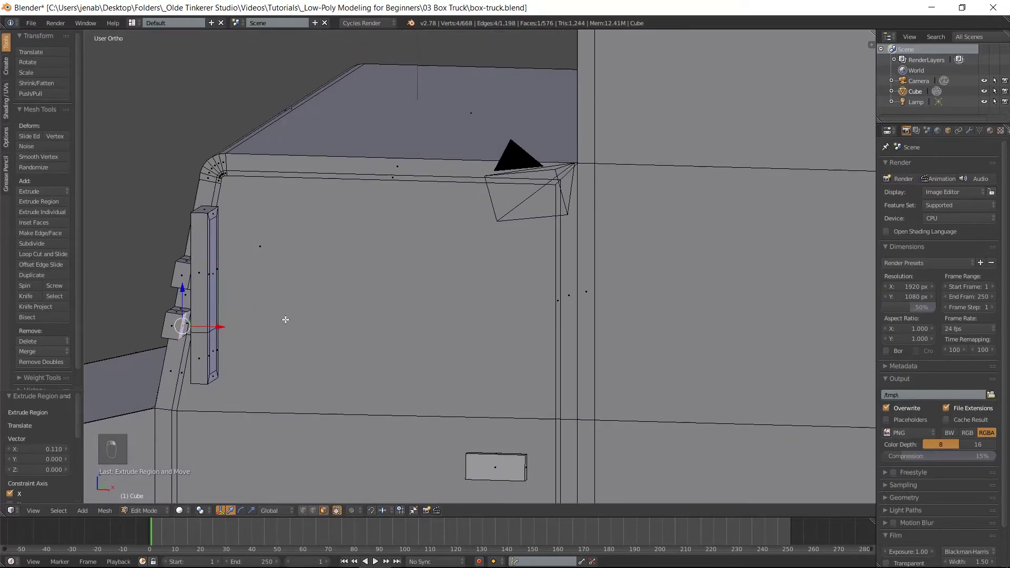
key("KP_1")
key("e")
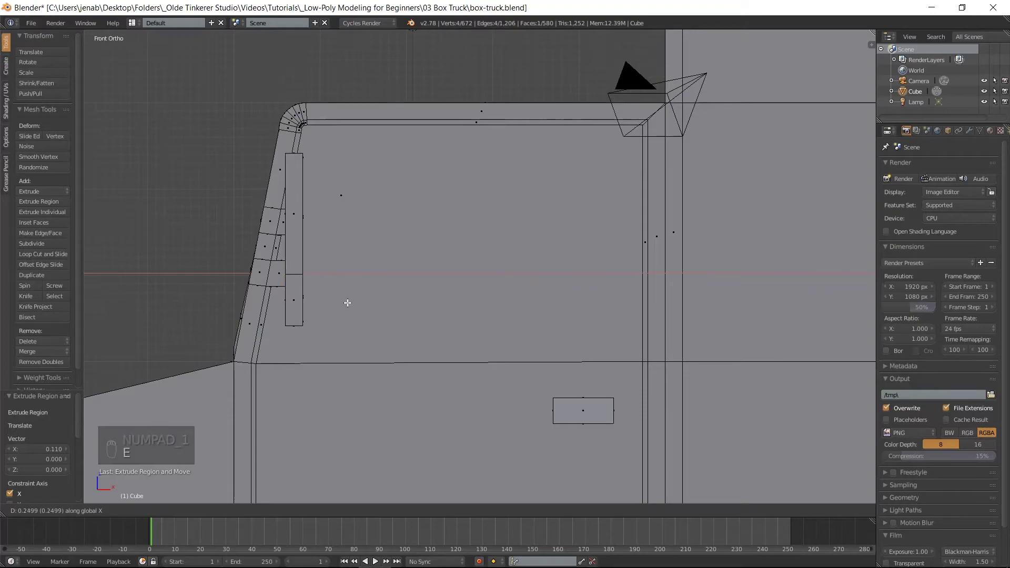
left_click(347, 303)
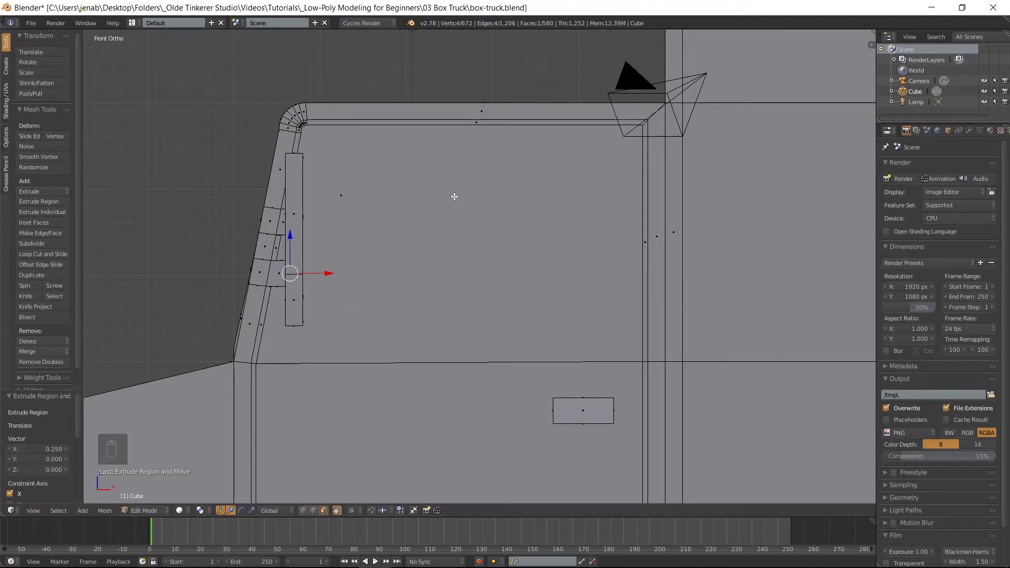
Extrude the mirror block's two inset glass faces together -0.05 along X, recessing them into the block
middle_click_drag(456, 206, 277, 238)
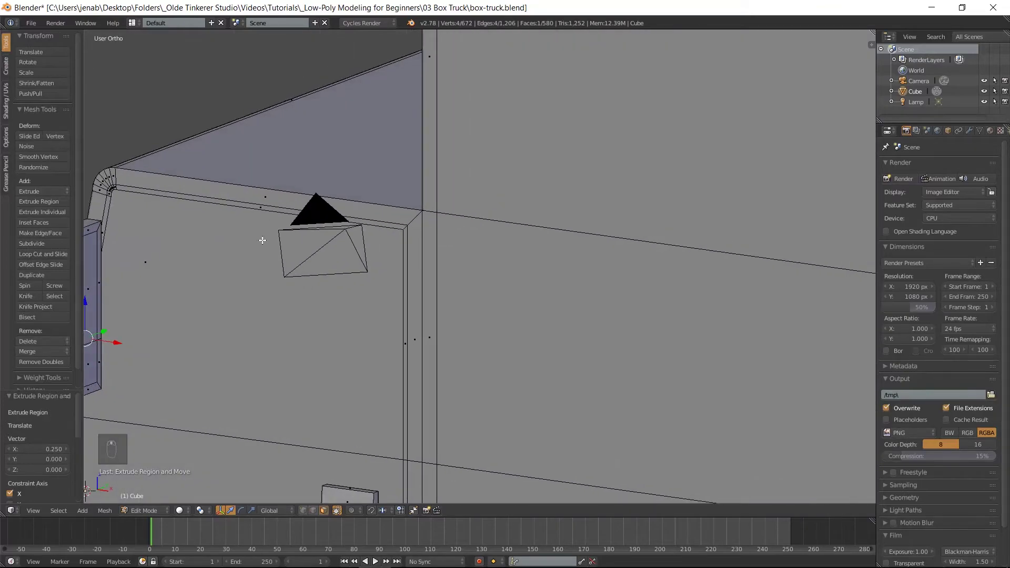
mouse_move(215, 258)
middle_mouse_down()
mouse_move(236, 253)
mouse_move(208, 260)
middle_mouse_up()
right_click(173, 275)
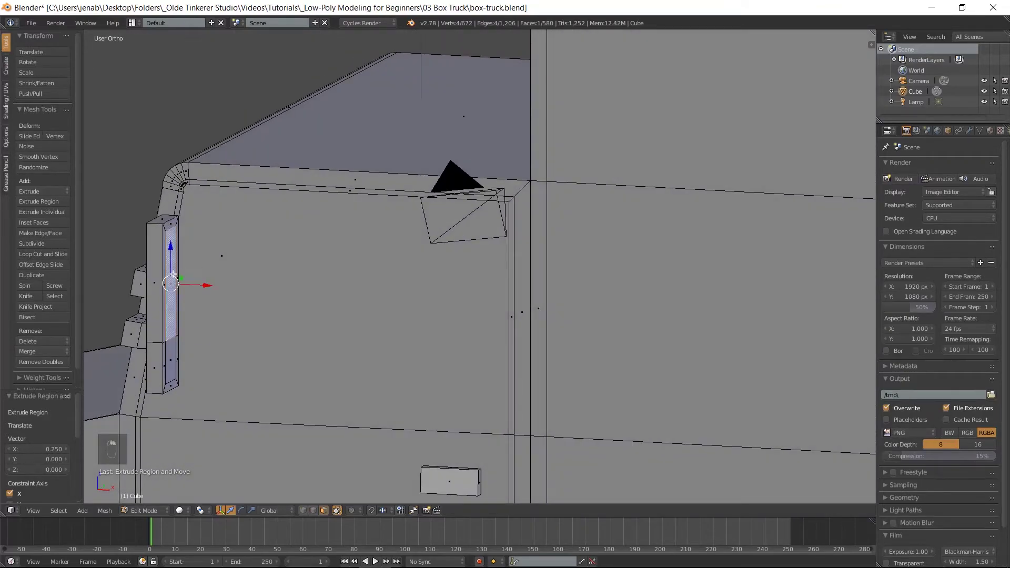
right_click(170, 358, "shift")
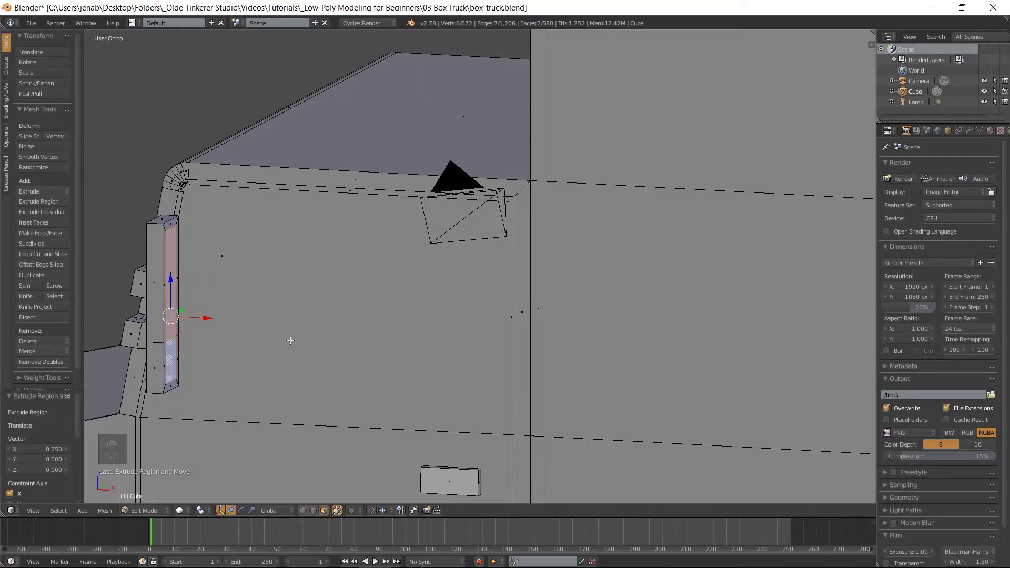
key("KP_1")
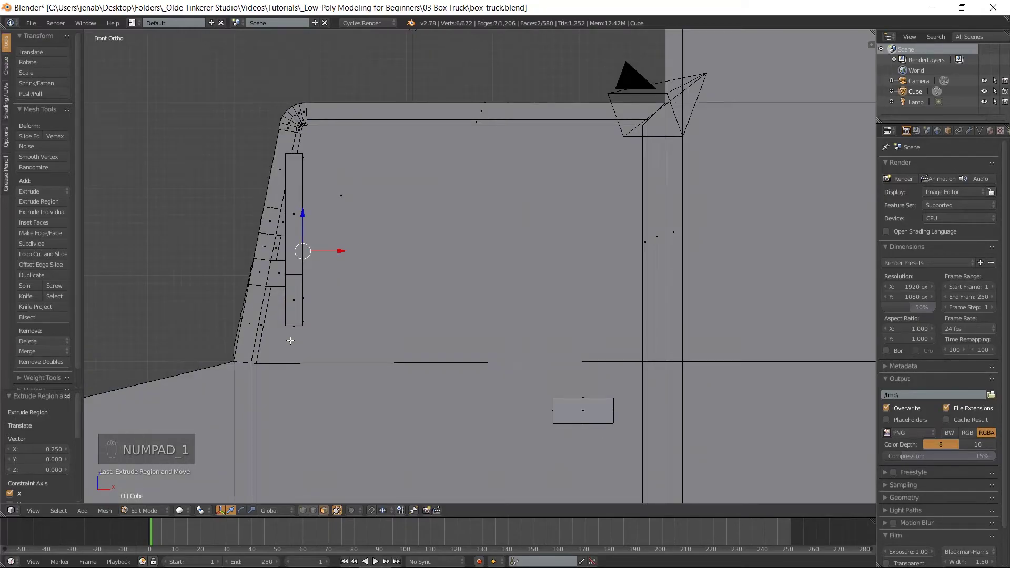
key("z")
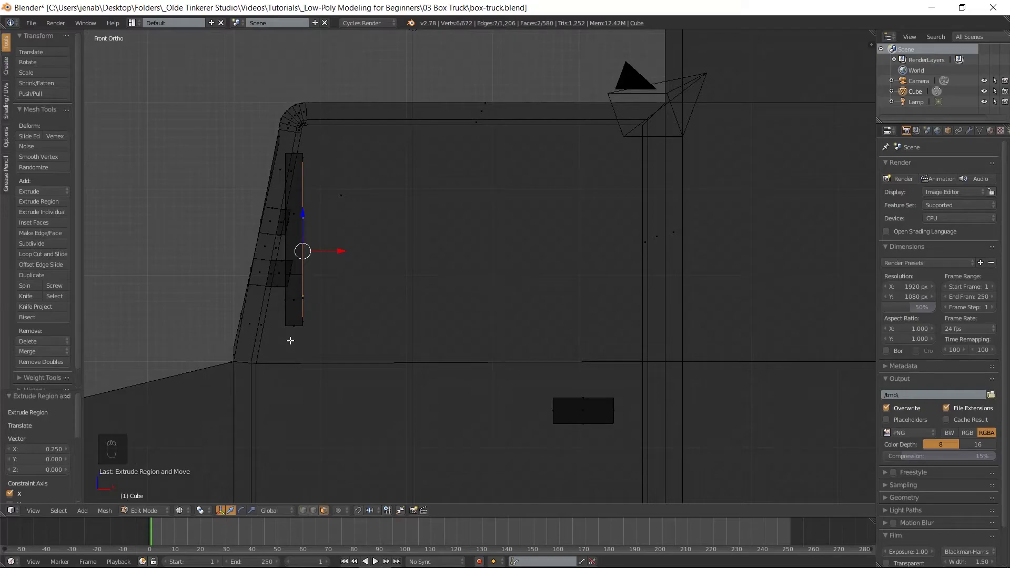
key("e")
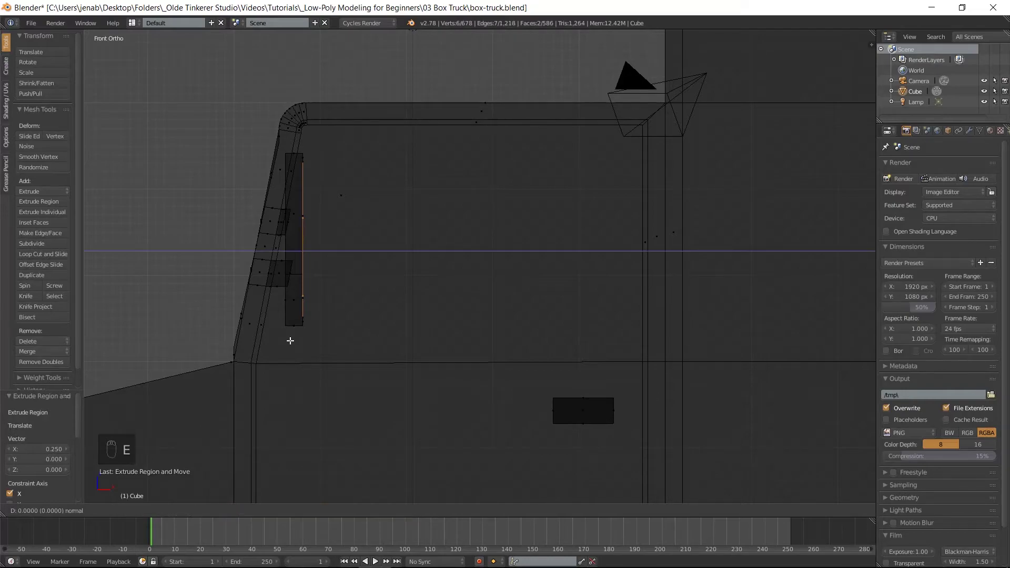
type("-.05")
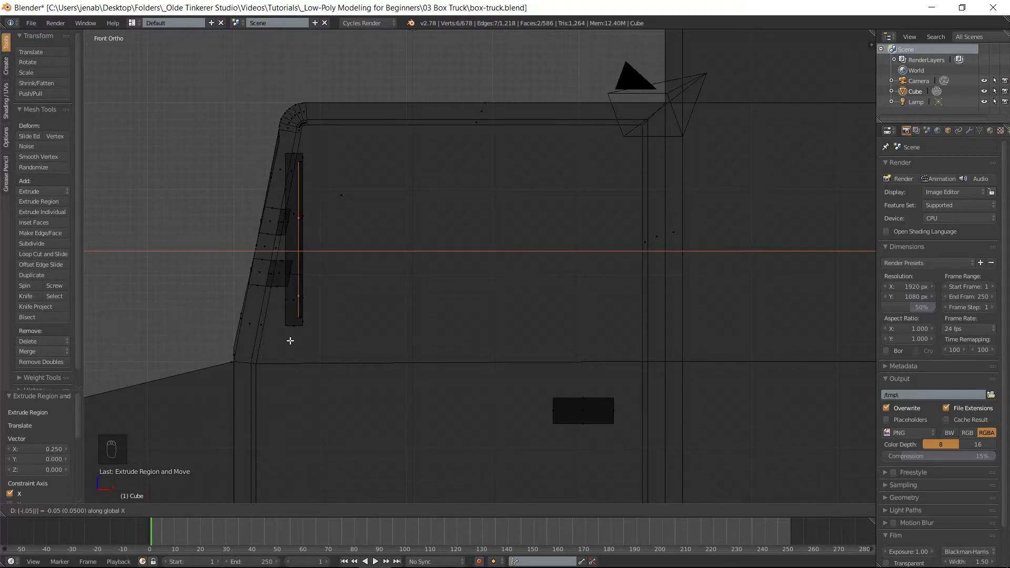
key("Return")
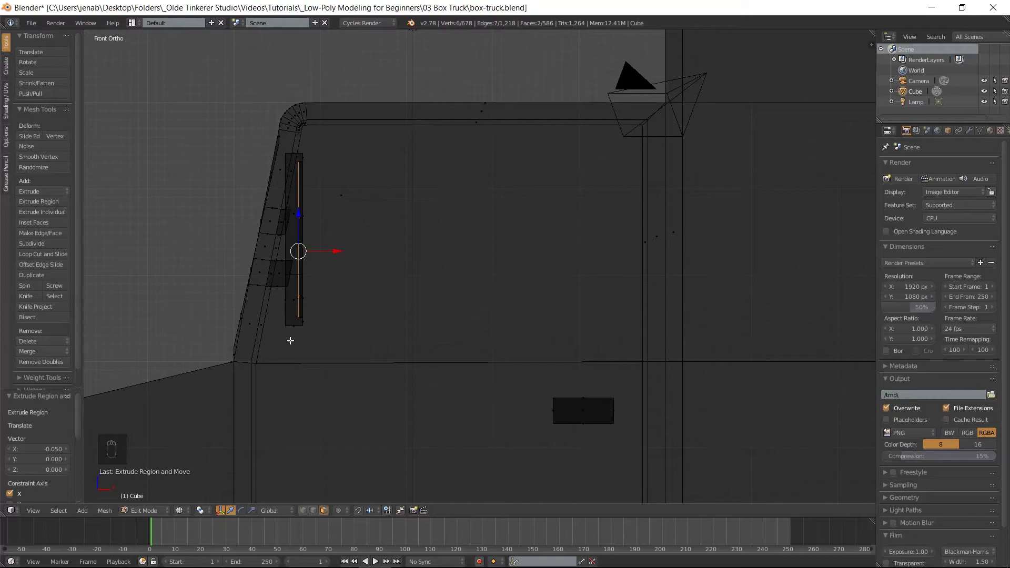
key("z")
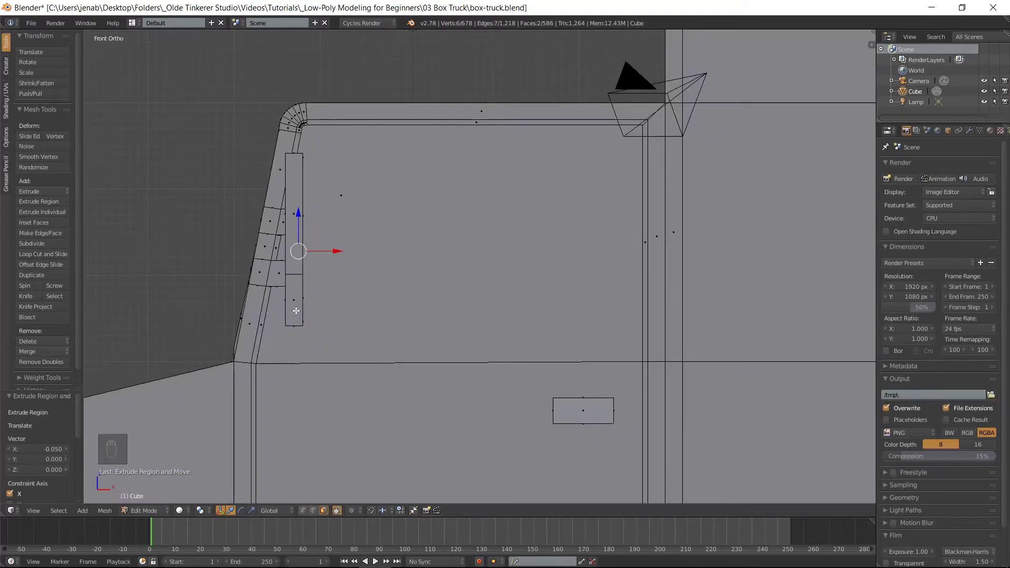
Duplicate the whole mirror block and move the copy about 9.1 along Y to the arms on the cab's opposite side
key("l")
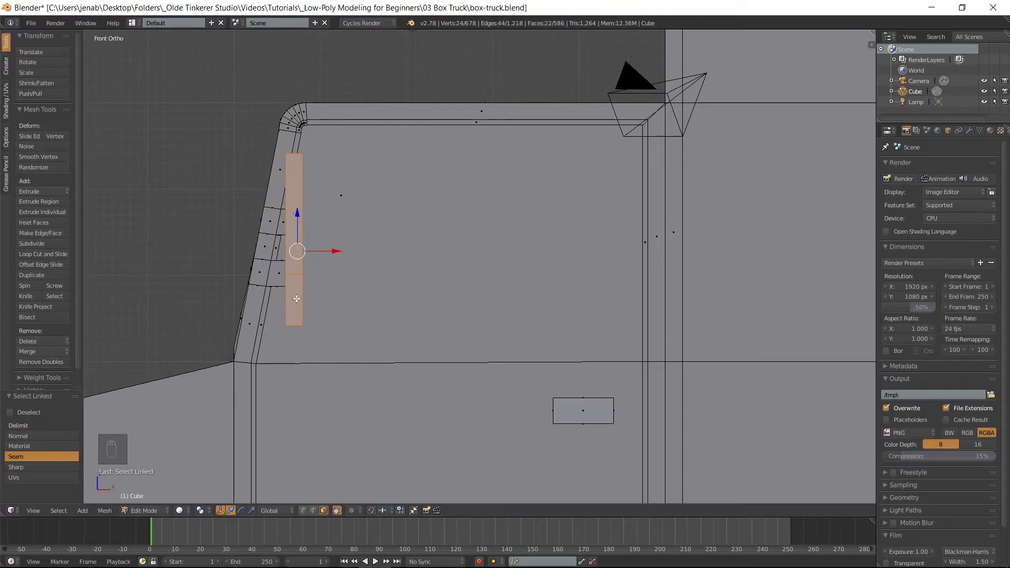
key("shift+d")
right_click(297, 299)
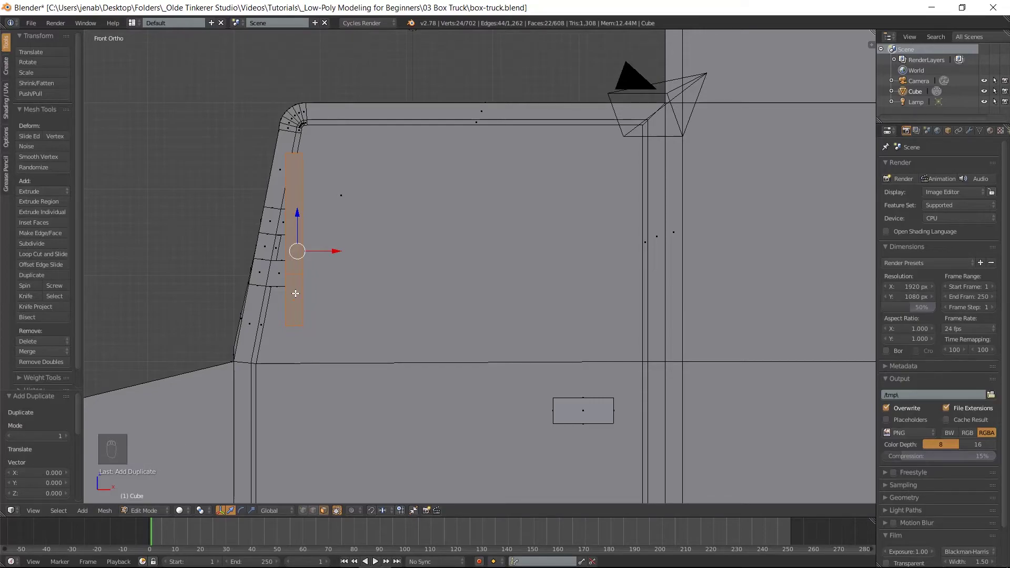
key("ctrl+KP_3")
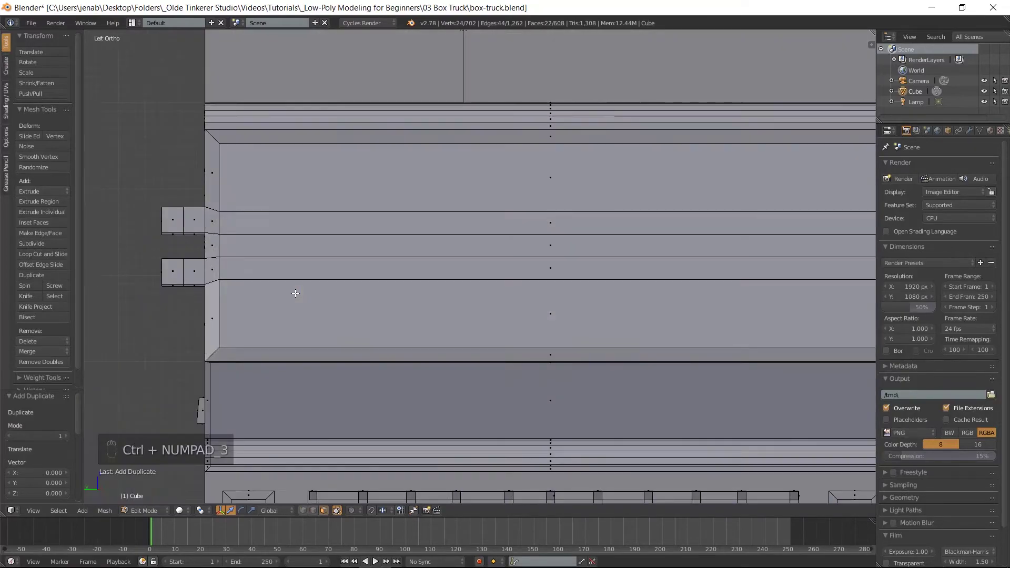
scroll(307, 298, "down", 1)
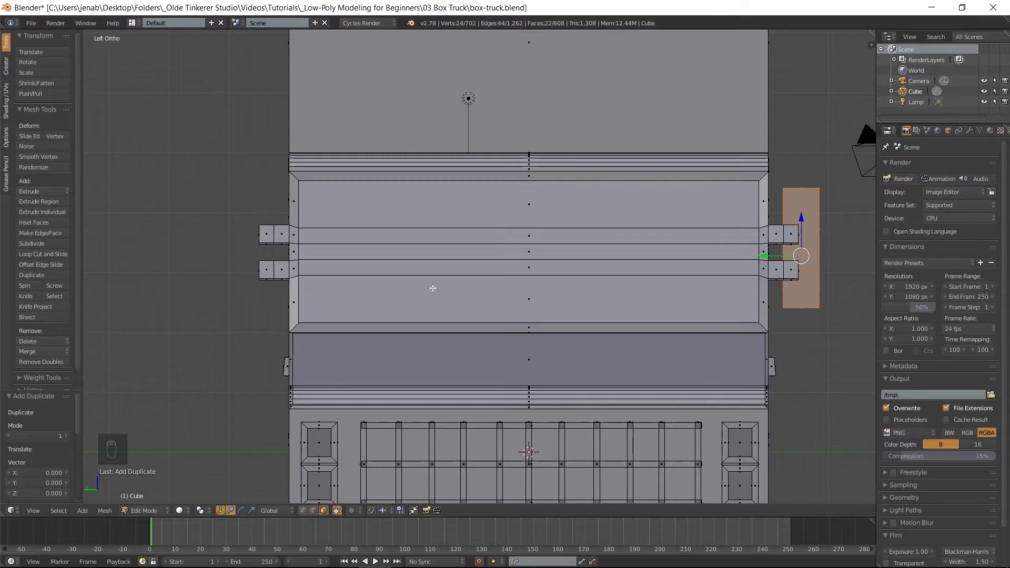
left_click_drag(763, 256, 218, 264)
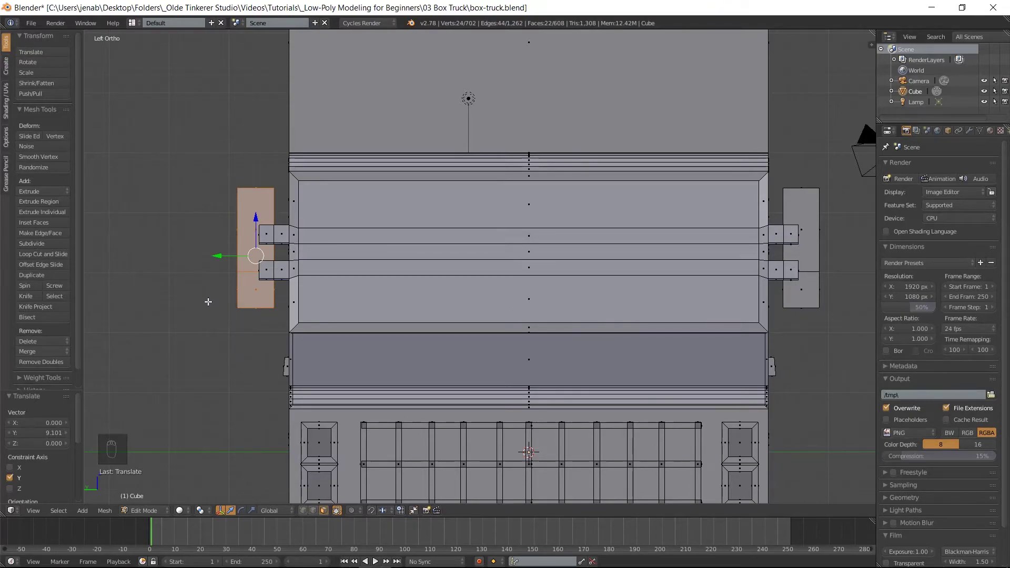
Extrude the rear face of the upper arm's outer segment beside the duplicated mirror about 0.12 along X into the block
middle_click_drag(208, 302, 330, 305)
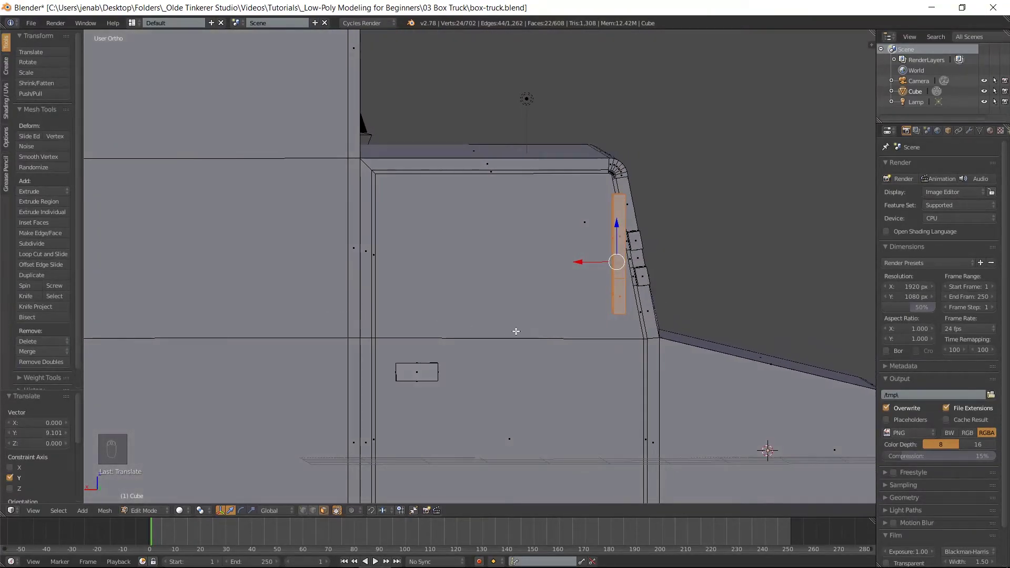
scroll(685, 295, "up", 1)
scroll(688, 290, "up", 1)
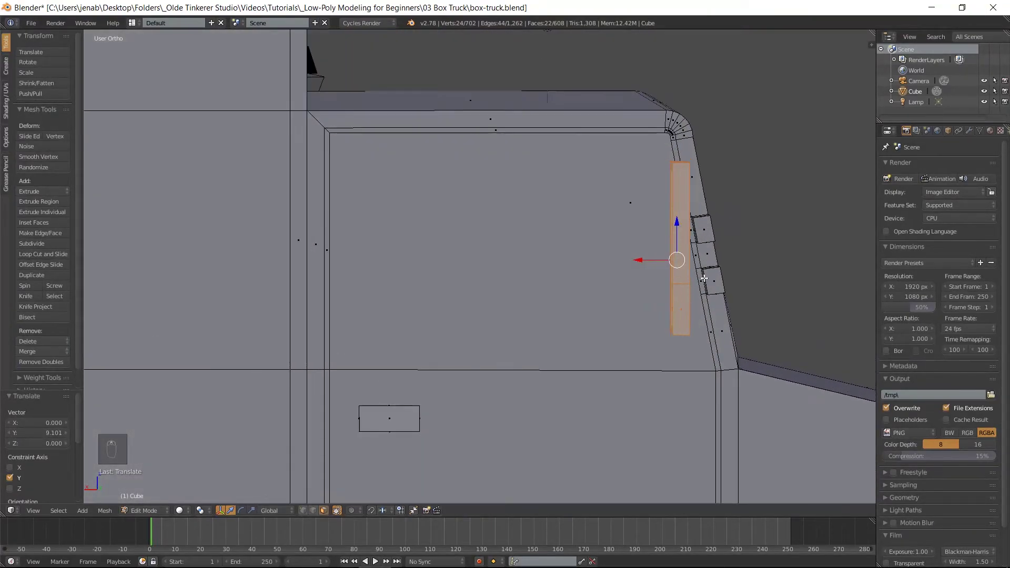
middle_click_drag(714, 264, 718, 261)
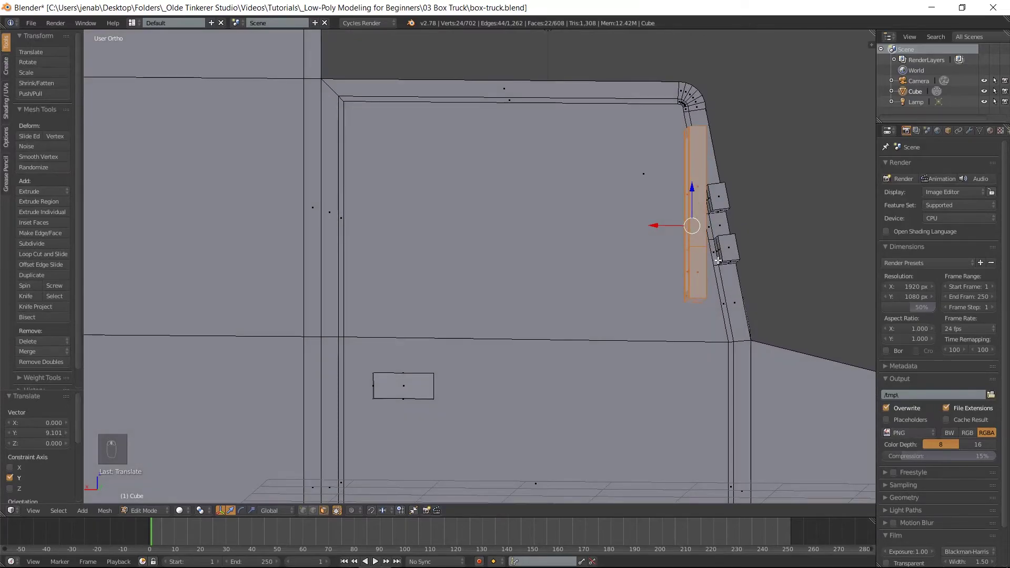
right_click(710, 204)
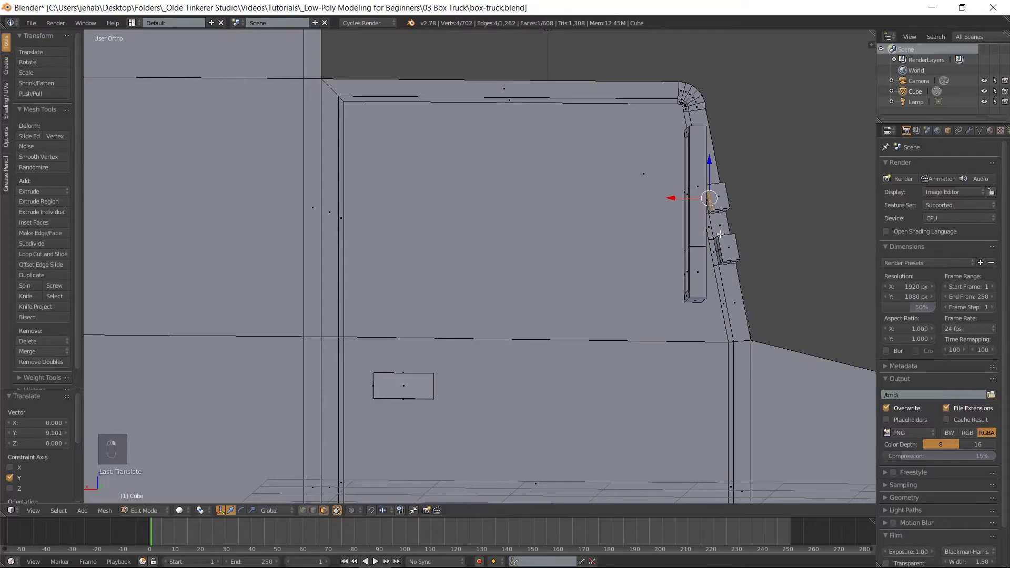
key("ctrl+KP_1")
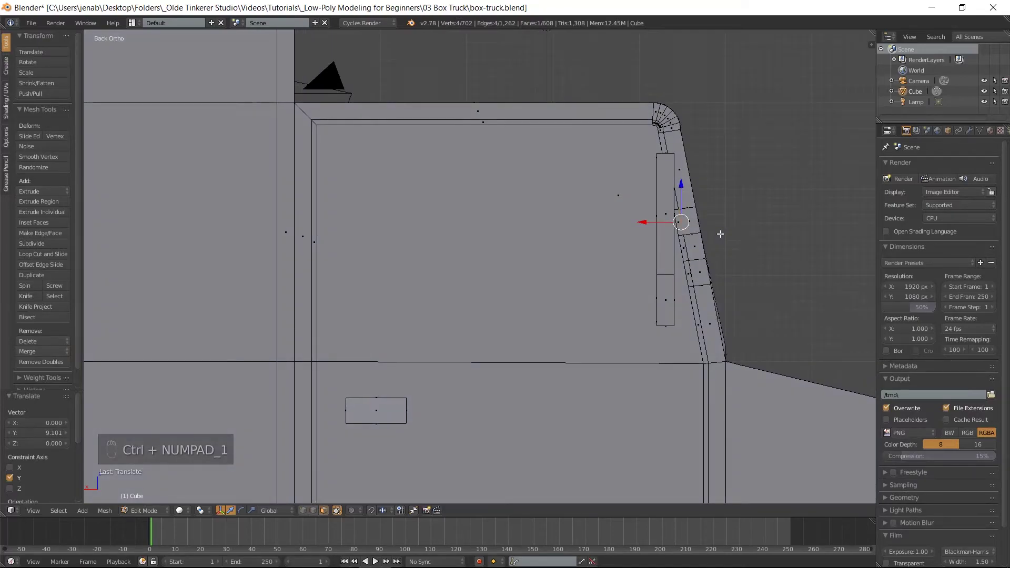
key("e")
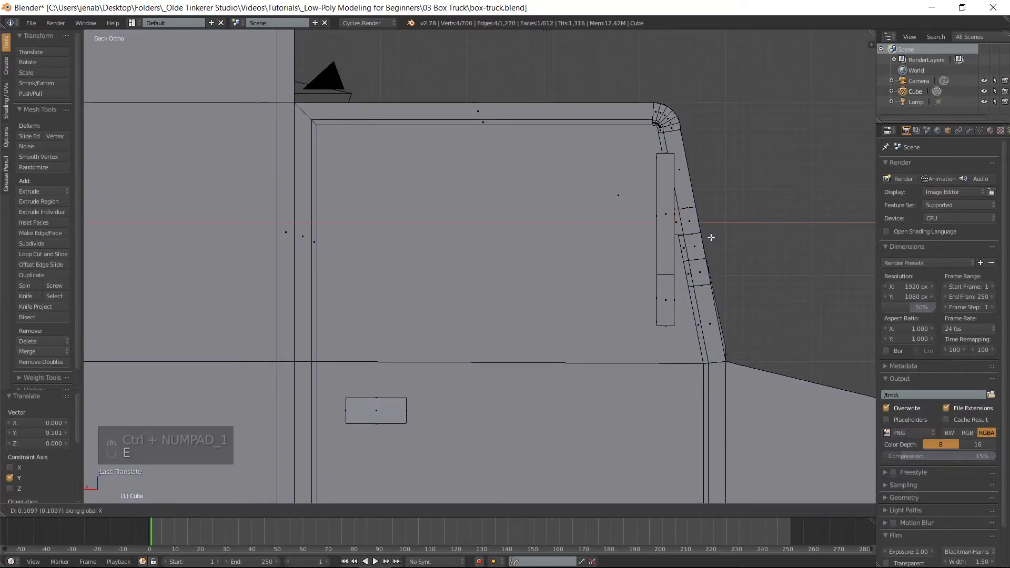
left_click(710, 235)
Extrude the rear face of the lower arm's outer segment beside the duplicated mirror about 0.2 along X, then deselect everything
middle_click_drag(712, 274, 730, 264, "shift")
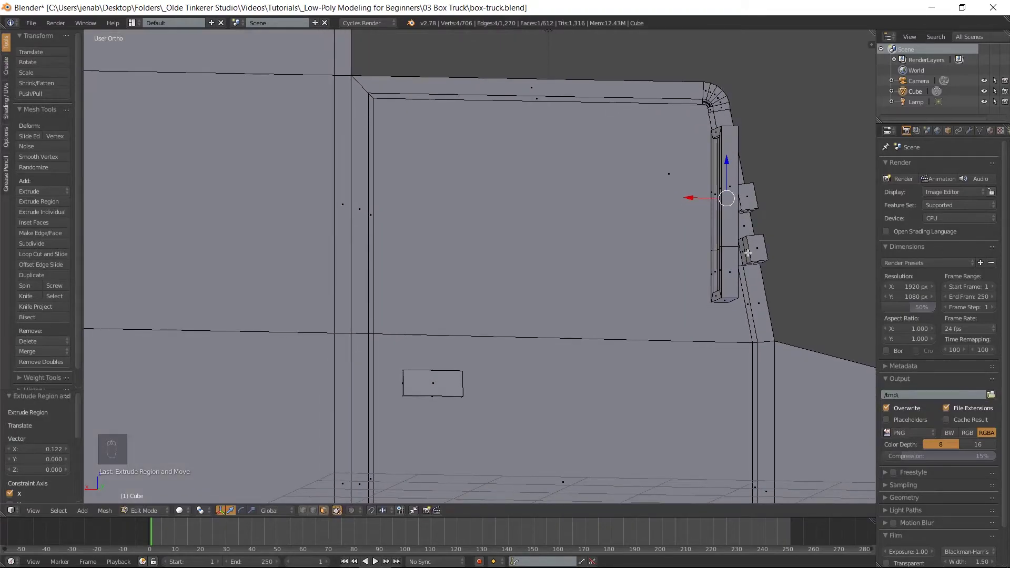
key("ctrl+KP_1")
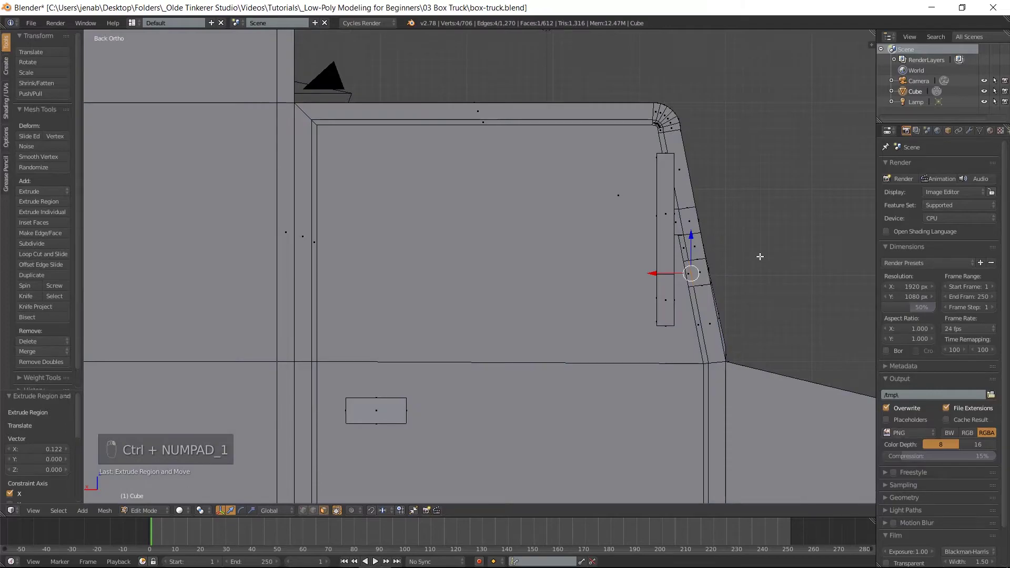
key("e")
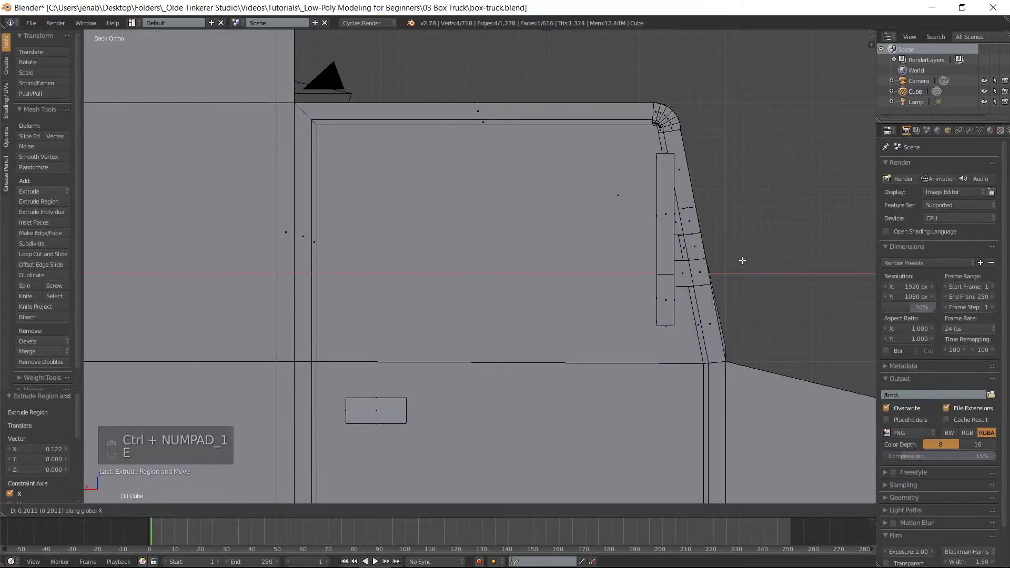
left_click(739, 261)
key("a")
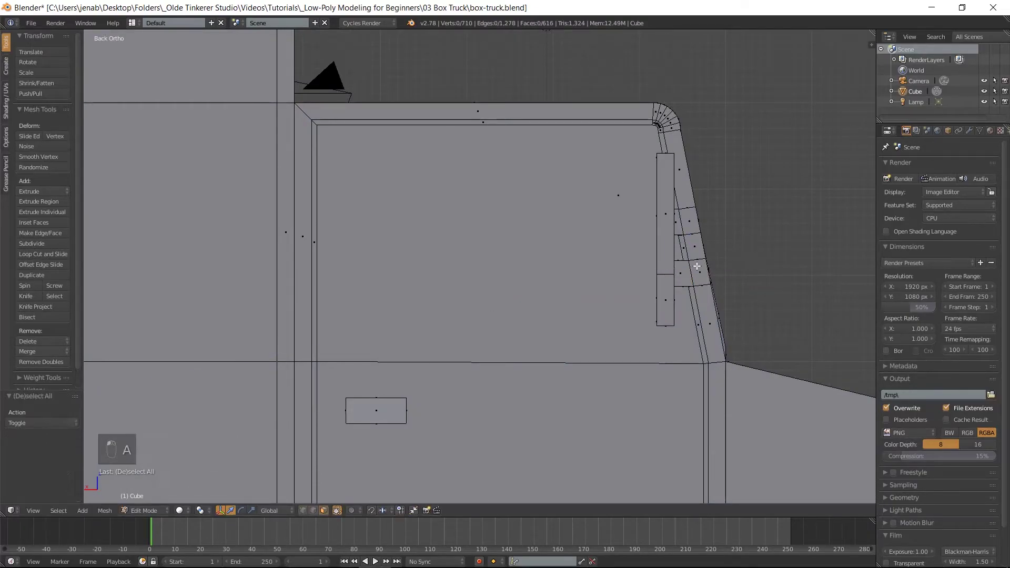
Save the box truck file
scroll(697, 266, "down", 3)
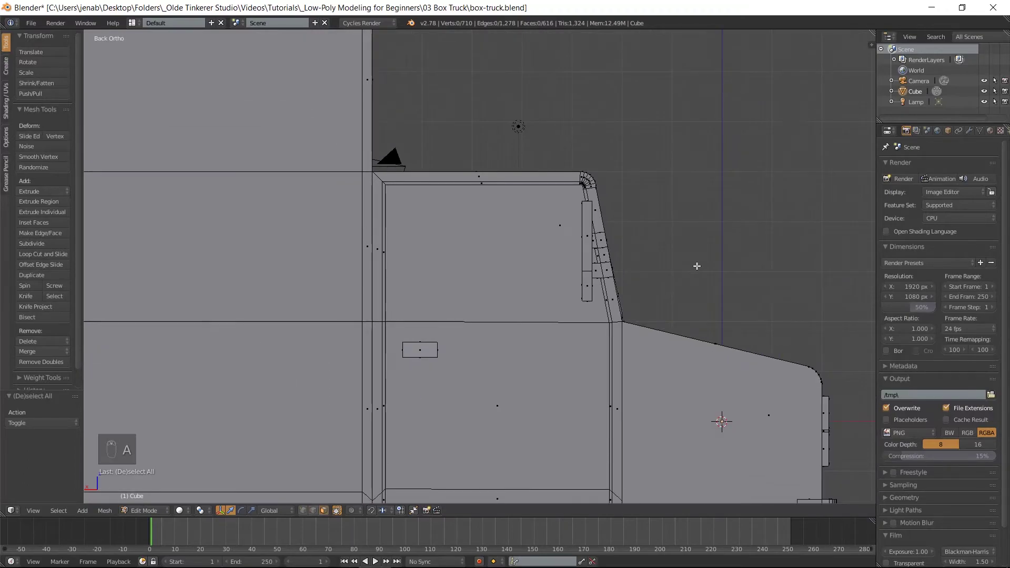
scroll(697, 266, "down", 1)
key("ctrl+s")
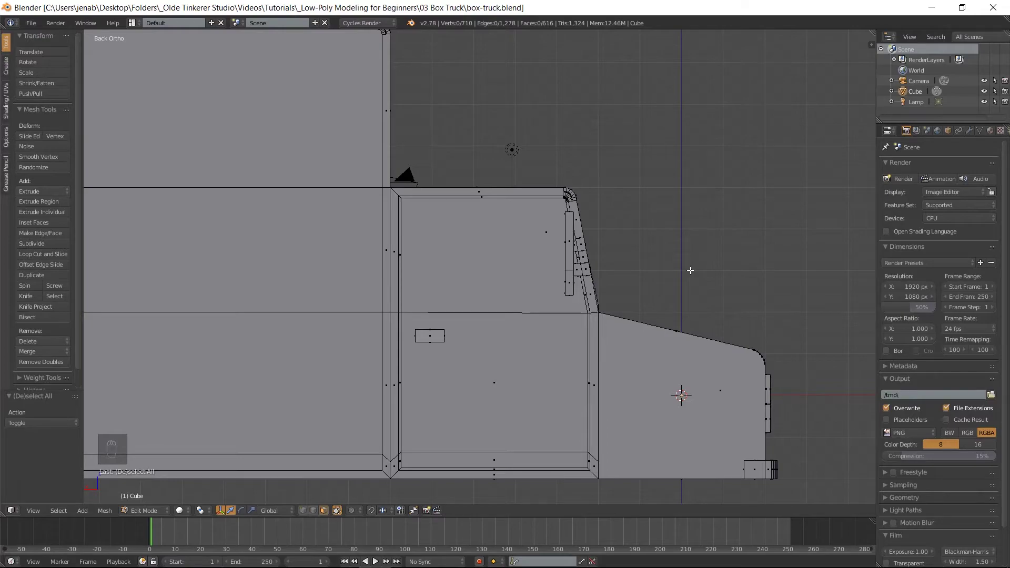
Add a cylinder with 16 vertices to the mesh and move it about -3.32 along X, in front of the truck's nose
key("KP_1")
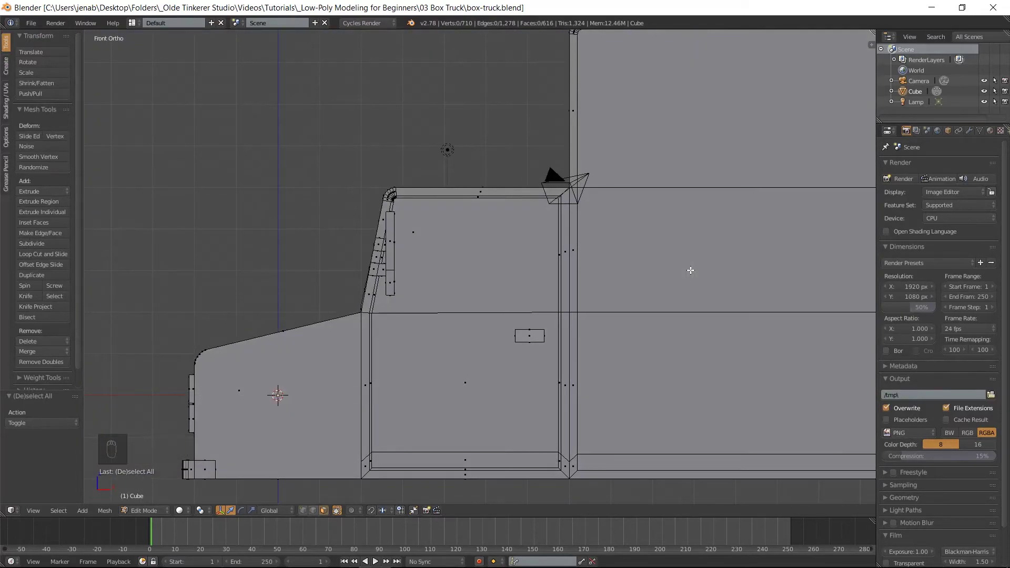
key("shift+a")
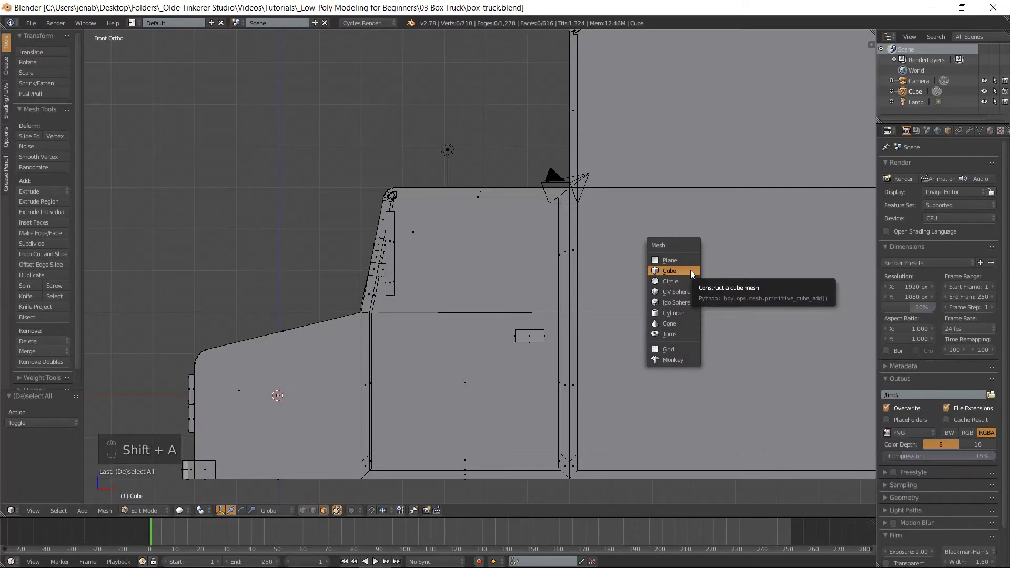
left_click(680, 313)
left_click(35, 422)
type("16")
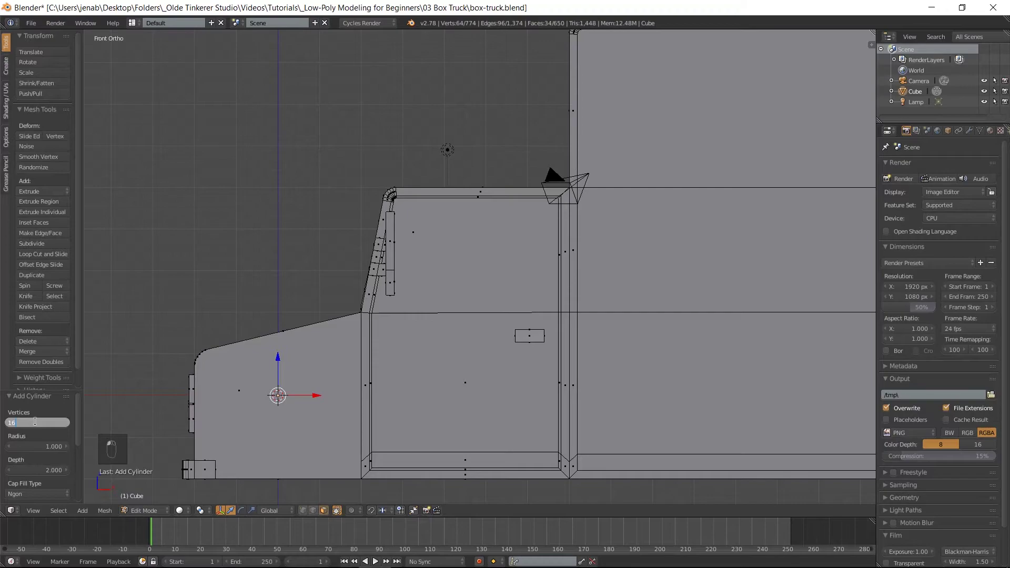
key("Return")
key("g")
key("x")
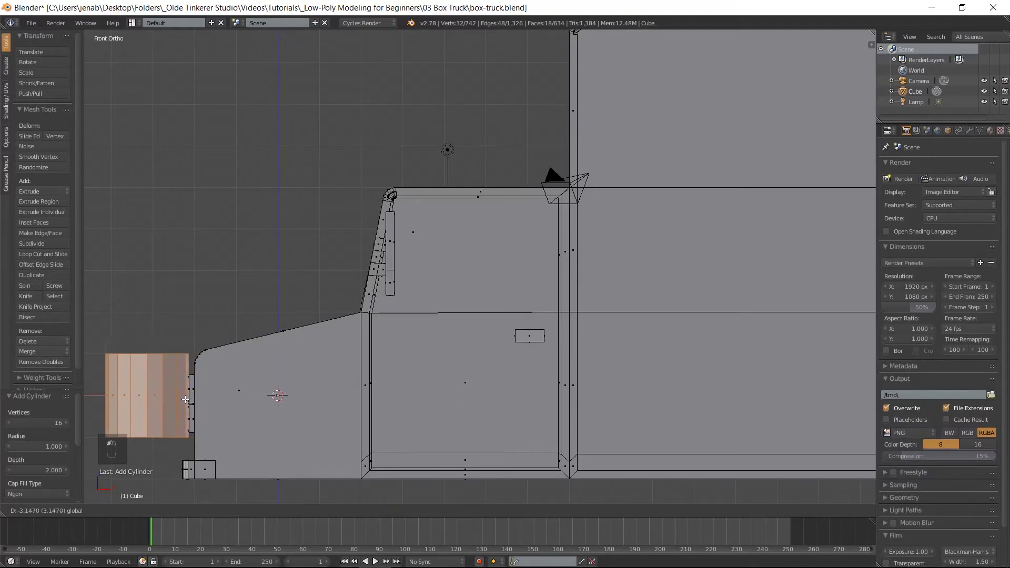
left_click(179, 398)
Rotate the cylinder 90° about X and scale it to 0.3 along Y to form a wheel disc
middle_click_drag(310, 392, 382, 290, "shift")
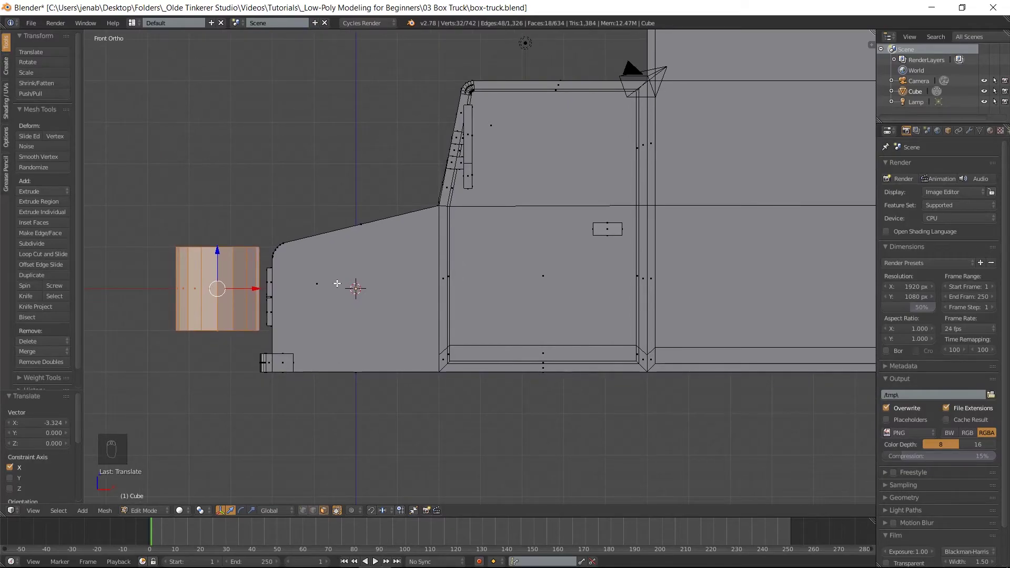
type("rx90")
left_click(337, 284)
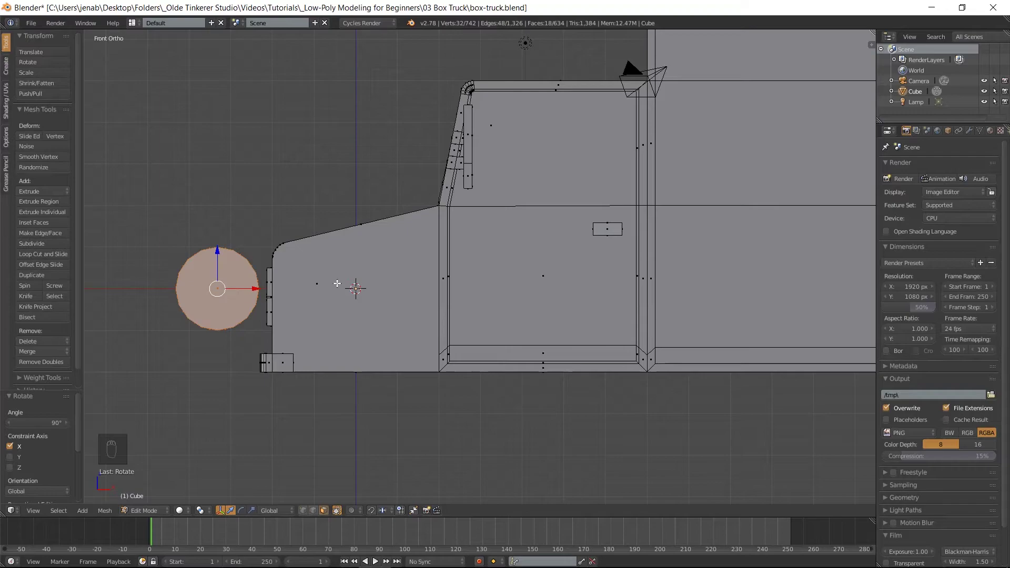
key("ctrl+KP_3")
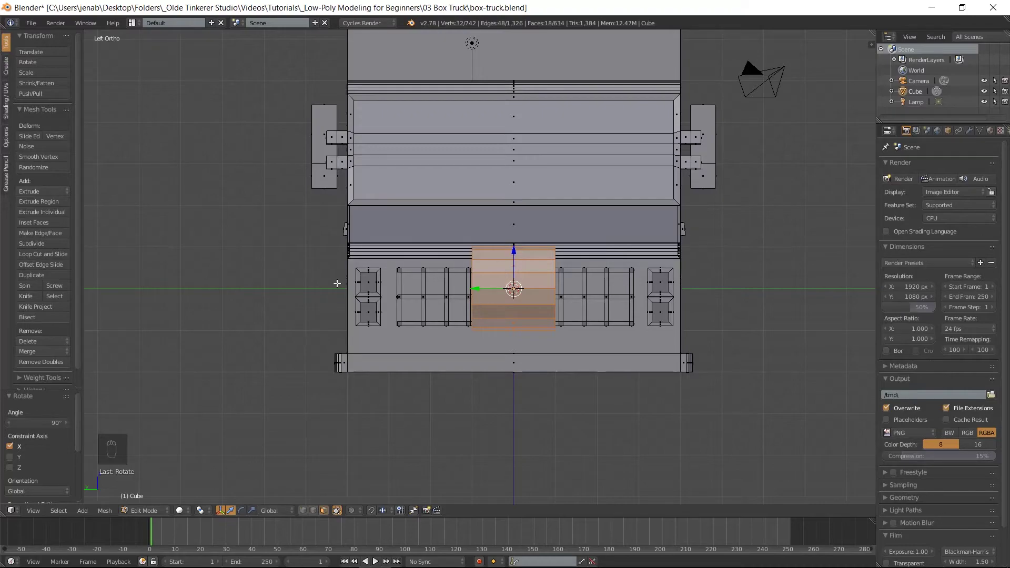
type("sy.3")
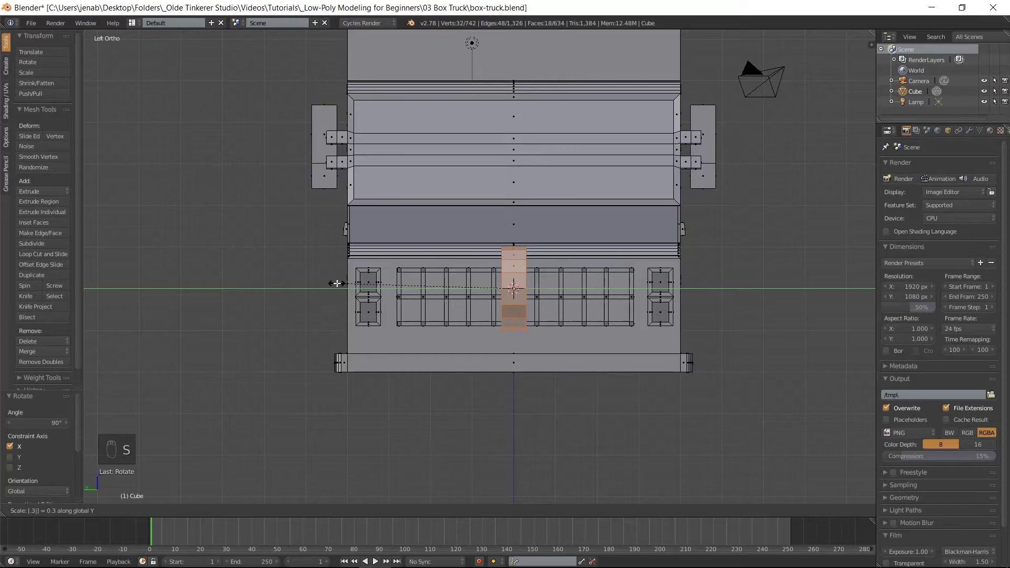
key("Return")
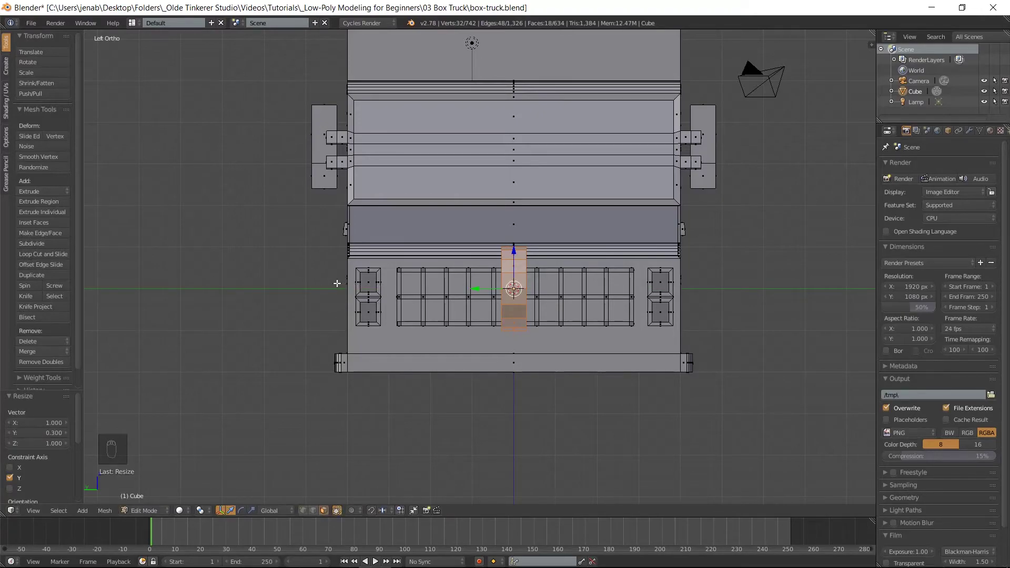
Inset the wheel disc's outward-facing round cap by a thickness of 0.3 to form the hub
key("KP_1")
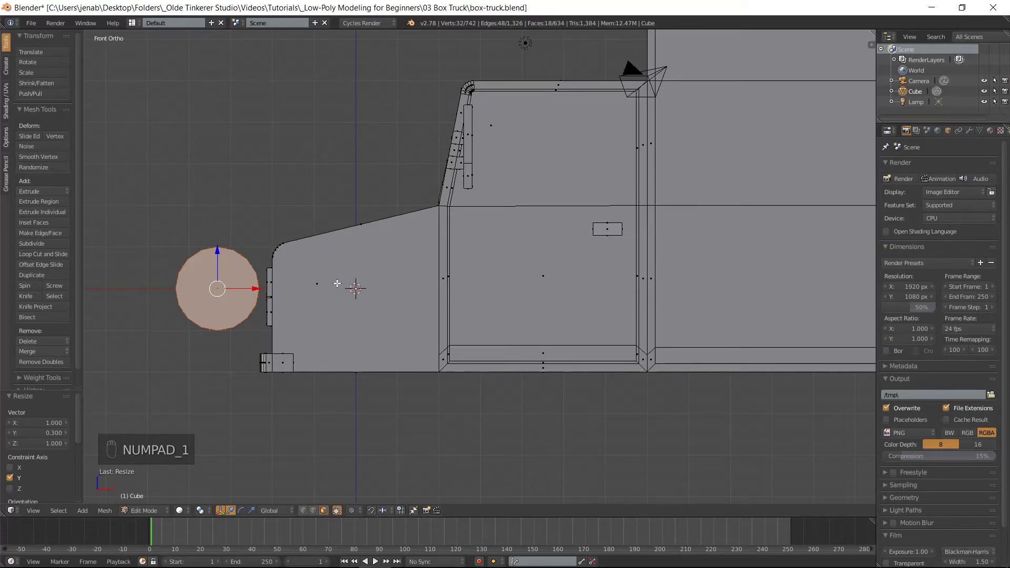
key("ctrl+Tab")
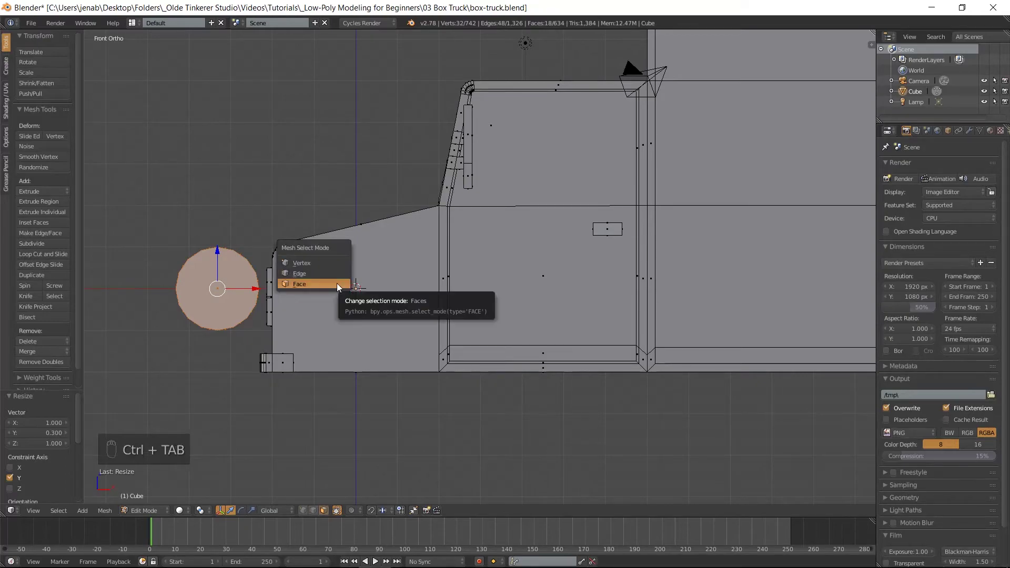
left_click(337, 284)
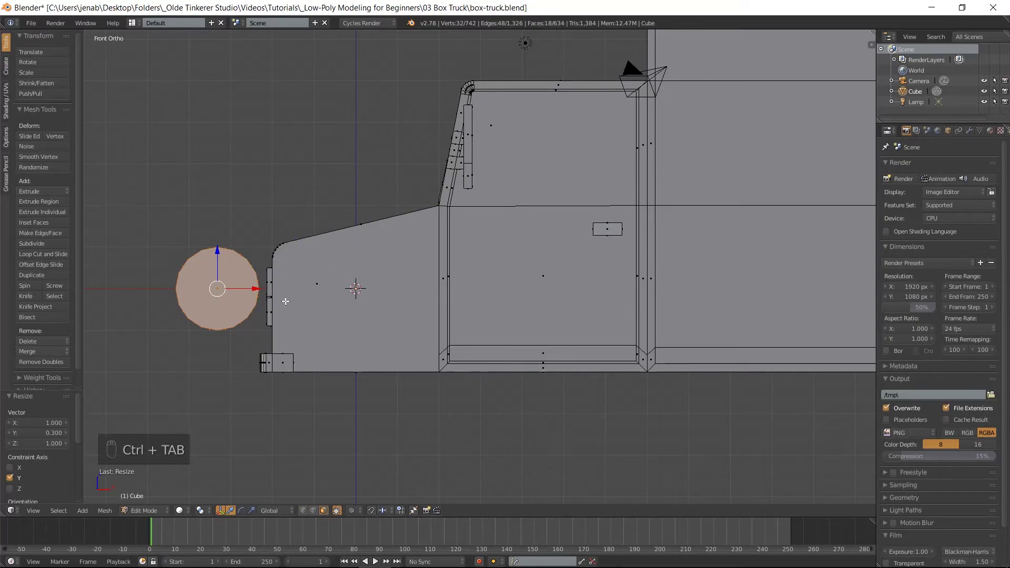
right_click(198, 278)
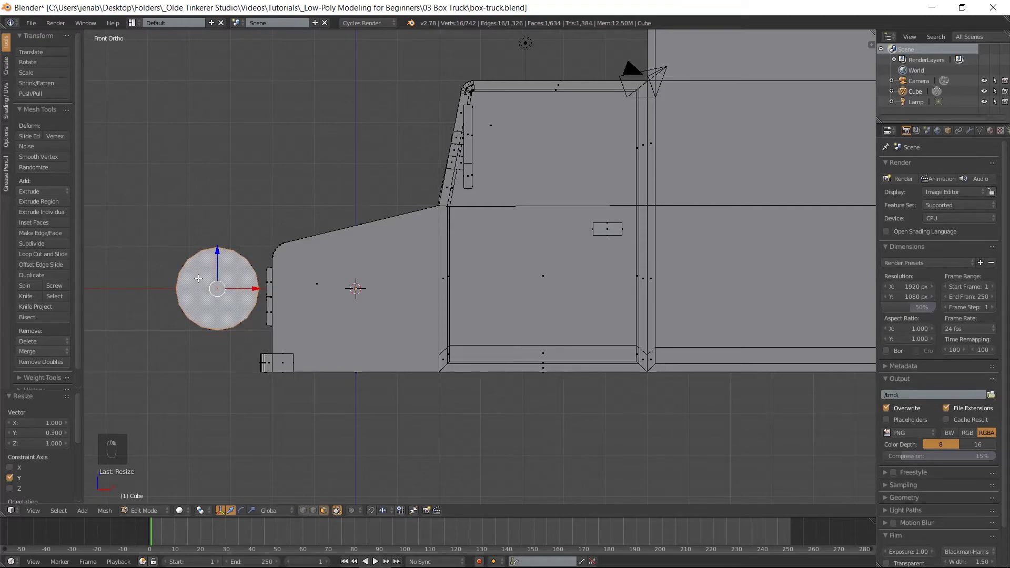
type("i.3")
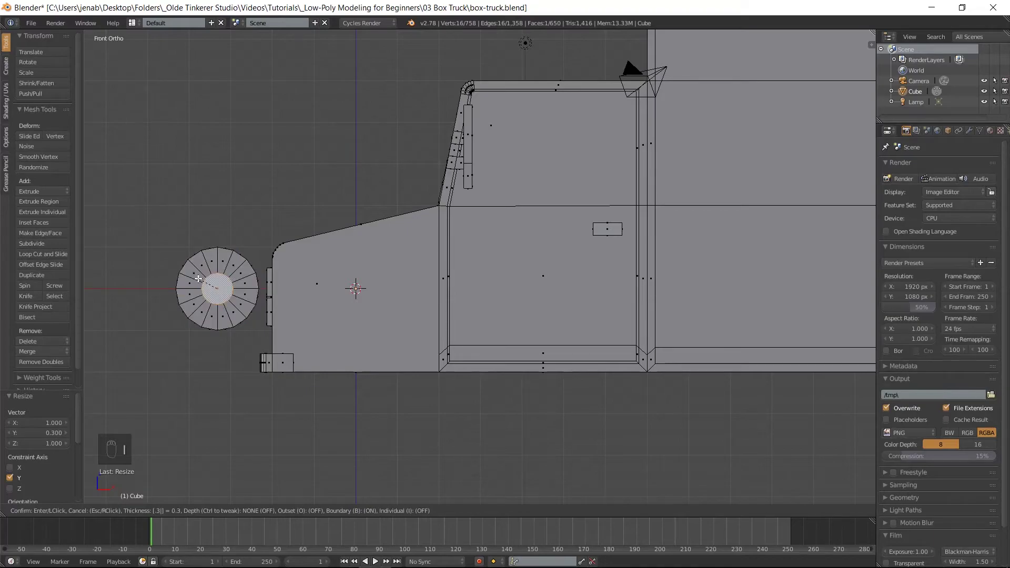
key("Return")
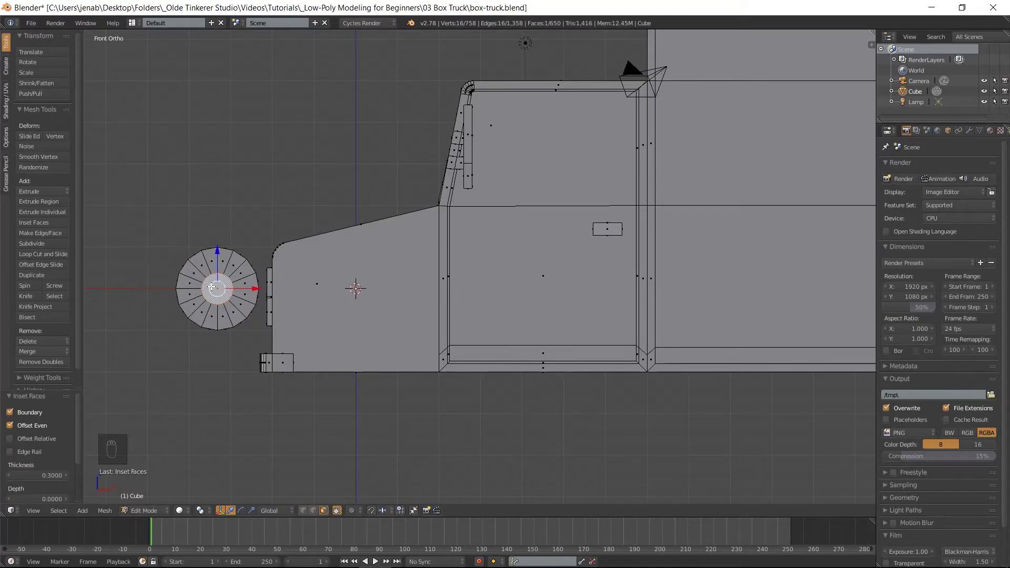
Select the whole wheel and move it back along X beside the truck's nose and about -4.63 along Y, clear of the body
key("l")
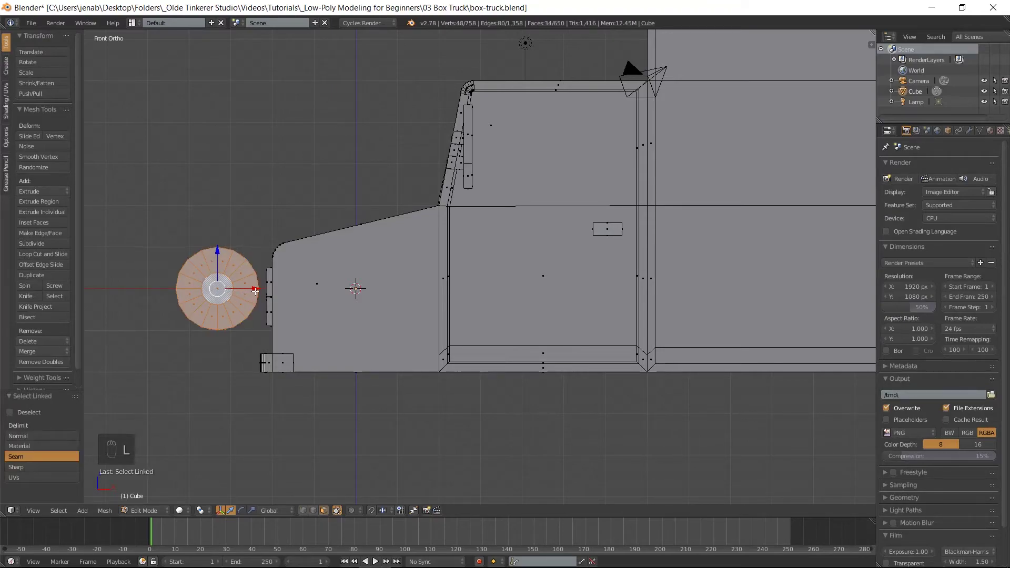
left_click_drag(255, 291, 375, 293)
middle_click_drag(325, 317, 433, 335)
left_click_drag(441, 319, 625, 325)
key("ctrl+KP_3")
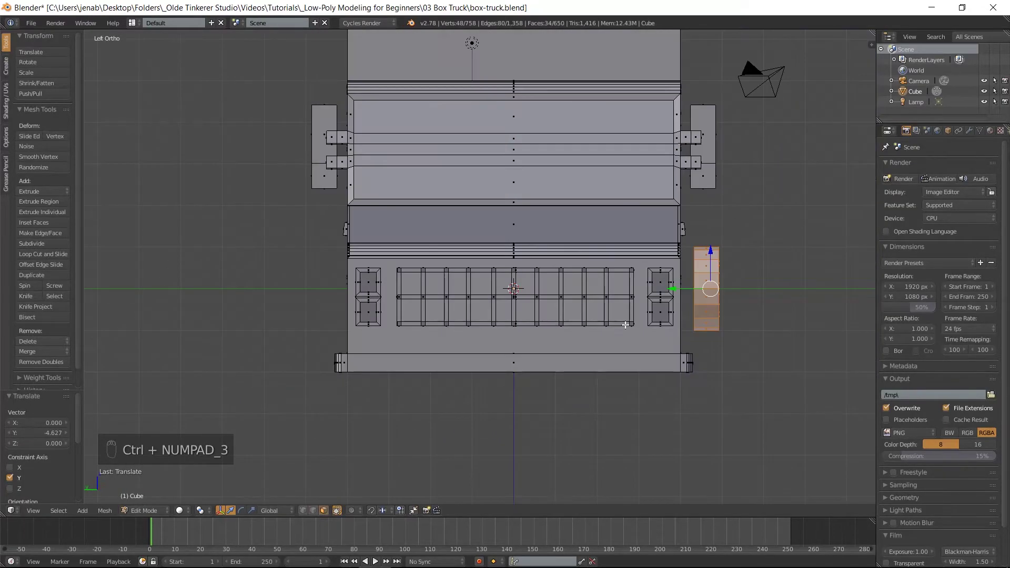
Lower the wheel to the body's bottom edge and shift it about 0.40 along Y and 0.48 along X
left_click_drag(708, 256, 711, 325)
left_click_drag(678, 358, 656, 362)
key("KP_1")
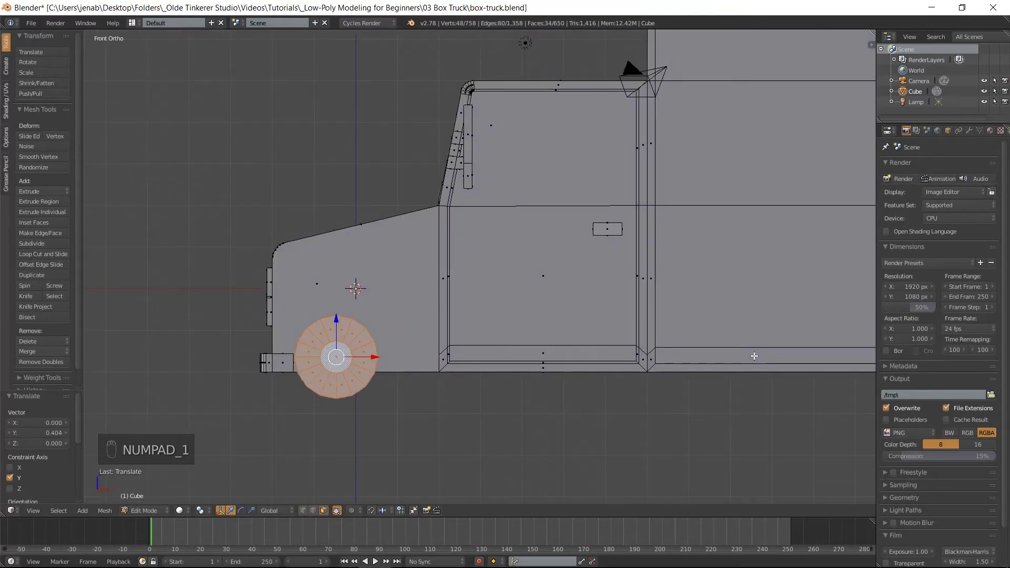
left_click_drag(376, 358, 402, 355)
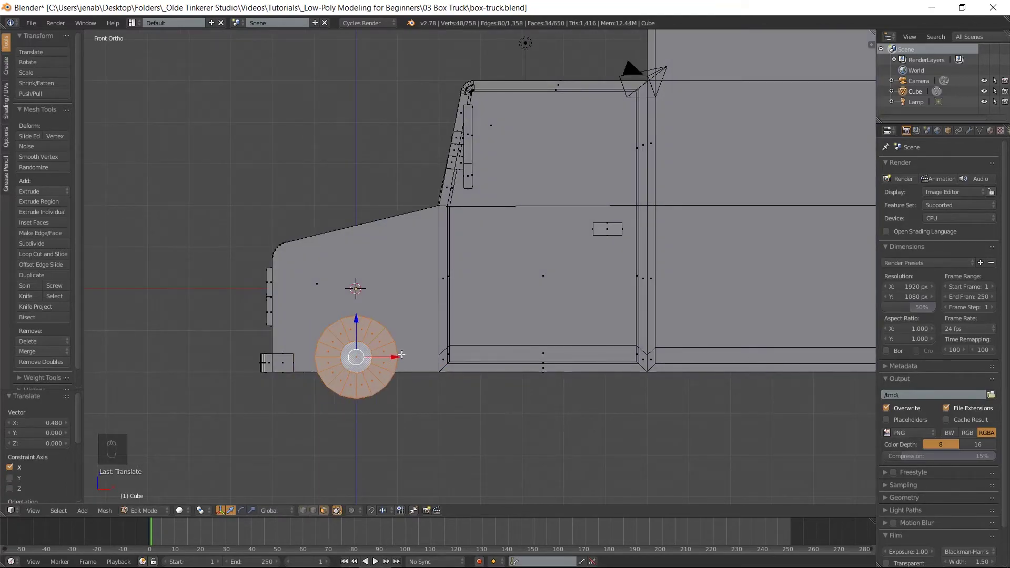
Select only the eight tread faces on the upper half of the front wheel and duplicate them in place
middle_click_drag(328, 323, 403, 405)
key("a")
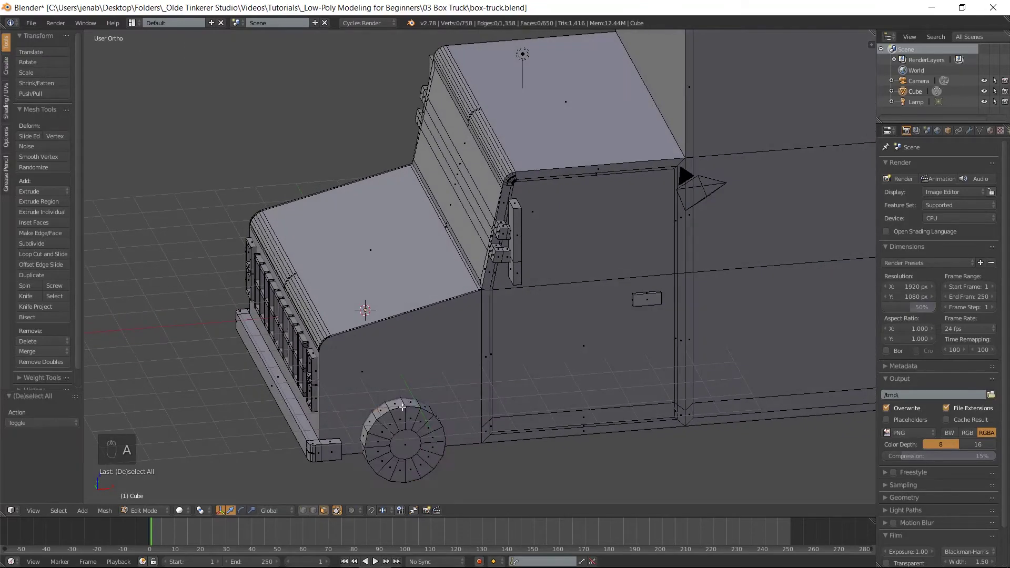
right_click(364, 435)
right_click(373, 418, "shift")
right_click(384, 409, "shift")
right_click(396, 403, "shift")
right_click(415, 401, "shift")
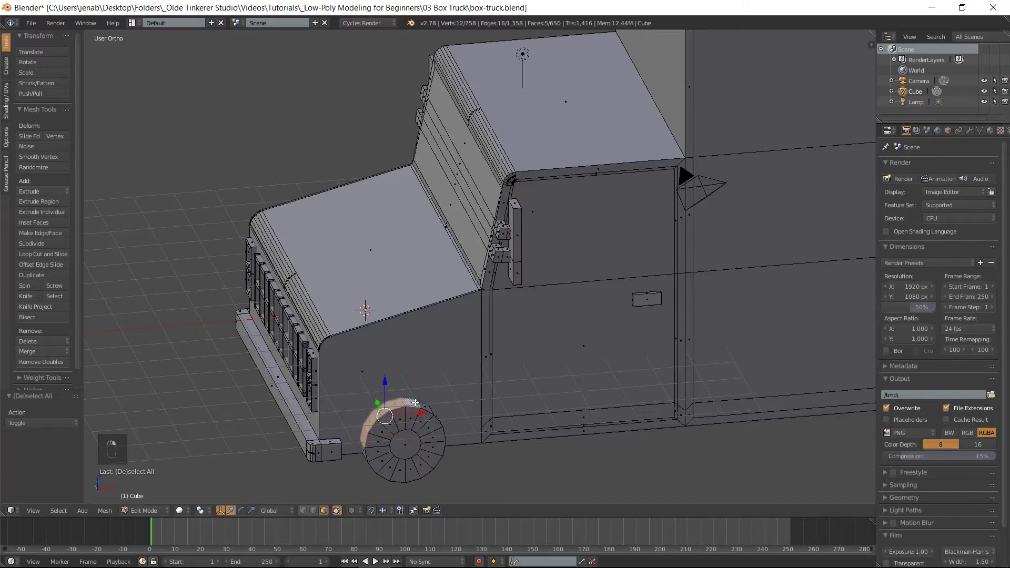
right_click(428, 408, "shift")
middle_click_drag(452, 422, 298, 387)
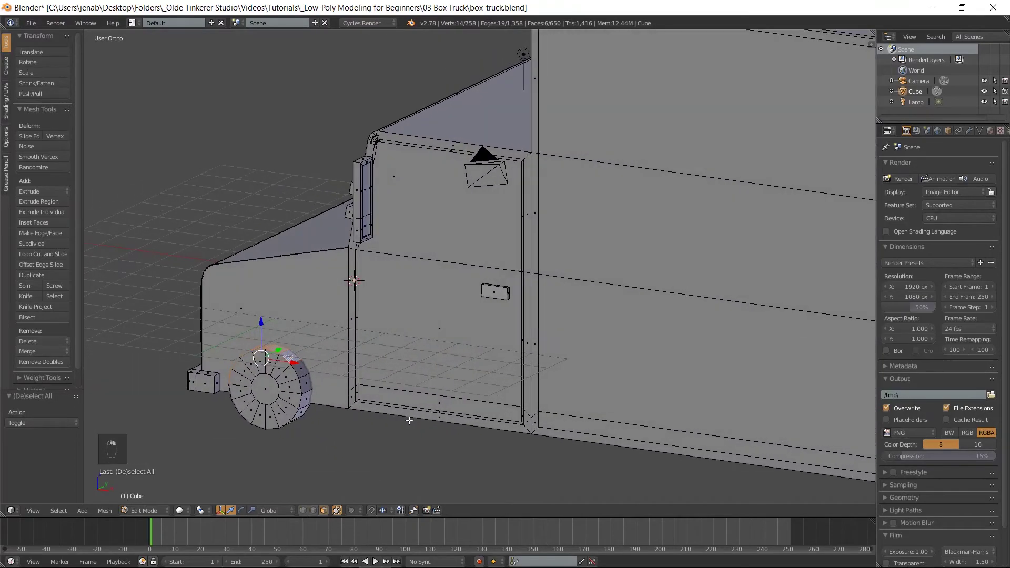
right_click(302, 371, "shift")
right_click(308, 385, "shift")
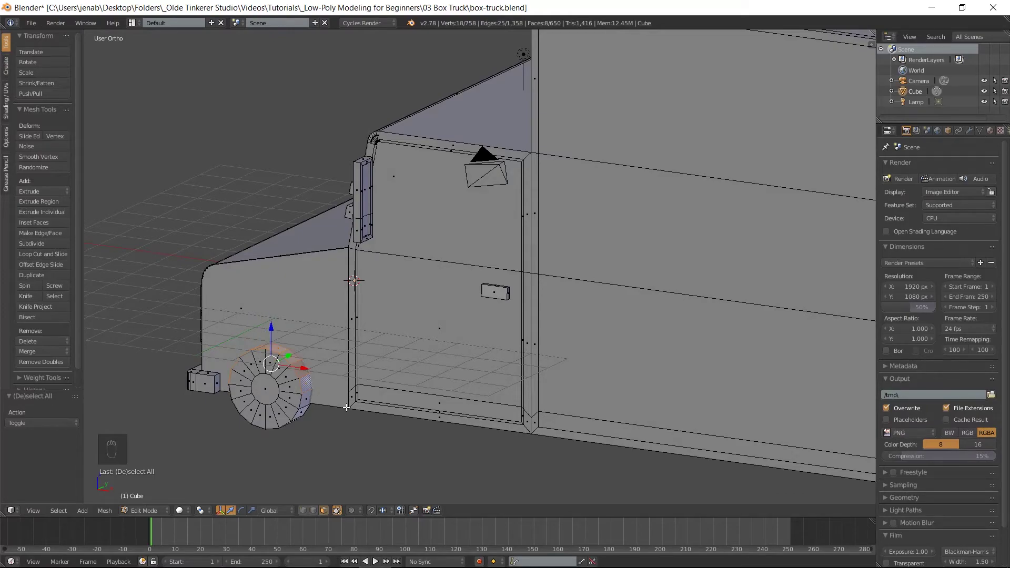
key("shift+d")
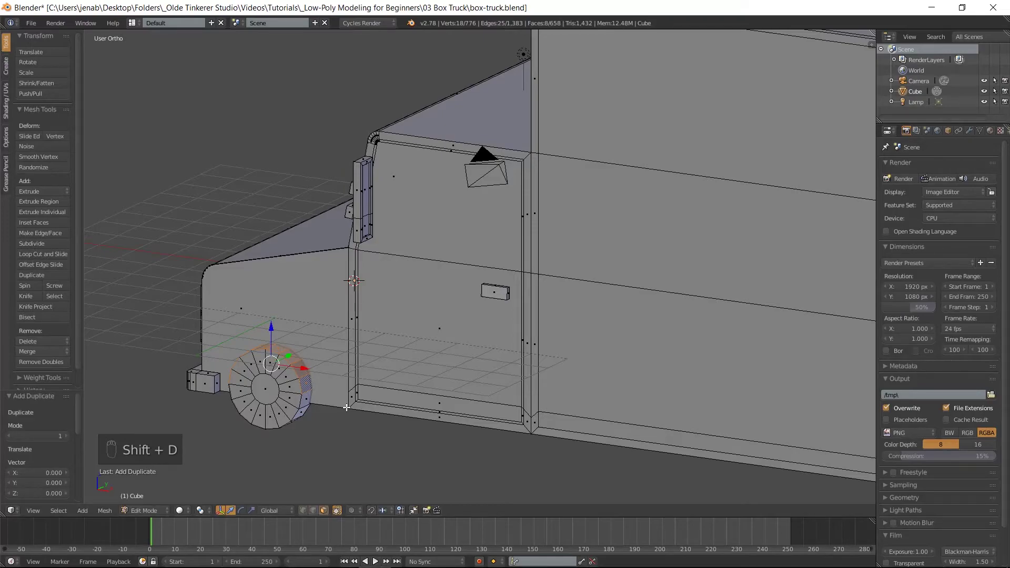
Scale the duplicated tread faces by 1.1 along X to widen the fender arch
key("KP_1")
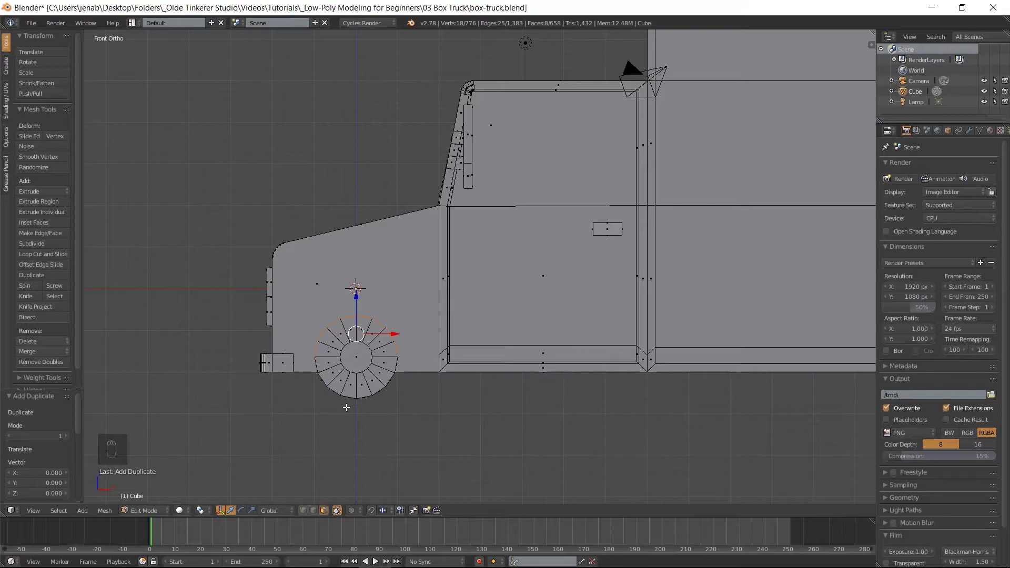
type("sx")
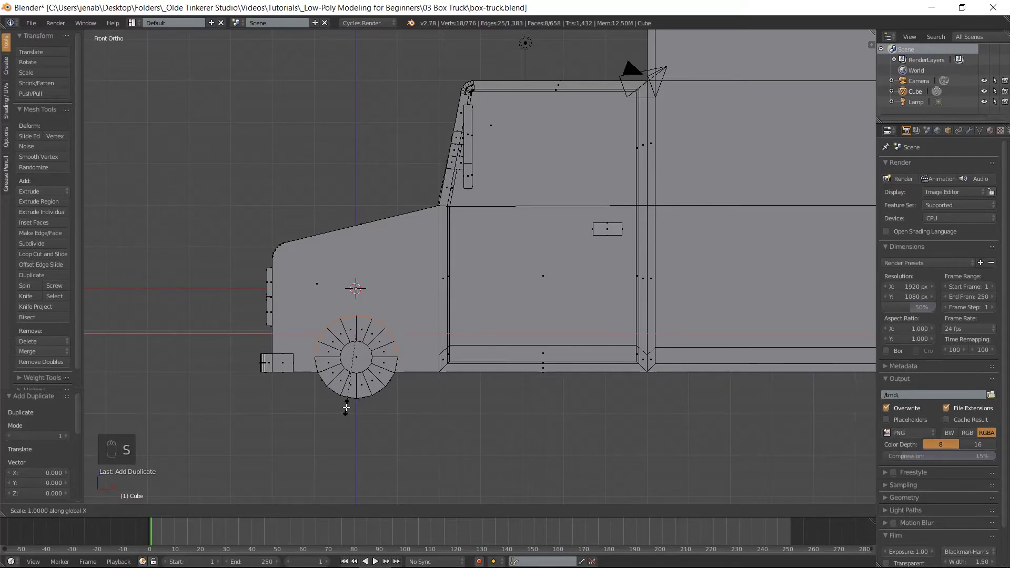
type("1.1")
key("Return")
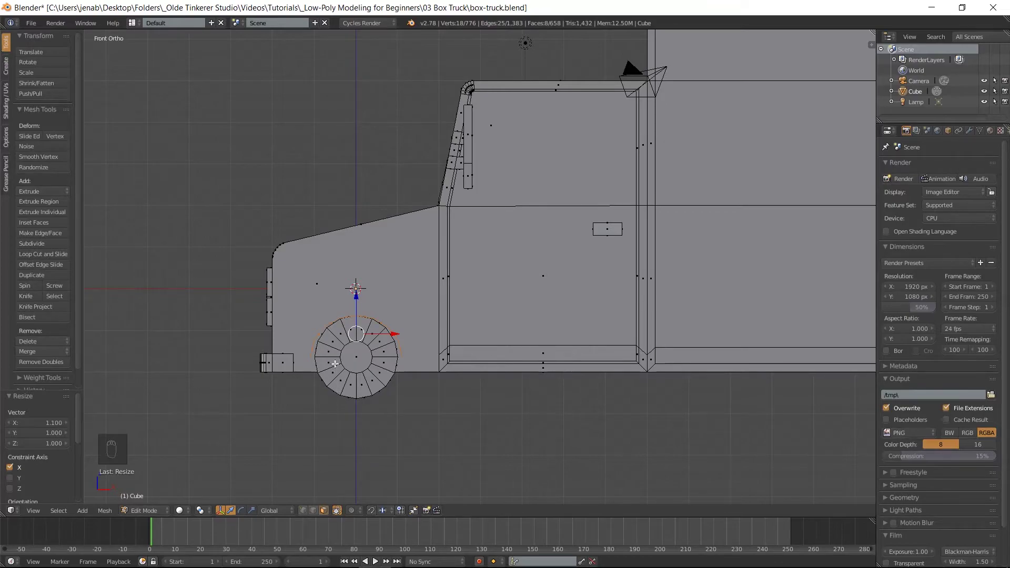
Raise the fender arch about 0.1 along Z and extrude it 0.3 upward
left_click_drag(356, 294, 356, 291)
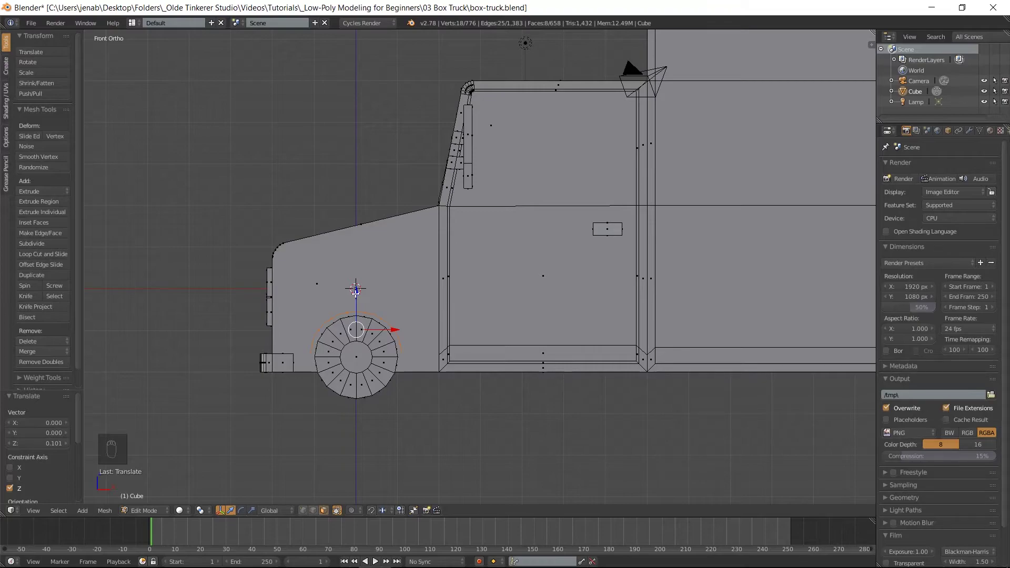
type("e.3")
key("Return")
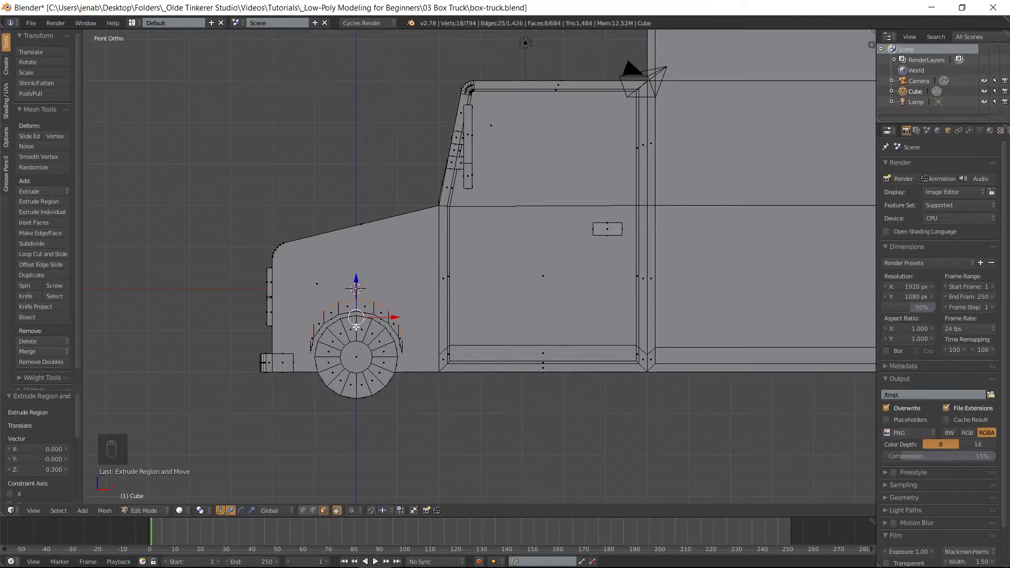
Duplicate the front wheel together with its fender and move the copy along X to the rear part of the cargo box
key("l")
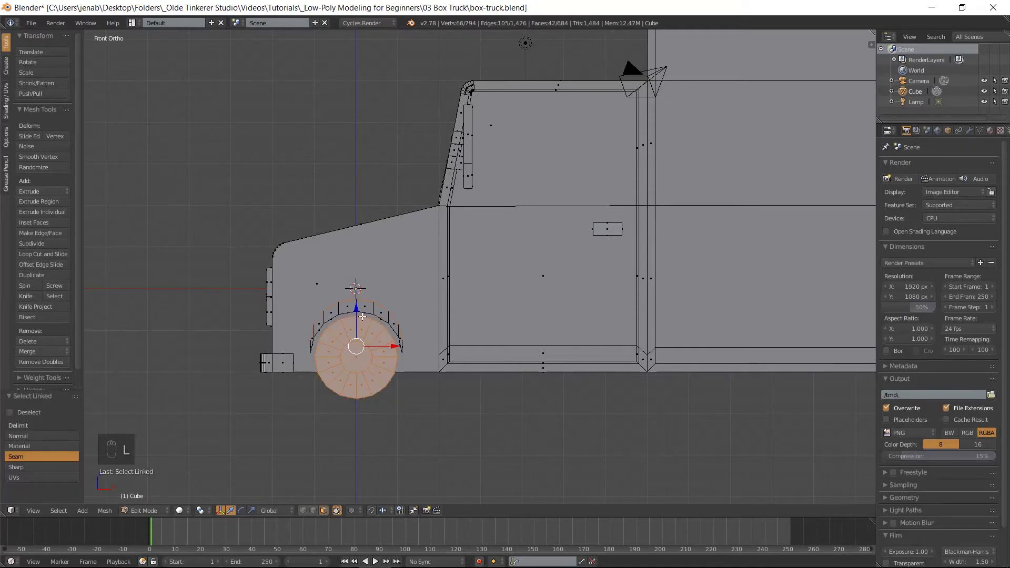
key("l")
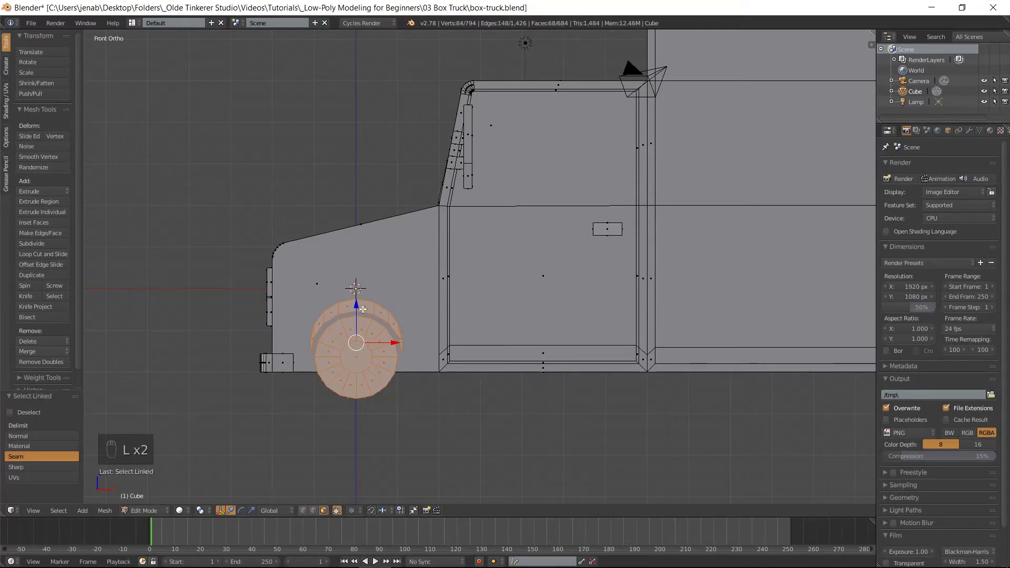
key("shift+d")
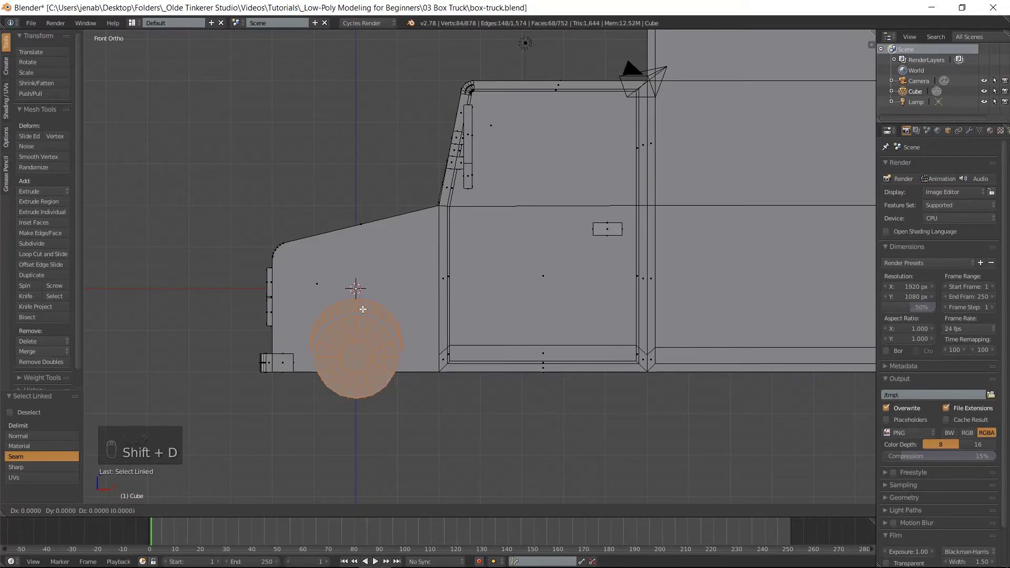
right_click(363, 310)
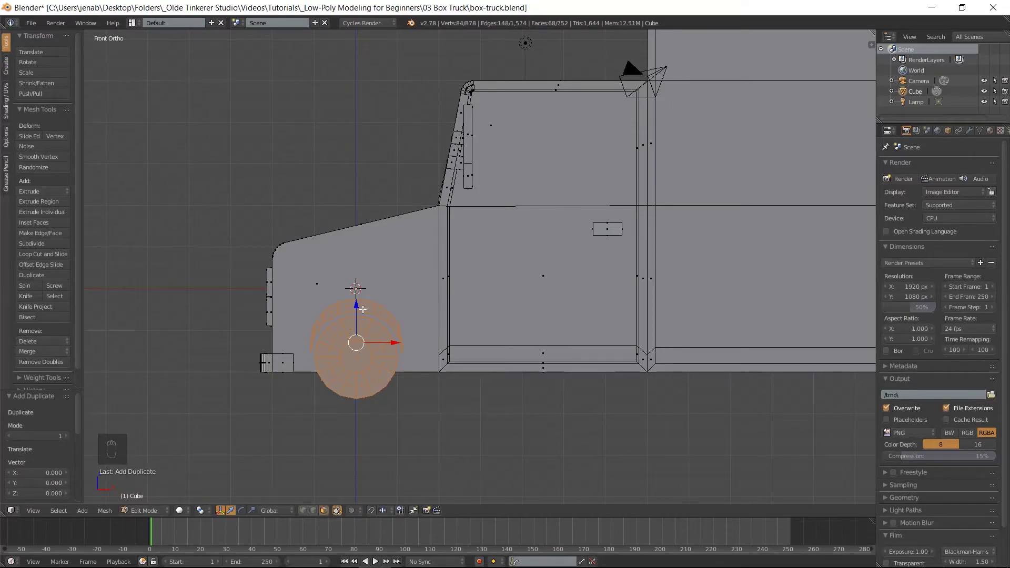
scroll(363, 309, "down", 2)
middle_click_drag(504, 406, 262, 424, "shift")
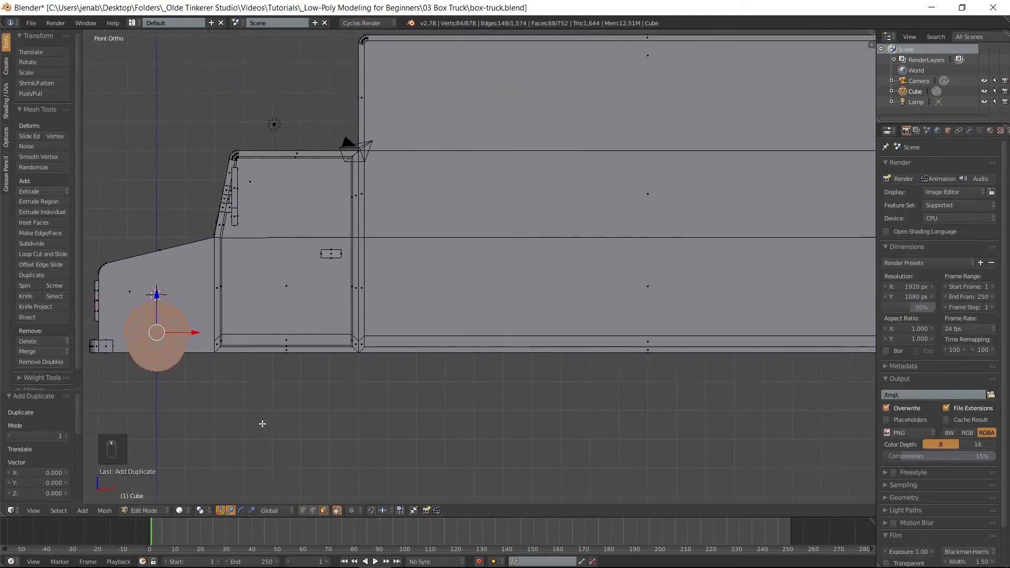
left_click_drag(196, 332, 723, 332)
middle_click_drag(722, 332, 509, 337, "shift")
left_click_drag(508, 337, 557, 335)
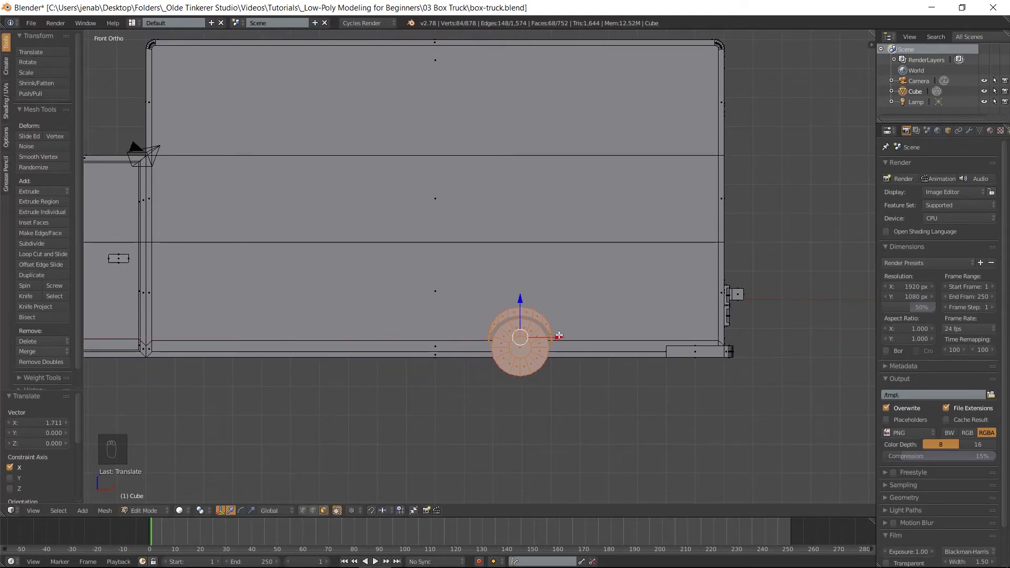
Add the front wheel and fender to the selection, duplicate both wheel sets in place and rotate the copies 180° about Z
scroll(303, 353, "up", 5, "ctrl")
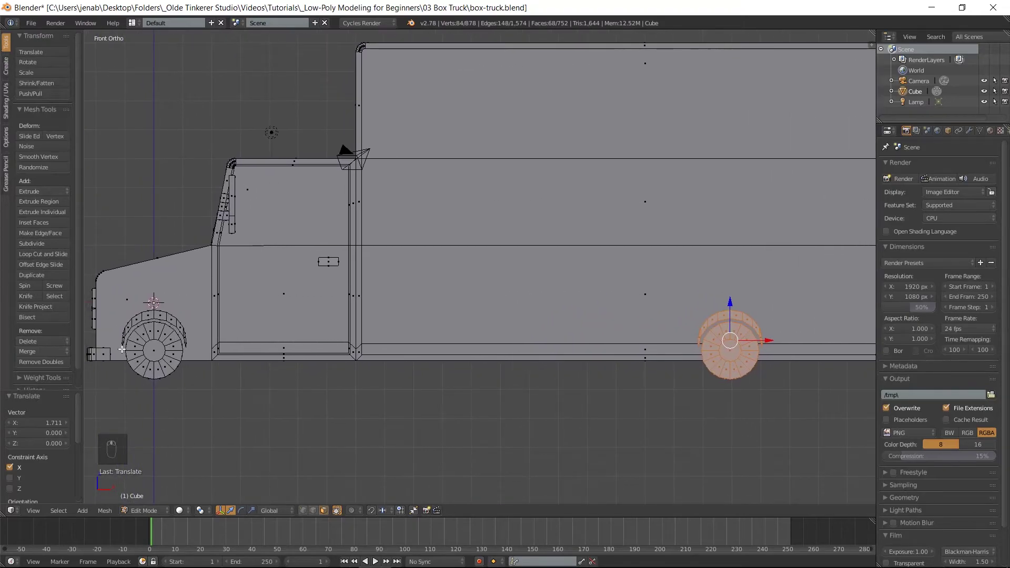
key("l")
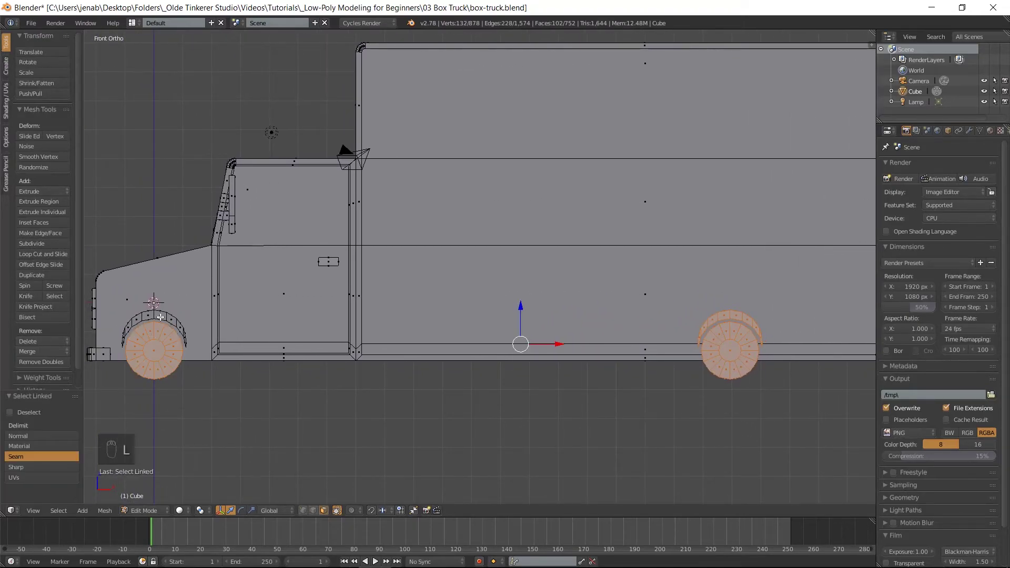
key("l")
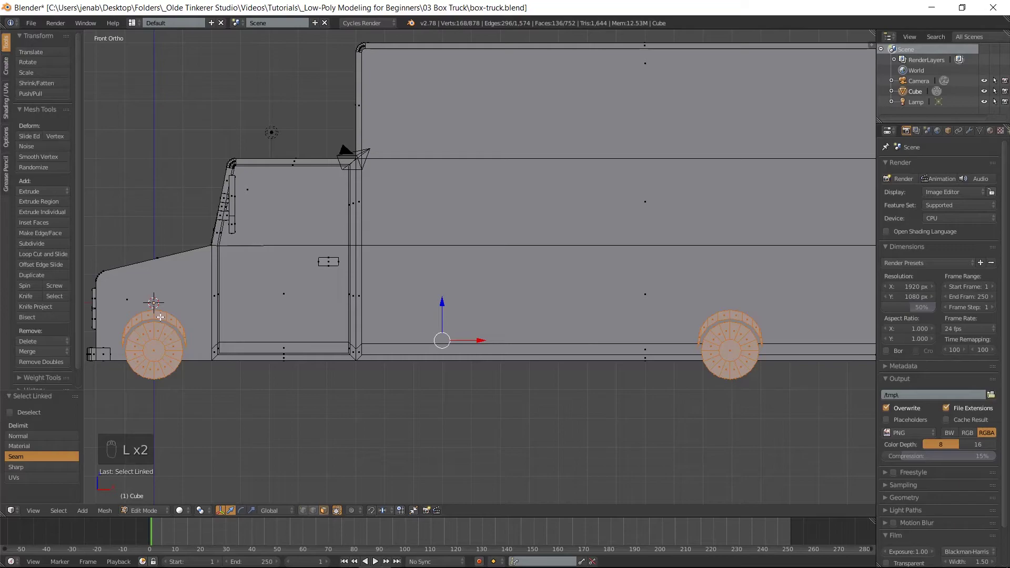
key("shift+d")
right_click(161, 317)
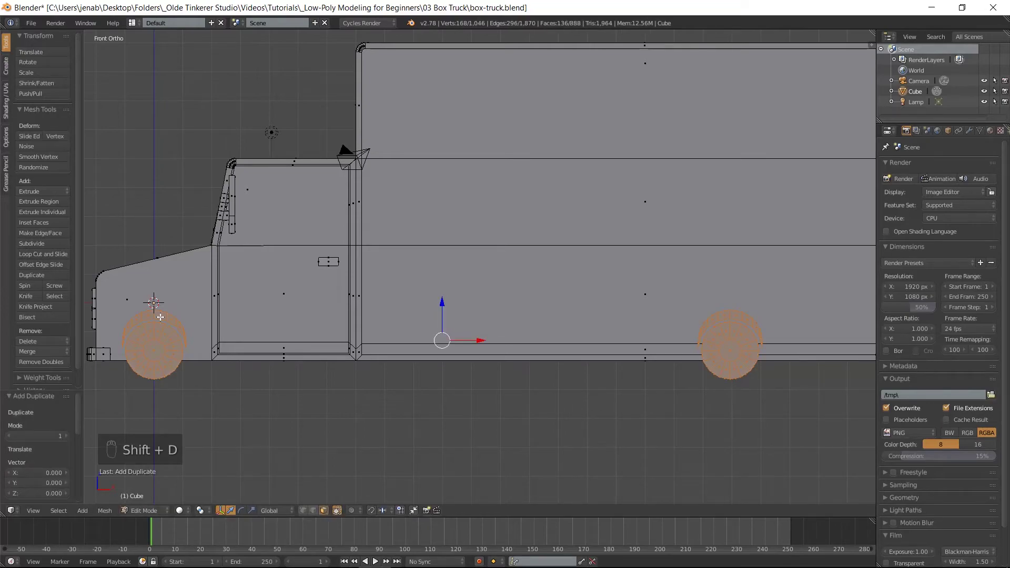
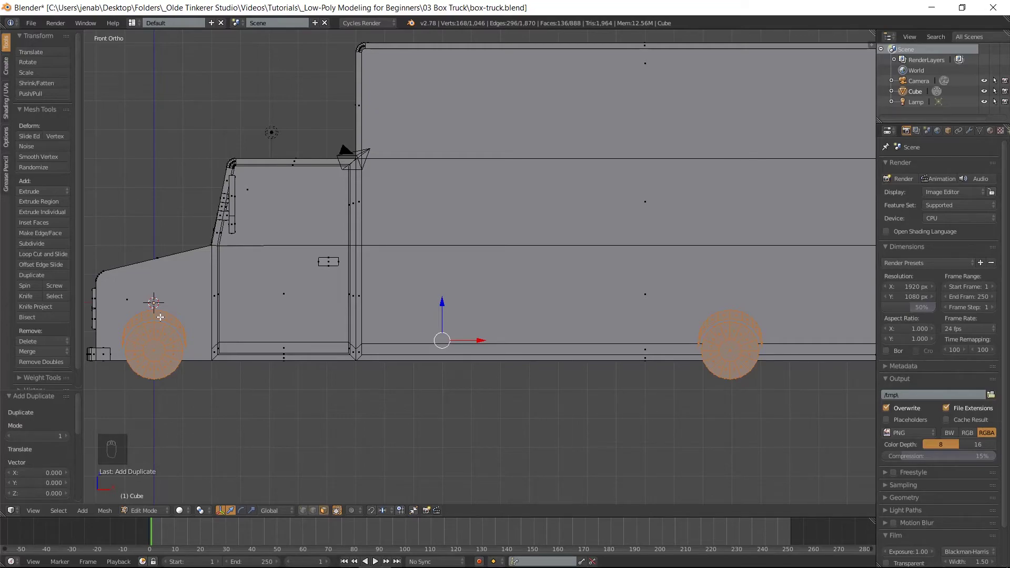
key("r")
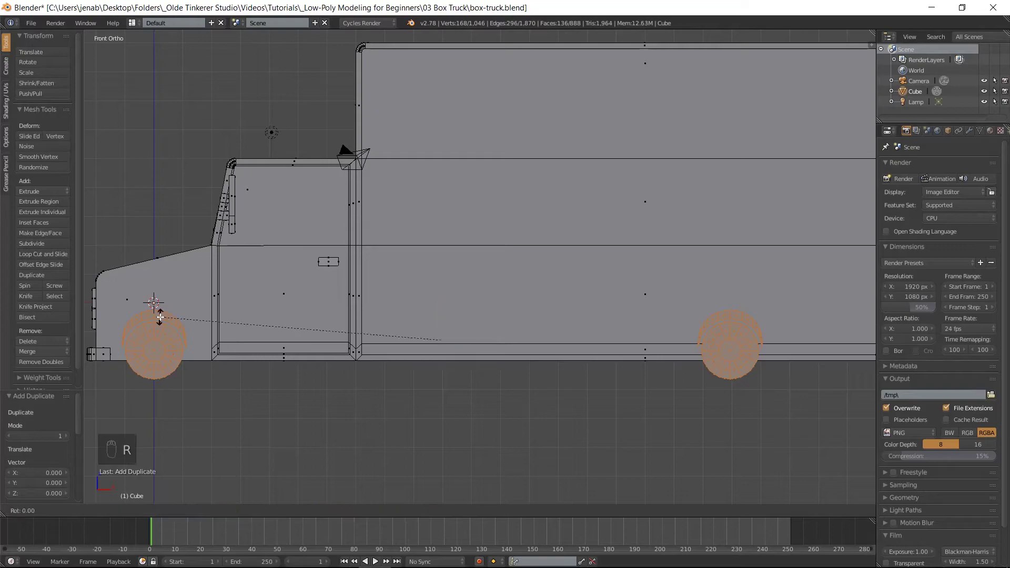
type("z180")
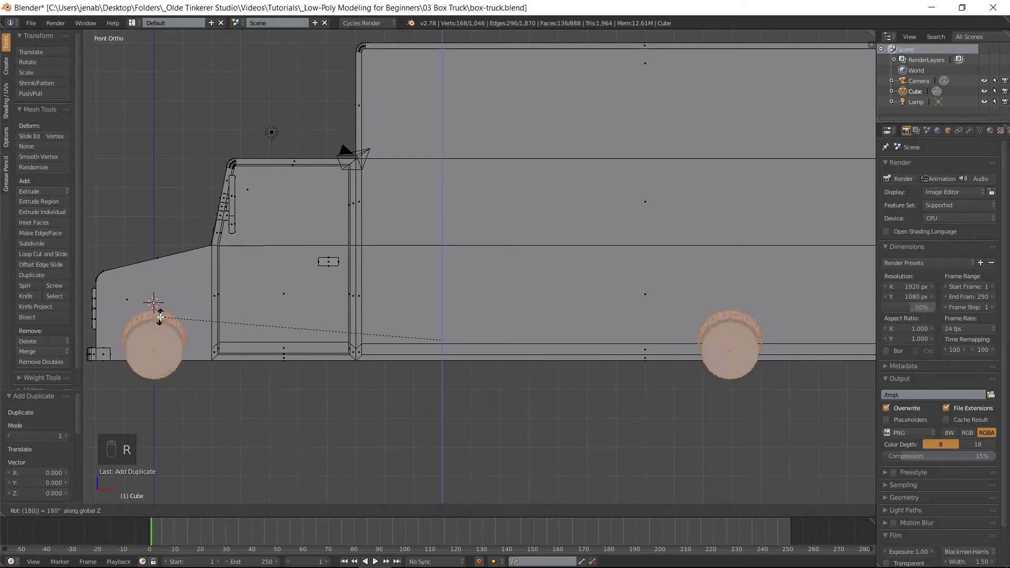
key("Return")
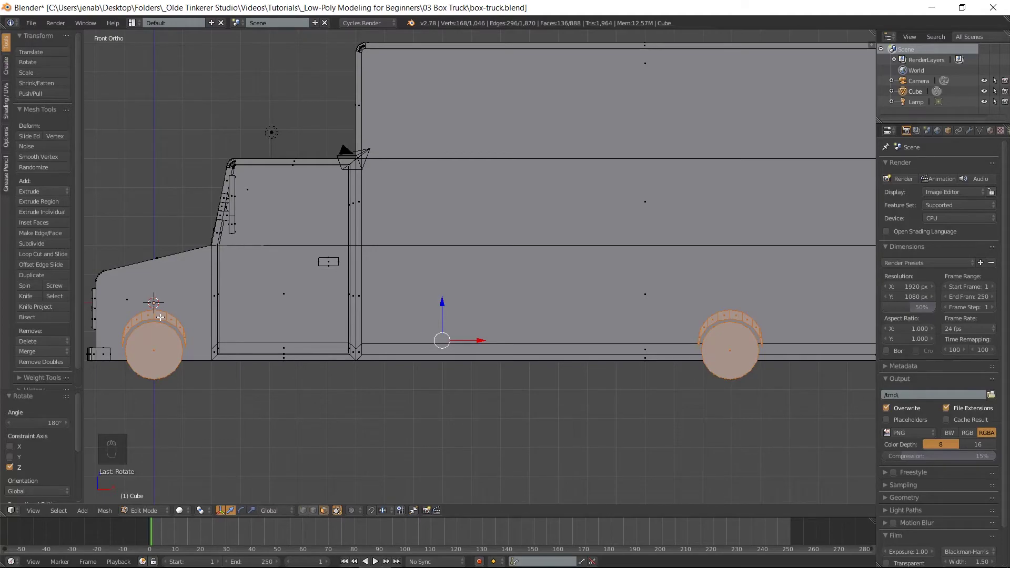
key("ctrl+KP_3")
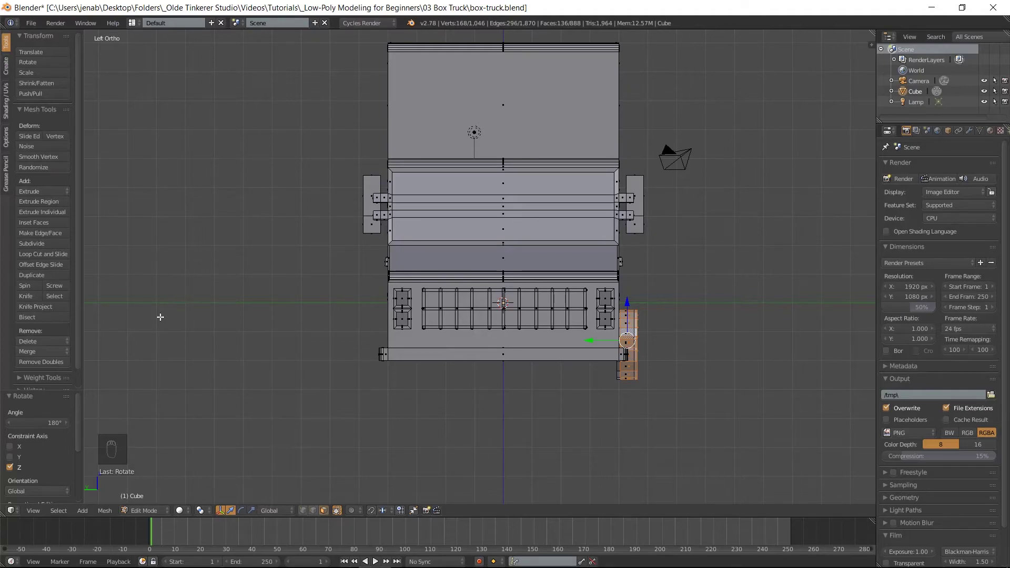
Move the duplicated wheel sets about 8.6 along Y to the opposite side of the truck and deselect everything
scroll(161, 318, "up", 3)
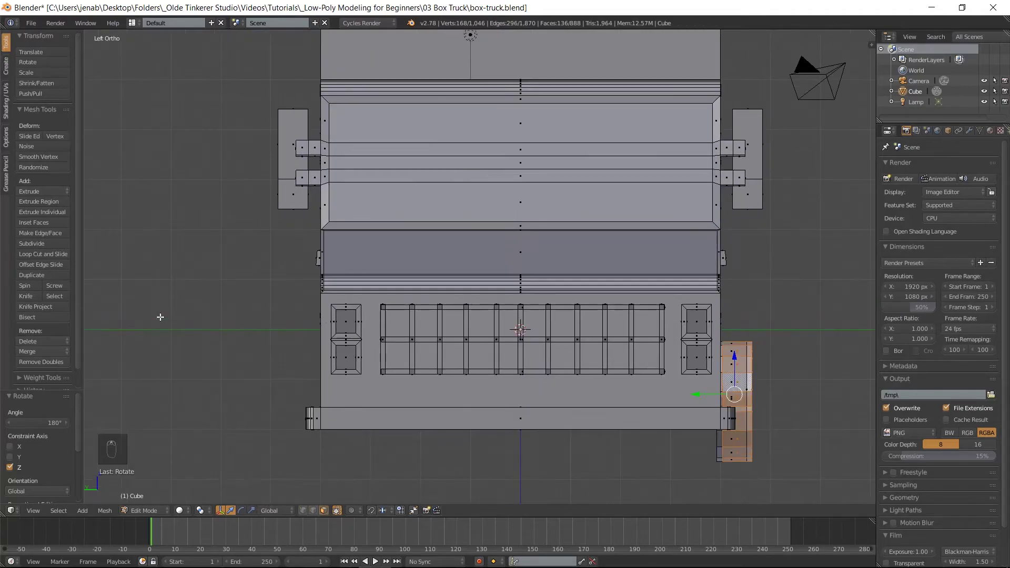
left_click_drag(693, 394, 264, 403)
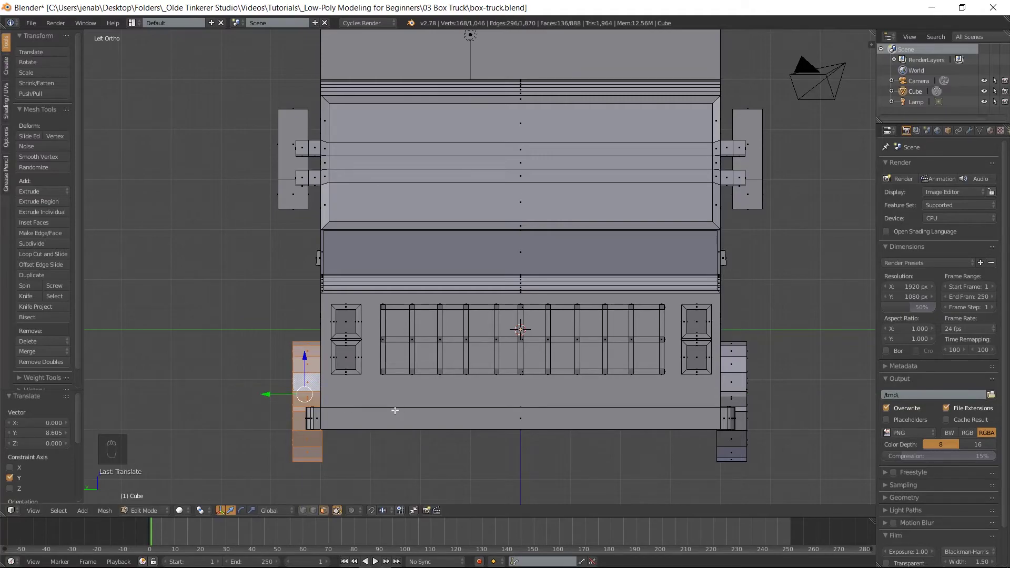
key("a")
scroll(606, 224, "down", 4)
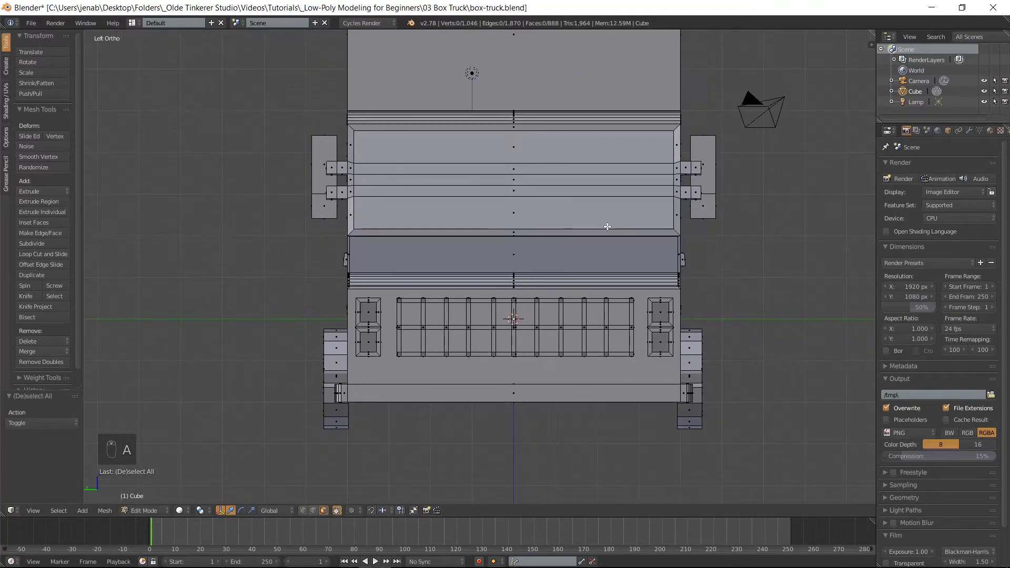
scroll(668, 238, "up", 1)
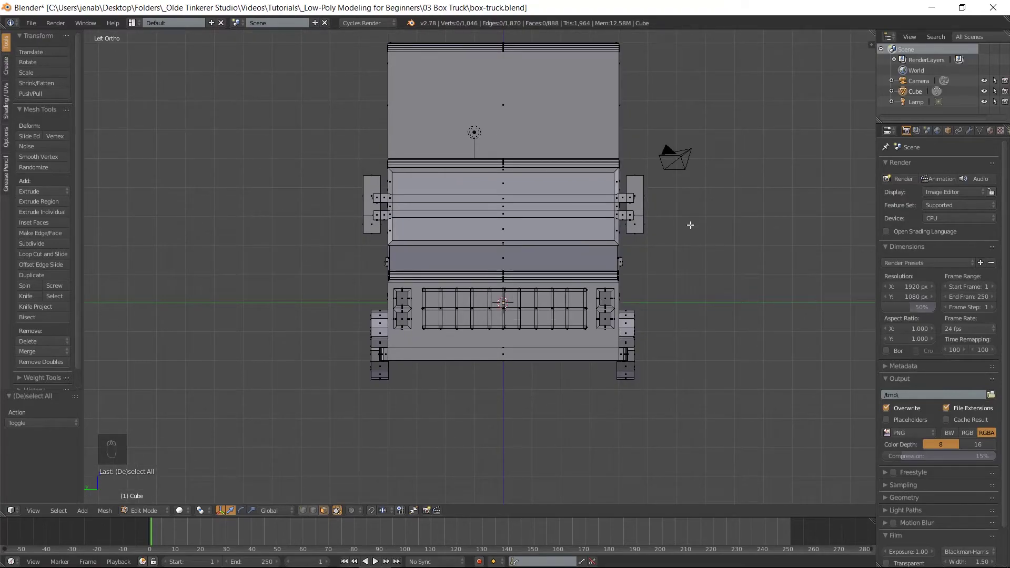
In face selection mode, add a second material slot with a new material and set its surface colour to black (hex 000000)
key("ctrl+Tab")
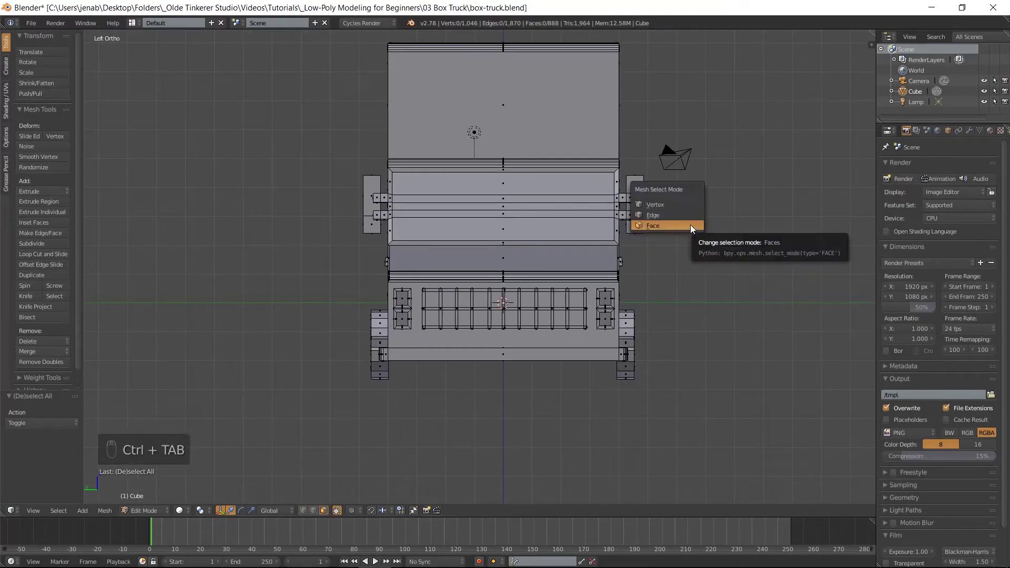
left_click(691, 225)
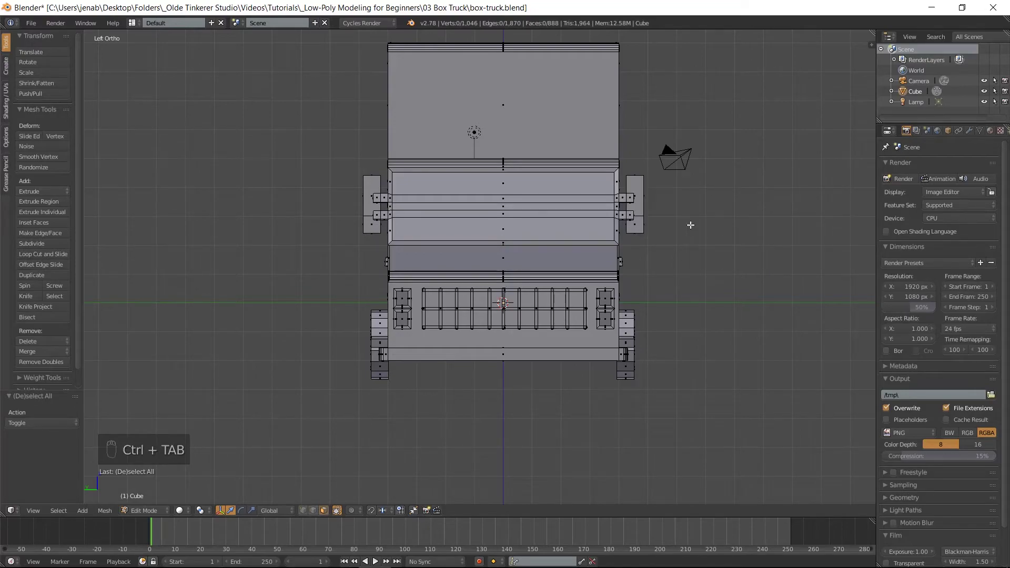
left_click(989, 130)
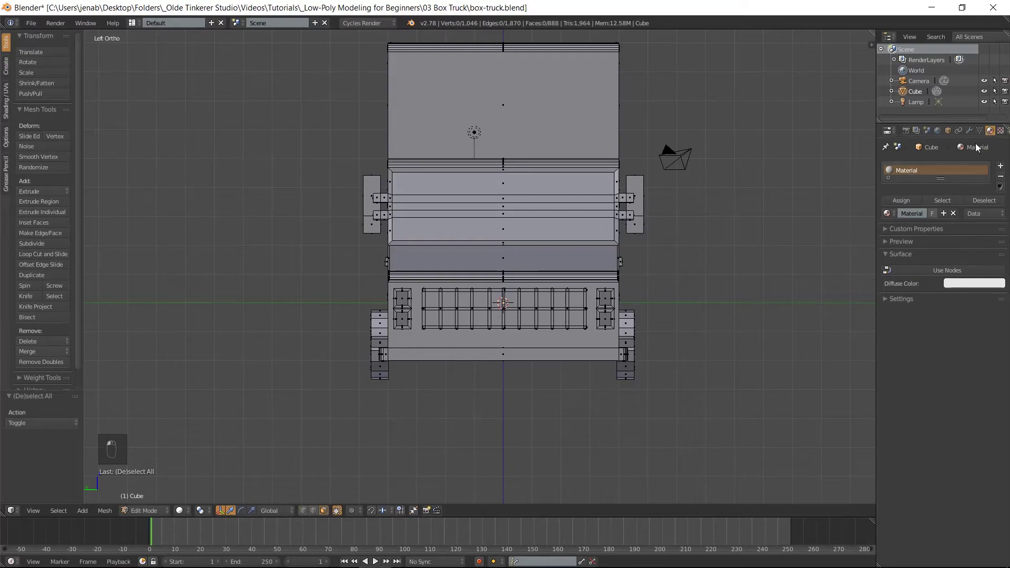
left_click(904, 201)
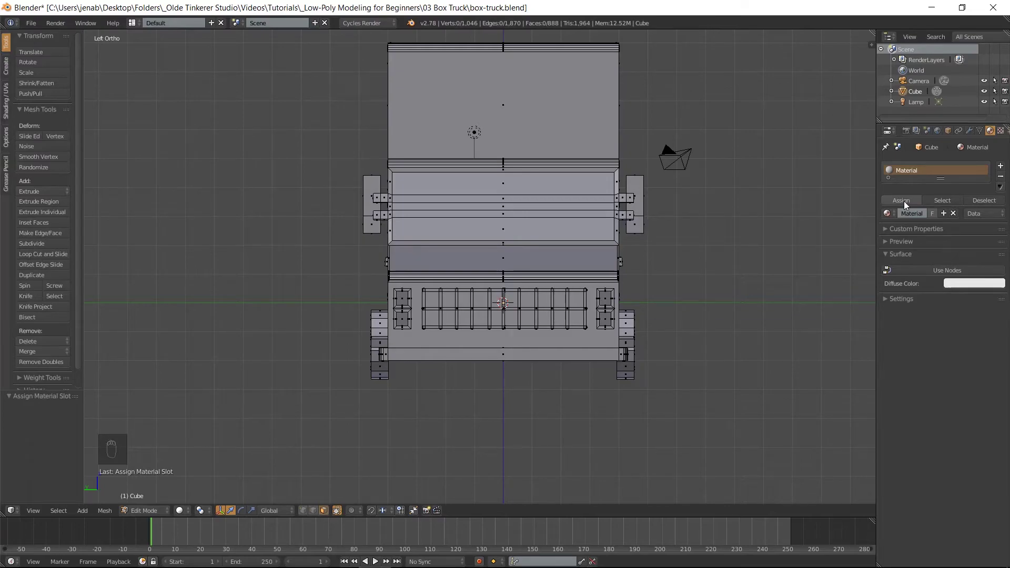
left_click(1000, 166)
left_click(928, 238)
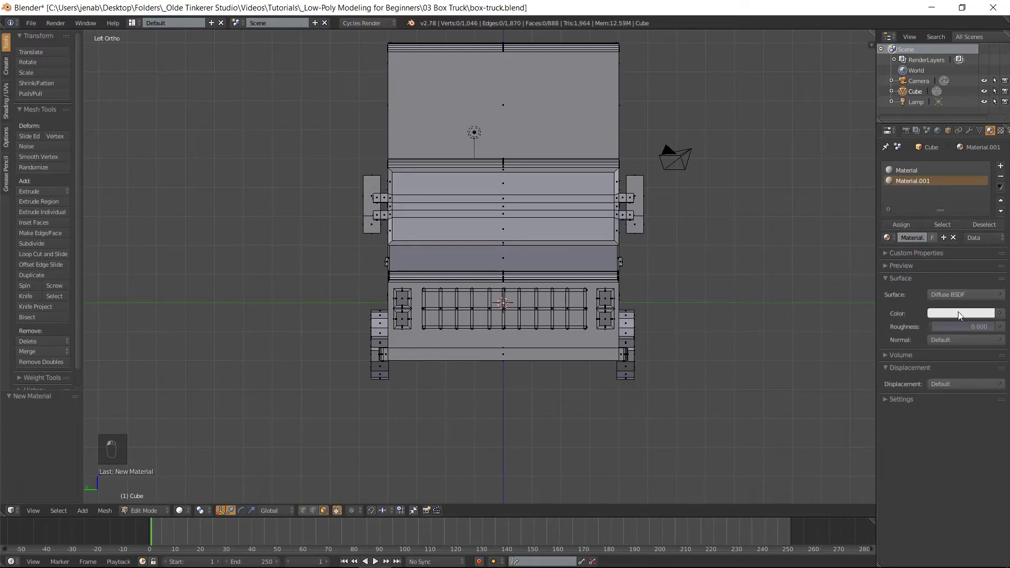
left_click(959, 314)
left_click_drag(986, 166, 985, 241)
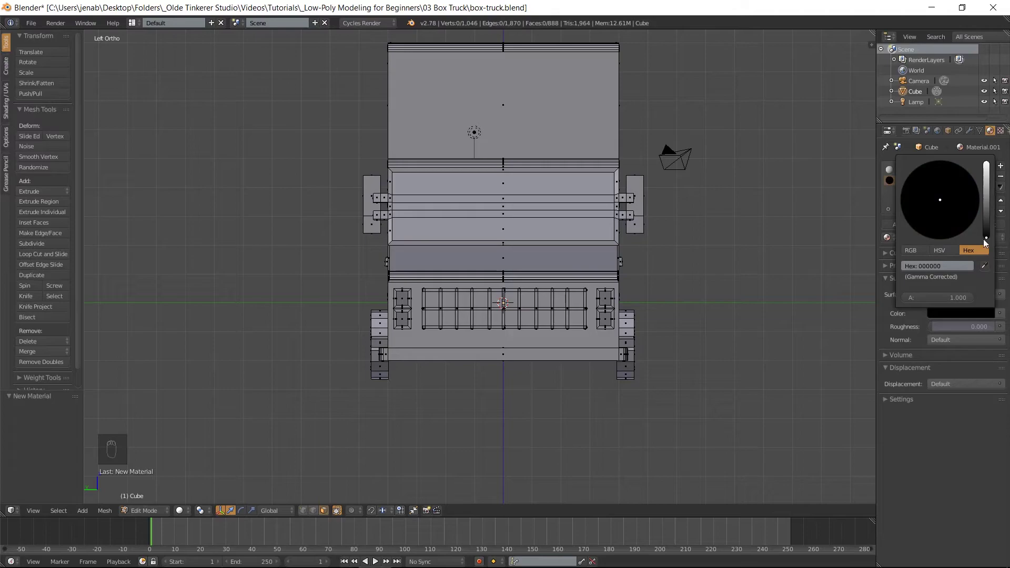
Set the new material's viewport colour to black by sampling its surface colour
left_click(887, 400)
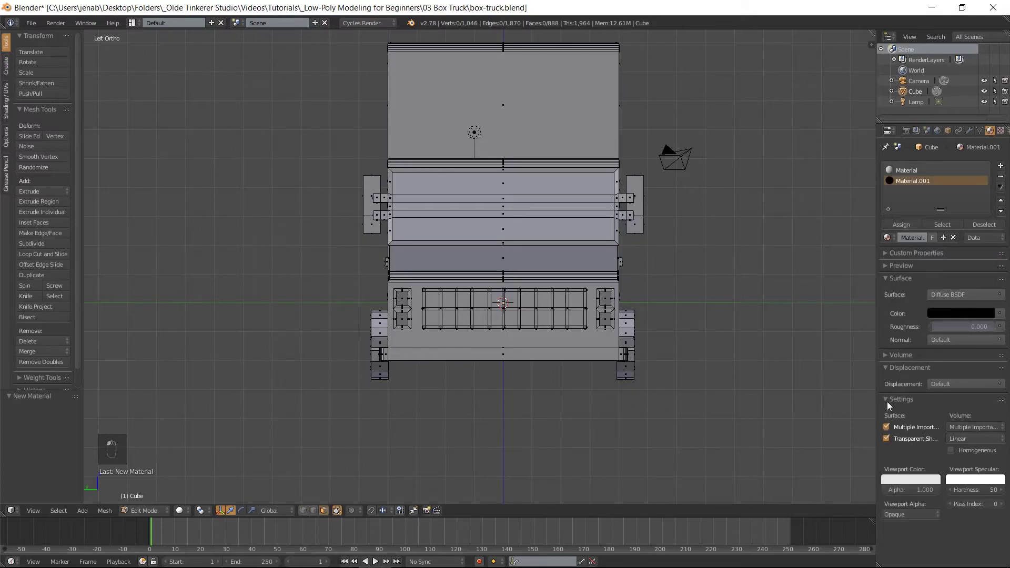
left_click(903, 478)
left_click(929, 444)
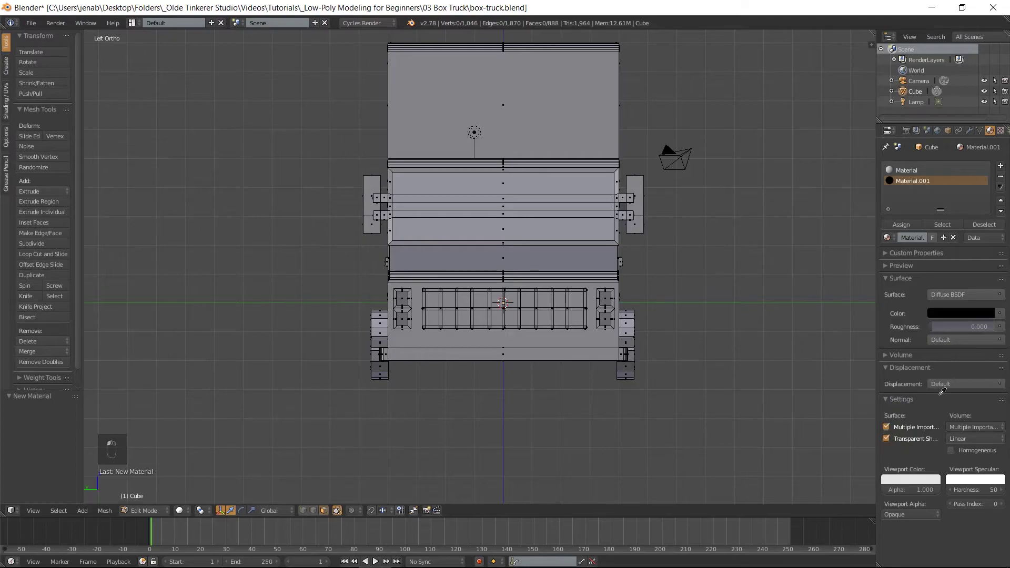
left_click(960, 314)
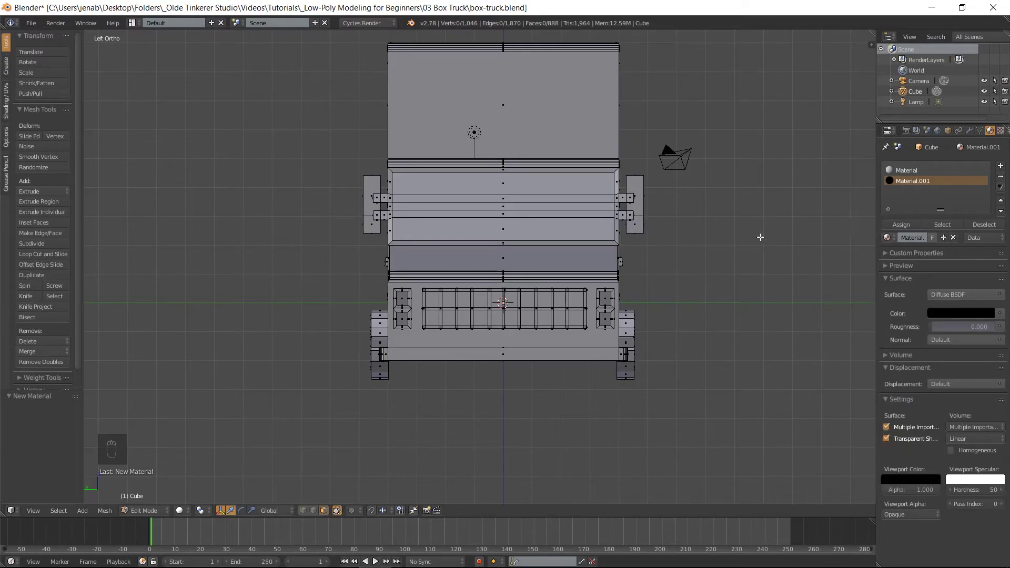
Select all four linked wheel meshes, leaving the centre hub faces out of the selection
middle_click_drag(705, 226, 690, 274, "shift")
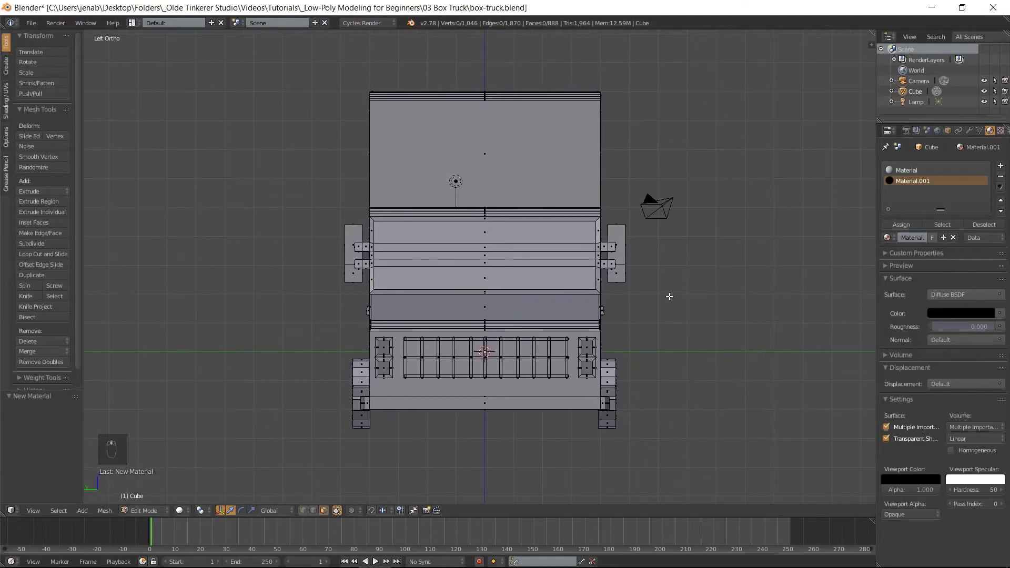
middle_click_drag(675, 293, 634, 293)
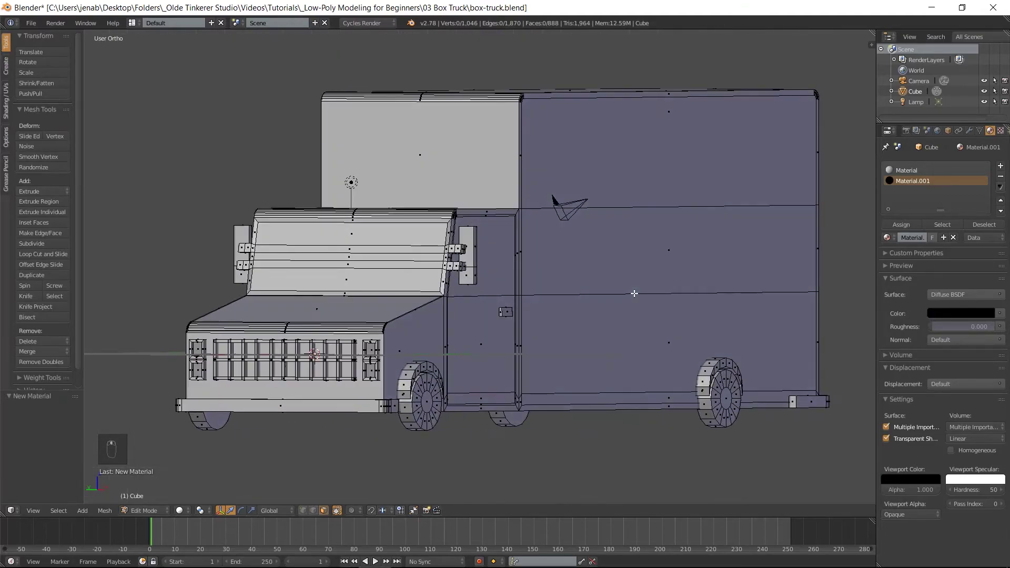
middle_click_drag(469, 366, 436, 362)
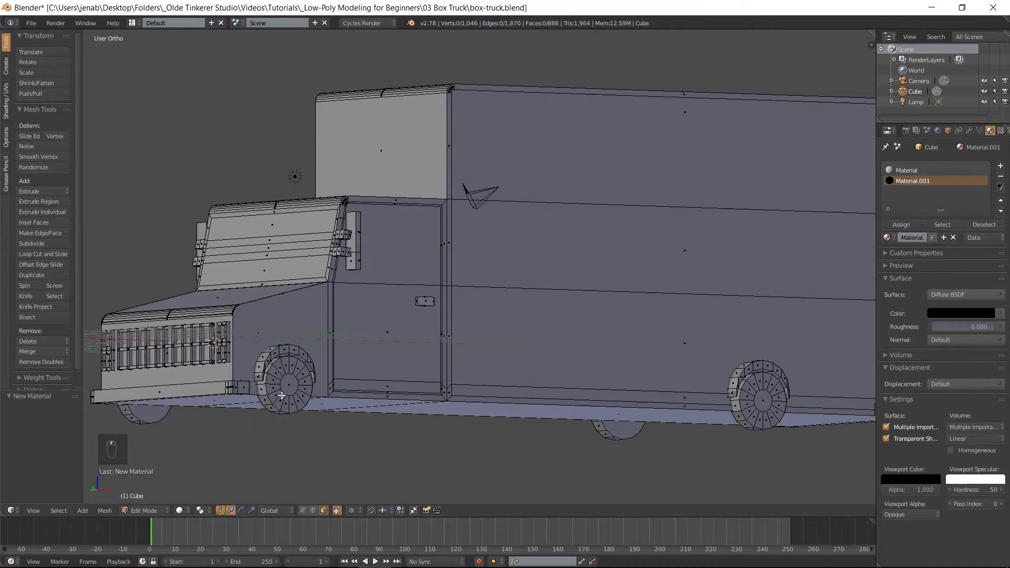
key("l")
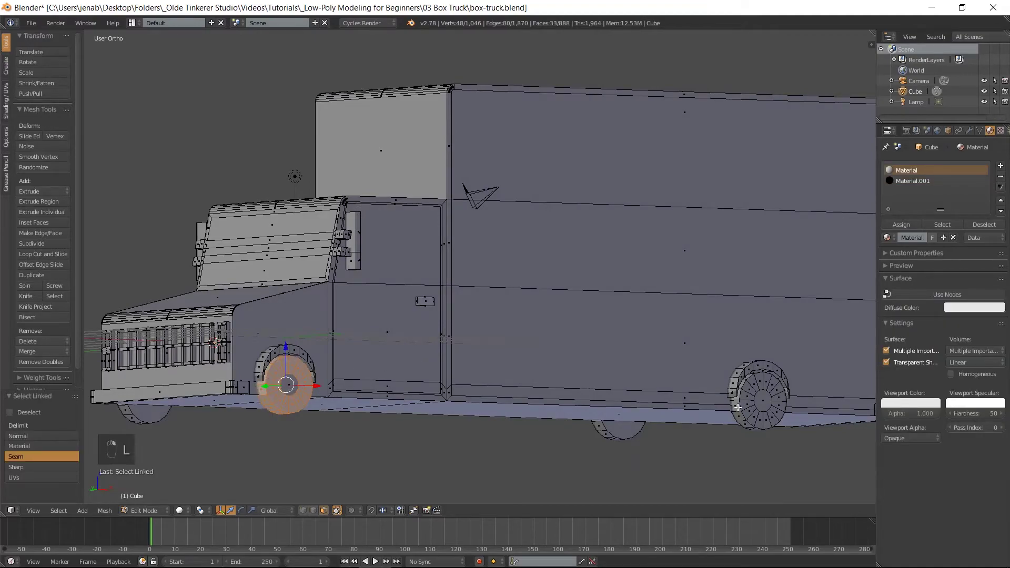
key("l")
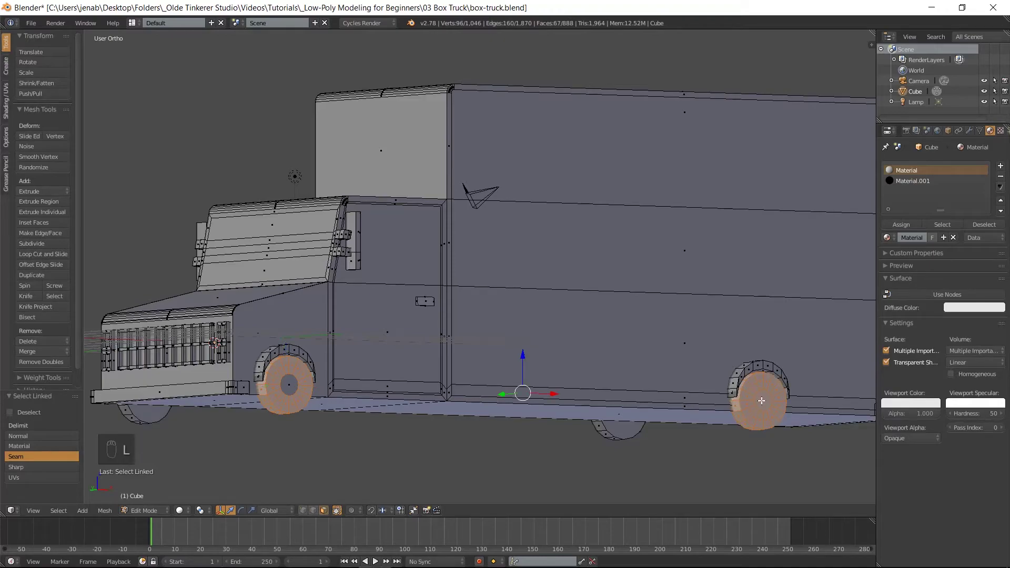
middle_click_drag(422, 386, 515, 392)
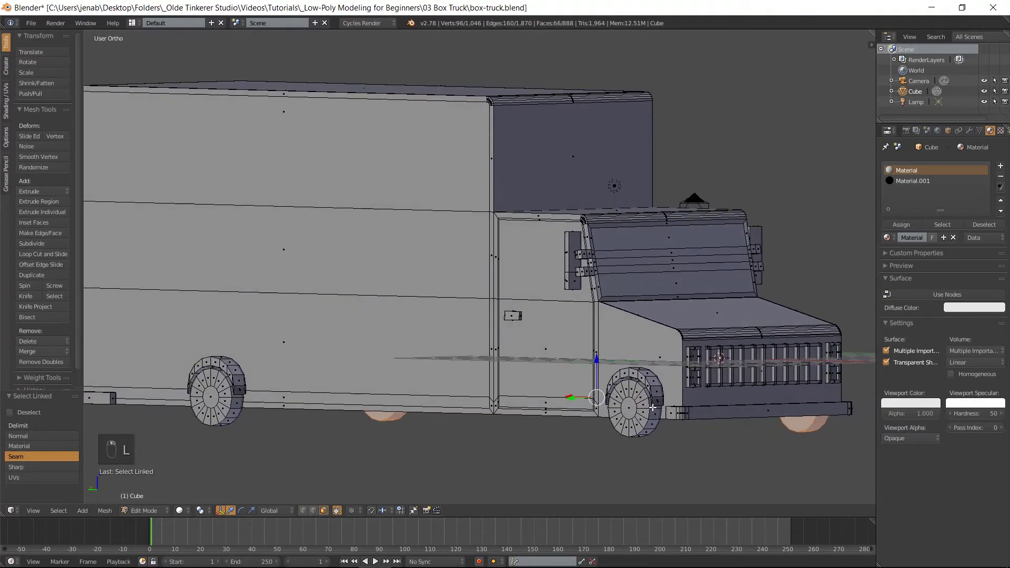
key("l")
right_click(628, 408, "shift")
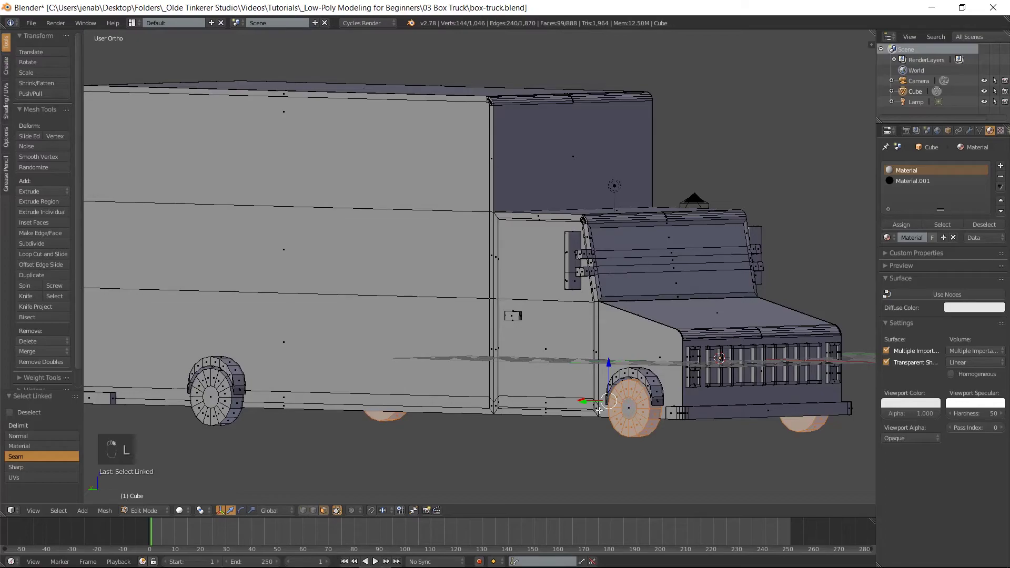
key("l")
right_click(210, 397, "shift")
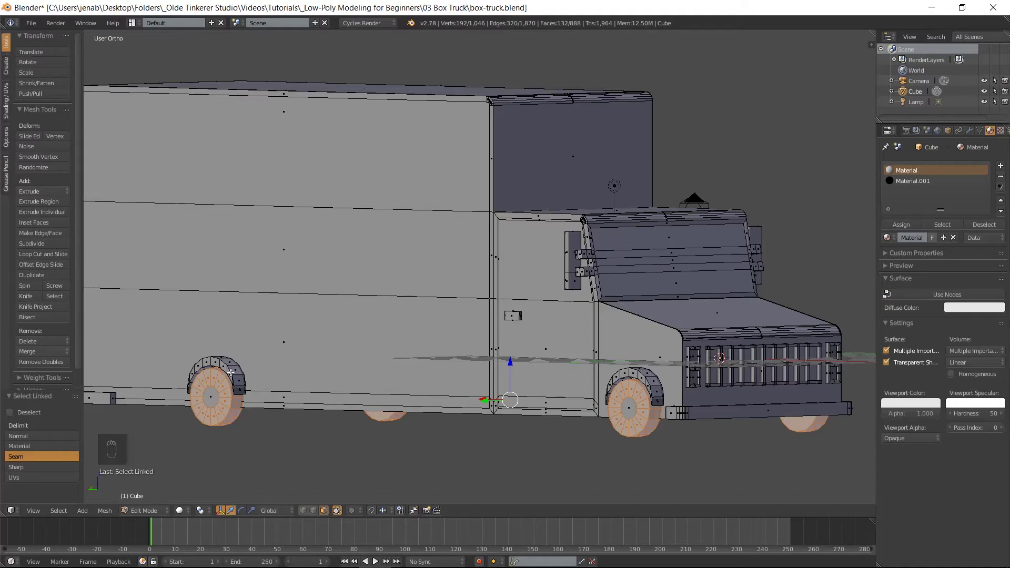
Add the fenders over all four wheels to the selection
key("l")
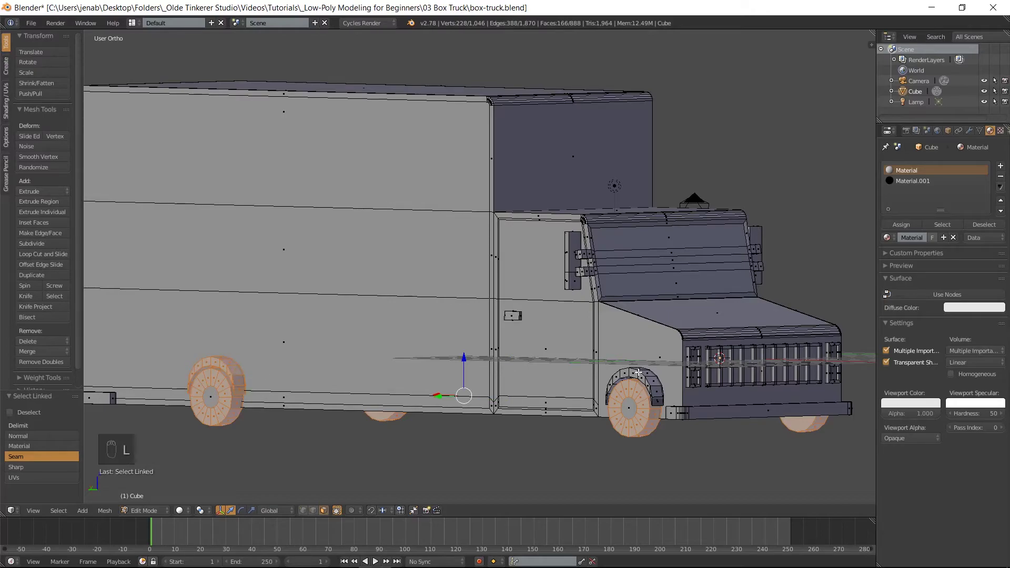
key("l")
middle_click_drag(807, 391, 715, 384)
key("l")
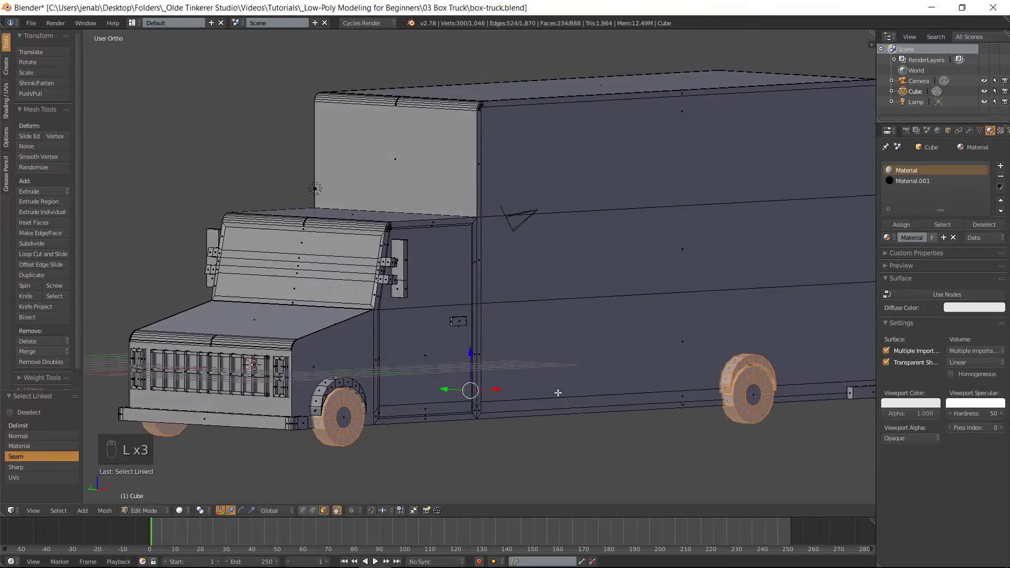
key("l")
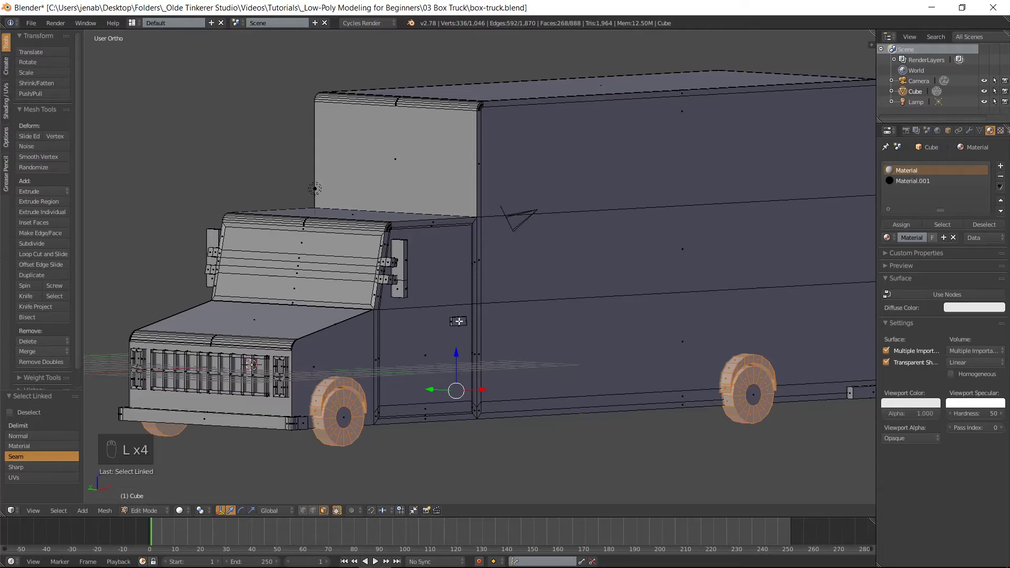
Add the door handles on both sides of the cab to the selection
key("l")
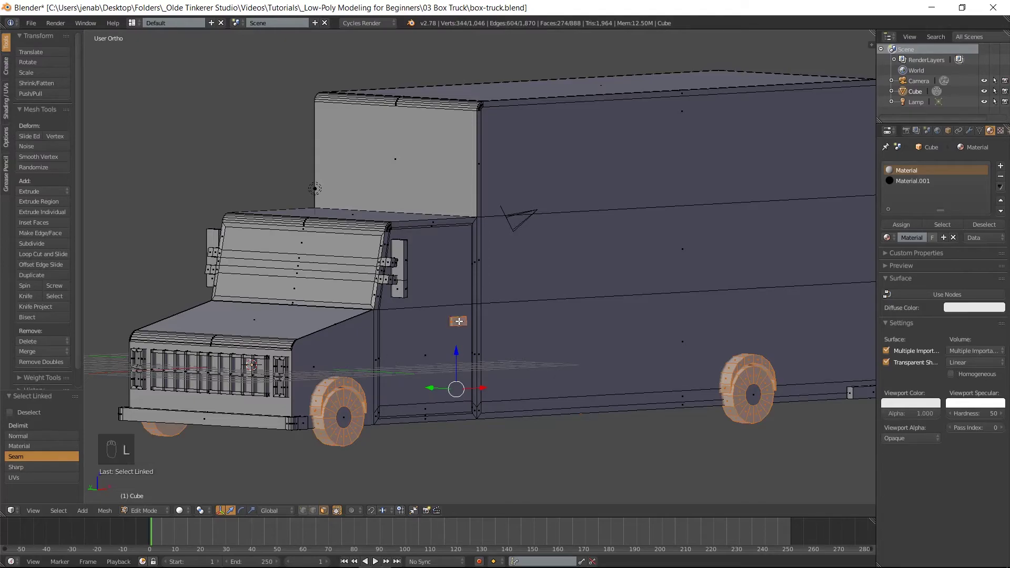
middle_click_drag(424, 338, 483, 338)
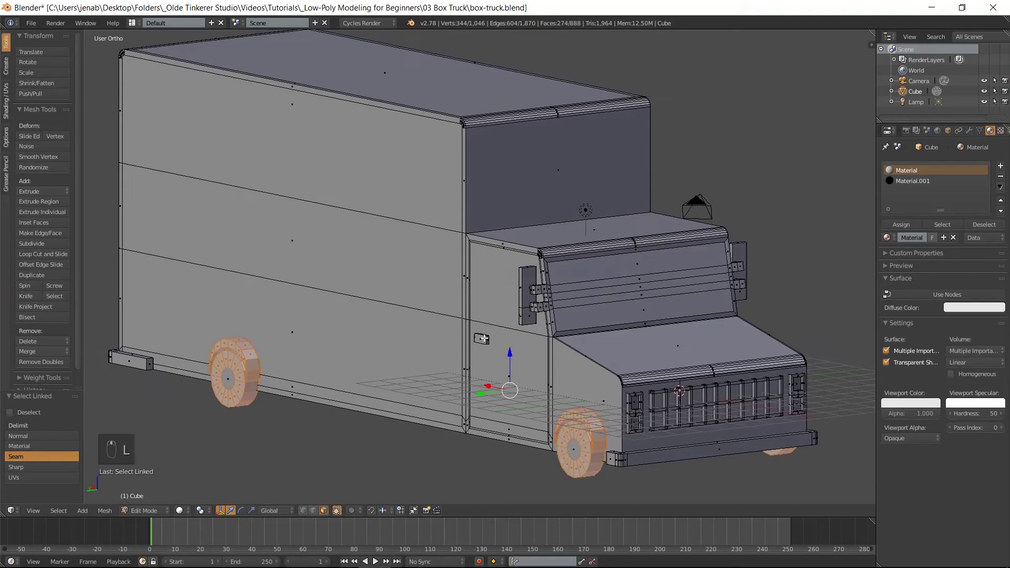
key("l")
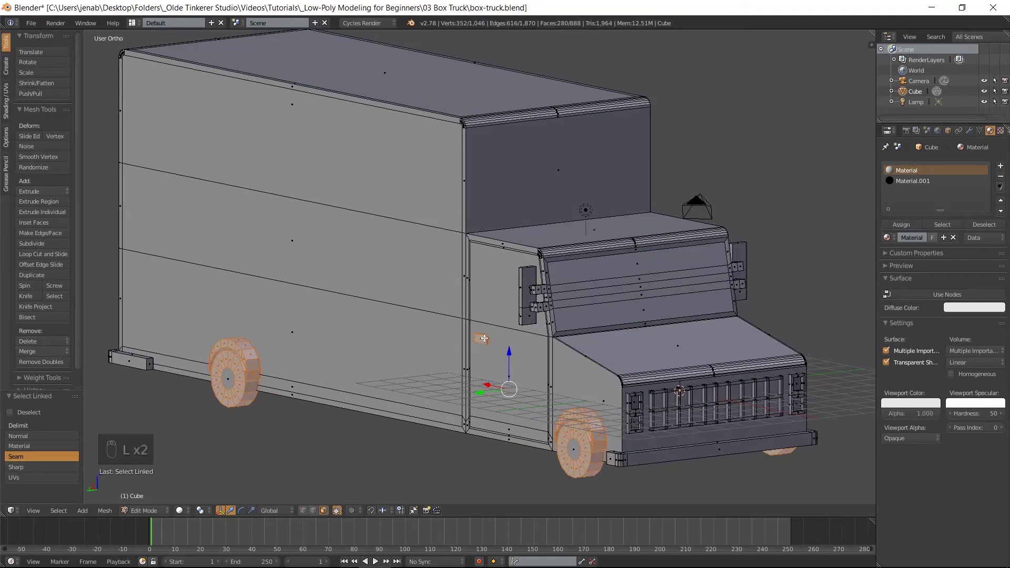
Add the side mirror housing next to the cab door to the selection and deselect its two mirror glass faces
scroll(484, 338, "up", 3)
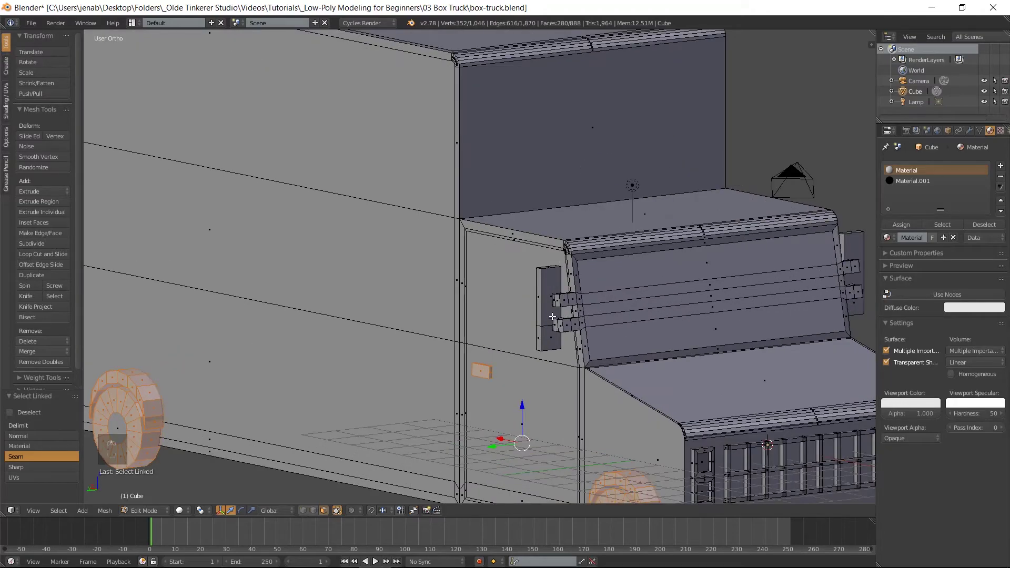
key("l")
middle_click_drag(531, 317, 634, 313)
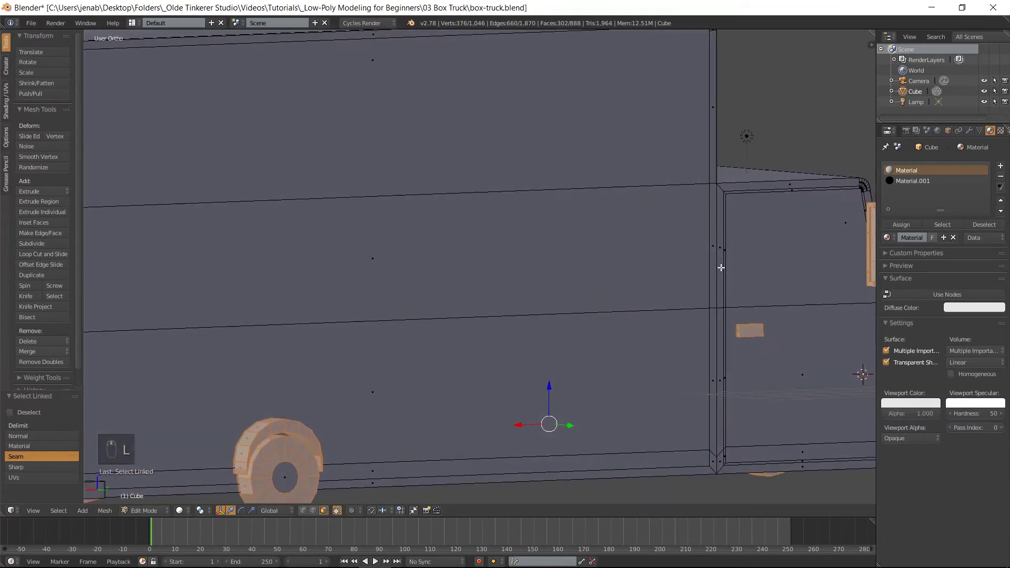
middle_click_drag(724, 266, 505, 284, "shift")
right_click(655, 258, "shift")
right_click(653, 292, "shift")
Add the faces of both bracket arms holding that side mirror to the selection, covering them from every side
middle_click_drag(677, 297, 592, 308)
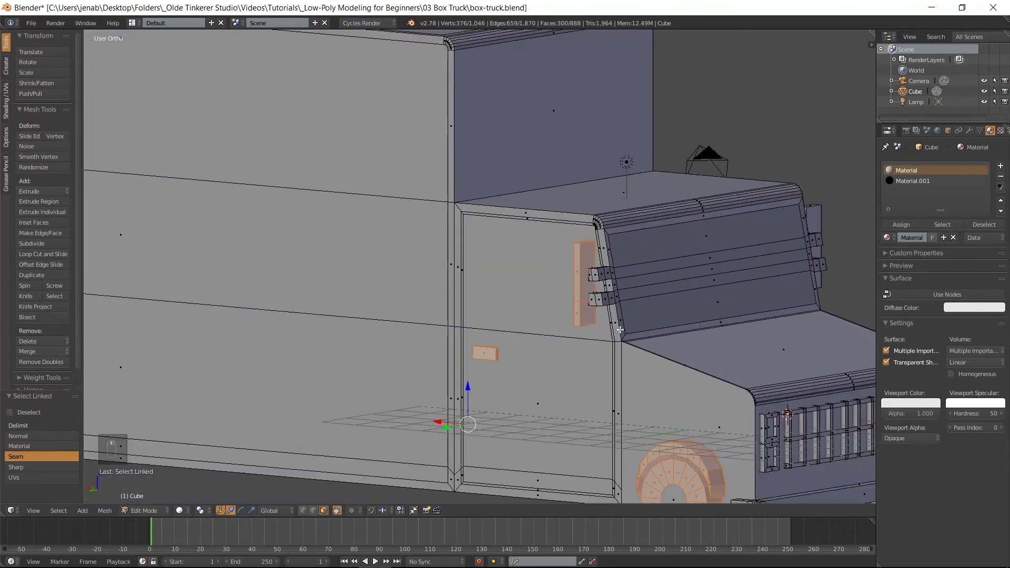
scroll(620, 330, "up", 2)
right_click(652, 314, "shift")
right_click(643, 316, "shift")
right_click(658, 314, "shift")
right_click(655, 277, "shift")
right_click(642, 277, "shift")
right_click(639, 280, "shift")
middle_click_drag(667, 310, 661, 269)
right_click(635, 189, "shift")
right_click(626, 192, "shift")
right_click(645, 190, "shift")
right_click(647, 181, "shift")
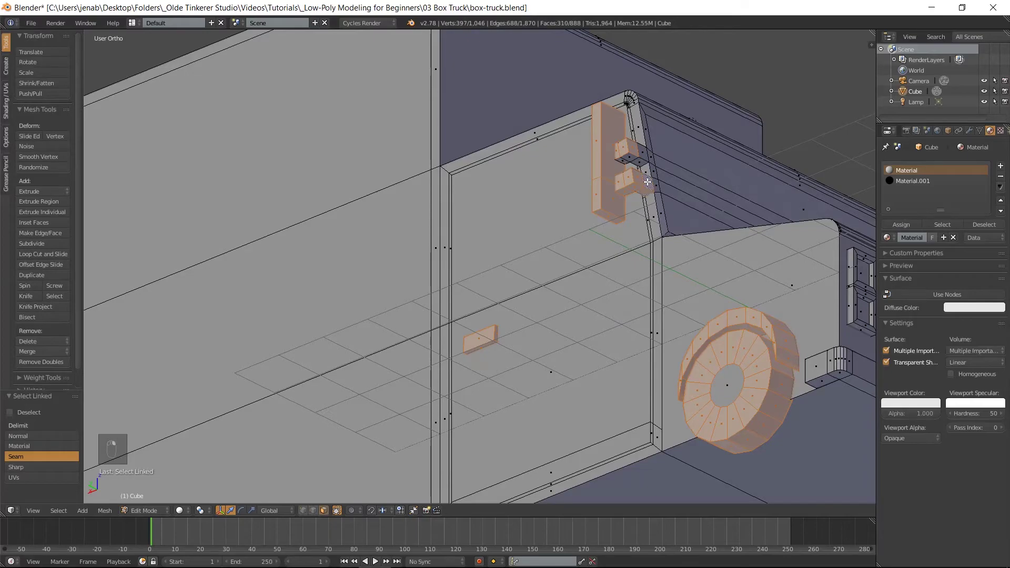
right_click(645, 151, "shift")
right_click(639, 161, "shift")
right_click(626, 158, "shift")
right_click(621, 159, "shift")
middle_click_drag(622, 159, 690, 253)
right_click(740, 309, "shift")
right_click(734, 311, "shift")
right_click(740, 304, "shift")
right_click(741, 321, "shift")
right_click(748, 333, "shift")
right_click(735, 338, "shift")
middle_click_drag(557, 337, 690, 308)
right_click(600, 128, "shift")
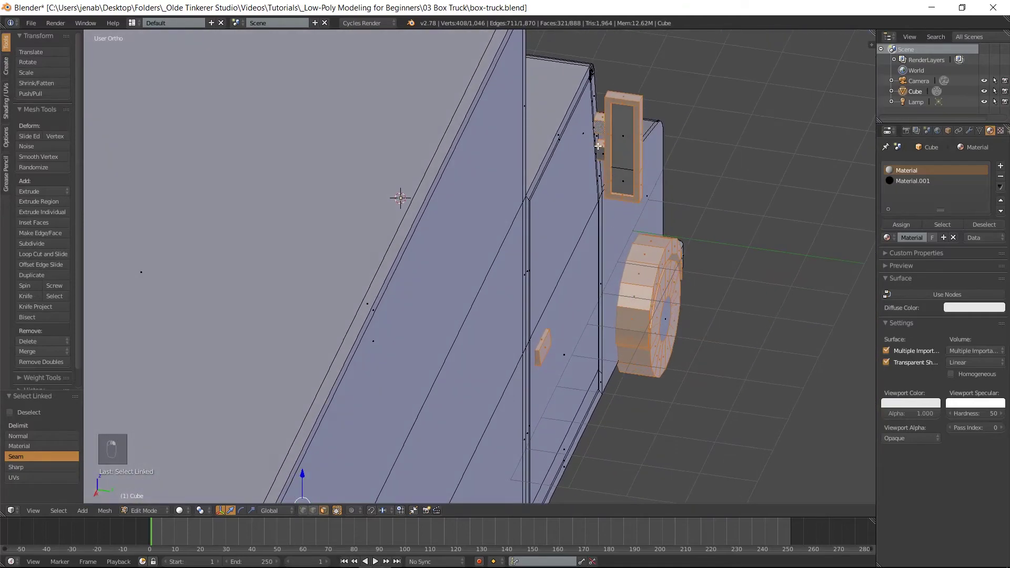
right_click(599, 150, "shift")
middle_click_drag(764, 175, 757, 232)
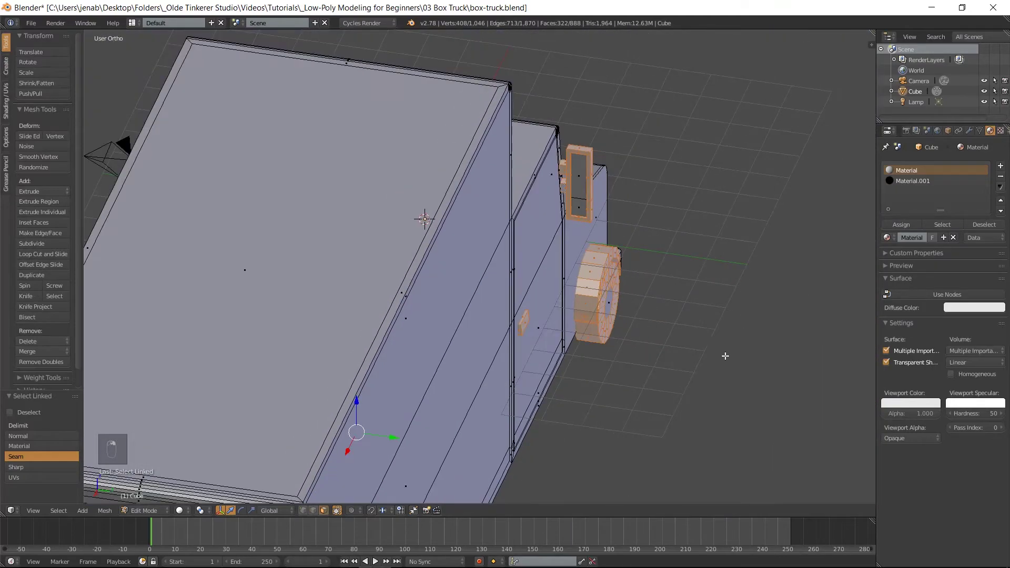
Add the side mirror housing on the cab's other side to the selection and deselect its two mirror glass faces
scroll(728, 354, "up", 3)
middle_click_drag(575, 351, 453, 338)
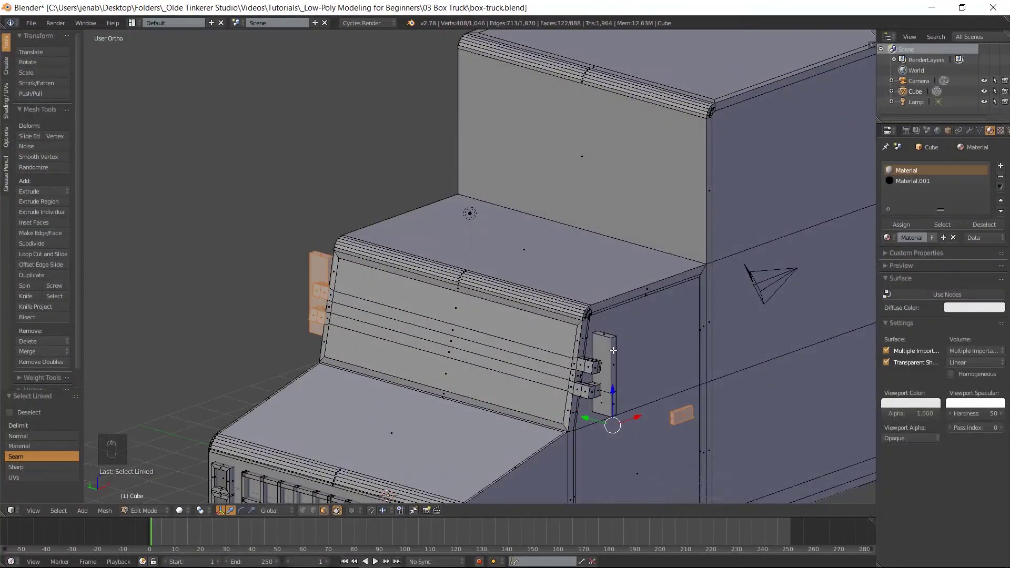
key("l")
middle_click_drag(651, 357, 528, 359)
middle_click_drag(247, 280, 642, 340)
right_click(617, 335, "shift")
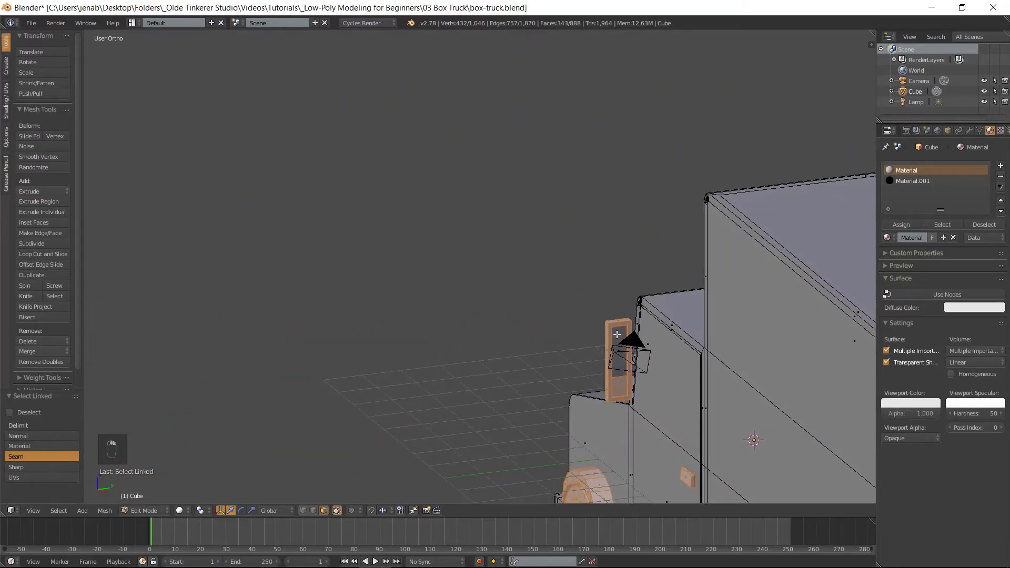
right_click(624, 386, "shift")
middle_click_drag(637, 382, 626, 382)
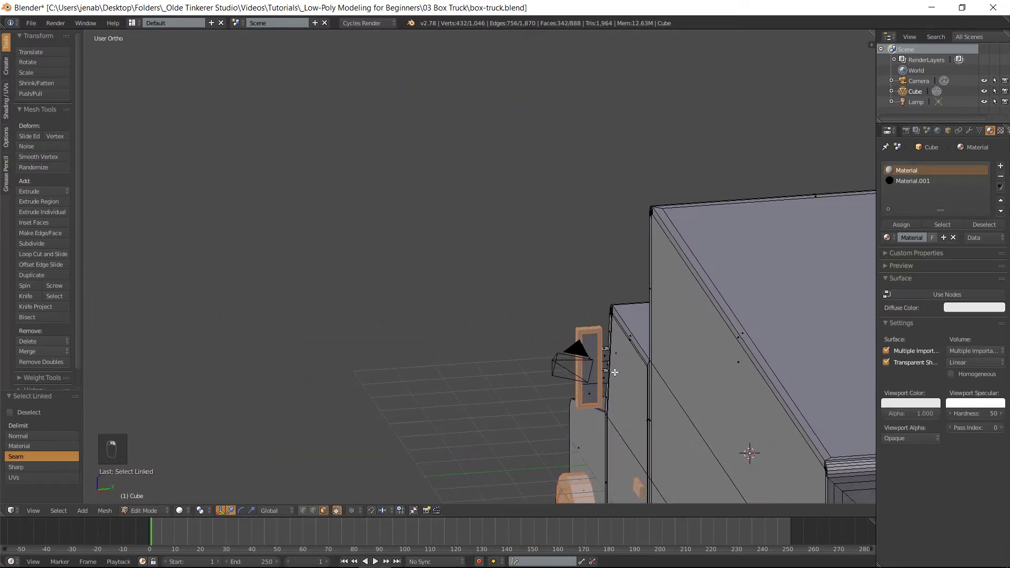
Add the front and outer faces of both bracket arms holding this second side mirror to the selection
key("l")
middle_click_drag(598, 400, 577, 326)
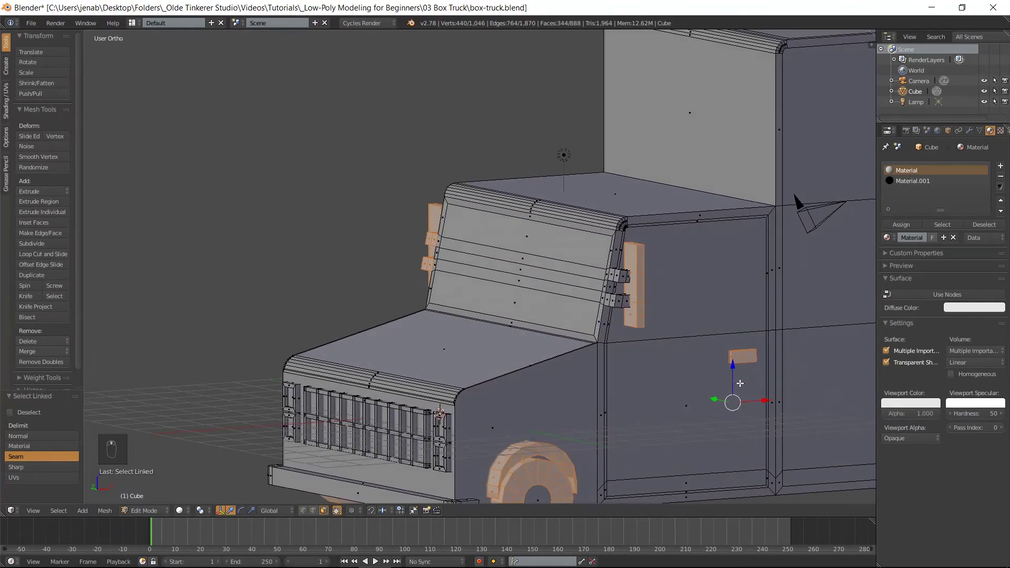
scroll(577, 325, "up", 2)
key("l")
key("l")
key("l")
key("l")
key("l")
key("l")
key("l")
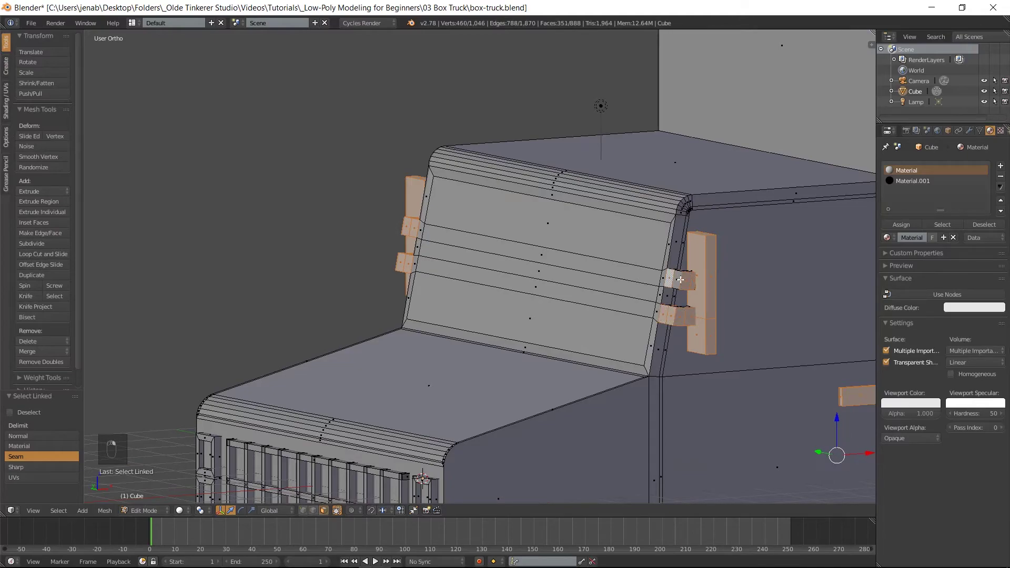
Add the remaining faces on the undersides and tops of the second mirror's bracket arms to the selection
mouse_move(675, 280)
middle_mouse_down()
mouse_move(681, 305)
mouse_move(688, 281)
middle_mouse_up()
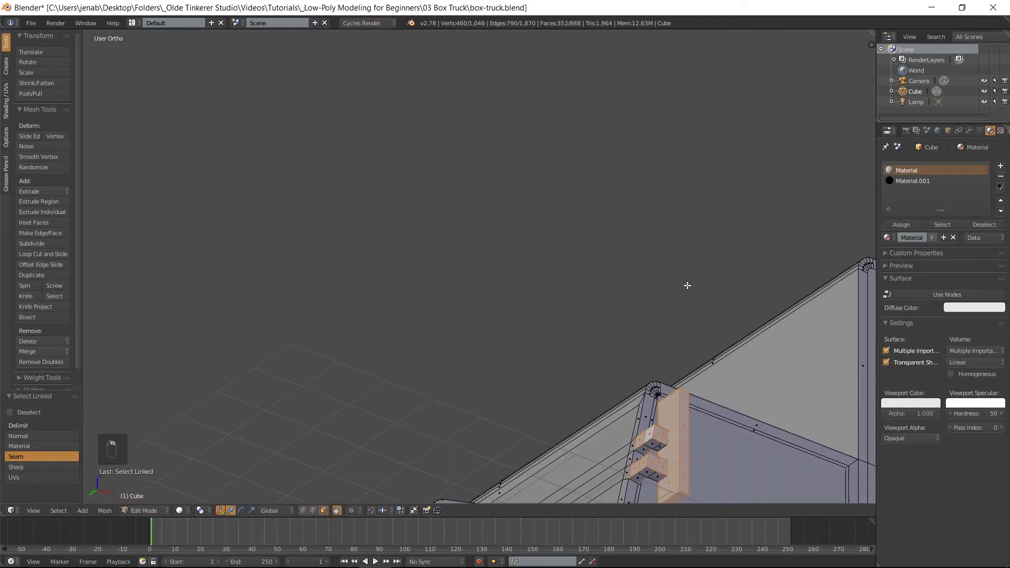
right_click(659, 446, "shift")
right_click(652, 444, "shift")
right_click(637, 466, "shift")
right_click(638, 477, "shift")
right_click(652, 474, "shift")
right_click(654, 476, "shift")
middle_click_drag(625, 382, 638, 463)
right_click(611, 148, "shift")
right_click(602, 144, "shift")
right_click(595, 175, "shift")
right_click(594, 178, "shift")
right_click(601, 183, "shift")
right_click(614, 179, "shift")
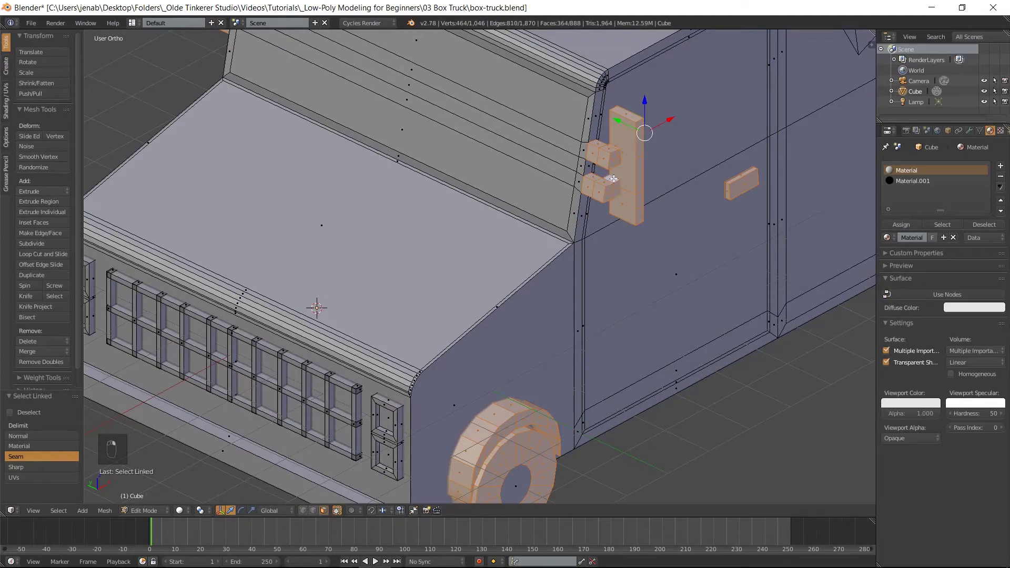
Assign the black Material.001 to the selected parts, clear the selection and save the file
left_click(909, 180)
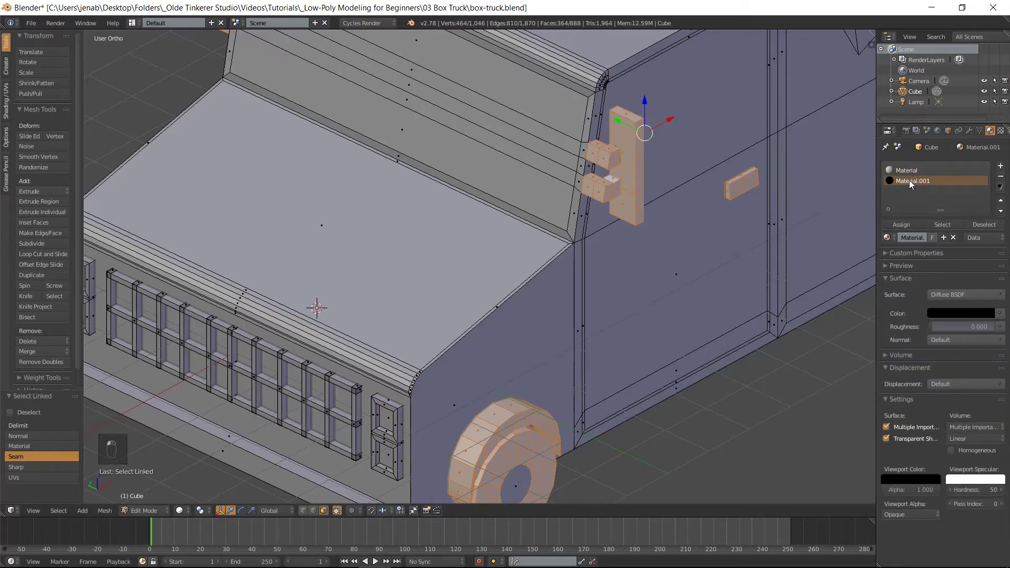
left_click(901, 225)
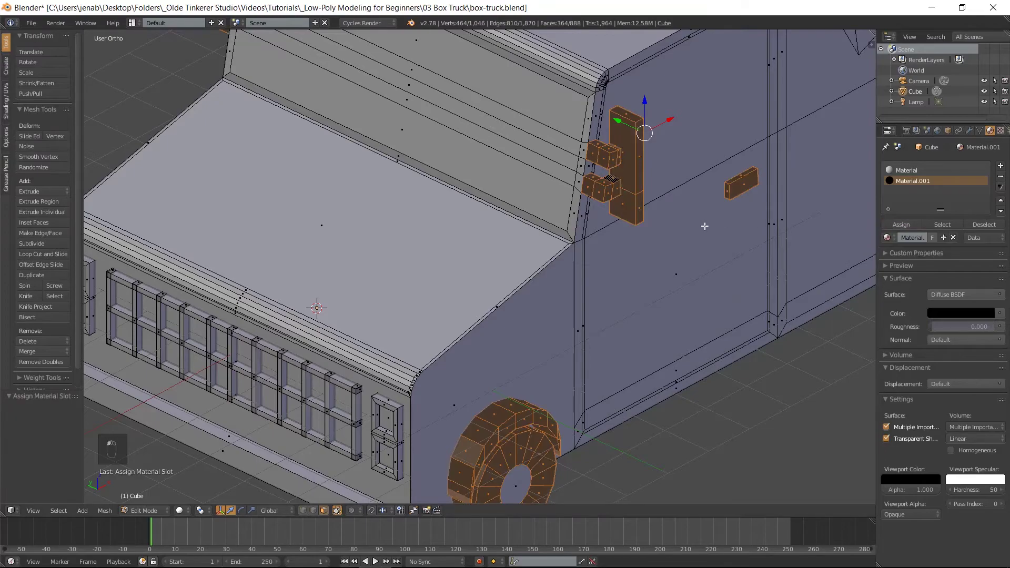
key("a")
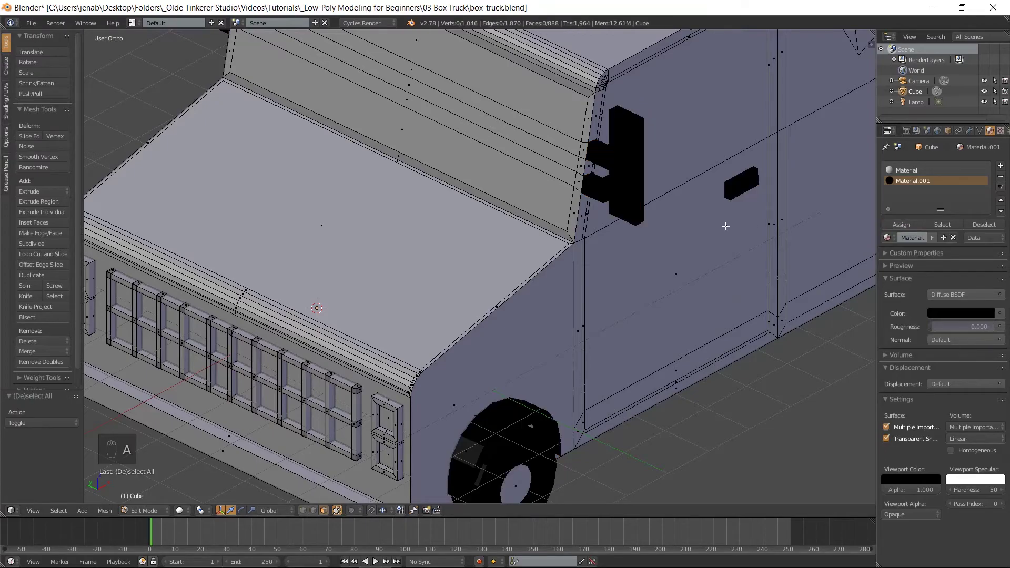
scroll(726, 226, "down", 3)
middle_click_drag(765, 207, 695, 249, "shift")
key("ctrl+s")
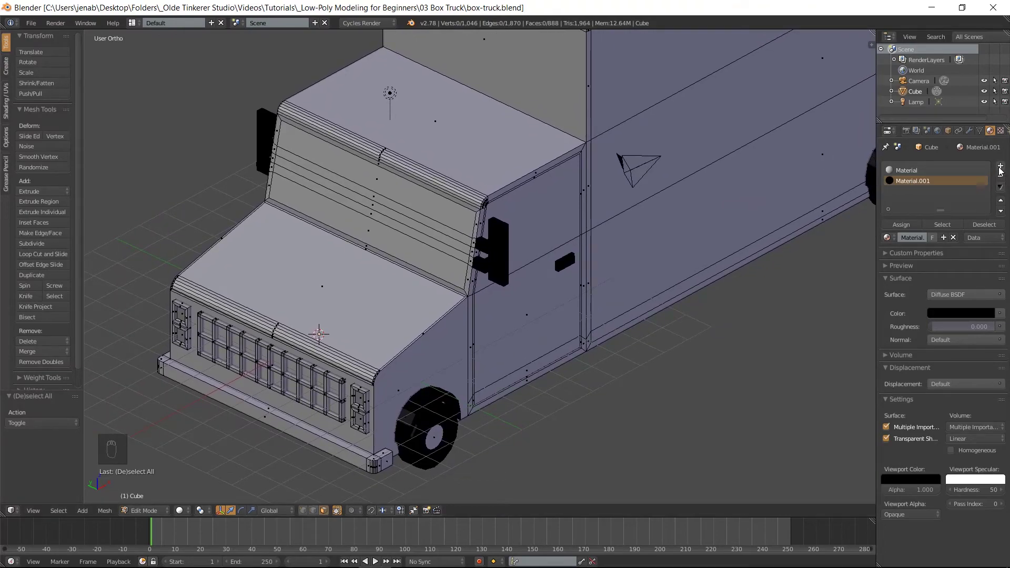
Create Material.002 in a new material slot and give it a light grey diffuse colour
left_click(1001, 167)
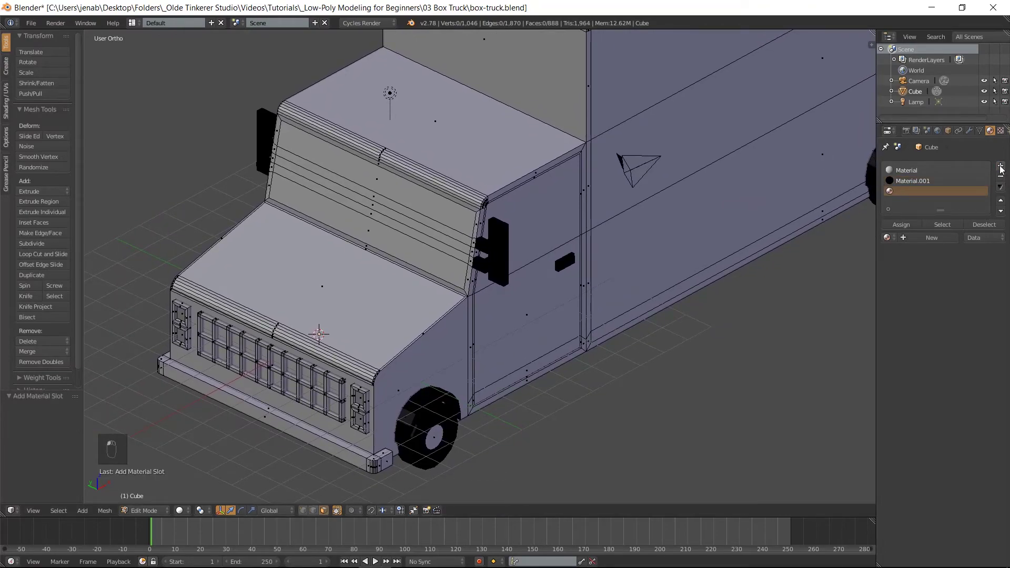
left_click(938, 237)
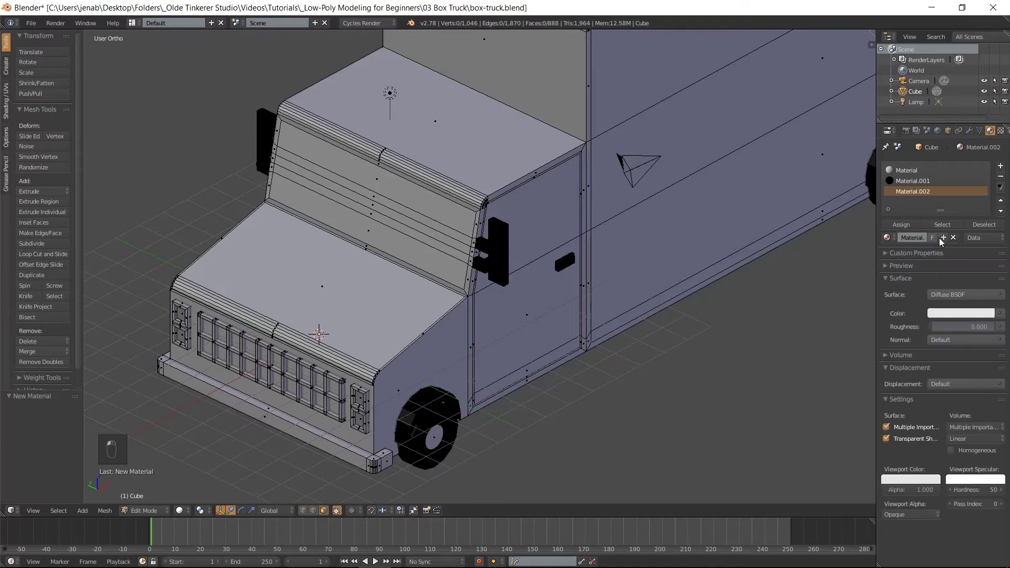
left_click(958, 314)
left_click(942, 267)
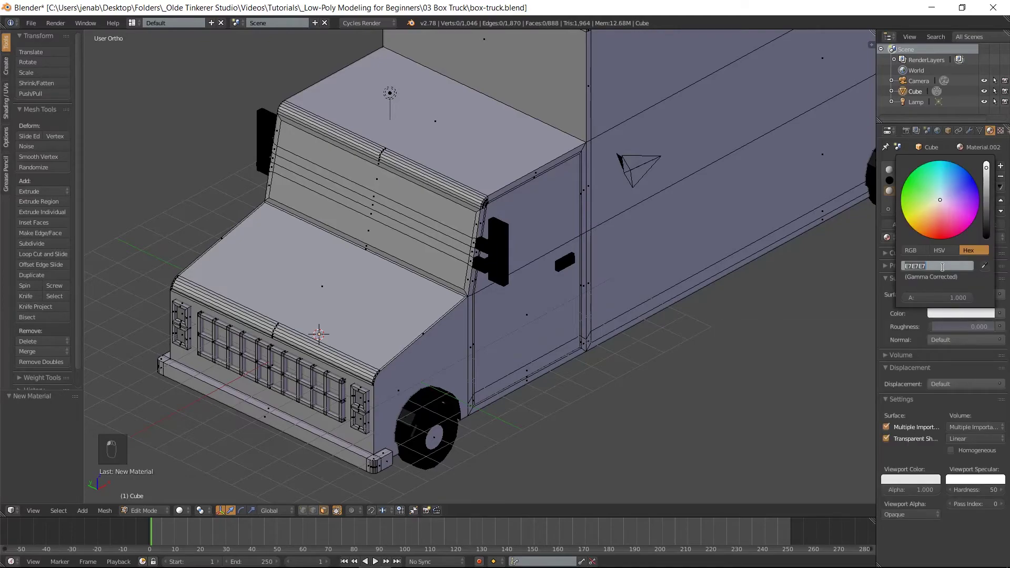
type("b")
key("Return")
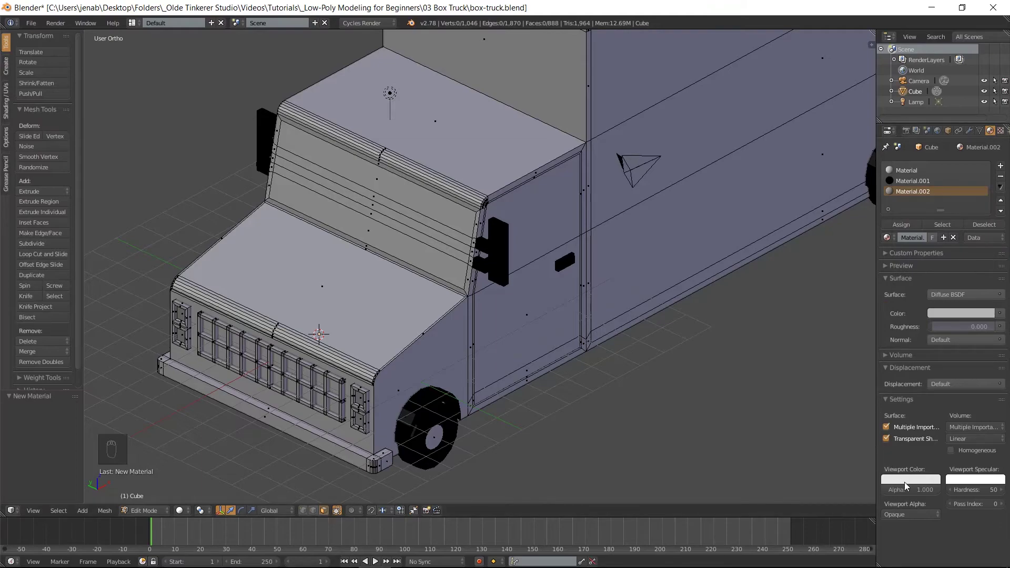
Match the viewport colour of Material.002 to its light grey diffuse colour by sampling it
left_click(905, 481)
left_click(930, 444)
left_click(953, 313)
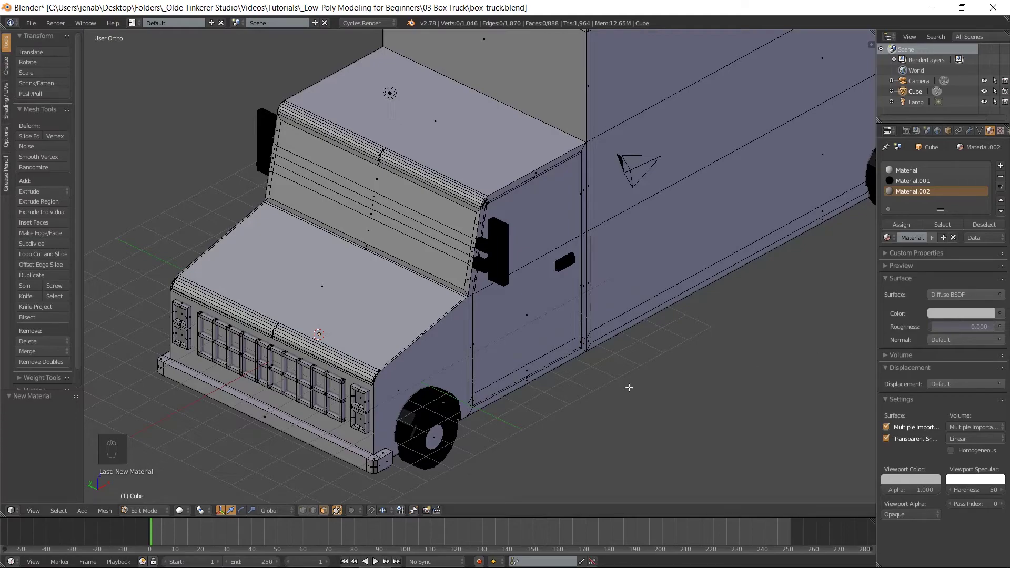
Select the round hub faces at the centre of all four wheels
right_click(435, 439)
middle_click_drag(687, 311, 548, 345, "shift")
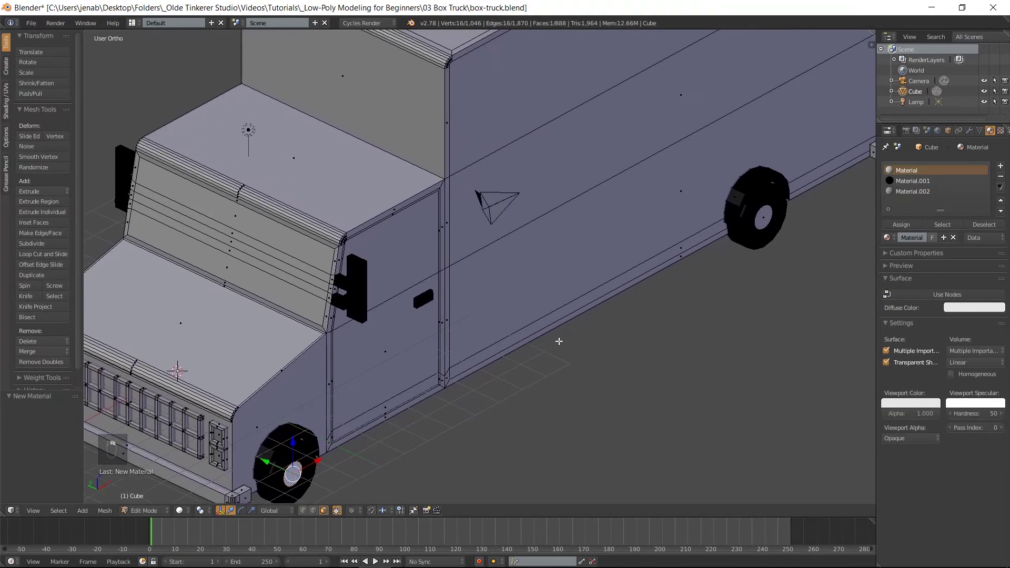
right_click(759, 222, "shift")
middle_click_drag(476, 362, 473, 390)
middle_click_drag(323, 404, 736, 333)
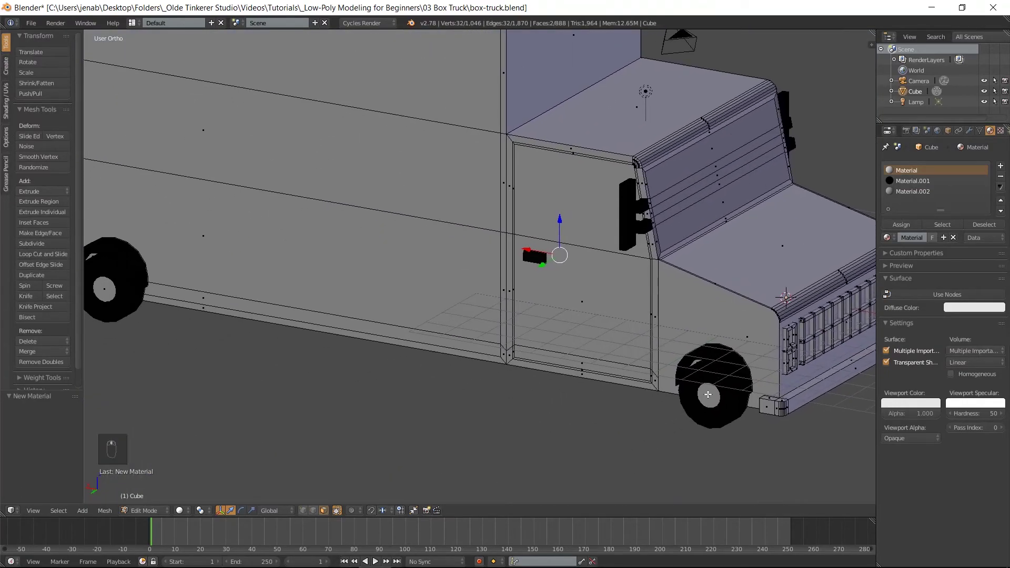
right_click(107, 288, "shift")
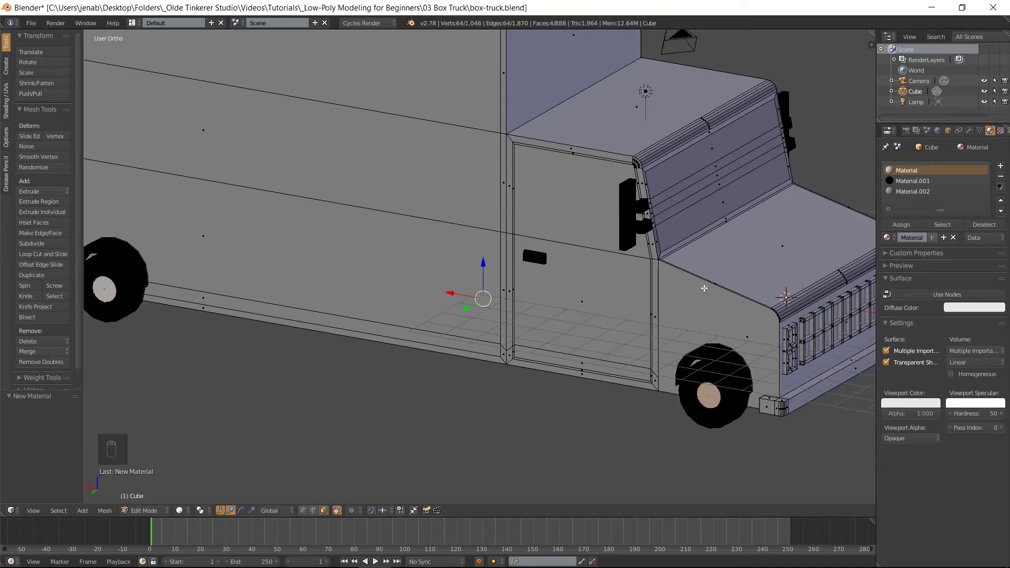
Add all horizontal and vertical bars of the front grille to the selection
middle_click_drag(704, 288, 622, 289)
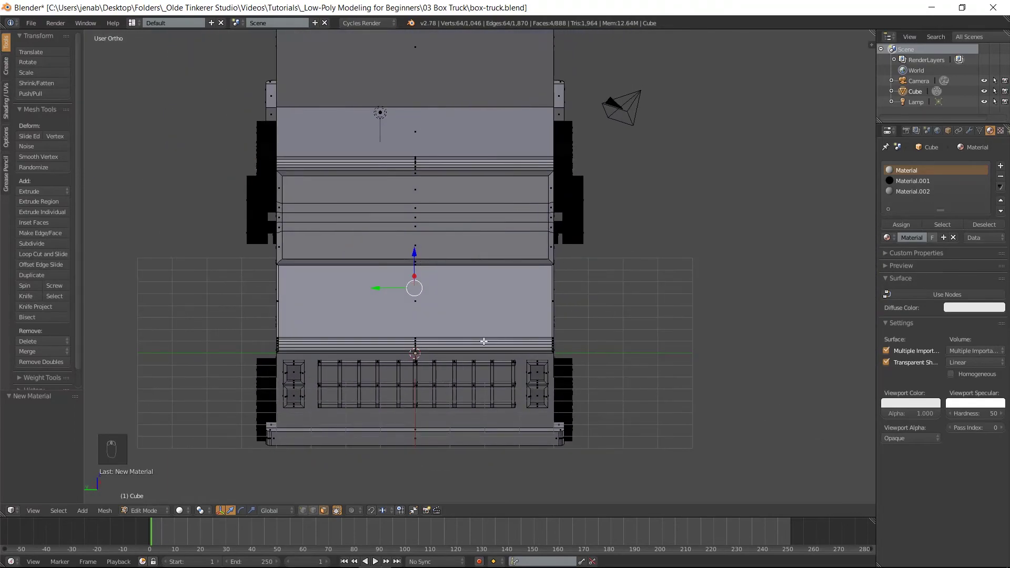
scroll(483, 341, "up", 3)
scroll(483, 341, "up", 1)
middle_click_drag(484, 377, 602, 207, "shift")
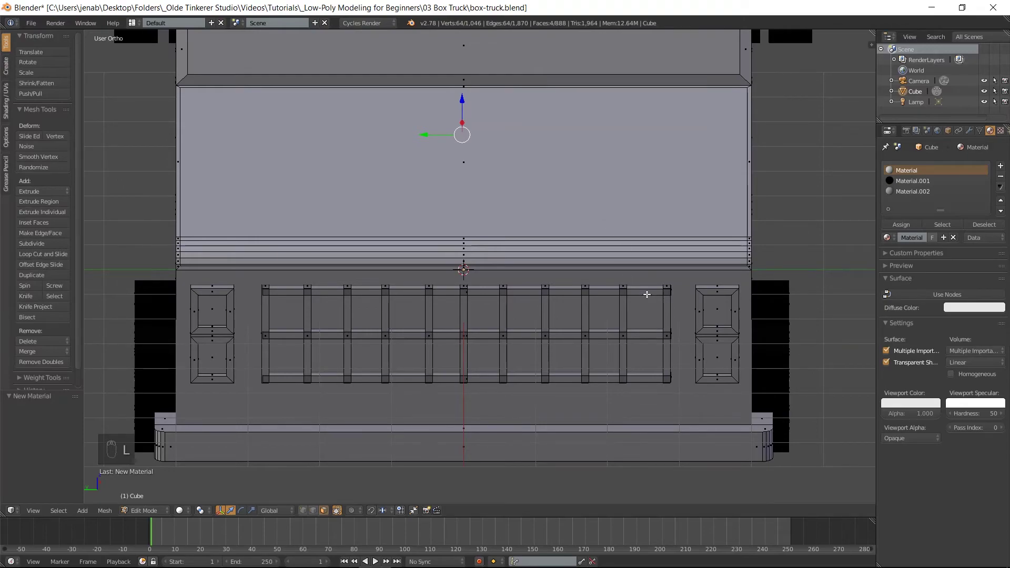
key("l")
key("l")
key("l")
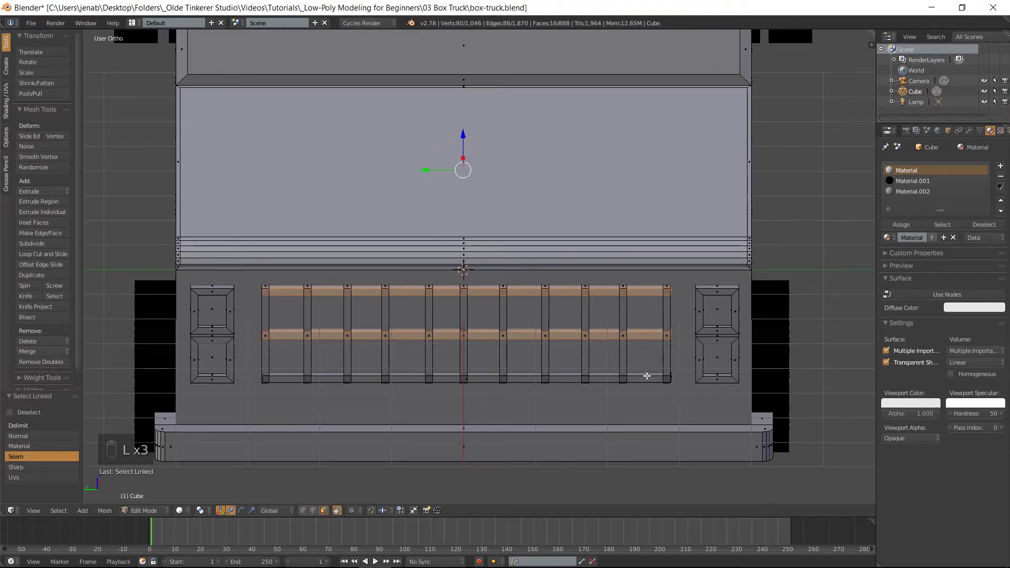
key("l")
key("l")
key("l")
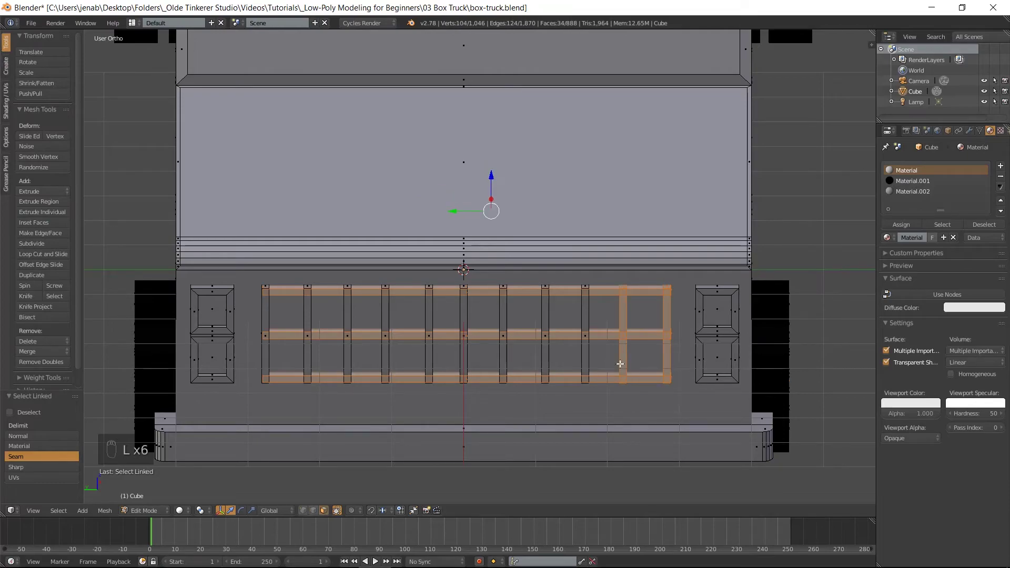
key("l")
key("l")
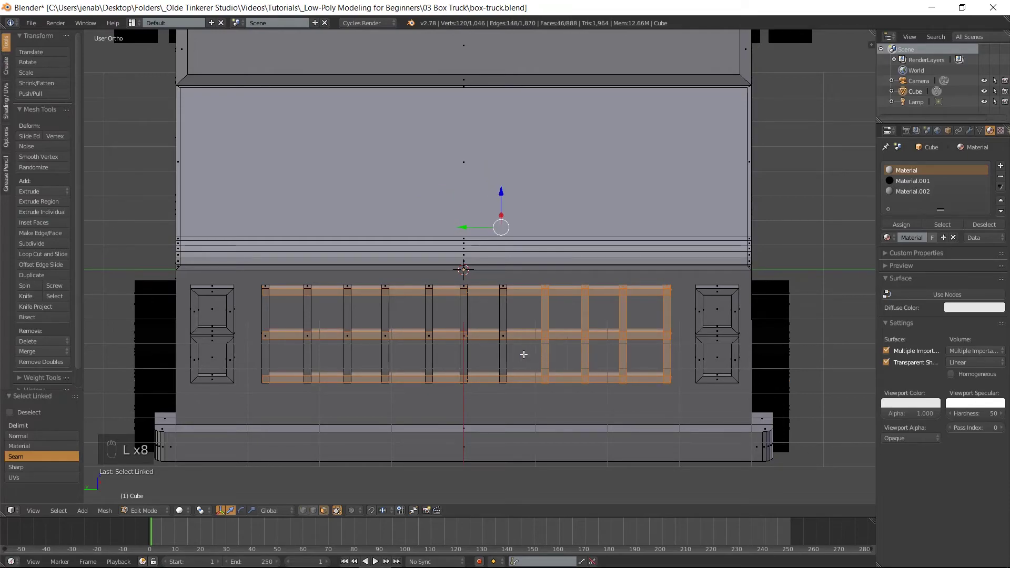
key("l")
key("l")
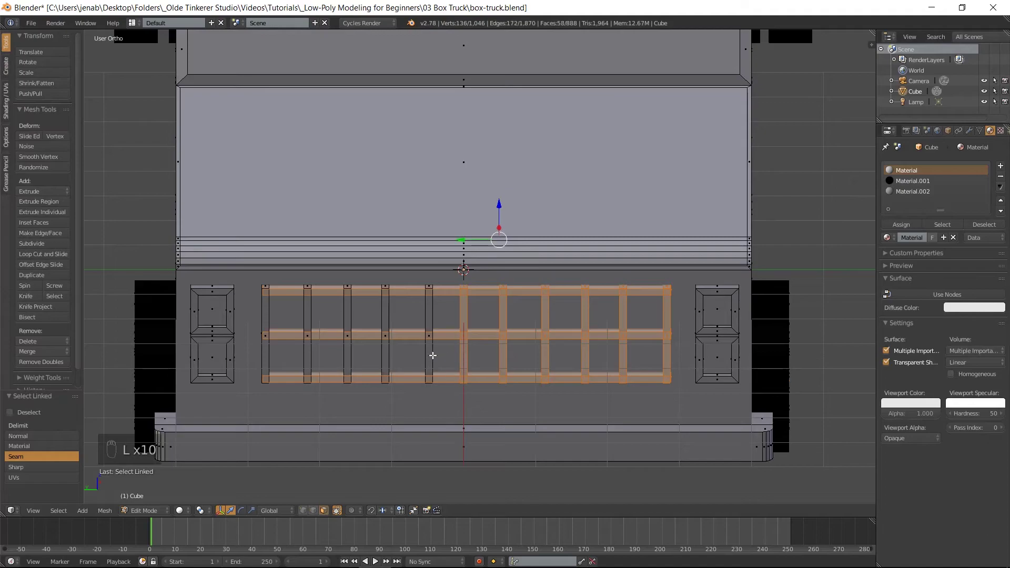
key("l")
key("l")
key("l")
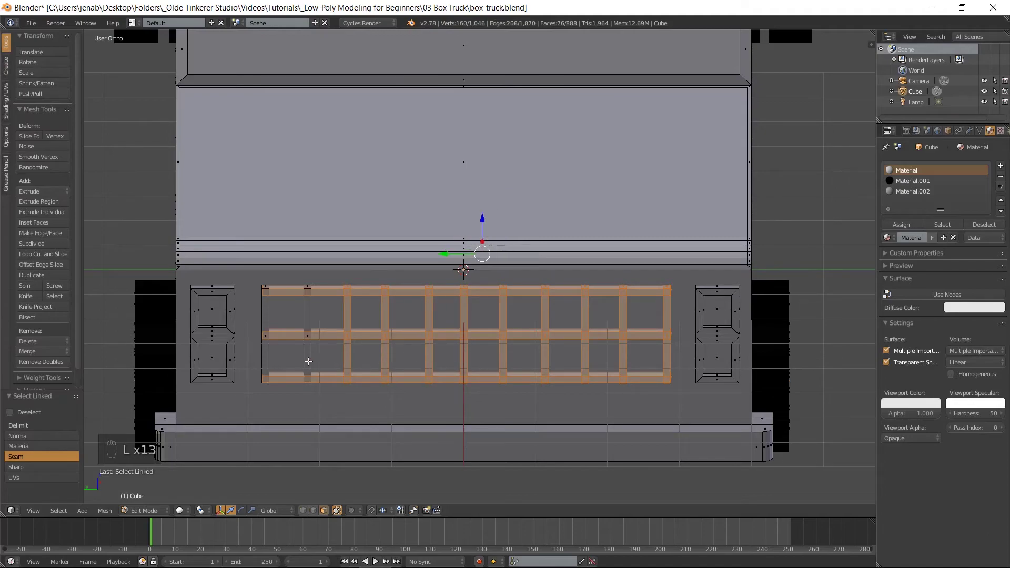
key("l")
key("l")
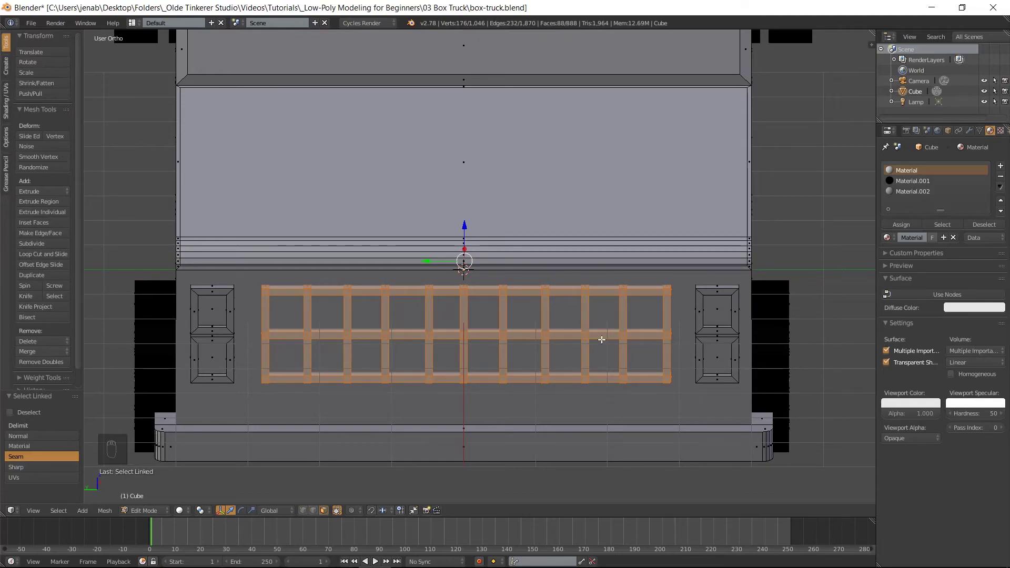
Add both headlight housings beside the grille to the selection and deselect the two lens faces in each
key("l")
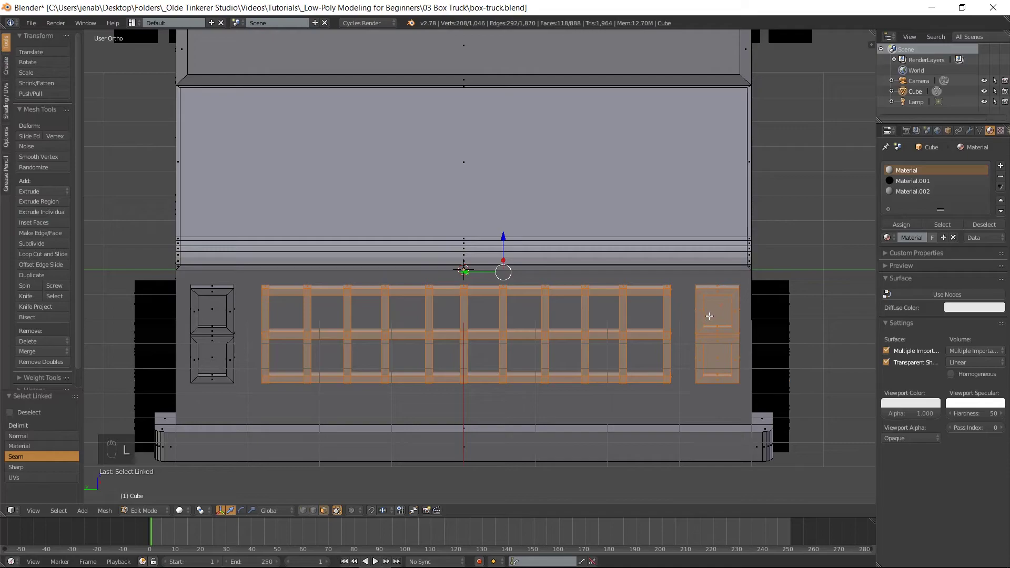
right_click(711, 315, "shift")
right_click(712, 353, "shift")
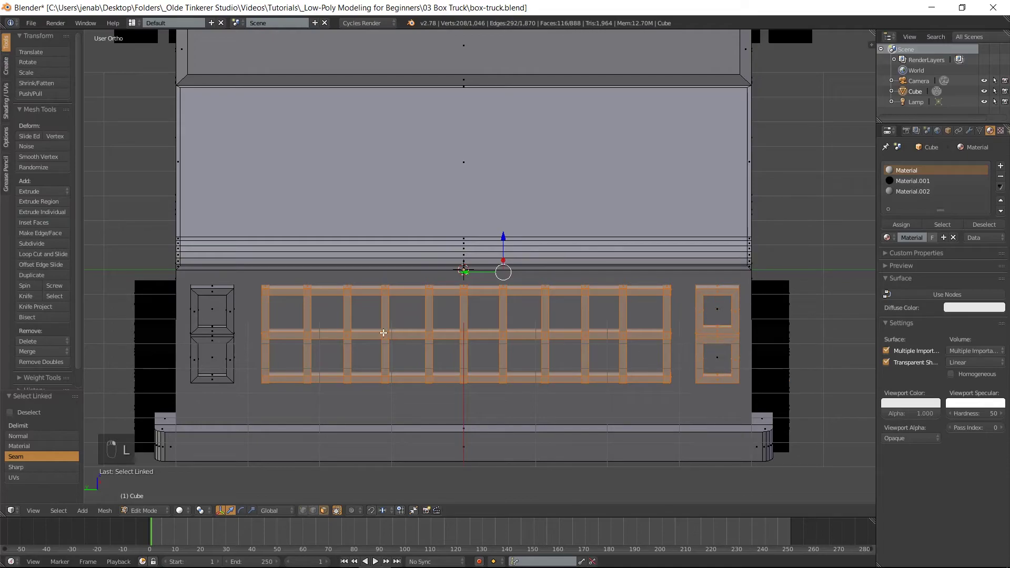
key("l")
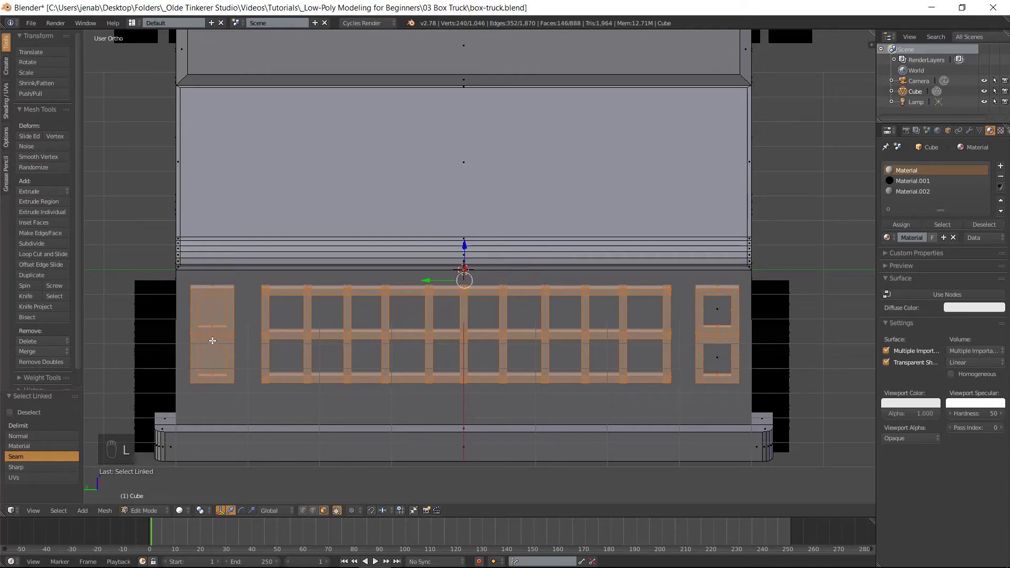
right_click(210, 318, "shift")
right_click(212, 357, "shift")
Add both taillight housings on the truck's rear to the selection and deselect the two lens faces in each
scroll(618, 281, "down", 5)
middle_click_drag(631, 281, 513, 232)
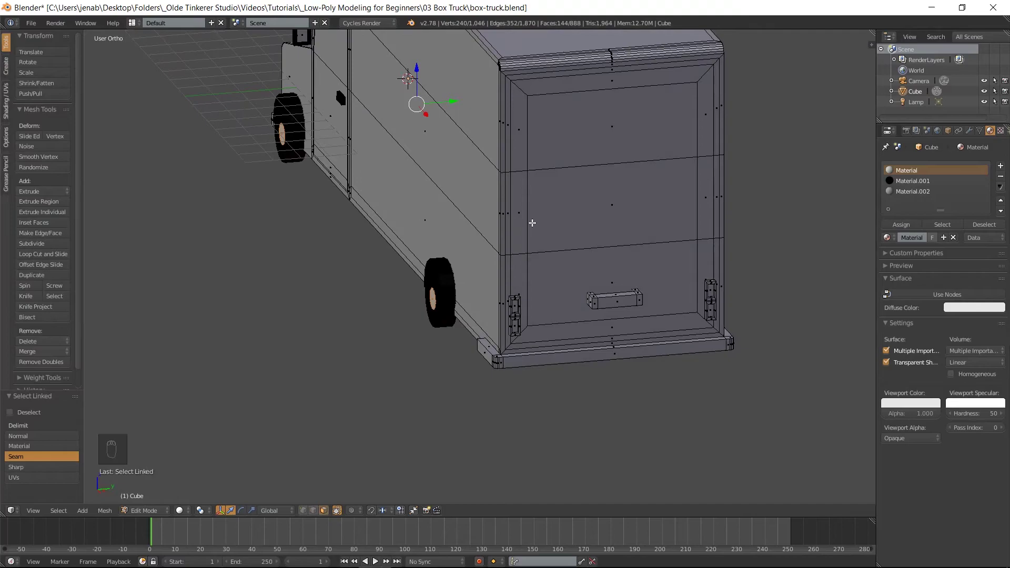
key("KP_3")
scroll(533, 223, "up", 3)
middle_click_drag(536, 167, 491, 393, "shift")
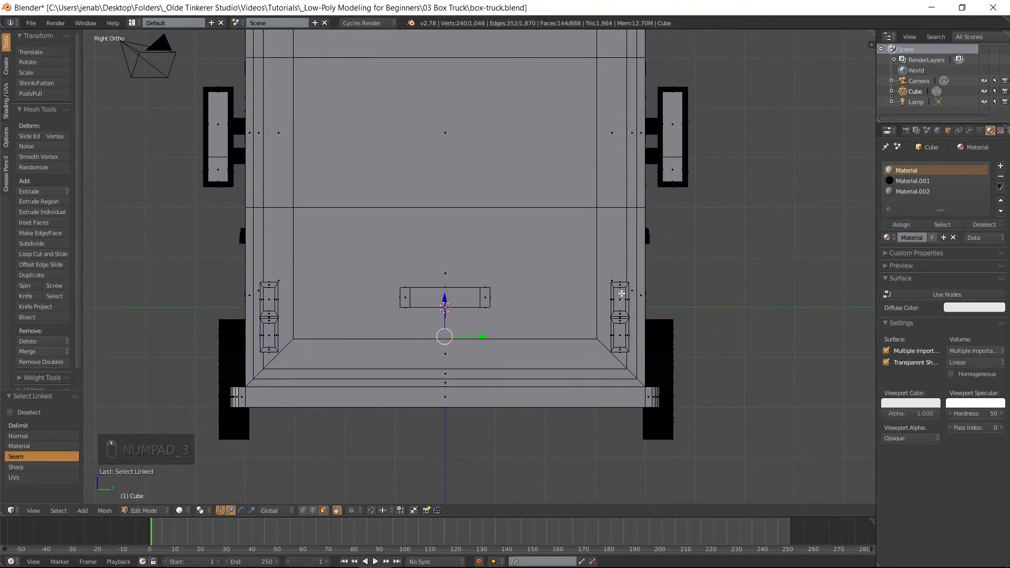
key("l")
key("l")
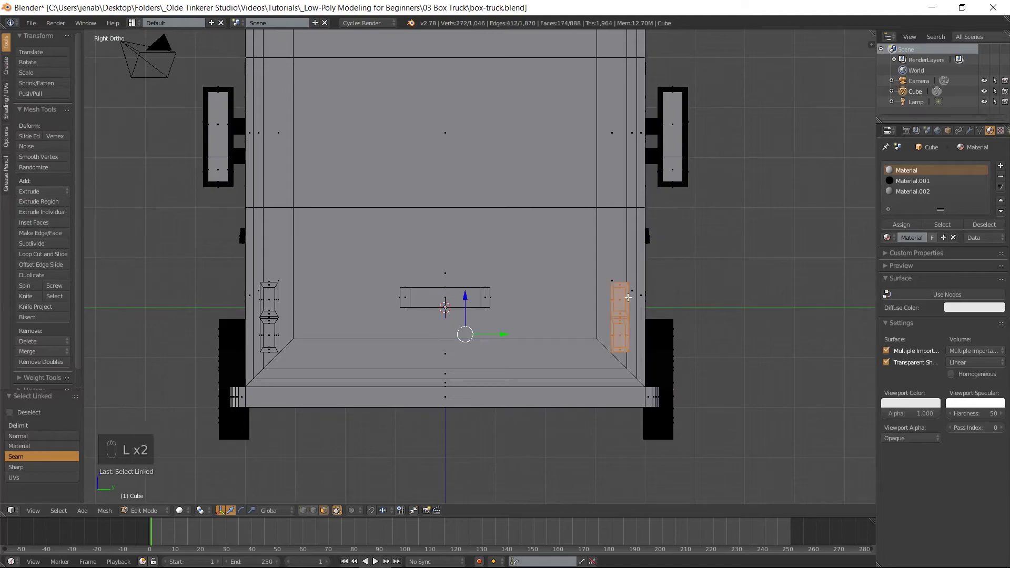
right_click(620, 301, "shift")
right_click(619, 332, "shift")
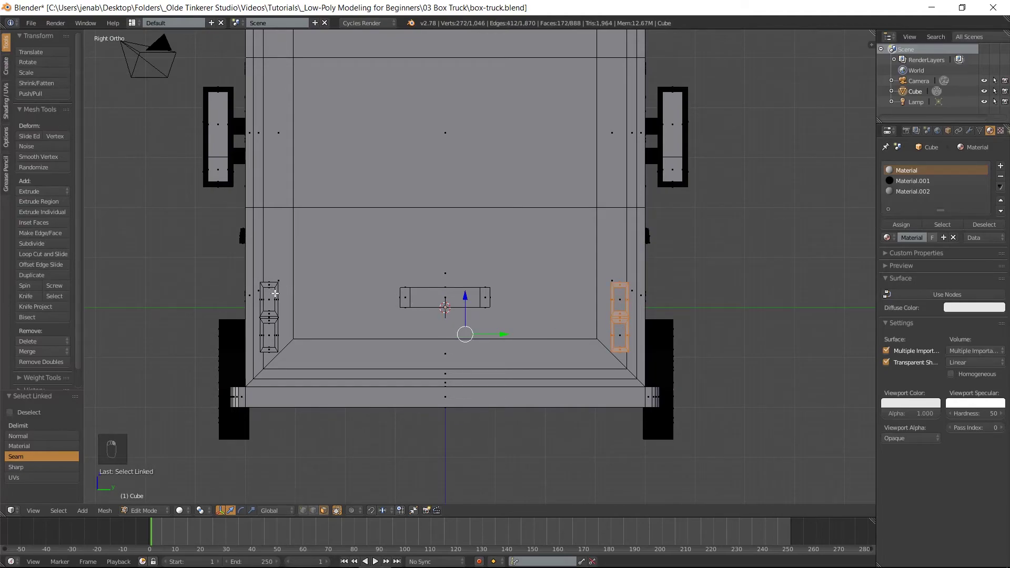
key("l")
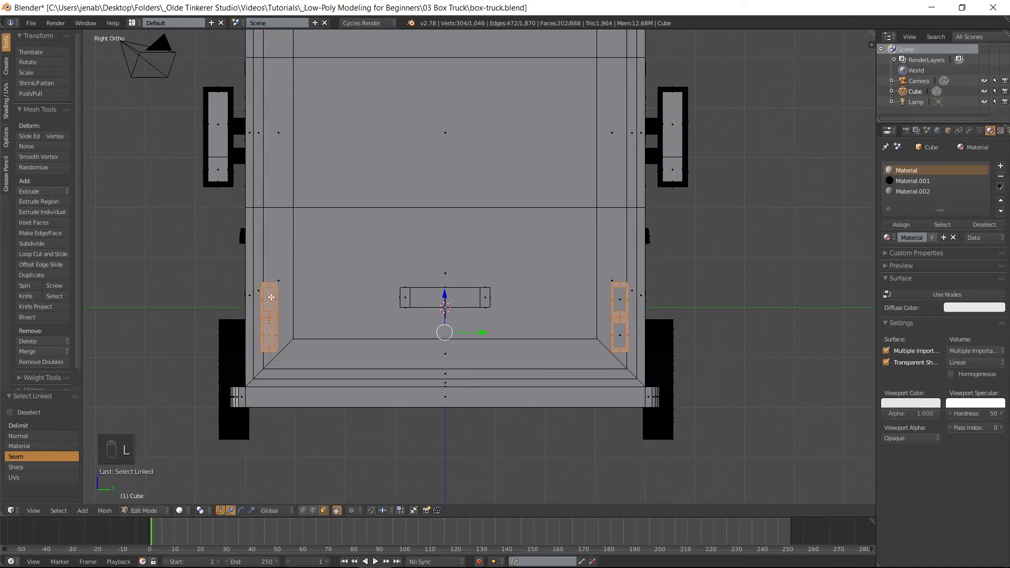
right_click(270, 297, "shift")
right_click(269, 332, "shift")
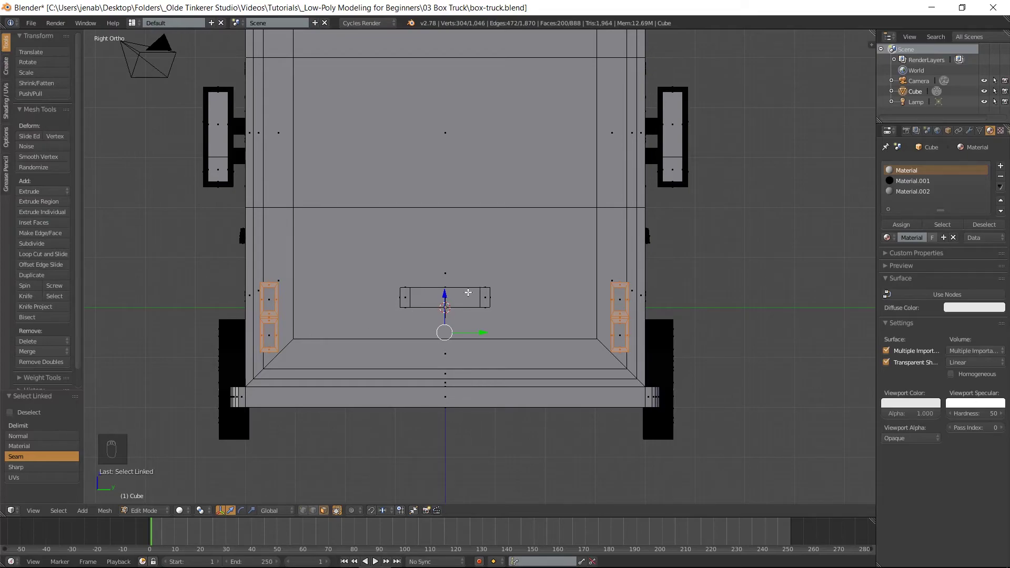
Add the rear door handle to the selection, assign Material.002 to all selected parts, and clear the selection
key("l")
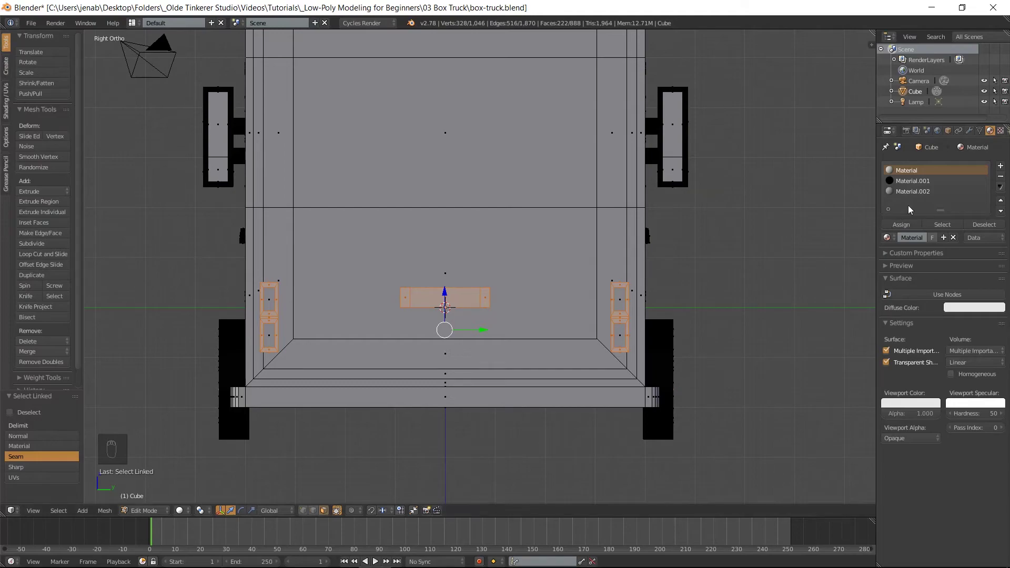
left_click(913, 193)
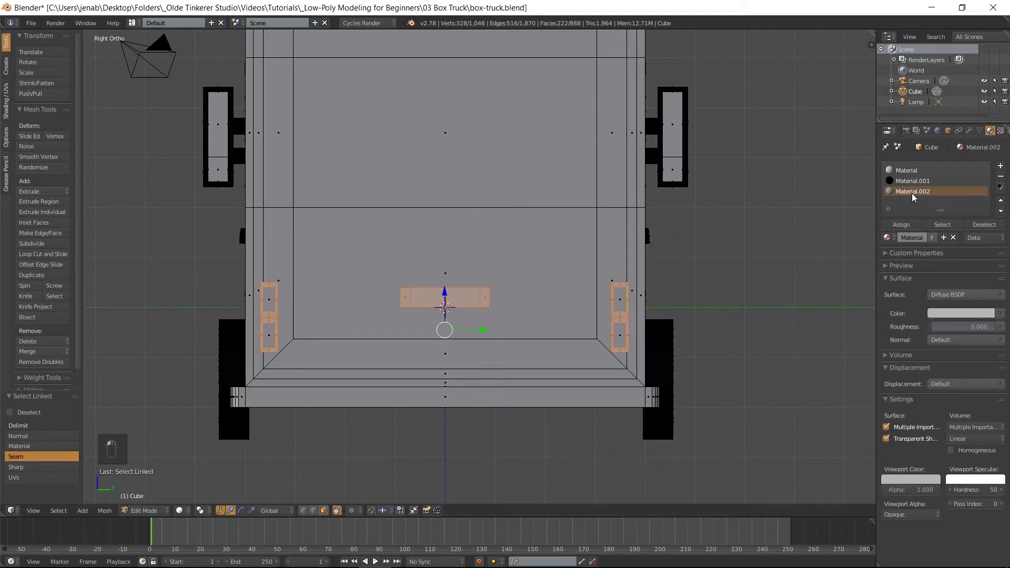
left_click(910, 225)
key("a")
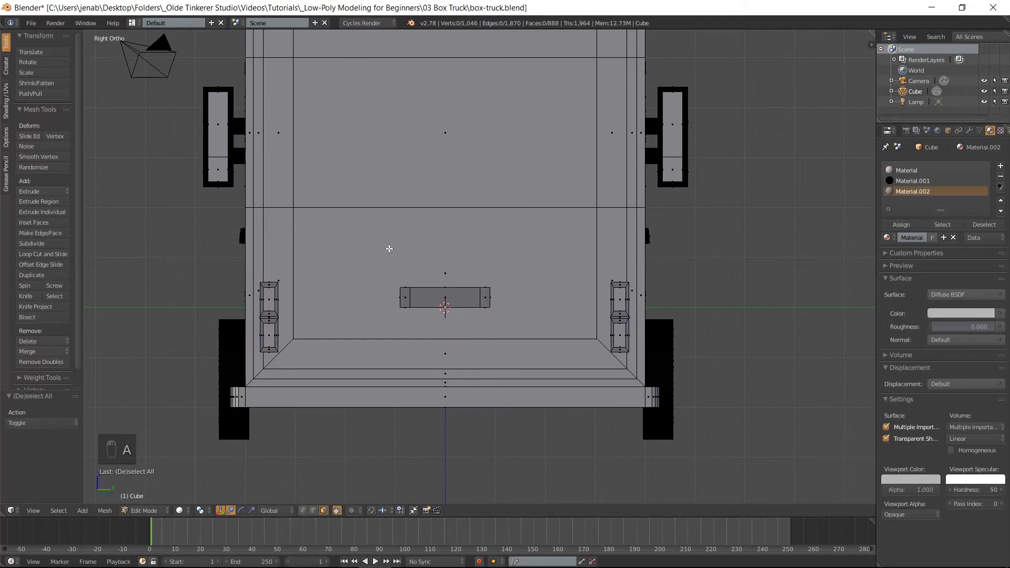
Add a new material with diffuse colour hex 424242 and match its viewport colour by sampling the diffuse colour
scroll(389, 244, "down", 1)
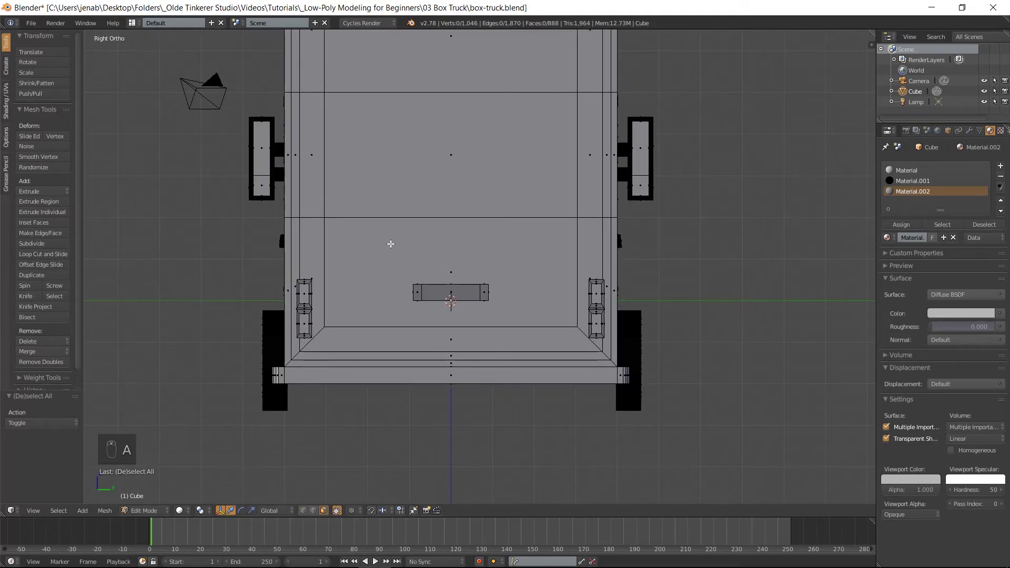
left_click(1001, 165)
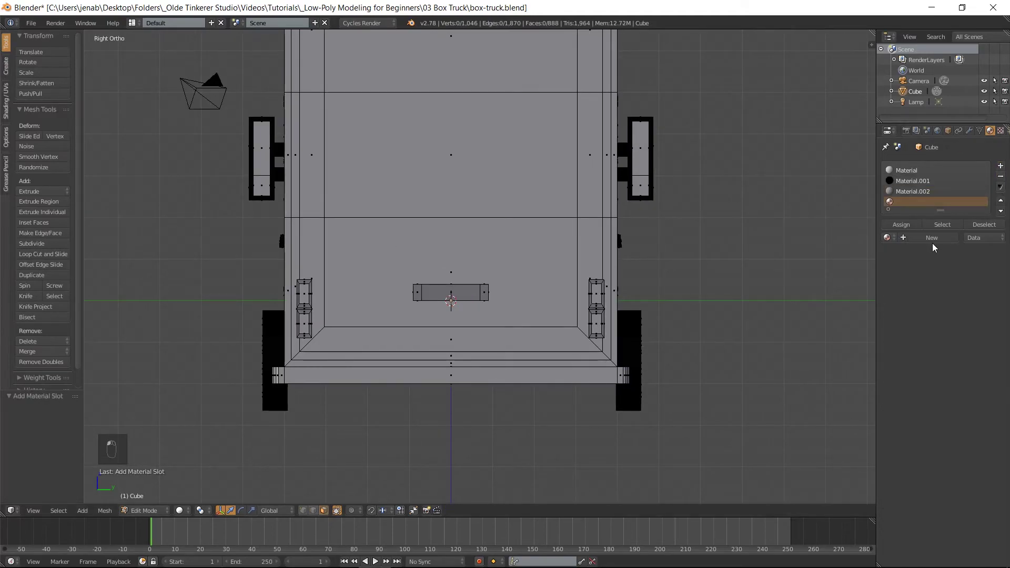
left_click(931, 240)
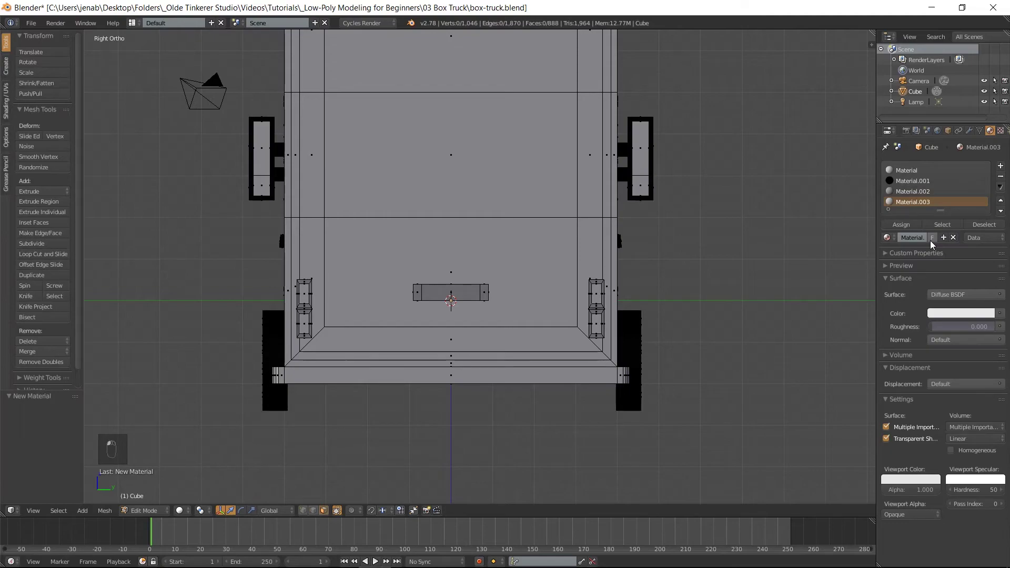
left_click(947, 313)
left_click(953, 268)
type("424242")
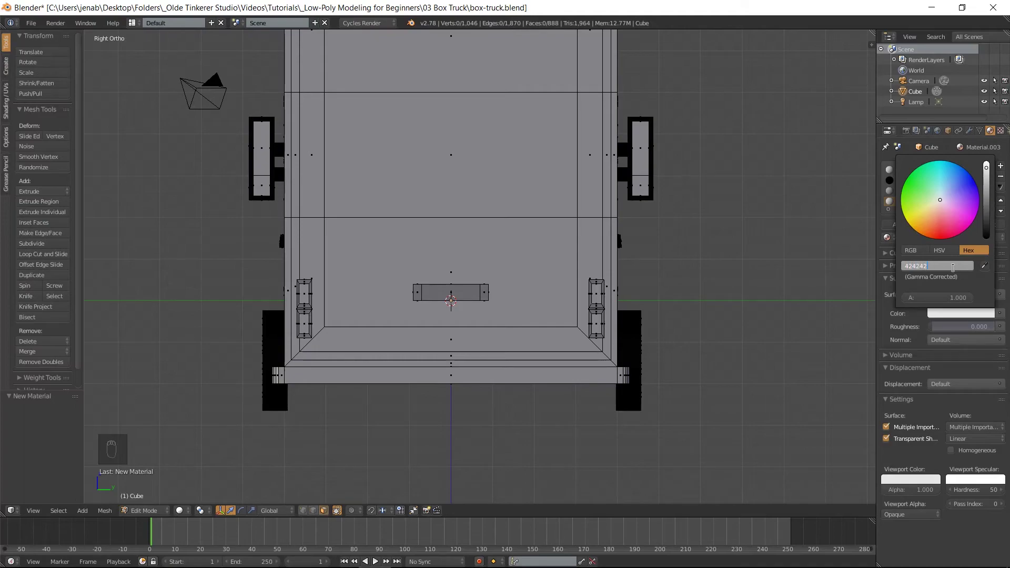
key("Return")
left_click(918, 481)
left_click(942, 314)
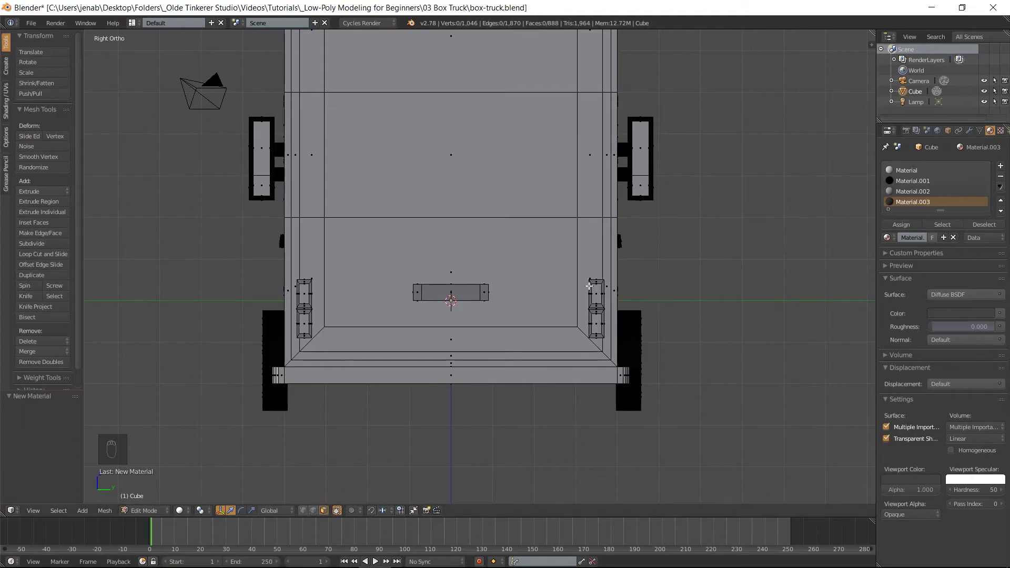
In front view, select the narrow seam faces along the bottom, front, top and rear edges of the cab door
key("KP_1")
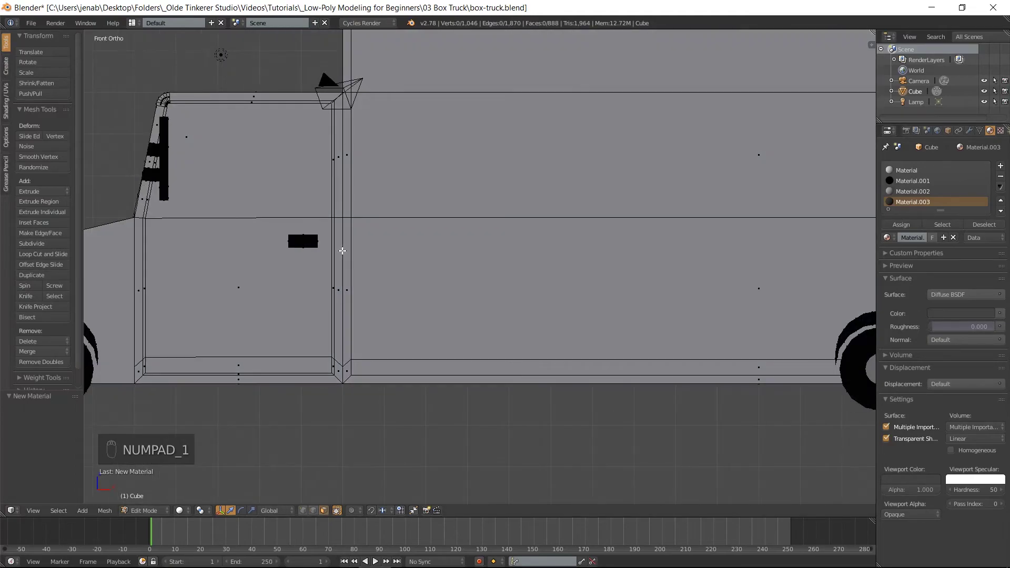
scroll(318, 265, "up", 1, "shift")
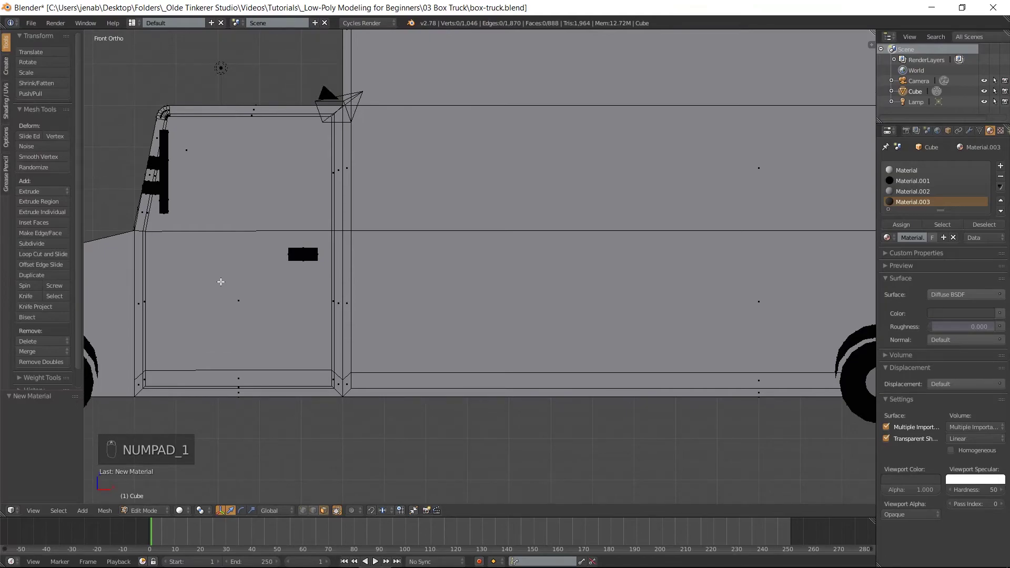
middle_click_drag(226, 282, 318, 286, "shift")
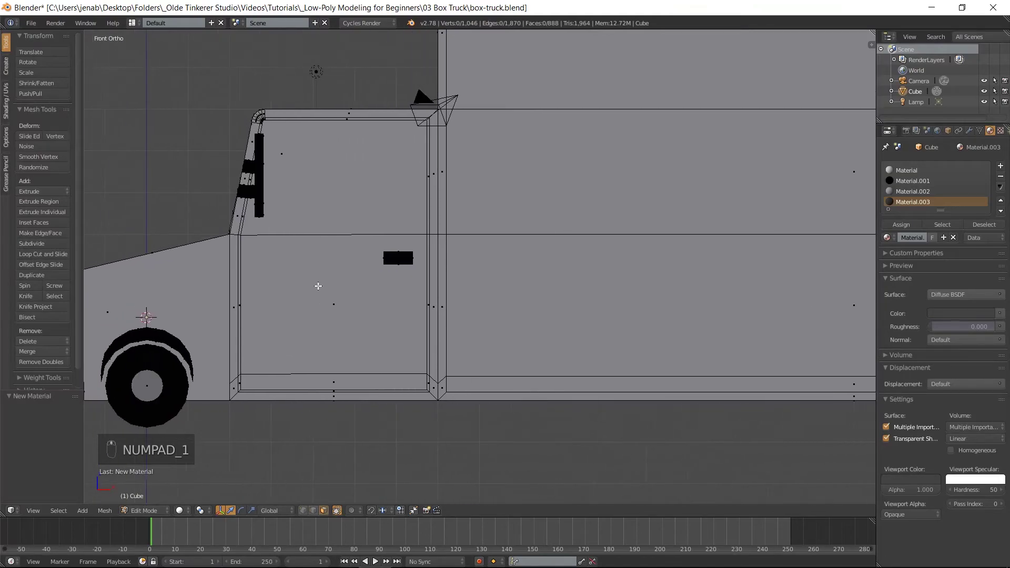
right_click(415, 391)
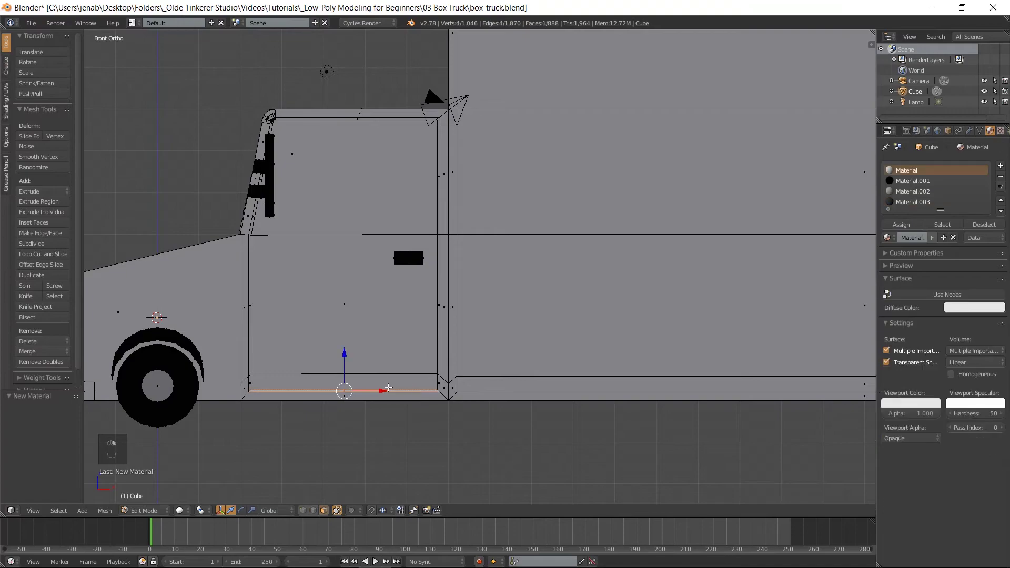
right_click(250, 383, "shift")
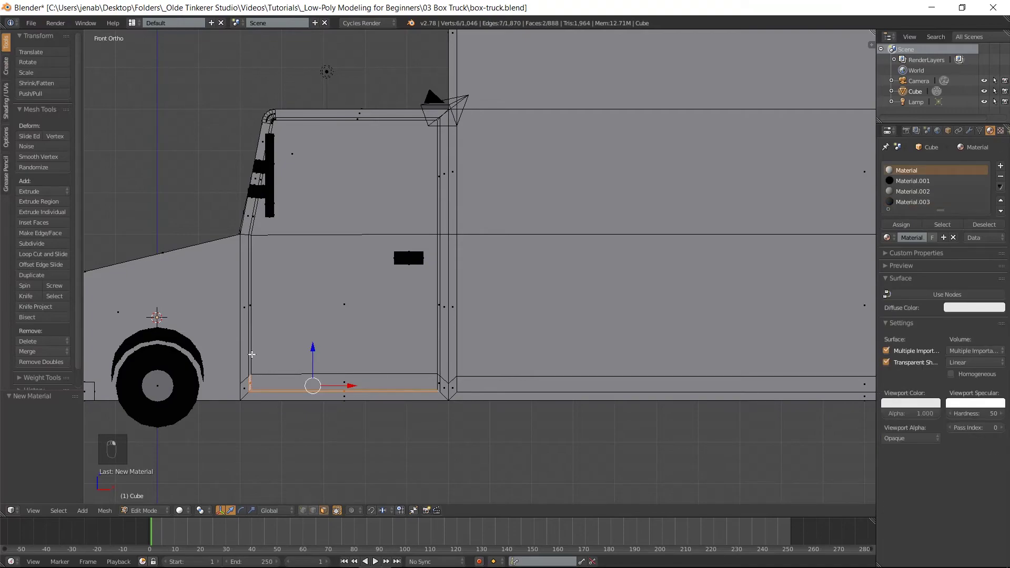
right_click(249, 351, "shift")
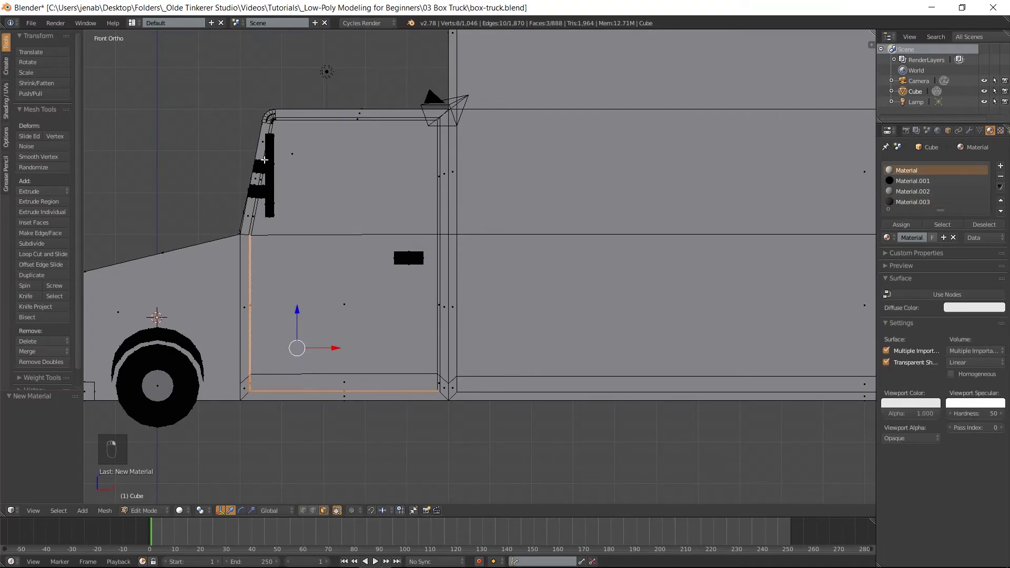
right_click(260, 179, "shift")
right_click(253, 208, "shift")
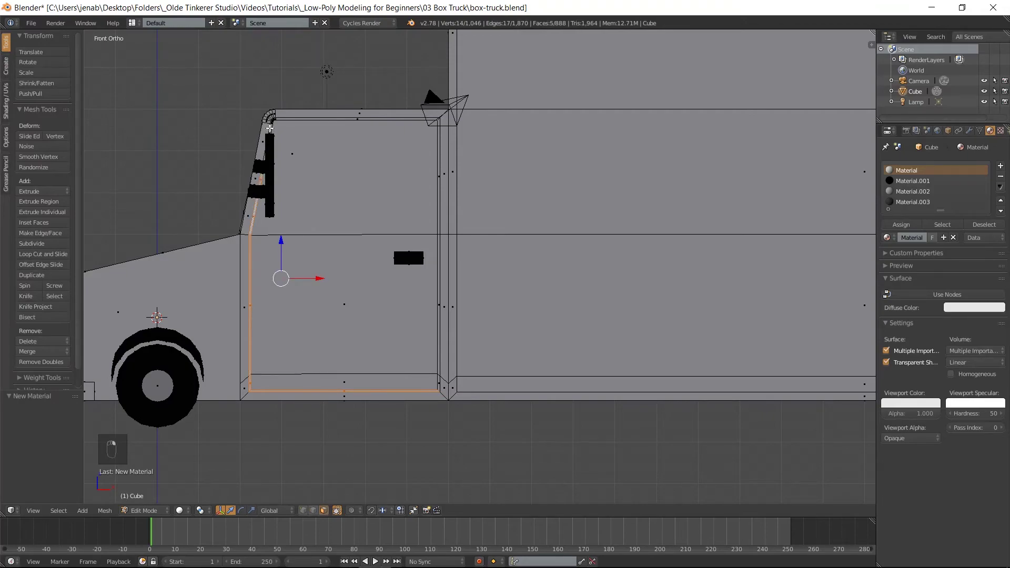
right_click(342, 129, "shift")
right_click(438, 155, "shift")
right_click(439, 264, "shift")
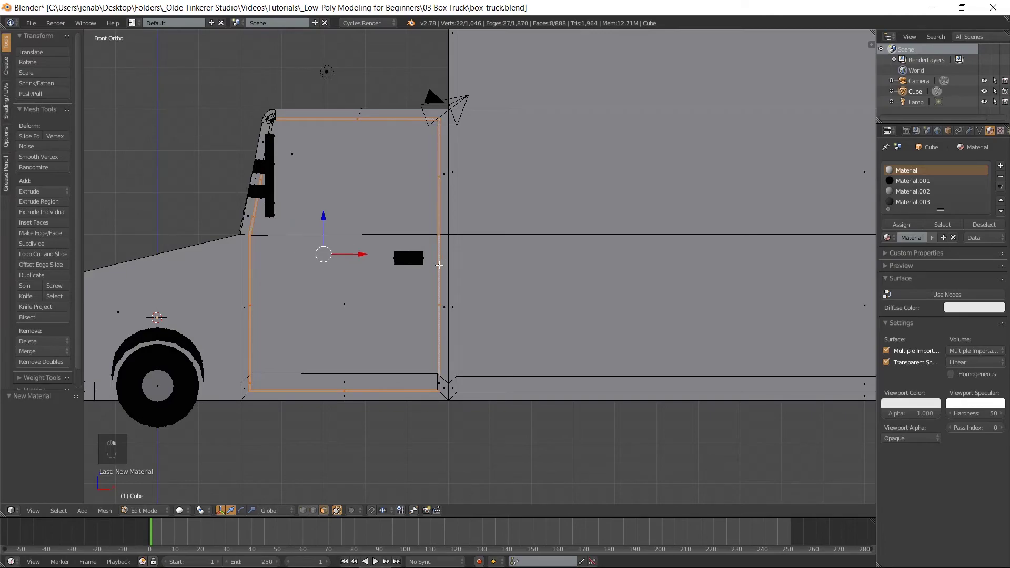
Add the remaining upper pillar seam face and the small faces around the door seam's rounded upper front corner to the selection
scroll(358, 210, "up", 2)
middle_click_drag(204, 122, 409, 285, "shift")
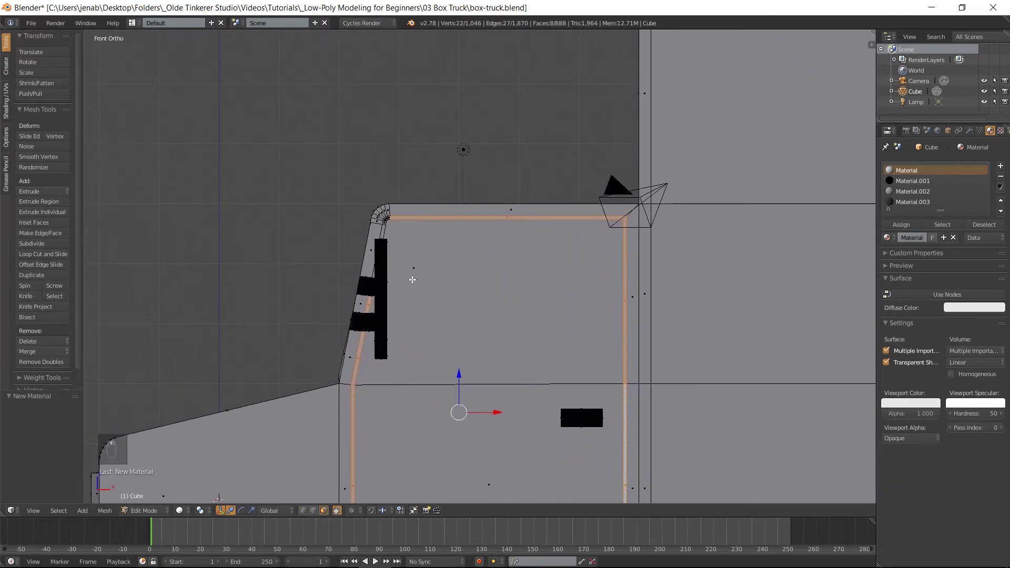
scroll(418, 243, "up", 4)
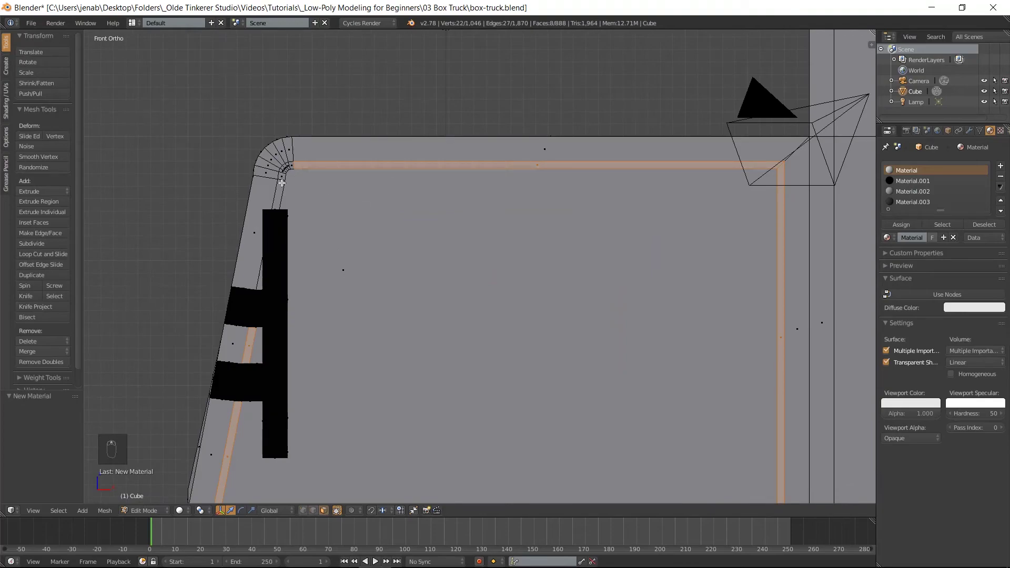
right_click(282, 184, "shift")
right_click(282, 176, "shift")
right_click(283, 174, "shift")
right_click(284, 168, "shift")
scroll(284, 167, "up", 2)
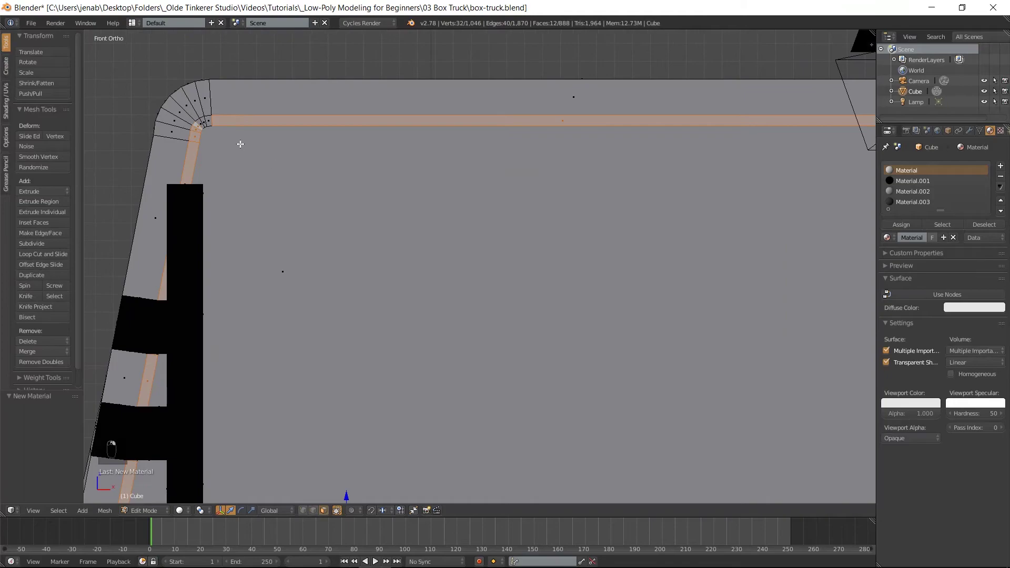
right_click(201, 123, "shift")
right_click(203, 121, "shift")
right_click(205, 119, "shift")
scroll(352, 279, "down", 6)
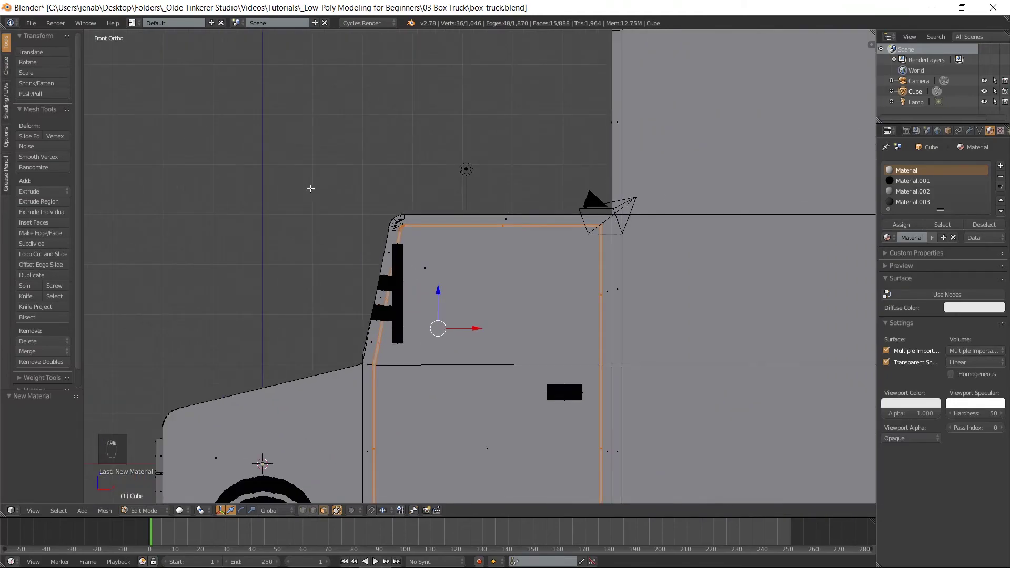
On the opposite cab door, add the upper pillar, rounded corner and top seam faces to the selection
key("ctrl+KP_1")
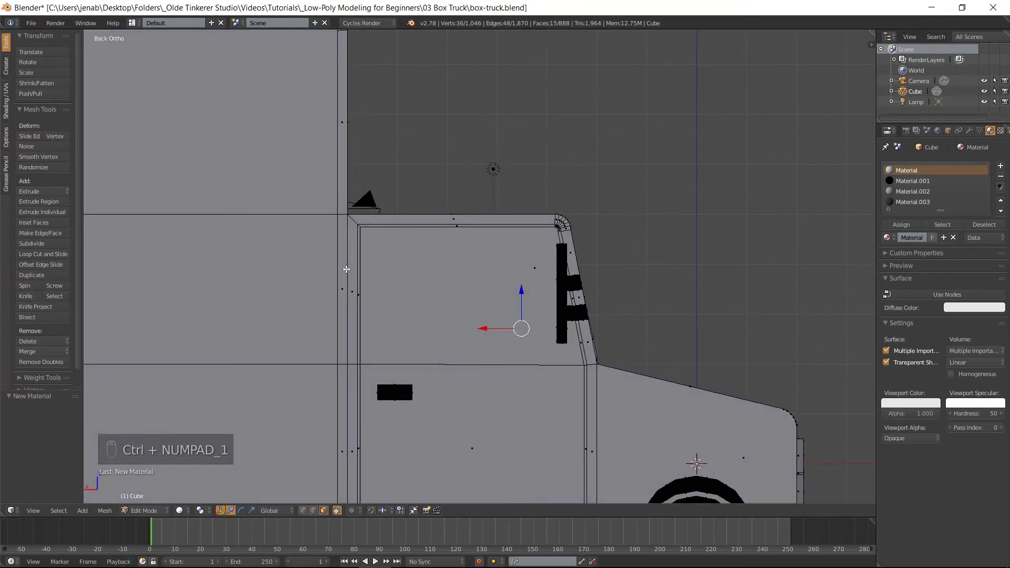
scroll(539, 262, "up", 5)
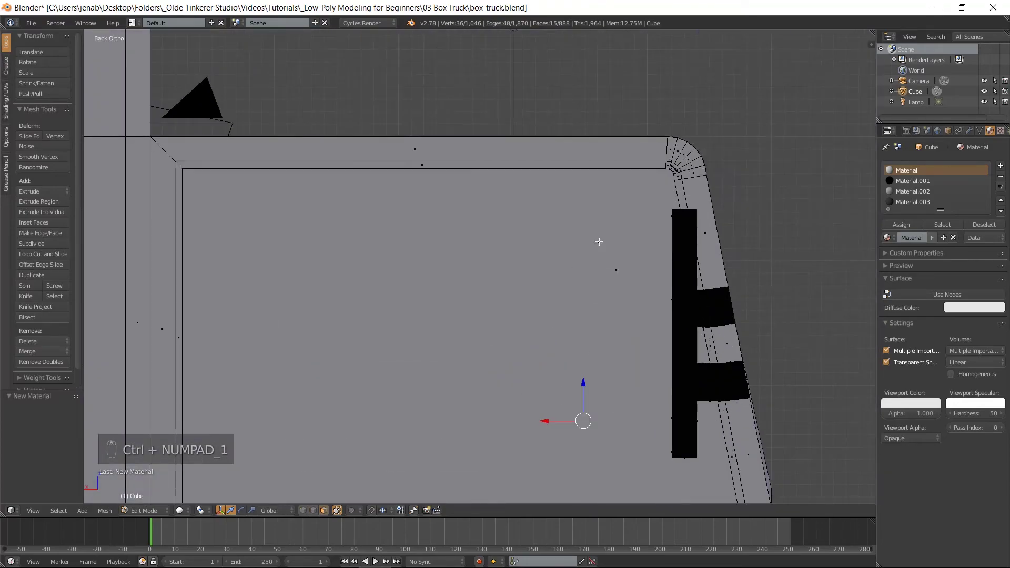
right_click(679, 182, "shift")
right_click(678, 172, "shift")
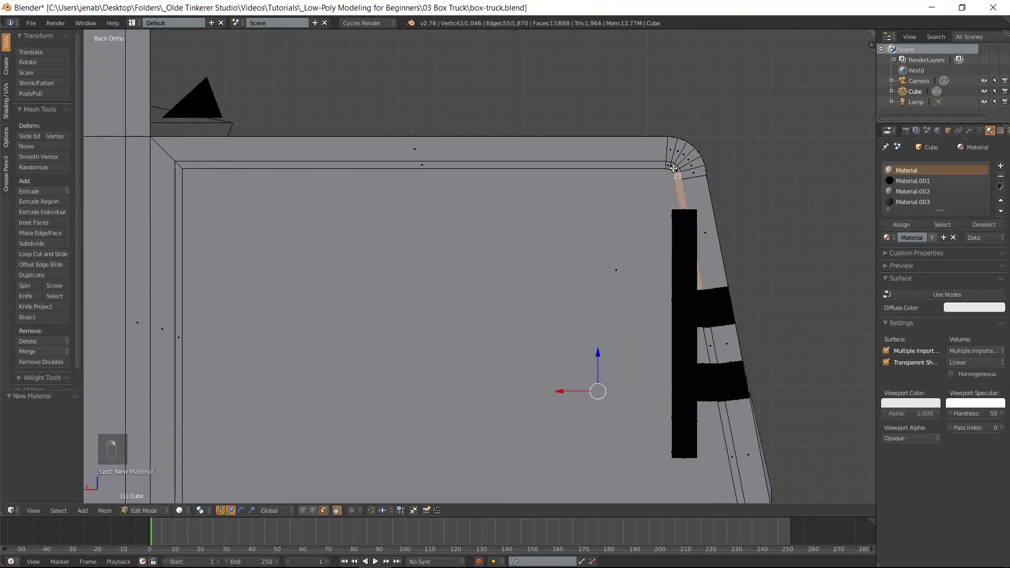
right_click(677, 167, "shift")
right_click(675, 167, "shift")
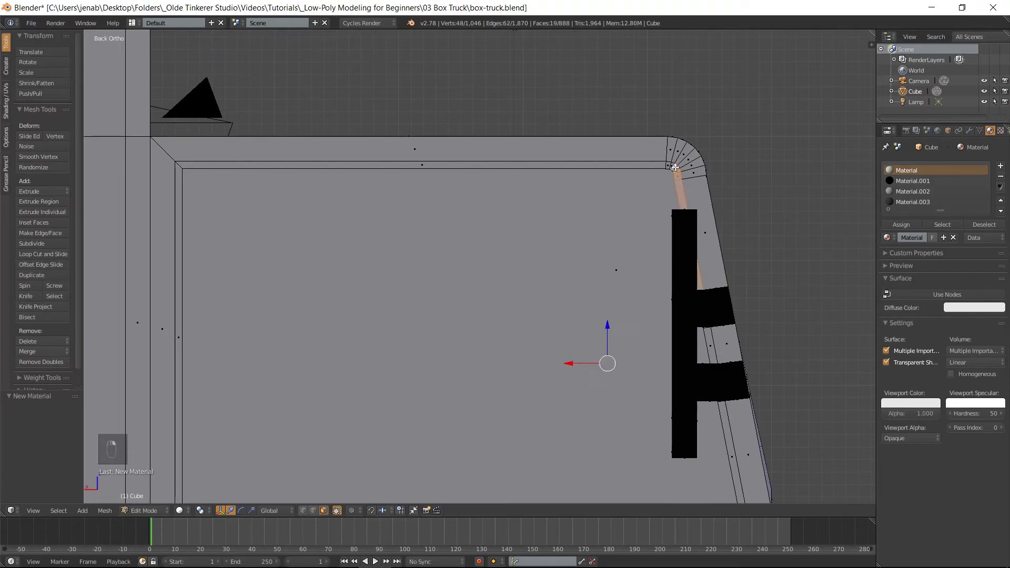
right_click(671, 165, "shift")
right_click(675, 166, "shift")
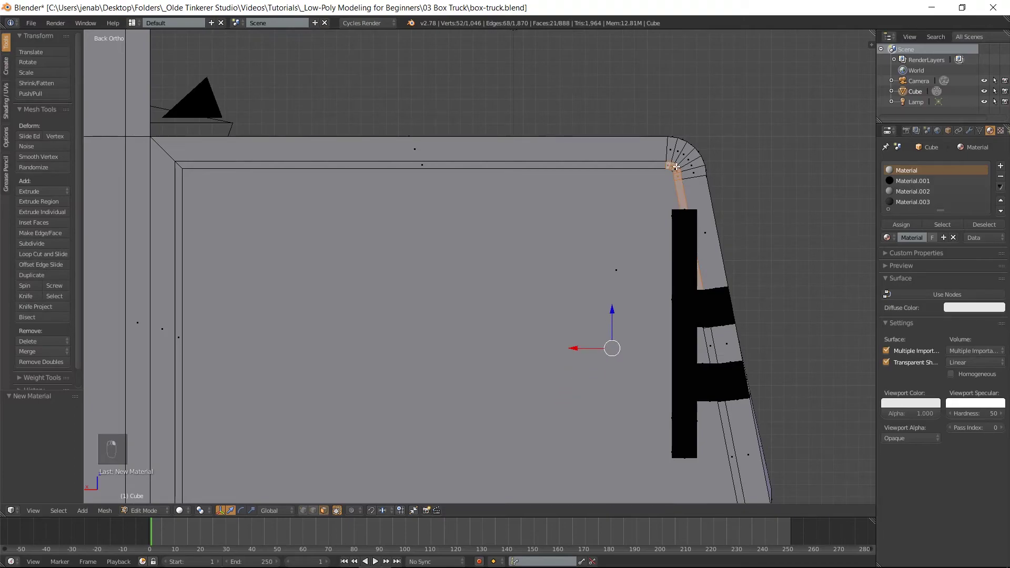
right_click(634, 165, "shift")
On the opposite cab door, add the remaining seam faces along the rear, front pillar and bottom edges, including the lower corners, to the selection
scroll(301, 243, "down", 2)
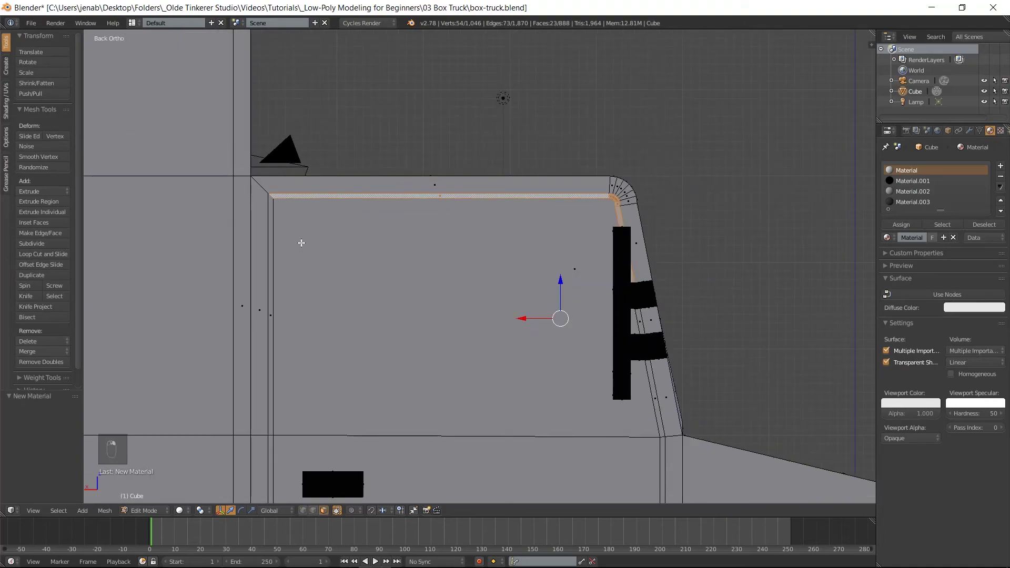
right_click(269, 262, "shift")
middle_click_drag(463, 361, 434, 128, "shift")
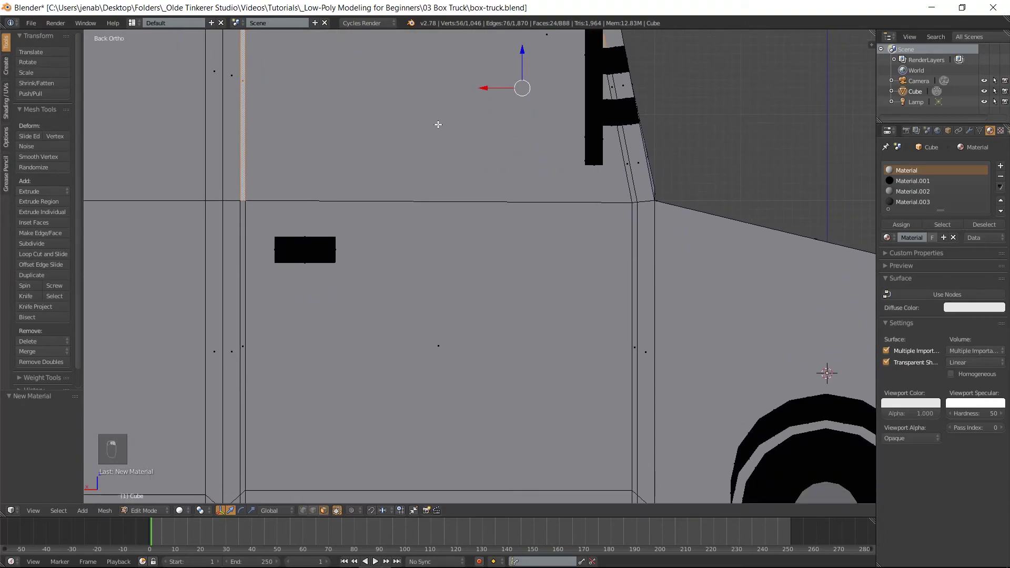
right_click(624, 151, "shift")
right_click(612, 90, "shift")
right_click(634, 219, "shift")
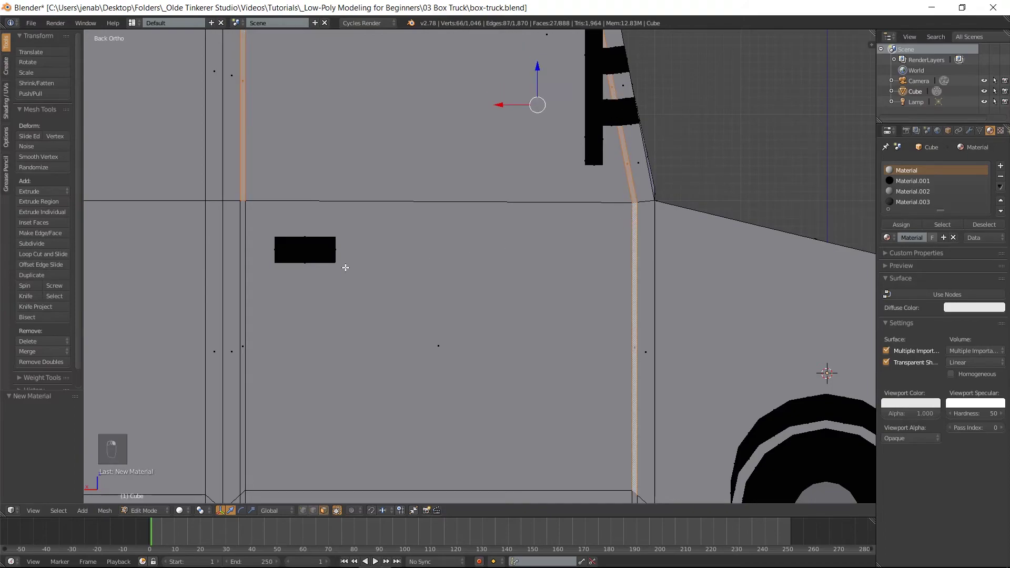
right_click(243, 272, "shift")
middle_click_drag(397, 352, 408, 269, "shift")
right_click(252, 429, "shift")
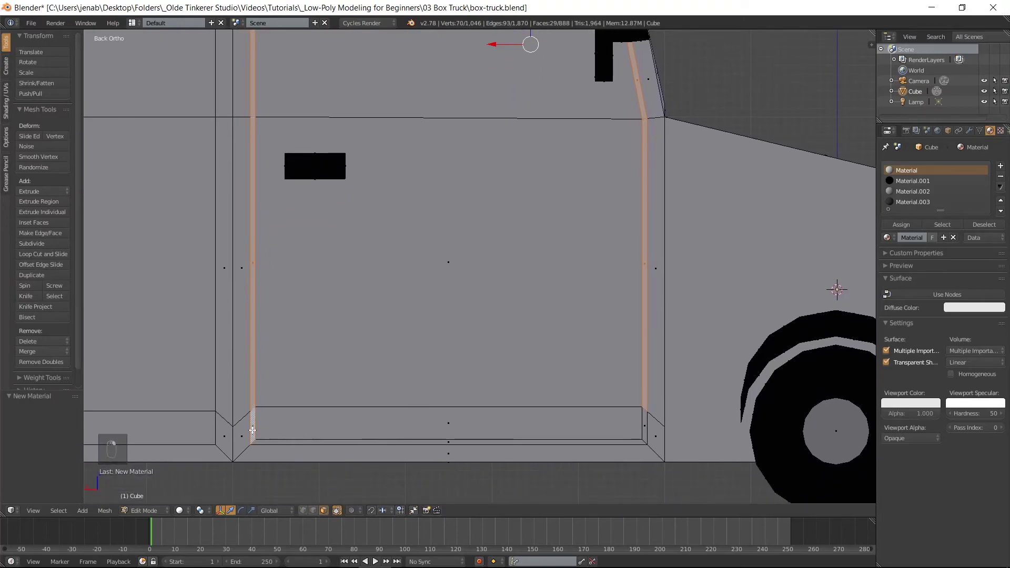
right_click(597, 442, "shift")
right_click(644, 429, "shift")
In right view, add the bottom and lower side border faces of the truck's rear panel to the selection
key("KP_3")
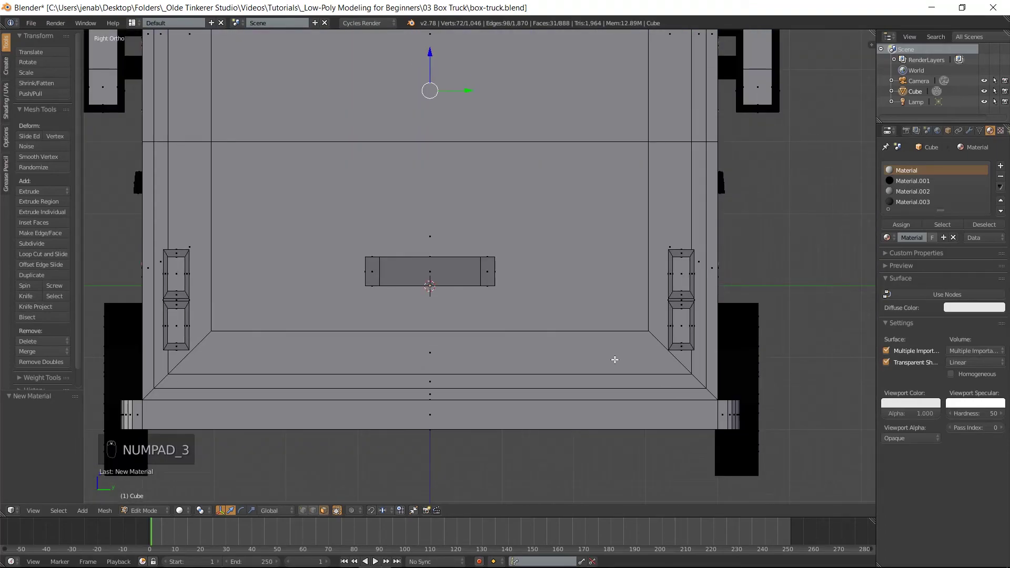
middle_click_drag(568, 302, 627, 405, "shift")
right_click(629, 437, "shift")
right_click(734, 281, "shift")
right_click(718, 153, "shift")
right_click(237, 175, "shift")
right_click(244, 277, "shift")
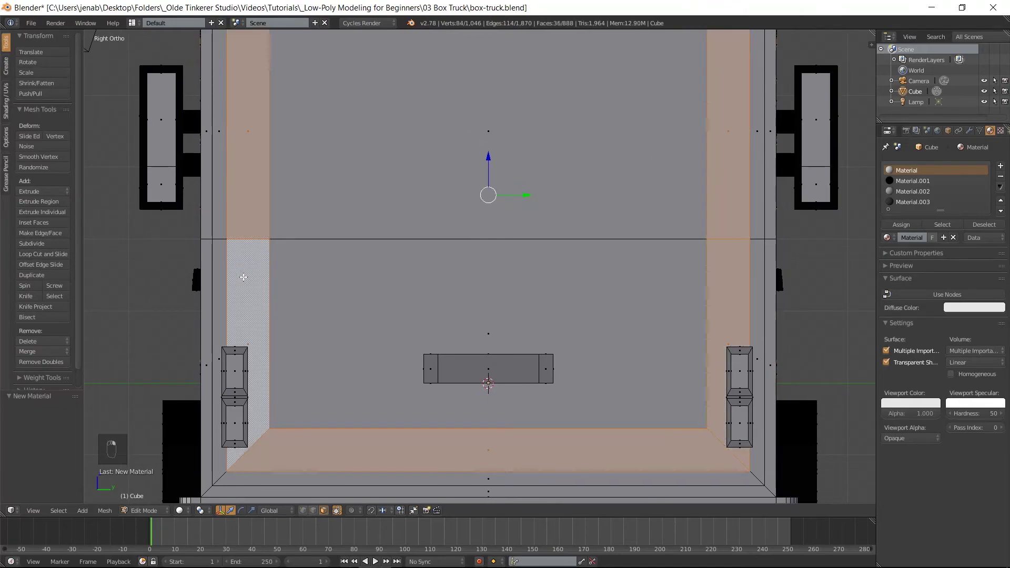
Add the upper side border faces and the top border face of the truck's rear panel to the selection
scroll(434, 238, "down", 1, "shift")
middle_click_drag(474, 136, 491, 337, "shift")
scroll(398, 197, "down", 1, "shift")
middle_click_drag(389, 205, 390, 373, "shift")
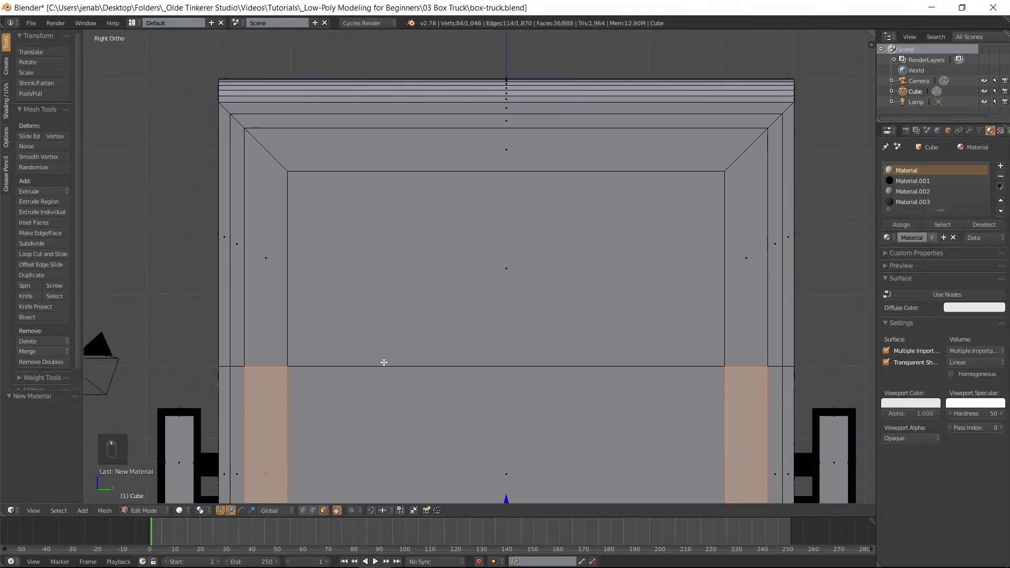
right_click(267, 247, "shift")
right_click(351, 153, "shift")
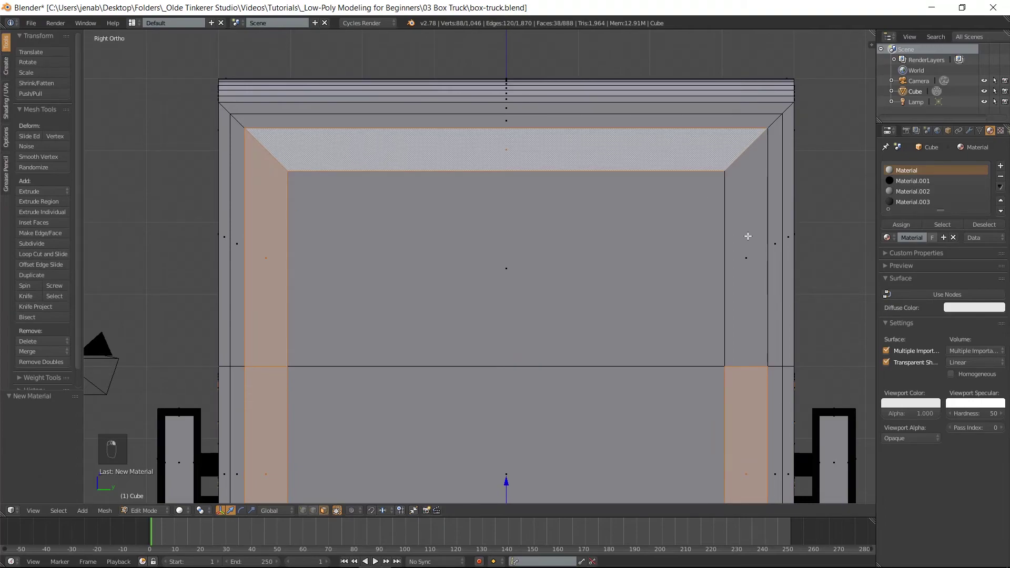
right_click(747, 236, "shift")
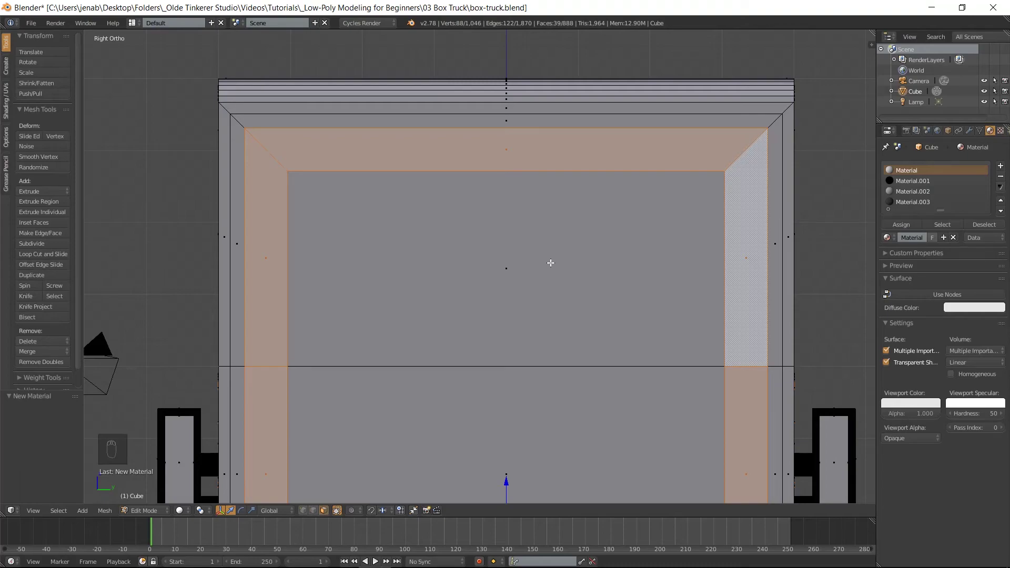
In front view, add the cargo box side's lower front corner, bottom border and front vertical border faces to the selection
scroll(551, 263, "down", 2)
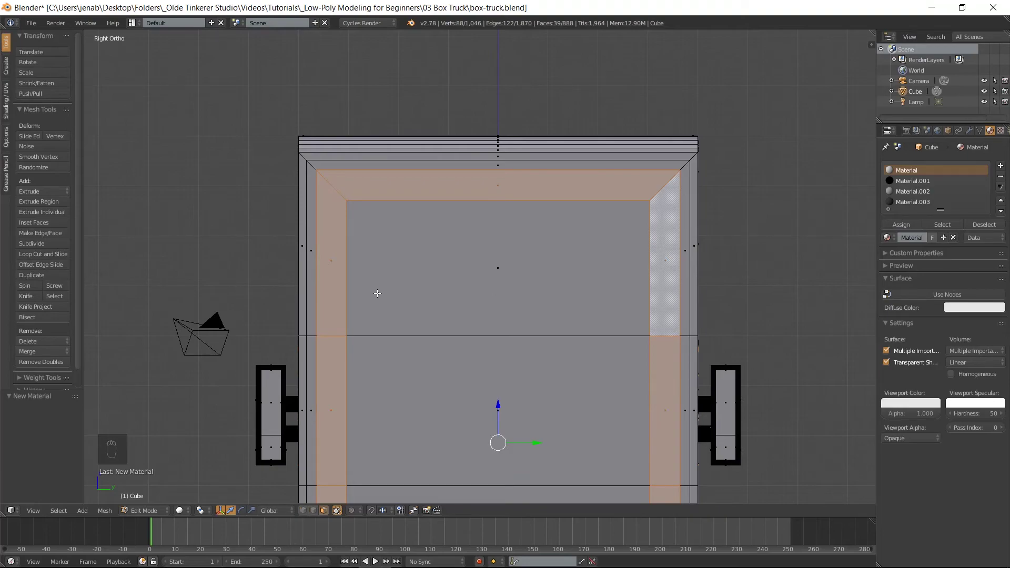
middle_click_drag(358, 291, 428, 293)
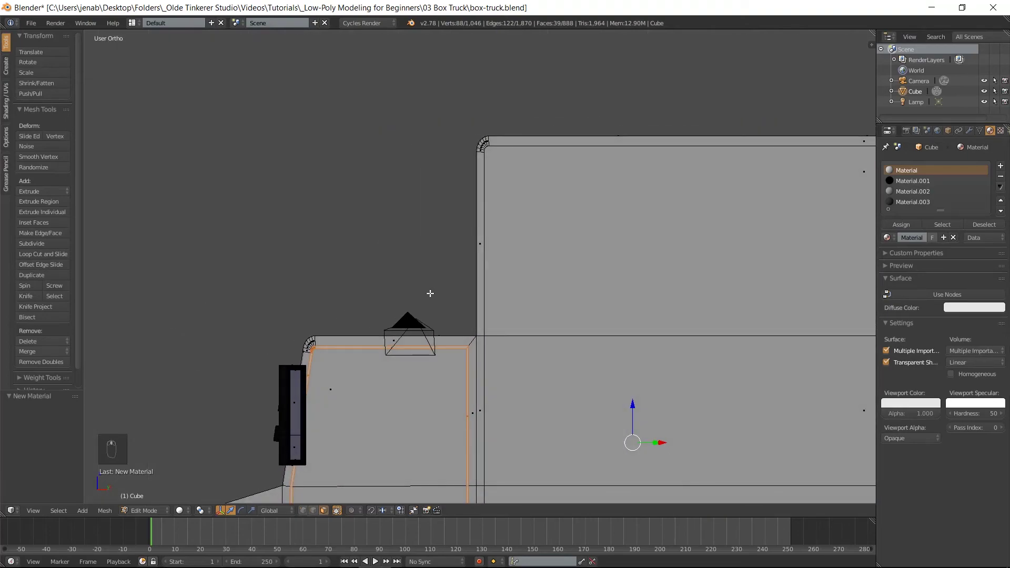
key("KP_1")
middle_click_drag(692, 296, 322, 404, "shift")
left_click(321, 403, "shift")
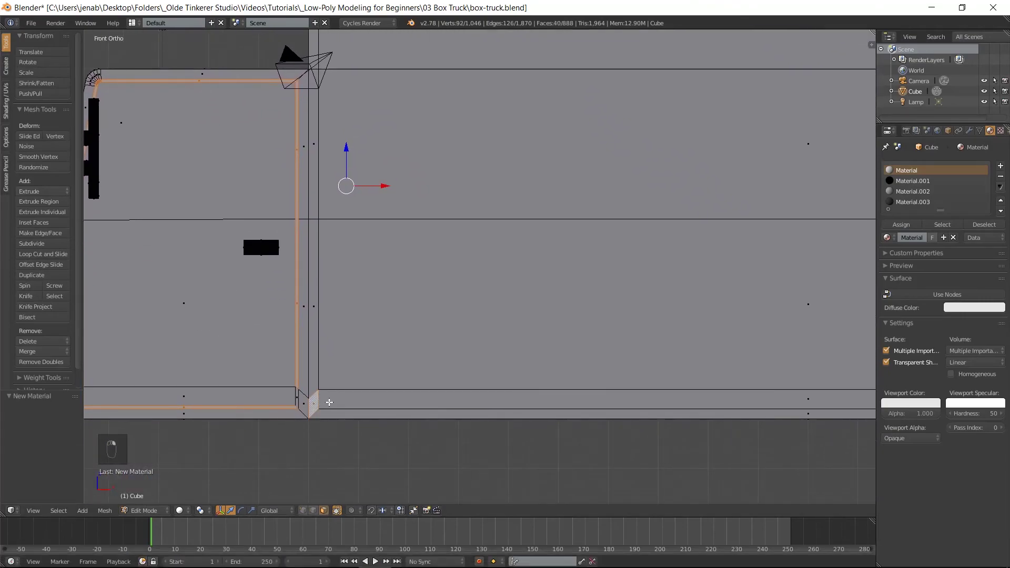
left_click(347, 401, "shift")
left_click(313, 365, "shift")
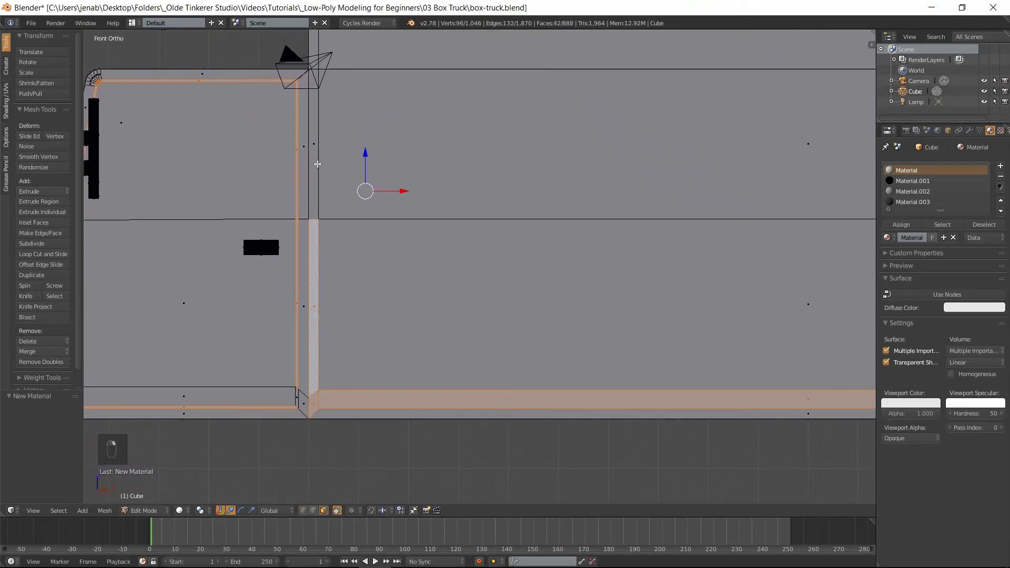
left_click(316, 163, "shift")
middle_click_drag(367, 127, 393, 467, "shift")
right_click(339, 311, "shift")
Add the small faces of the cargo box side's rounded upper front corner and its top border face to the selection
scroll(405, 275, "up", 4)
middle_click_drag(182, 205, 291, 379, "shift")
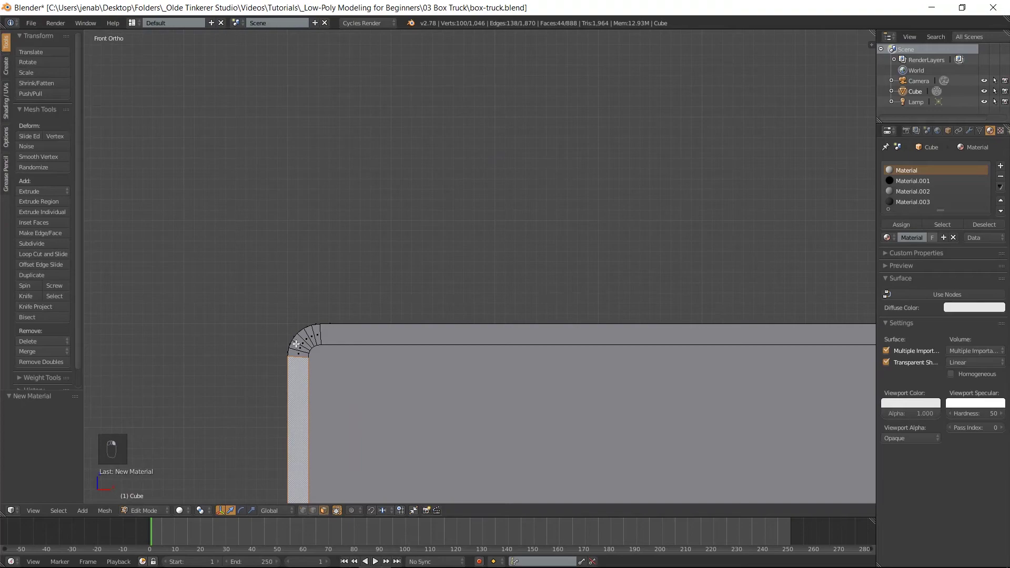
right_click(292, 355, "shift")
right_click(293, 351, "shift")
right_click(300, 338, "shift")
right_click(303, 336, "shift")
right_click(309, 333, "shift")
right_click(317, 334, "shift")
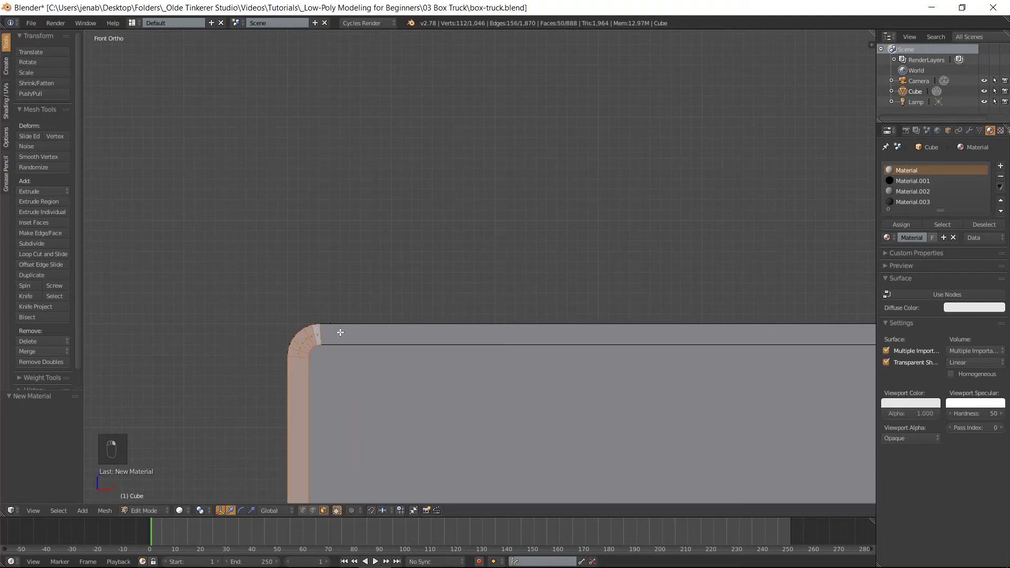
right_click(338, 335, "shift")
Add the small faces of the cargo box side's rounded upper rear corner and the upper rear vertical border face to the selection
scroll(689, 339, "down", 3, "ctrl")
scroll(688, 339, "up", 5, "ctrl")
scroll(735, 329, "down", 3, "shift")
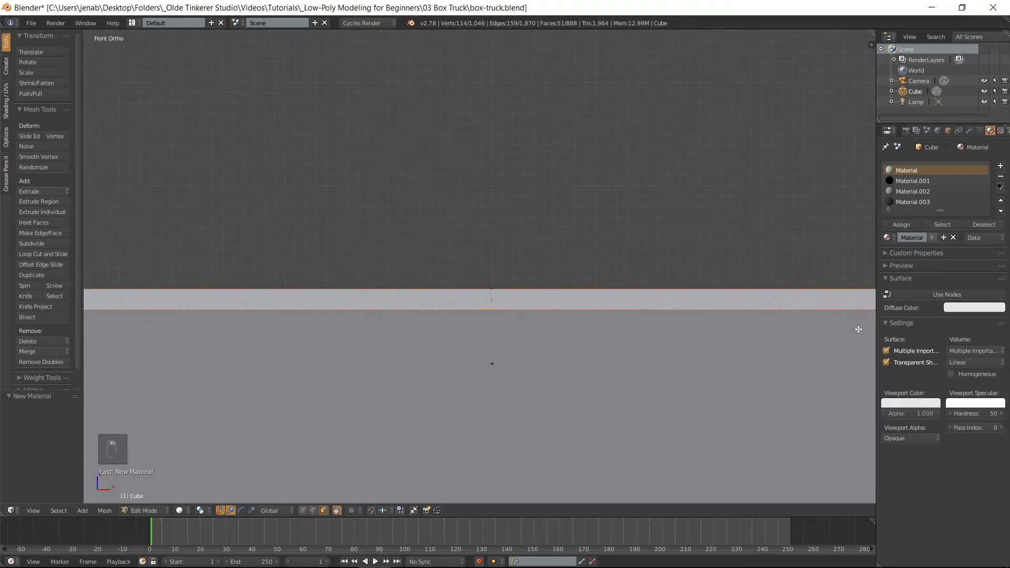
scroll(626, 295, "up", 4, "ctrl")
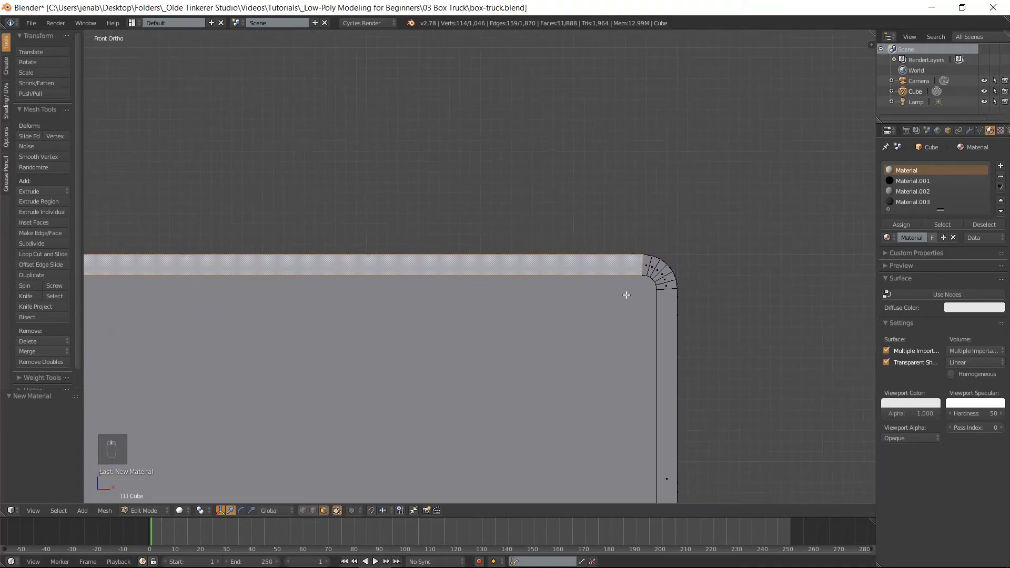
right_click(647, 271, "shift")
right_click(653, 270, "shift")
right_click(659, 270, "shift")
right_click(660, 271, "shift")
right_click(661, 269, "shift")
right_click(663, 274, "shift")
right_click(667, 278, "shift")
right_click(670, 283, "shift")
right_click(671, 310, "shift")
Add the cargo box side's lower rear vertical border faces and the small lower rear corner face to the selection
scroll(670, 388, "down", 2)
middle_click_drag(642, 383, 649, 175, "shift")
right_click(639, 428, "shift")
middle_click_drag(639, 428, 662, 182, "shift")
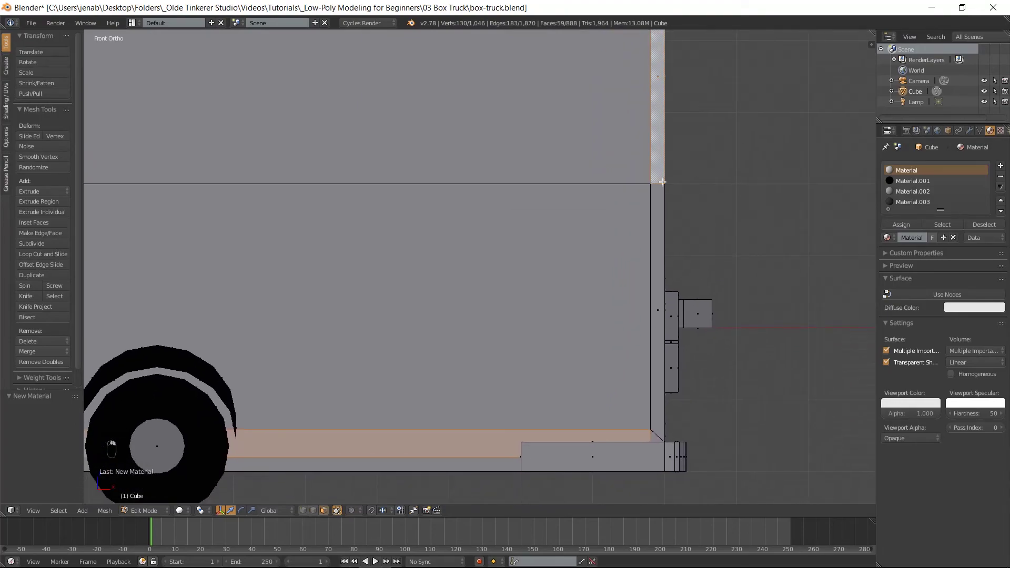
right_click(656, 277, "shift")
right_click(657, 436, "shift")
In back view, add the opposite cargo box side's lower rear corner, bottom and rear vertical border faces to the selection
key("ctrl+KP_1")
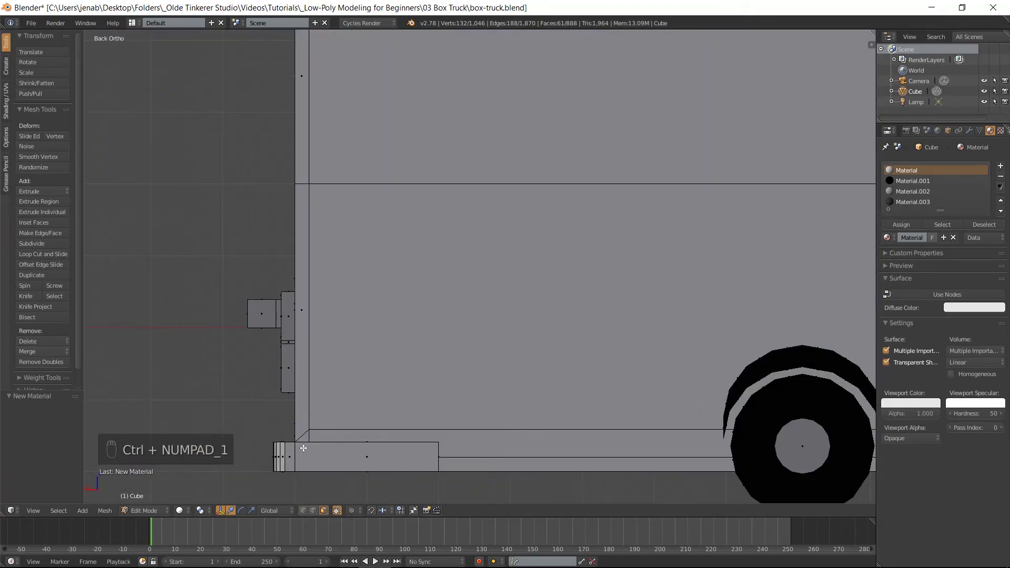
right_click(303, 439, "shift")
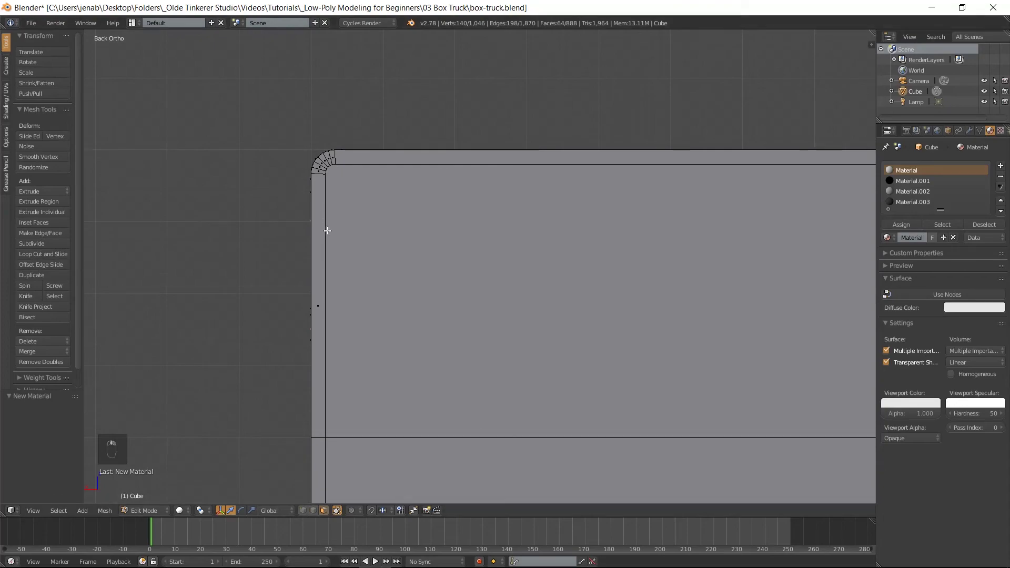
right_click(318, 229, "shift")
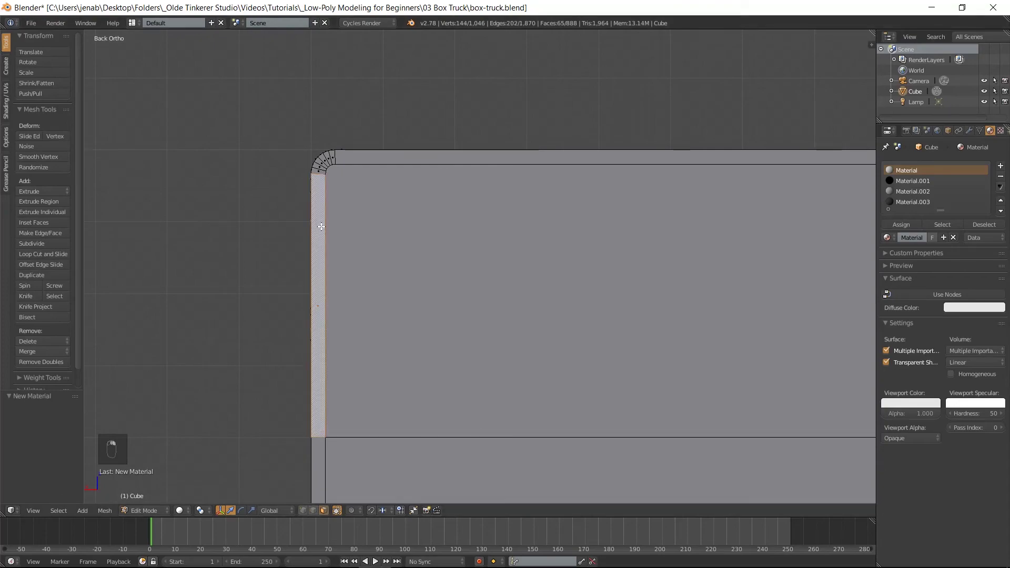
On this opposite cargo box side, add the rounded upper rear corner's small faces and the top border face to the selection
scroll(370, 182, "up", 1)
middle_click_drag(314, 164, 253, 303, "shift")
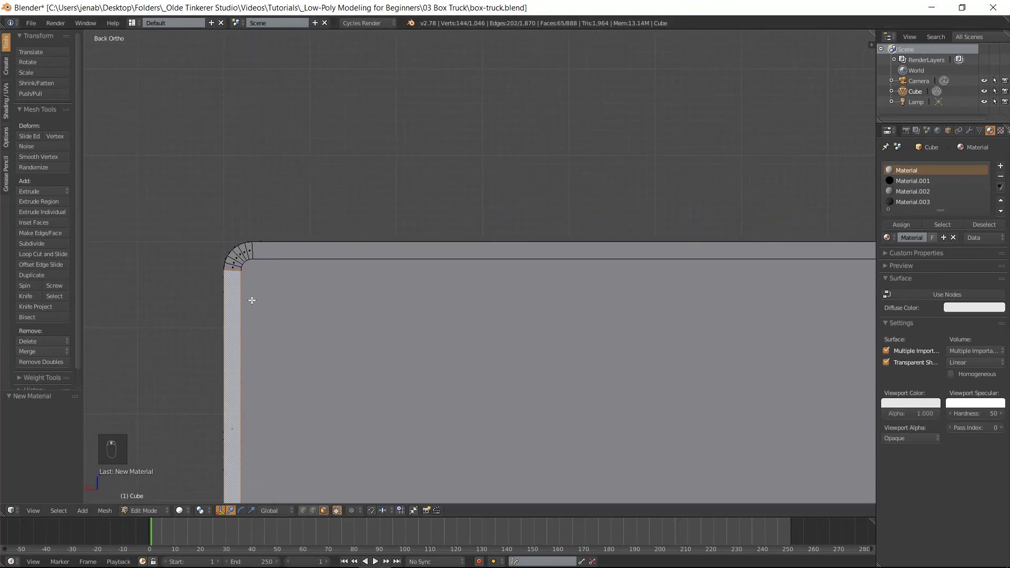
right_click(233, 266, "shift")
right_click(235, 261, "shift")
right_click(238, 255, "shift")
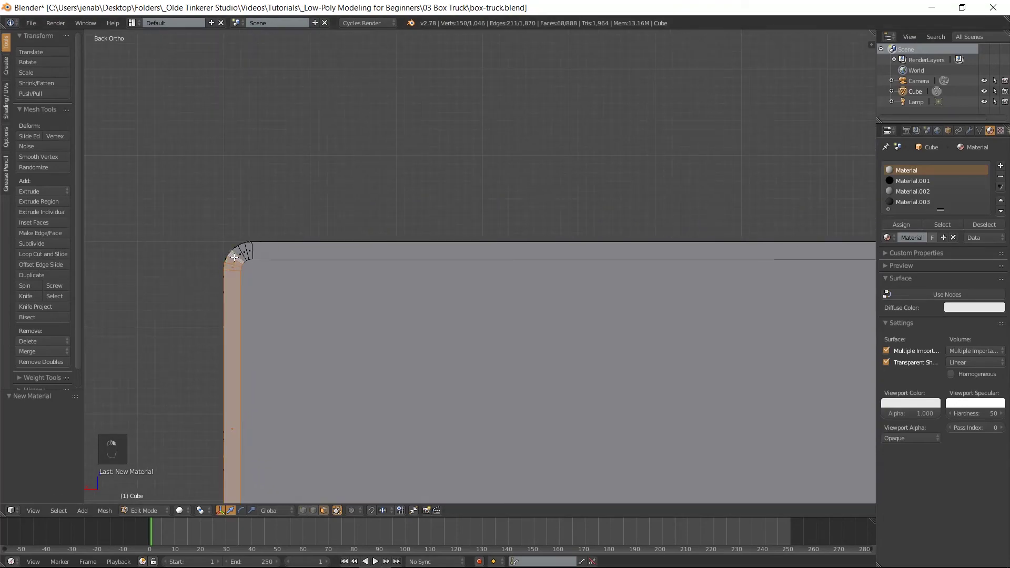
right_click(242, 251, "shift")
right_click(245, 248, "shift")
right_click(248, 246, "shift")
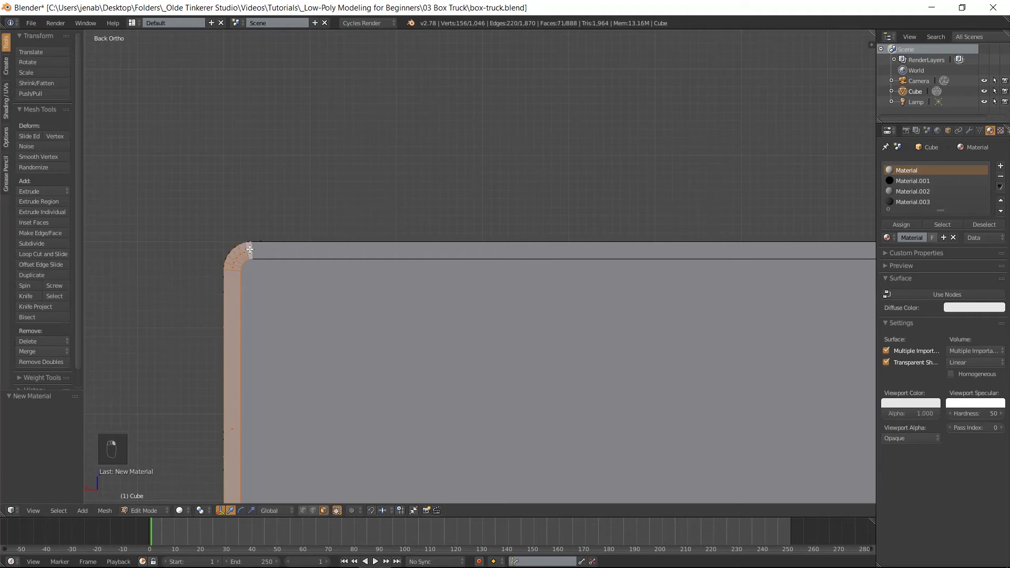
right_click(267, 251, "shift")
On the same side, add the rounded upper front corner's small faces and the upper front vertical border face to the selection
middle_click_drag(804, 266, 636, 225, "shift")
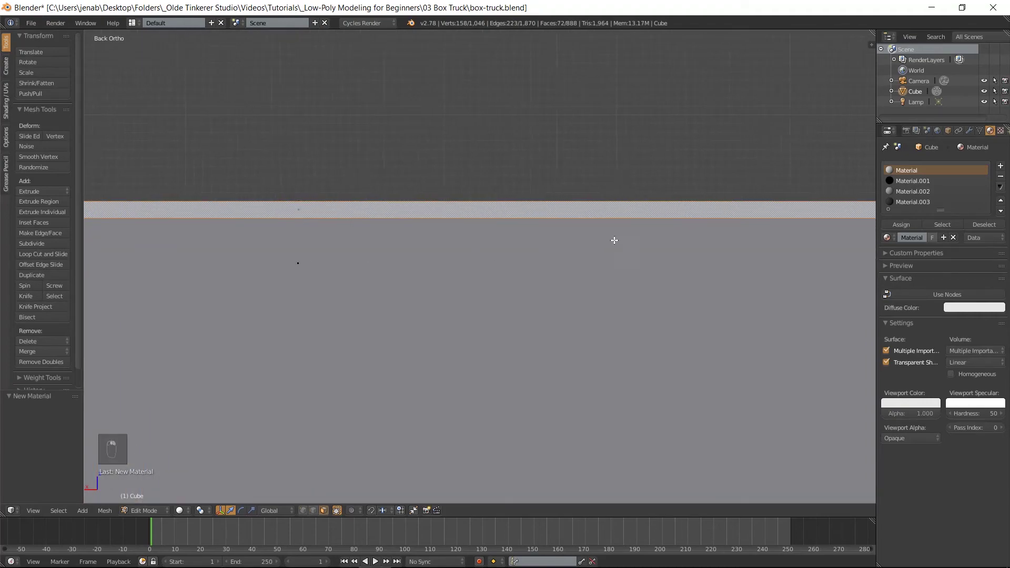
middle_click_drag(843, 229, 551, 233, "shift")
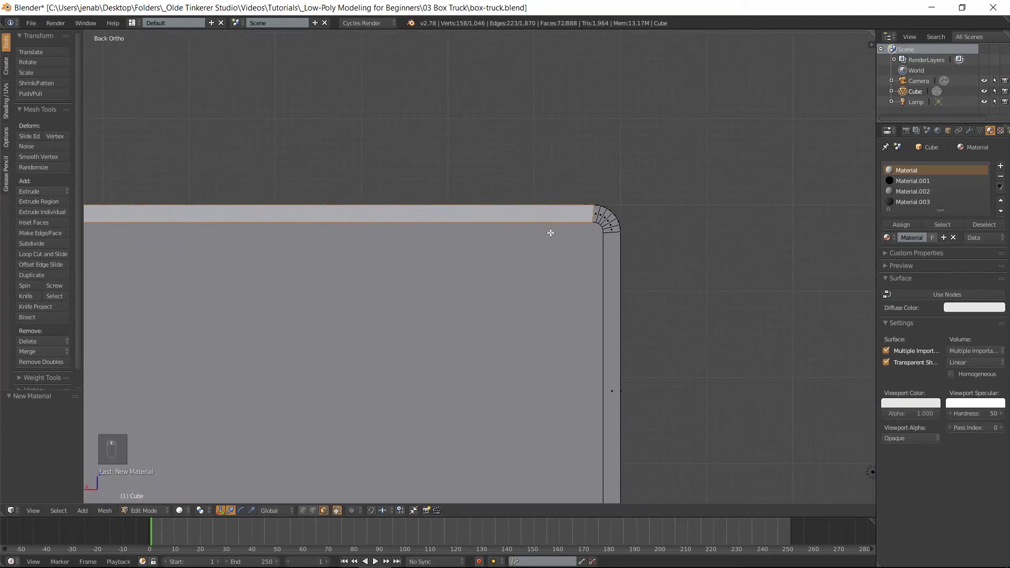
right_click(596, 214, "shift")
right_click(604, 217, "shift")
right_click(608, 219, "shift")
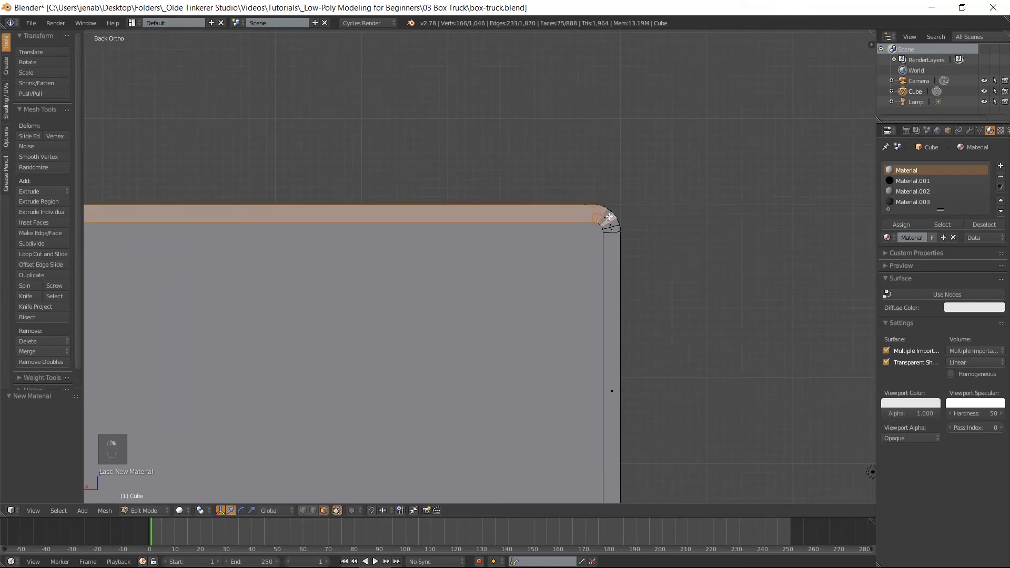
right_click(610, 218, "shift")
right_click(612, 224, "shift")
right_click(614, 230, "shift")
right_click(614, 257, "shift")
Add the remaining front vertical border faces and the lower front corner face of this cargo box side to the selection
middle_click_drag(593, 343, 646, 443, "shift")
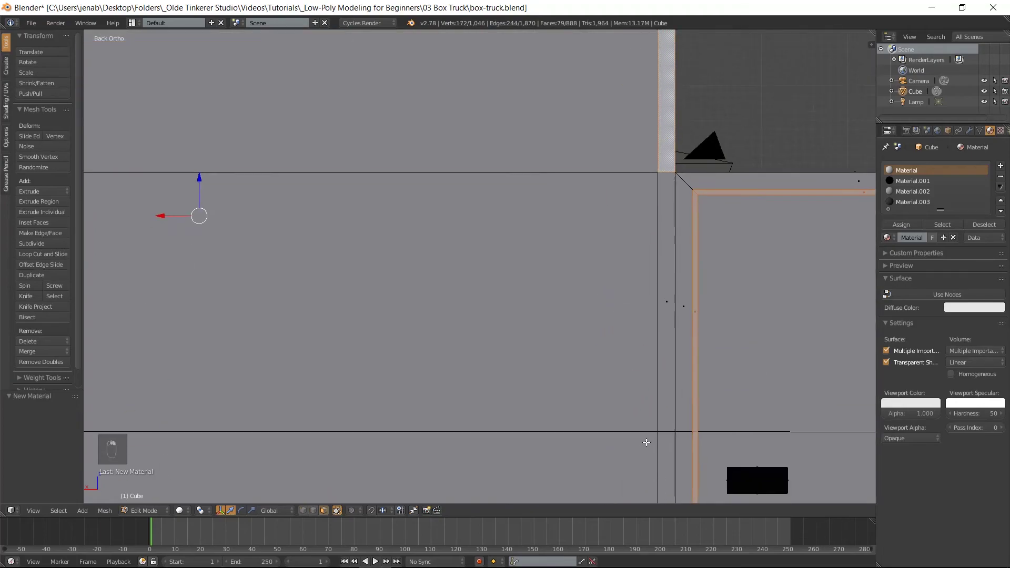
middle_click_drag(605, 388, 651, 215, "shift")
right_click(673, 185, "shift")
right_click(678, 296, "shift")
middle_click_drag(645, 408, 629, 202, "shift")
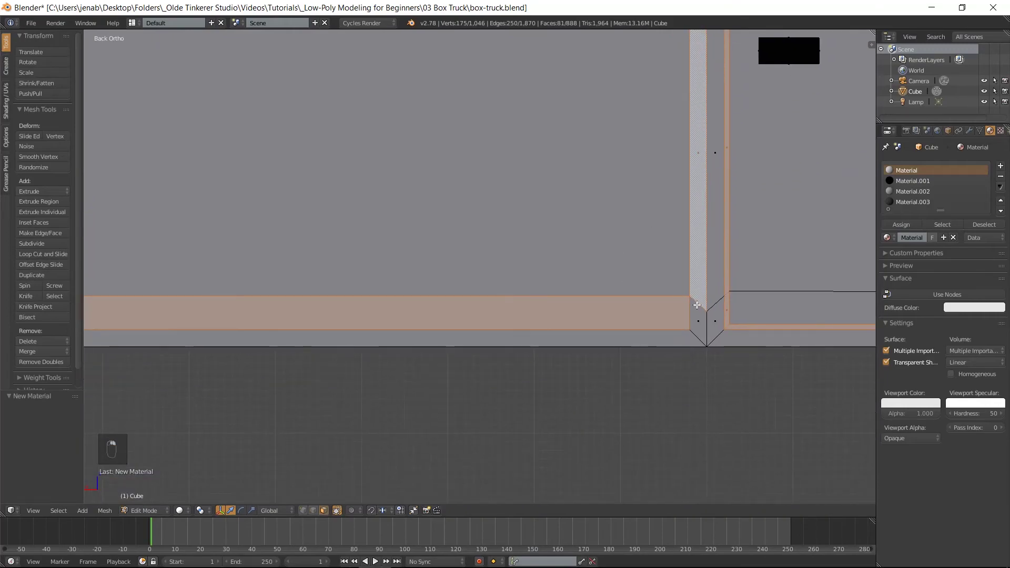
right_click(697, 322, "shift")
In top view, add the border faces along the front, both long sides and the rear of the cargo box roof to the selection
scroll(442, 206, "down", 2)
key("KP_7")
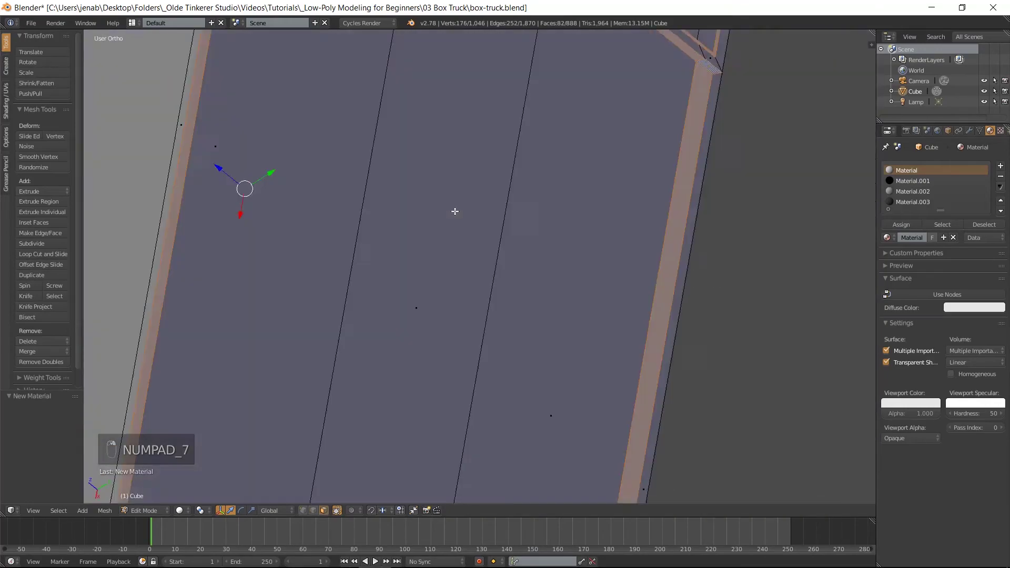
right_click(349, 228, "shift")
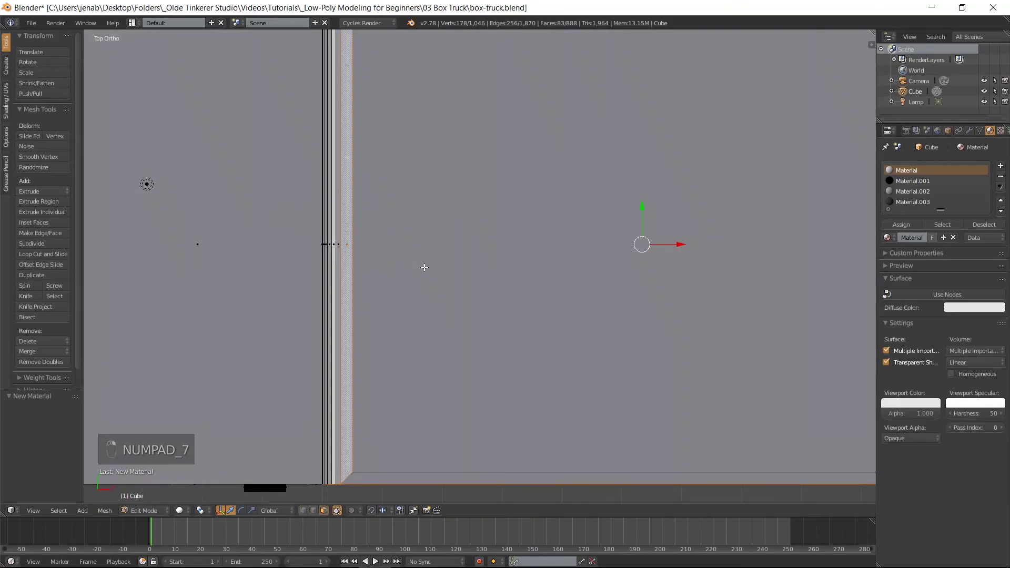
right_click(602, 271, "shift")
middle_click_drag(602, 271, 419, 429, "shift")
right_click(478, 191, "shift")
middle_click_drag(719, 334, 309, 277, "shift")
scroll(600, 271, "up", 5, "ctrl")
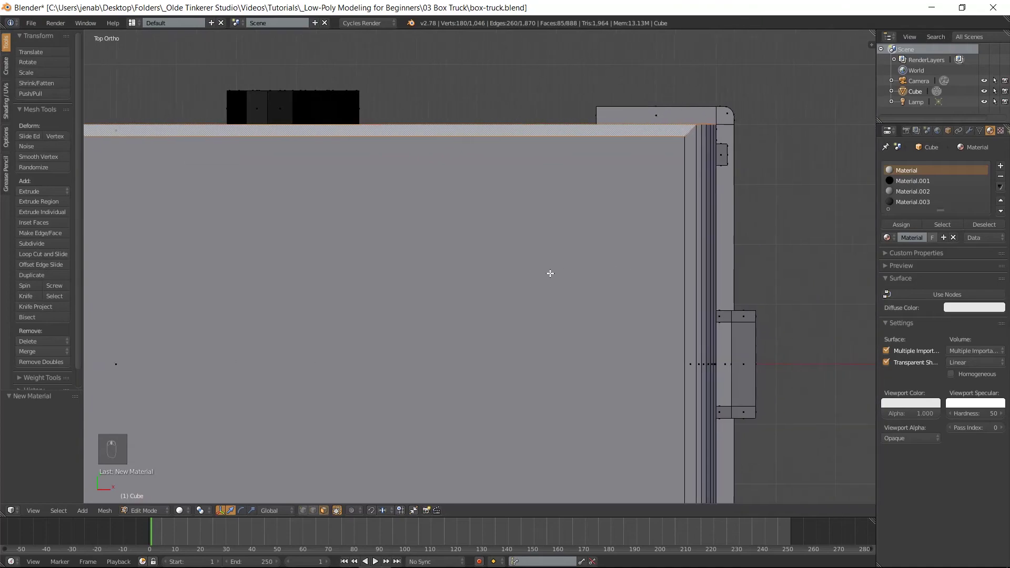
right_click(558, 265, "shift")
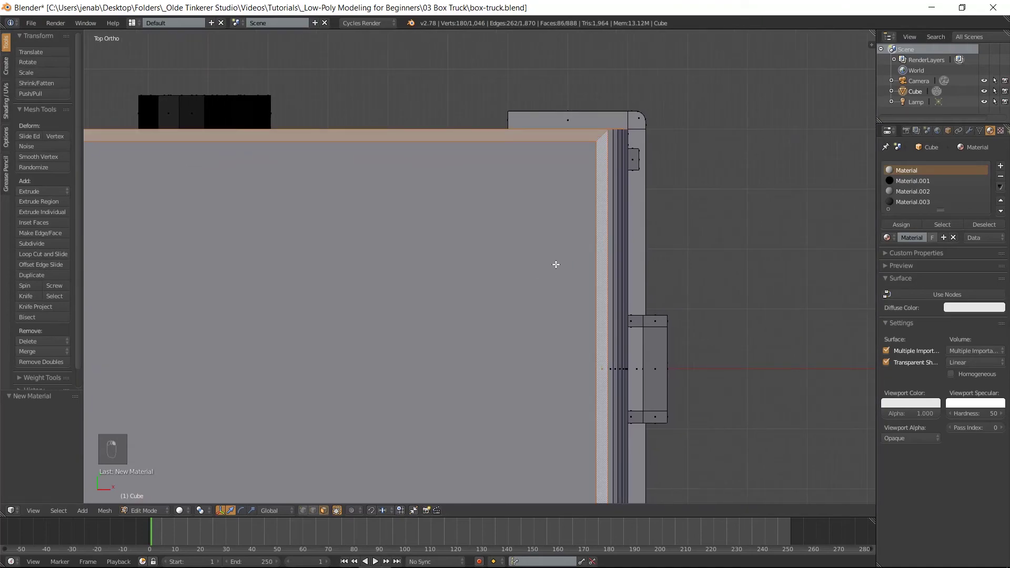
scroll(544, 258, "down", 2)
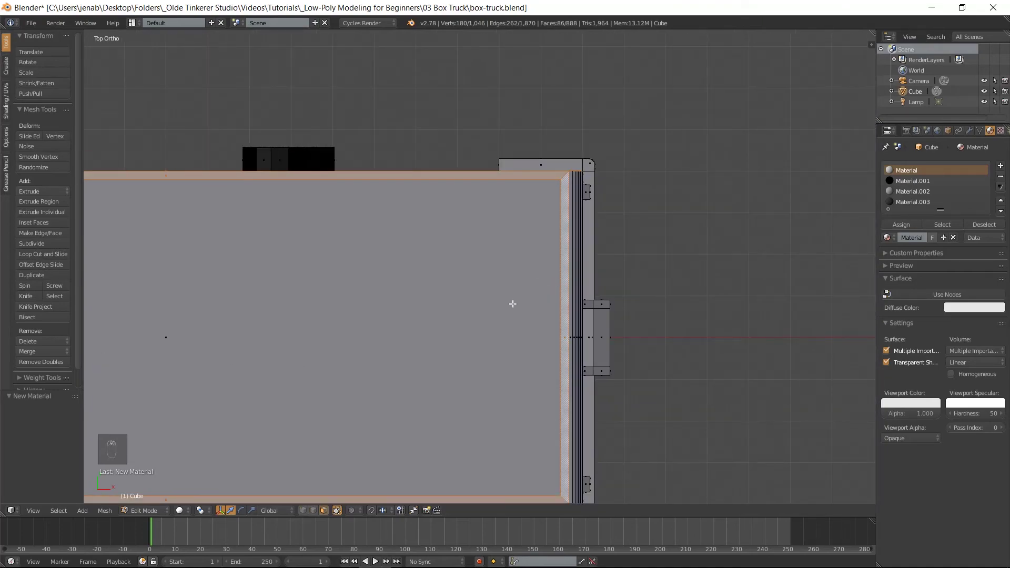
middle_click_drag(500, 307, 442, 331, "shift")
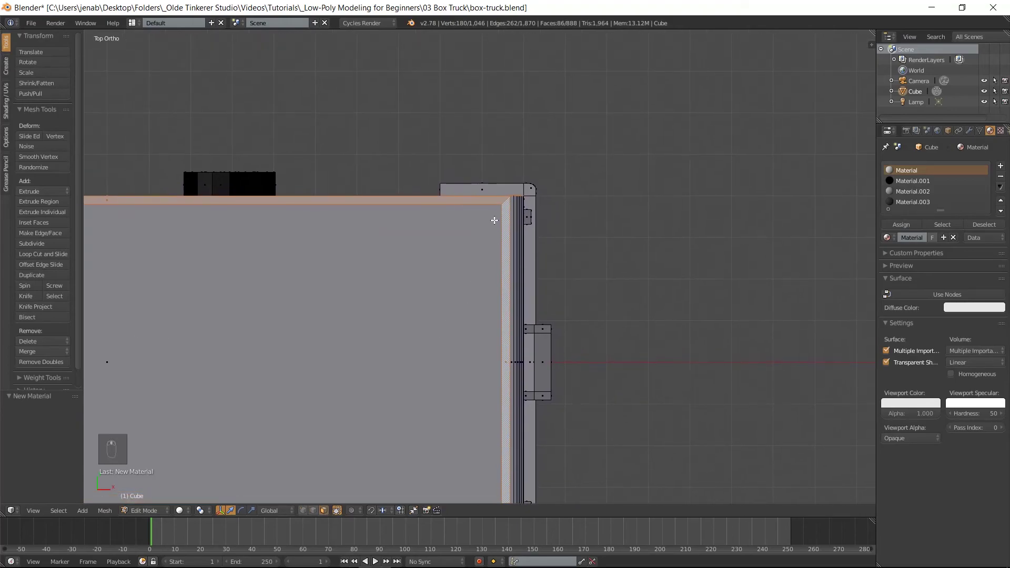
In top view, add the rear bumper's top faces, including its side returns and rounded corners, to the selection
right_click(499, 191, "shift")
right_click(529, 188, "shift")
right_click(529, 262, "shift")
middle_click_drag(528, 262, 596, 53, "shift")
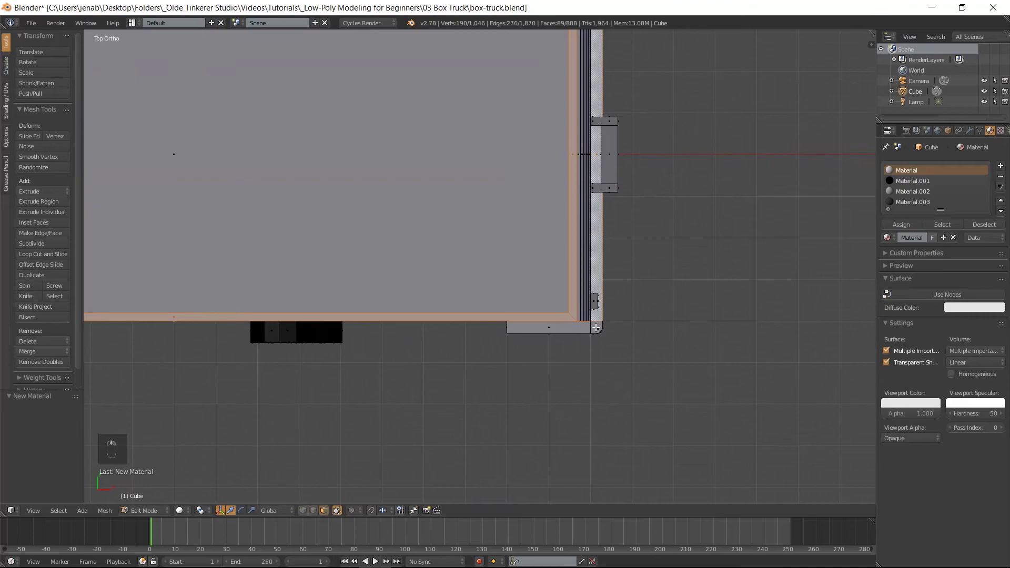
right_click(571, 329, "shift")
Add the front bumper's top faces, including its side returns and rounded corners, to the selection
middle_click_drag(126, 281, 531, 264, "shift")
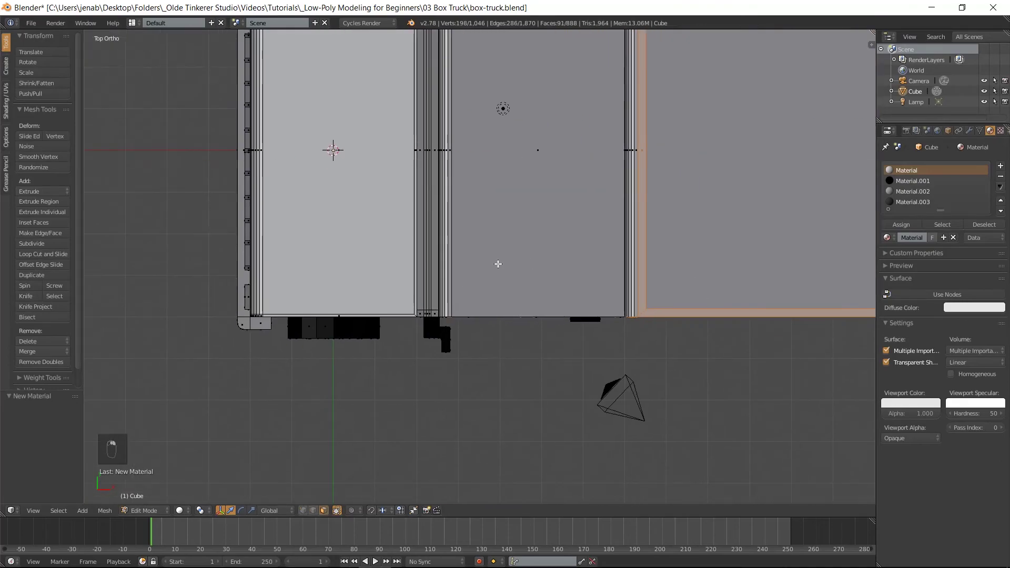
middle_click_drag(341, 256, 476, 362, "shift")
right_click(392, 432, "shift")
right_click(375, 427, "shift")
right_click(380, 396, "shift")
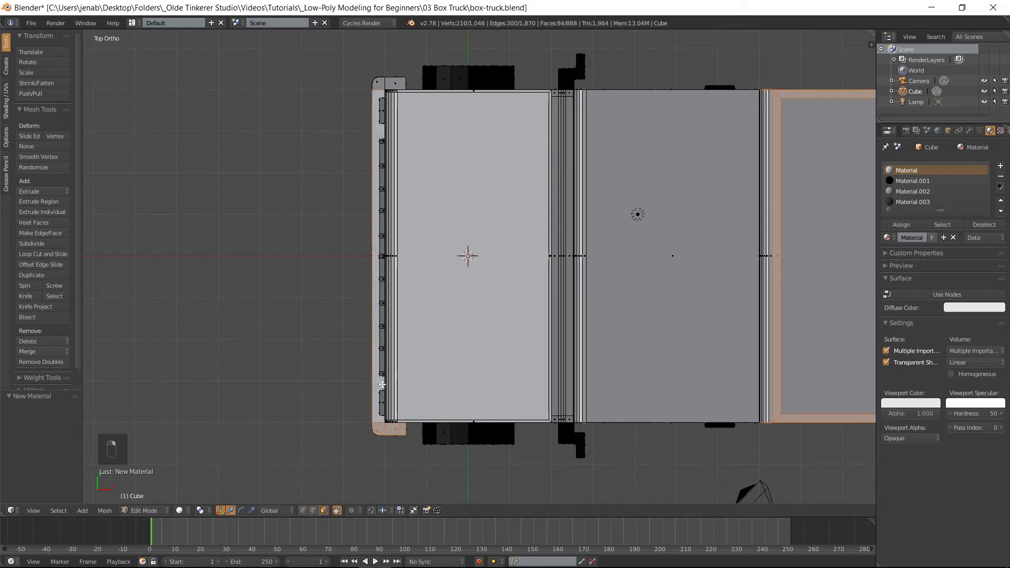
right_click(393, 80, "shift")
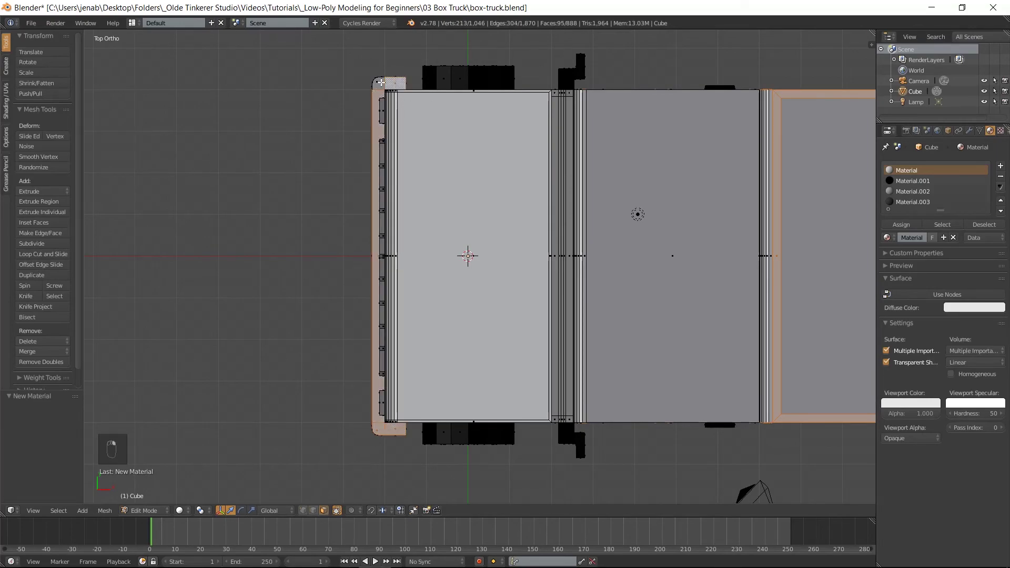
In front view, add the front bumper's side face and the first narrow faces of its rounded corner to the selection
key("KP_1")
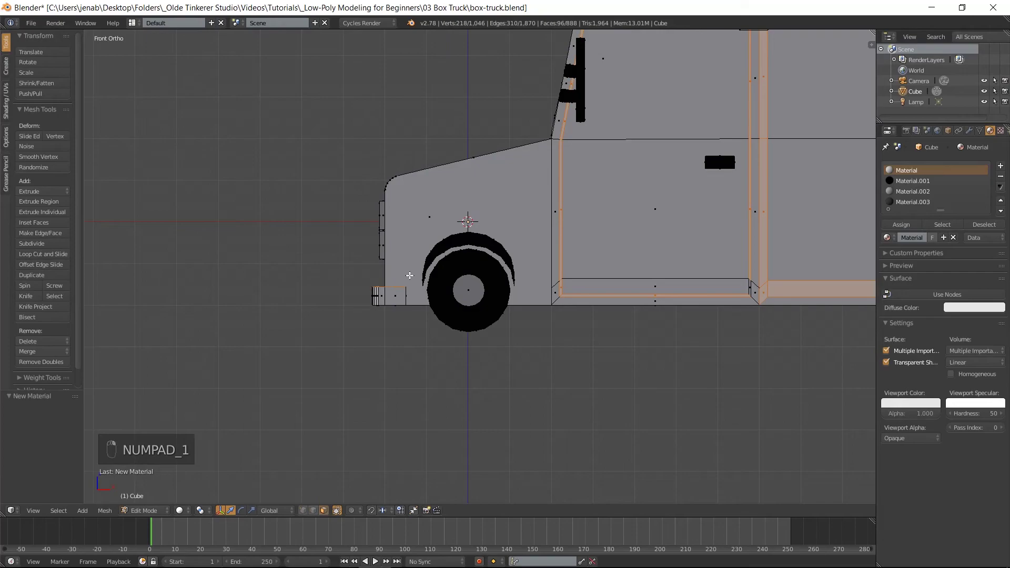
scroll(421, 270, "up", 4)
right_click(292, 331, "shift")
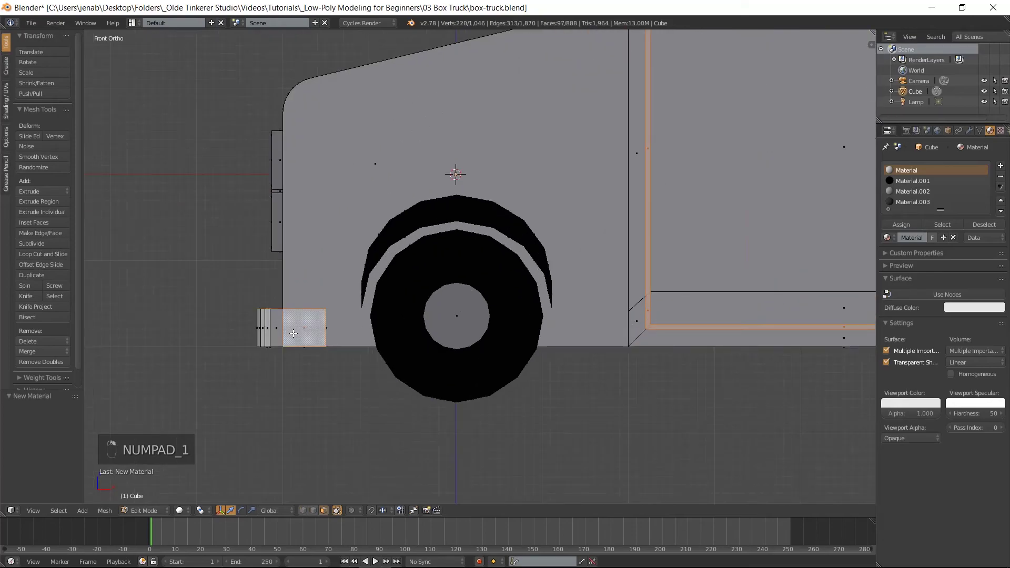
mouse_move(302, 372)
middle_mouse_down("shift")
mouse_move(311, 341)
mouse_move(334, 354)
mouse_move(318, 359)
middle_mouse_up("shift")
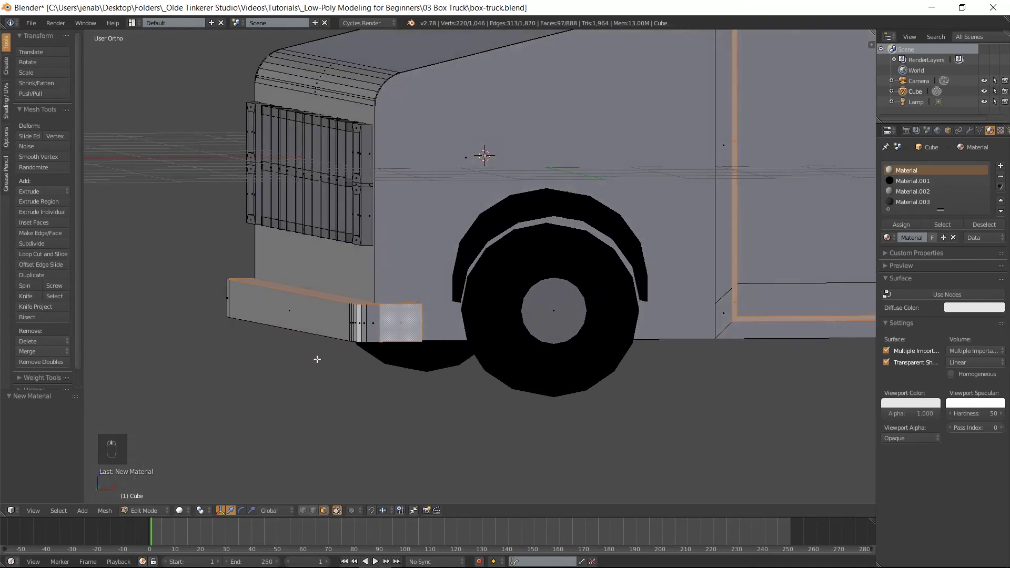
right_click(395, 326, "shift")
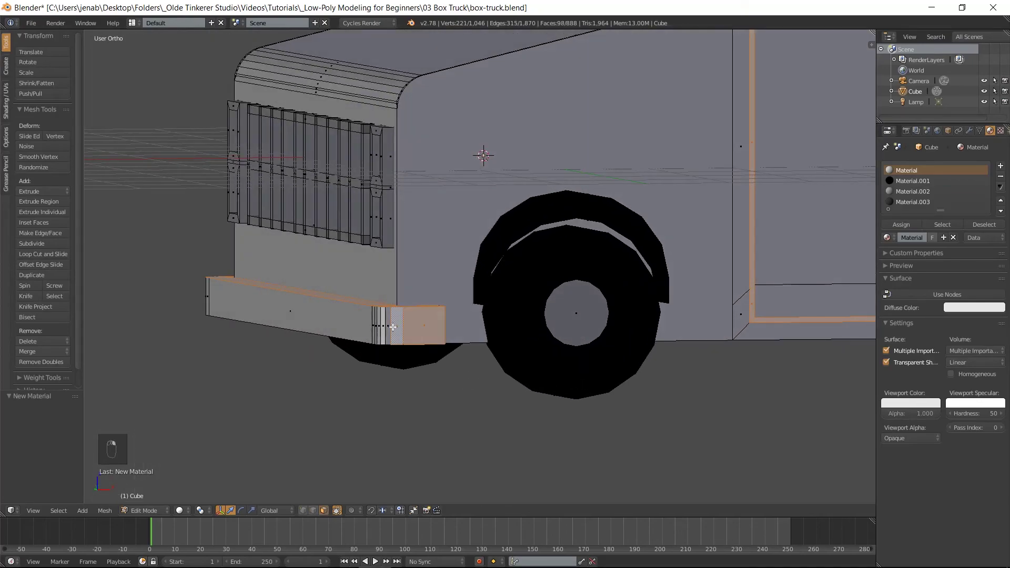
right_click(388, 330, "shift")
right_click(383, 331, "shift")
Add the remaining narrow faces of this rounded corner and the front bumper's long front face to the selection
middle_click_drag(383, 330, 410, 371)
right_click(612, 374, "shift")
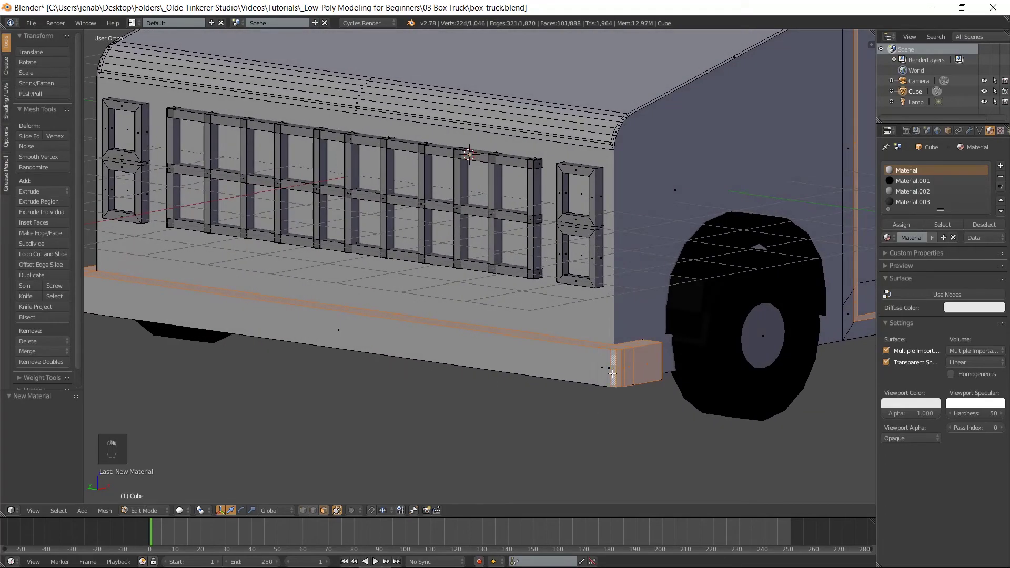
right_click(609, 370, "shift")
right_click(601, 369, "shift")
right_click(557, 365, "shift")
At the opposite end of the front bumper, add the side face and all narrow rounded corner faces to the selection
middle_click_drag(244, 367, 402, 378)
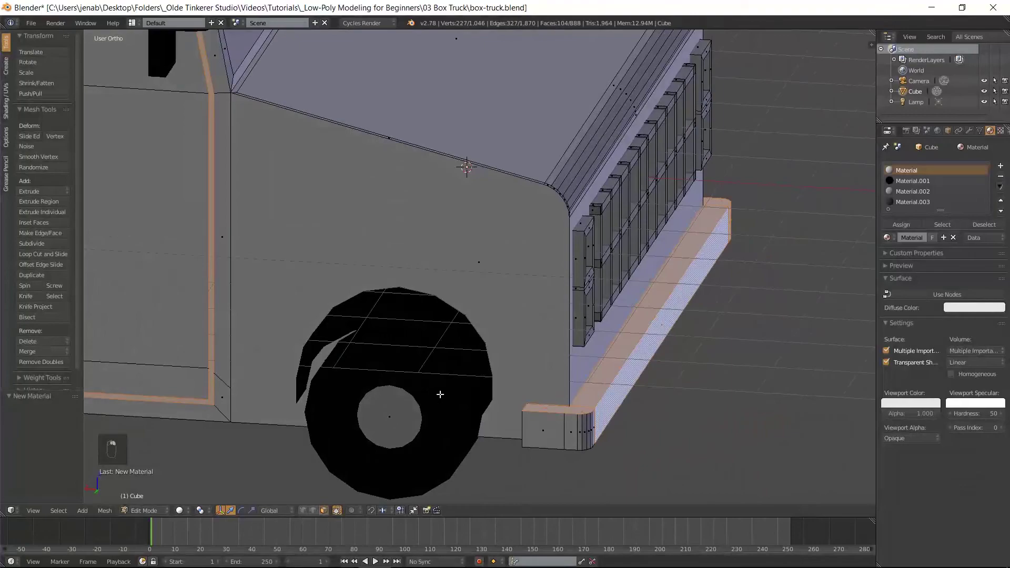
right_click(531, 434, "shift")
right_click(569, 434, "shift")
middle_click_drag(537, 433, 492, 424)
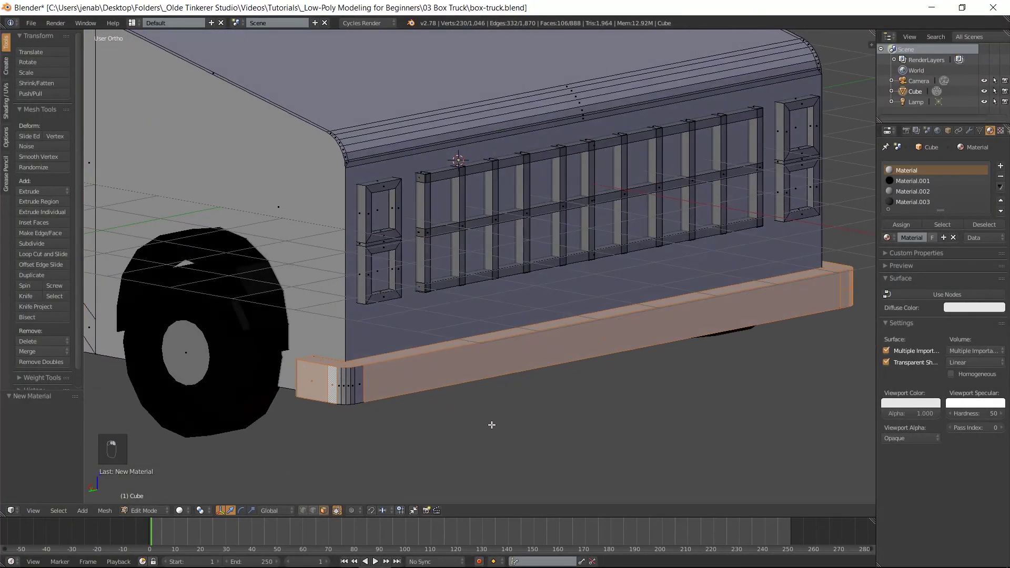
right_click(358, 384, "shift")
right_click(353, 386, "shift")
right_click(345, 387, "shift")
right_click(341, 388, "shift")
right_click(340, 389, "shift")
Add the front bumper's underside faces, from one side return across to the other, to the selection
middle_click_drag(441, 420, 444, 336)
right_click(359, 120, "shift")
right_click(377, 110, "shift")
right_click(421, 135, "shift")
right_click(833, 402, "shift")
right_click(805, 416, "shift")
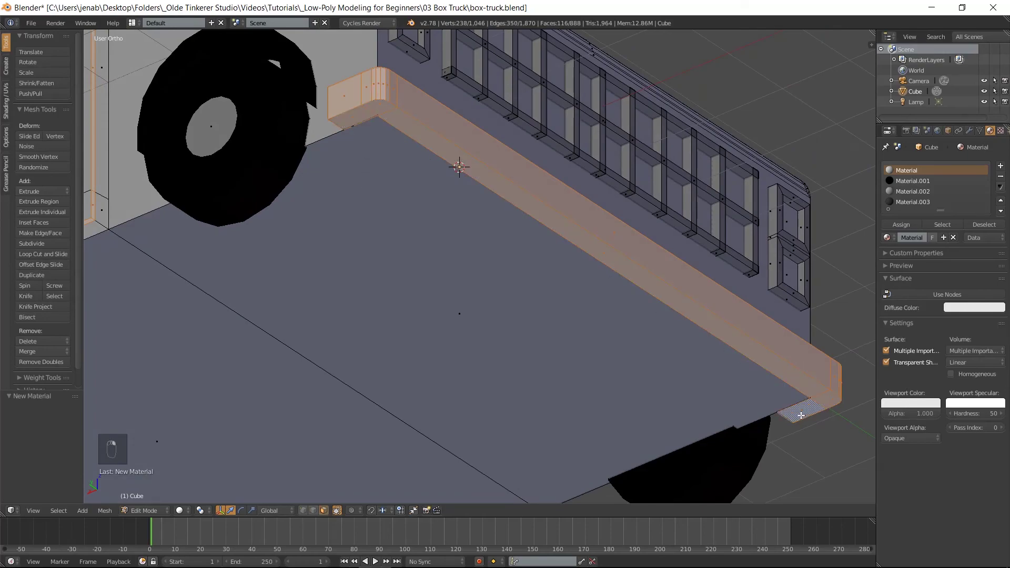
On the rear bumper's underside, add one side return, its corner face and the long strip to the selection
middle_click_drag(146, 413, 247, 431)
scroll(289, 400, "down", 3)
middle_click_drag(288, 399, 509, 298, "shift")
scroll(316, 387, "up", 1)
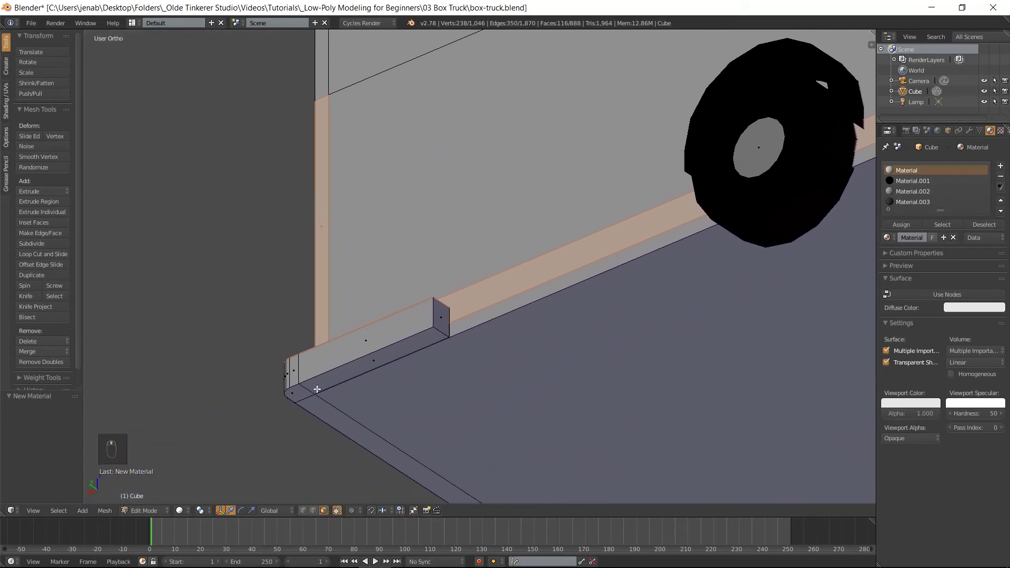
right_click(326, 382, "shift")
right_click(295, 393, "shift")
right_click(344, 421, "shift")
Add the rear bumper's other underside corner and side return, plus the end faces of both side returns, to the selection
middle_click_drag(546, 467, 361, 201, "shift")
right_click(568, 417, "shift")
right_click(612, 393, "shift")
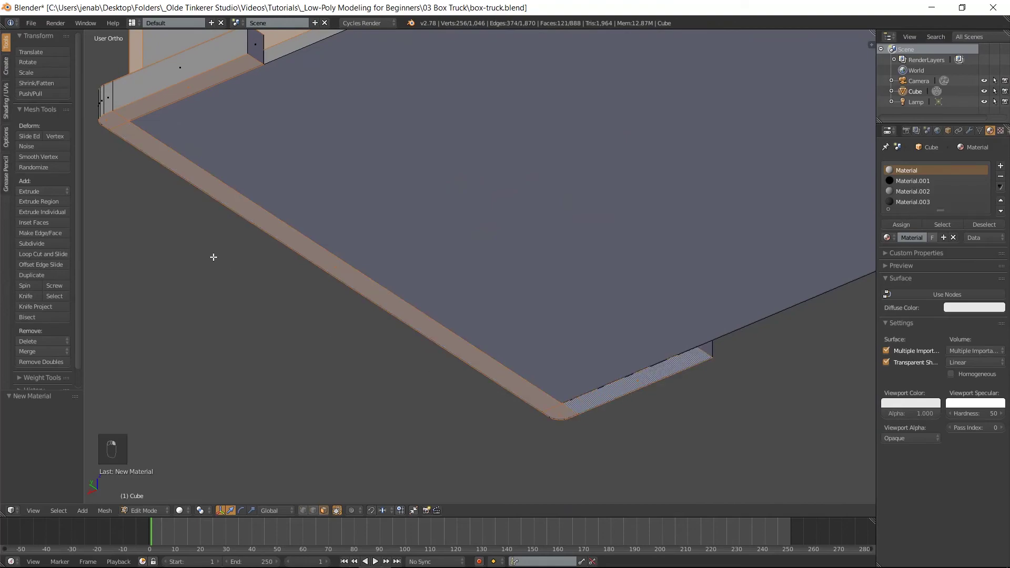
middle_click_drag(213, 258, 214, 258)
right_click(250, 41, "shift")
right_click(700, 339, "shift")
Add the rear bumper's outer side face and the adjoining narrow corner face to the selection
middle_click_drag(198, 187, 225, 230)
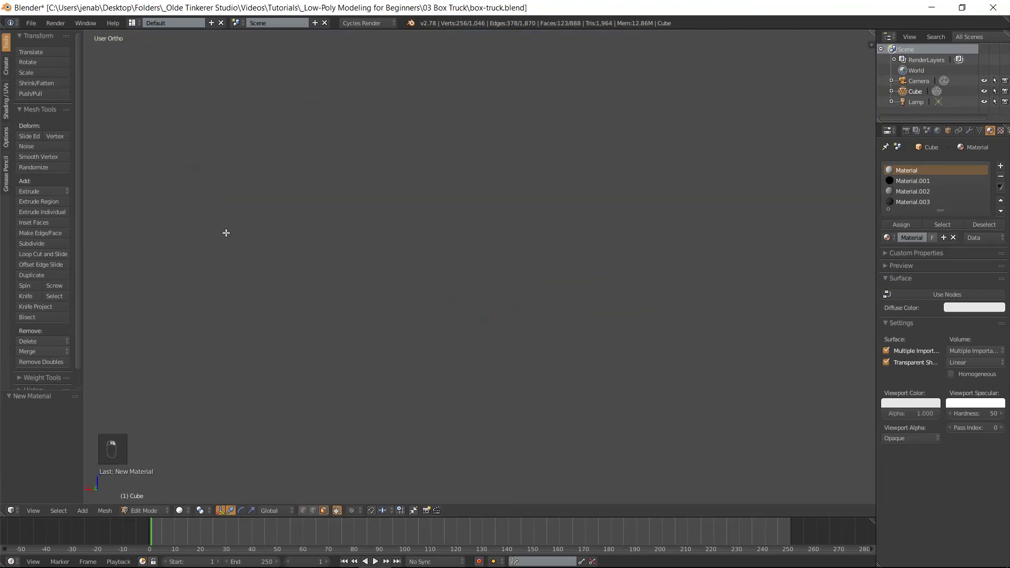
middle_click_drag(247, 192, 363, 430)
right_click(292, 361, "shift")
right_click(258, 351, "shift")
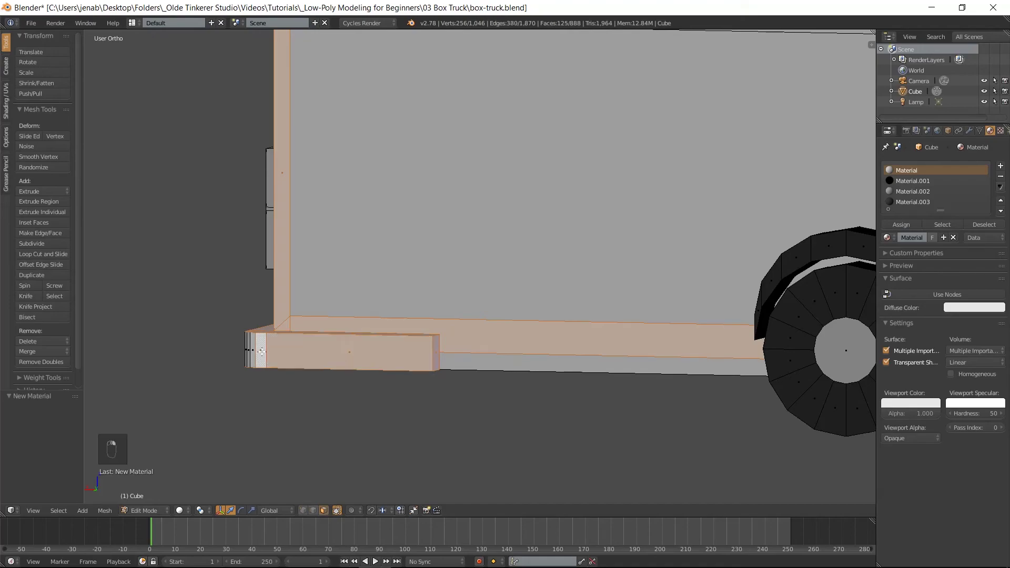
Add the remaining narrow faces of this rounded corner and the rear bumper's long rear face to the selection
middle_click_drag(262, 388, 357, 421)
scroll(457, 472, "up", 3)
right_click(522, 422, "shift")
right_click(514, 426, "shift")
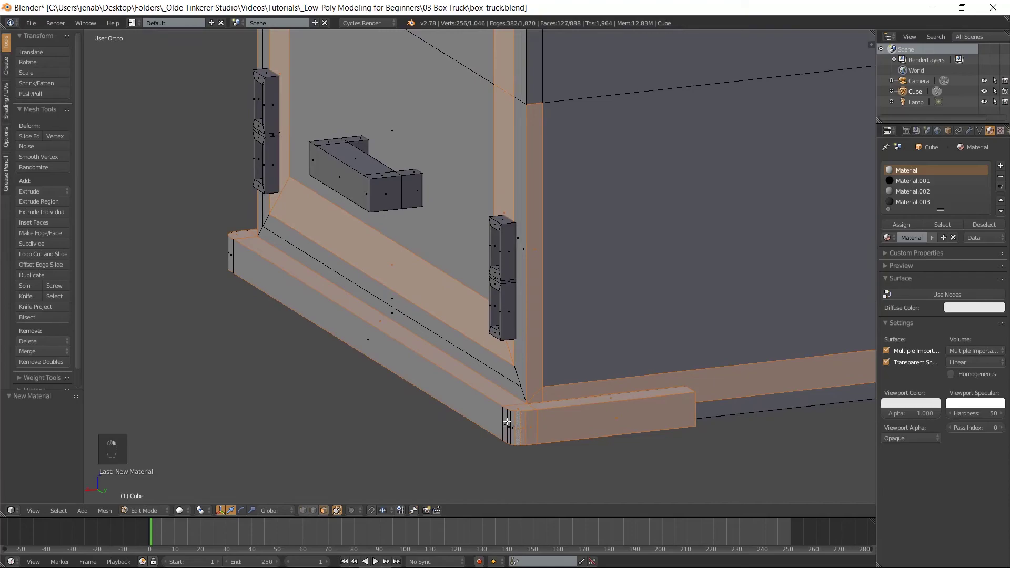
right_click(508, 422, "shift")
right_click(505, 421, "shift")
right_click(511, 426, "shift")
right_click(473, 410, "shift")
At the opposite end of the rear bumper, add the narrow rounded corner faces and the outer side face to the selection
middle_click_drag(346, 369, 477, 379)
middle_click_drag(233, 443, 632, 268, "shift")
middle_click_drag(239, 420, 489, 368, "shift")
right_click(388, 410, "shift")
right_click(383, 412, "shift")
right_click(376, 413, "shift")
right_click(372, 414, "shift")
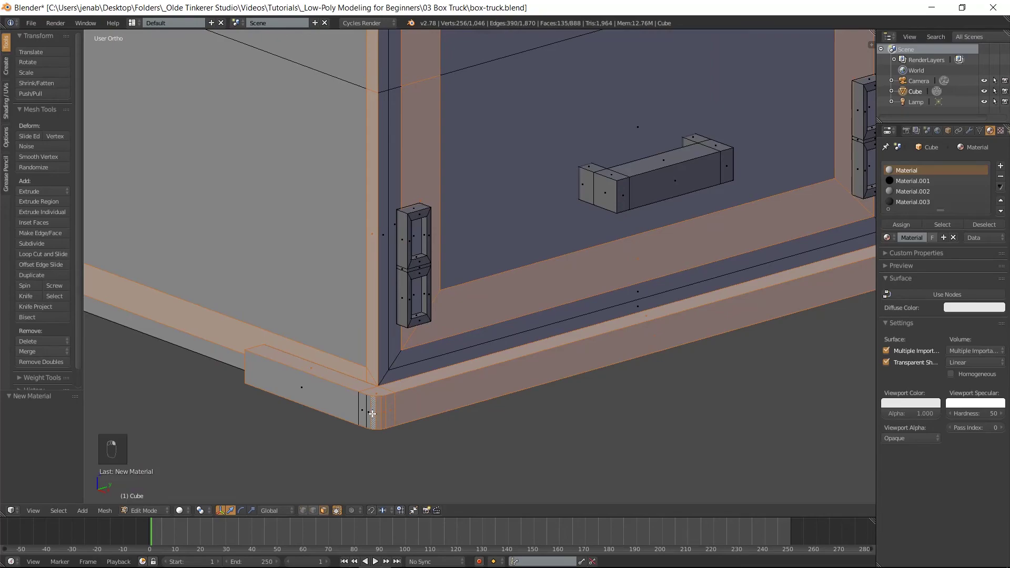
right_click(368, 415, "shift")
right_click(363, 414, "shift")
right_click(328, 400, "shift")
Add the front bumper's end faces, facing the front wheels on both sides of the truck, to the selection
scroll(248, 358, "down", 4)
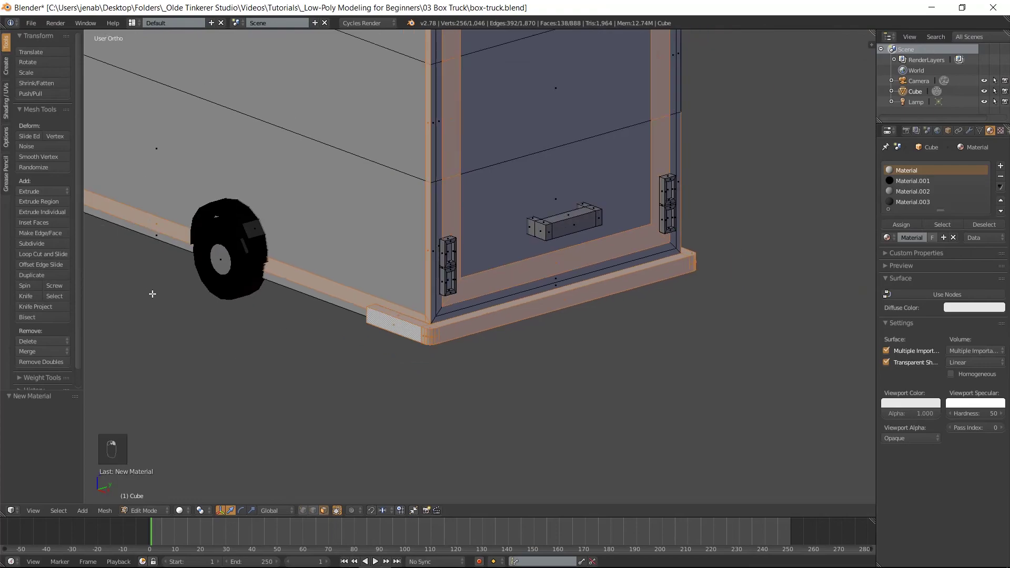
middle_click_drag(153, 295, 567, 523, "shift")
middle_click_drag(318, 146, 395, 319, "shift")
right_click(353, 377, "shift")
middle_click_drag(687, 354, 287, 280)
scroll(326, 258, "down", 5, "shift")
middle_click_drag(758, 383, 722, 372, "shift")
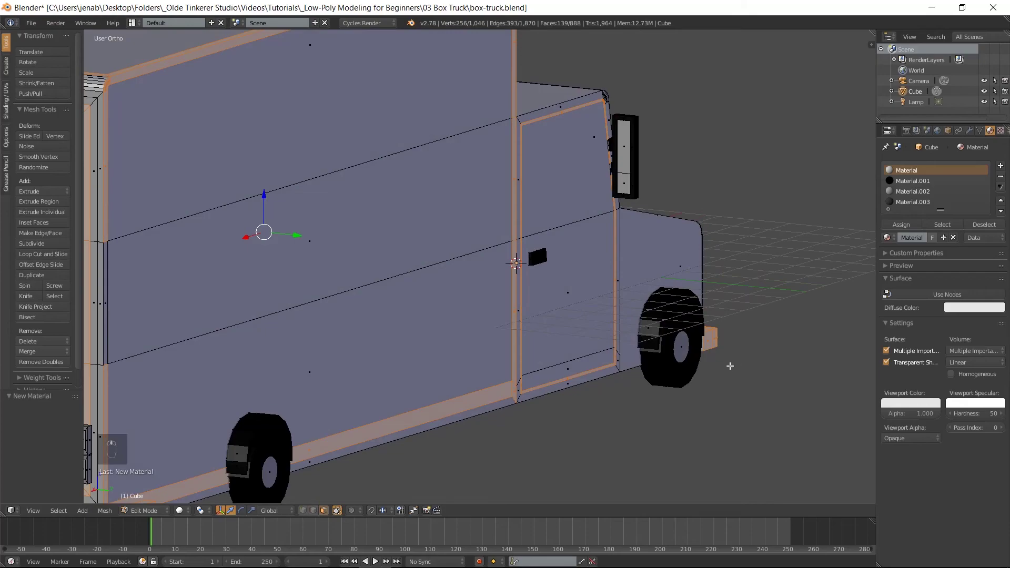
scroll(730, 365, "up", 2)
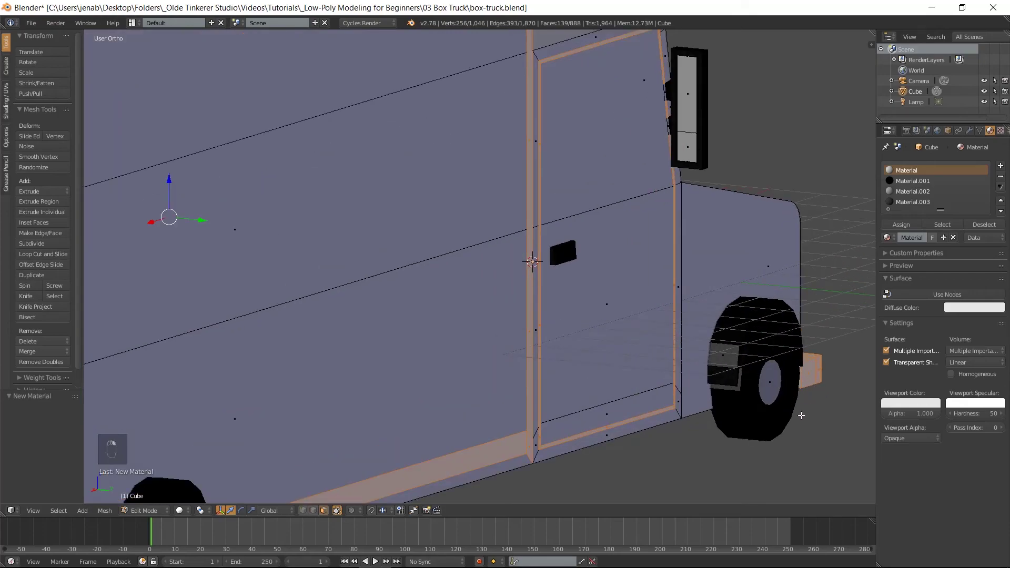
middle_click_drag(736, 442, 566, 232, "shift")
key("f")
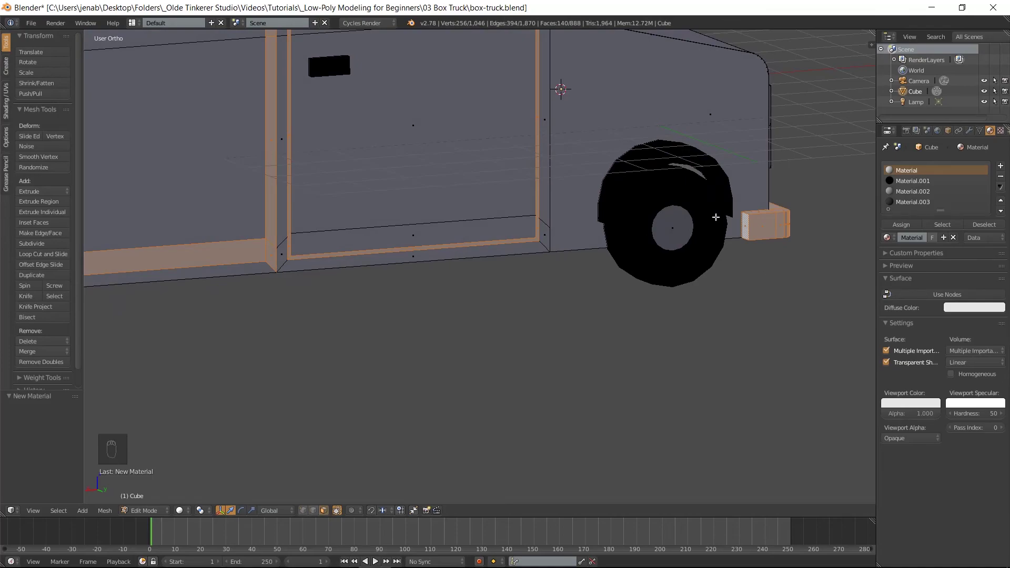
Assign the dark grey Material.003 to the selected border, seam and bumper faces, and save the file
left_click(912, 204)
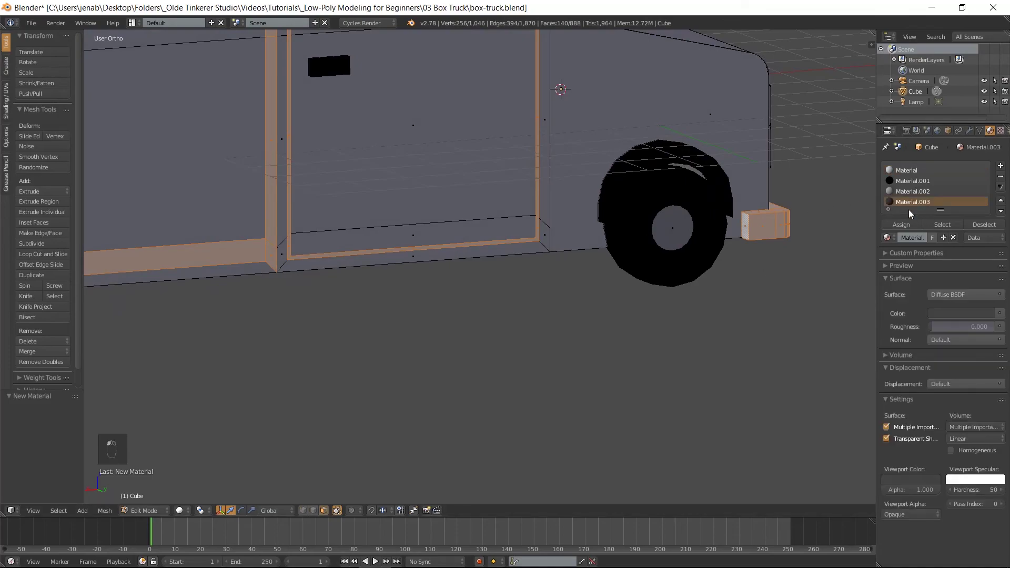
left_click(901, 225)
key("a")
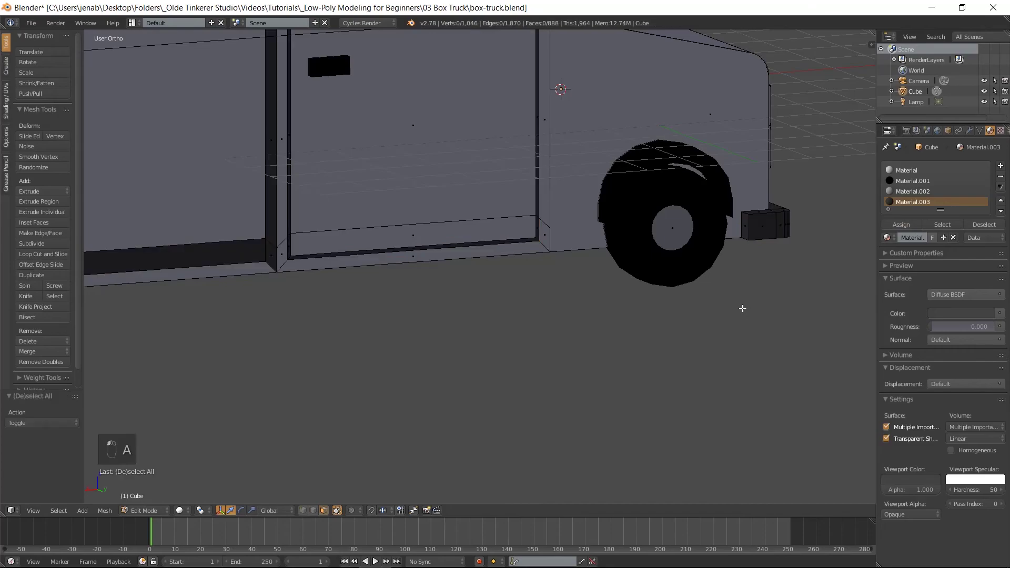
scroll(779, 244, "down", 5)
middle_click_drag(457, 244, 731, 361, "shift")
key("ctrl+s")
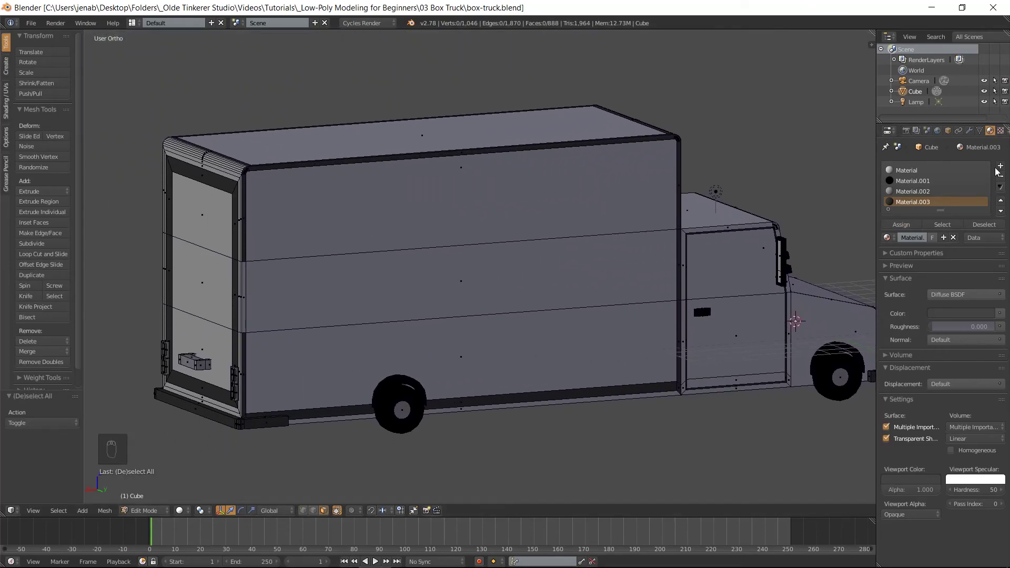
Add a new material slot with a new material and set its diffuse colour to hex 0879A3
left_click(1000, 166)
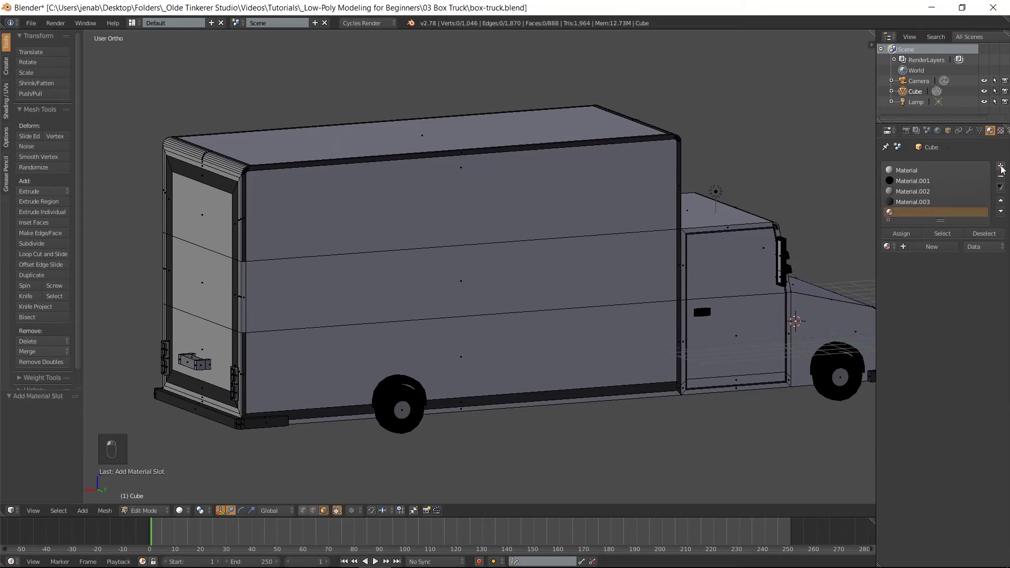
left_click(930, 247)
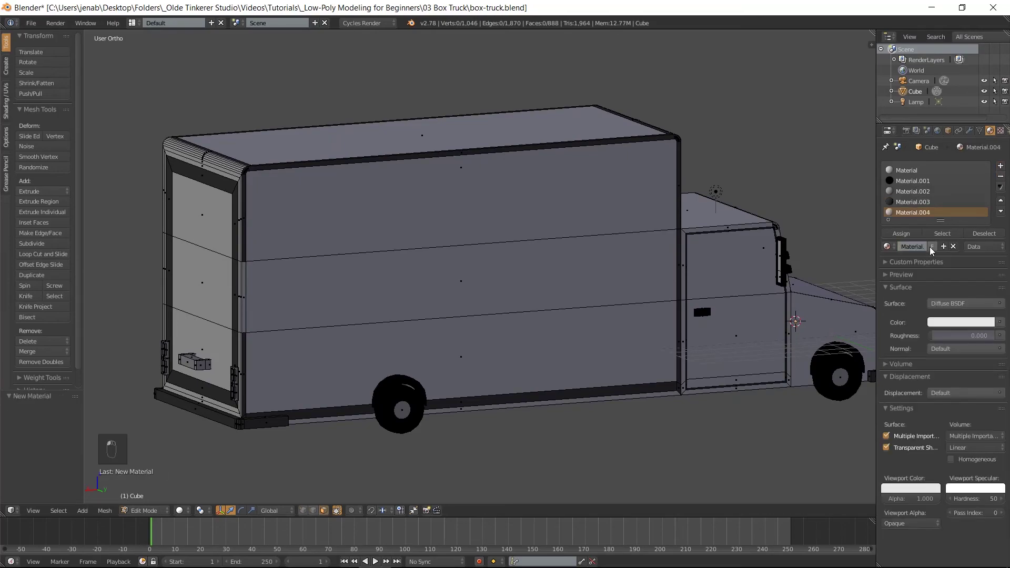
left_click(950, 323)
left_click(946, 275)
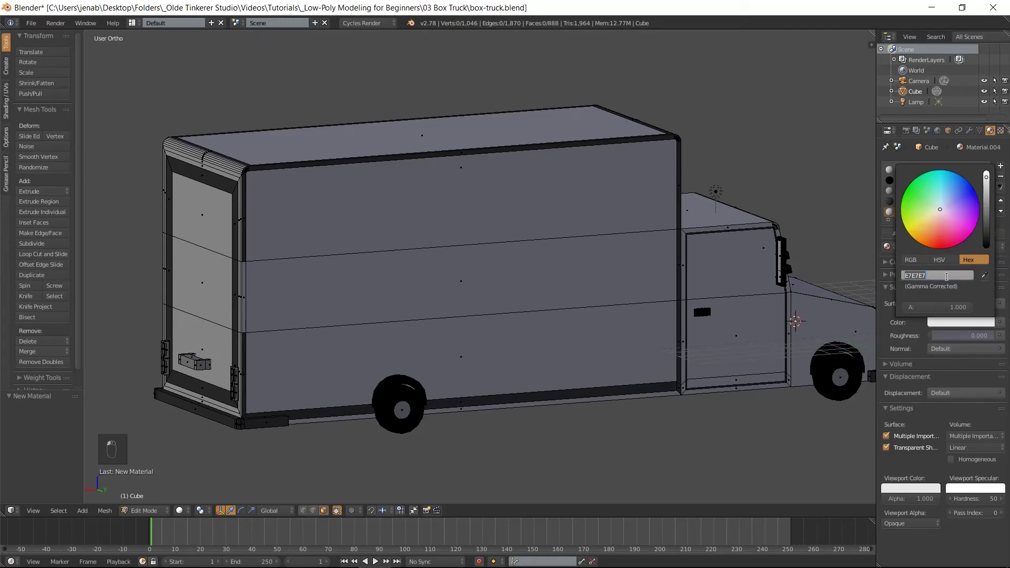
type("0879a3")
key("Return")
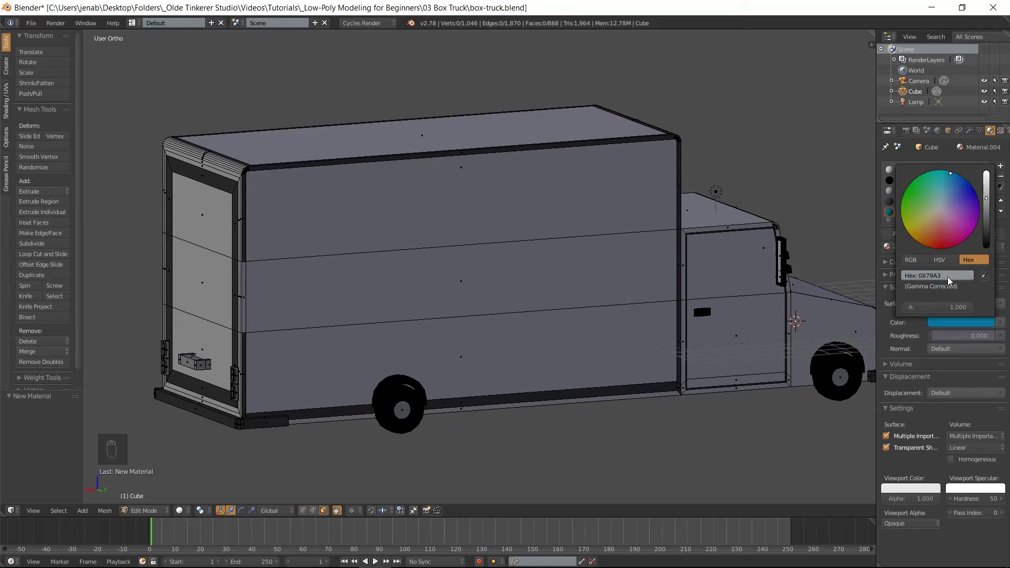
Match the new material's viewport colour to its blue diffuse colour by sampling it with the eyedropper
left_click(907, 489)
left_click(933, 439)
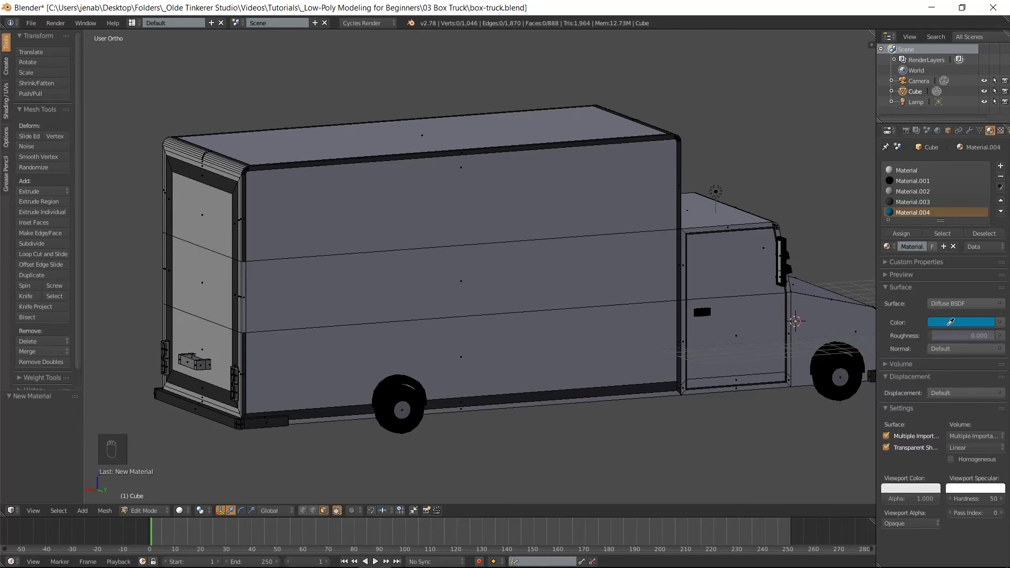
left_click(949, 322)
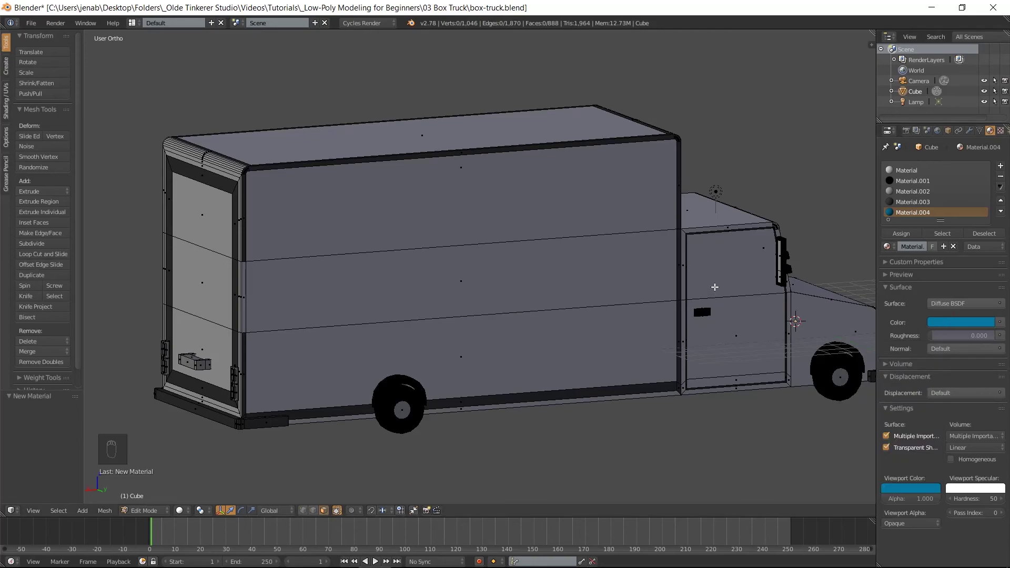
Select the cab's side window face and add the two glass faces of the mirror on that side
middle_click_drag(612, 248, 475, 241, "shift")
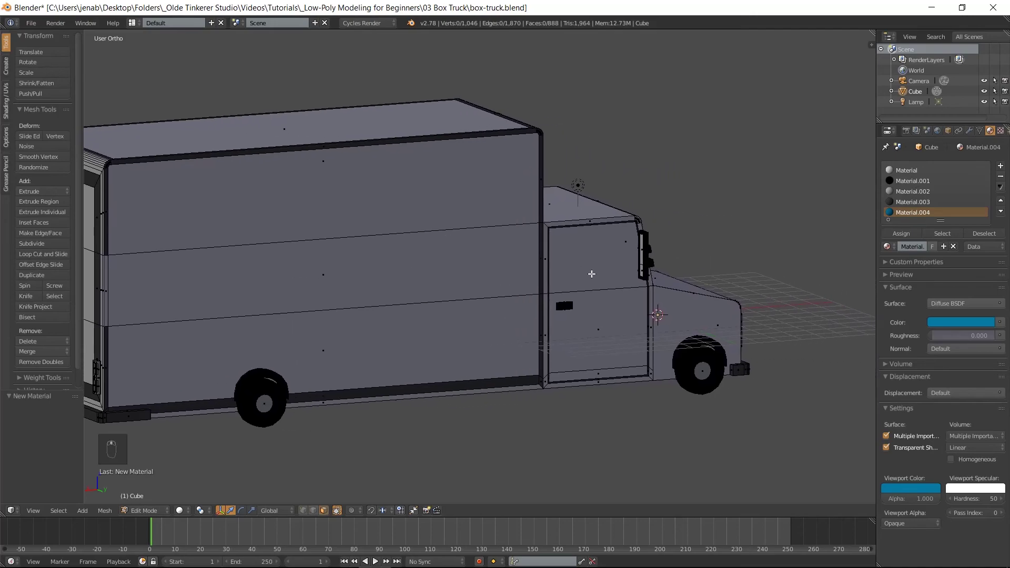
right_click(590, 274)
middle_click_drag(616, 293, 604, 258)
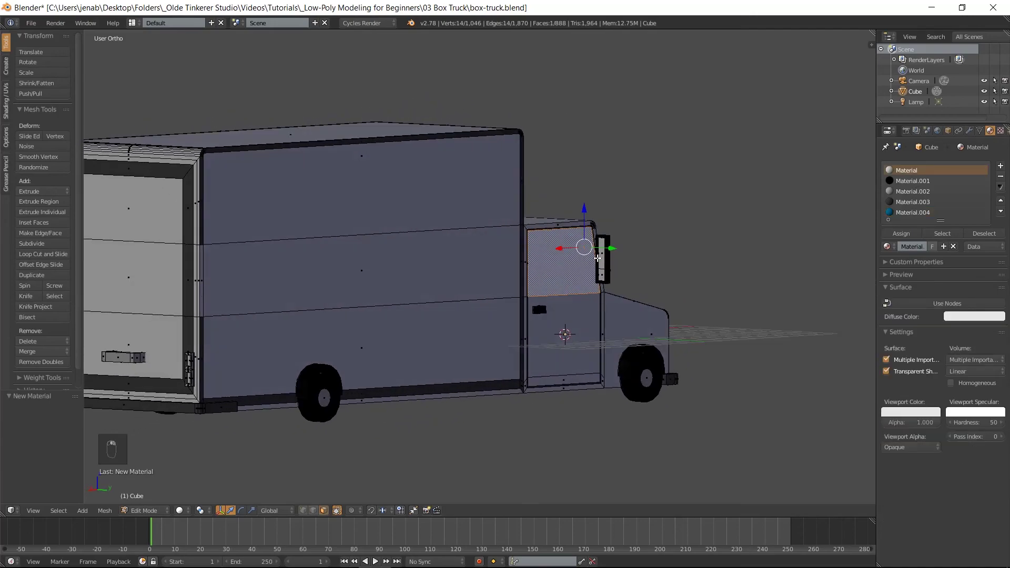
right_click(603, 257, "shift")
right_click(602, 273, "shift")
Add the five stacked windshield faces to the selection
middle_click_drag(680, 296, 572, 297)
right_click(569, 267, "shift")
right_click(569, 276, "shift")
right_click(570, 283, "shift")
right_click(571, 290, "shift")
right_click(573, 303, "shift")
On the opposite side of the cab, add the side window face and the mirror's two glass faces to the selection
middle_click_drag(700, 304, 540, 306)
right_click(253, 275, "shift")
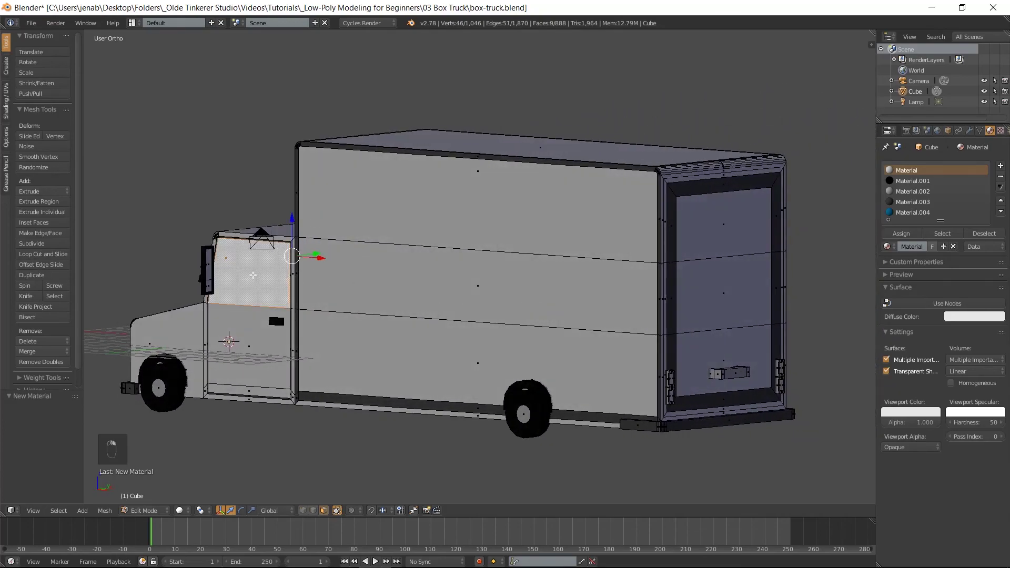
right_click(212, 263, "shift")
right_click(211, 287, "shift")
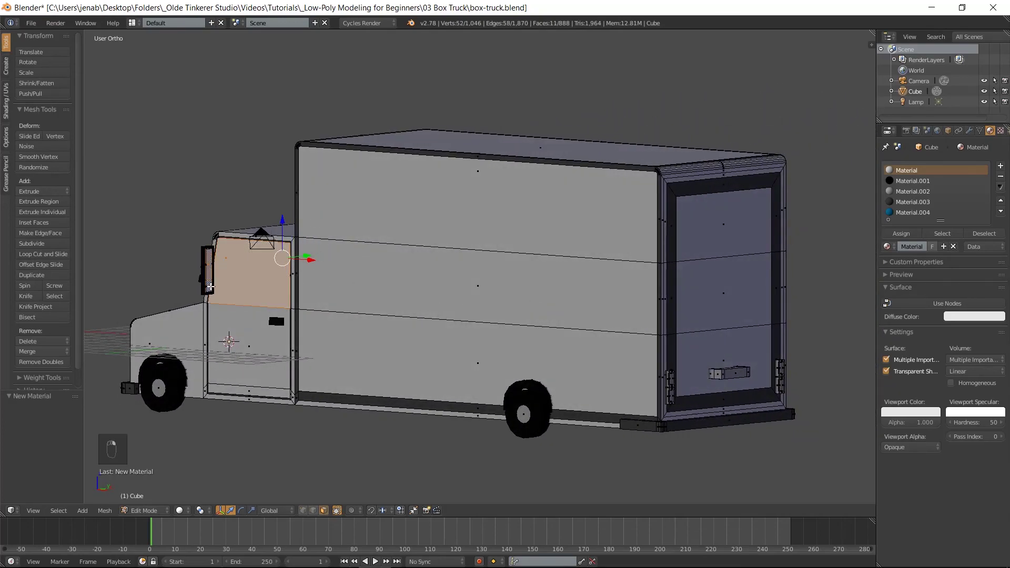
Assign the blue material to the selected window, windshield and mirror glass faces, and clear the selection
left_click(913, 213)
left_click(901, 233)
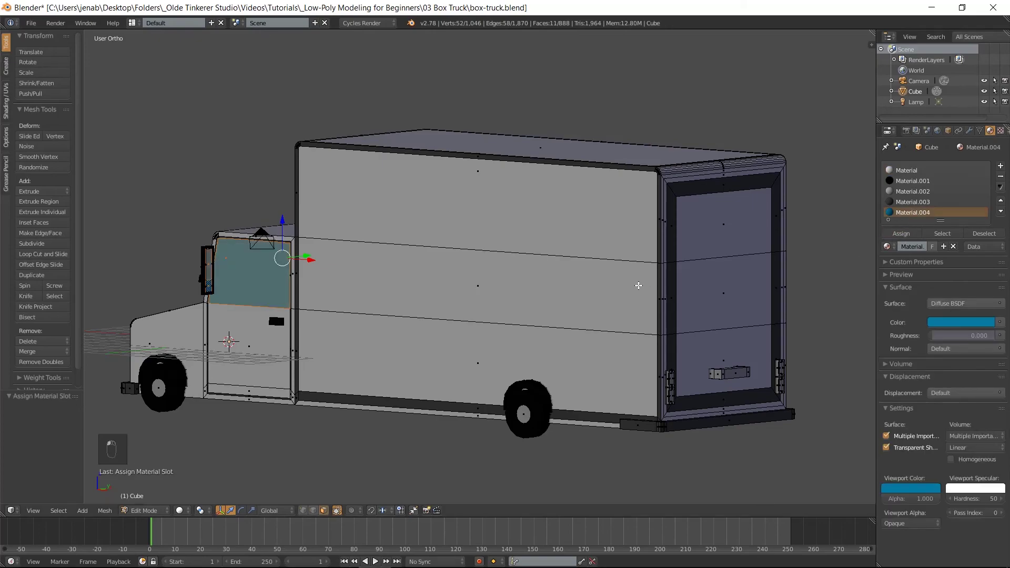
key("a")
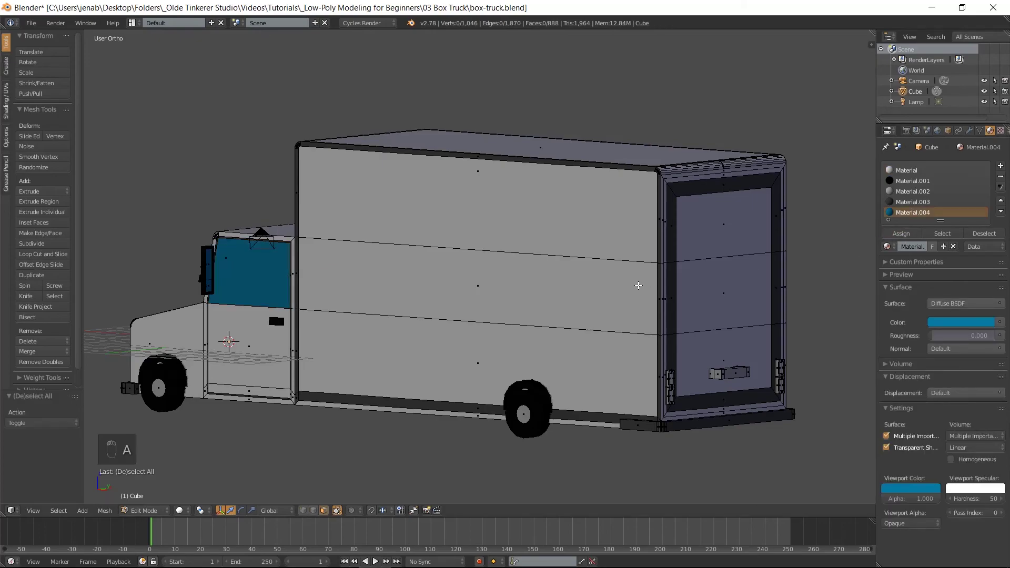
Add a new material and set both its diffuse colour and its viewport colour to white
left_click(1001, 169)
left_click(915, 248)
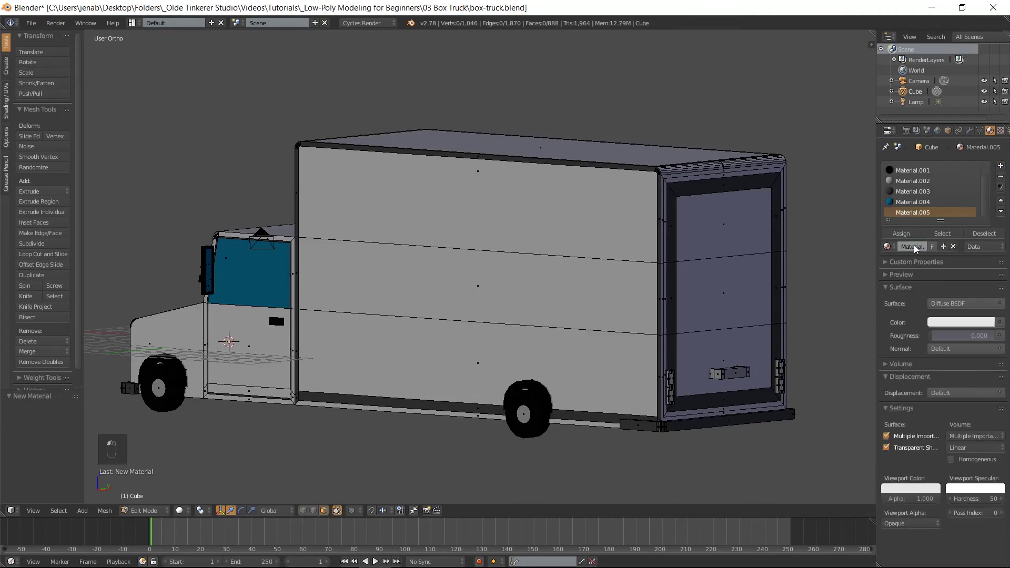
left_click(943, 323)
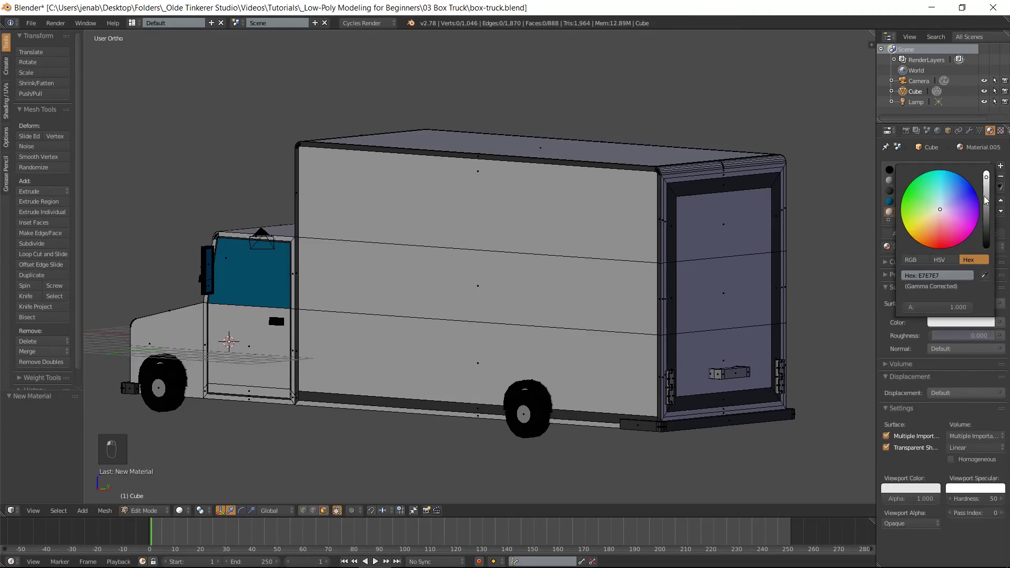
left_click(911, 489)
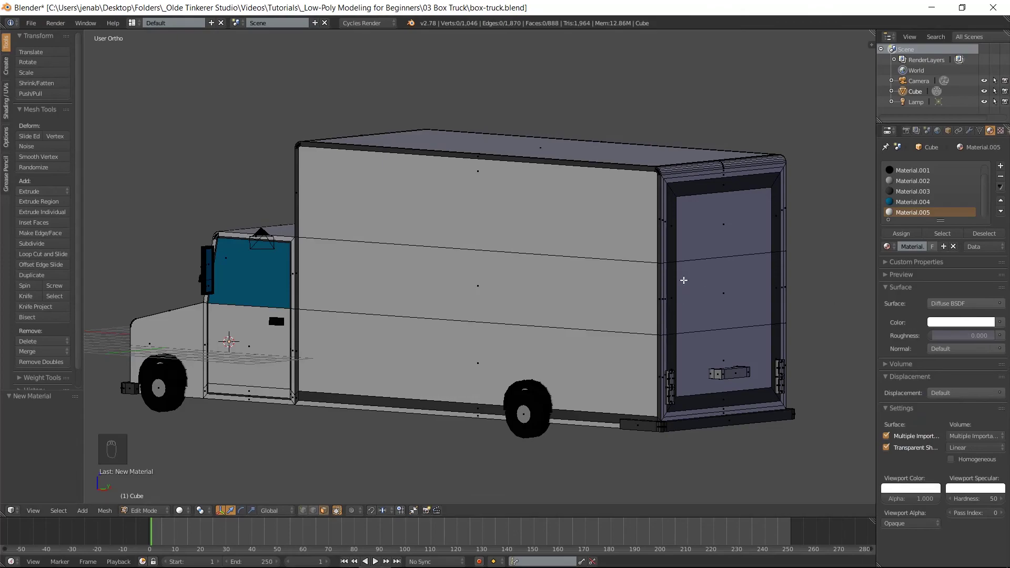
Assign the white material to the upper headlight face on each side of the grille and clear the selection
middle_click_drag(183, 341, 320, 345)
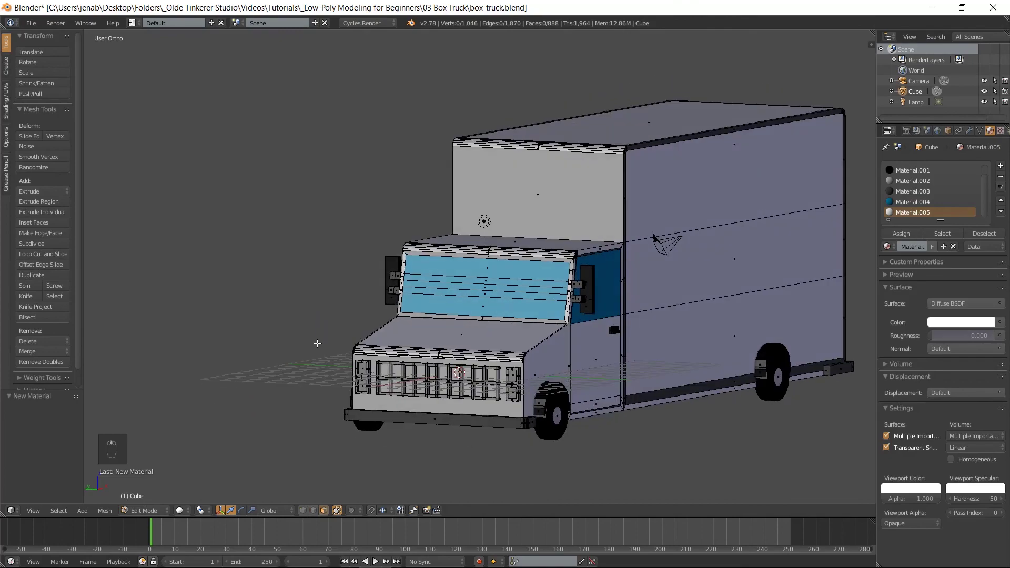
scroll(362, 345, "up", 2)
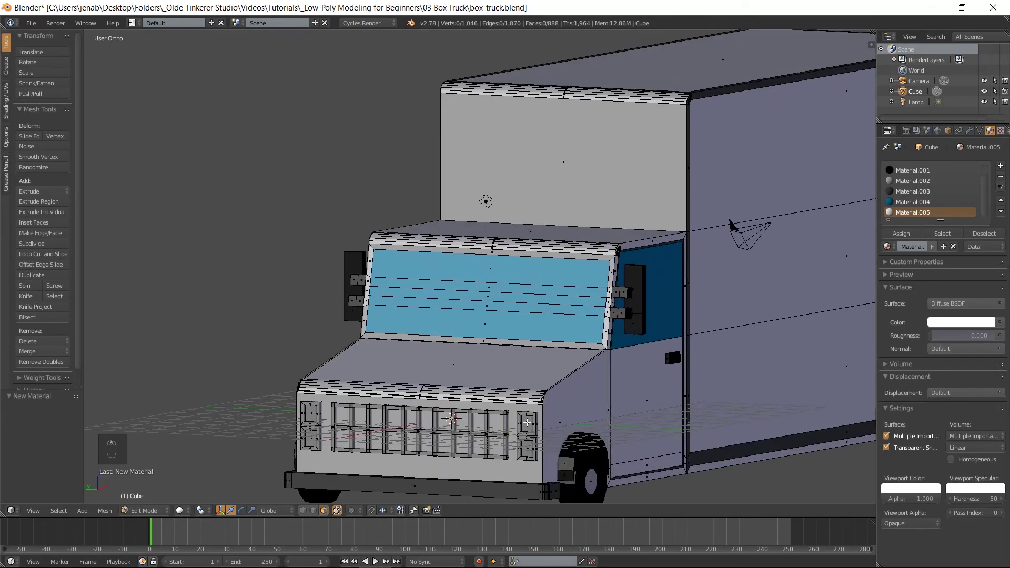
left_click(527, 422)
left_click(310, 415, "shift")
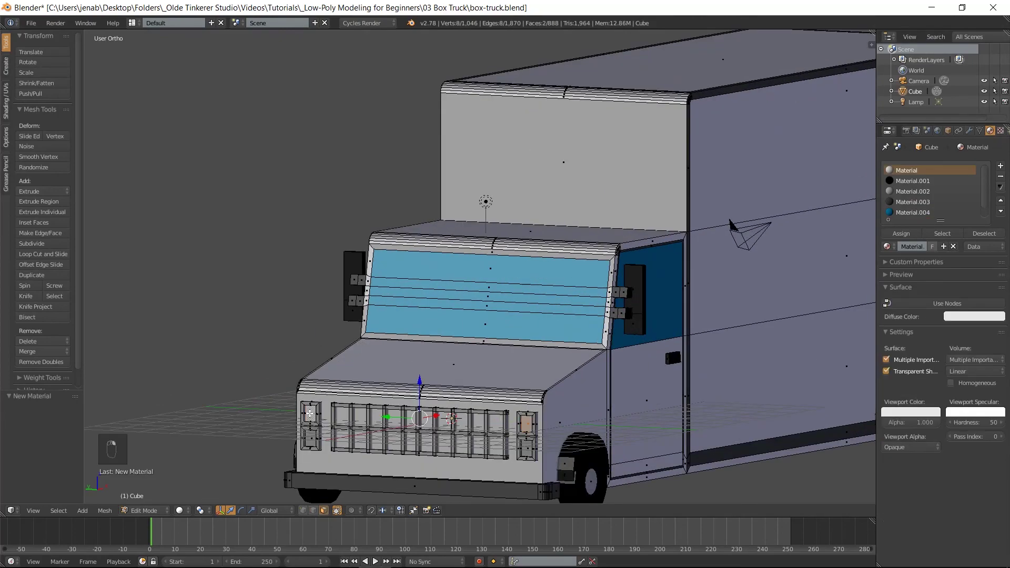
scroll(981, 203, "down", 1)
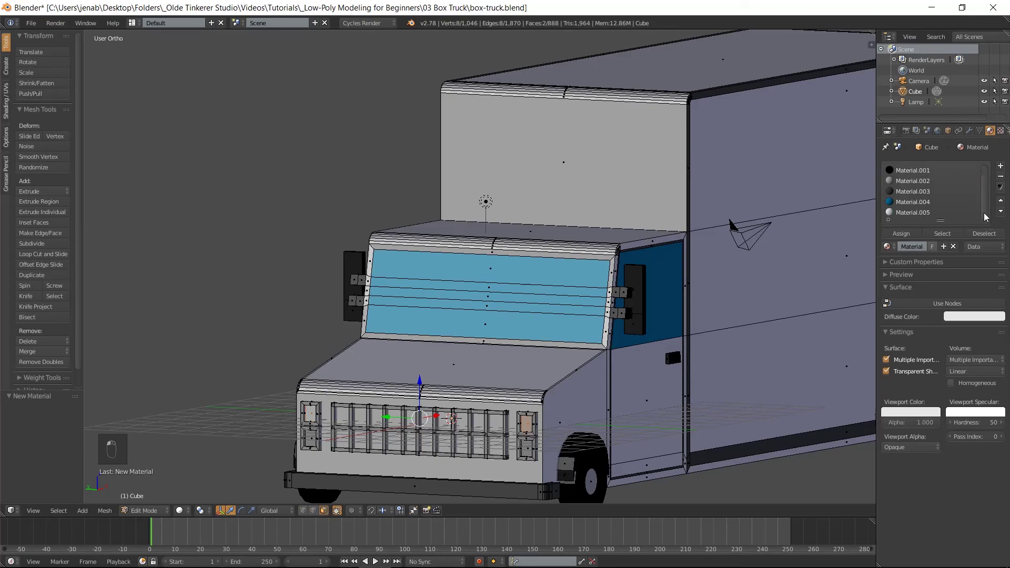
left_click(924, 213)
left_click(901, 234)
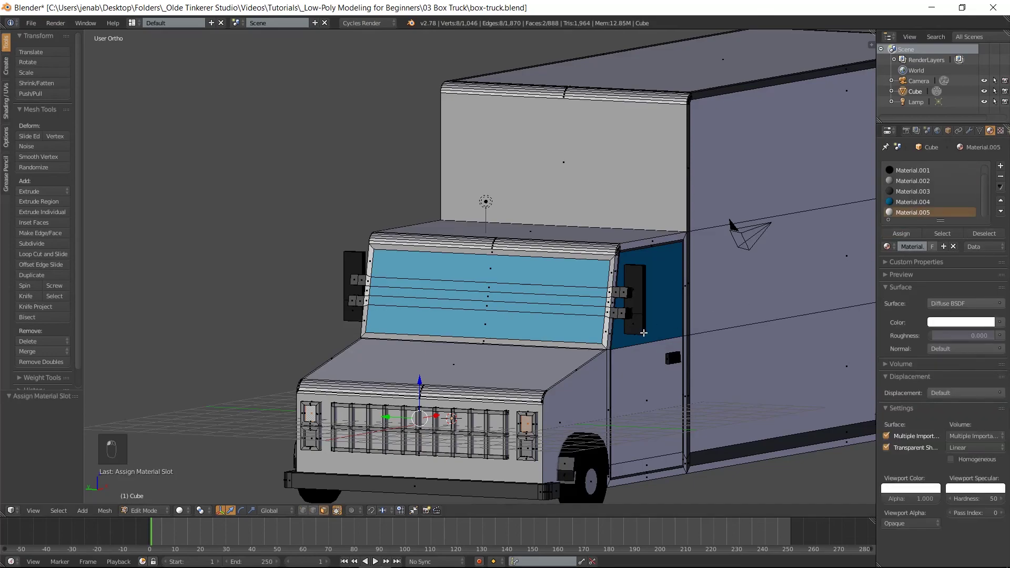
key("a")
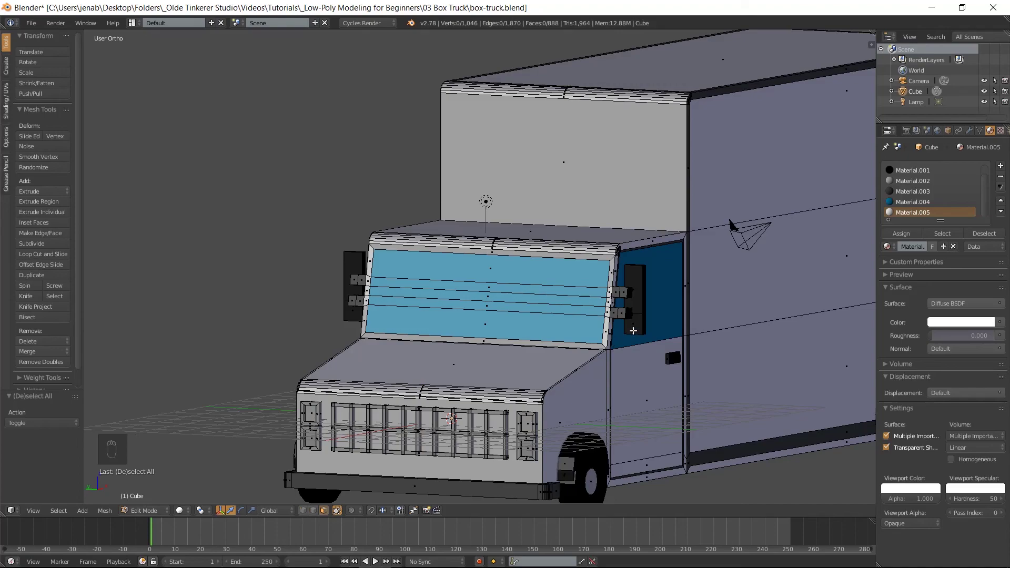
Add a new amber material with diffuse colour hex BD8B09 and sample that colour for its viewport colour
left_click(1000, 166)
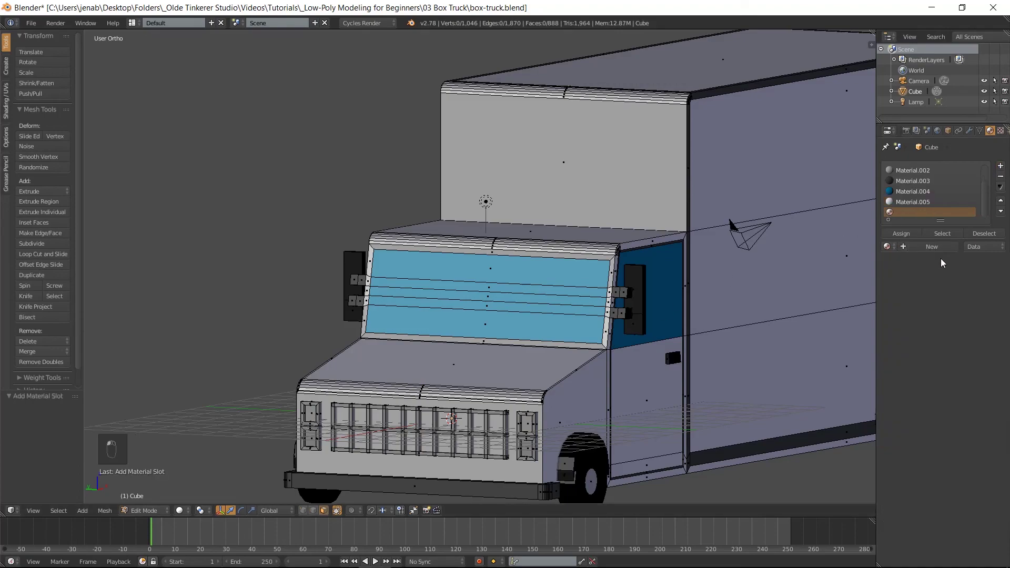
left_click(932, 247)
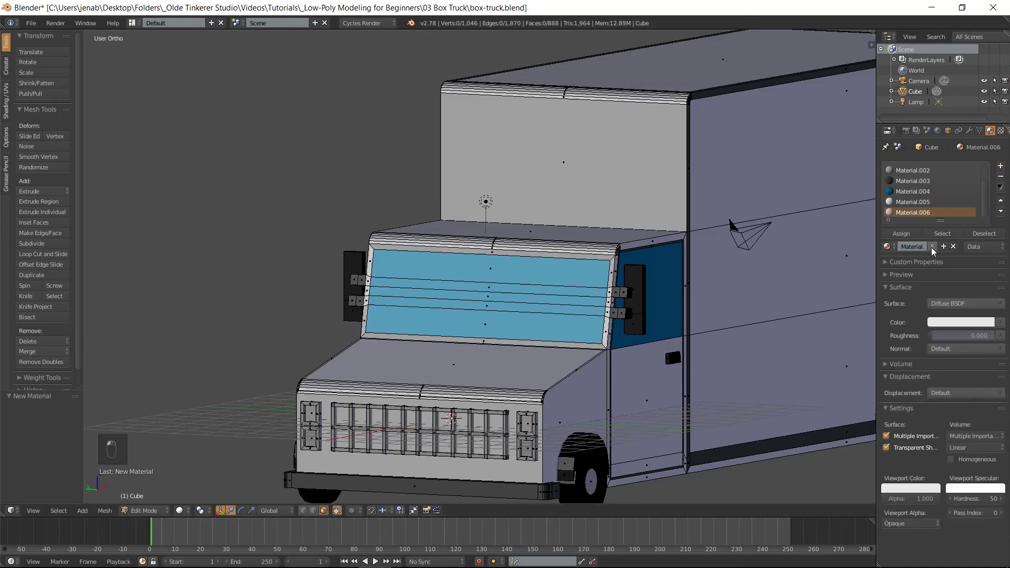
left_click(955, 323)
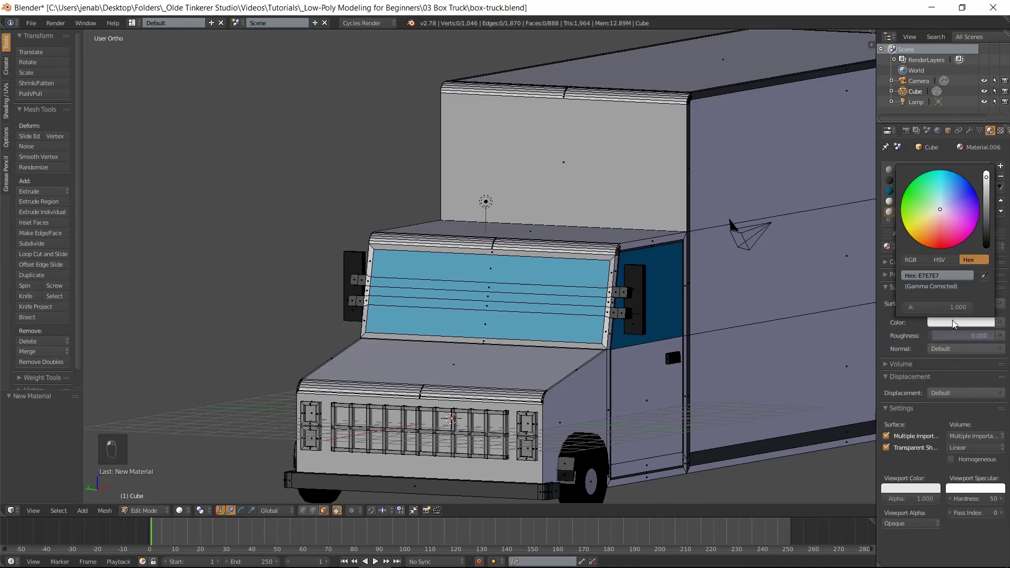
left_click(947, 275)
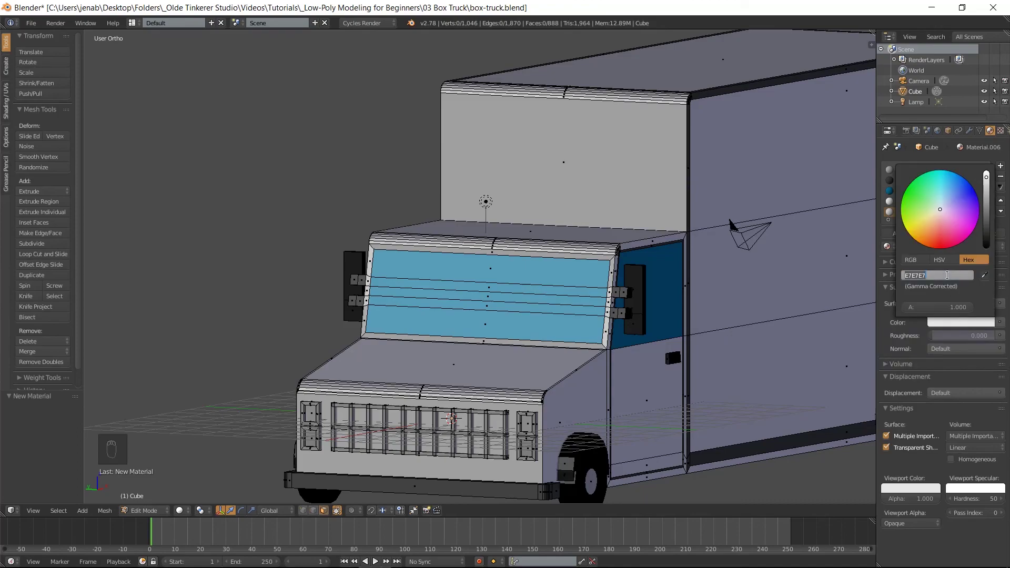
type("bd8b09")
key("Return")
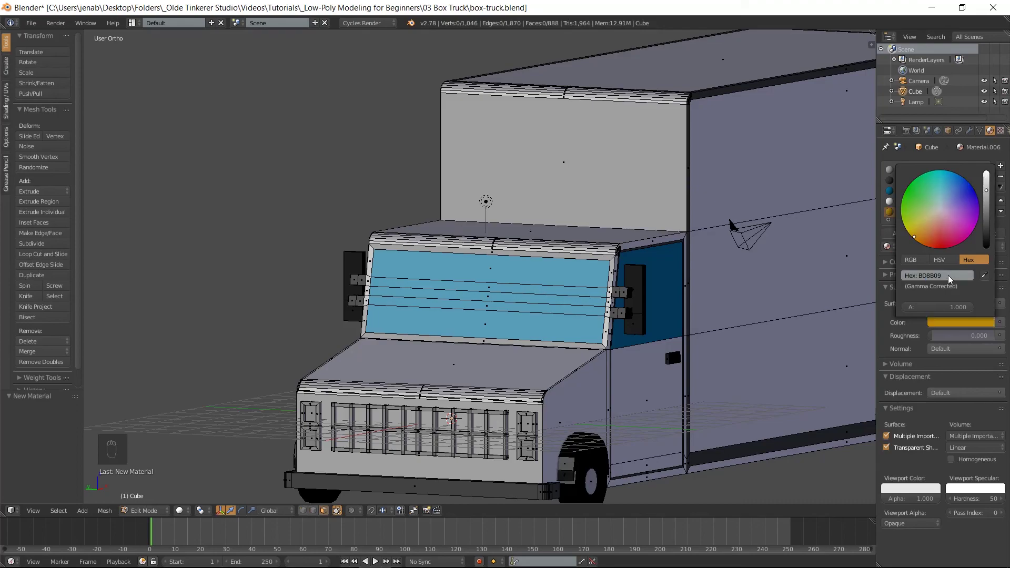
left_click(911, 489)
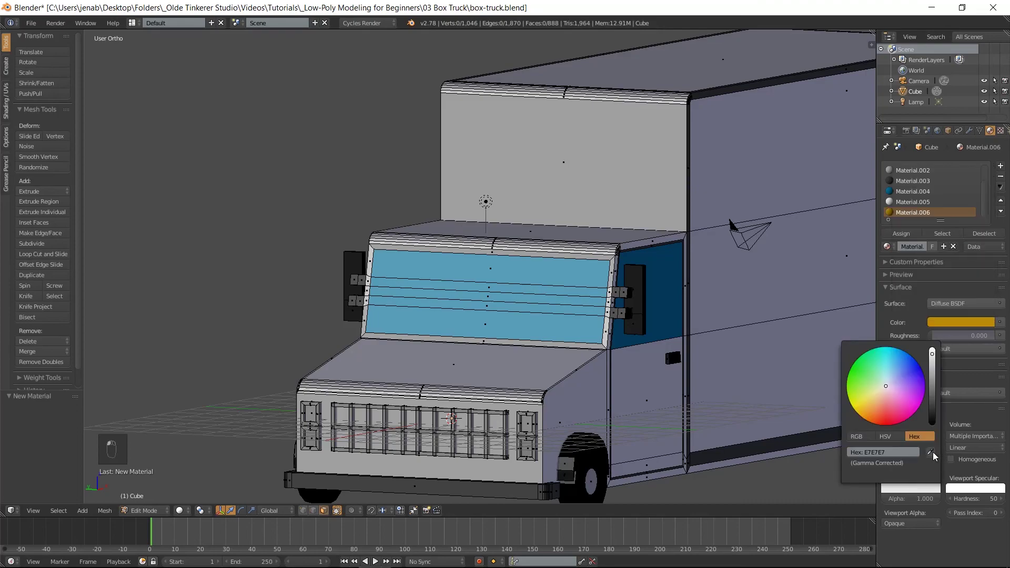
left_click(945, 321)
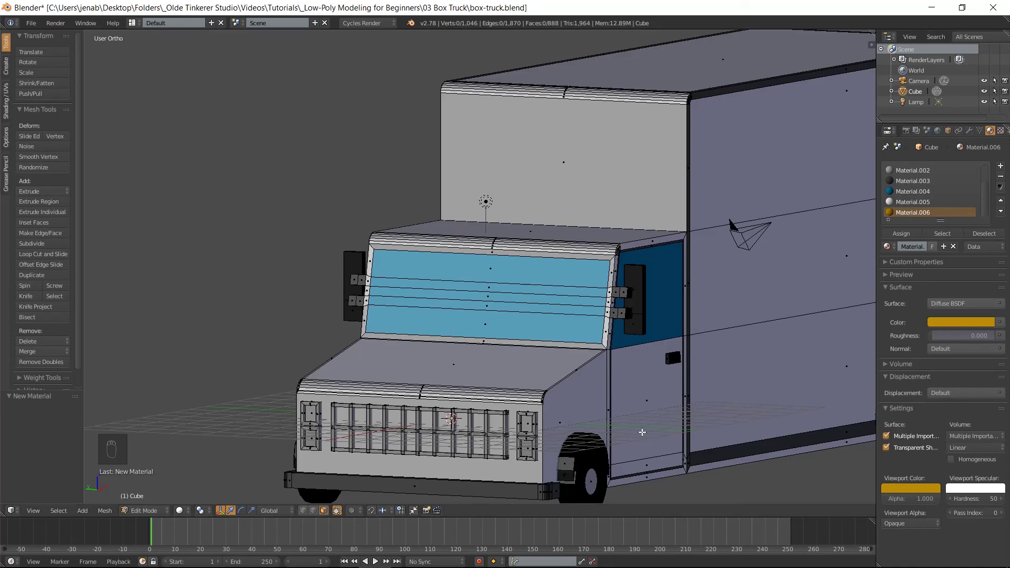
Select the lower light faces on both sides of the grille and the lower tail light faces on both sides of the rear
right_click(527, 448)
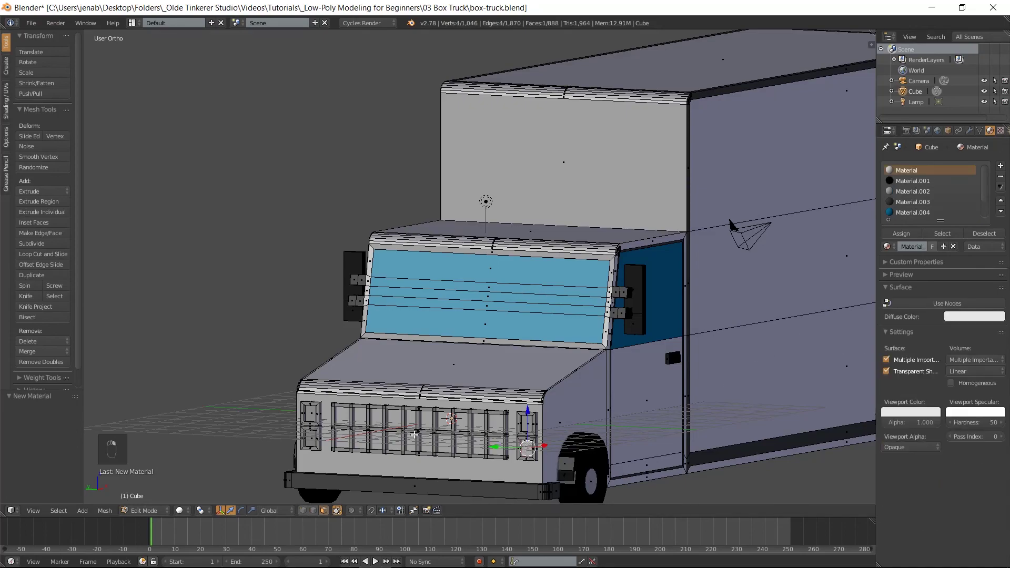
right_click(310, 437, "shift")
middle_click_drag(755, 426, 579, 421)
right_click(425, 418, "shift")
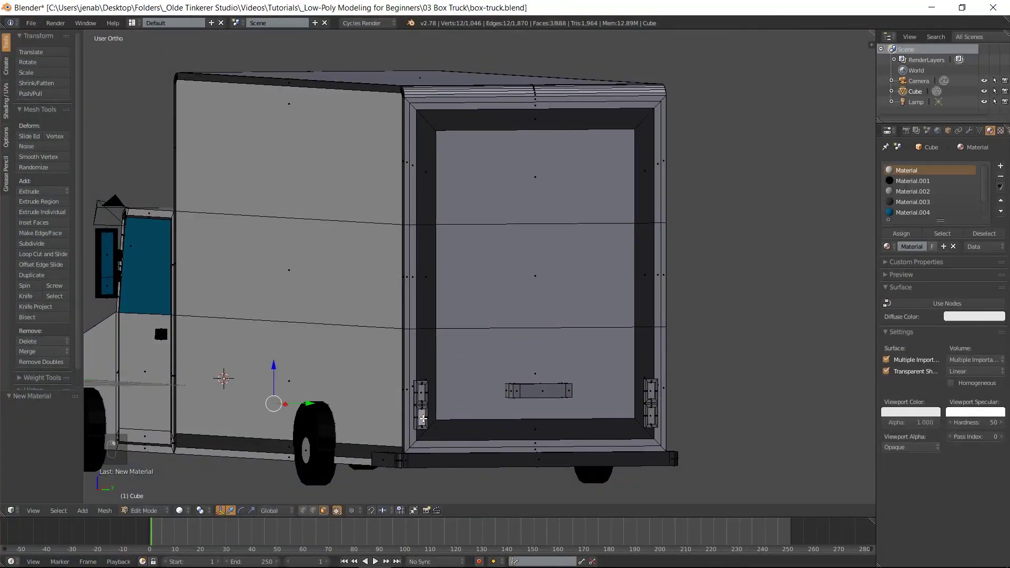
right_click(651, 414, "shift")
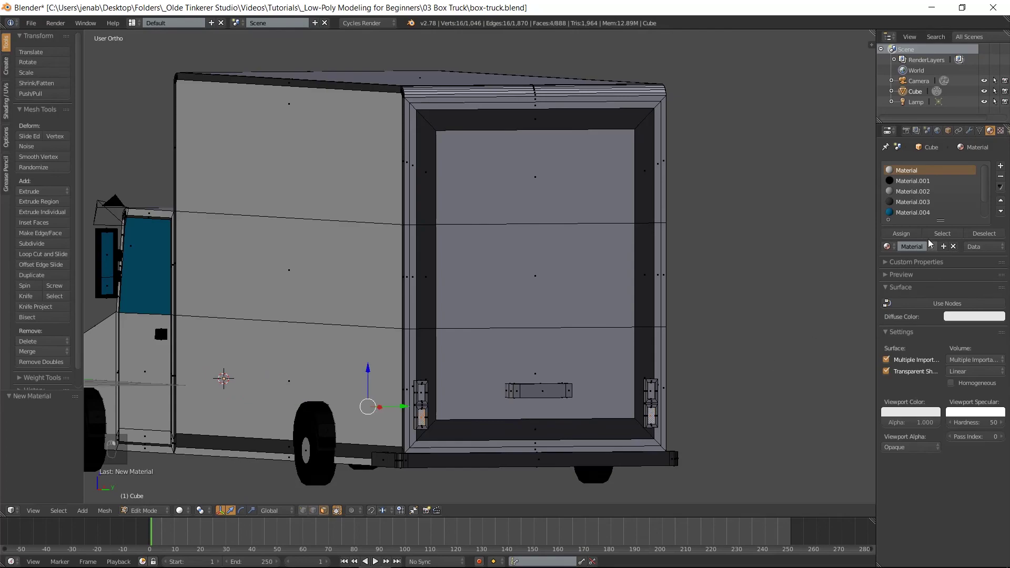
Assign the amber material to the four selected lower light faces and clear the selection
left_click_drag(986, 190, 989, 213)
left_click(915, 213)
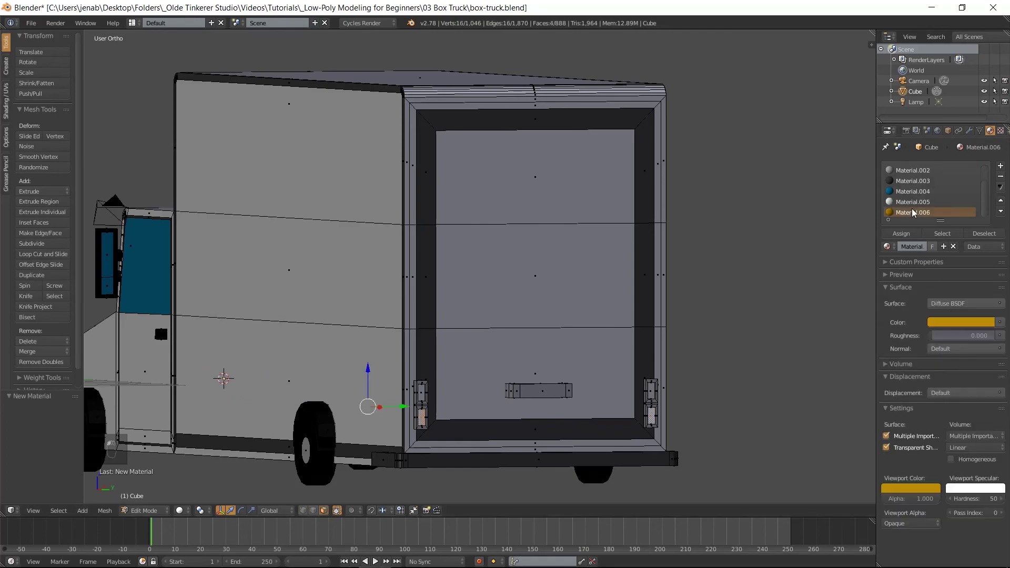
left_click(901, 233)
key("a")
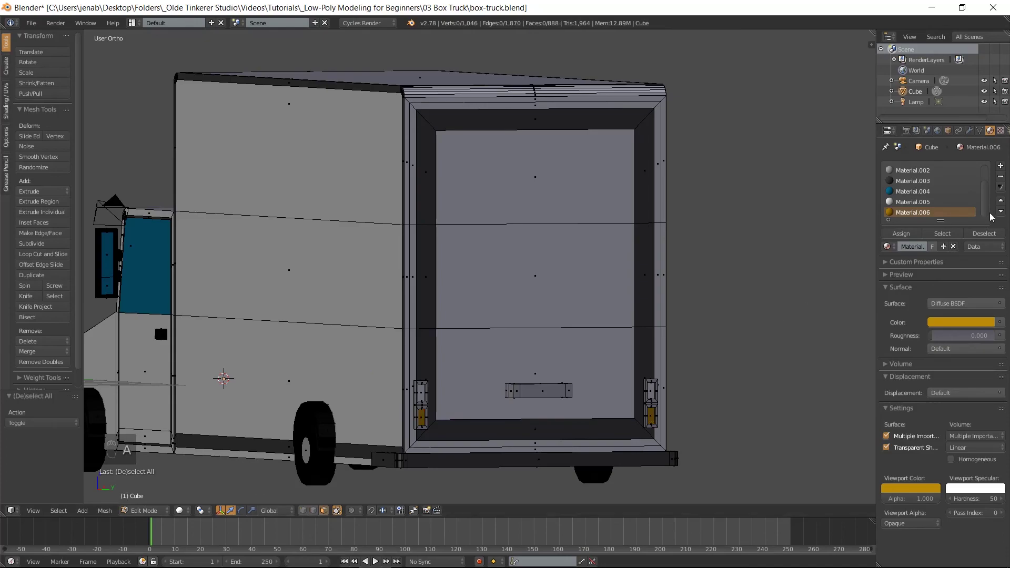
Add a new red material with diffuse colour hex E70F00 and sample that colour for its viewport colour
left_click(1000, 167)
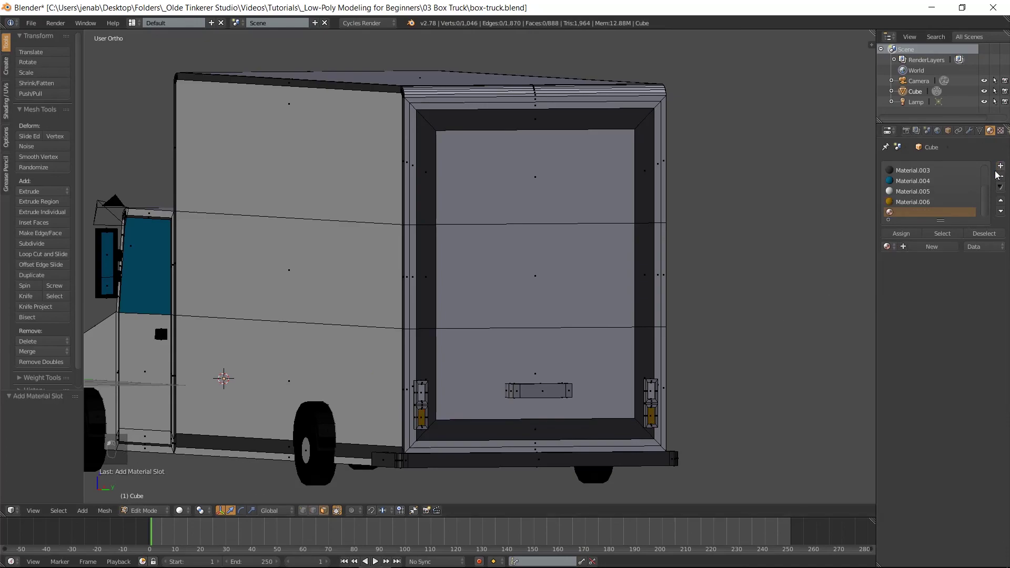
left_click(929, 245)
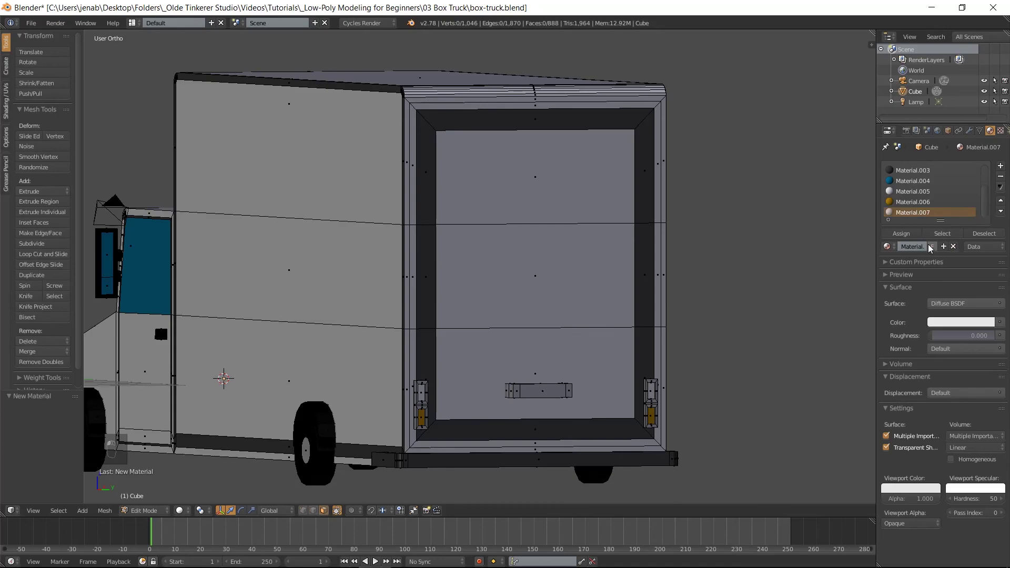
left_click(952, 322)
left_click(952, 273)
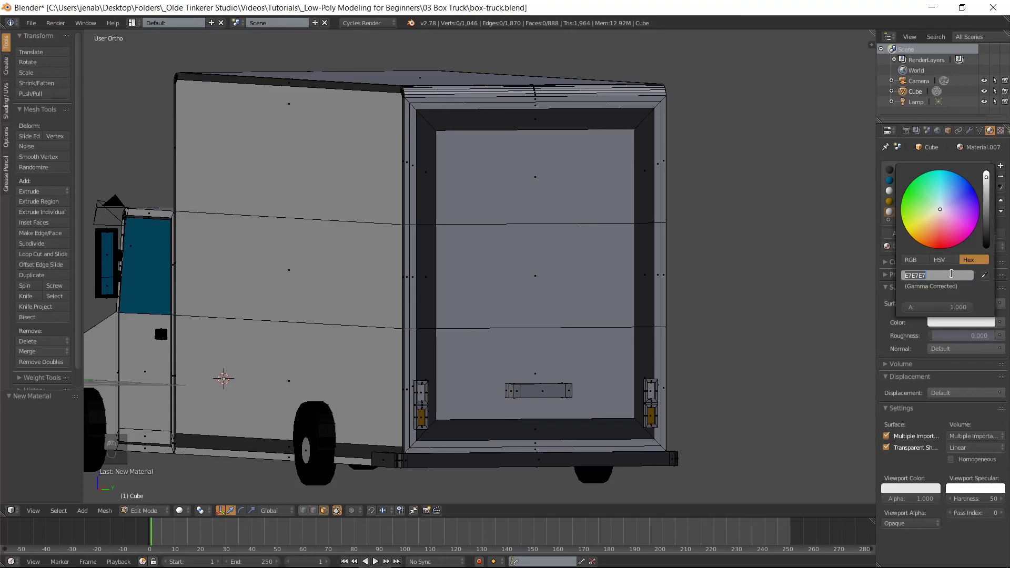
type("e70f00")
key("Return")
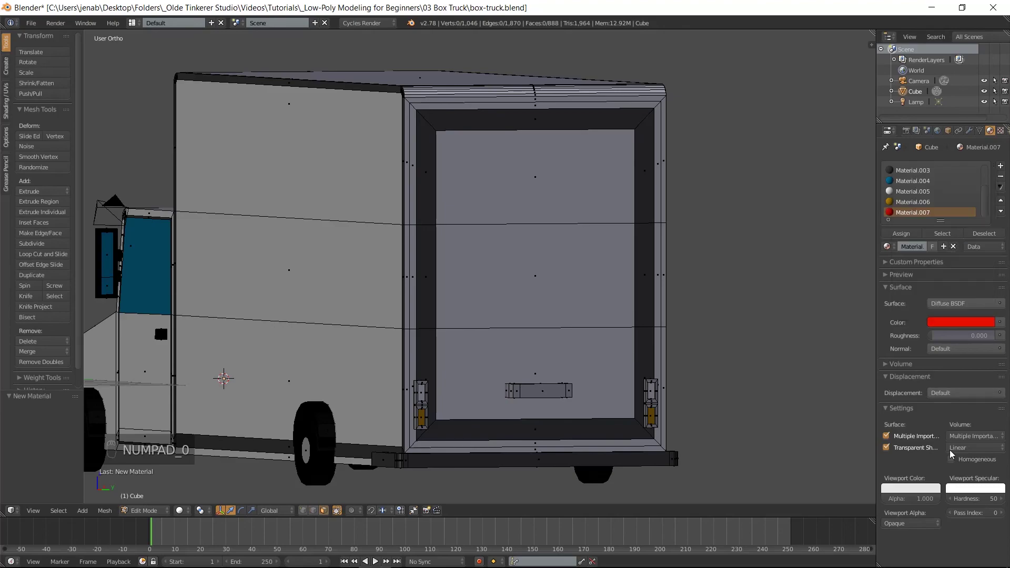
left_click(931, 488)
left_click(930, 452)
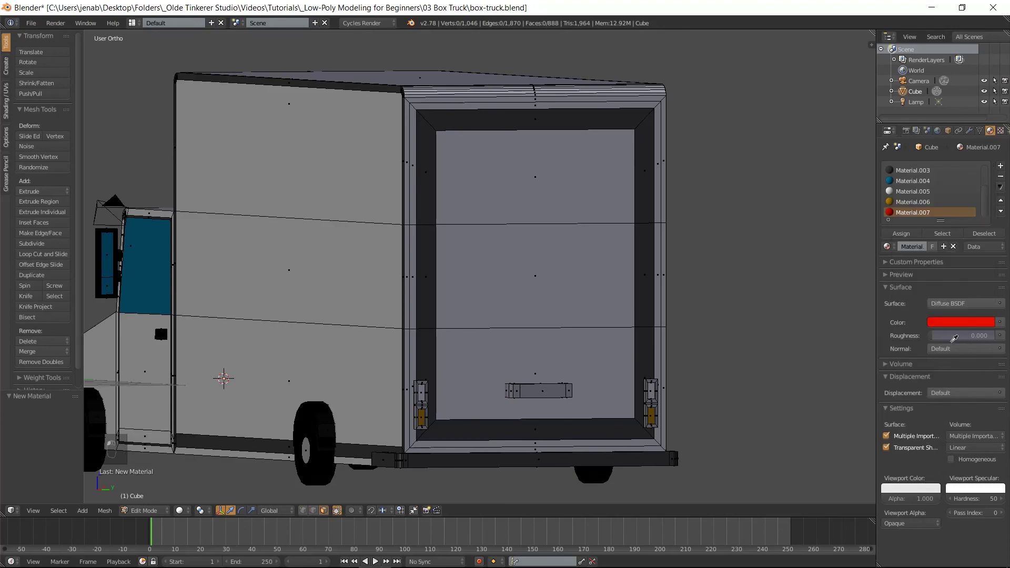
left_click(952, 321)
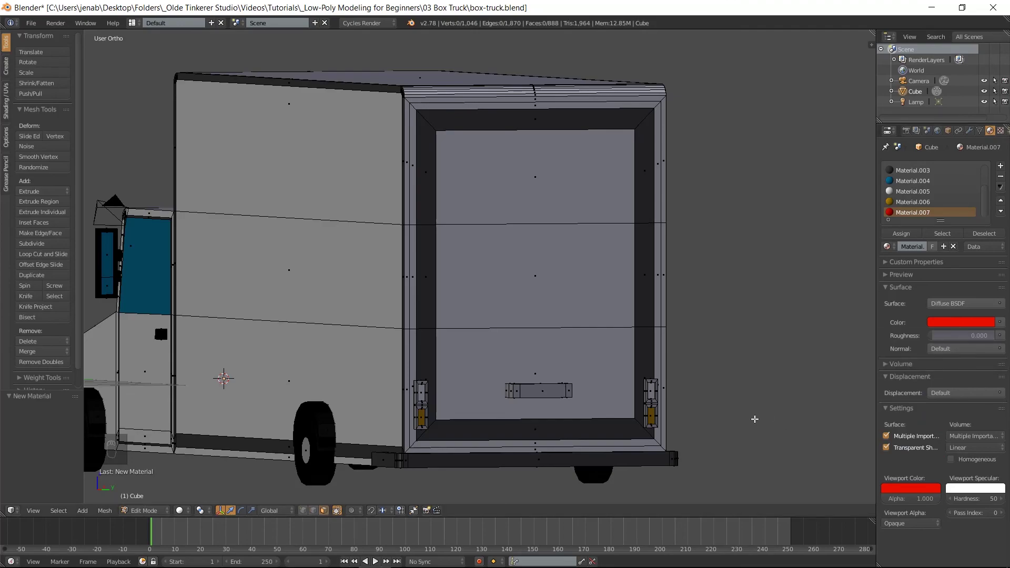
Assign the red material to the upper tail light face on each side of the rear and clear the selection
right_click(651, 391)
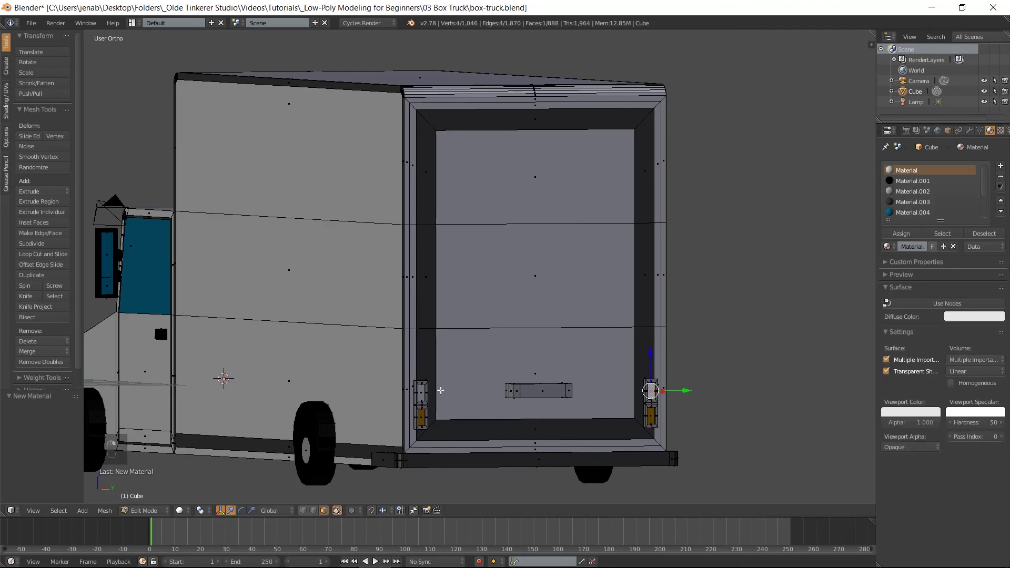
right_click(421, 392, "shift")
left_click_drag(987, 198, 988, 218)
left_click(918, 213)
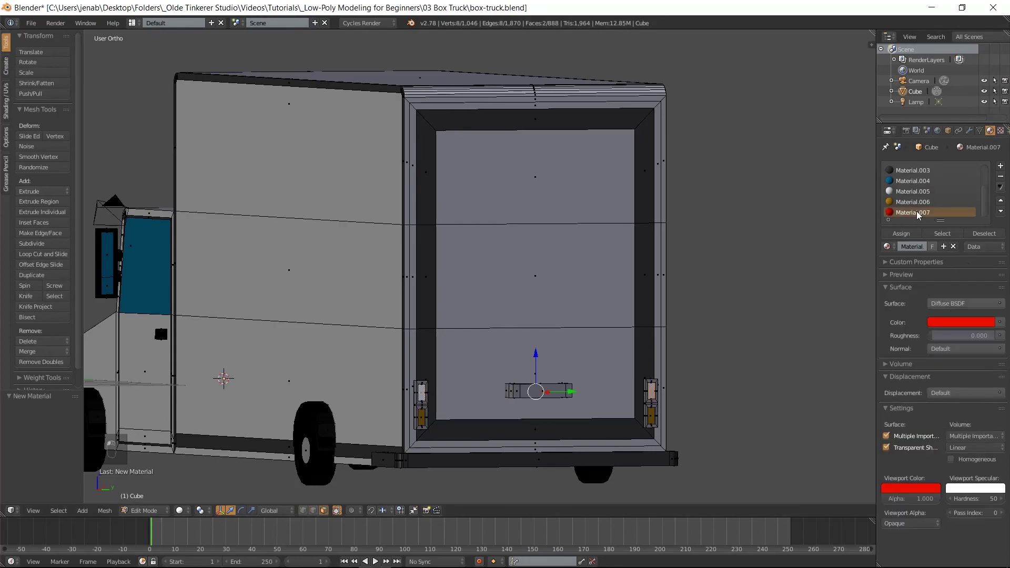
left_click(901, 234)
key("a")
scroll(519, 316, "down", 4)
middle_click_drag(517, 319, 557, 292)
scroll(559, 295, "down", 1)
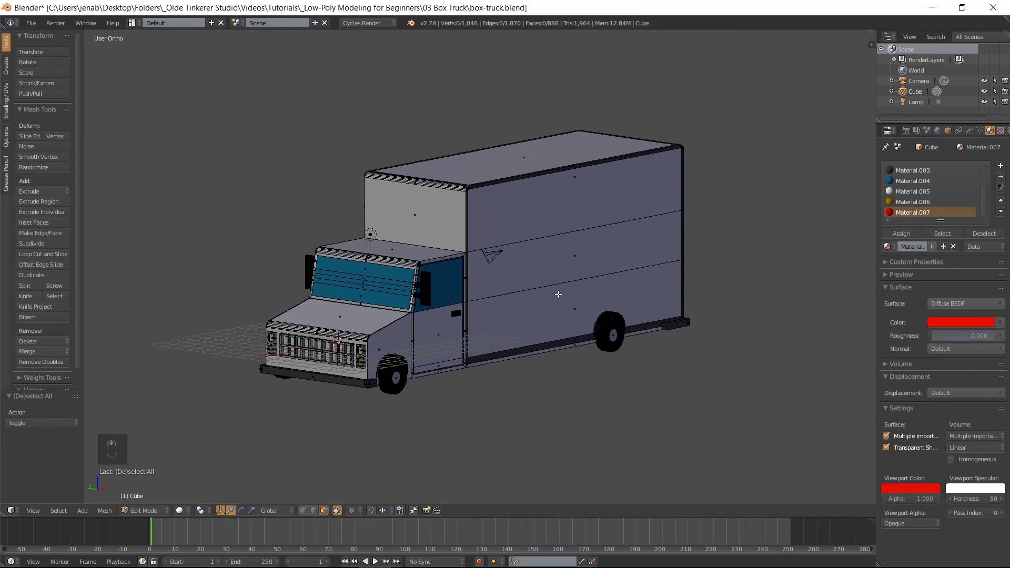